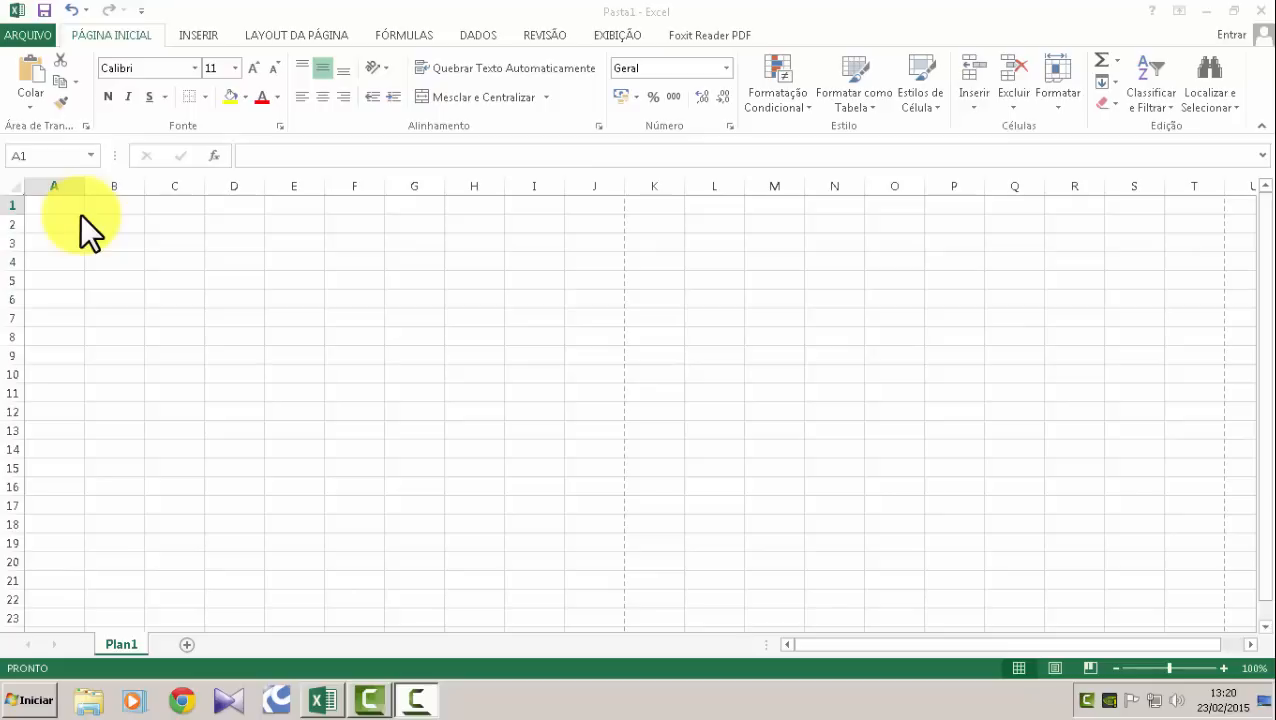
double_click(131, 643)
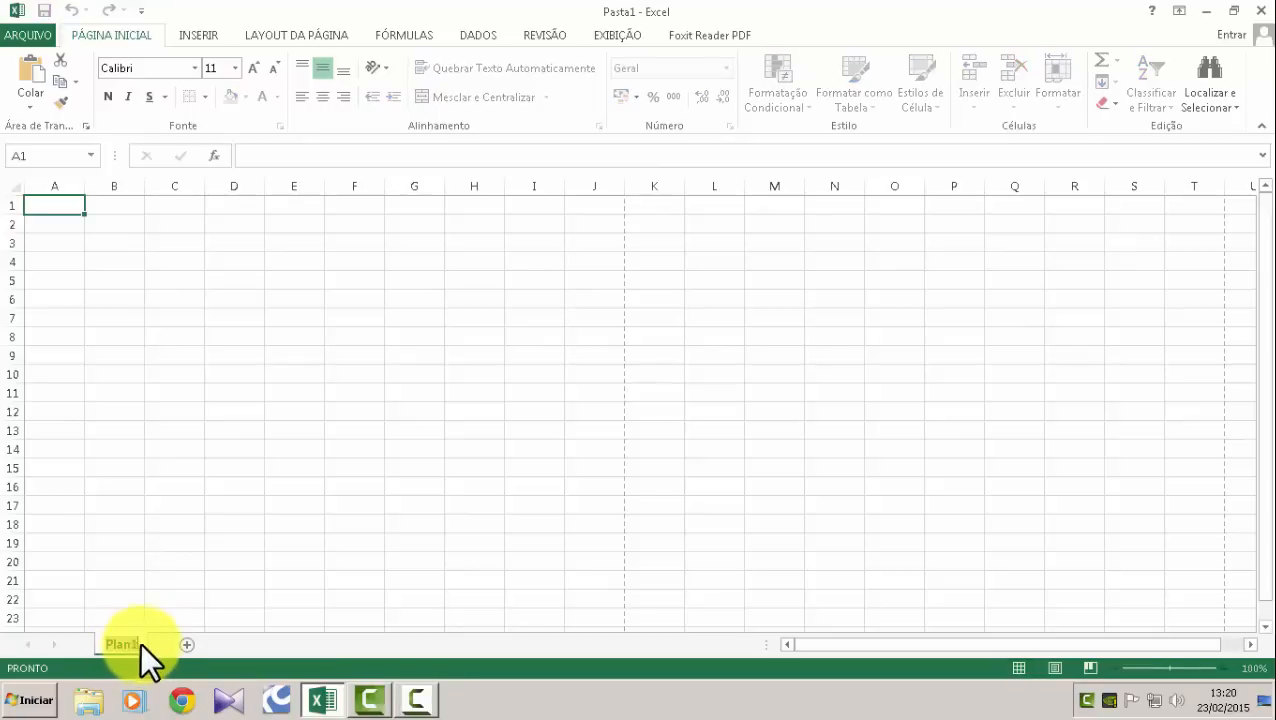
click(134, 558)
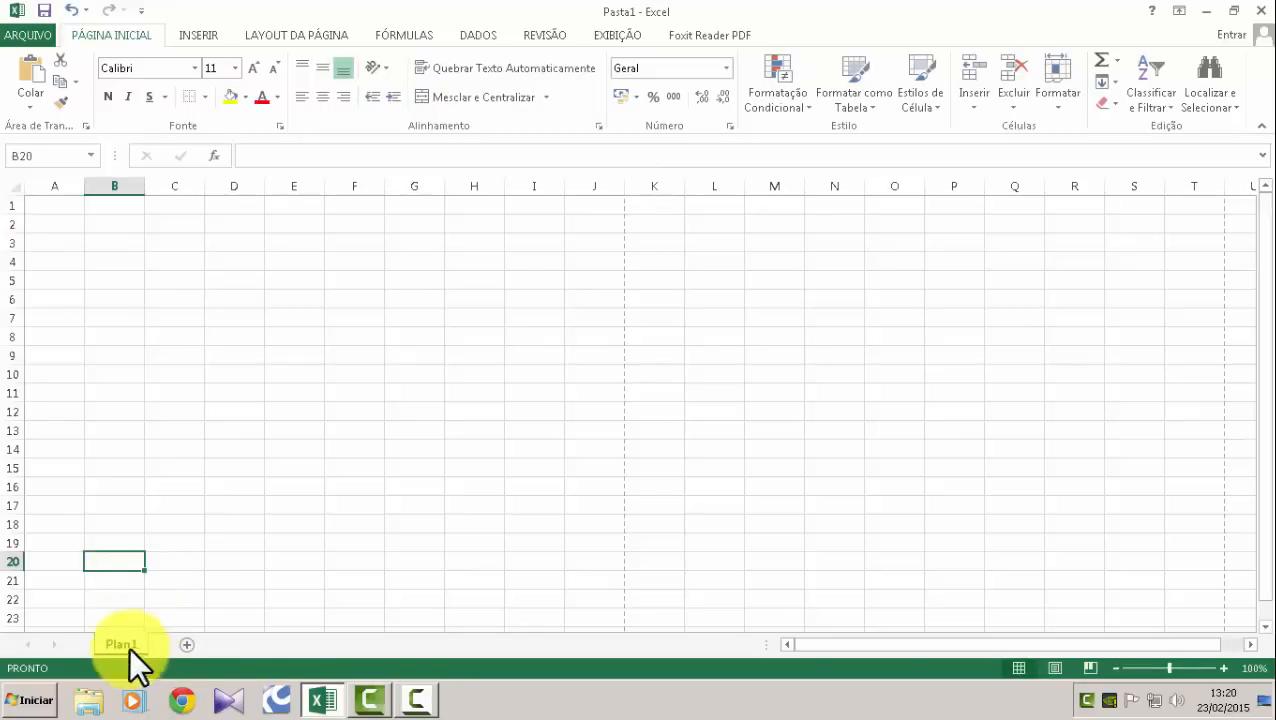
double_click(130, 644)
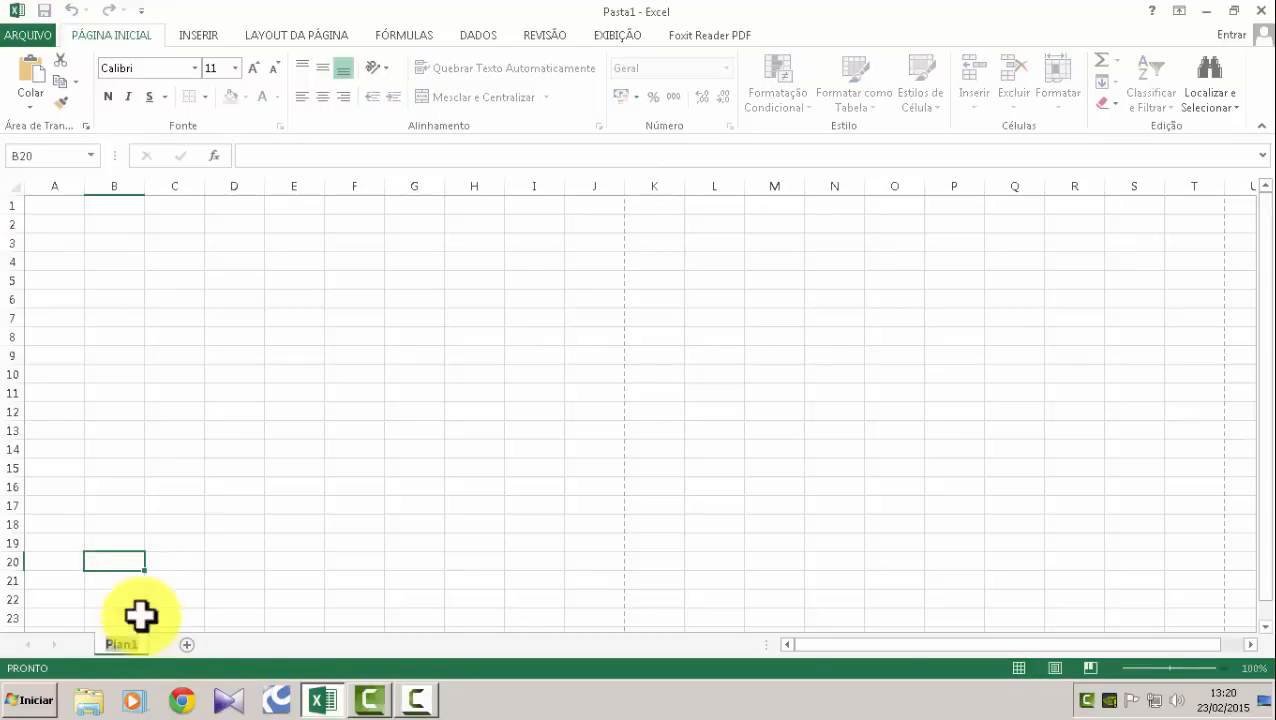
click(177, 575)
Rename the sheet Plan1 as Consulta.
right_click(120, 647)
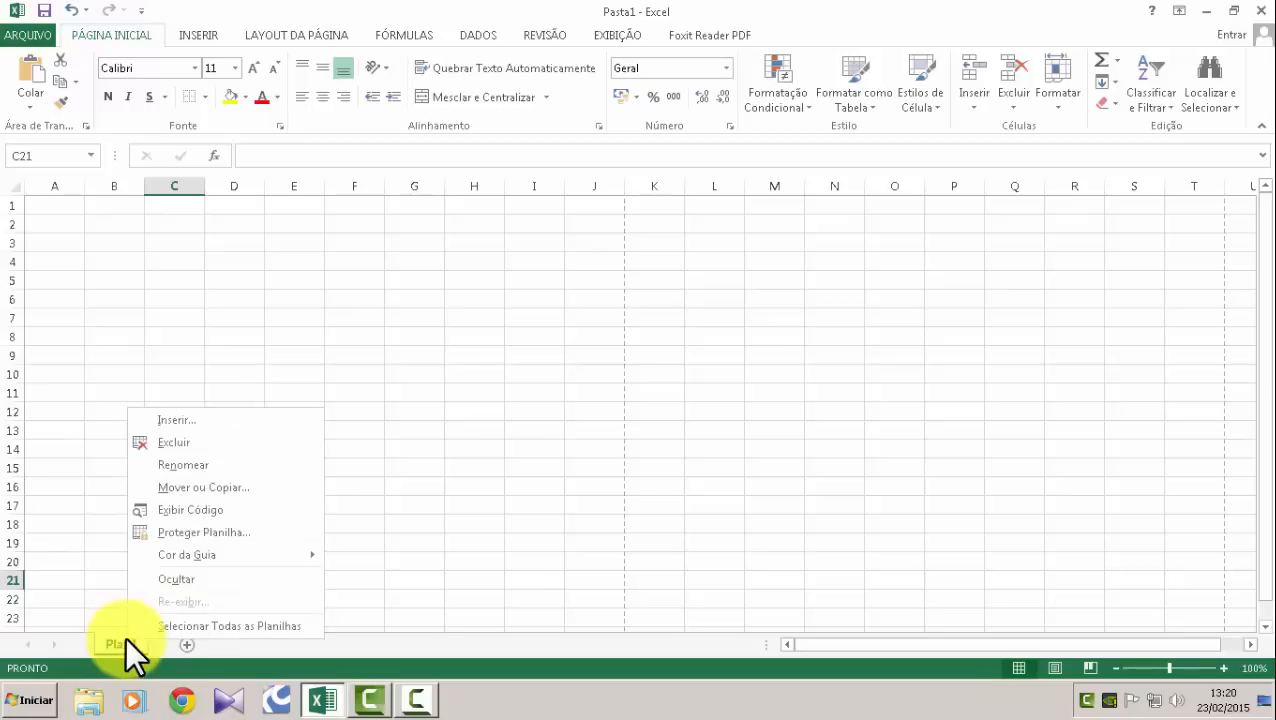
click(189, 469)
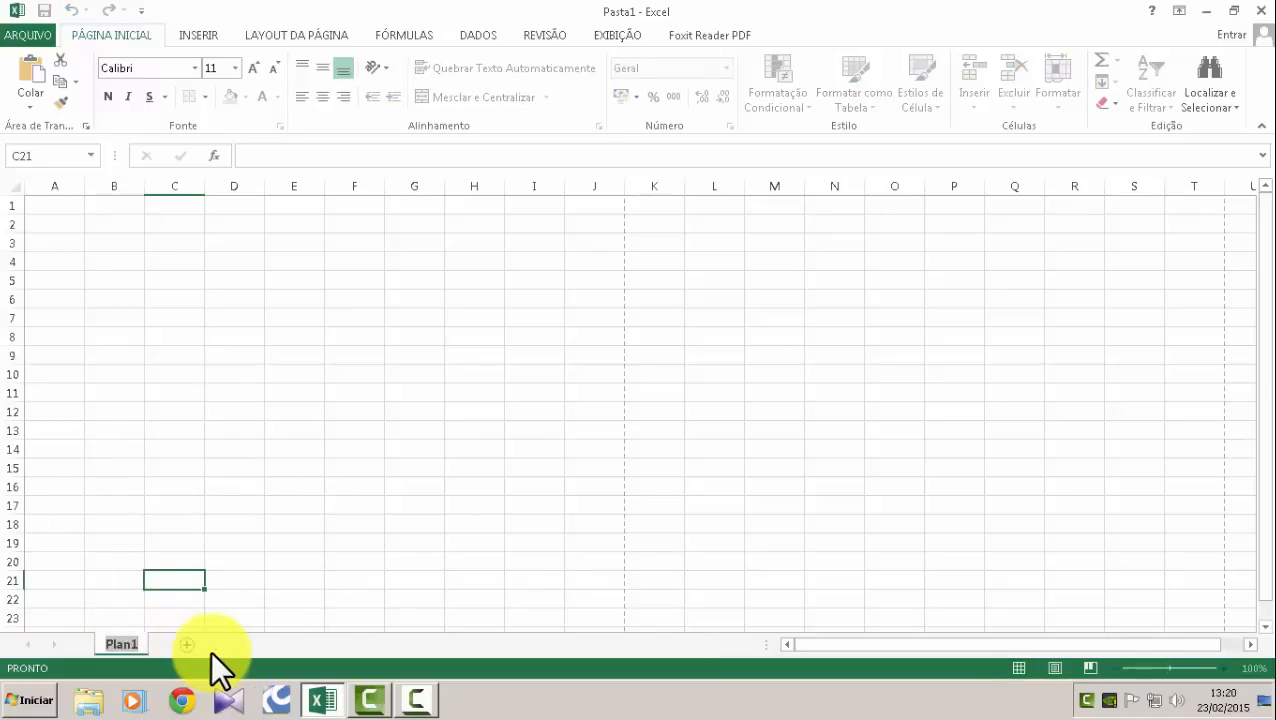
text(Consulta)
key(Return)
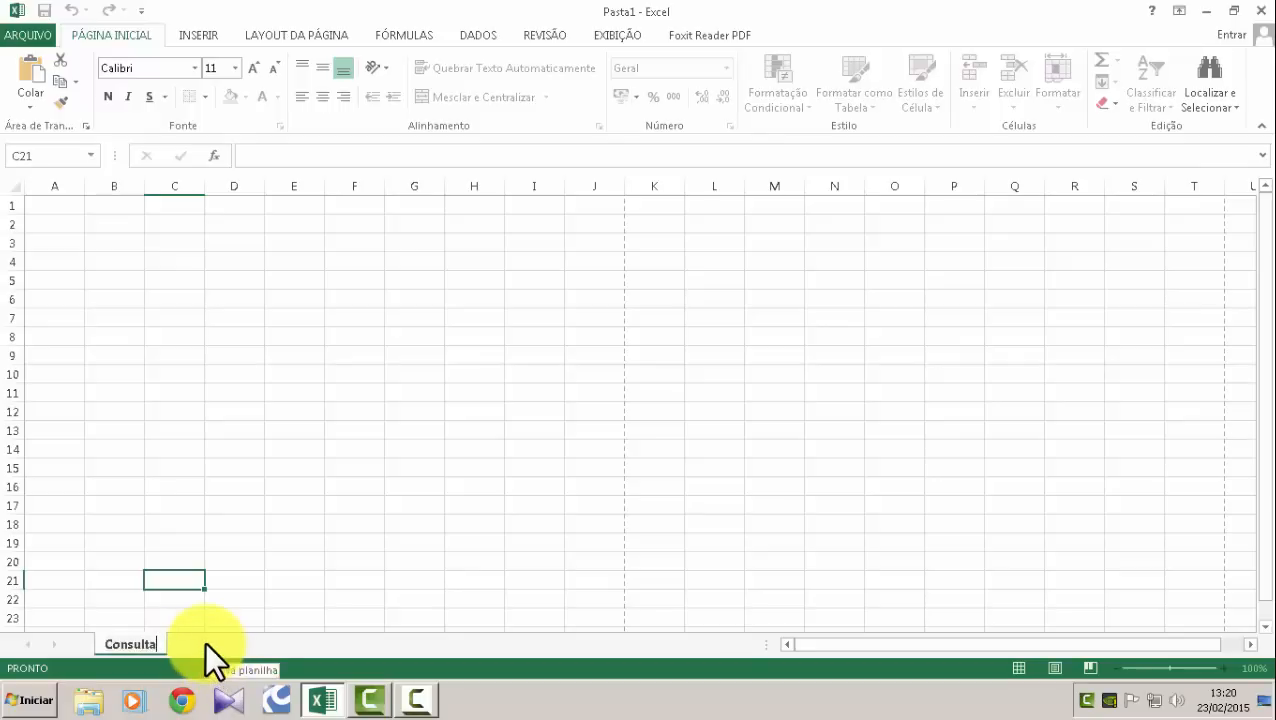
Add a second sheet to the workbook and rename it as Alunos.
click(204, 643)
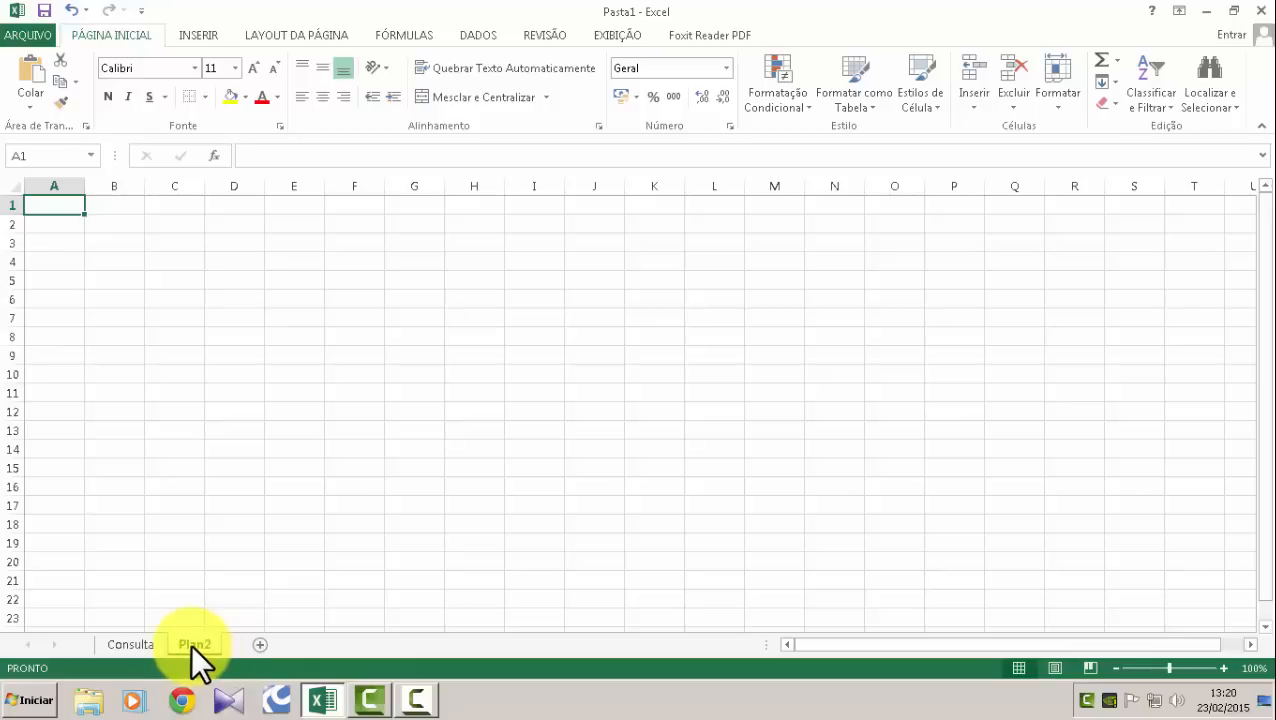
double_click(192, 643)
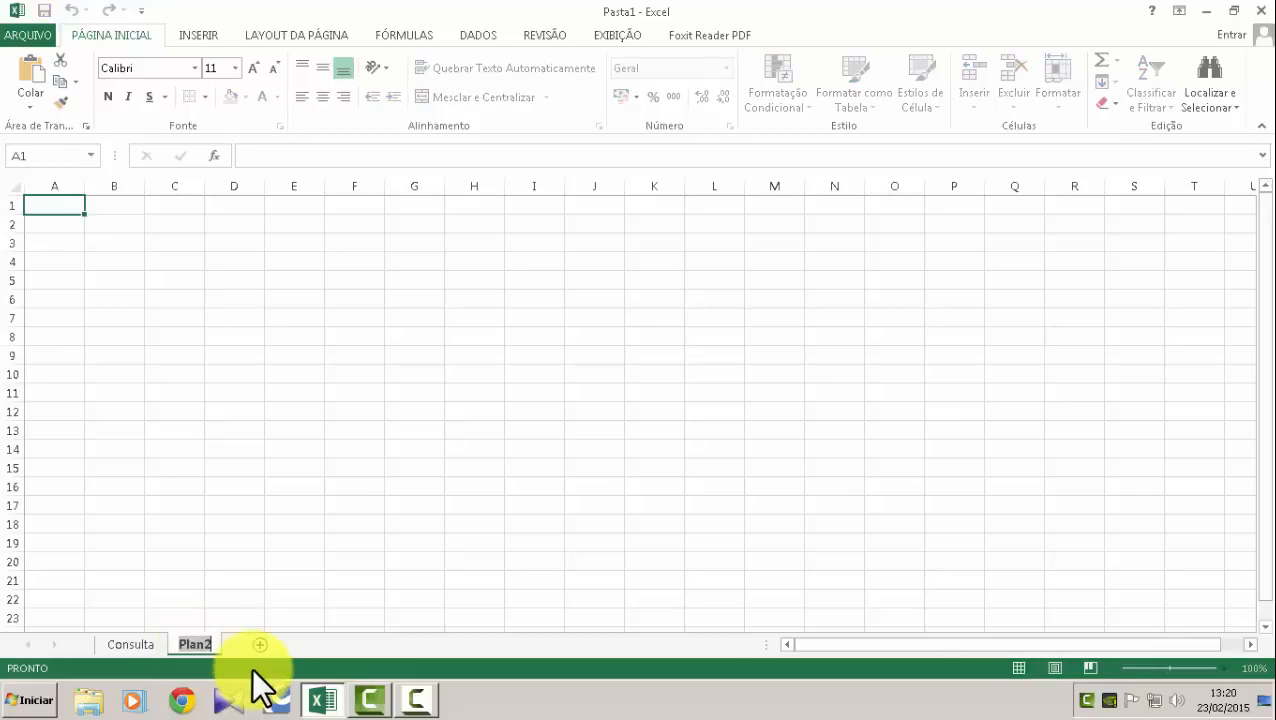
text(Alunos)
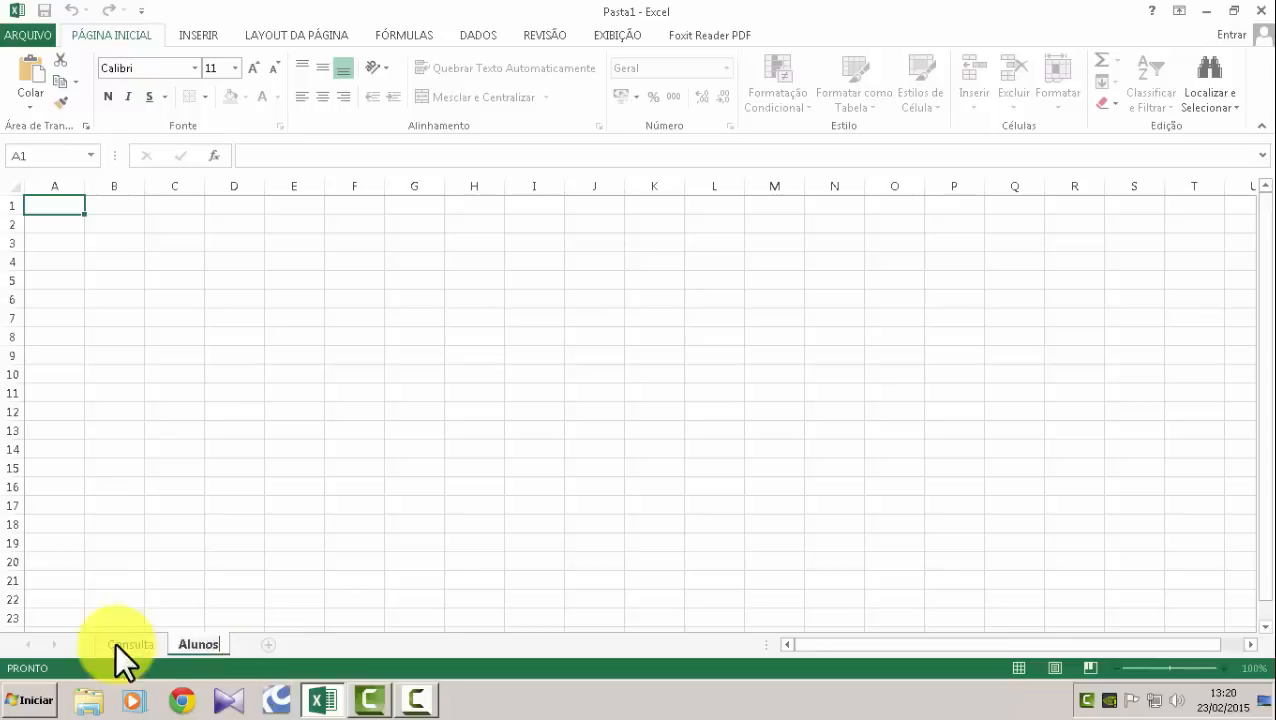
click(125, 642)
click(189, 640)
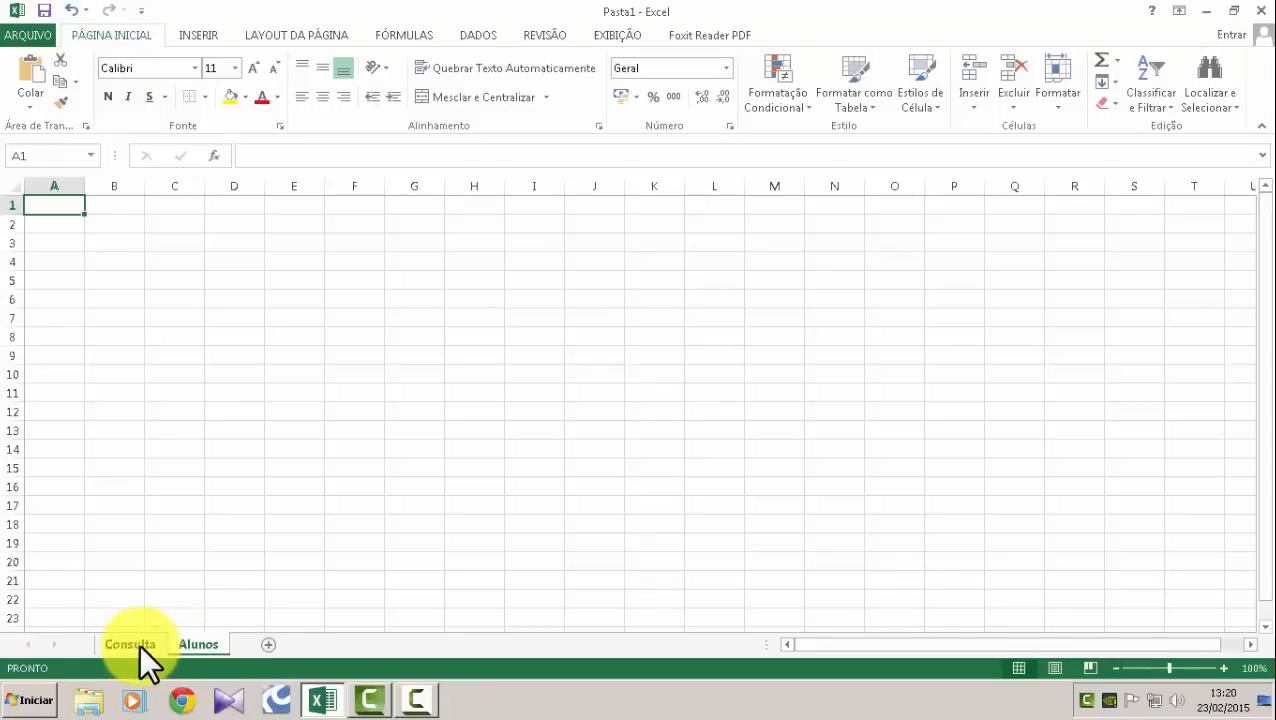
click(140, 644)
click(188, 640)
click(135, 642)
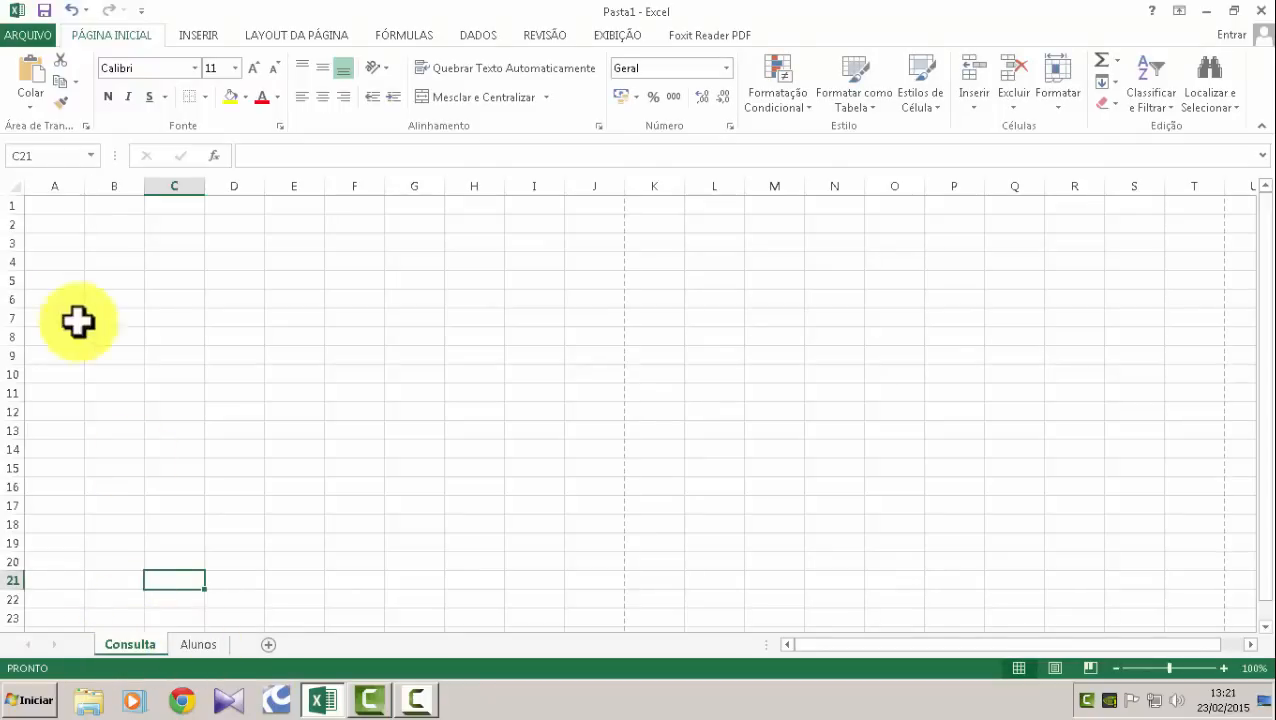
click(64, 207)
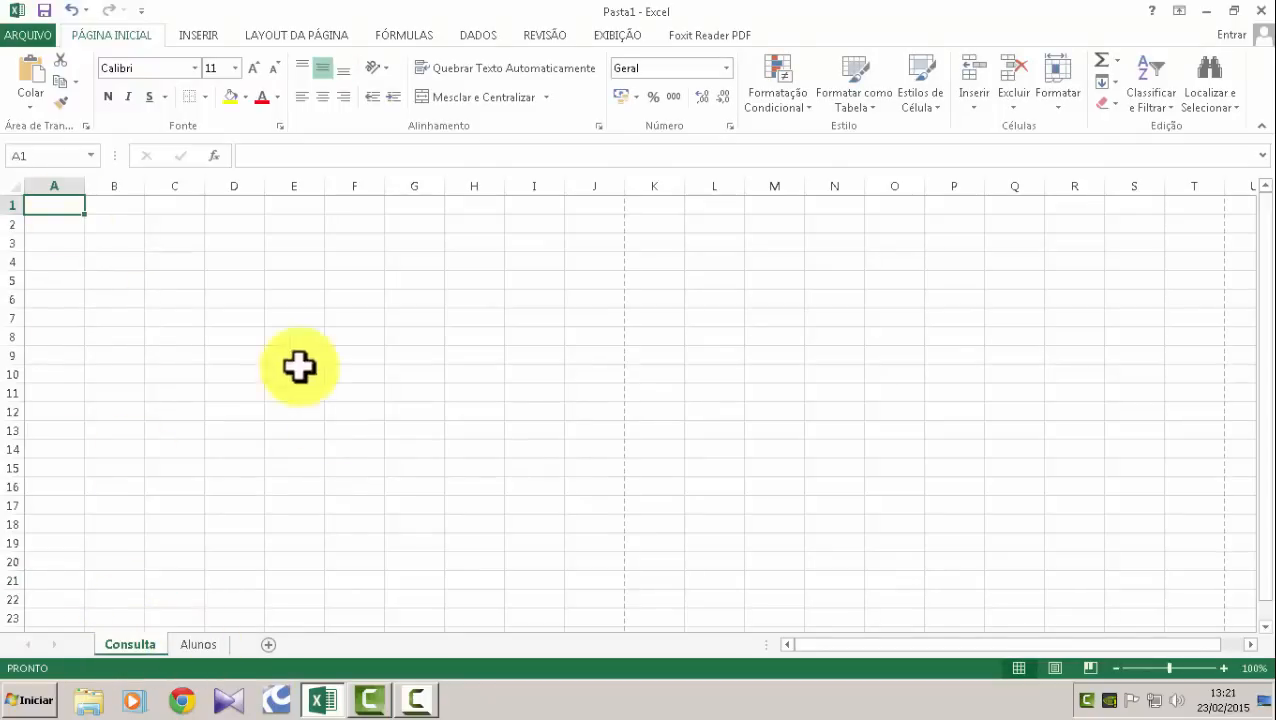
On the Alunos sheet, enter the headers Nome in A1 and 1º Bimétre in B1.
click(193, 641)
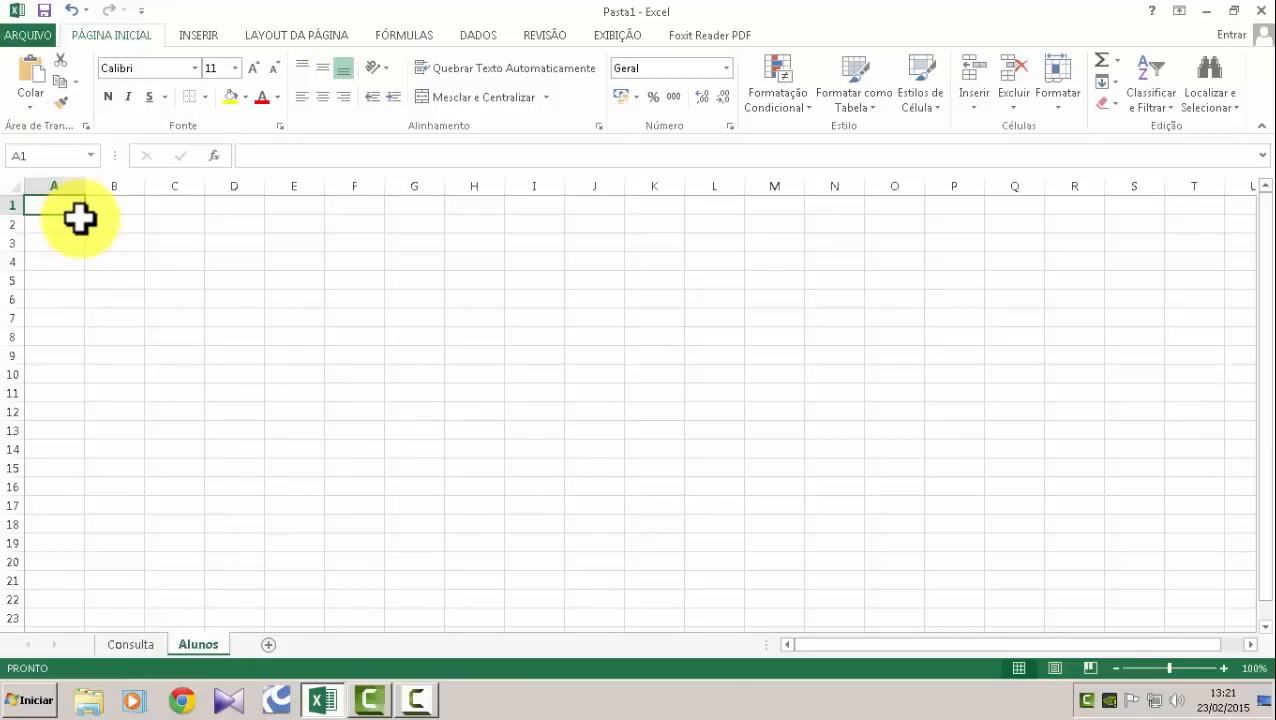
text(Nome)
key(Tab)
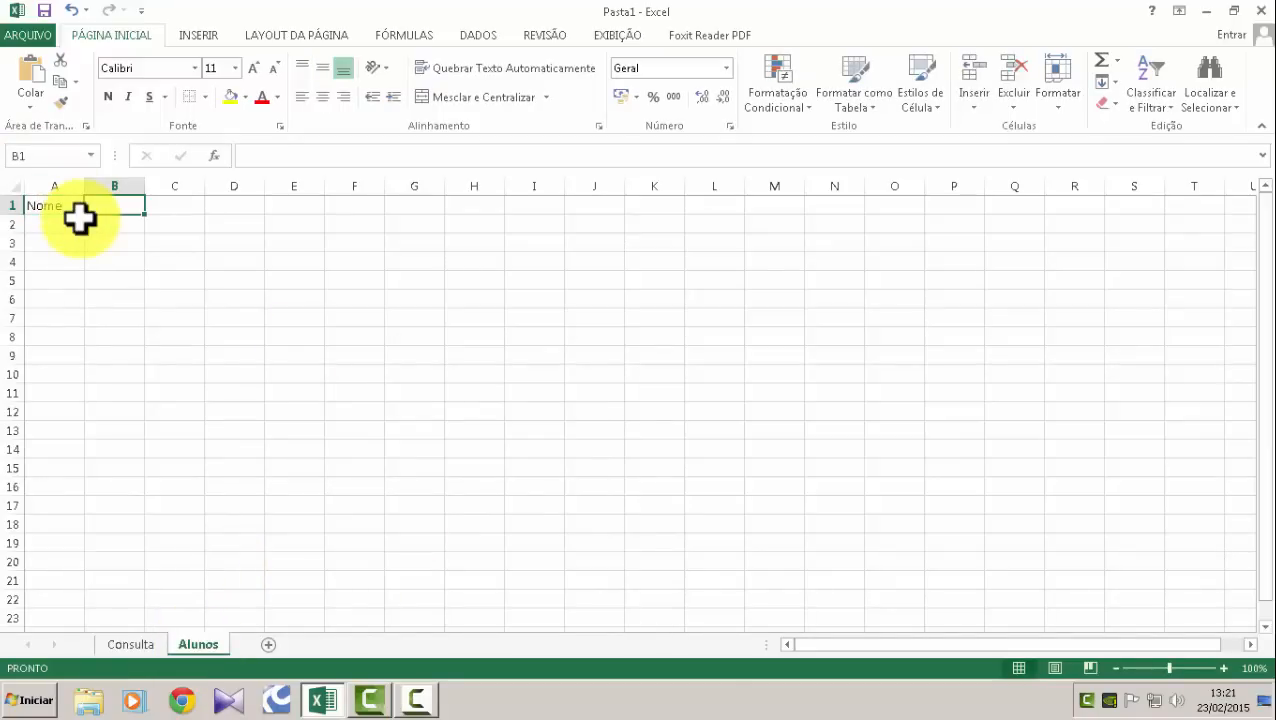
text(1)
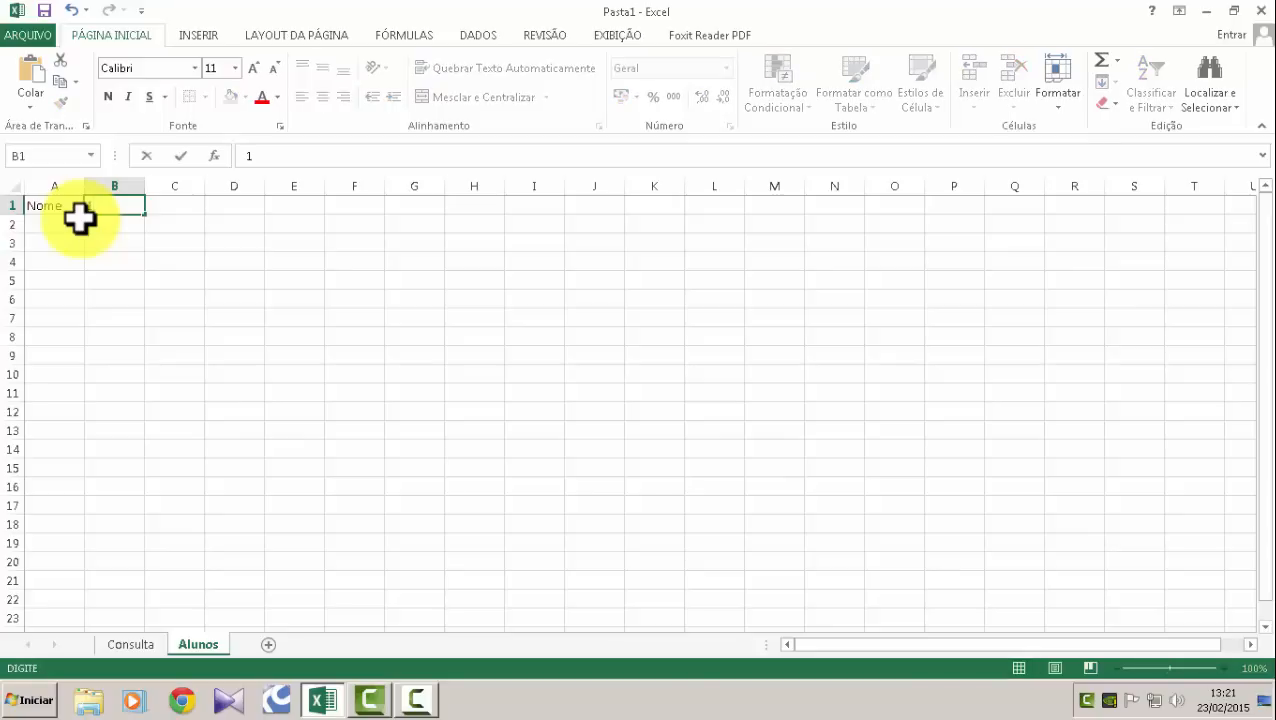
text(º Bimétre)
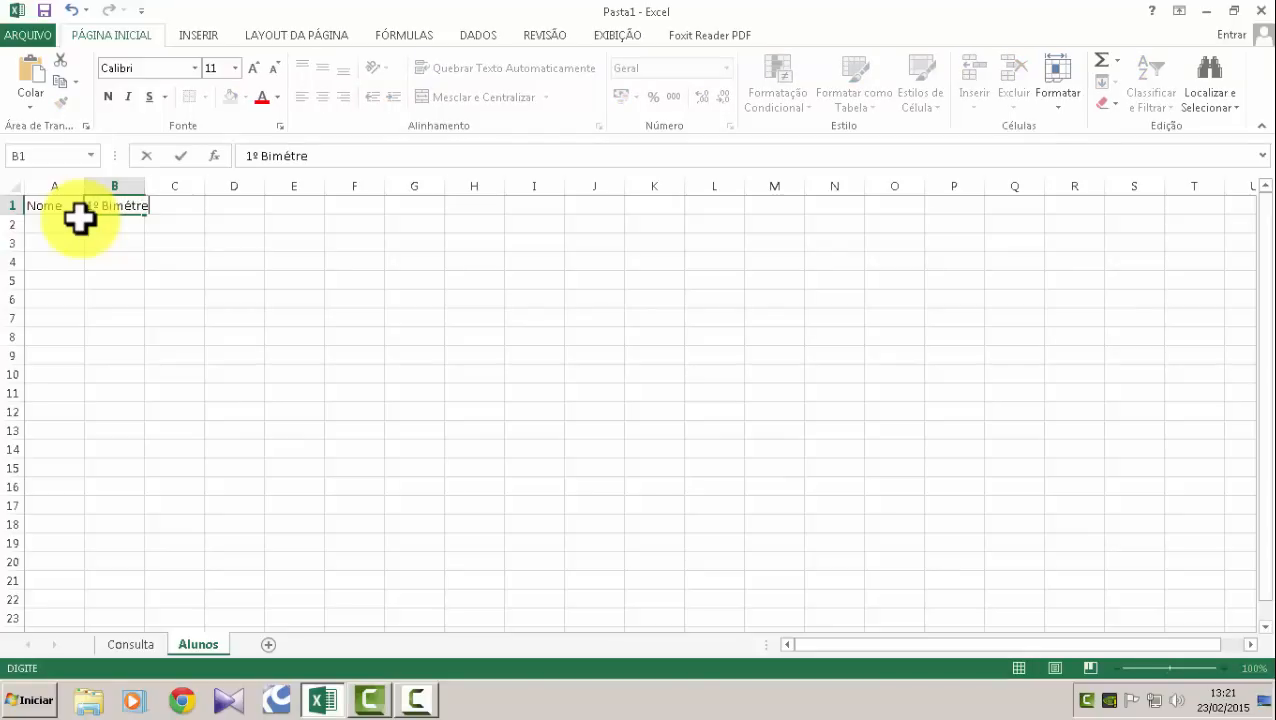
key(Tab)
Correct the spelling of the header in B1 to 1º Biméstre.
key(Left)
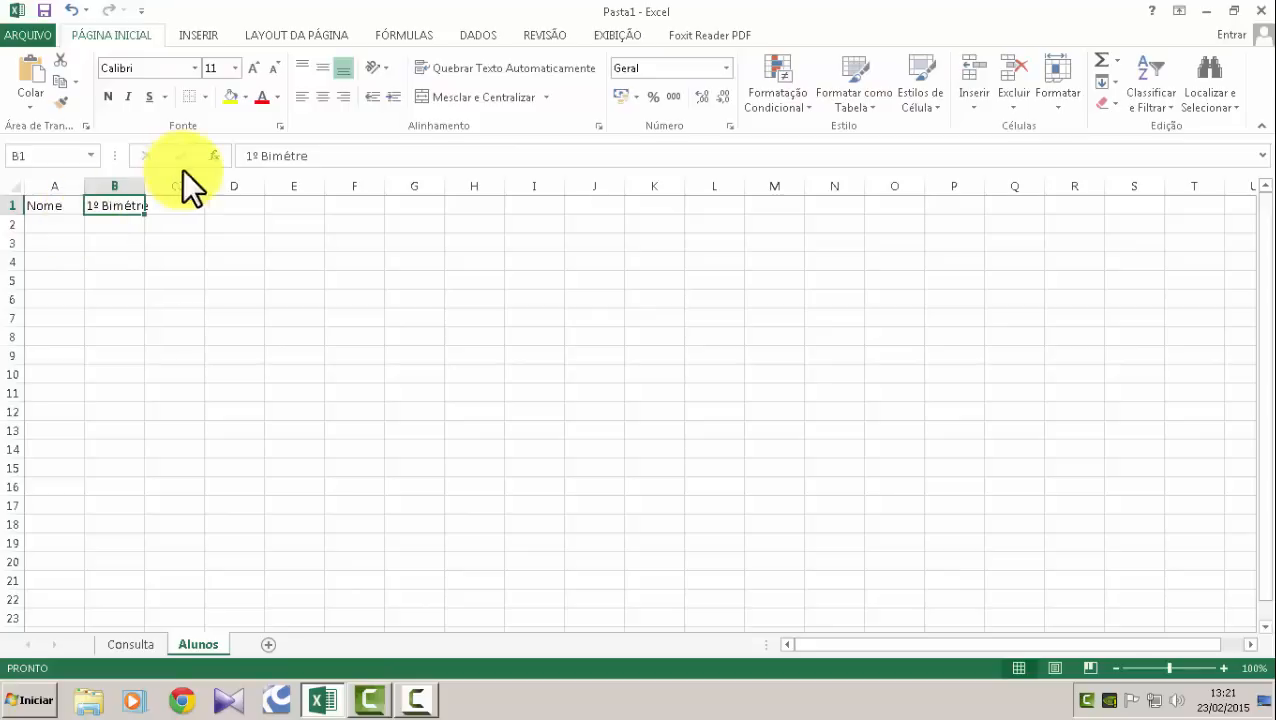
click(295, 155)
text(s)
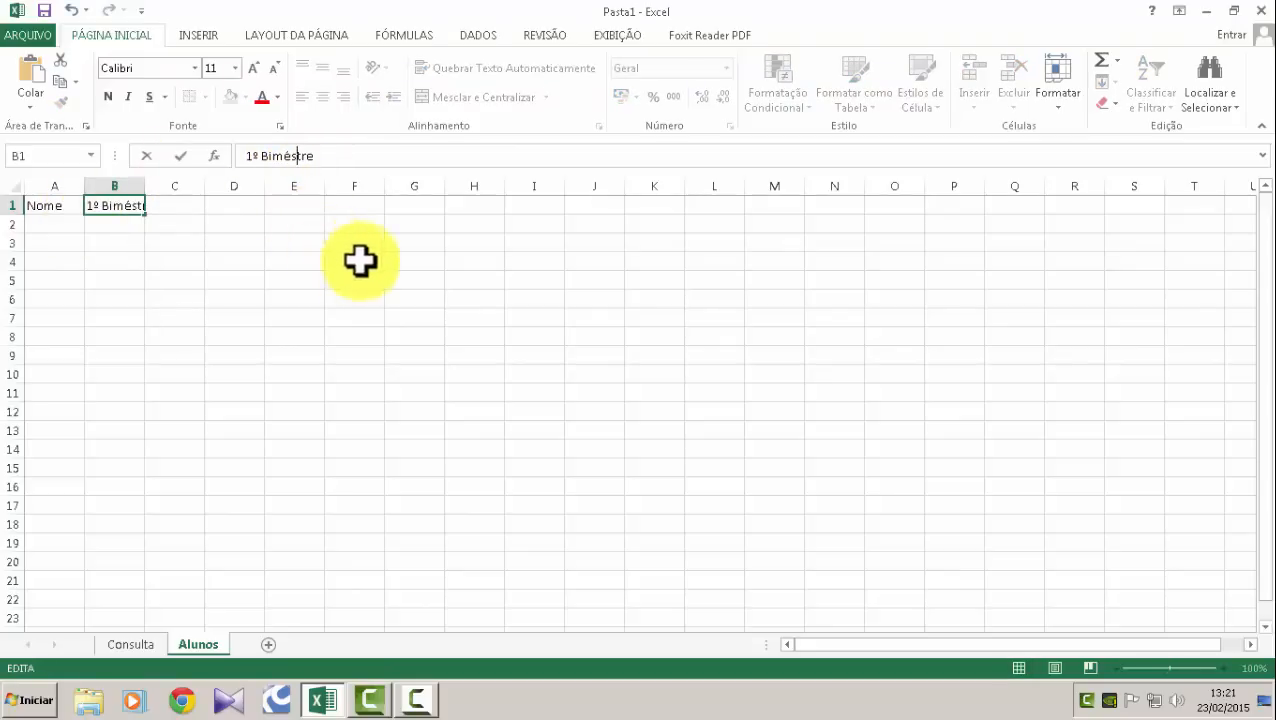
click(173, 208)
Fill the 1º Biméstre header across to E1 as a numbered series and widen columns B to E to fit their headers.
click(128, 205)
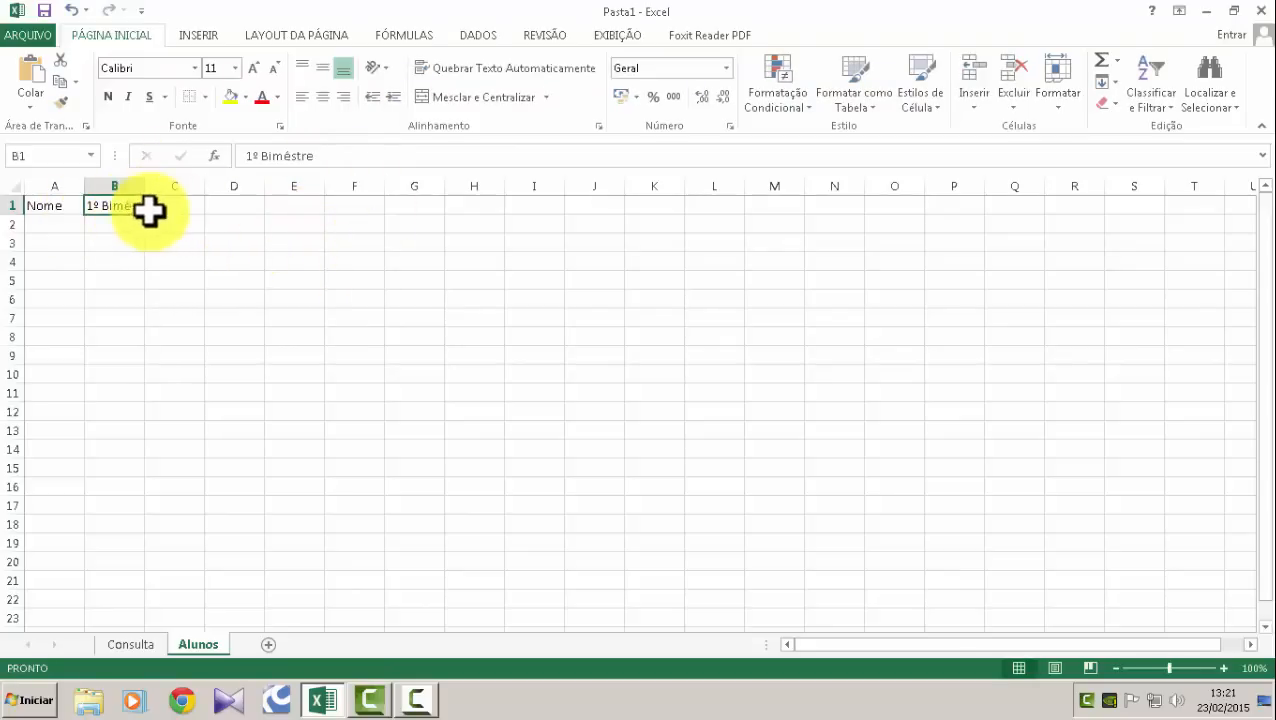
drag(146, 214, 313, 208)
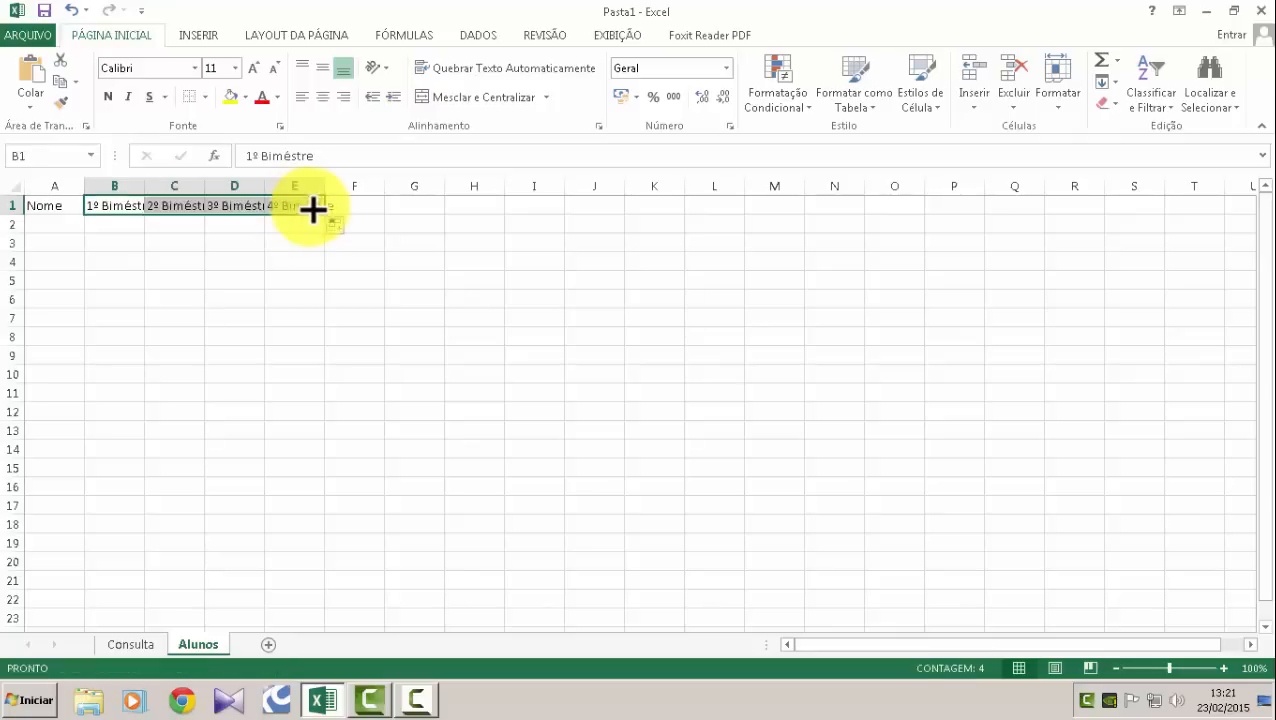
drag(145, 185, 233, 186)
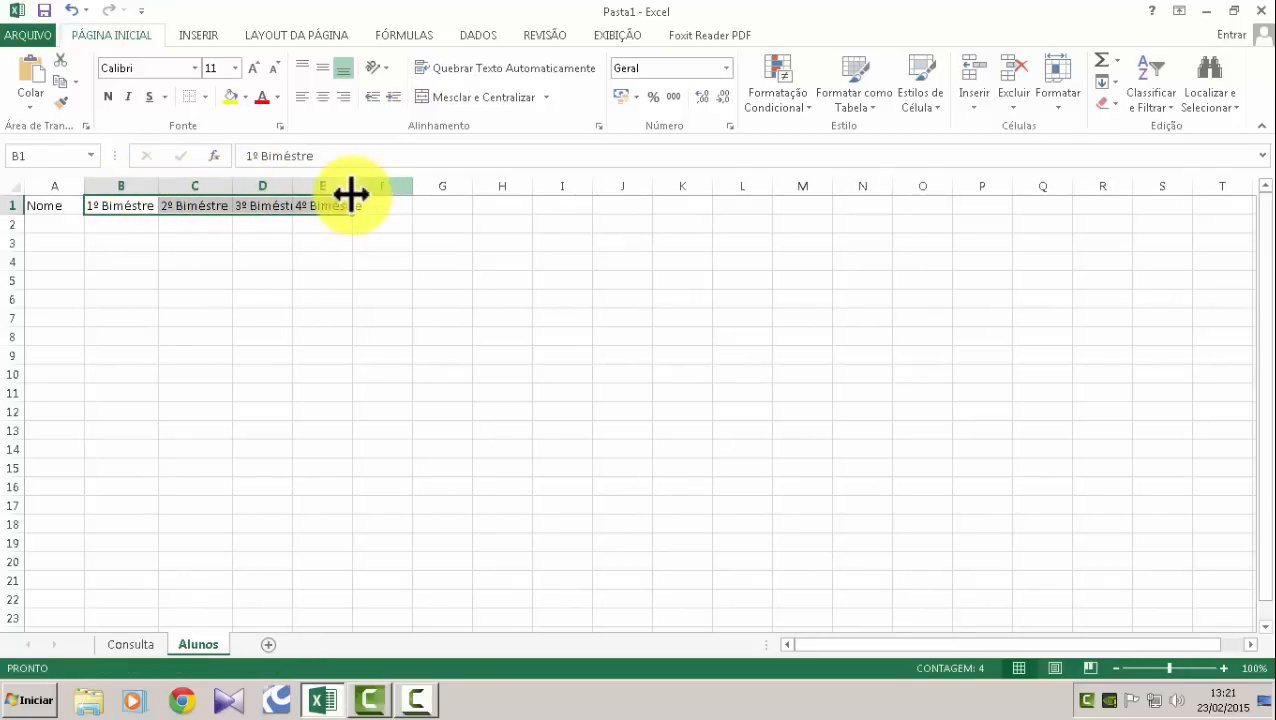
drag(350, 186, 366, 186)
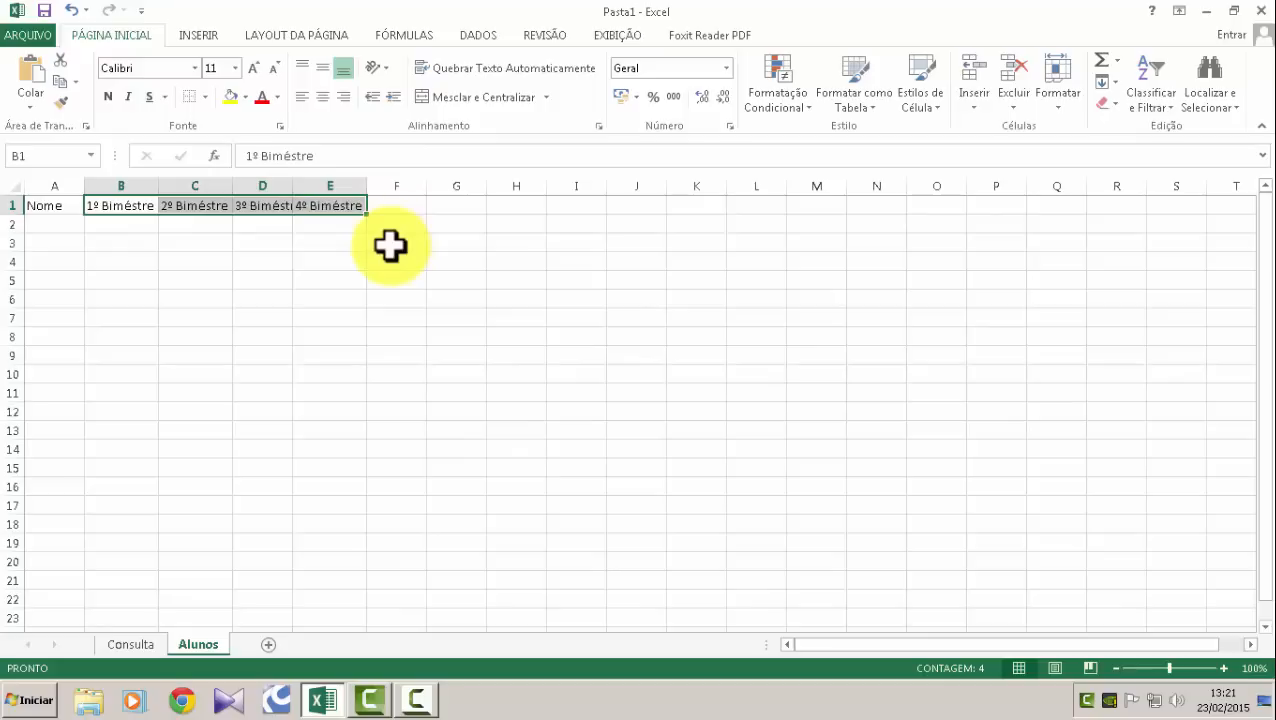
double_click(293, 186)
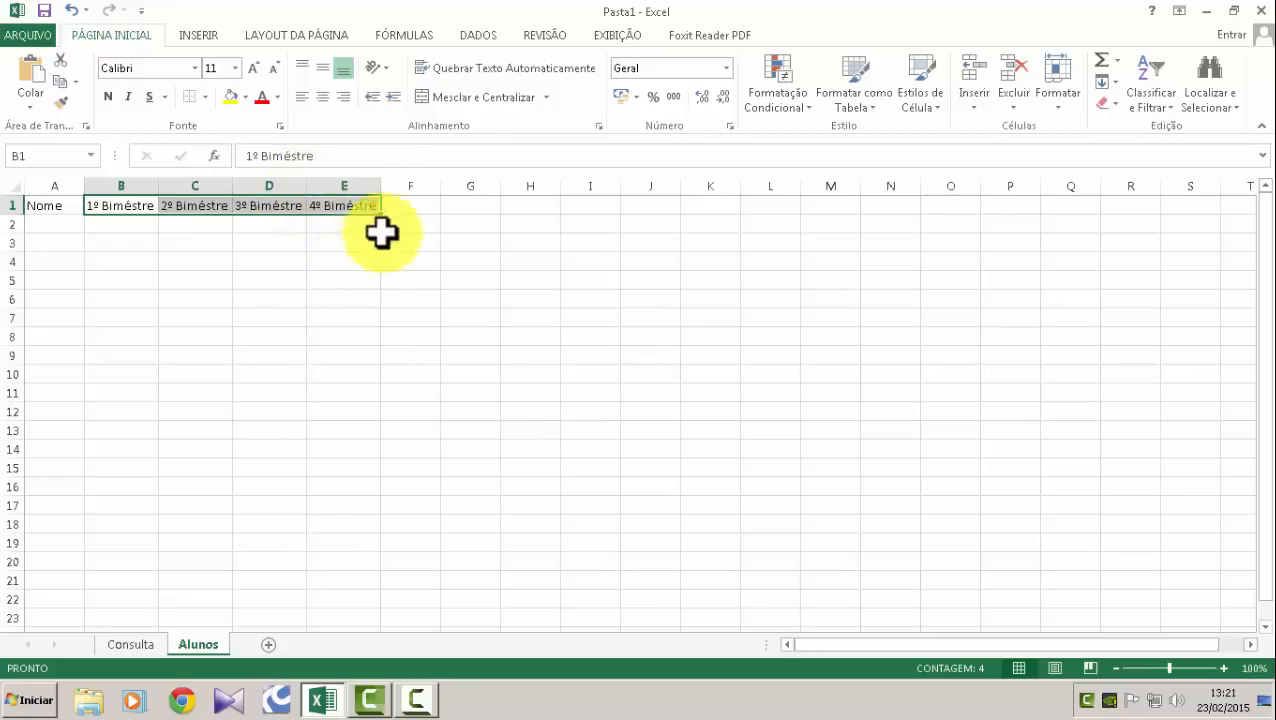
Enter 10 in G4 and fill it down to G18 as an increasing series.
click(460, 263)
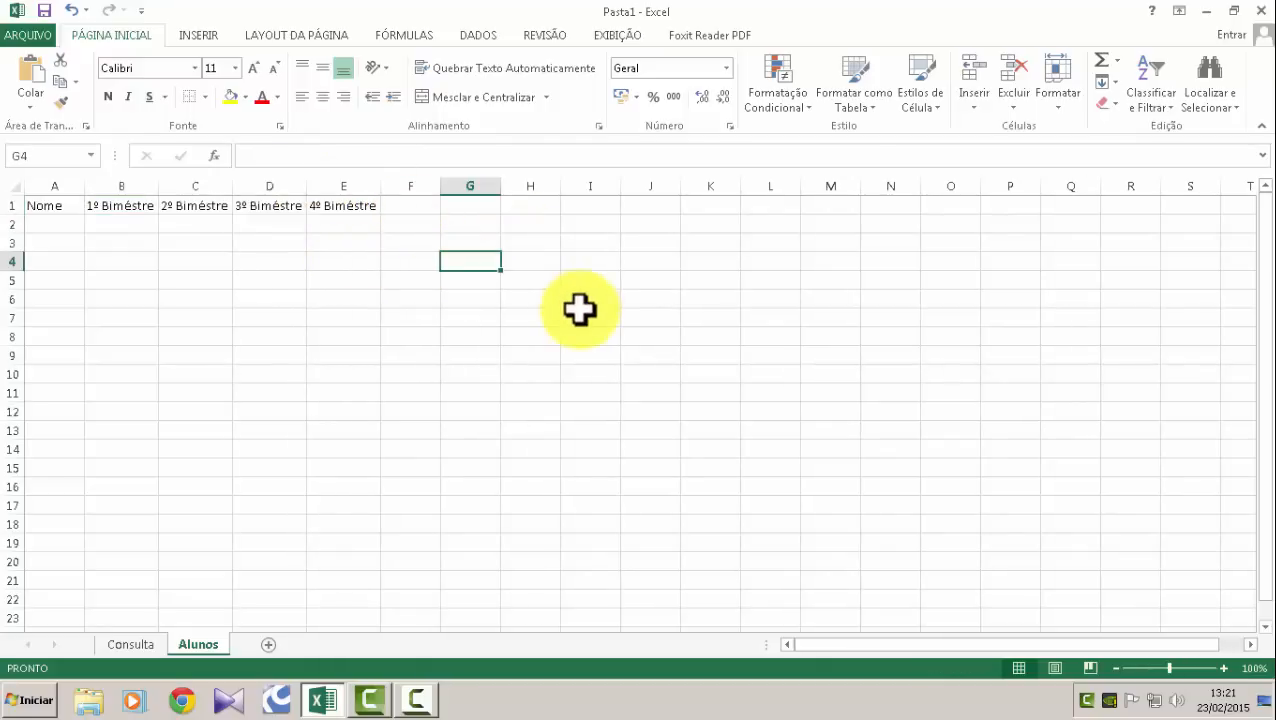
text(10)
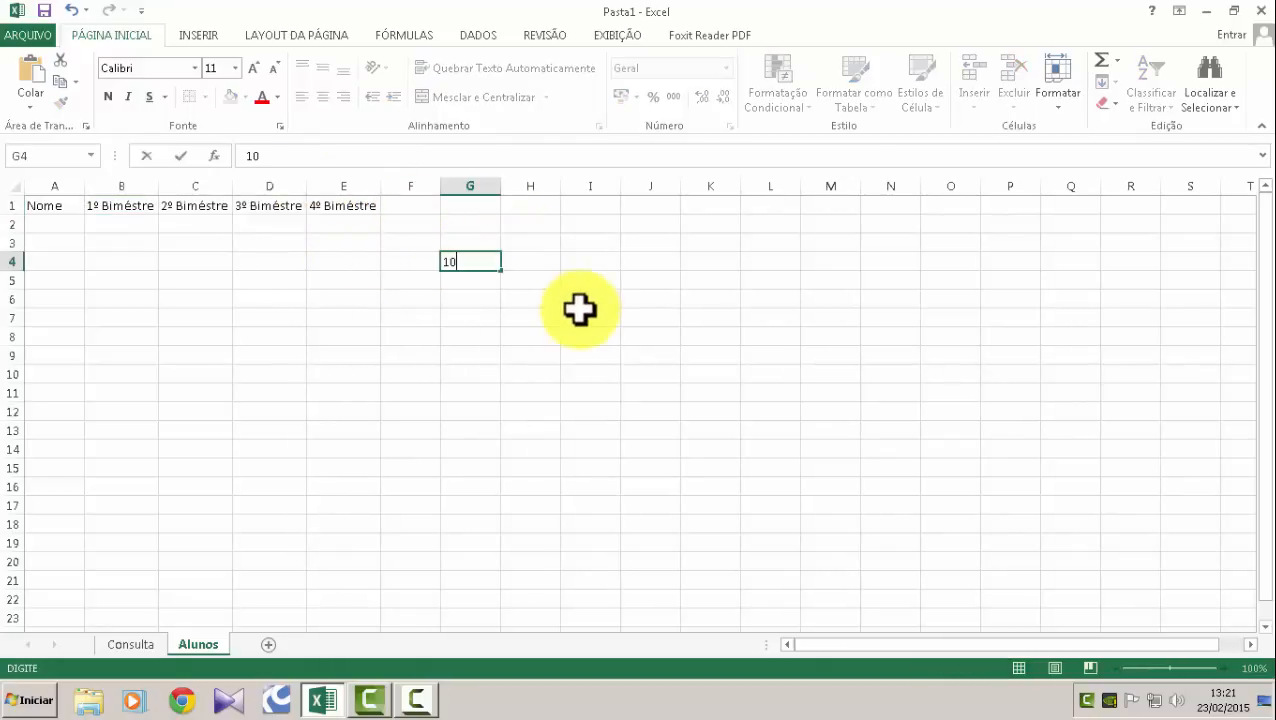
drag(501, 272, 501, 533)
click(523, 545)
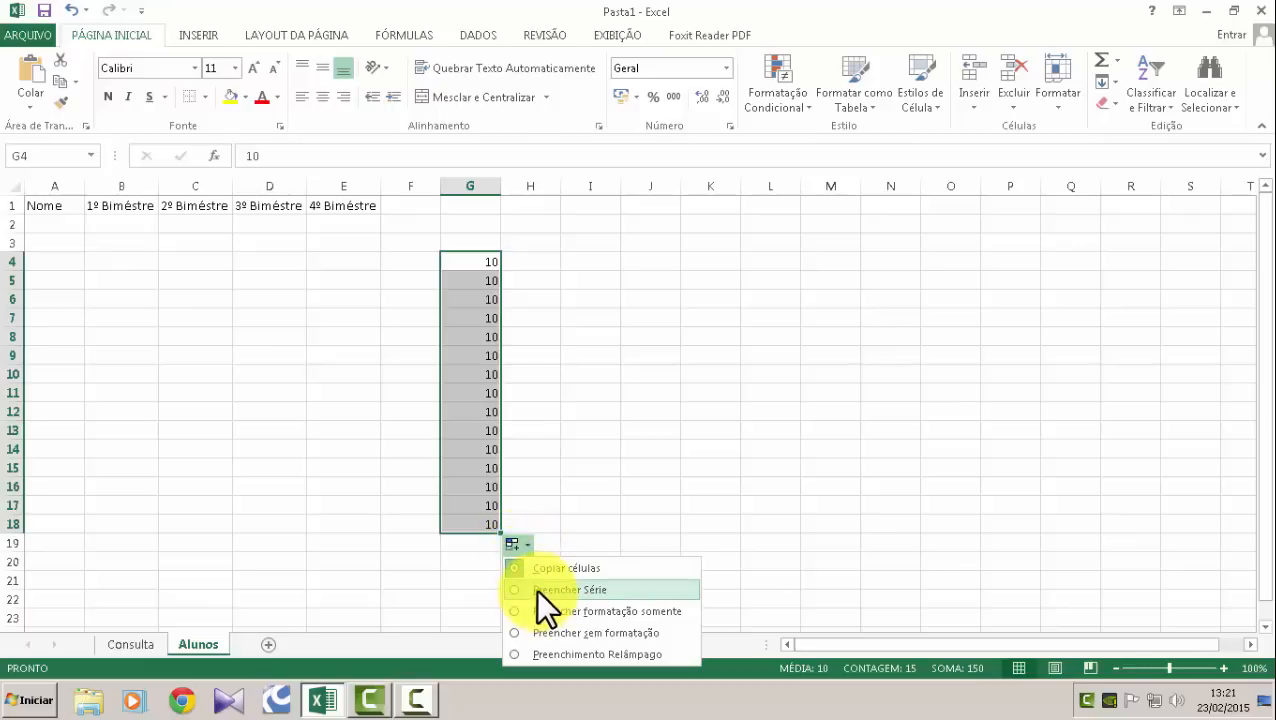
click(536, 590)
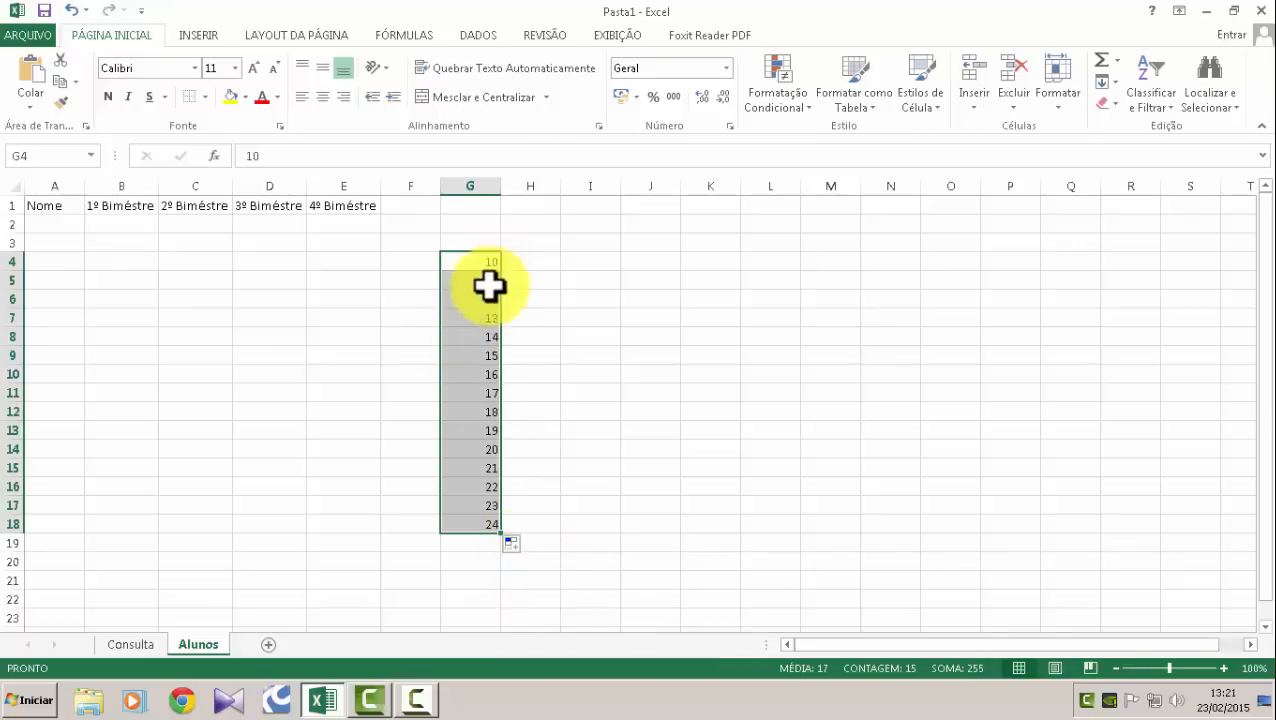
Clear the number series from G4:G18.
click(590, 316)
drag(481, 258, 489, 517)
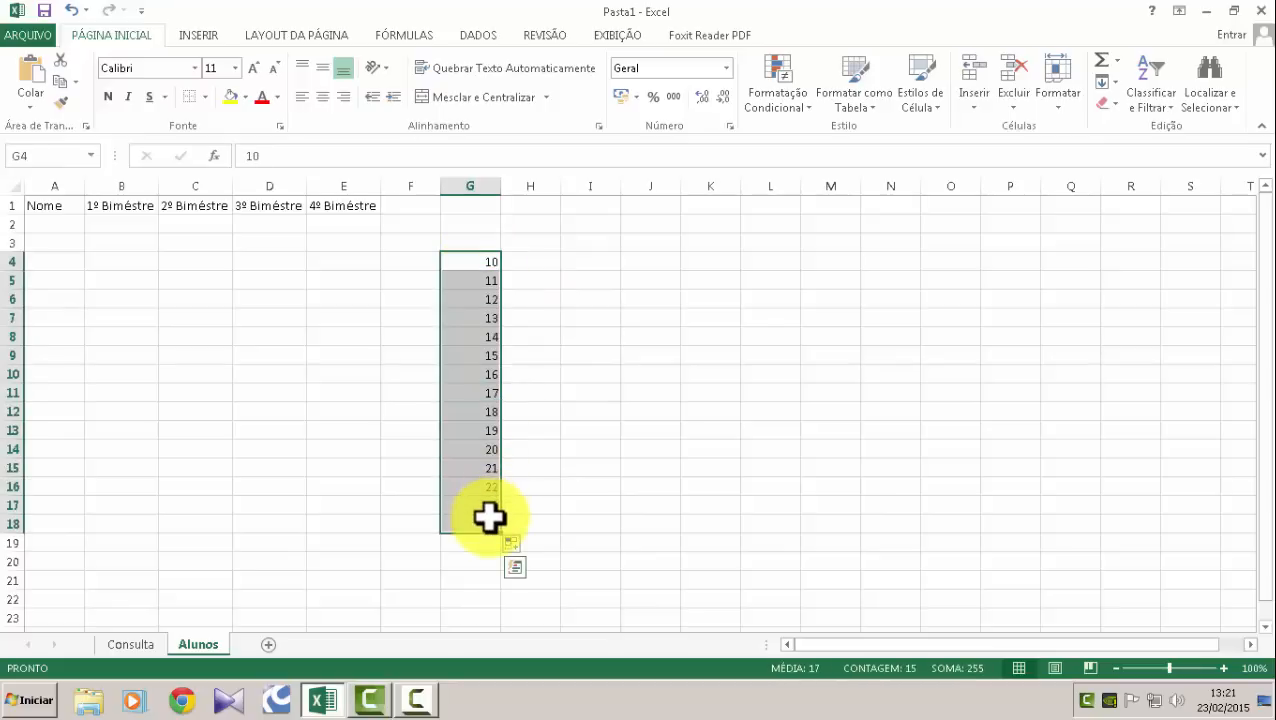
key(Delete)
click(105, 258)
click(54, 221)
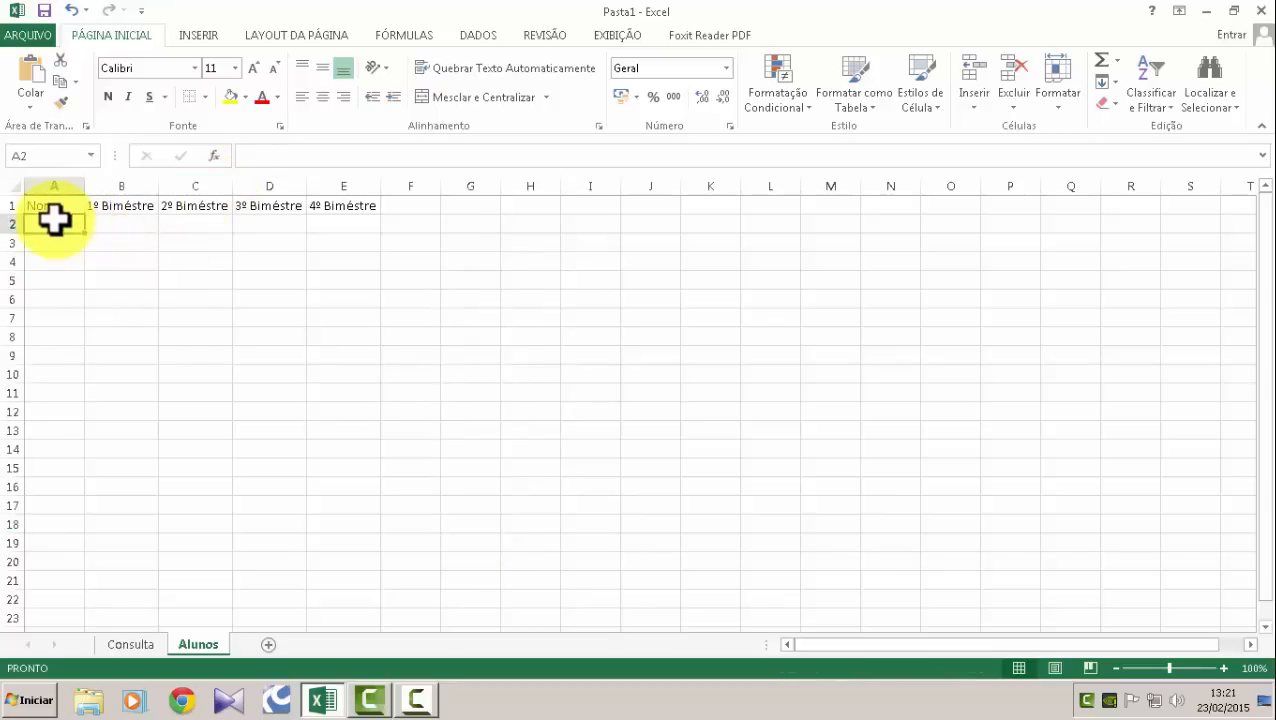
Enter the headers Média in F1, Trabalho in G1 and Situação in H1.
click(412, 204)
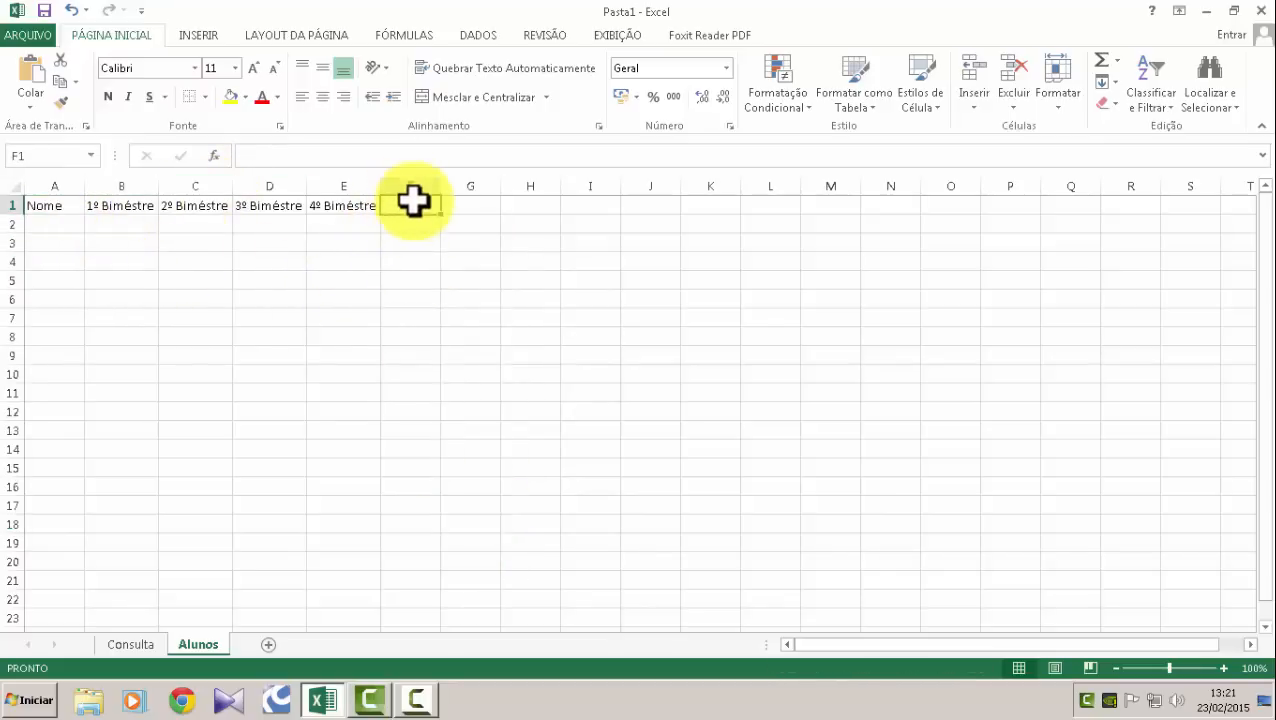
text(Média)
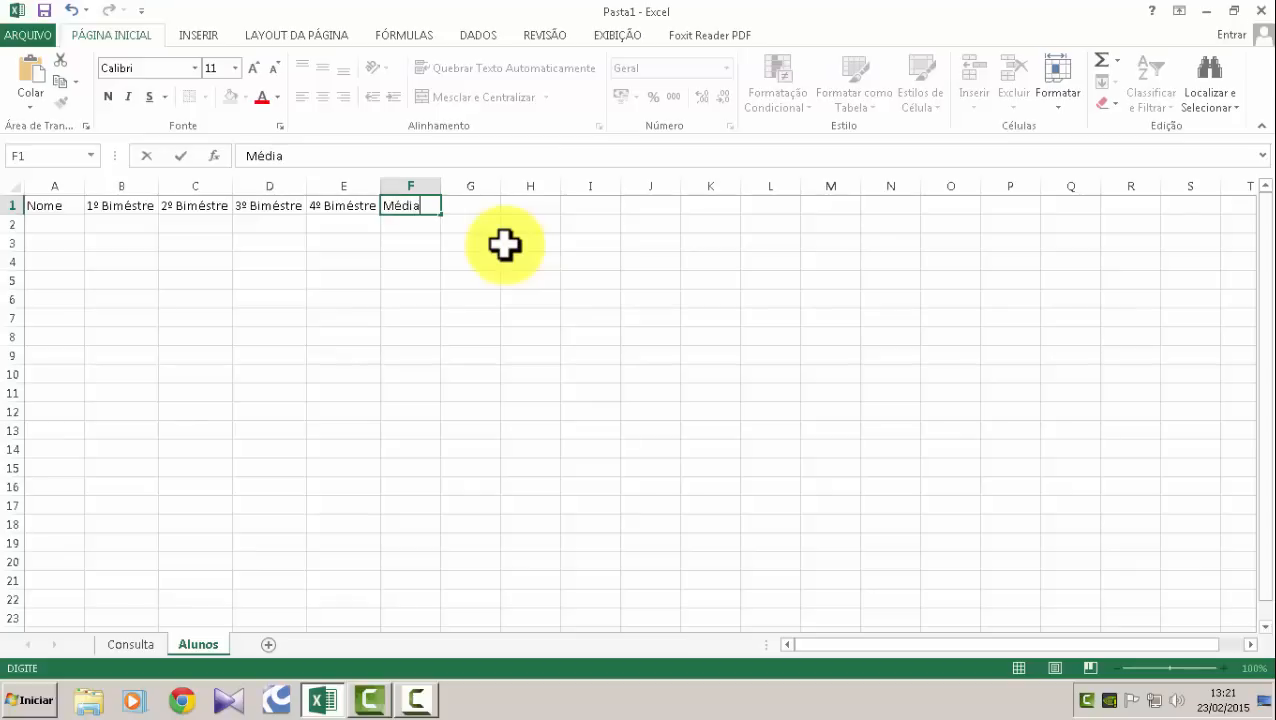
key(Tab)
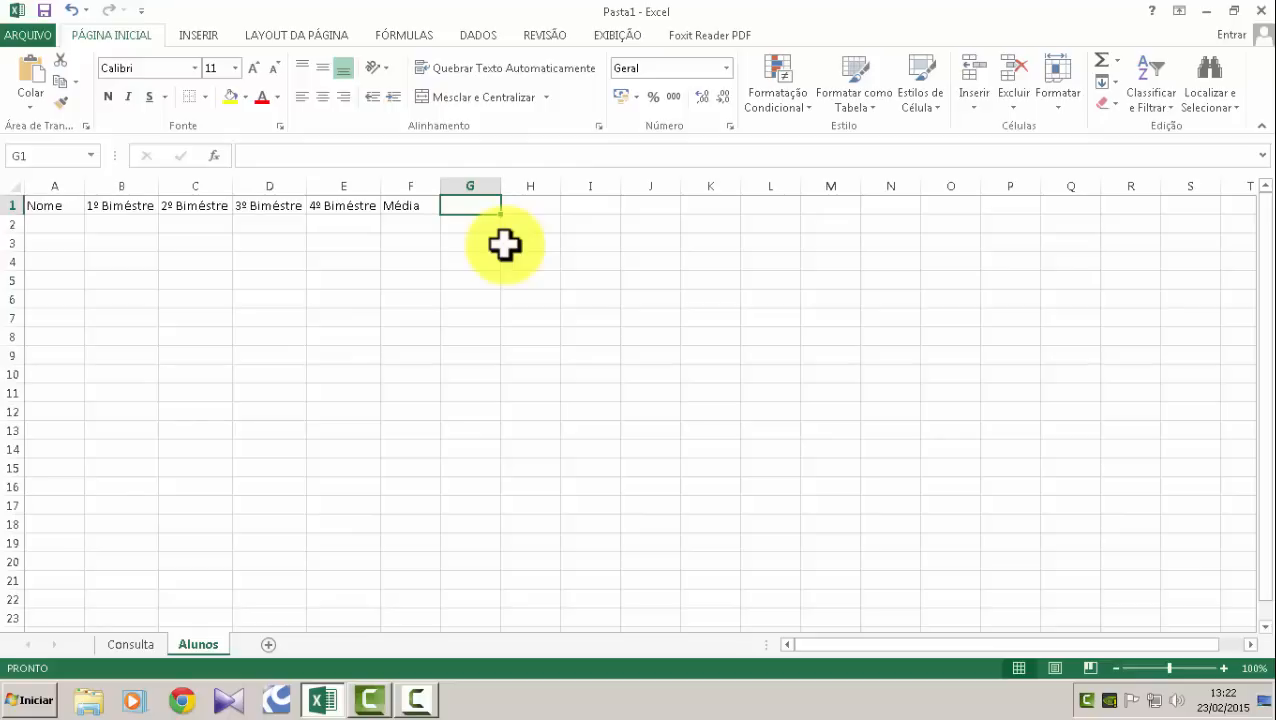
text(Trabalho)
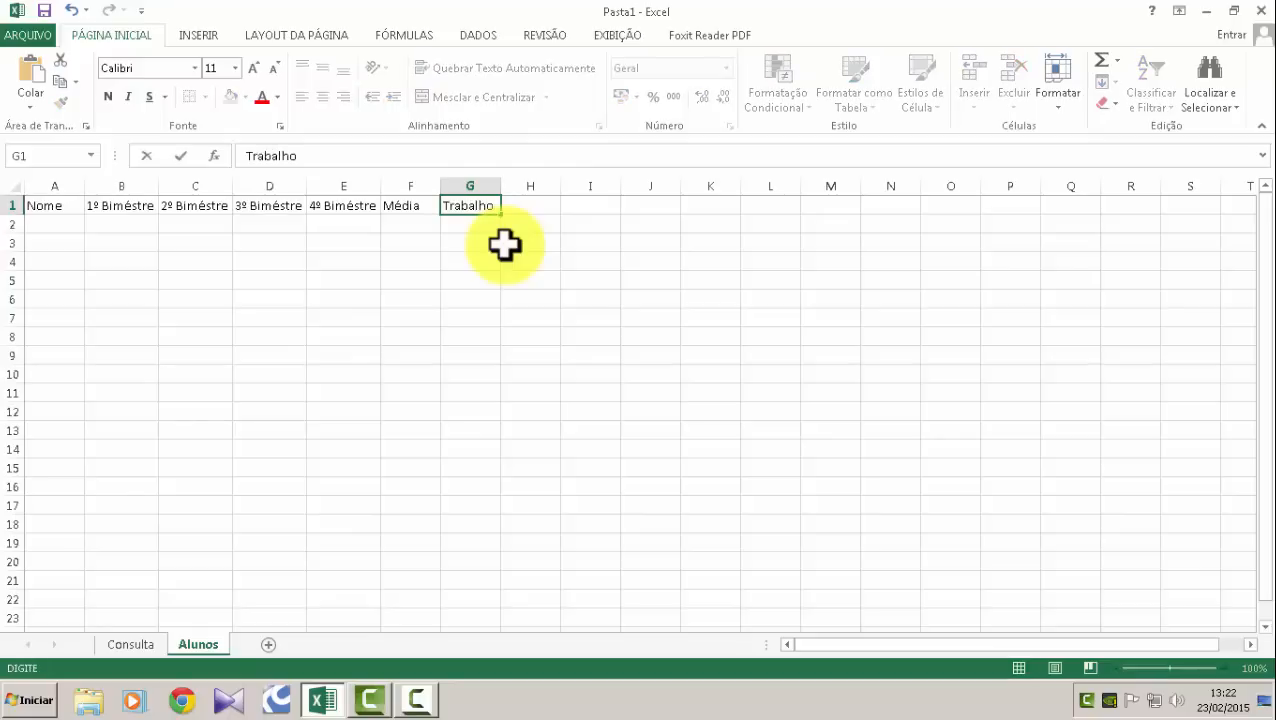
key(Tab)
text(Situação)
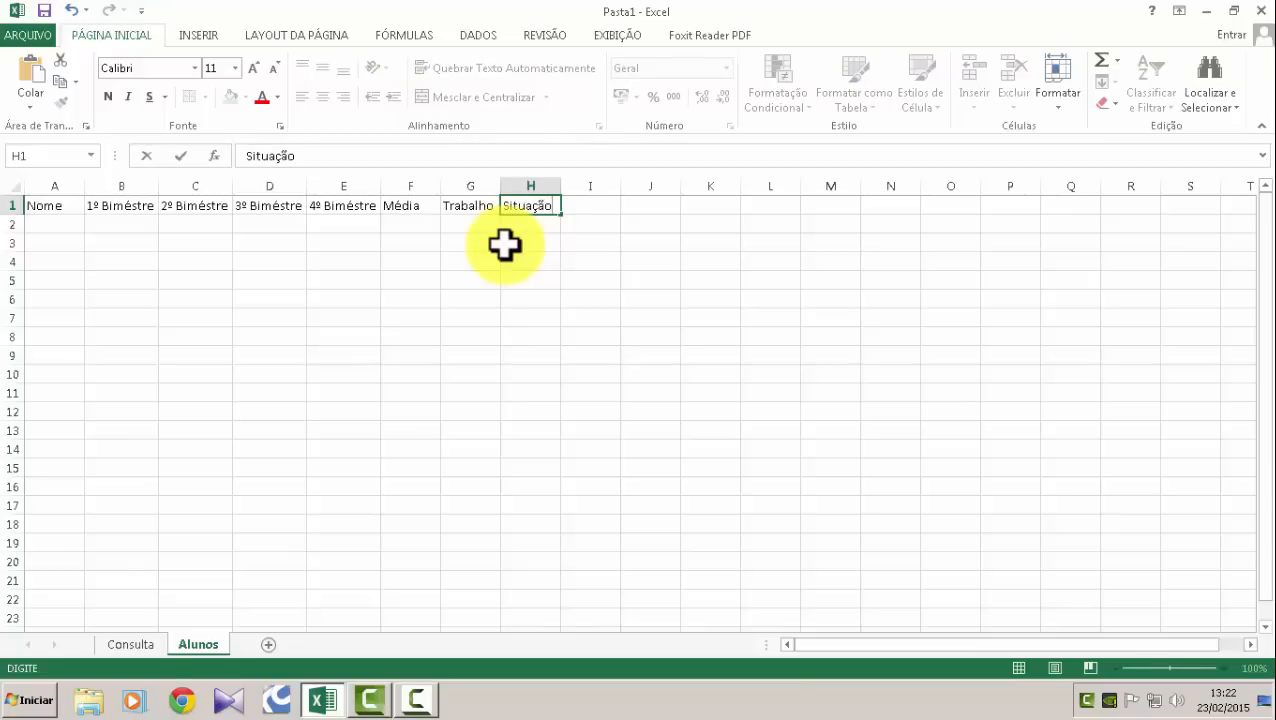
key(Return)
key(Left)
key(Left)
key(Left)
key(Left)
key(Left)
key(Left)
key(Right)
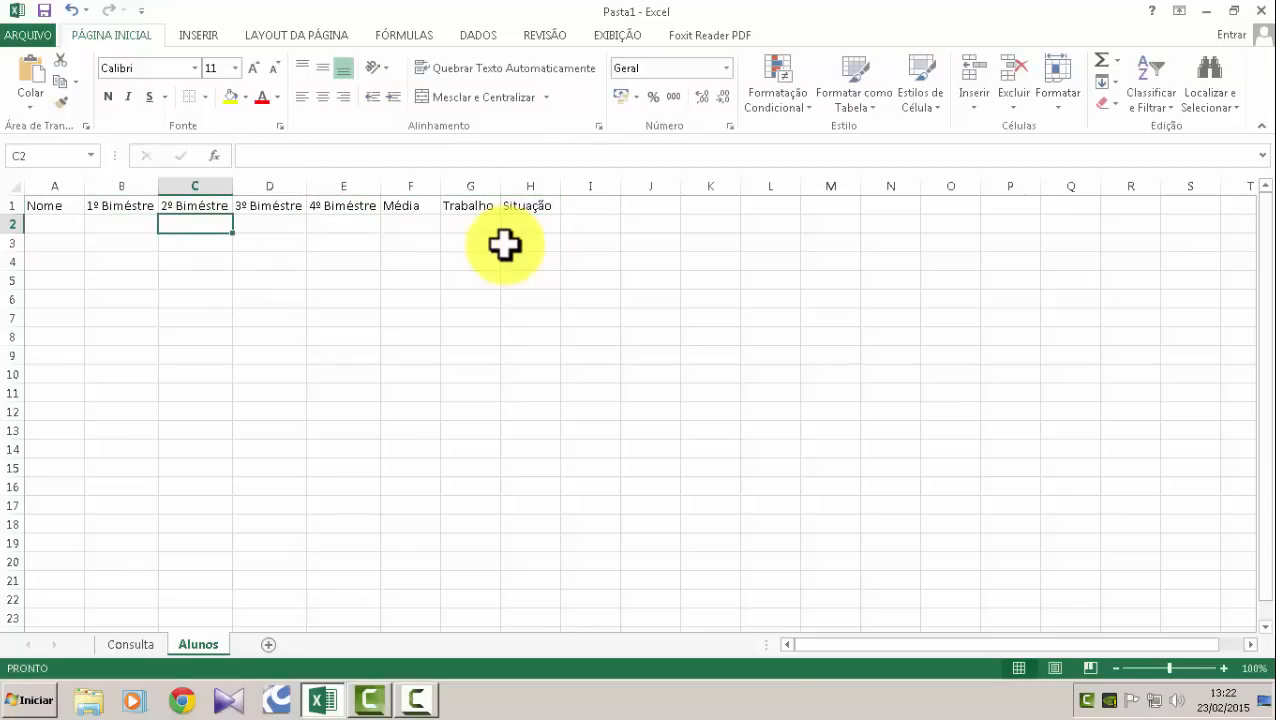
key(Left)
key(Right)
key(Right)
key(Right)
key(Right)
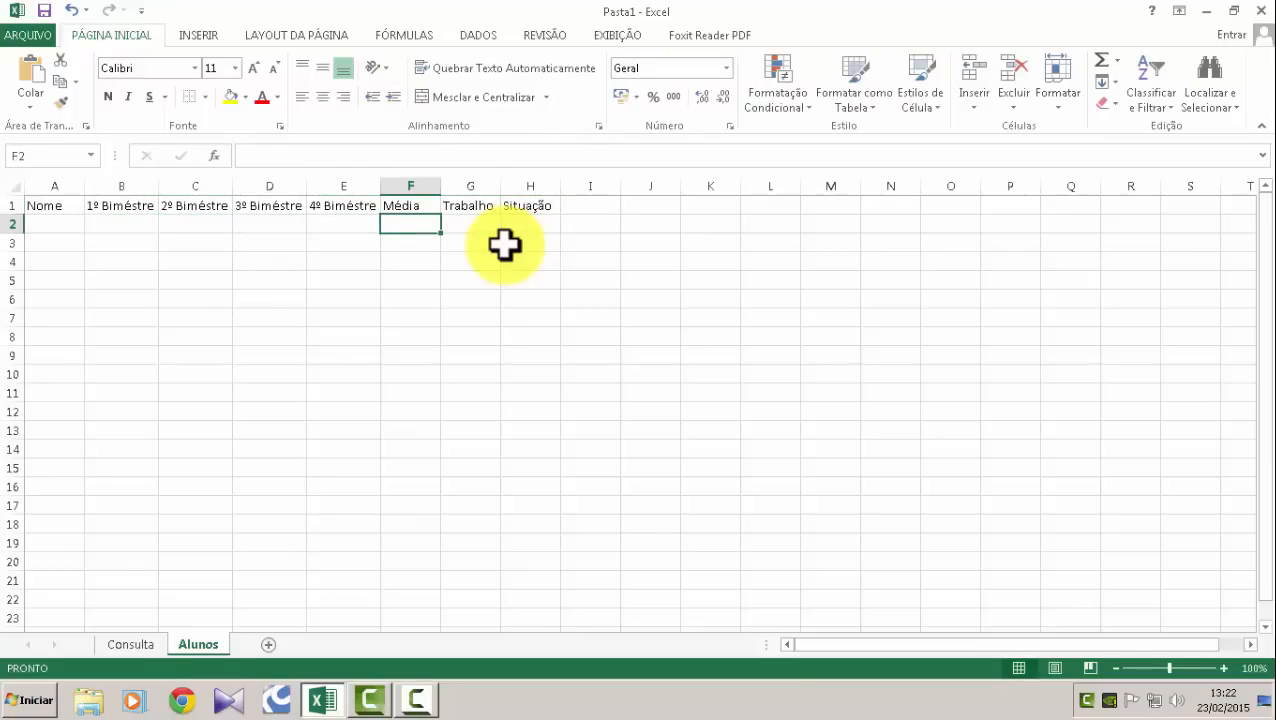
key(Left)
key(Left)
key(Left)
key(Left)
key(Right)
key(Right)
key(Right)
key(Right)
key(Right)
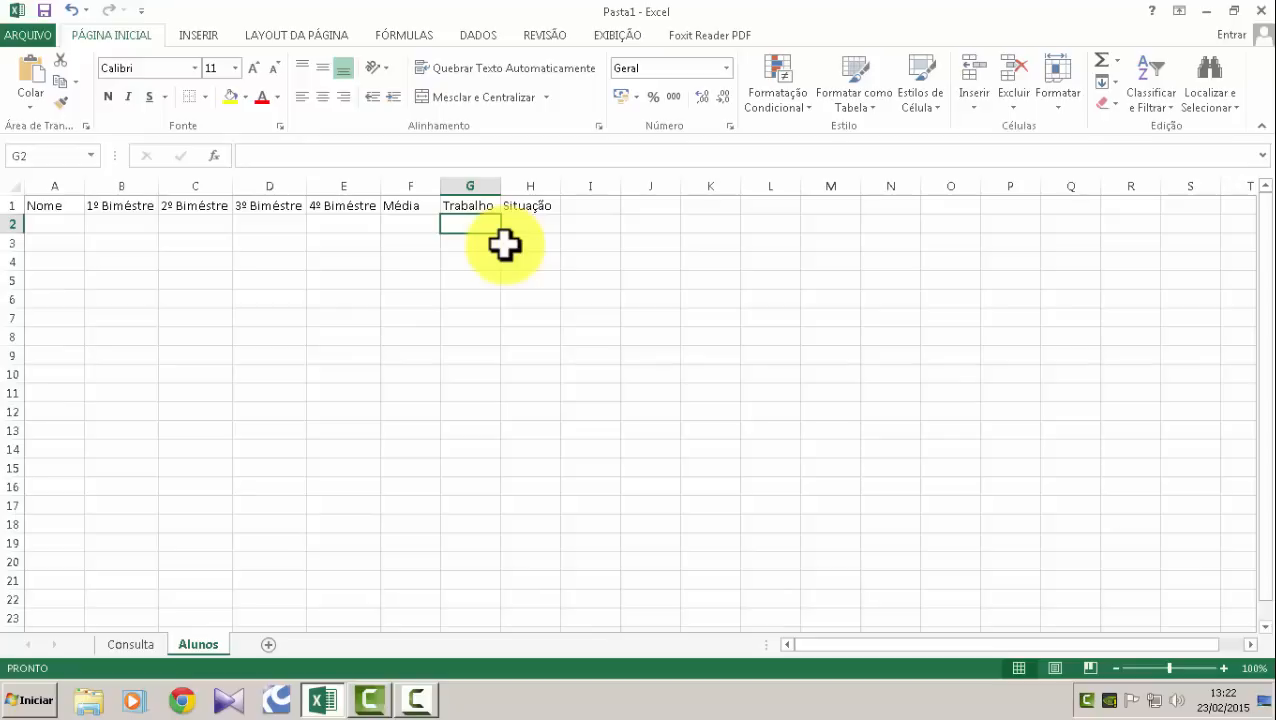
Enter the first three students' names under the Nome header in A2:A4.
key(Left)
key(Left)
key(Left)
key(Left)
key(Left)
key(Left)
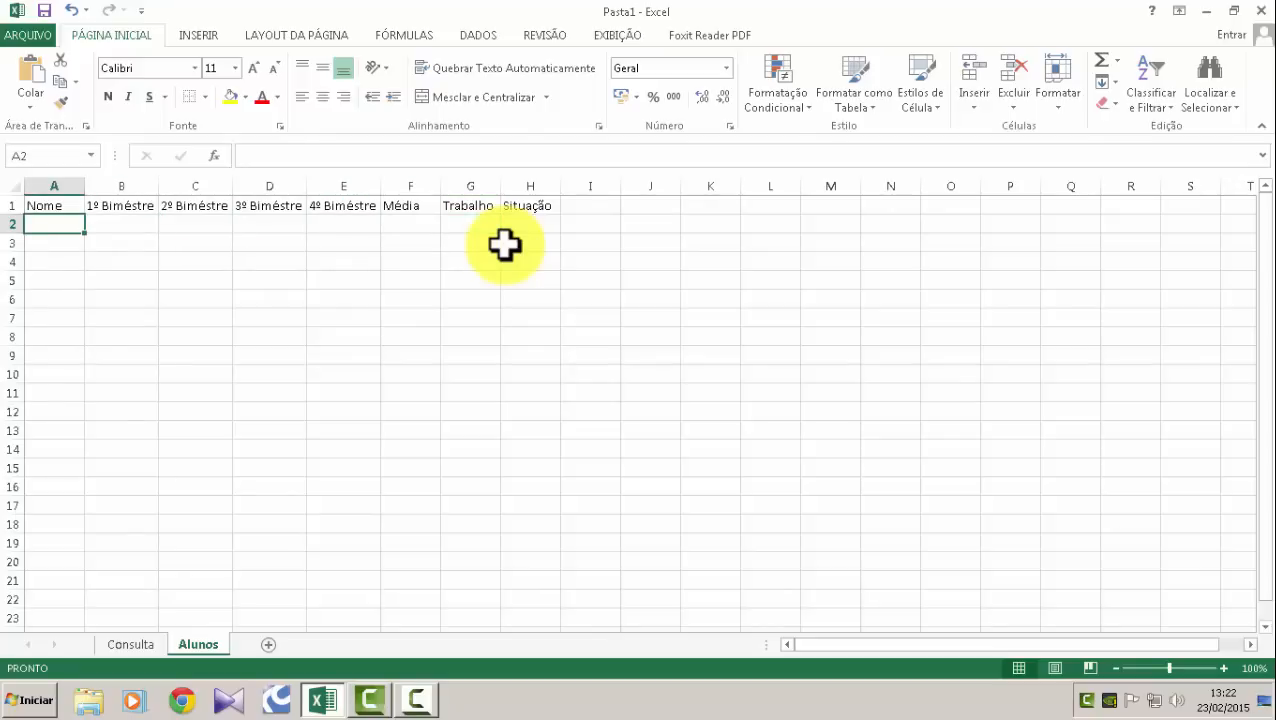
text(Ana)
key(Return)
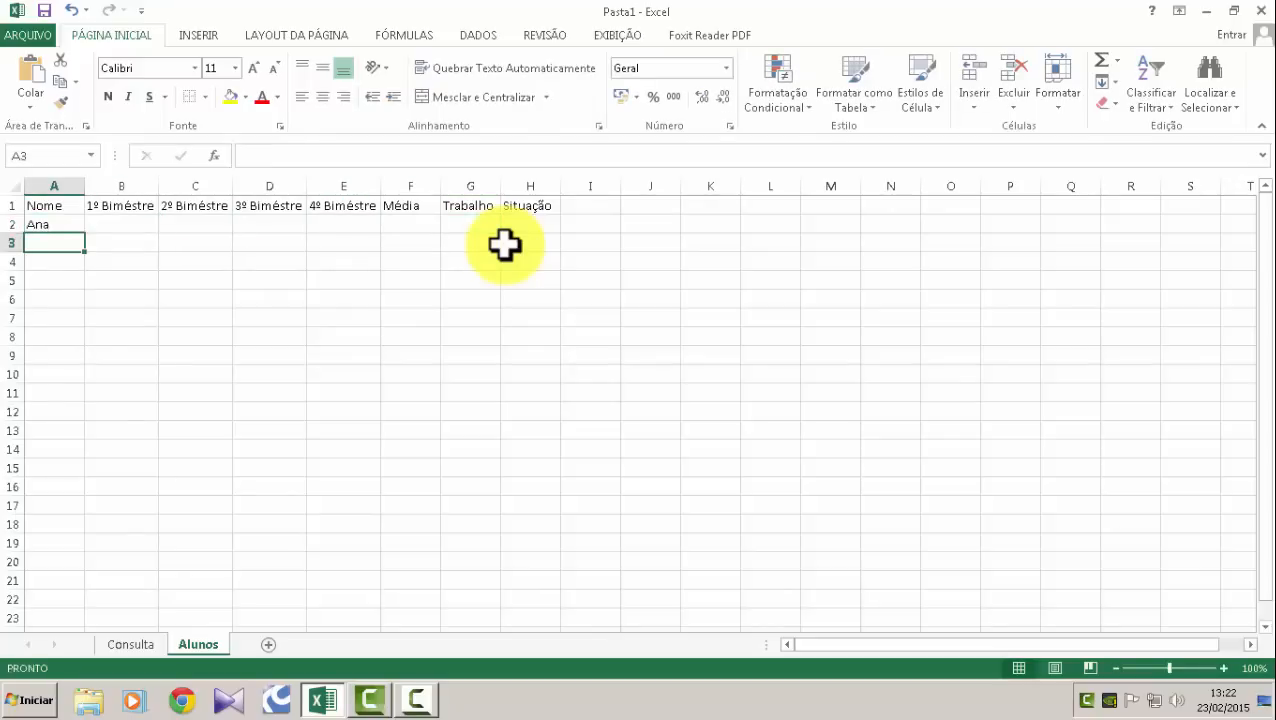
text(Beatriz)
key(Return)
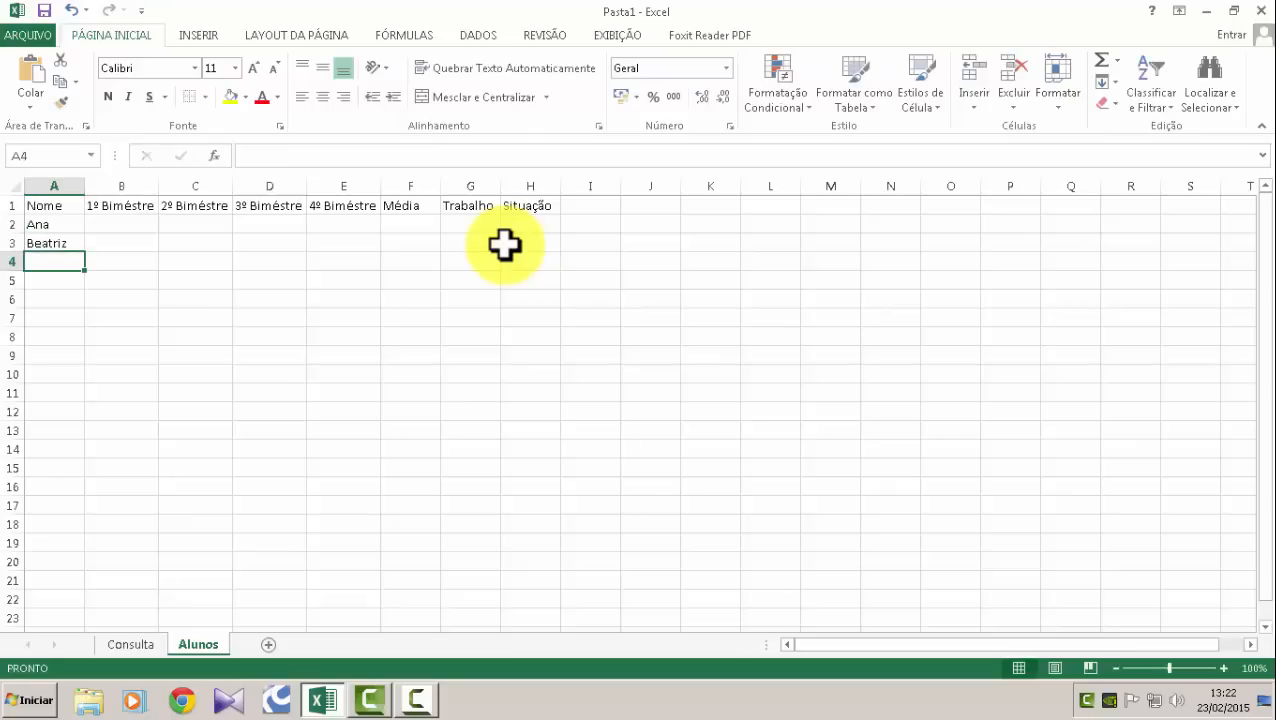
text(Carlos)
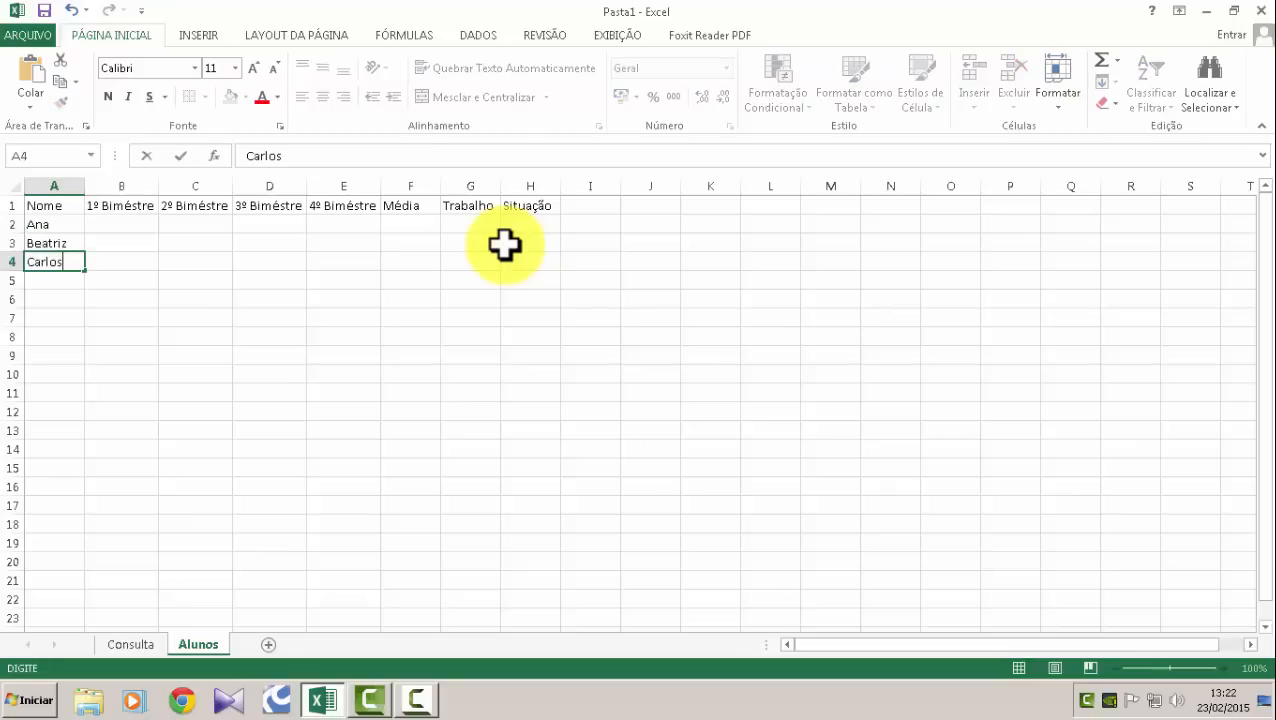
key(Return)
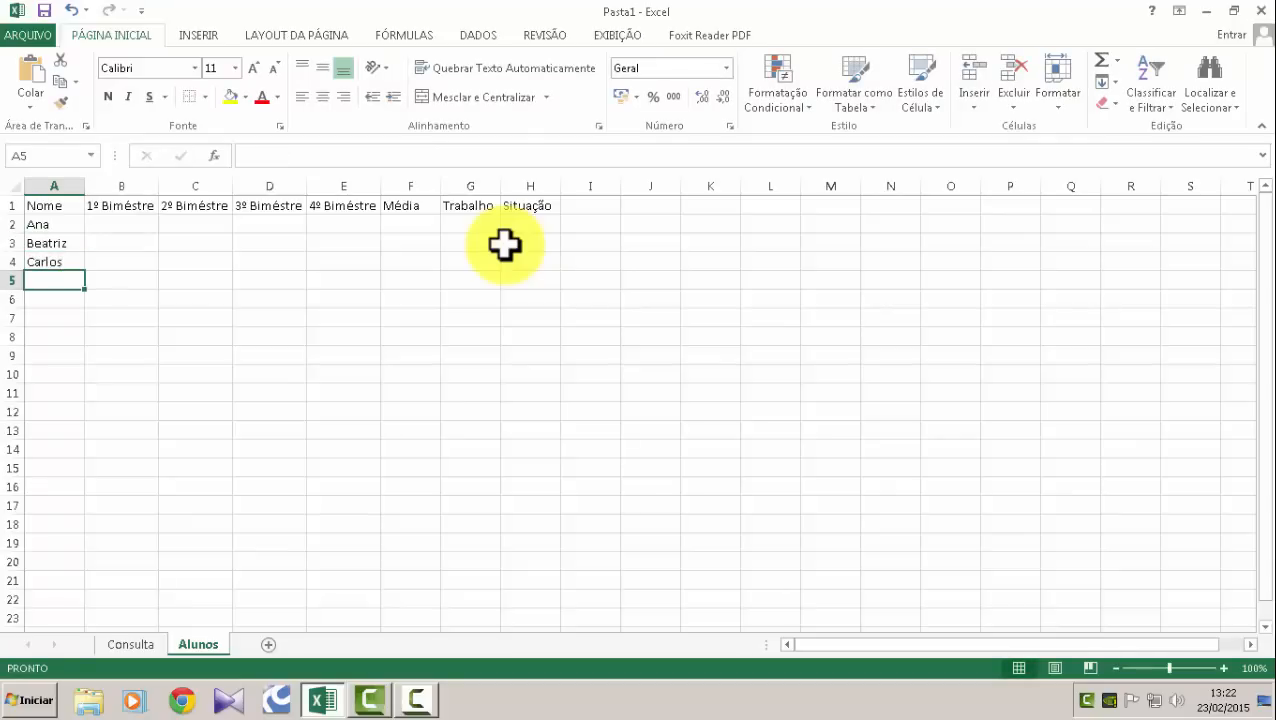
Enter four more students' names in A5:A8 of the Nome column.
text(Fernando)
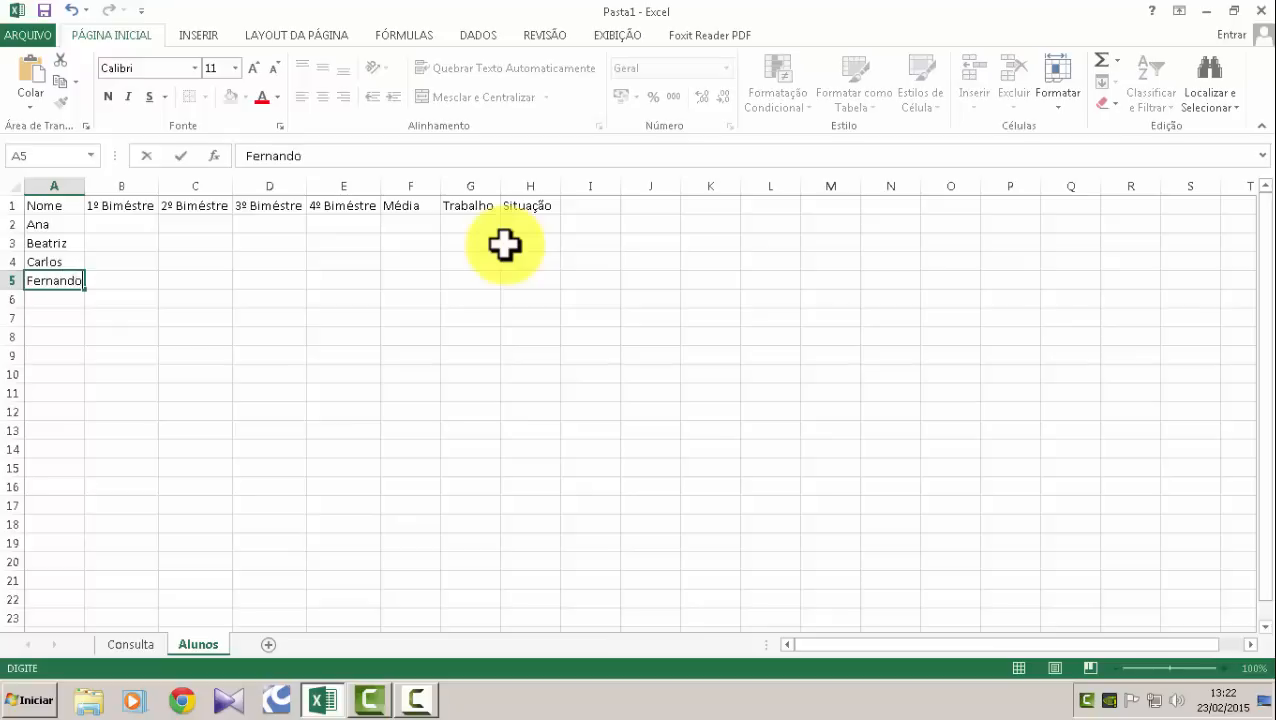
key(Return)
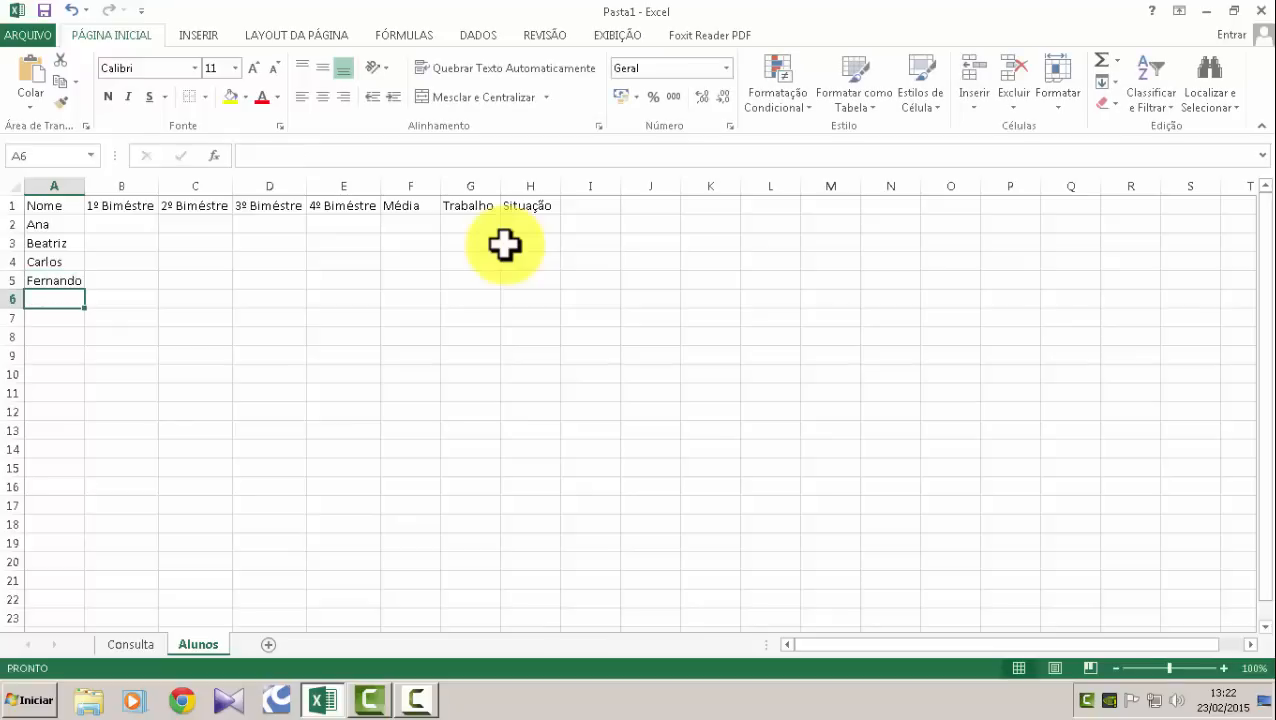
text(Henrique)
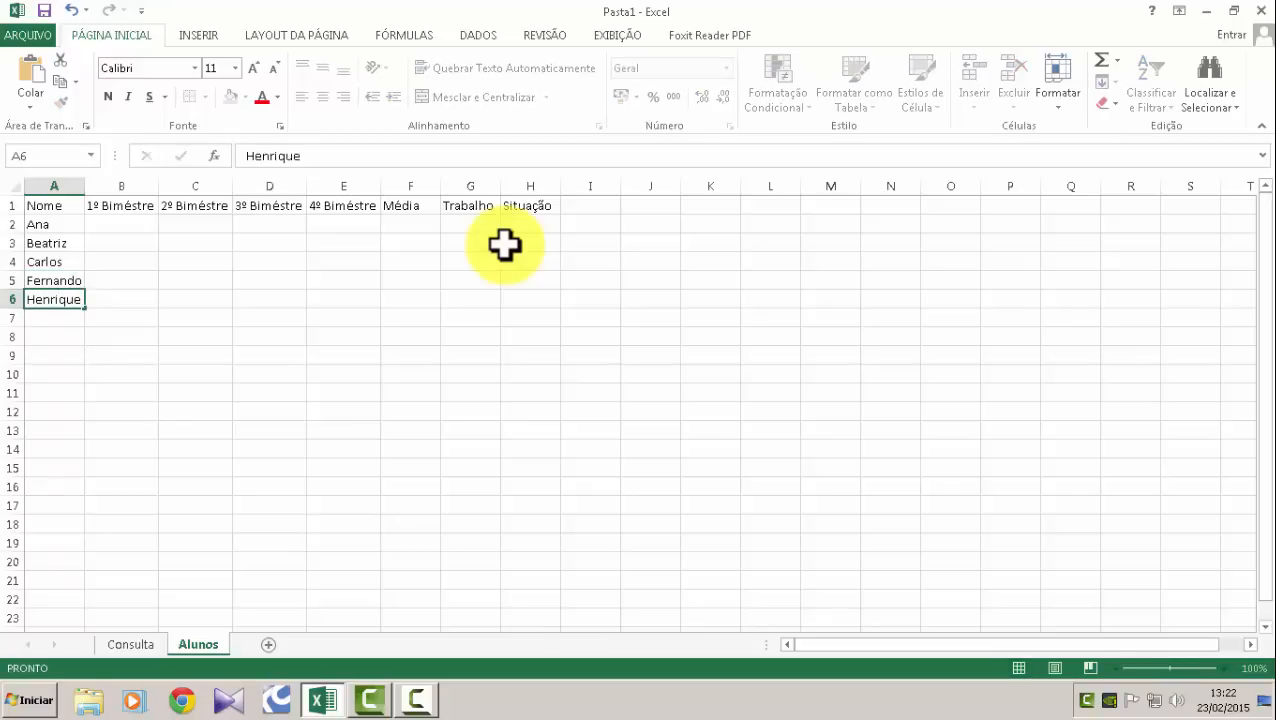
key(Return)
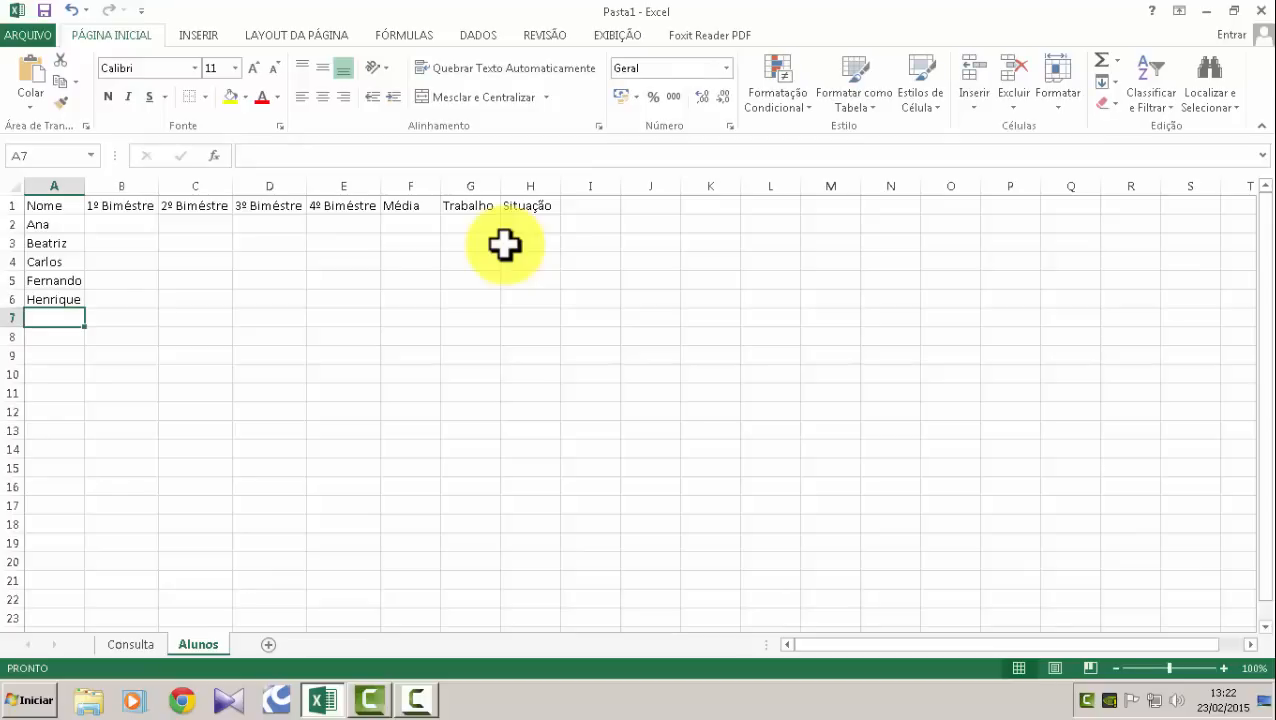
text(João)
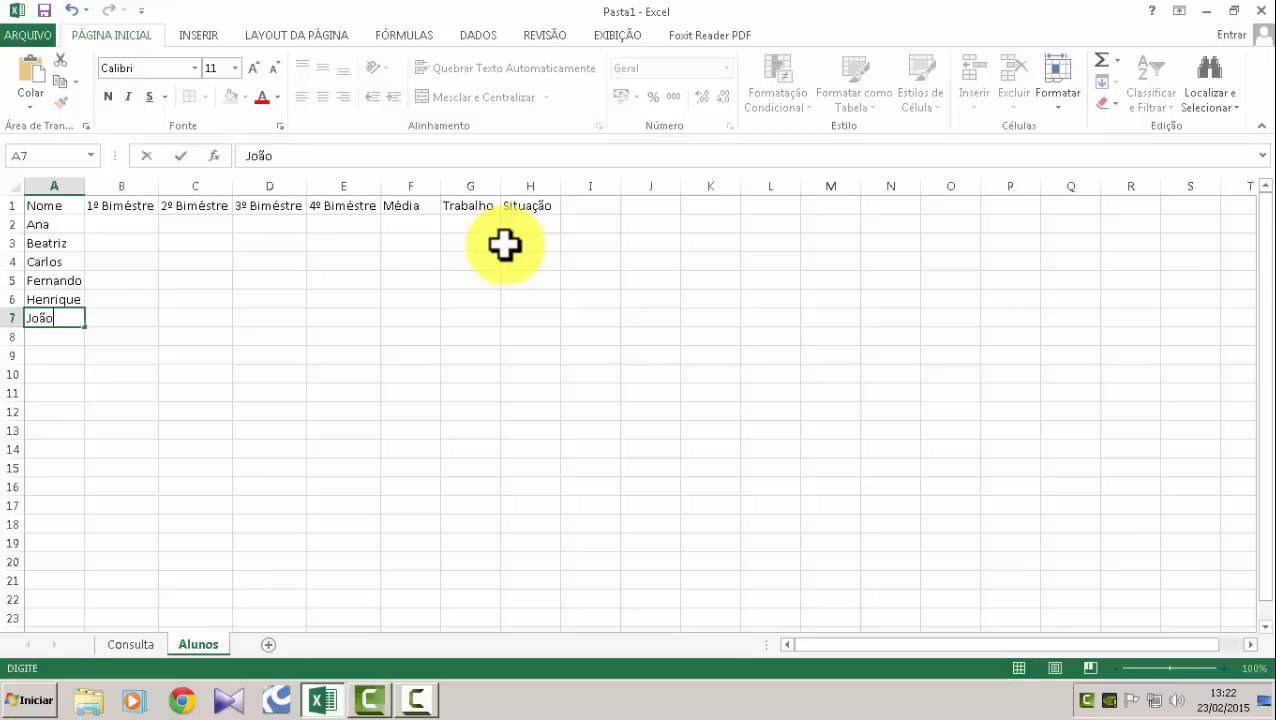
key(Return)
text(Maria)
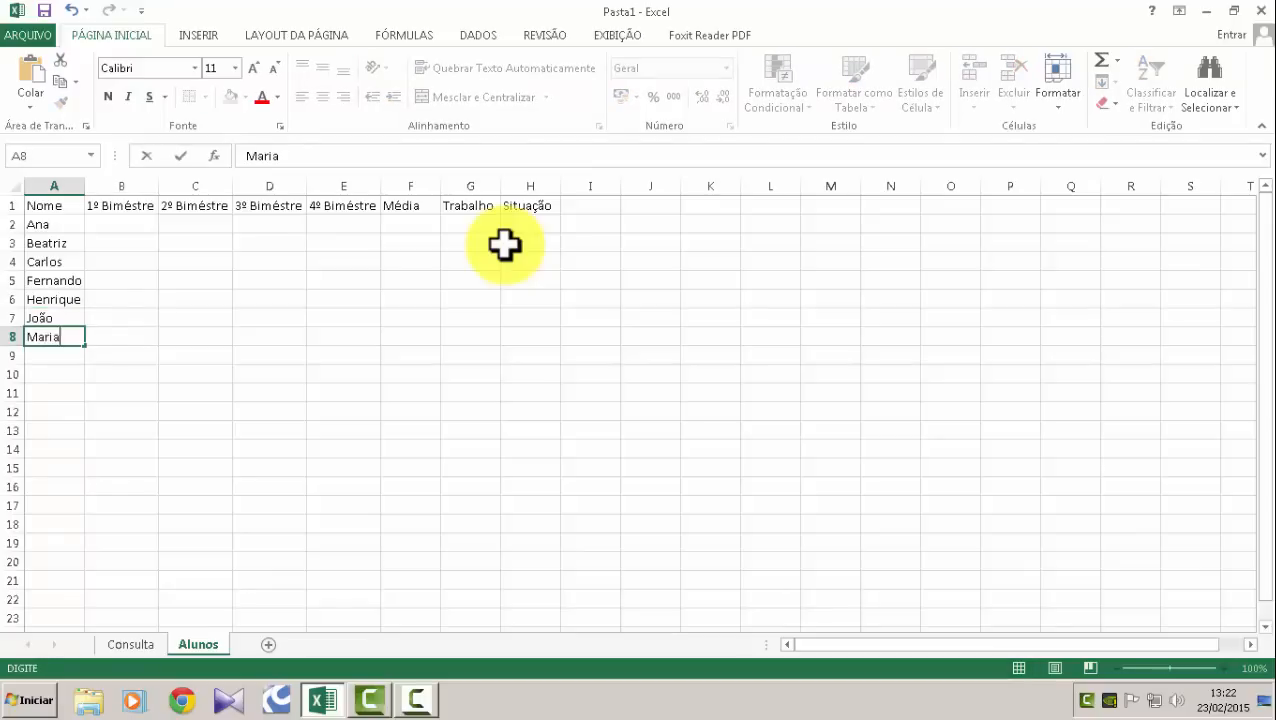
key(Return)
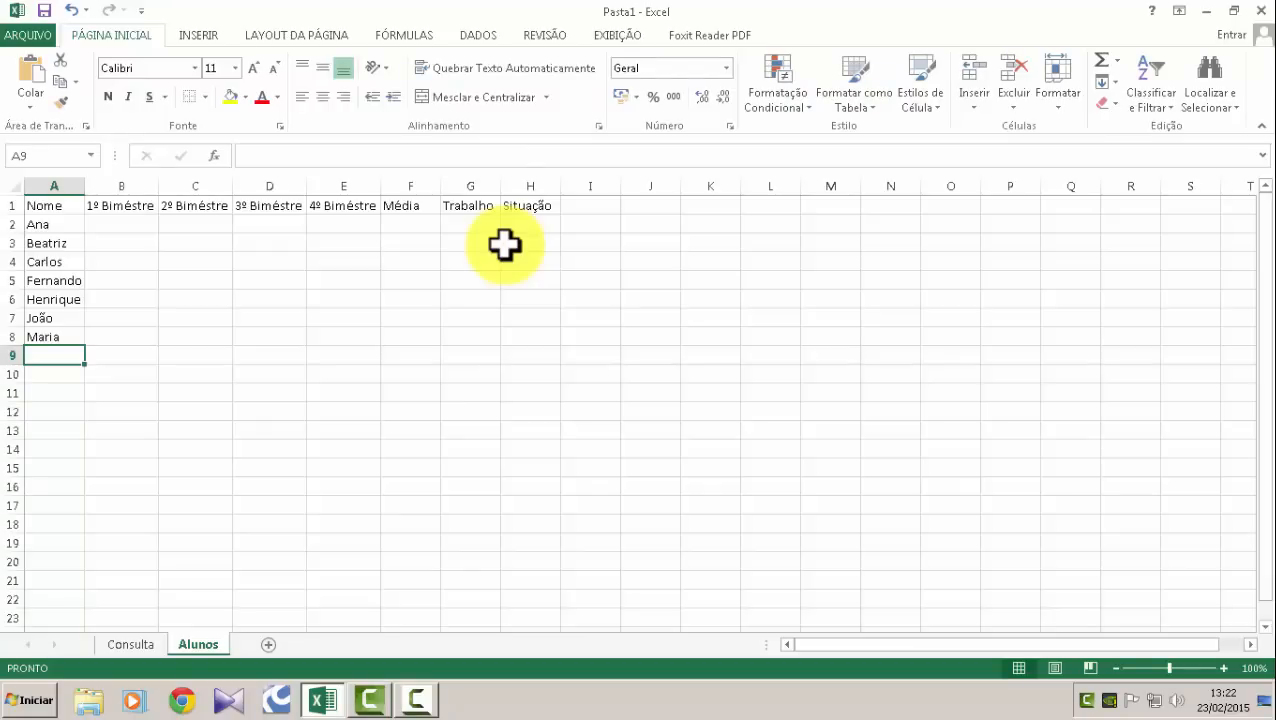
Enter the remaining five students' names in A9:A13 of the Nome column.
text(O)
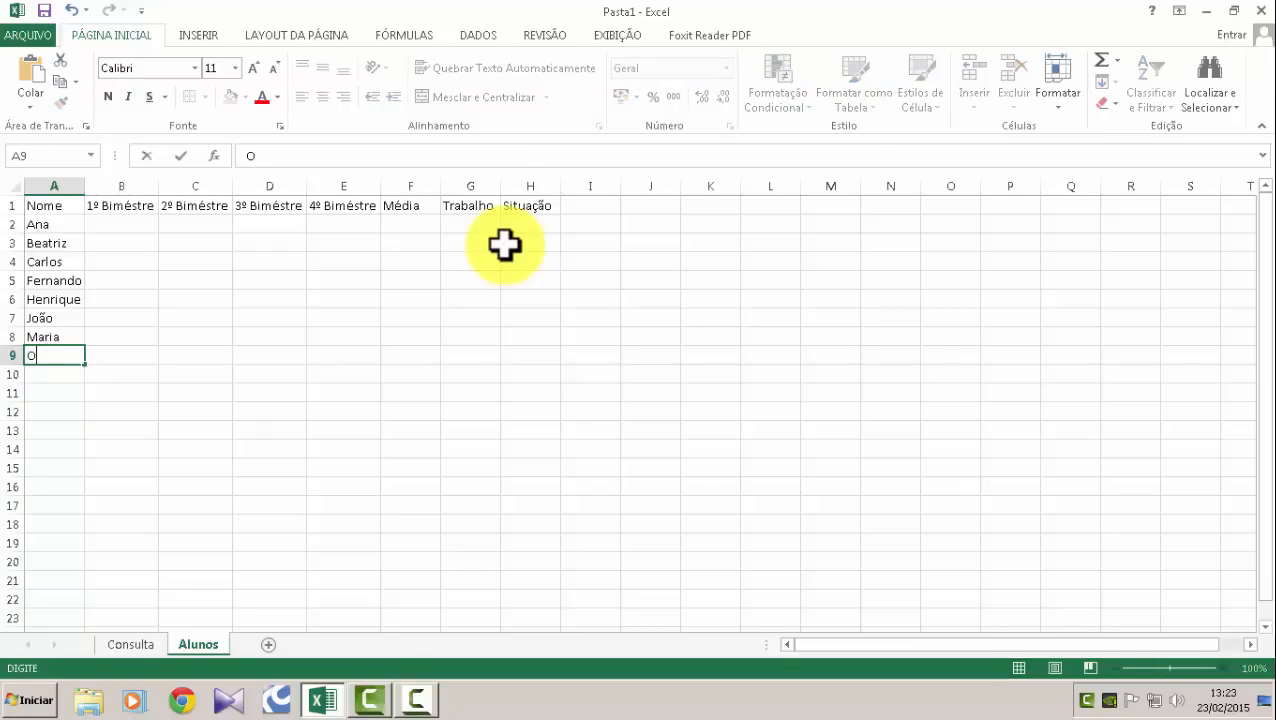
text(svaldo)
key(Return)
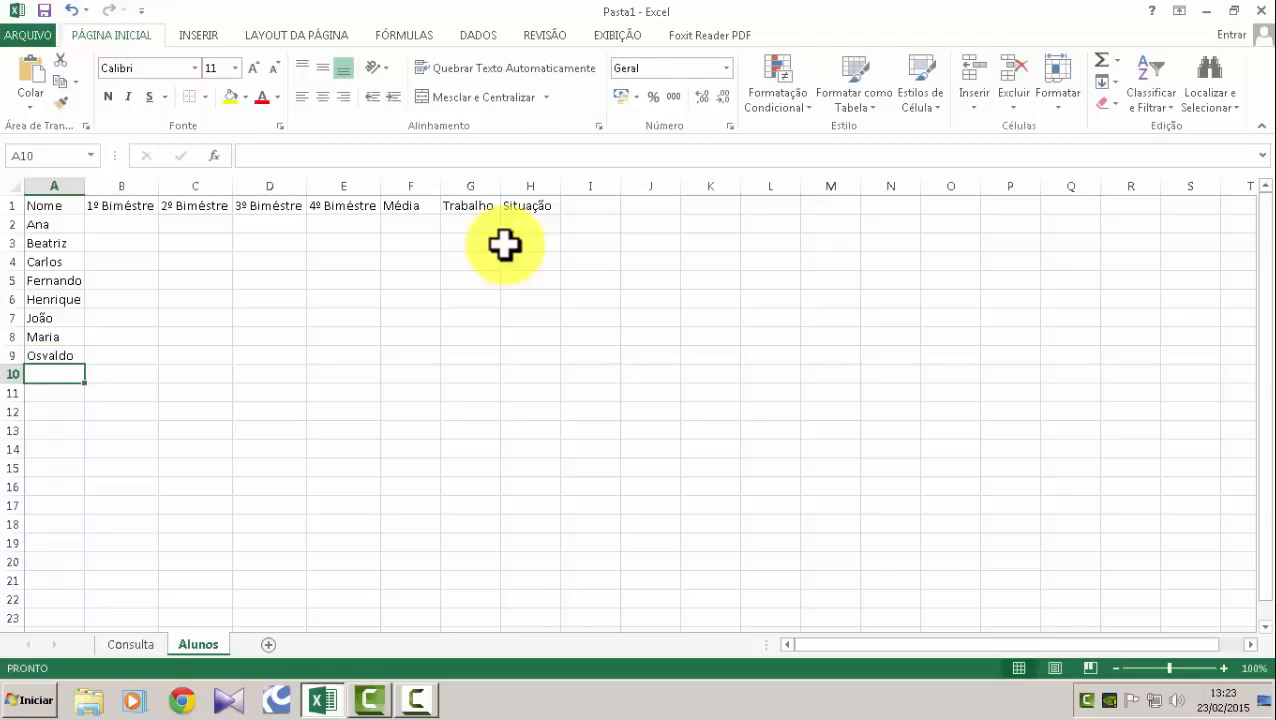
text(Paulo)
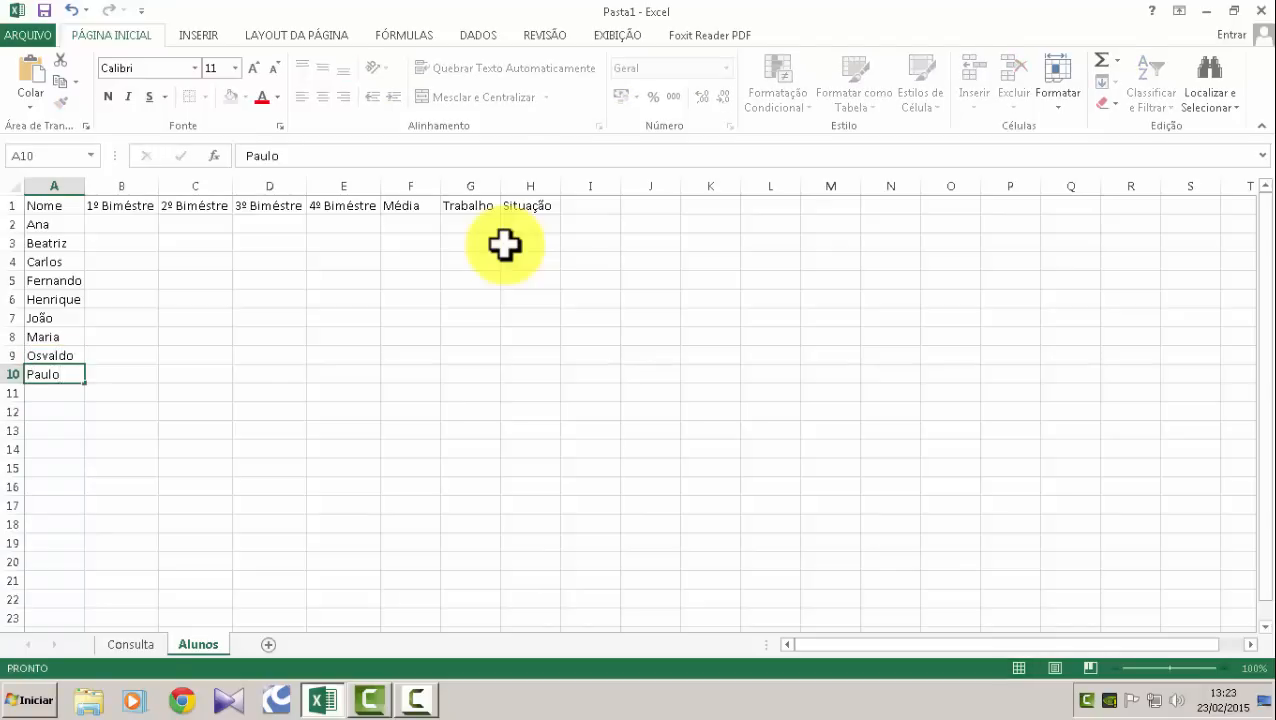
key(Return)
text(Ricardo)
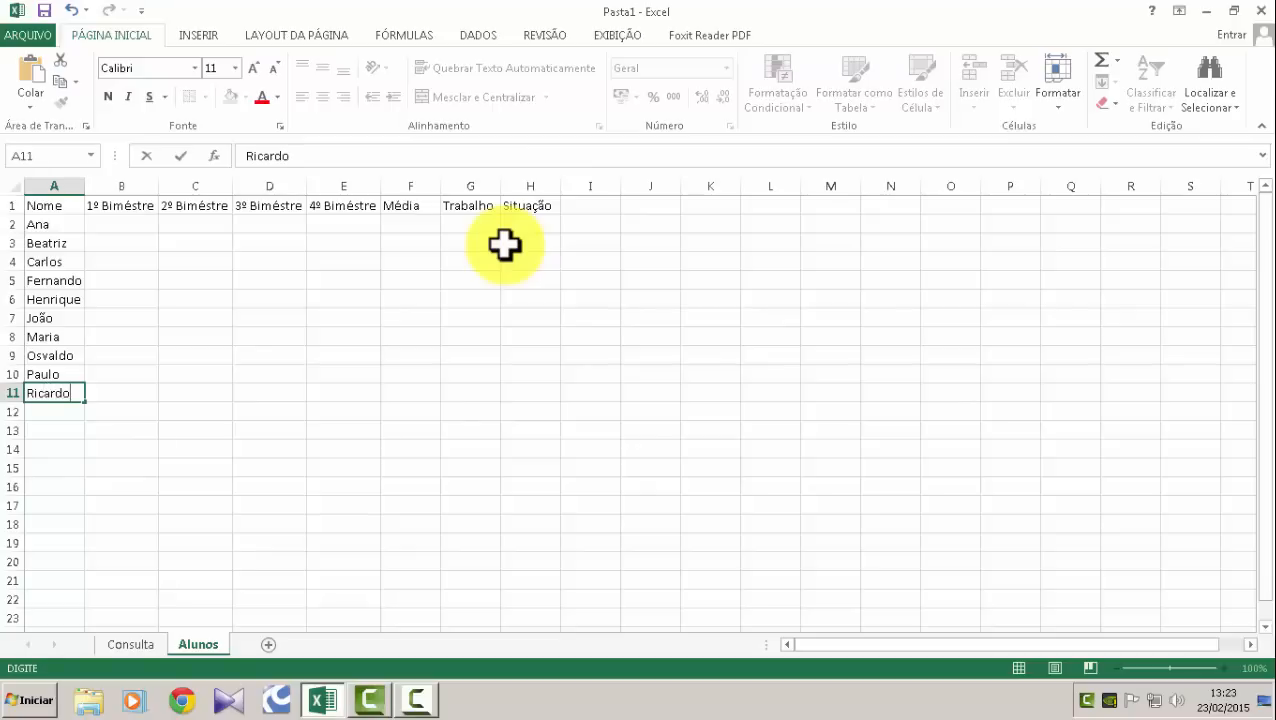
key(Return)
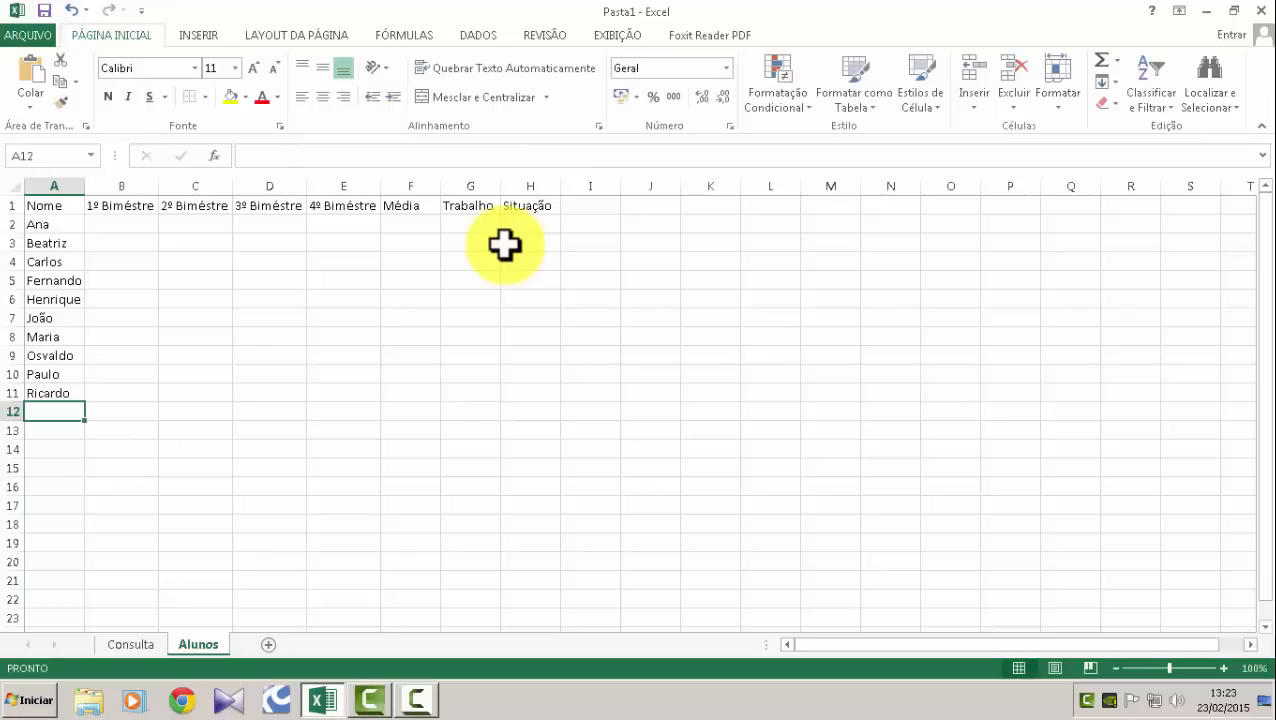
text(Tania)
key(Return)
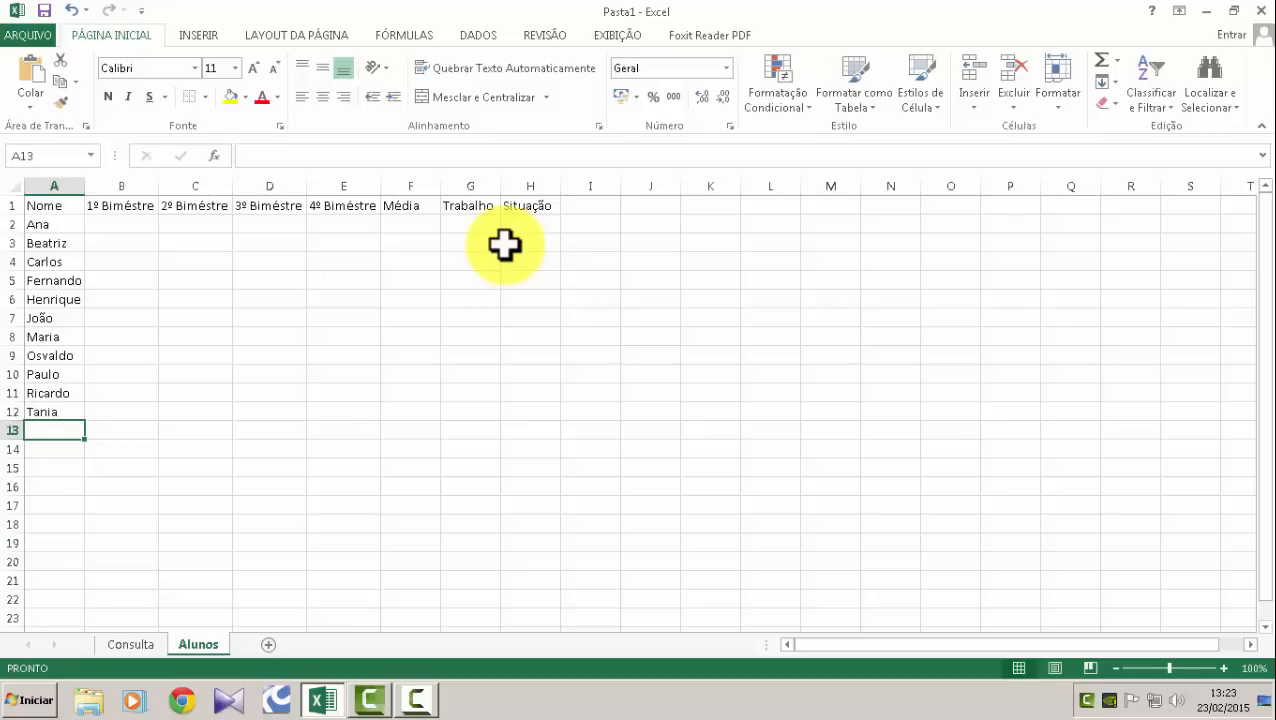
text(Vanessa)
key(Tab)
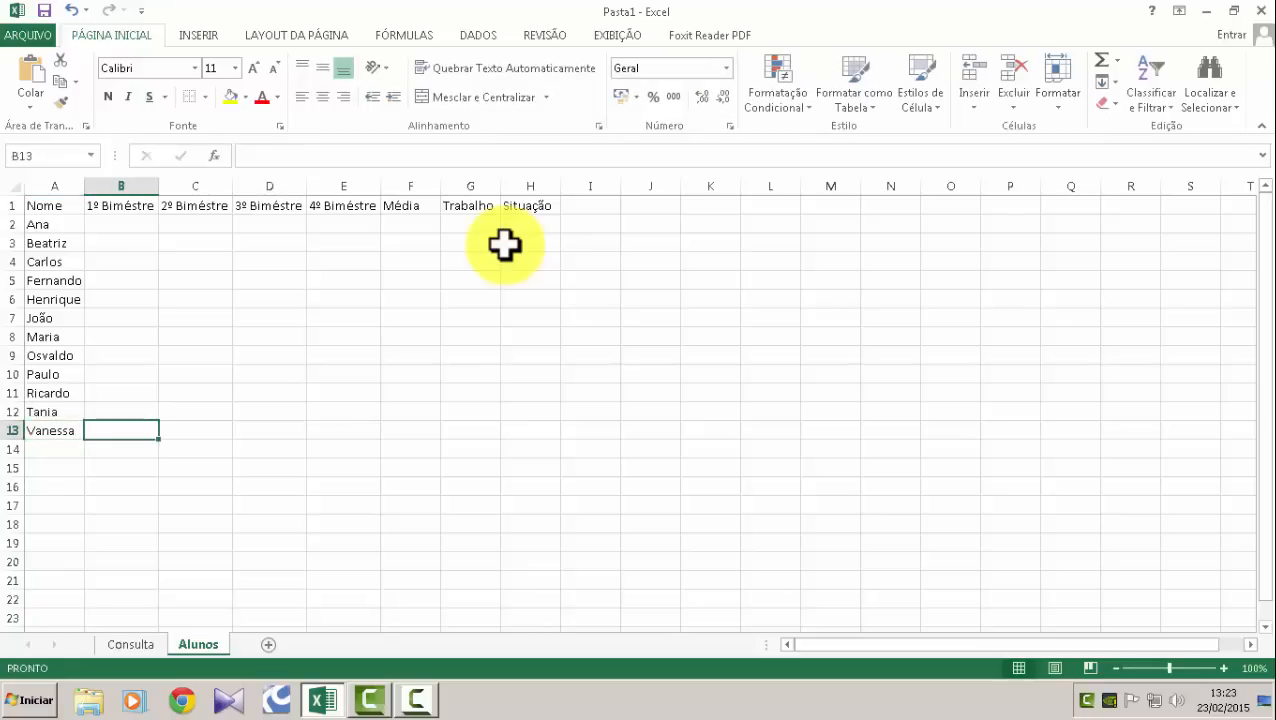
Enter the first student's four bimester grades 5, 6, 9 and 8 in B2:E2.
key(Up)
key(Up)
key(Up)
key(Up)
key(Up)
key(Up)
key(Up)
key(Up)
key(Up)
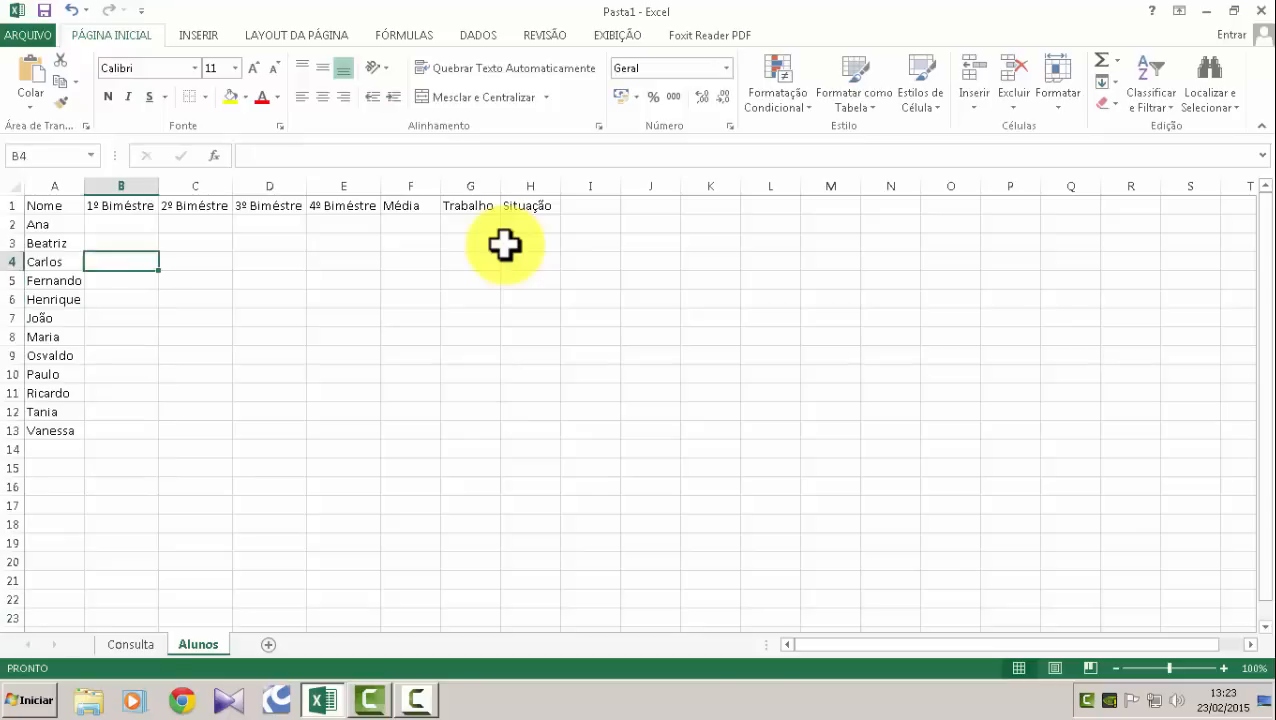
key(Up)
key(Up)
key(Down)
key(Down)
key(Down)
key(Up)
key(Up)
key(Up)
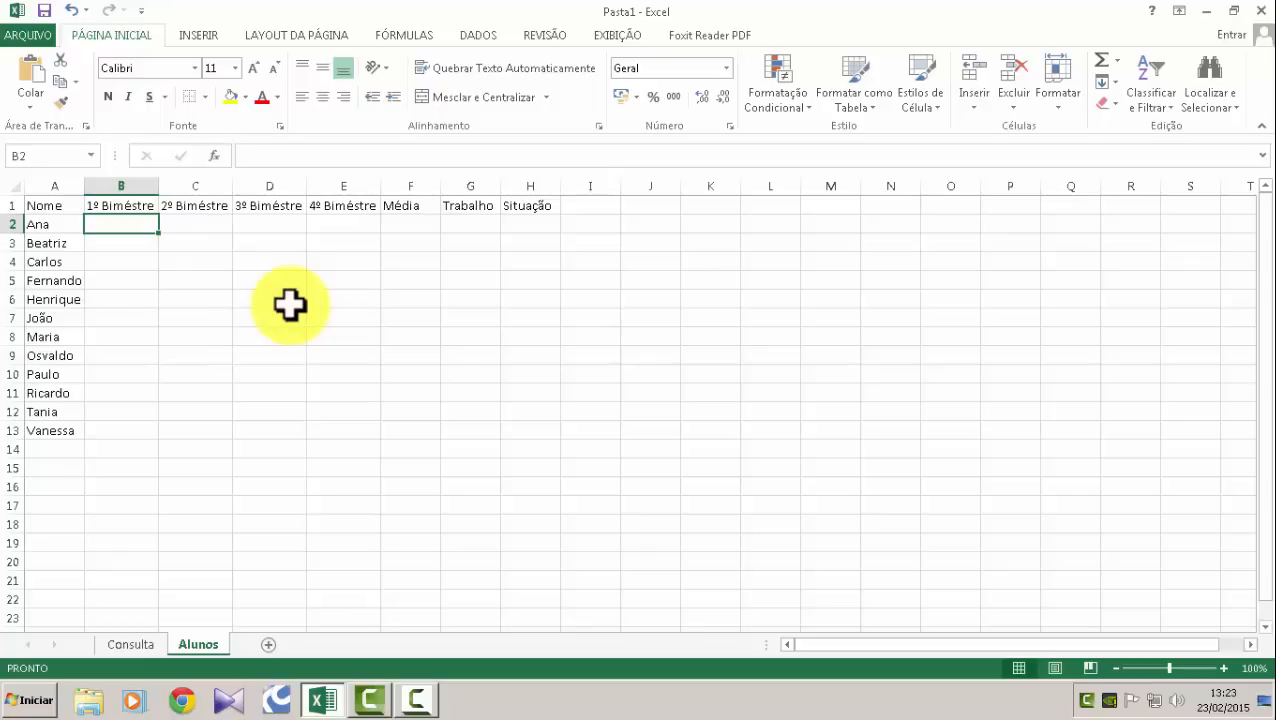
text(5)
key(Tab)
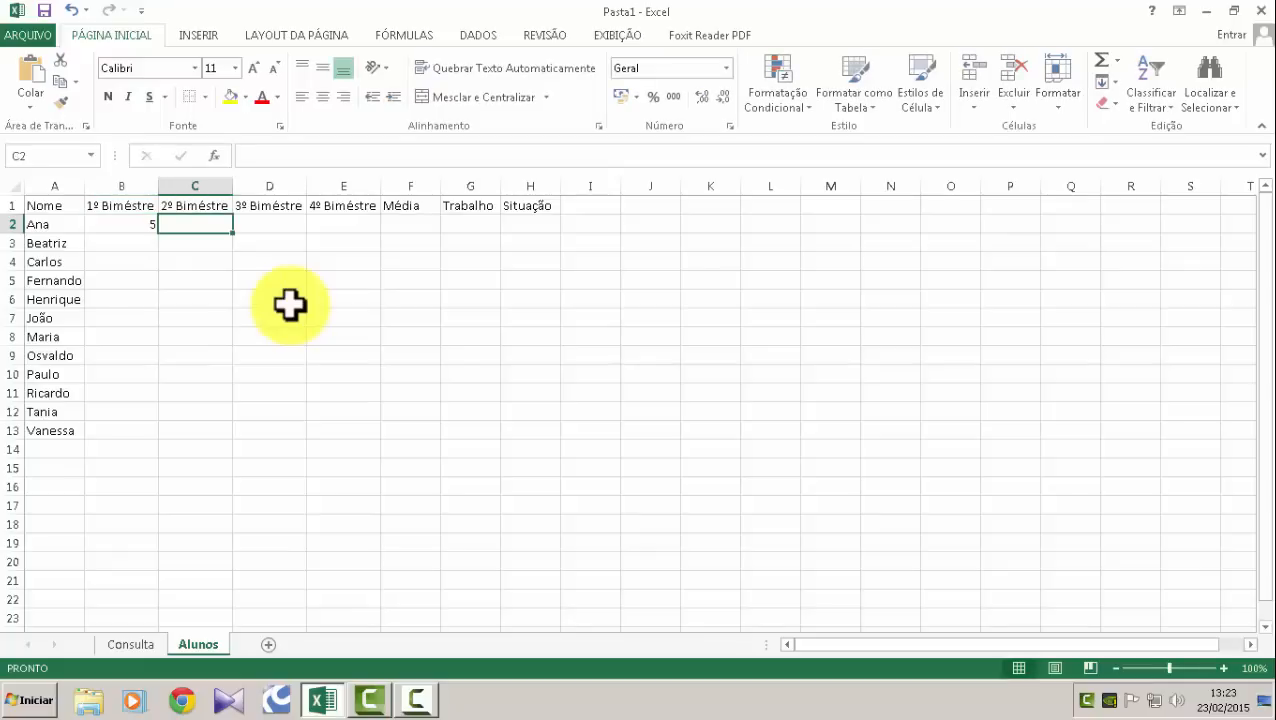
text(6)
key(Tab)
text(9)
key(Tab)
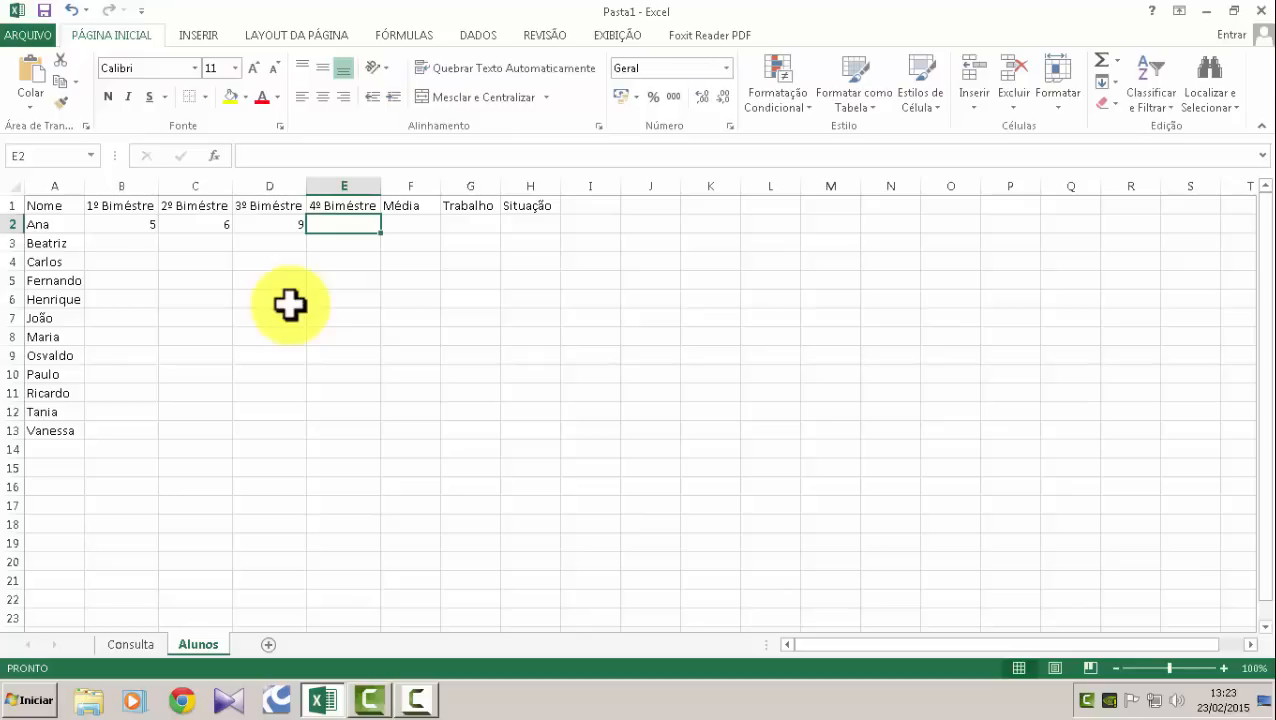
text(8)
key(Return)
Enter the second student's four bimester grades 7, 8, 6 and 9 in B3:E3.
key(Left)
key(Left)
key(Left)
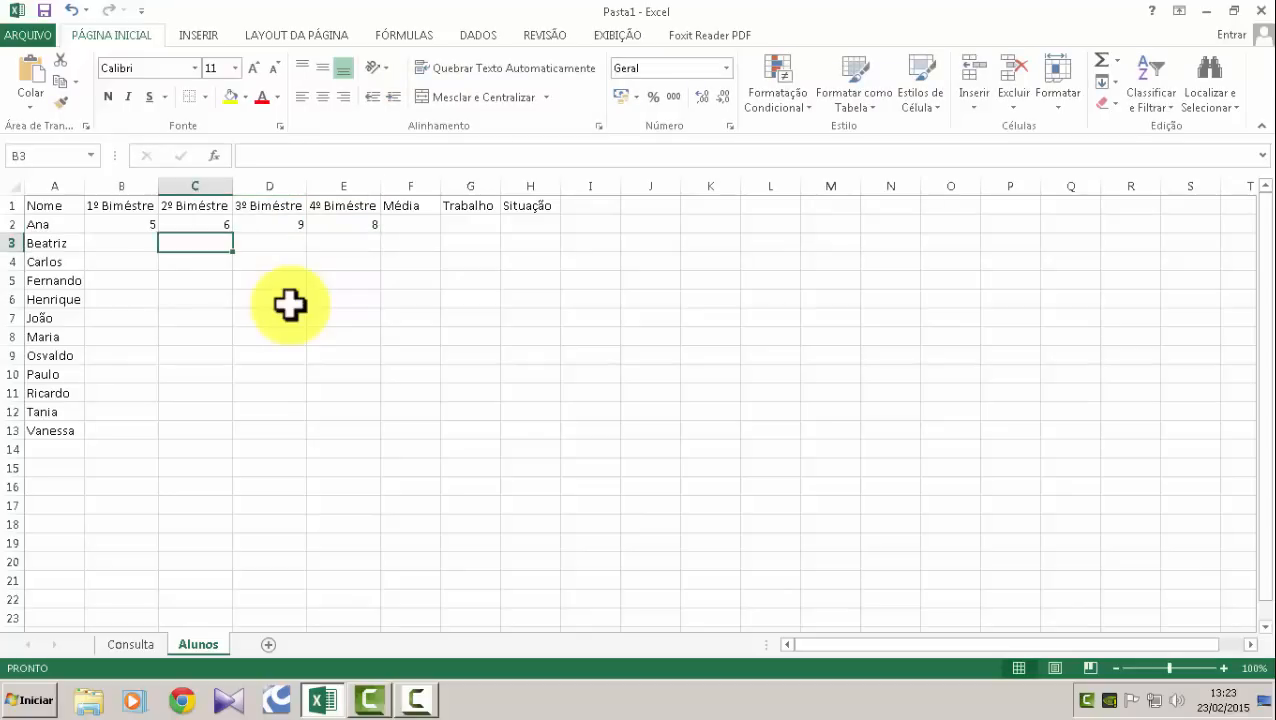
text(7)
key(Tab)
text(8)
key(Tab)
text(6)
key(Tab)
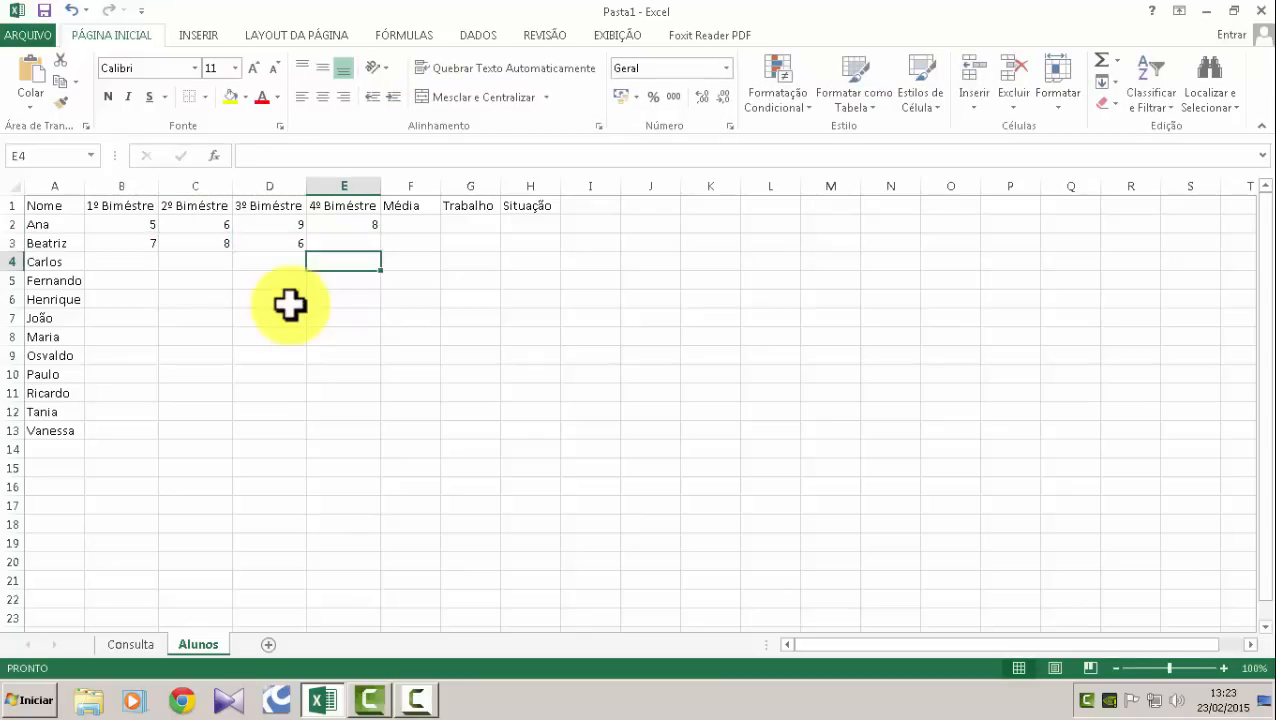
text(9)
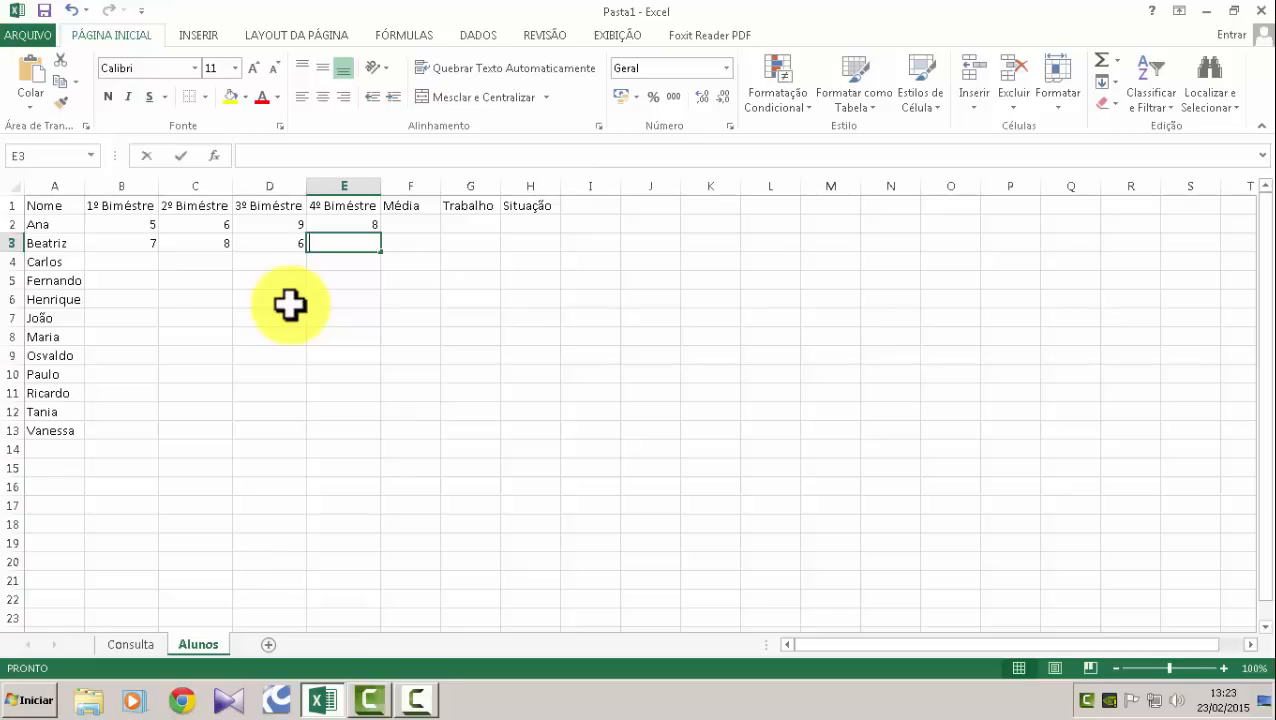
key(Return)
Fill in the third student's bimester grades in row 4: 8 in B4, 9 in C4, 5 in D4 and 2 in E4.
key(Left)
key(Right)
text(2)
key(Left)
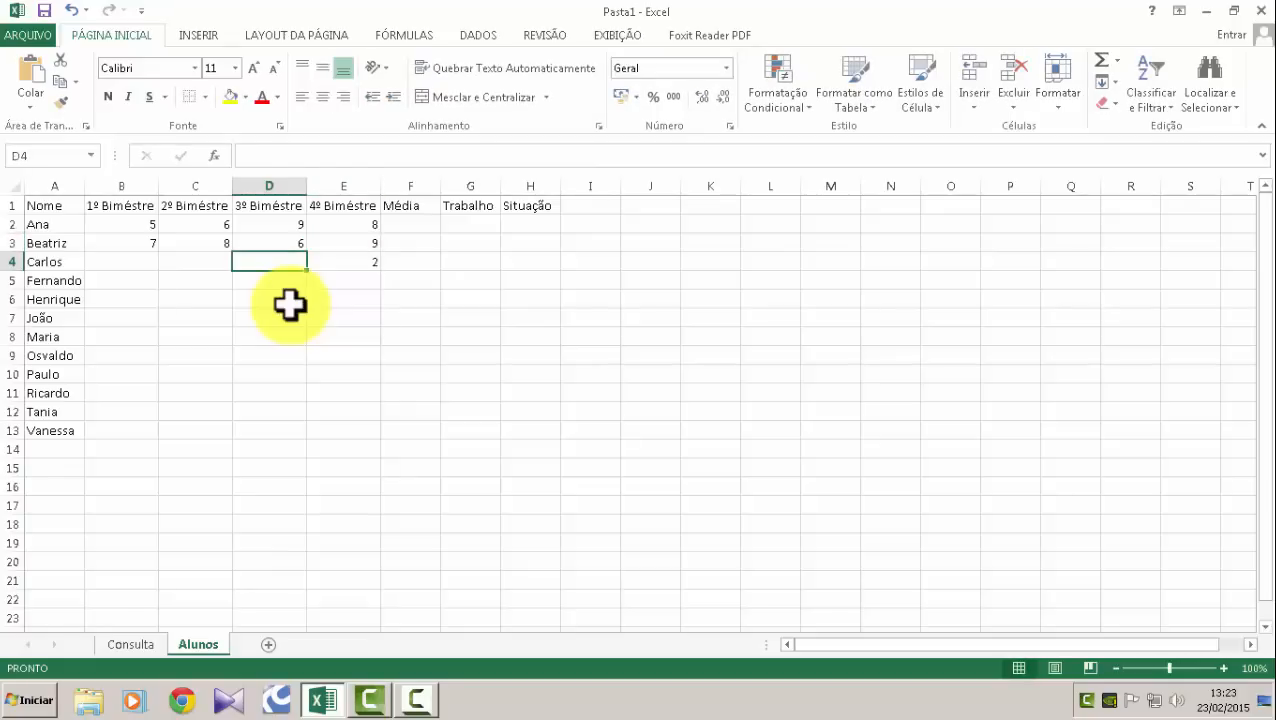
text(5)
key(Return)
key(Left)
key(Up)
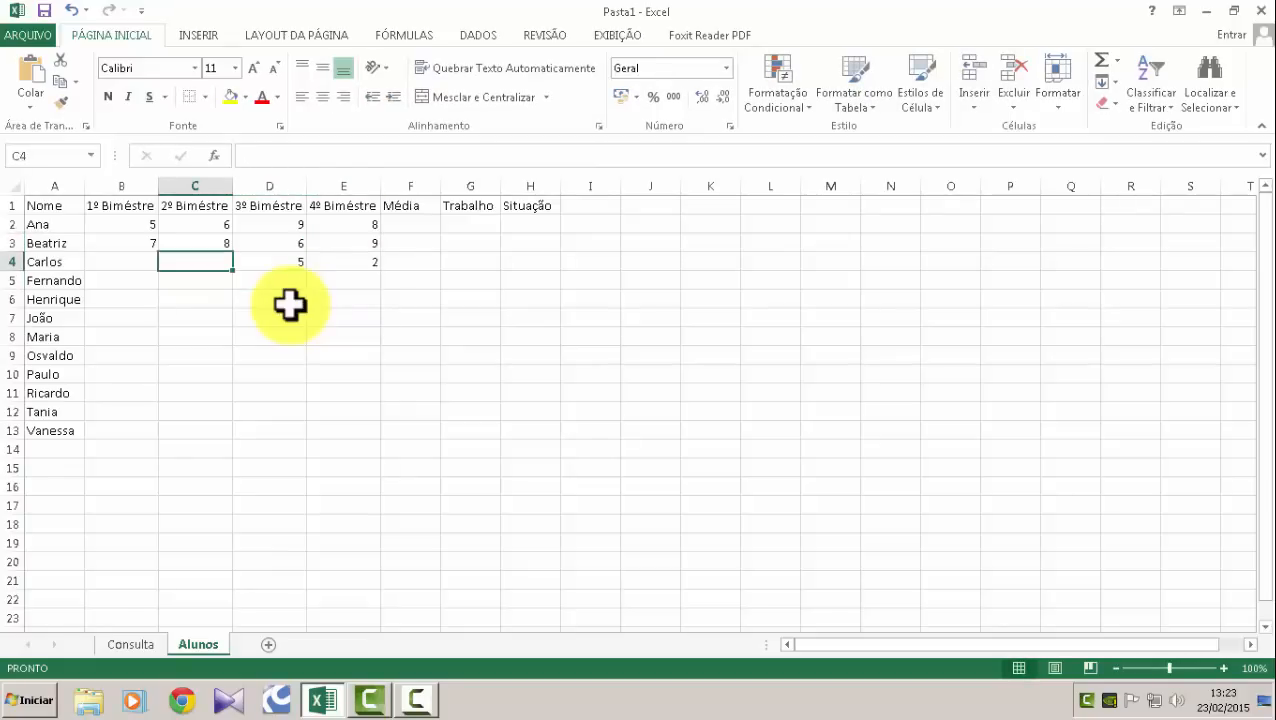
text(9)
key(Left)
text(8)
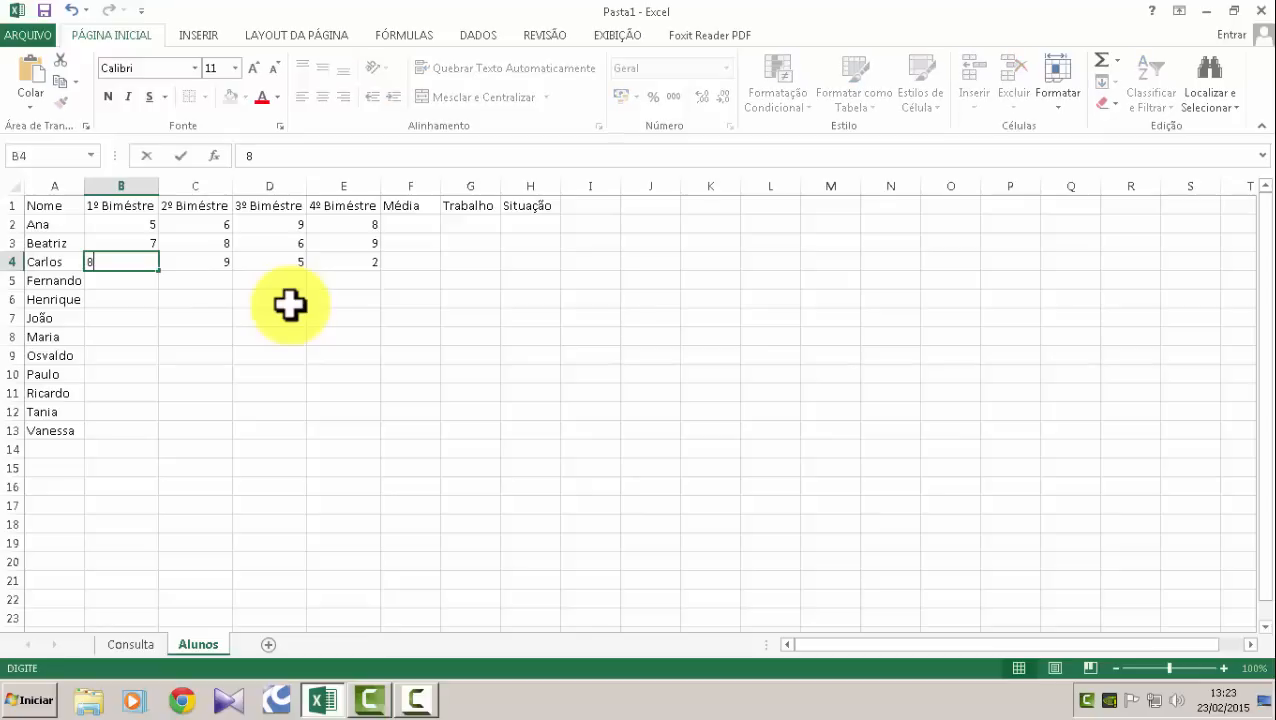
key(Return)
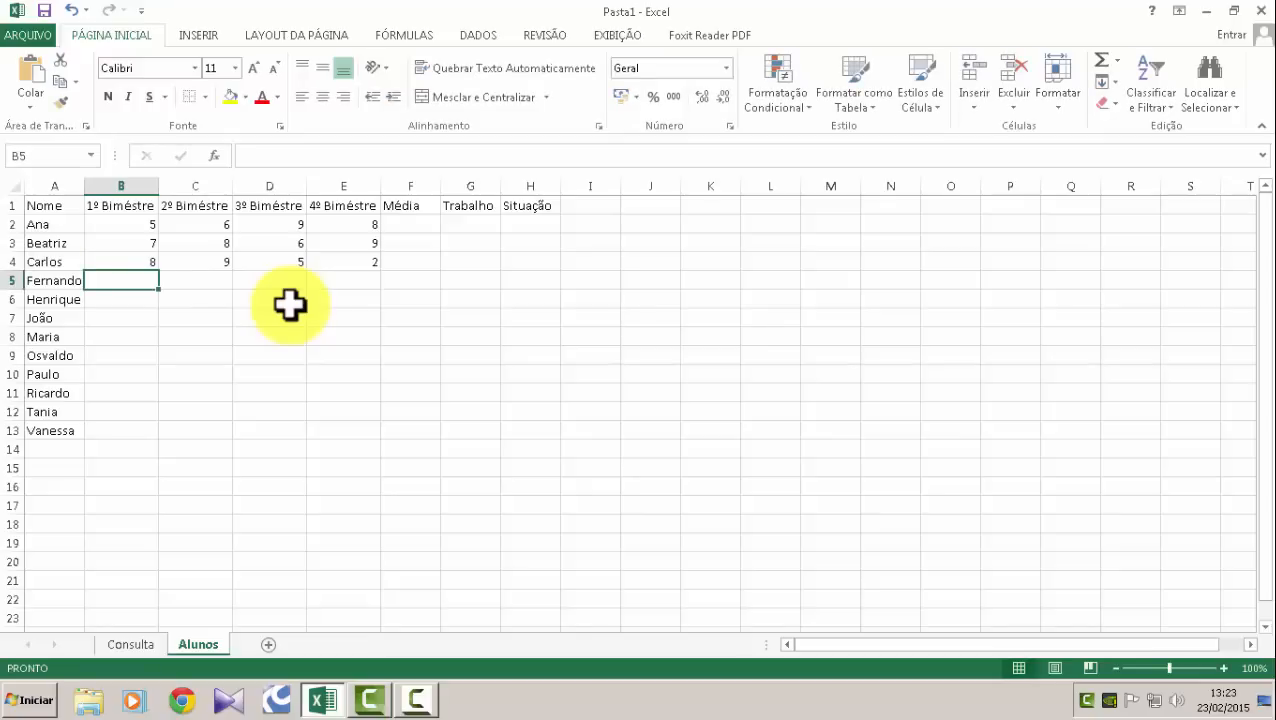
Enter the fourth student's four bimester grades 4, 6, 8,3 and 9,4 in B5:E5.
text(4)
key(Right)
text(6)
key(Right)
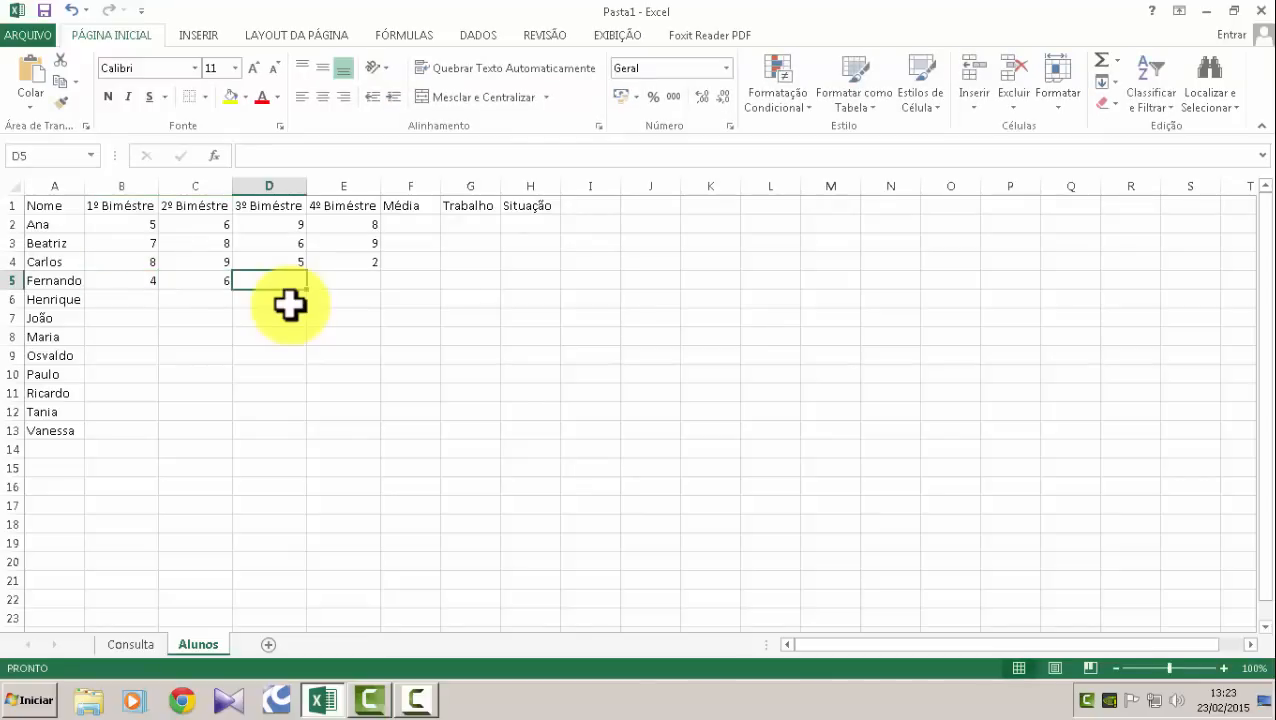
text(8,)
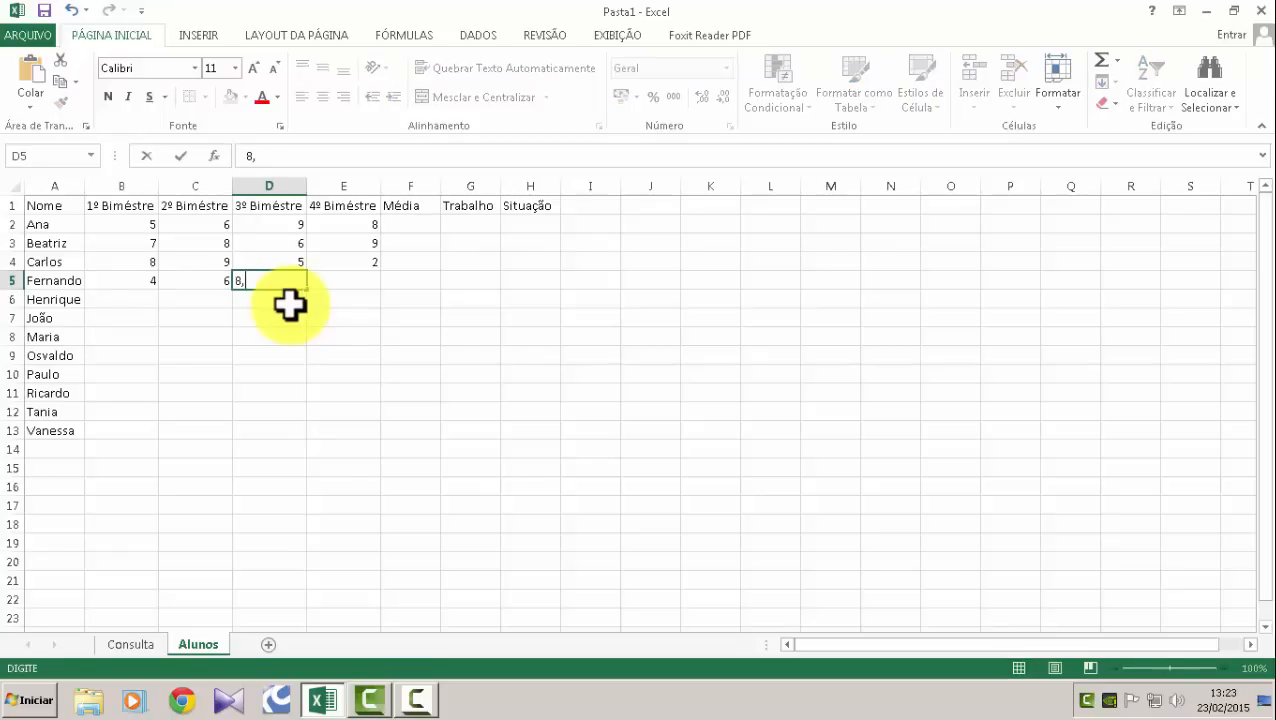
text(3)
key(Right)
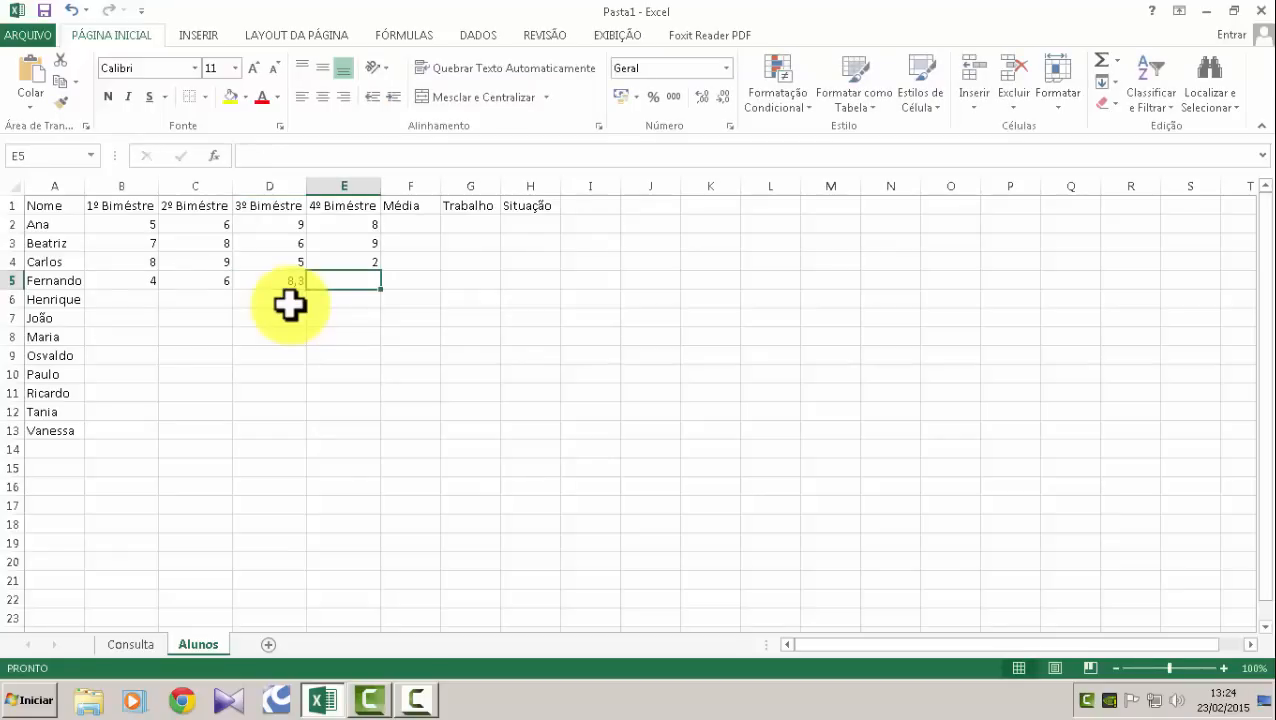
text(9,4)
click(289, 306)
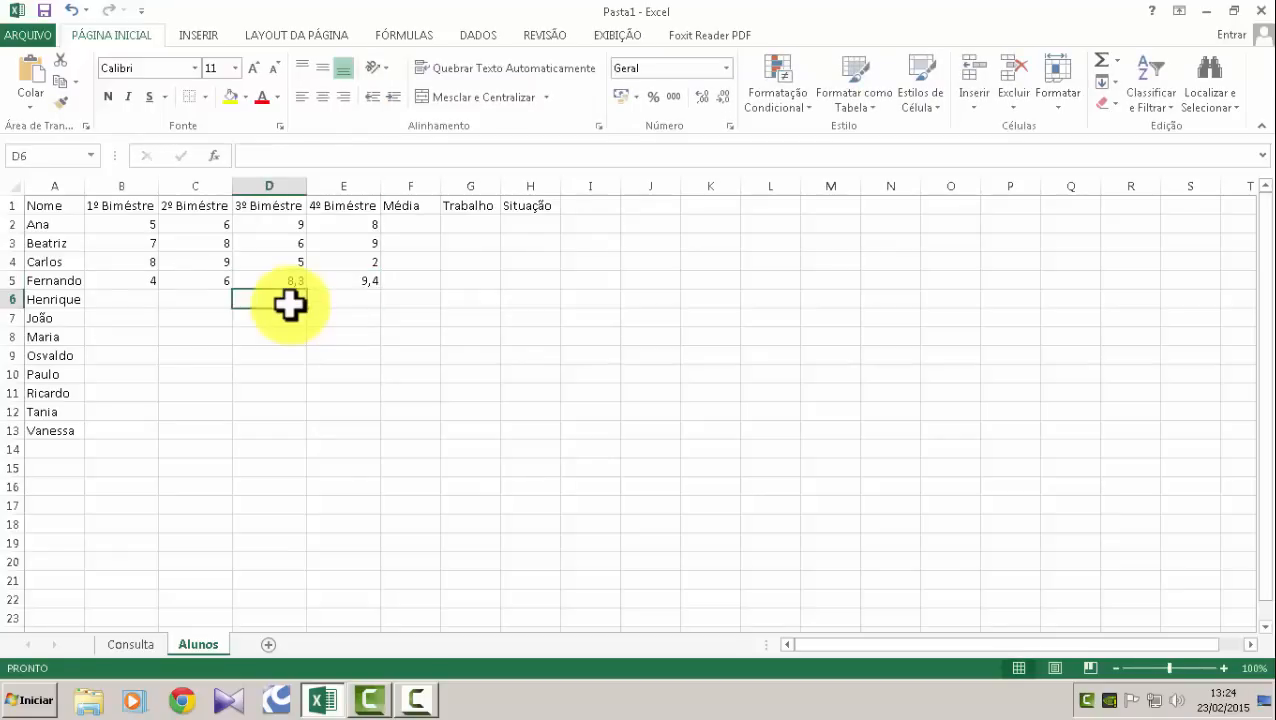
Enter the fifth student's four bimester grades 2,5, 7,6, 8,2 and 5 in B6:E6.
key(Left)
key(Left)
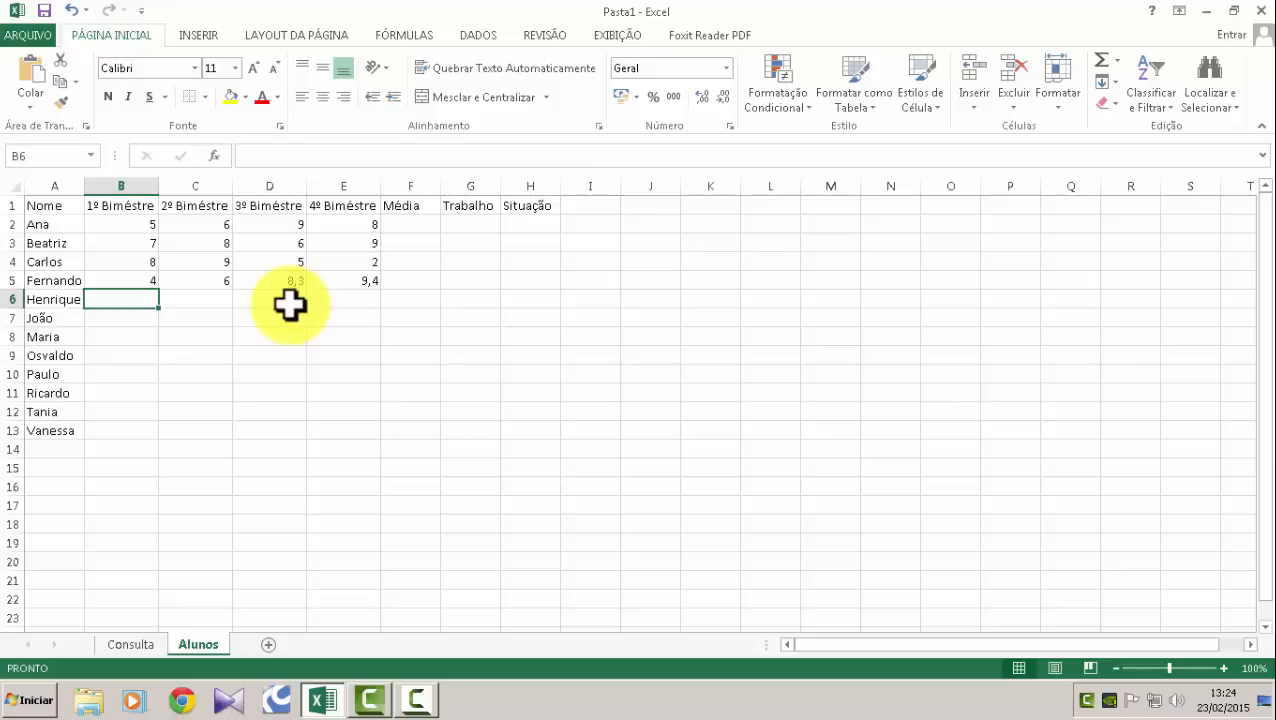
text(2,5)
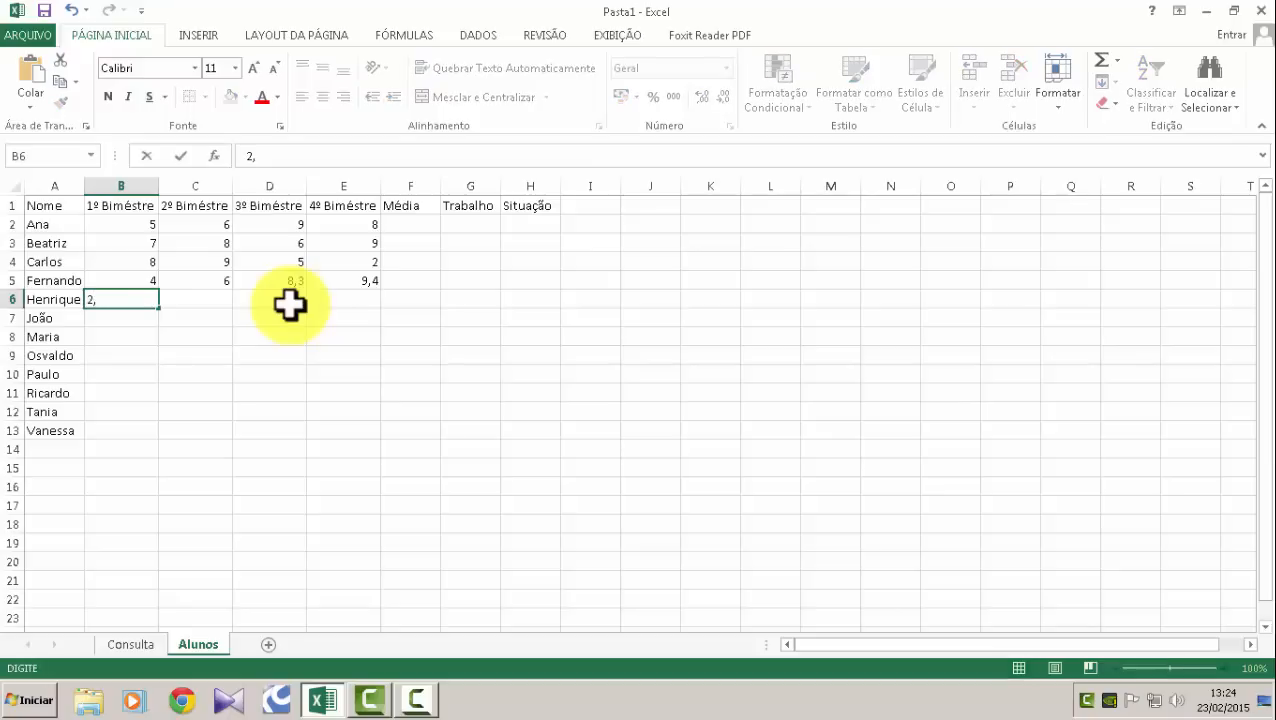
key(Return)
key(Right)
key(Up)
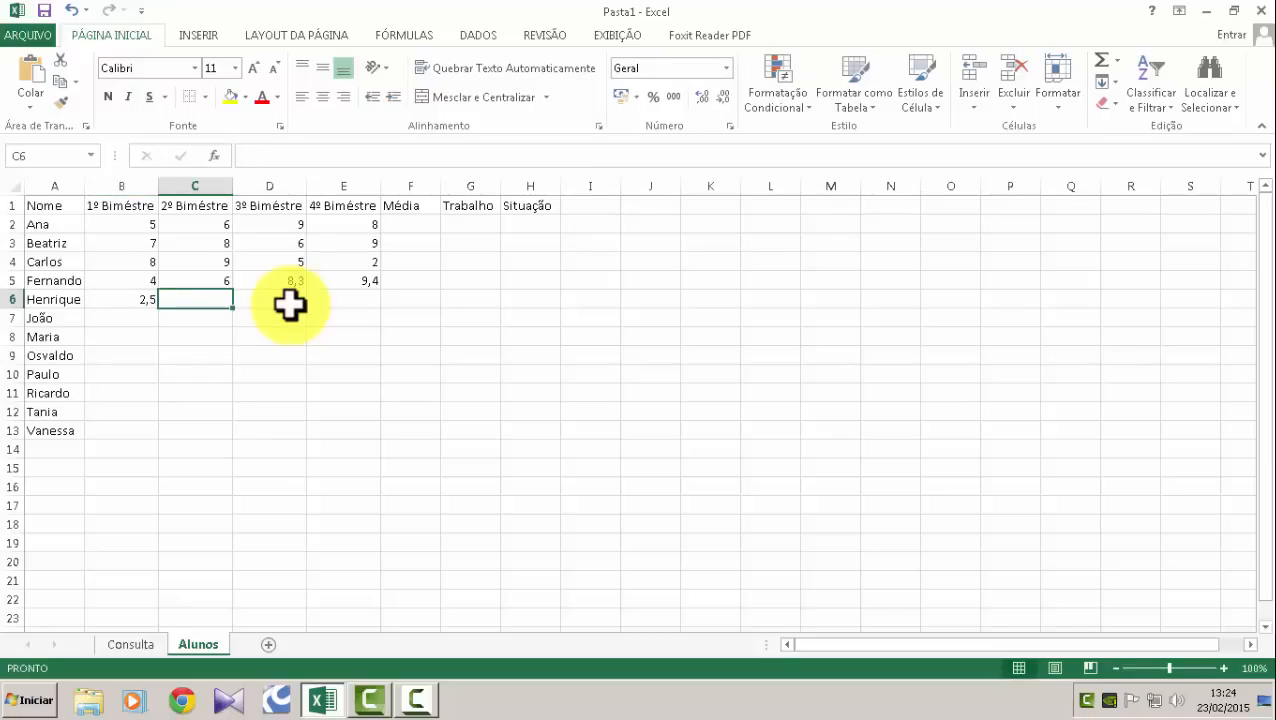
text(7,6)
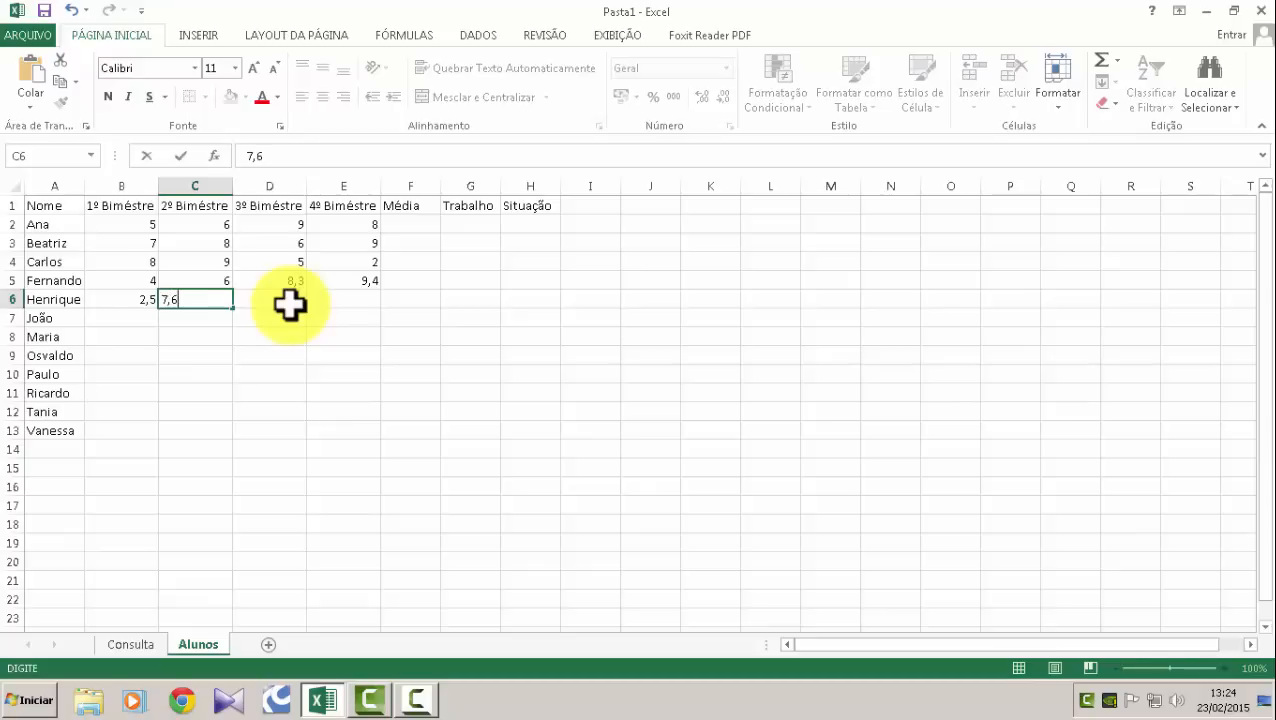
key(Return)
key(Right)
key(Up)
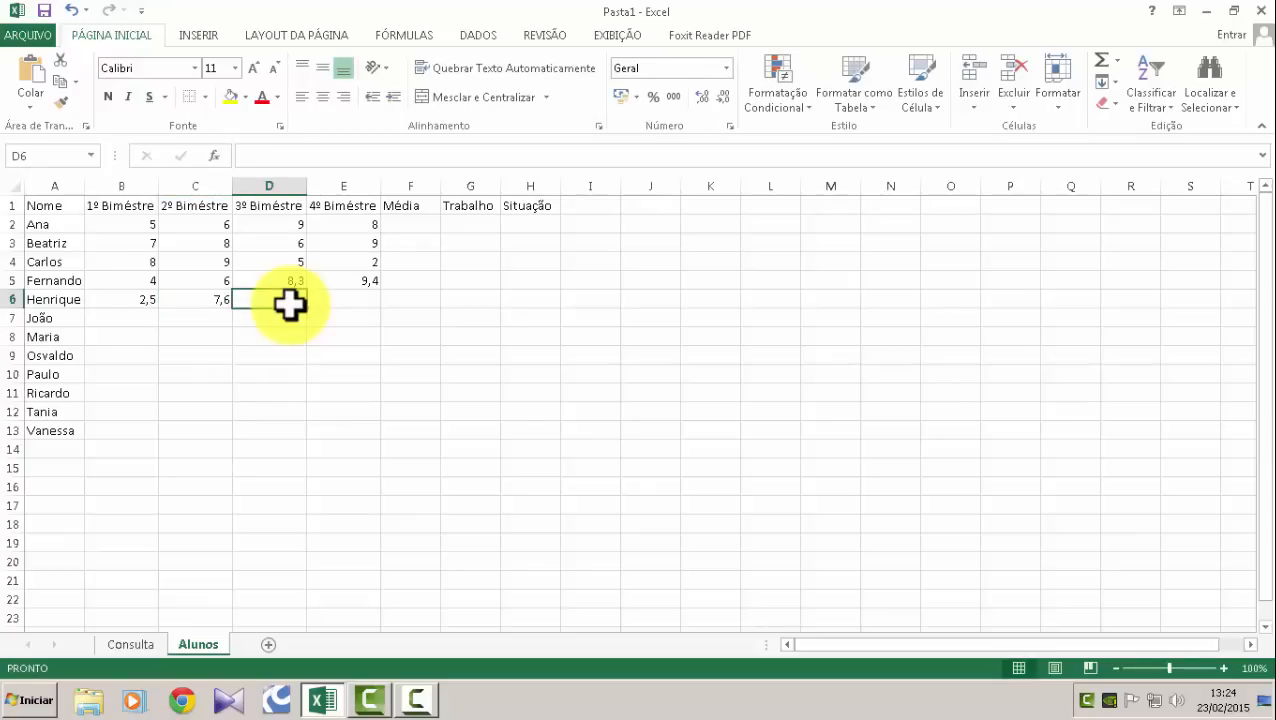
text(8,)
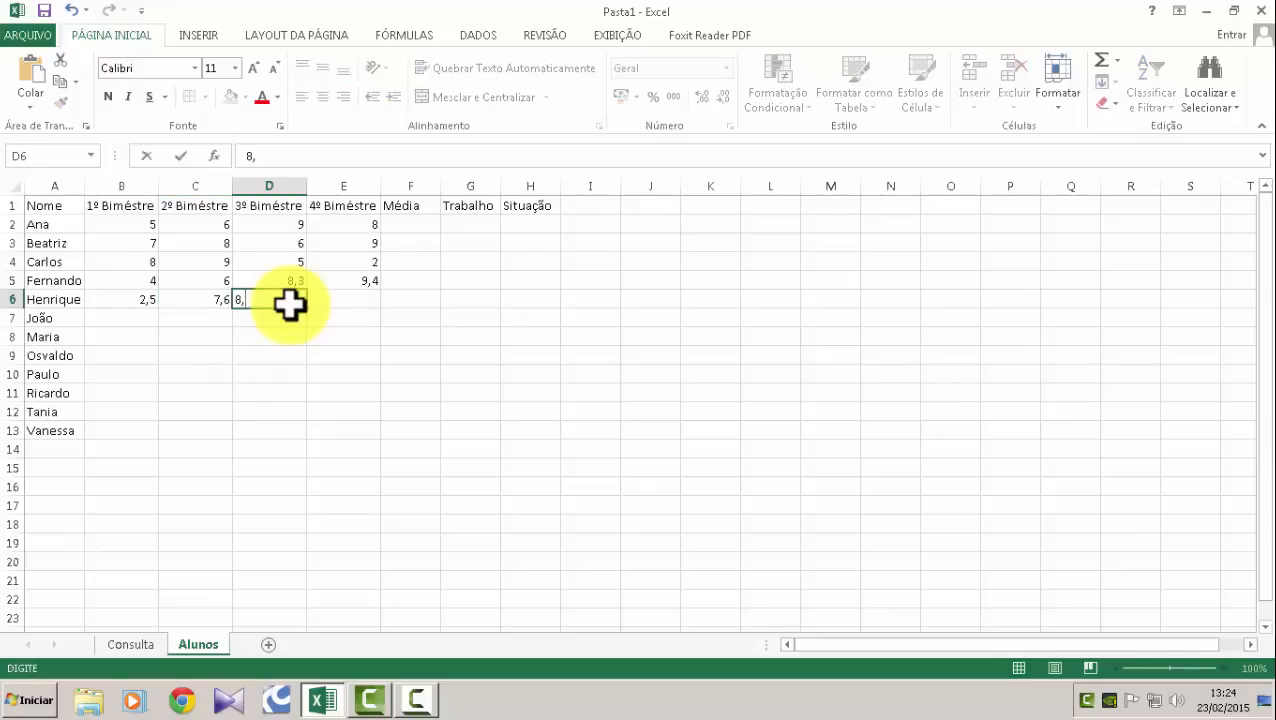
text(5)
key(Right)
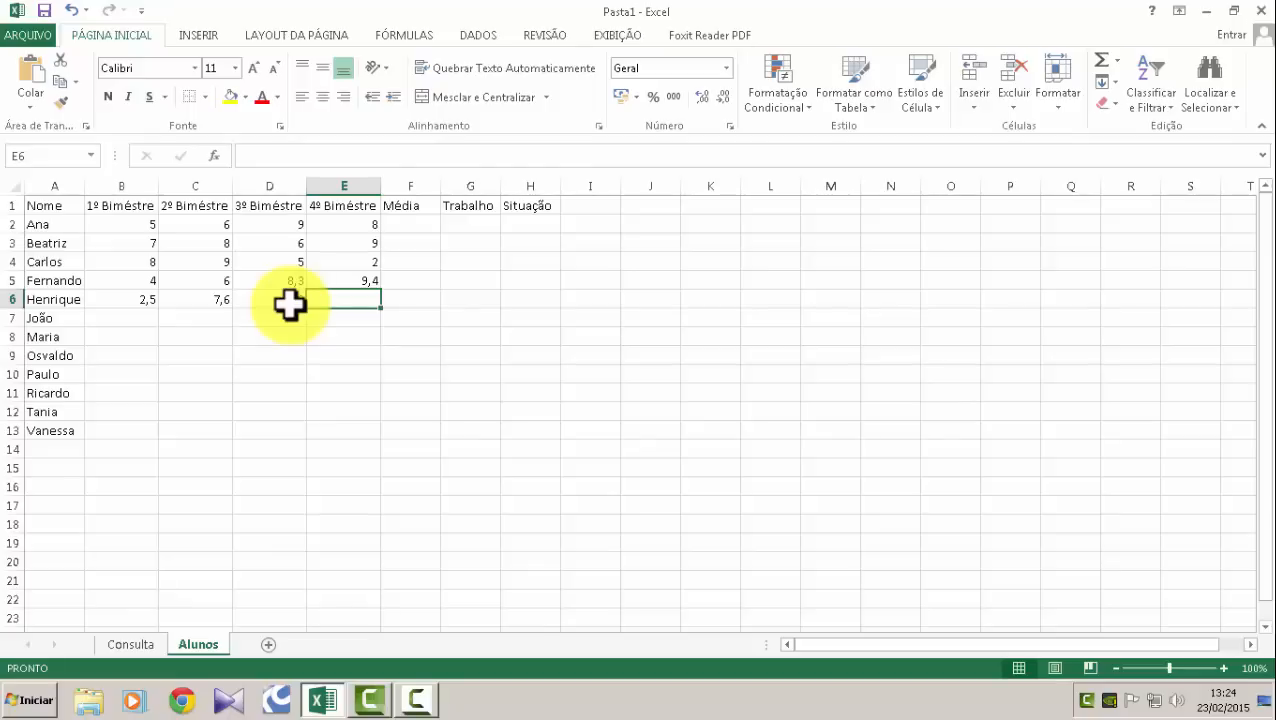
text(5)
key(Right)
Enter the sixth student's four bimester grades 5, 8, 7 and 10 in B7:E7.
key(Down)
key(Left)
key(Left)
key(Left)
key(Left)
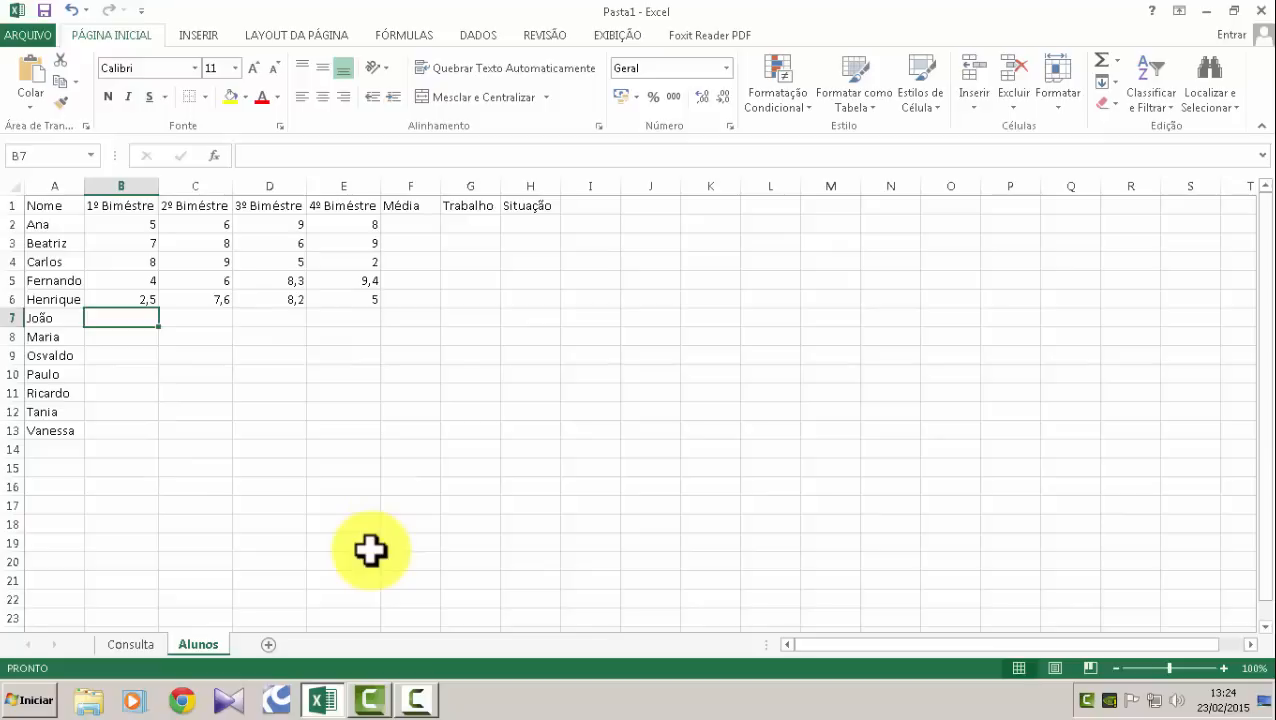
text(5)
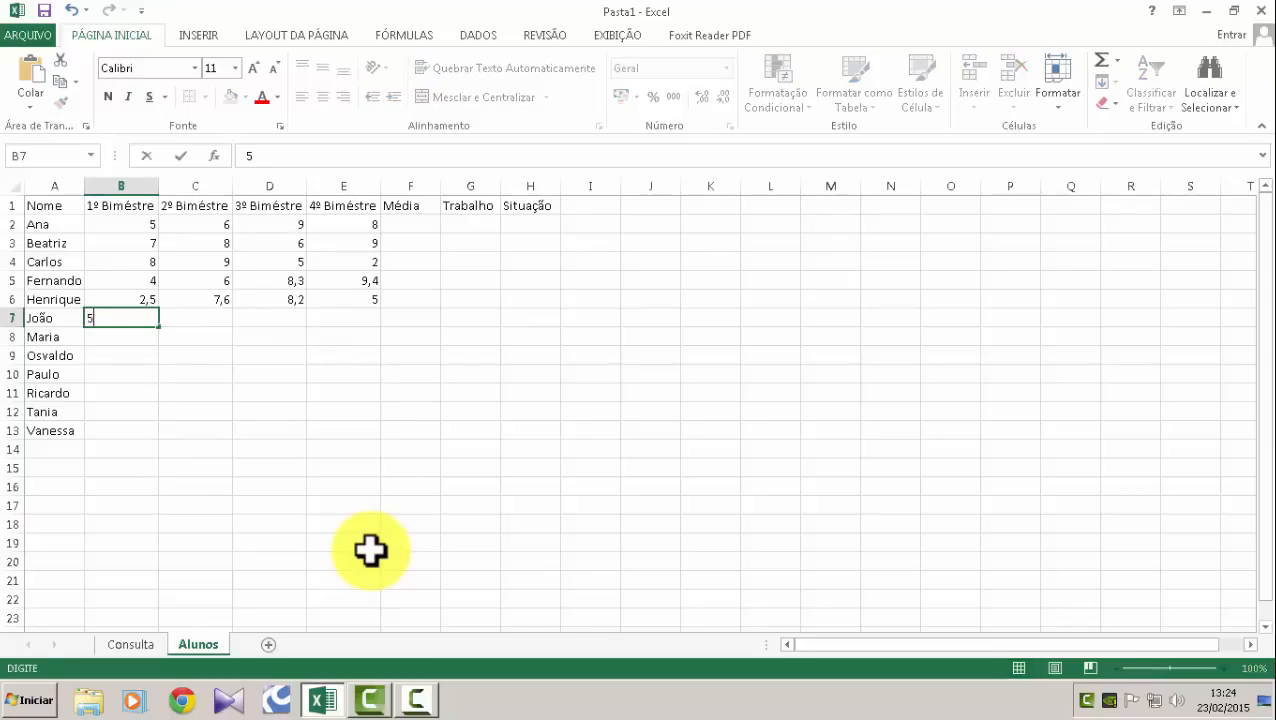
key(Right)
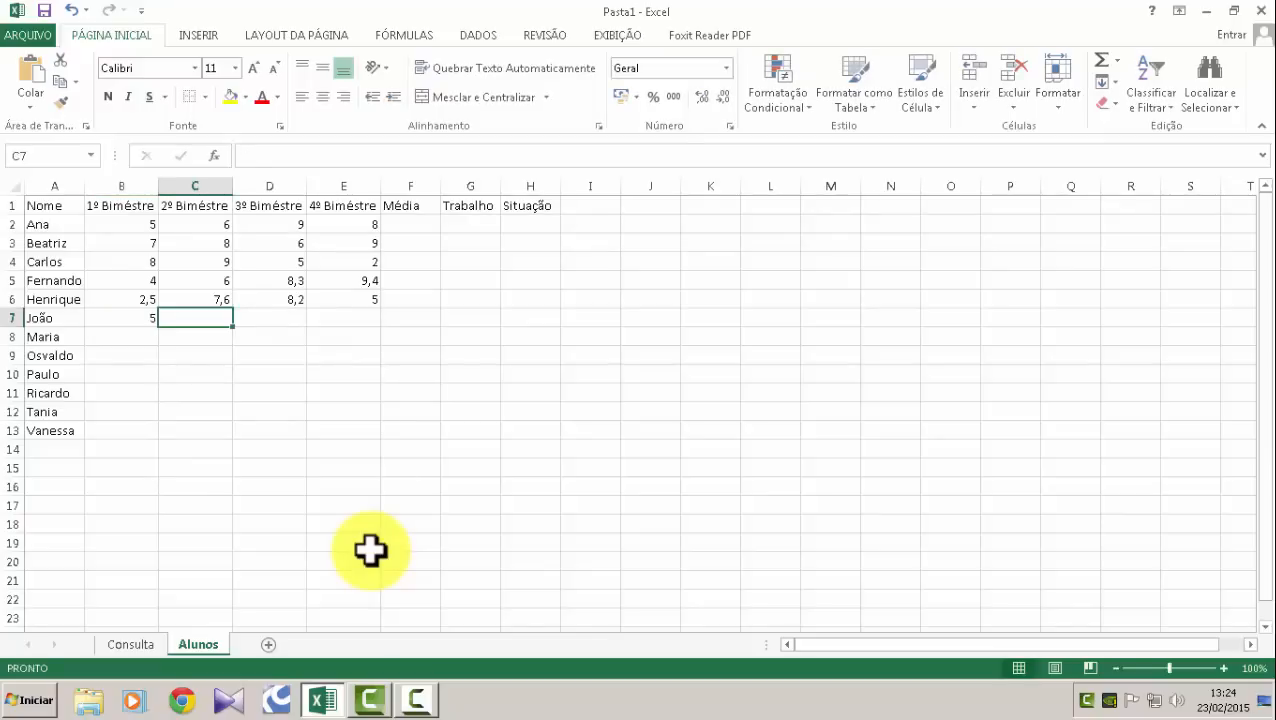
text(8)
key(Right)
text(7)
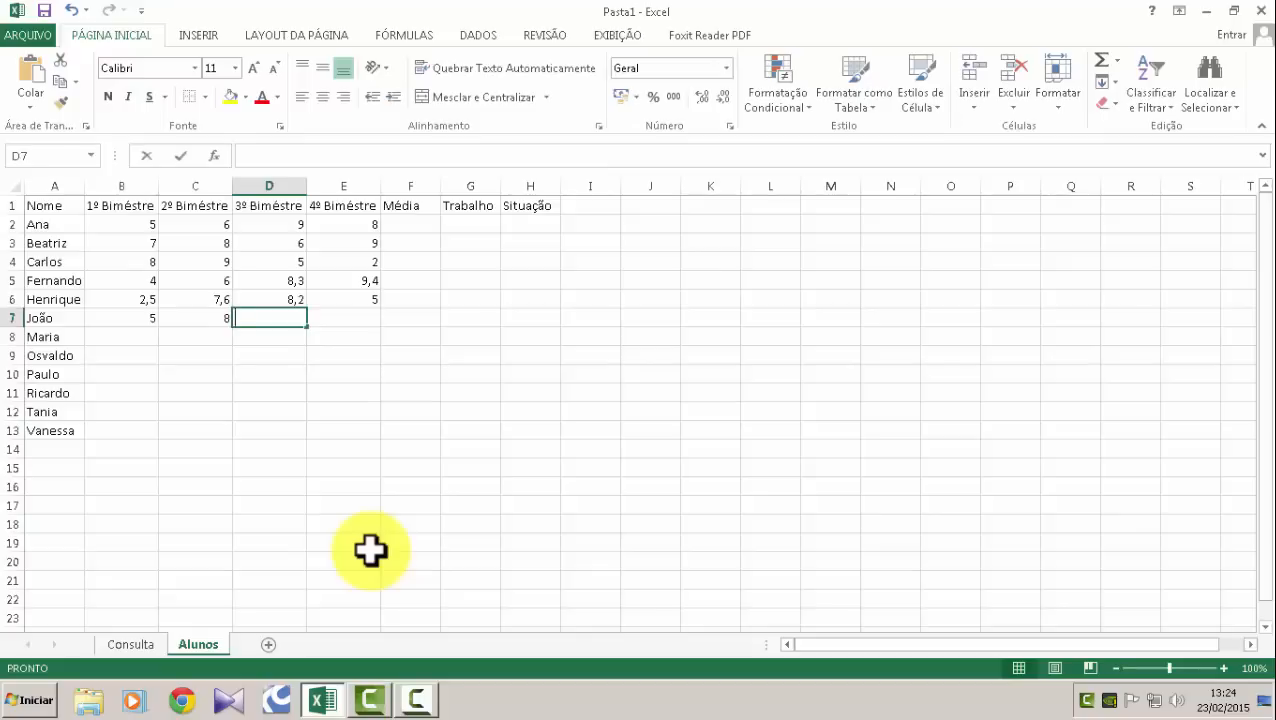
key(Right)
text(10)
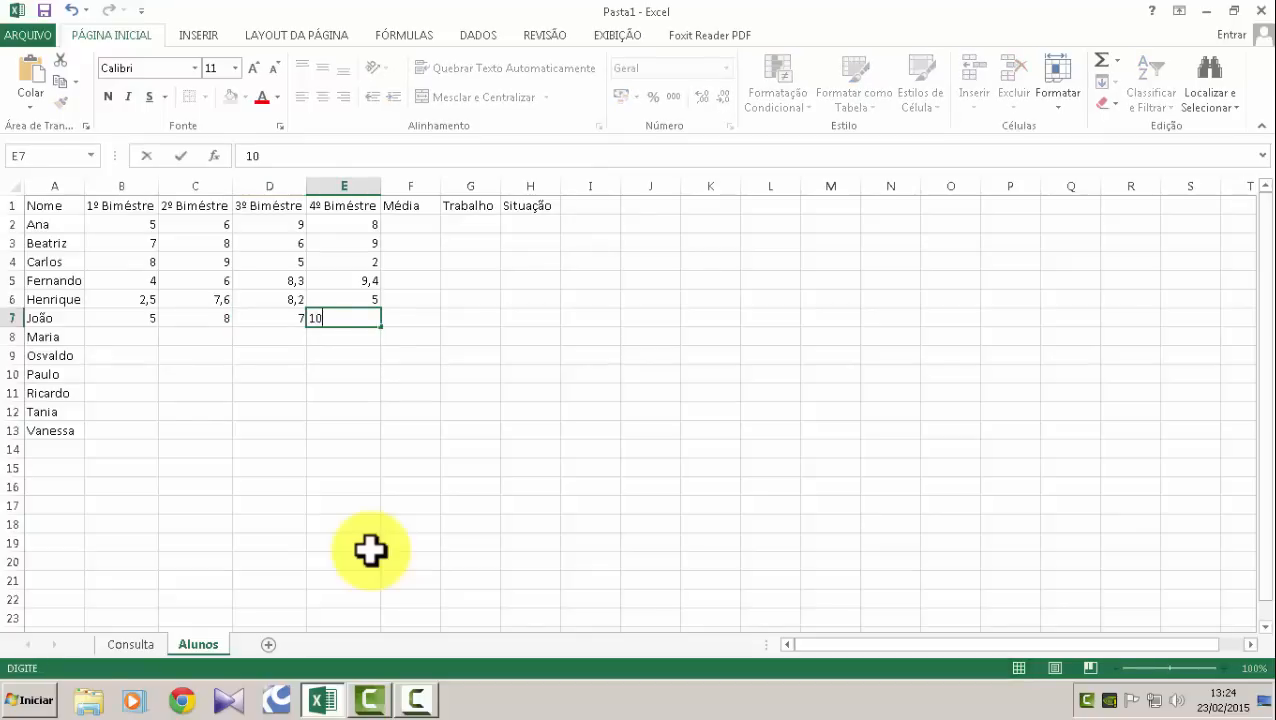
key(Return)
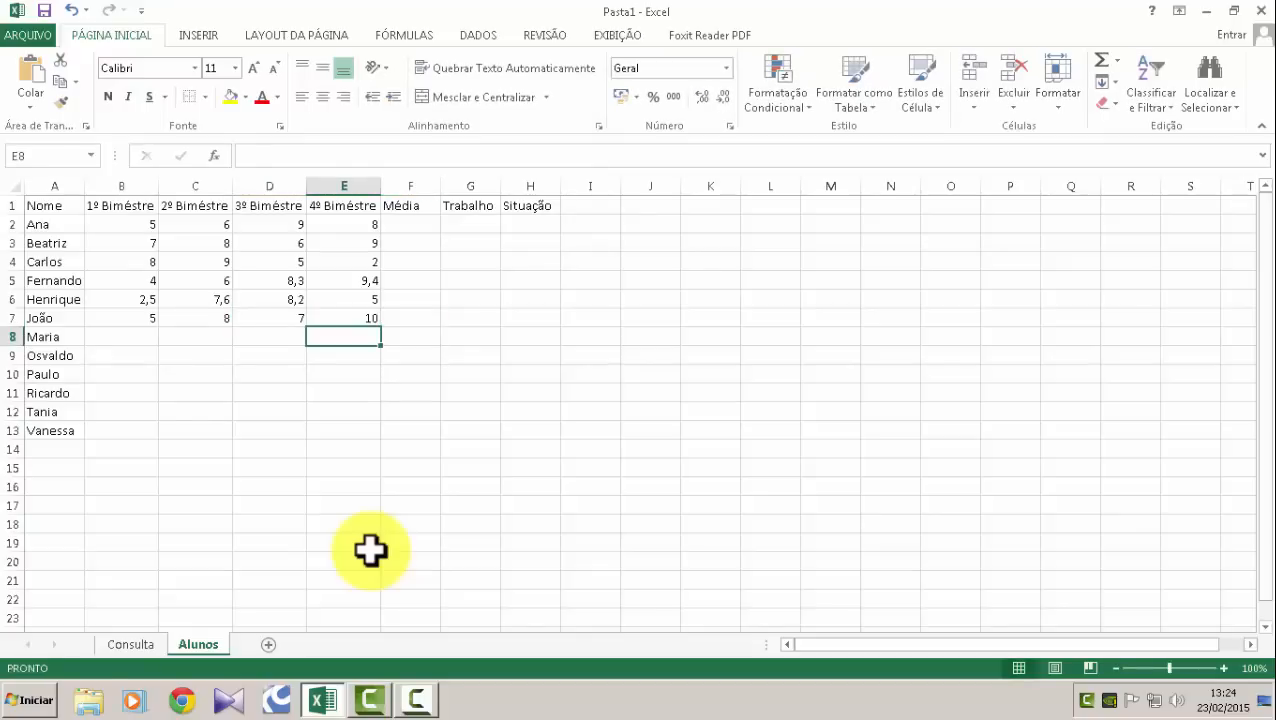
Fill in the seventh student's bimester grades in row 8: 5,6 in E8, 8,7 in D8, 9 in C8 and 5 in B8.
text(5,6)
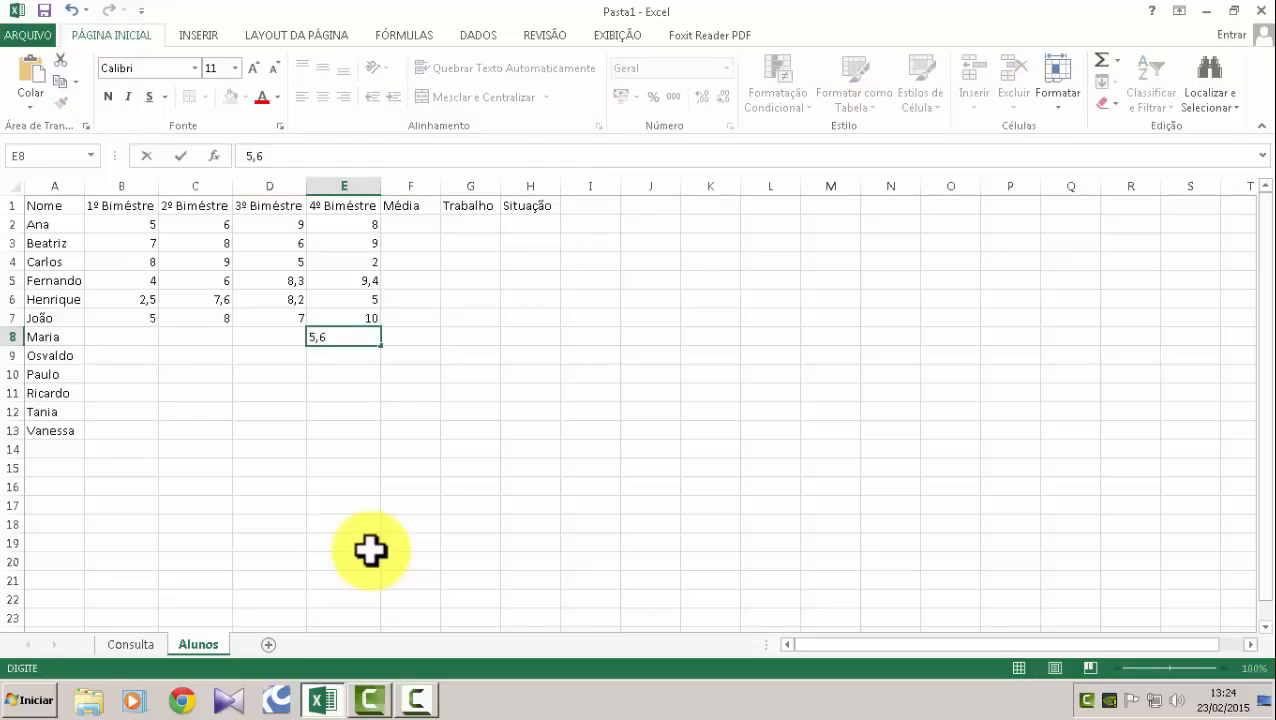
key(Left)
text(8,)
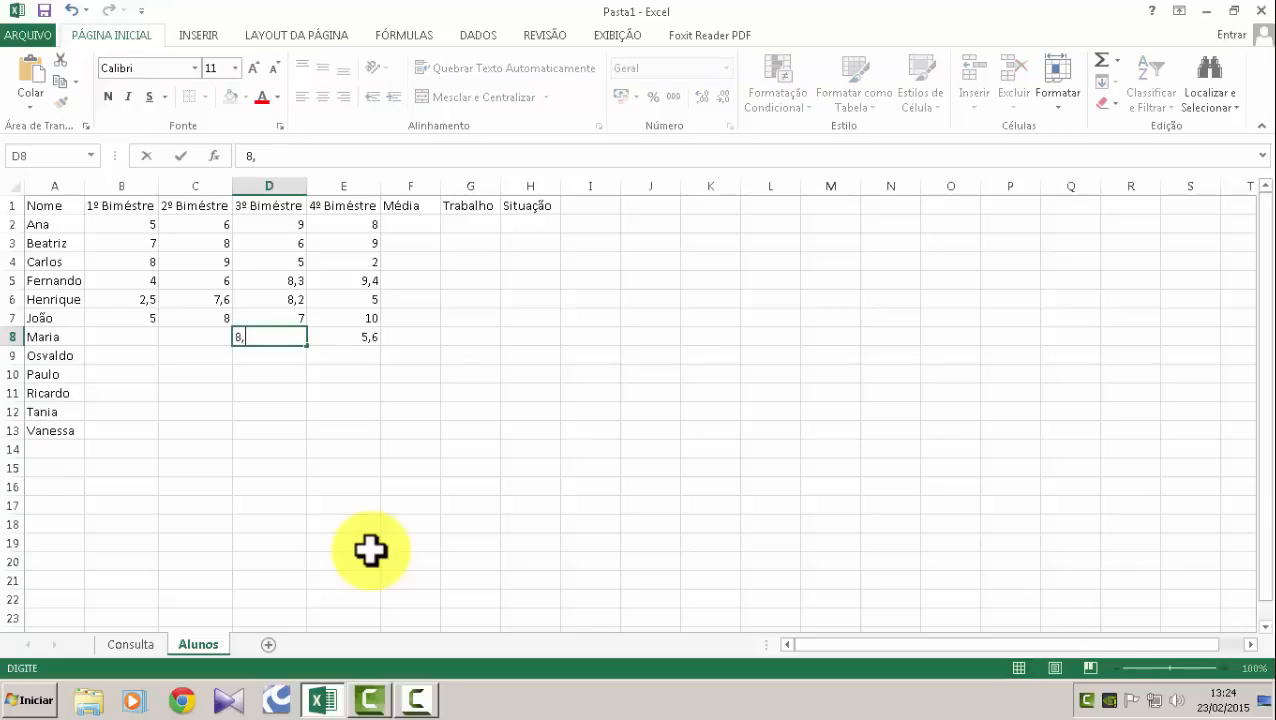
text(7)
key(Left)
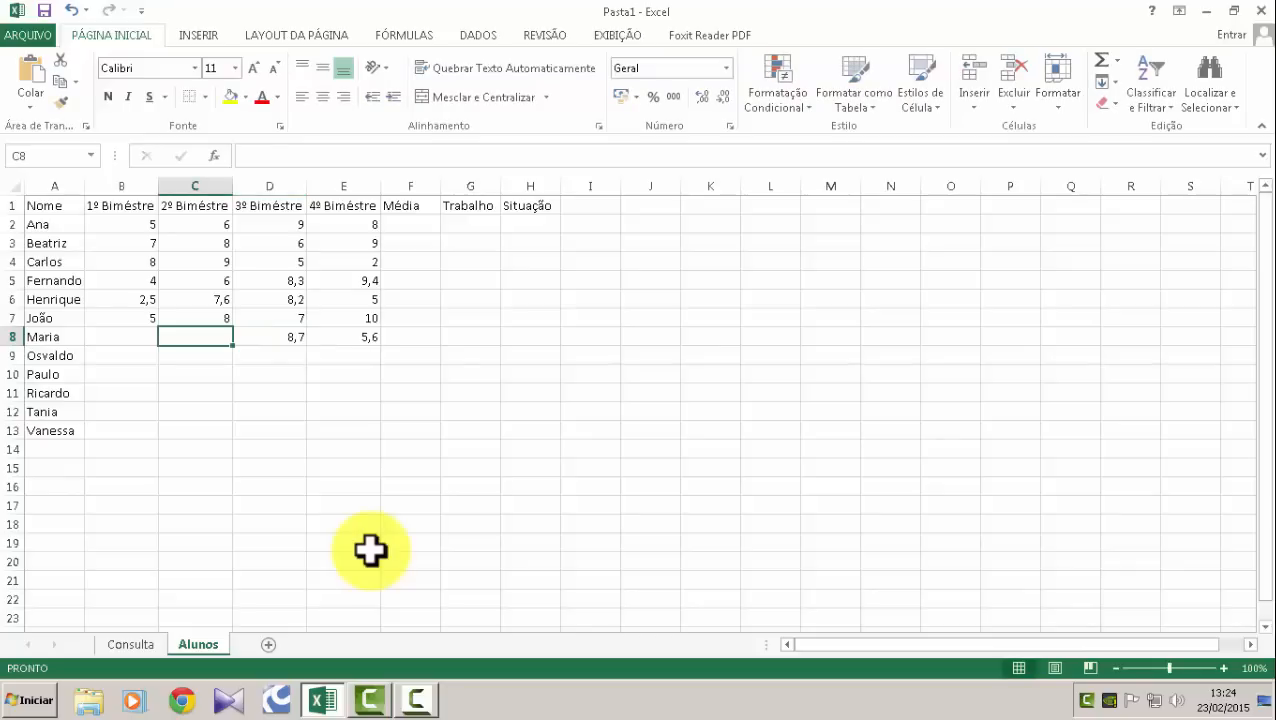
text(9)
key(Left)
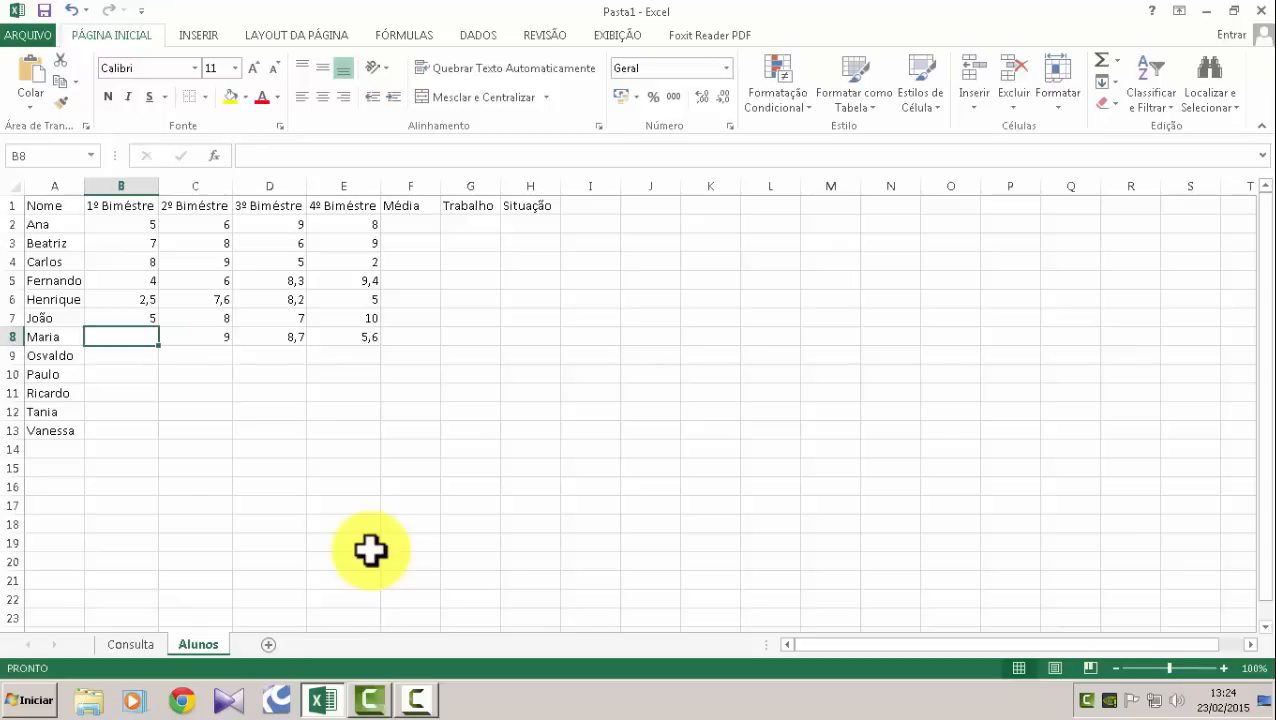
text(5)
key(Return)
Enter the eighth student's four bimester grades 9, 10, 8 and 8,5 in B9:E9.
key(Left)
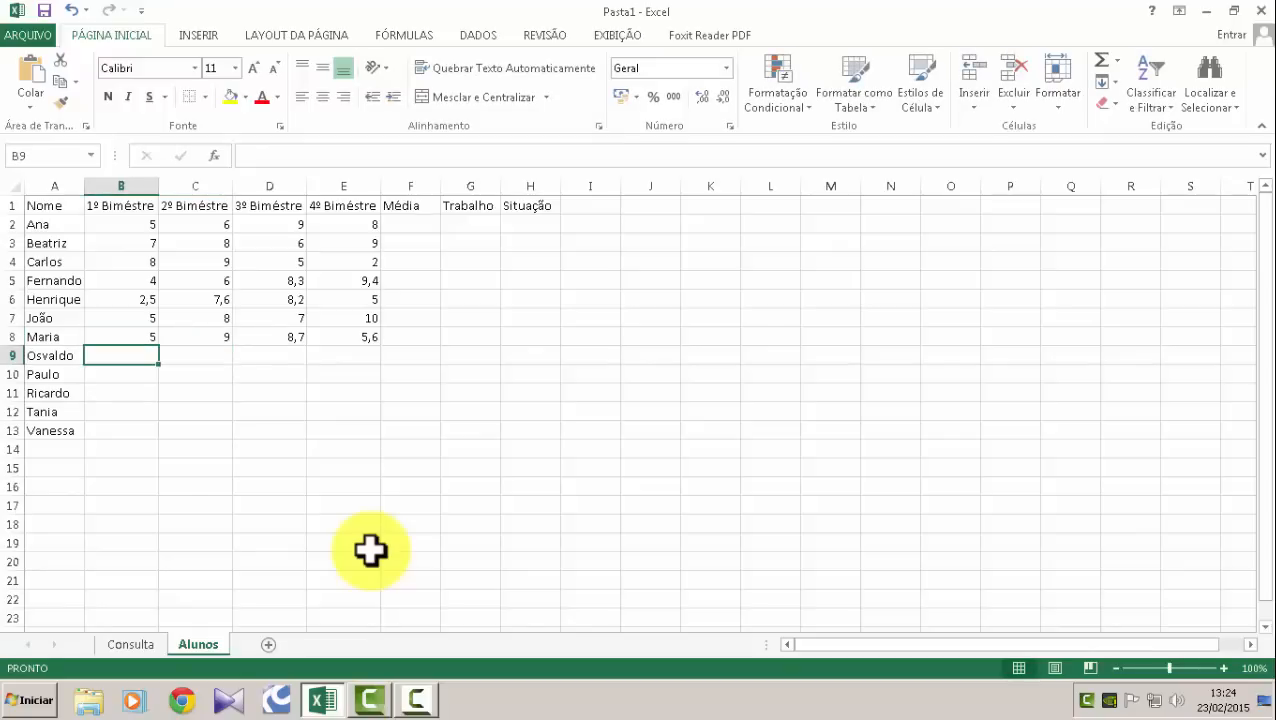
text(9)
key(Tab)
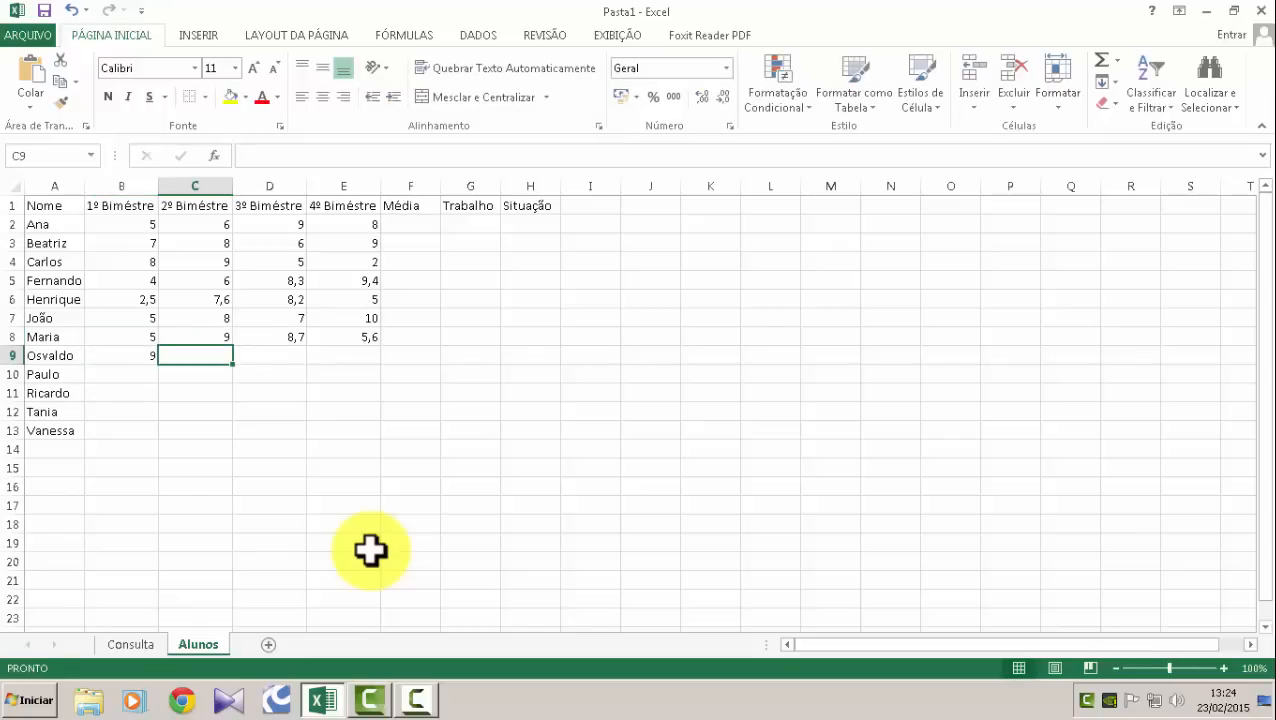
text(10)
key(Tab)
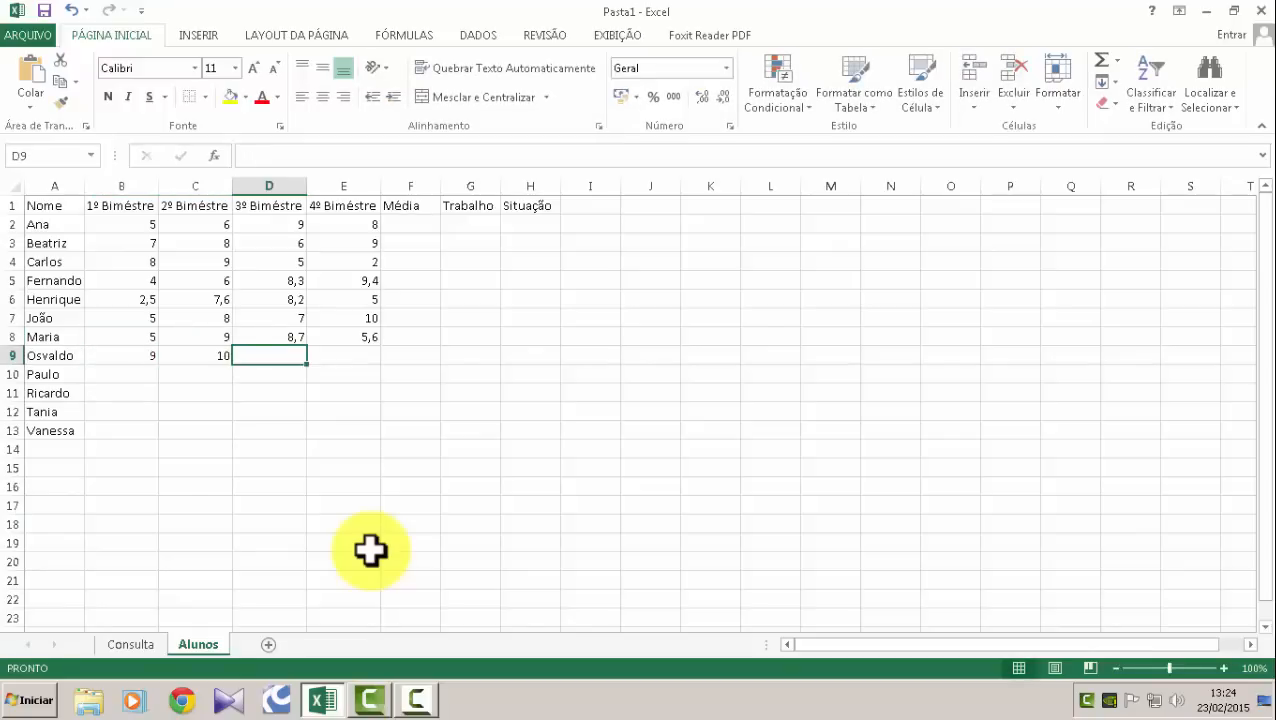
text(8)
key(Tab)
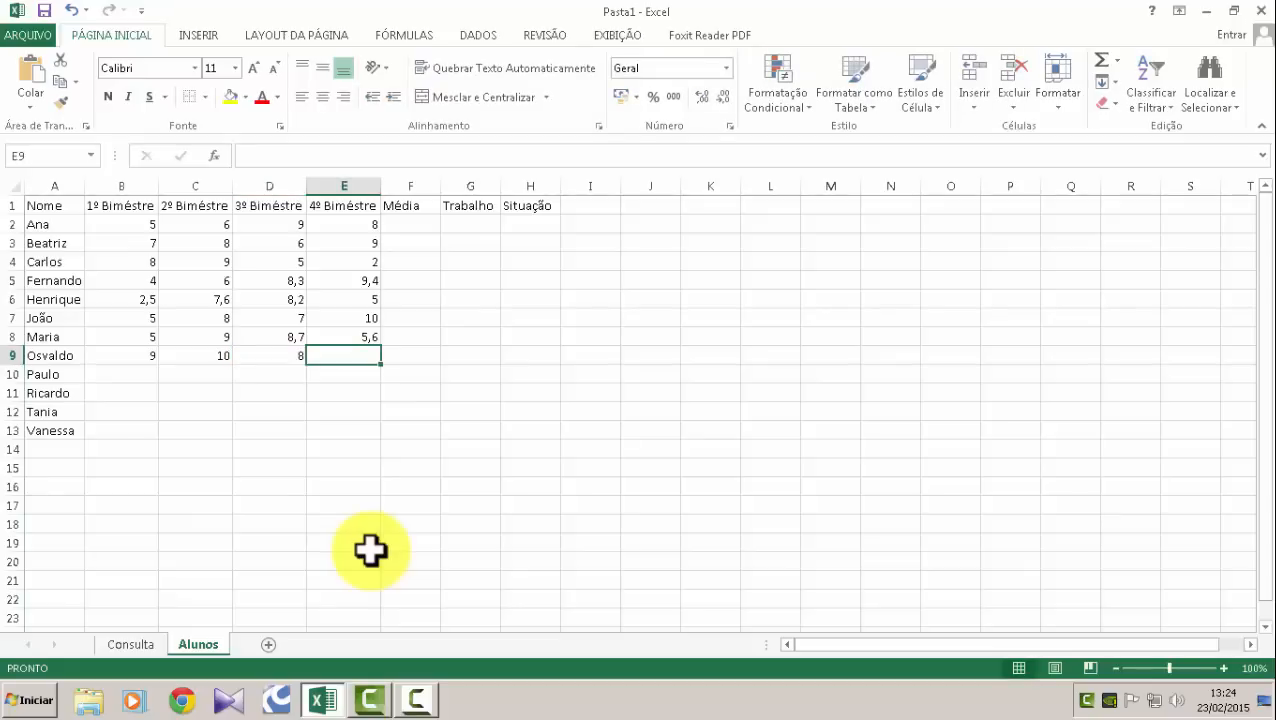
text(8,5)
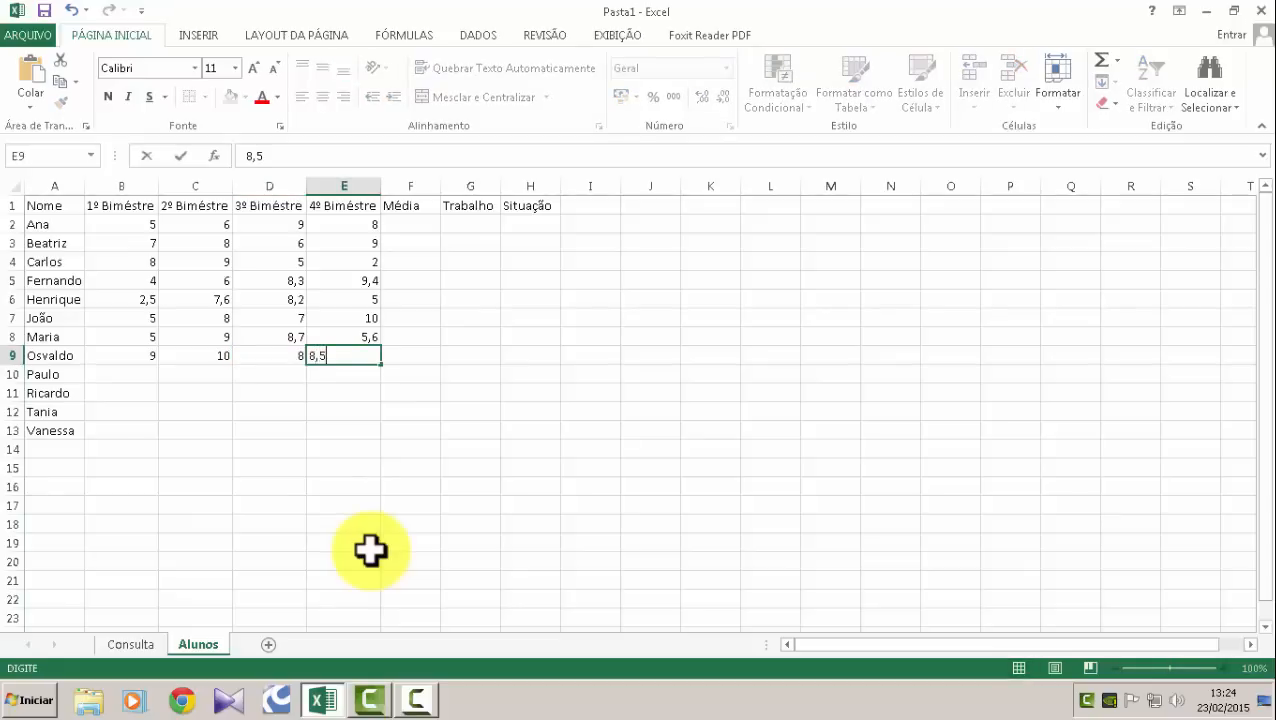
key(Tab)
Enter the ninth student's four bimester grades 4,5, 8, 9,6 and 8 in B10:E10.
key(Down)
key(Left)
key(Left)
key(Left)
key(Left)
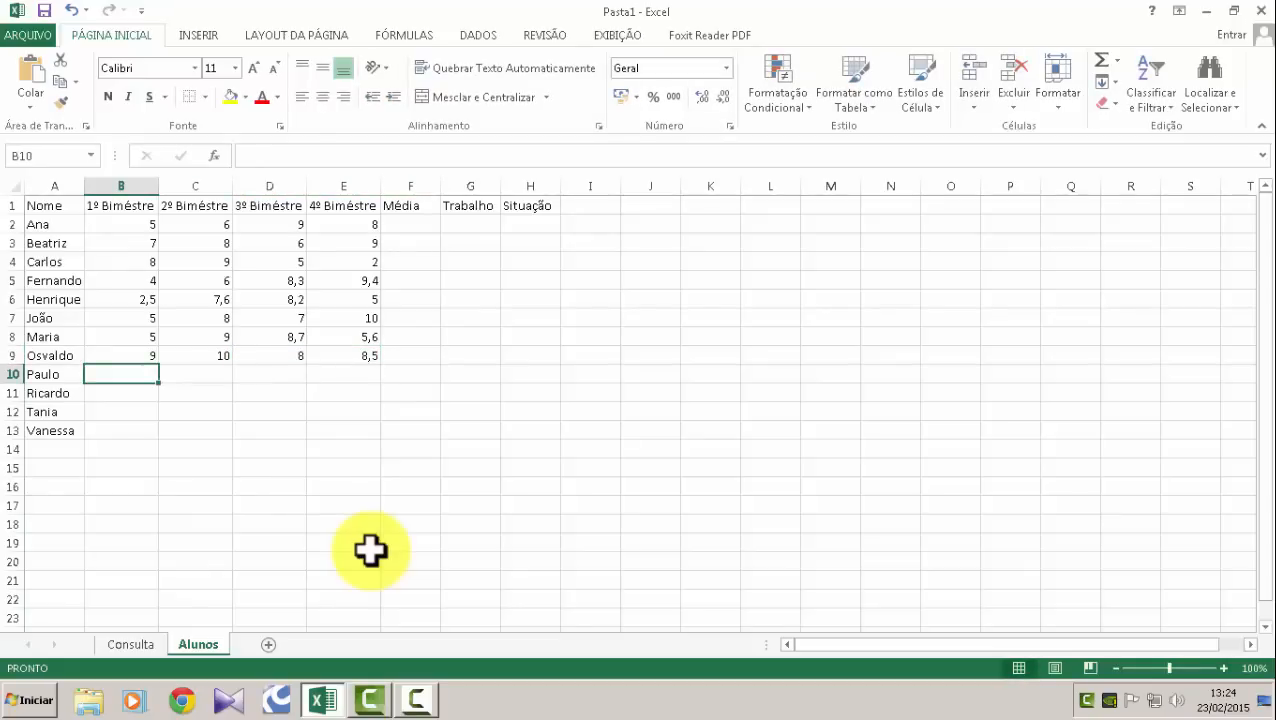
text(4,5)
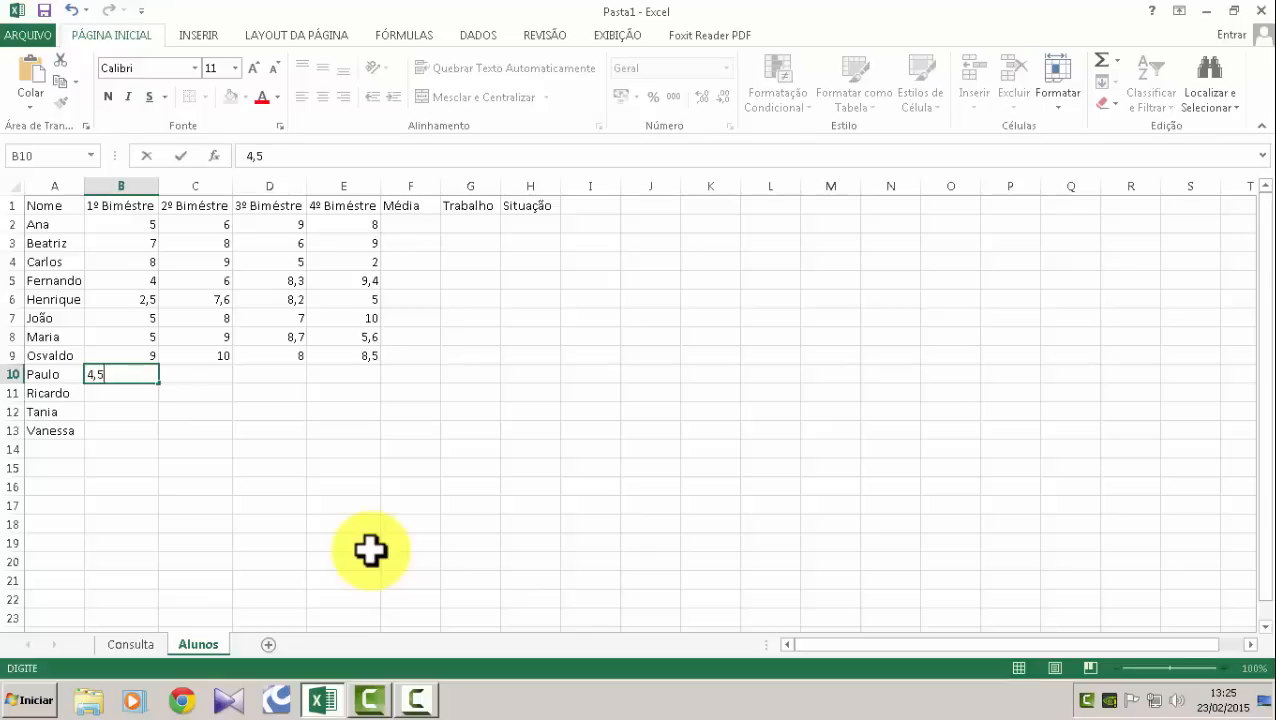
key(Tab)
text(8)
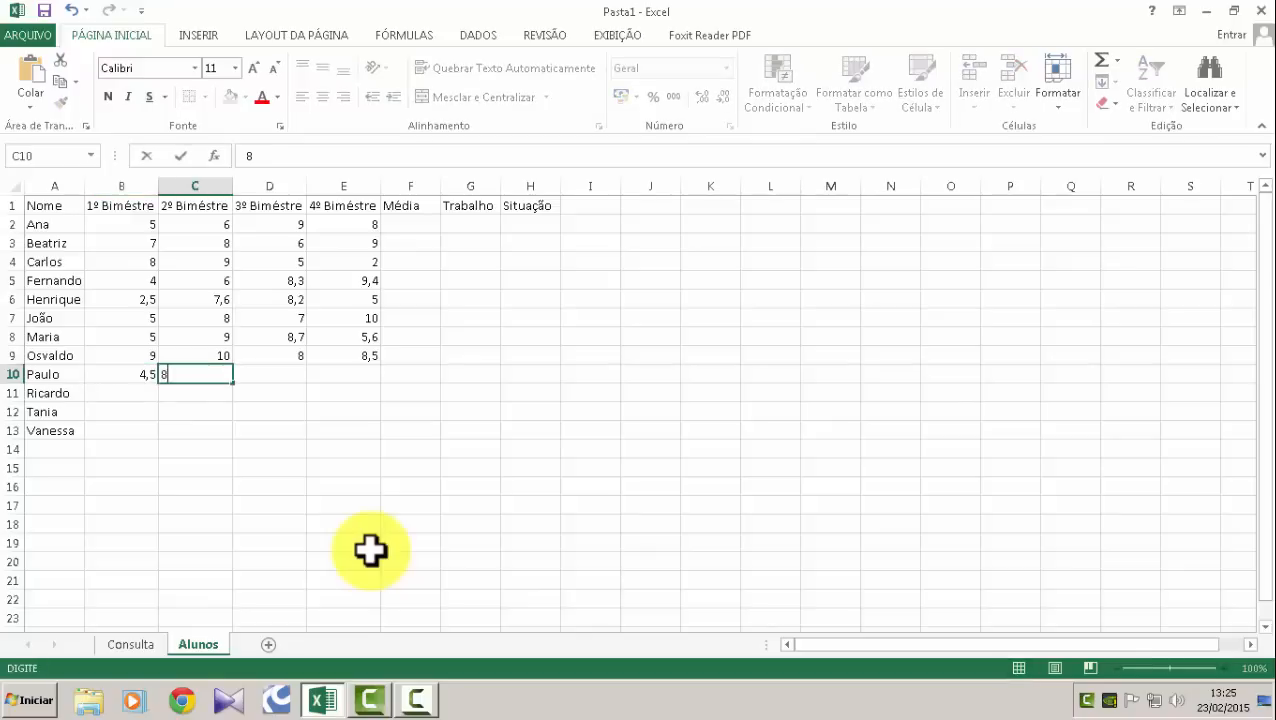
key(Tab)
text(96)
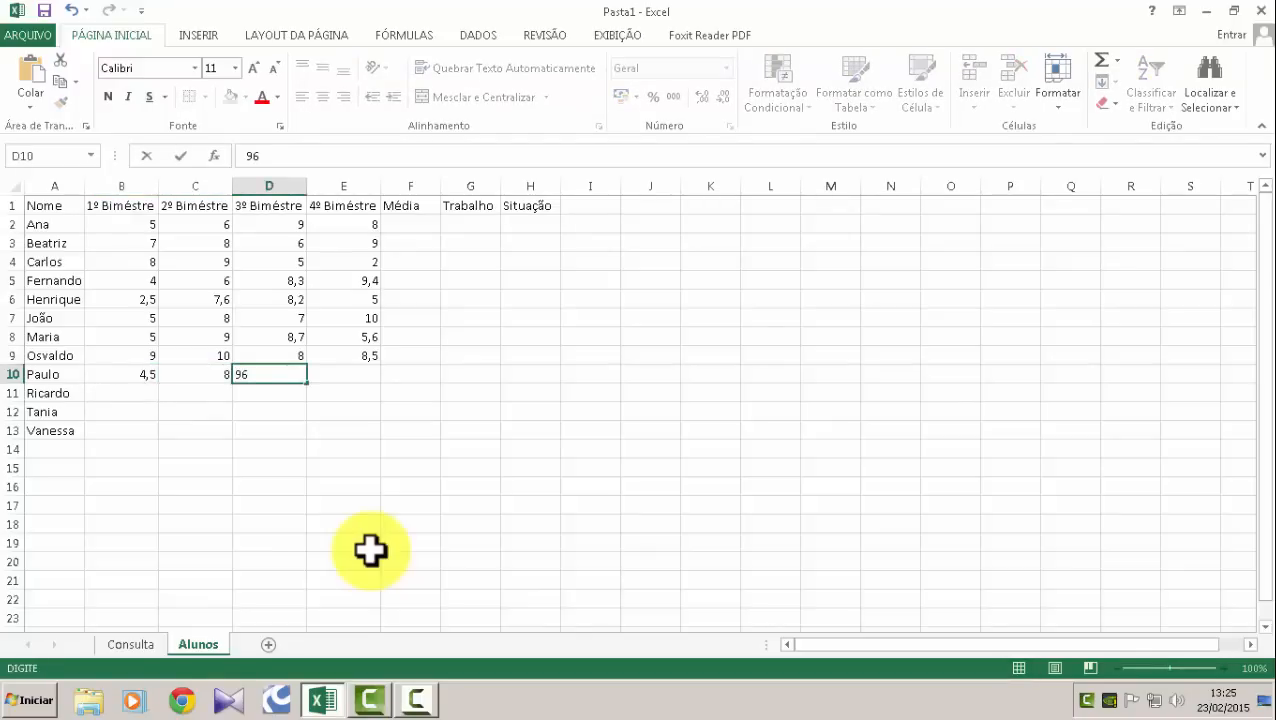
key(BackSpace)
text(,6)
key(Tab)
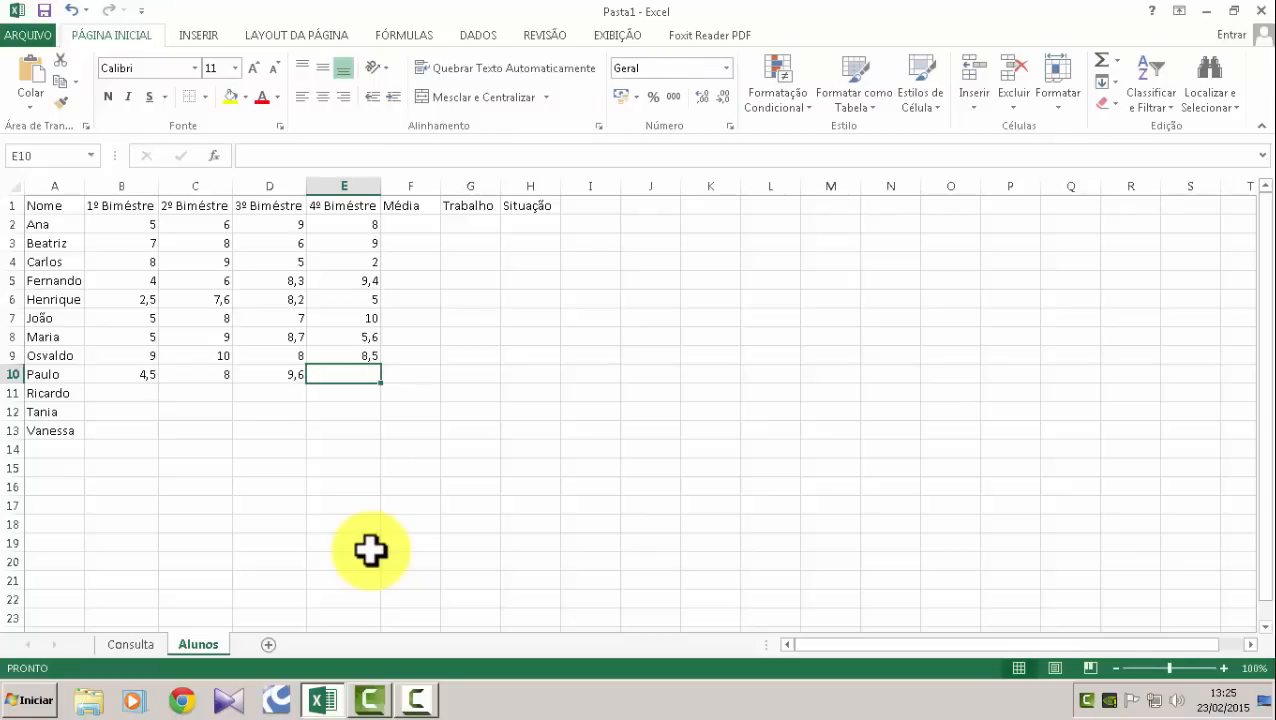
text(8)
key(Tab)
Enter the tenth student's four bimester grades 8,3, 9, 10 and 5 in B11:E11.
key(Down)
key(Left)
key(Left)
key(Left)
key(Left)
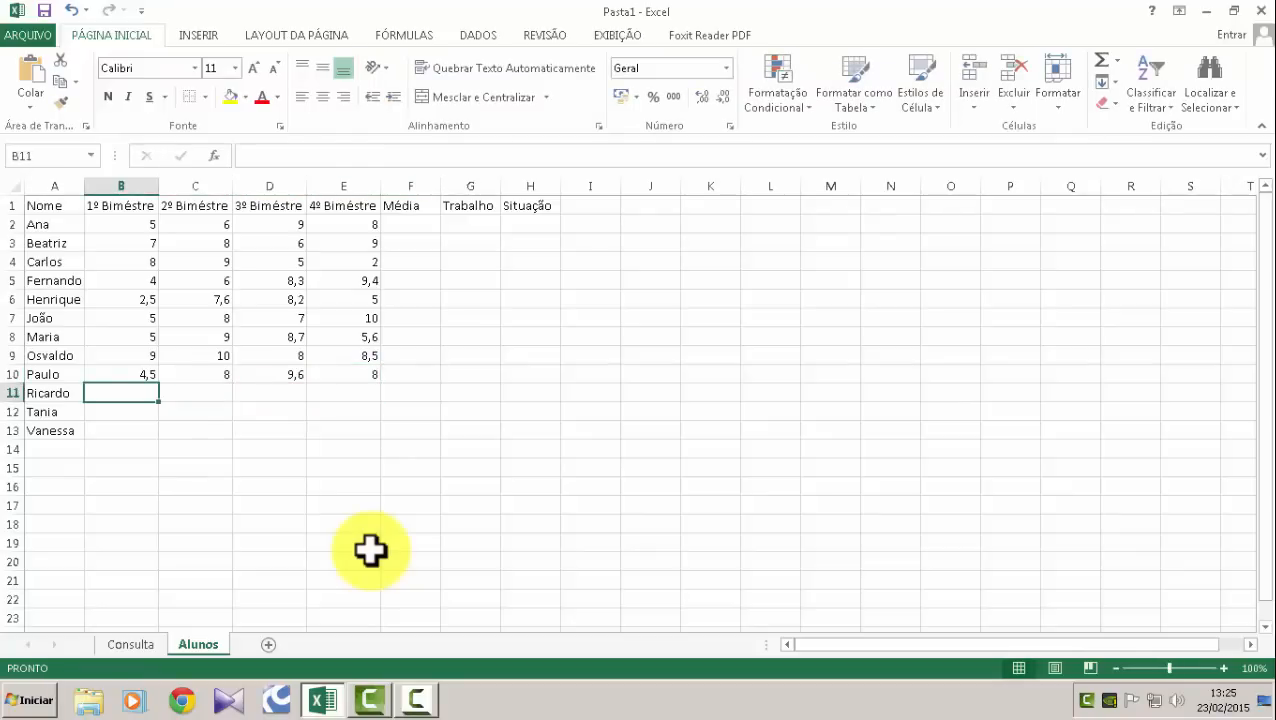
text(8,3)
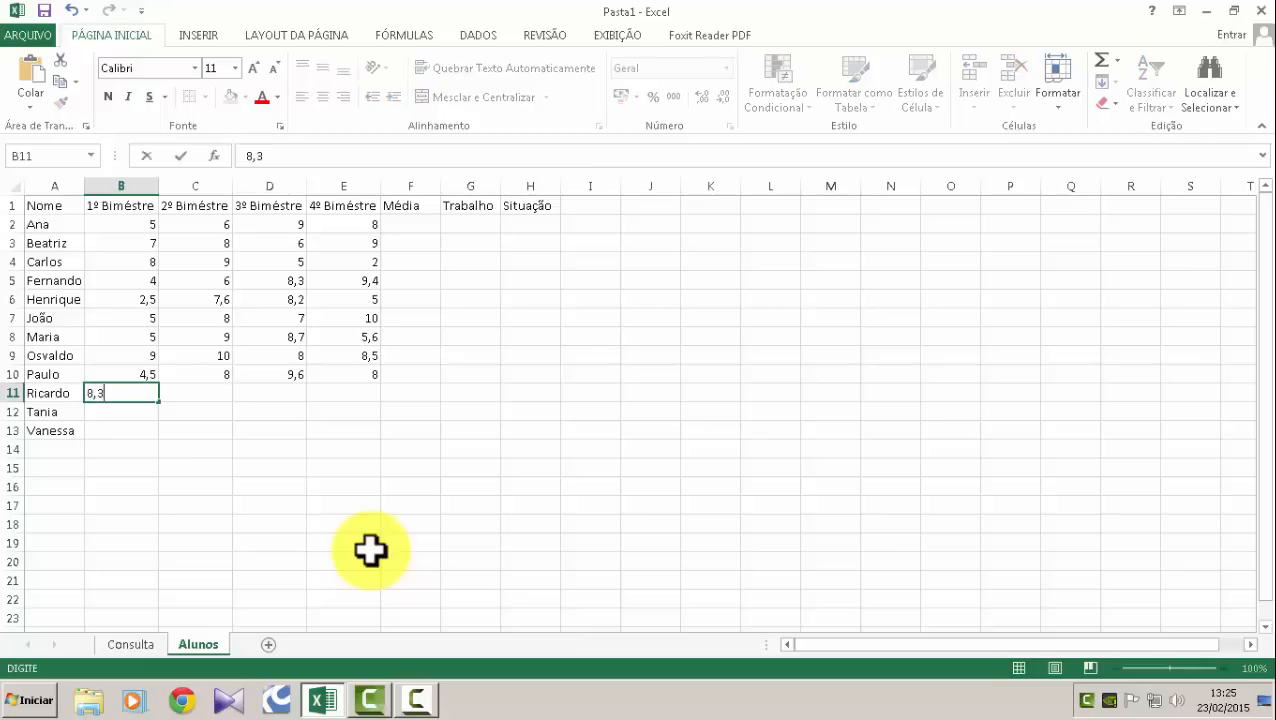
key(Tab)
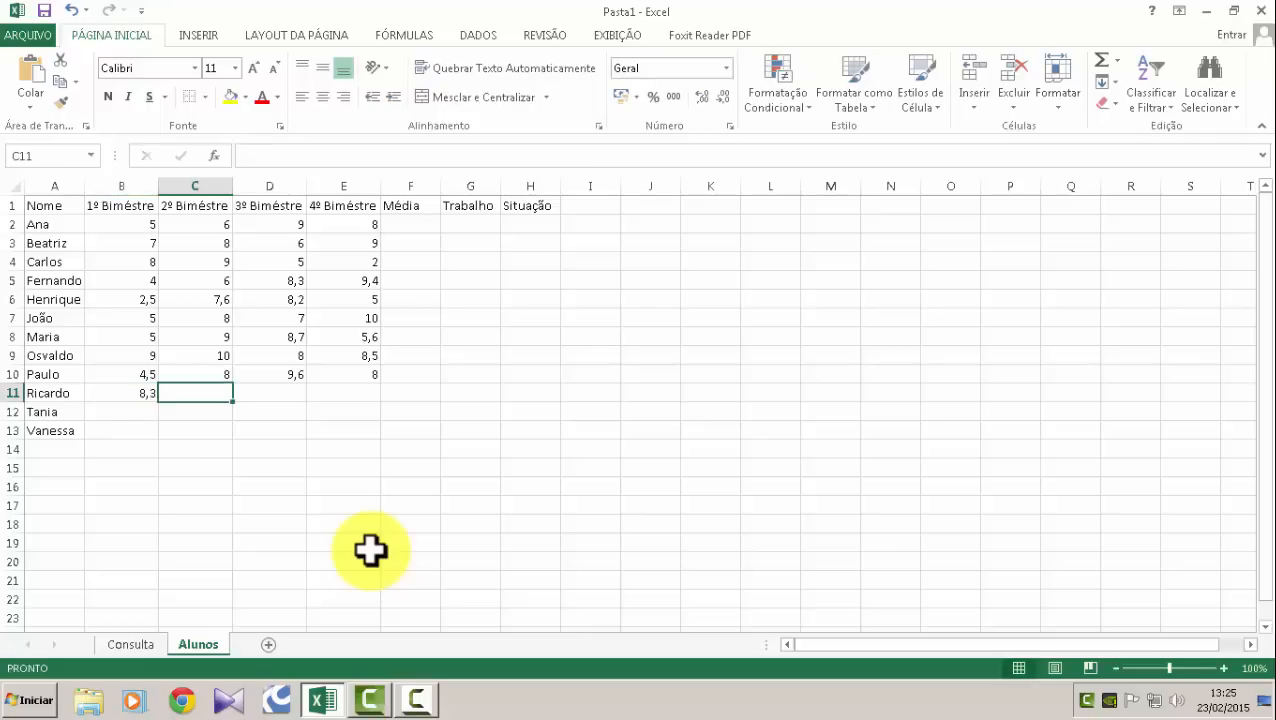
text(9)
key(Tab)
text(10)
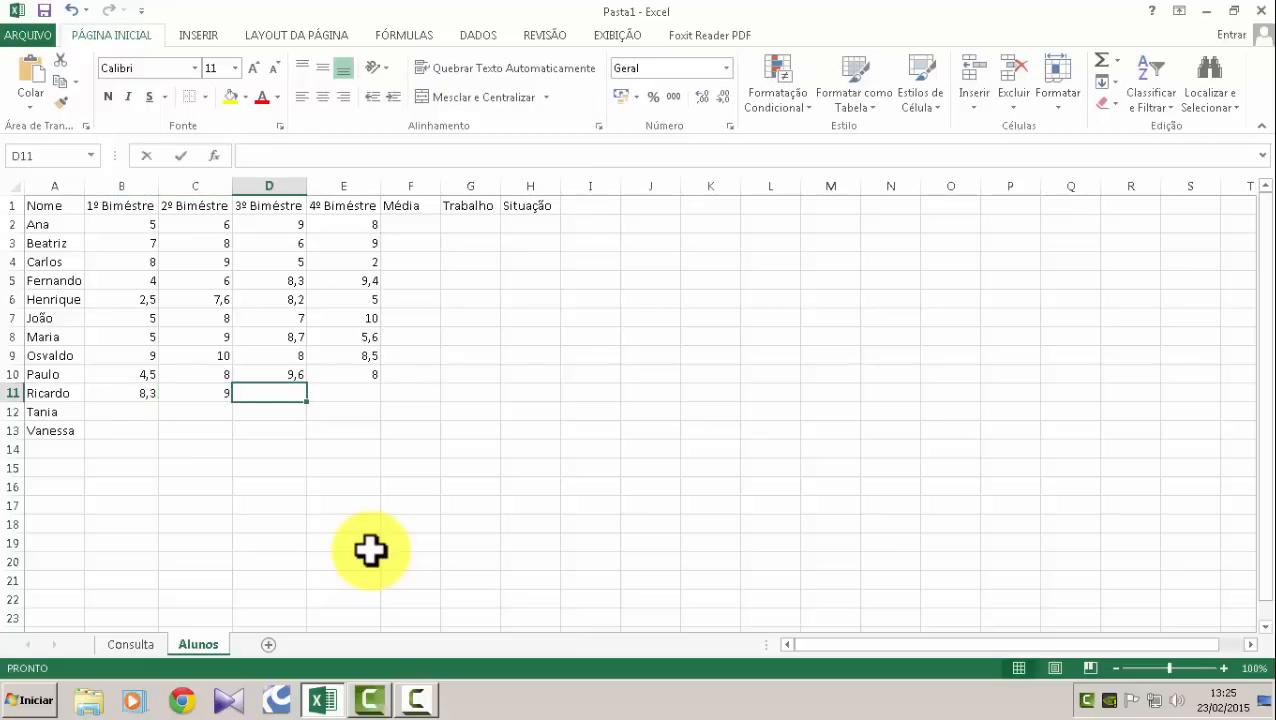
key(Tab)
text(5)
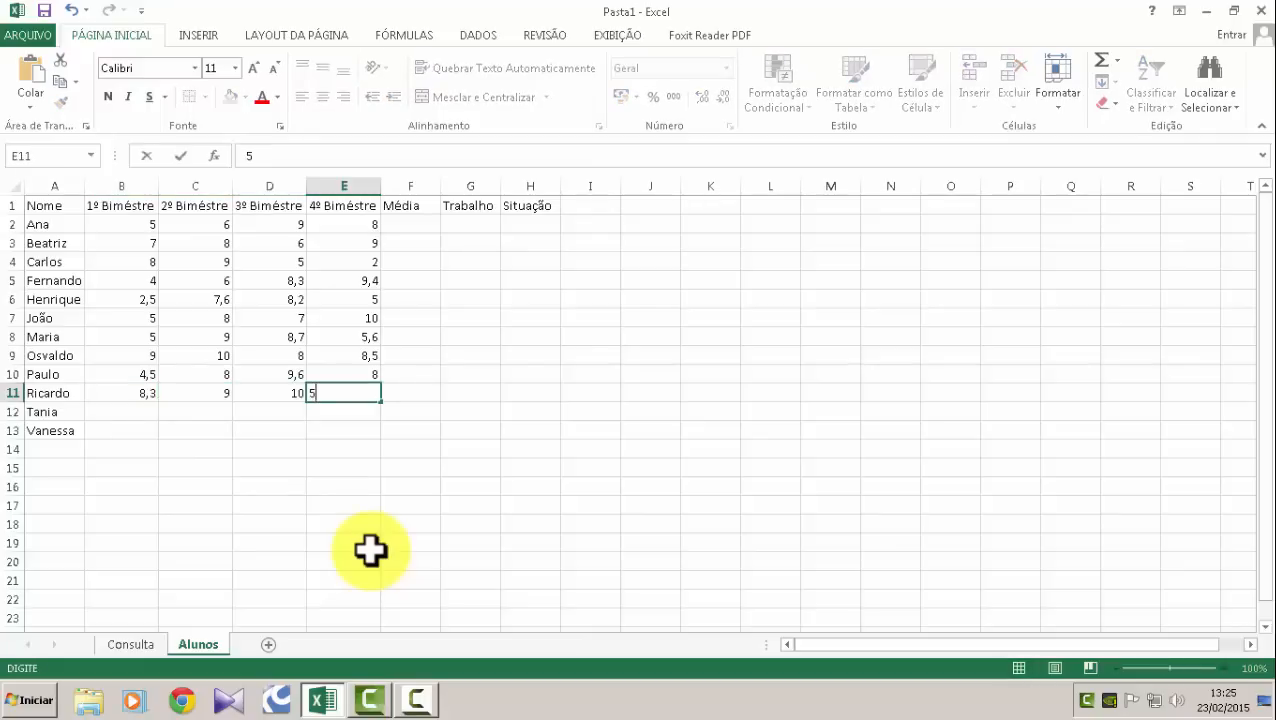
key(Return)
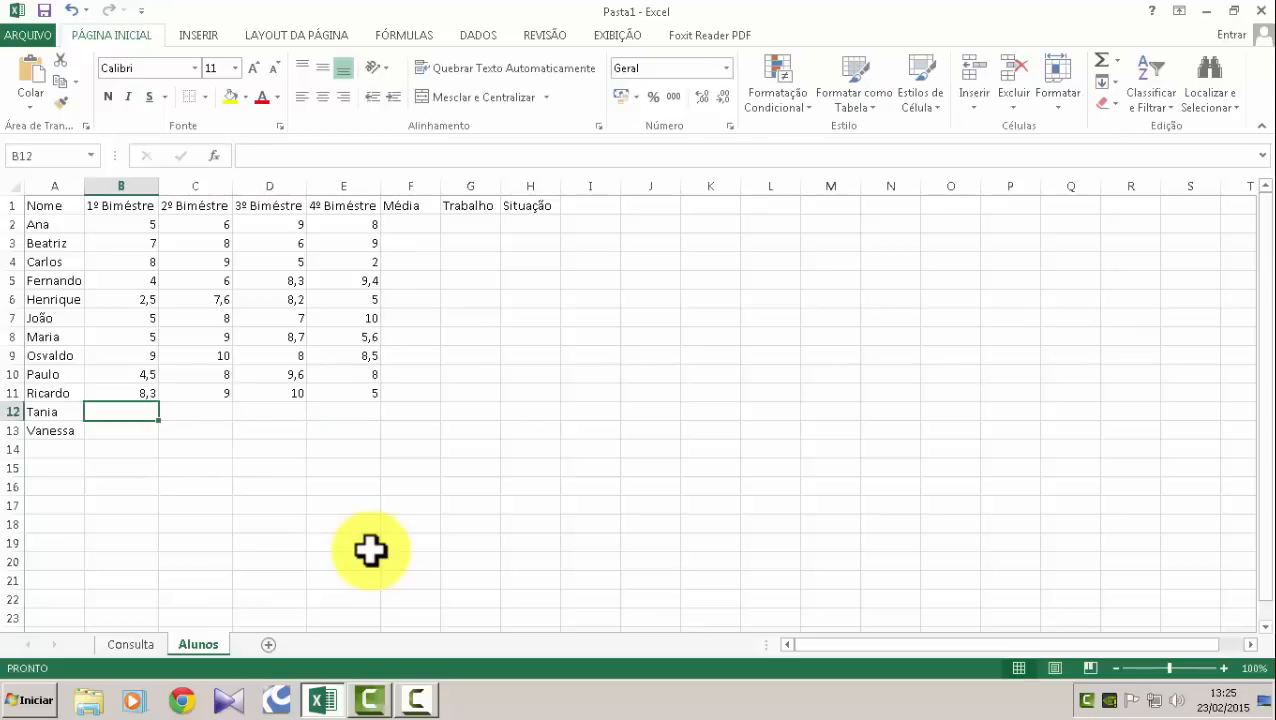
Enter the eleventh student's four bimester grades 7, 6, 8 and 7 in B12:E12.
text(7)
key(Tab)
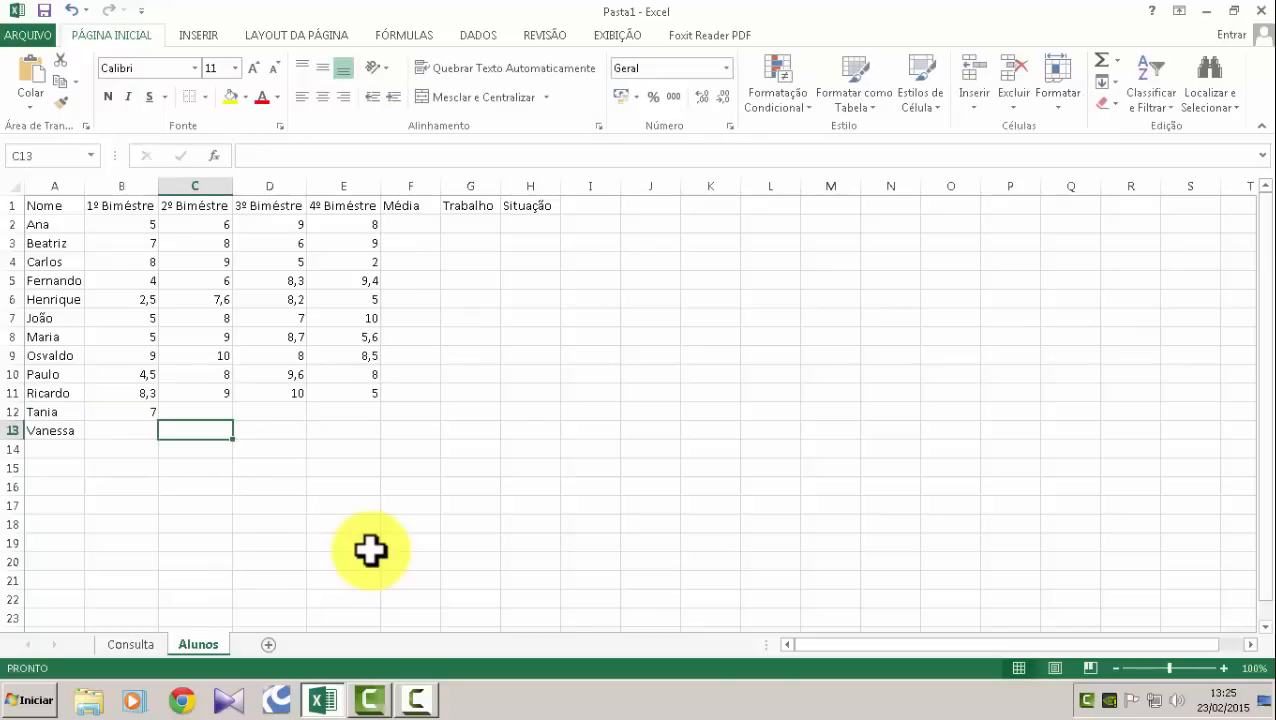
text(6)
key(Tab)
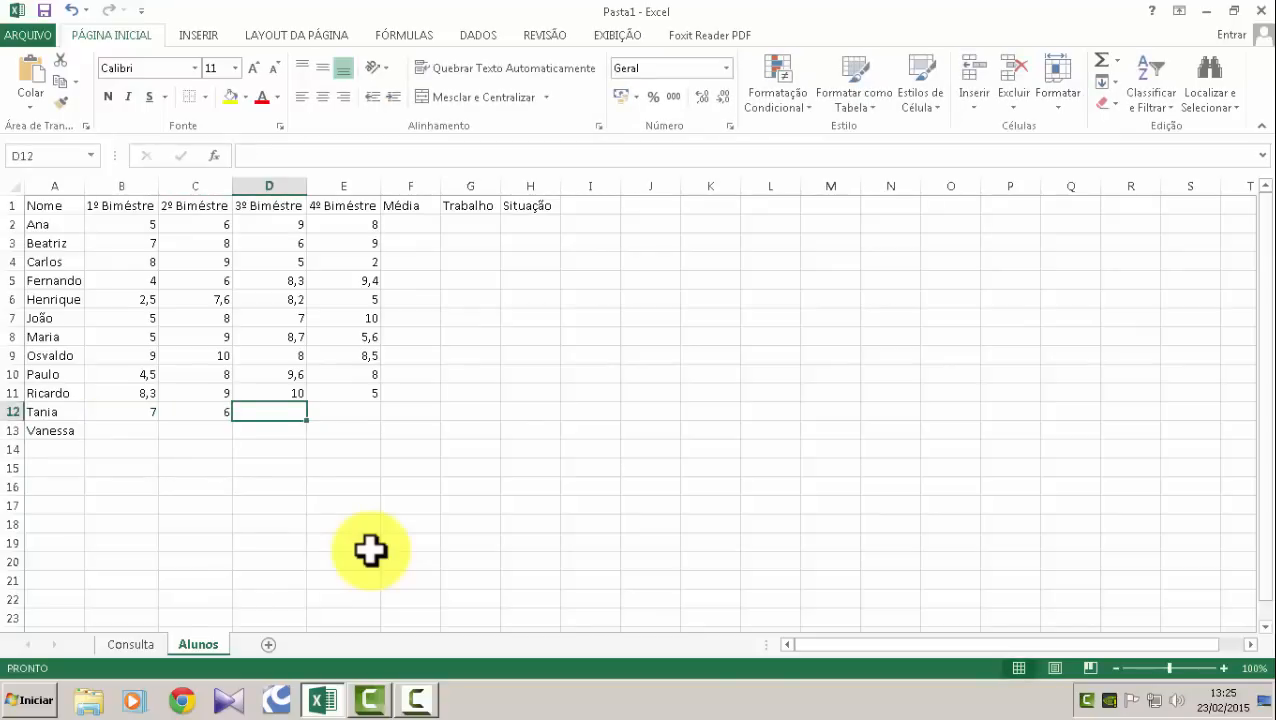
text(8)
key(Tab)
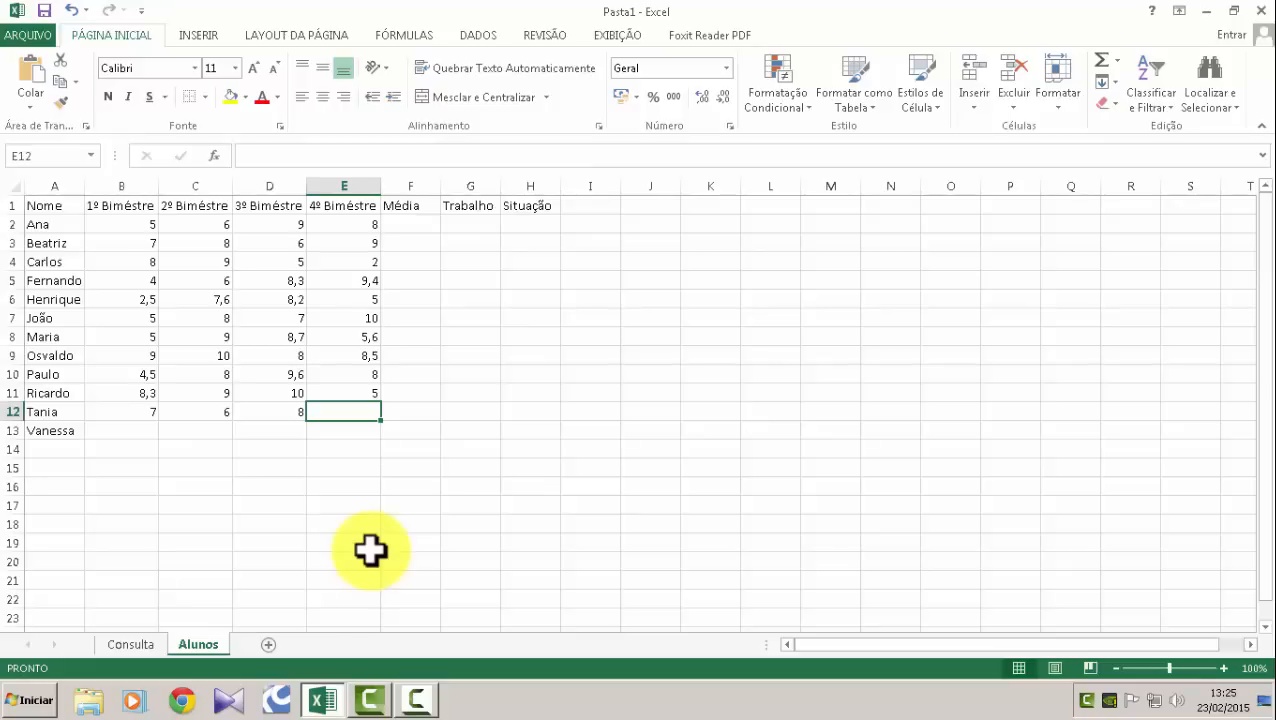
text(7)
key(Return)
Enter the twelfth student's four bimester grades 5,4, 2,3, 9 and 10 in B13:E13.
key(Left)
key(Left)
key(Left)
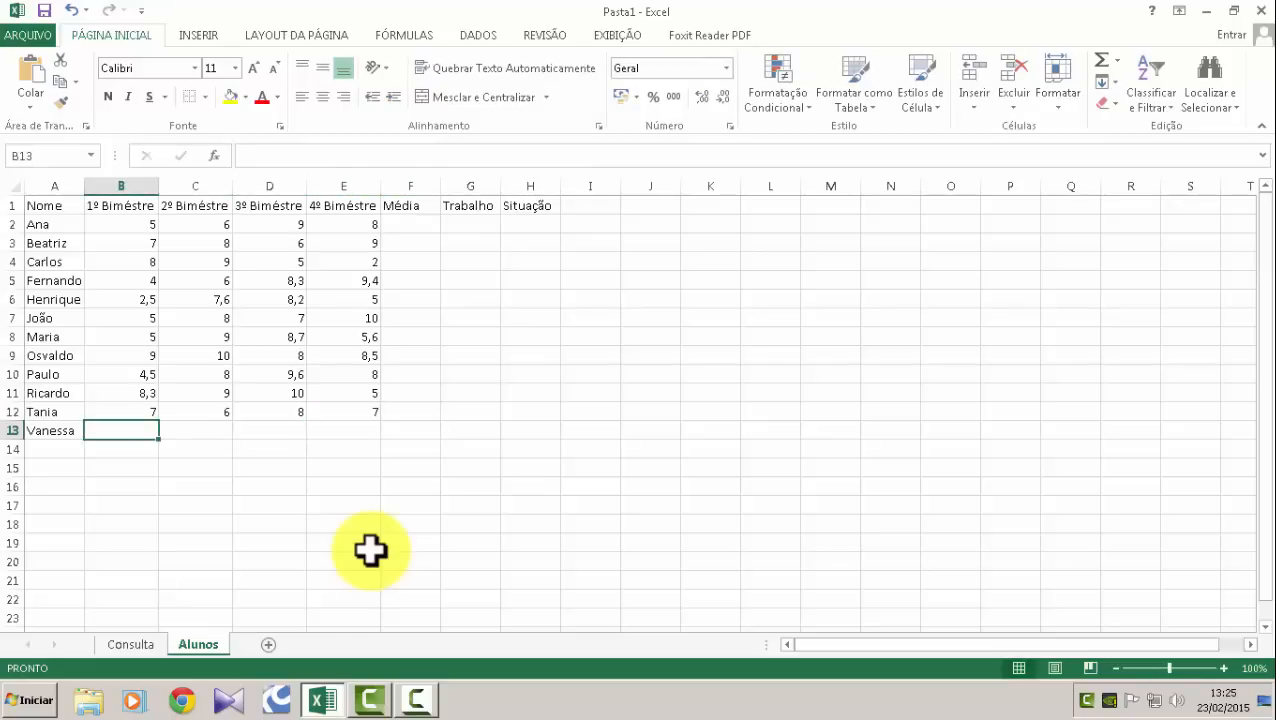
text(5,4)
key(Tab)
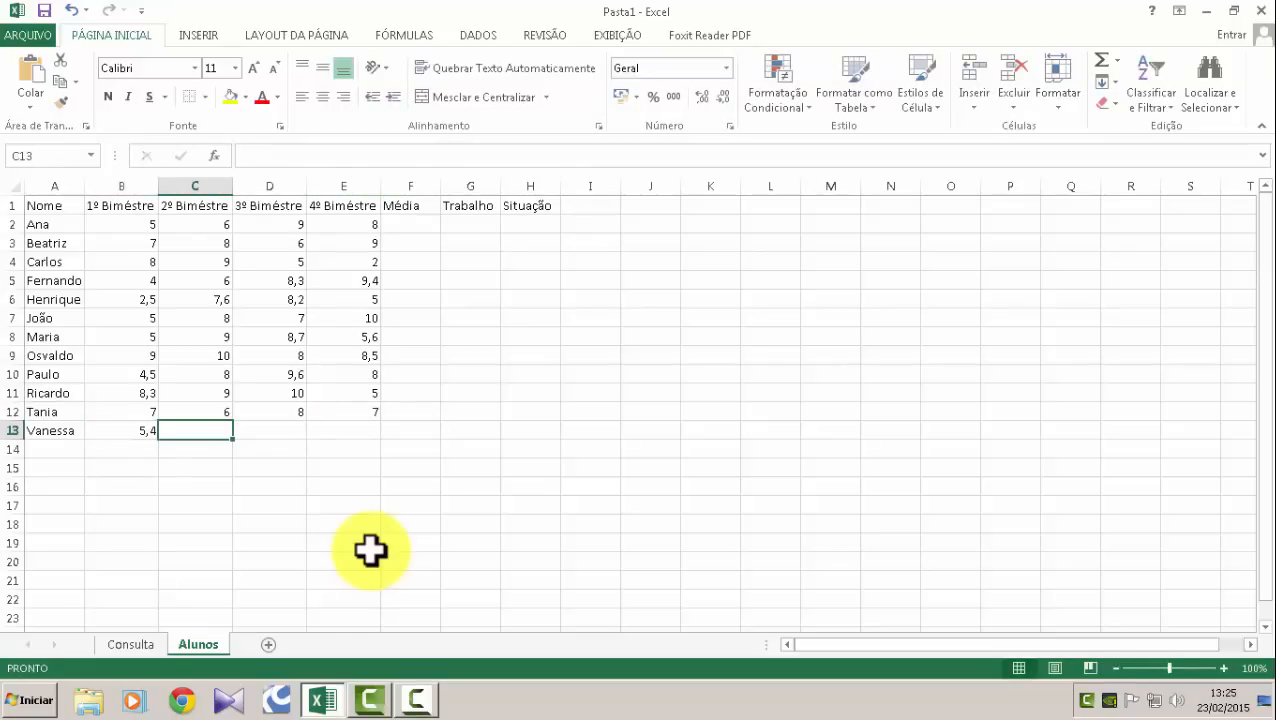
text(2,3)
key(Tab)
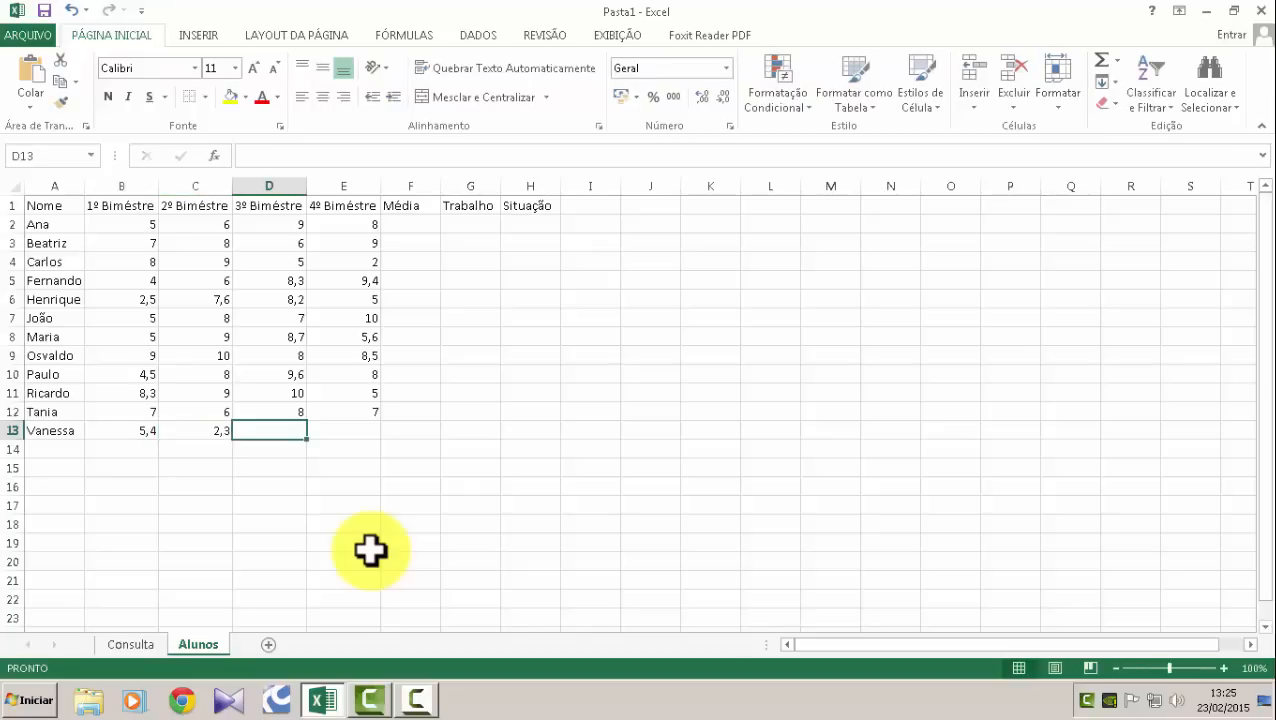
text(9)
key(Tab)
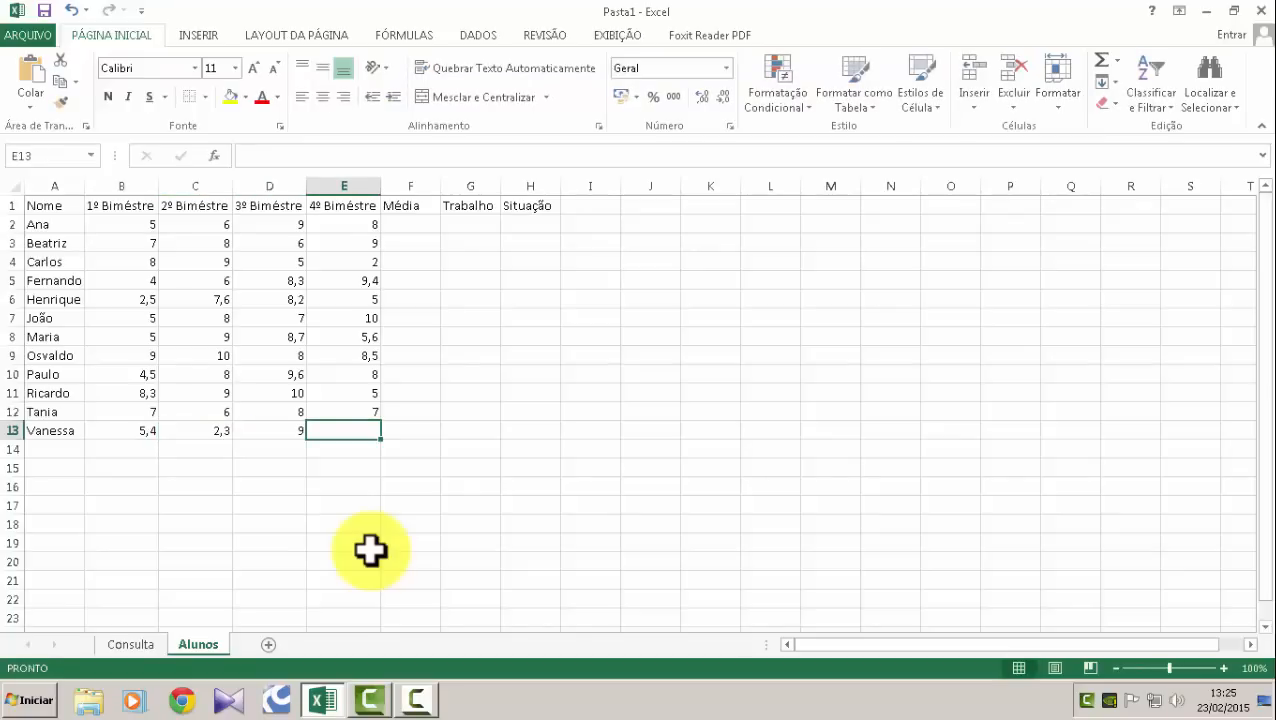
text(10)
key(Tab)
Select the first student's Média cell, F2.
key(Up)
key(Up)
key(Up)
key(Up)
key(Up)
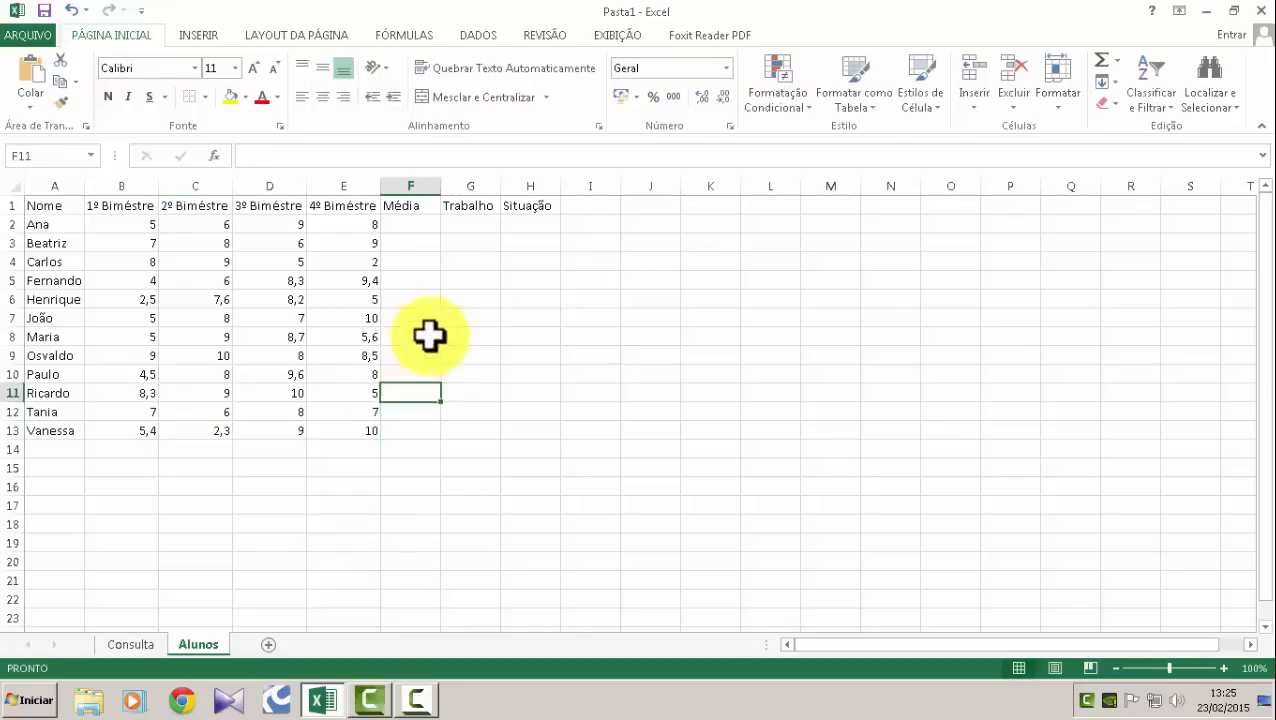
key(Up)
key(Up)
key(Up)
key(Up)
key(Up)
key(Up)
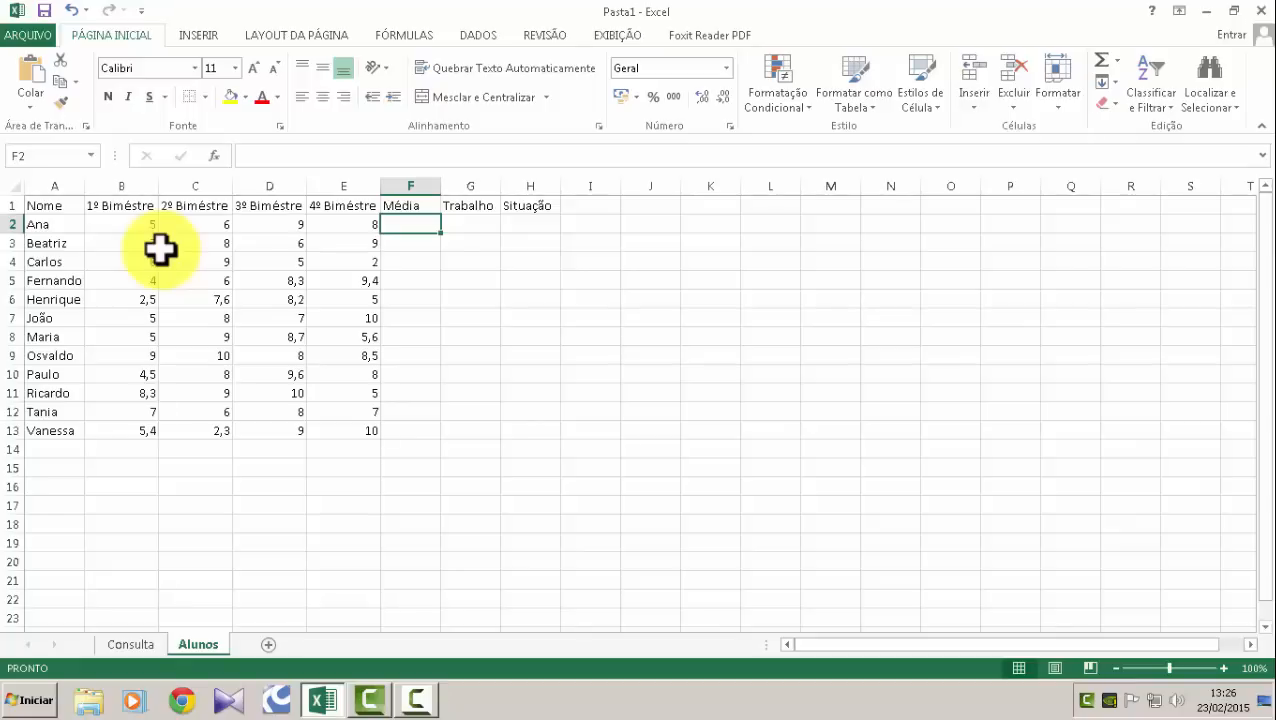
Open a blank note in Notepad and set its font size to 22.
key(super+r)
text(notepad)
key(Return)
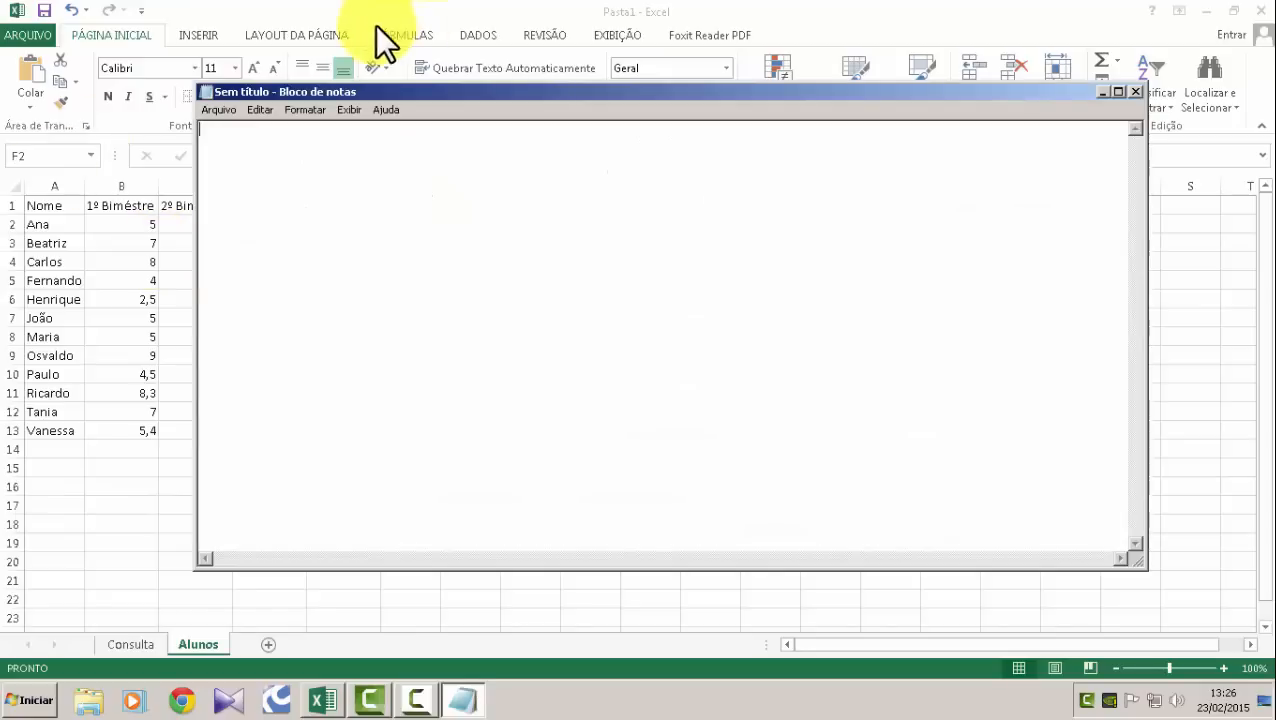
click(310, 108)
click(322, 148)
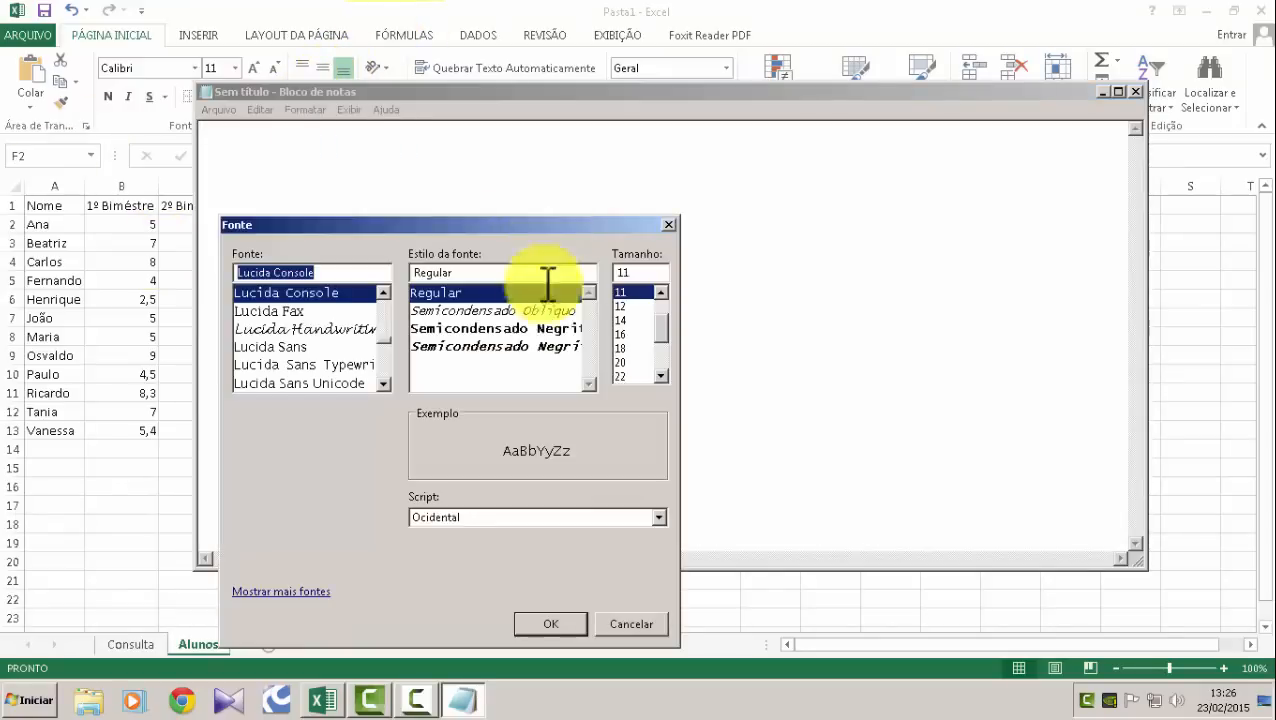
click(628, 374)
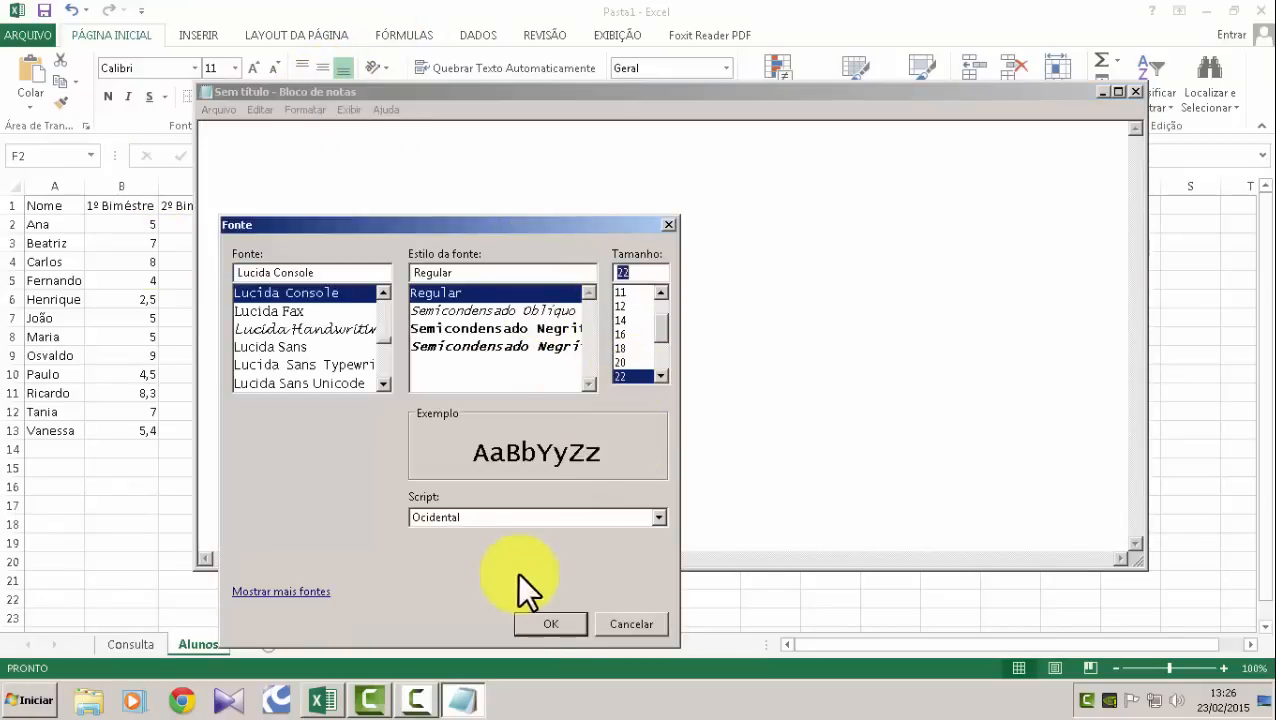
click(553, 624)
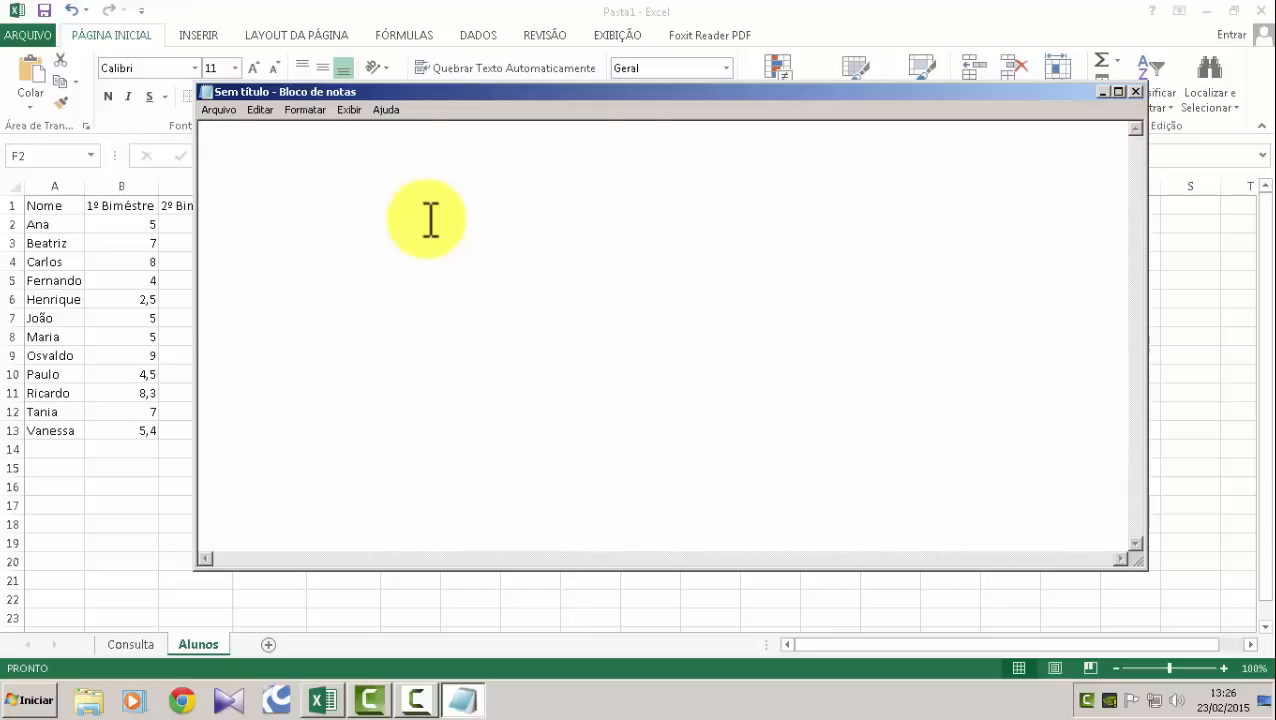
Write the average formula x+y+z/3 in the note and enclose the sum in parentheses as (x+y+z)/3.
text(X+y+z/3)
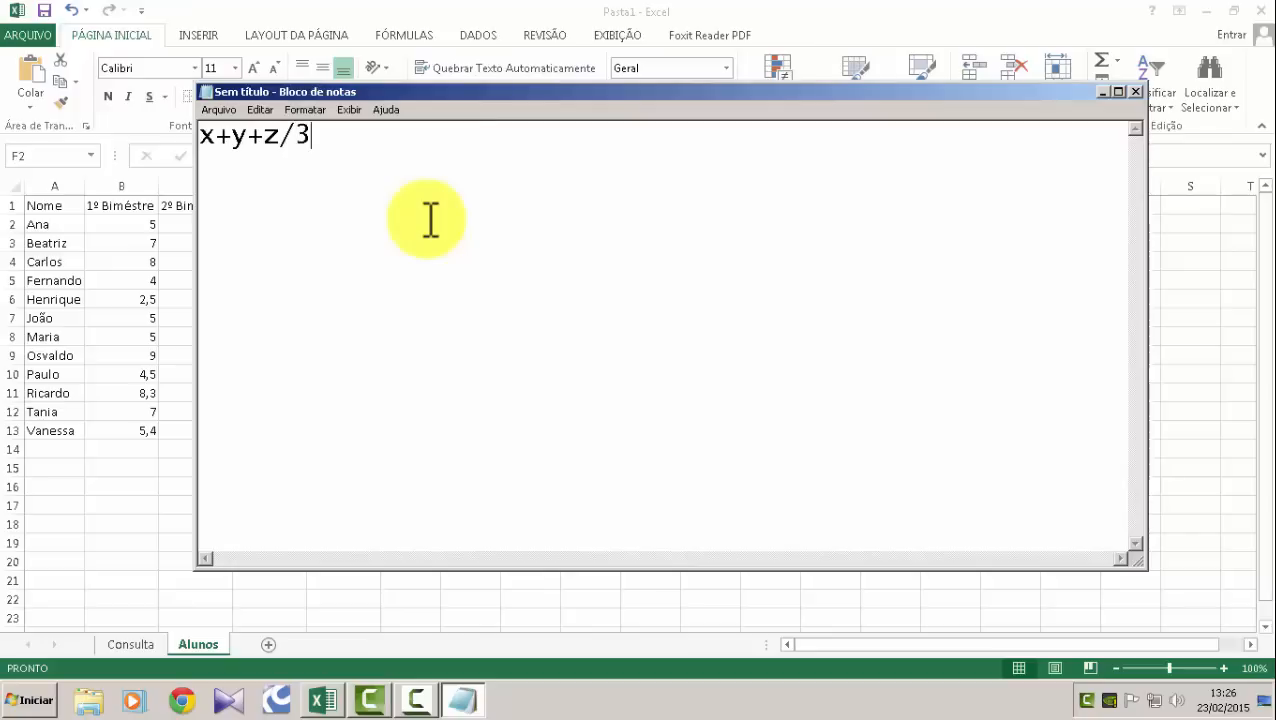
key(Left)
key(Left)
text())
key(Left)
key(Left)
key(Left)
key(Left)
text(()
key(Right)
key(Right)
key(Right)
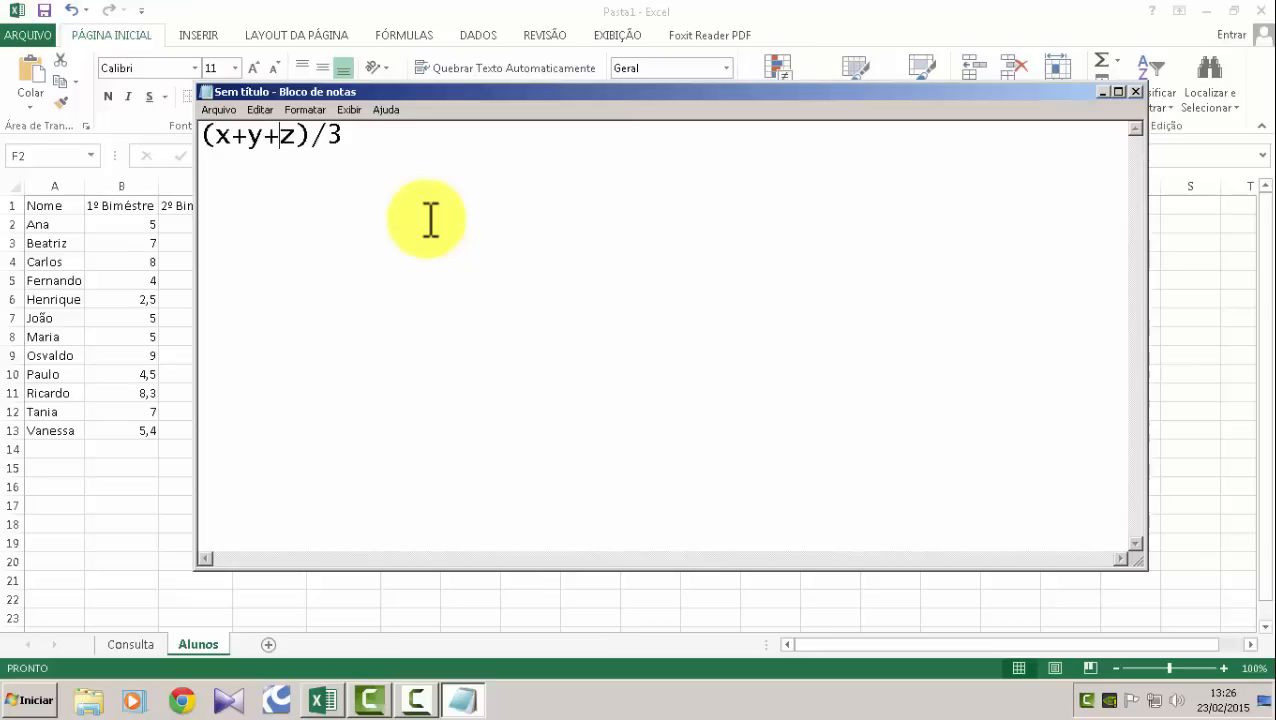
key(Left)
key(Left)
key(Left)
key(Right)
key(Right)
key(Right)
key(Left)
key(Left)
key(Right)
key(Right)
key(Left)
key(Left)
key(Left)
key(Left)
key(Left)
key(Left)
key(Right)
key(Right)
key(Right)
key(Right)
key(Right)
key(Left)
key(Left)
key(Left)
key(Right)
key(Right)
key(Left)
key(Right)
key(Right)
key(Right)
key(Left)
key(Left)
key(Left)
key(Left)
key(Left)
key(Left)
key(Right)
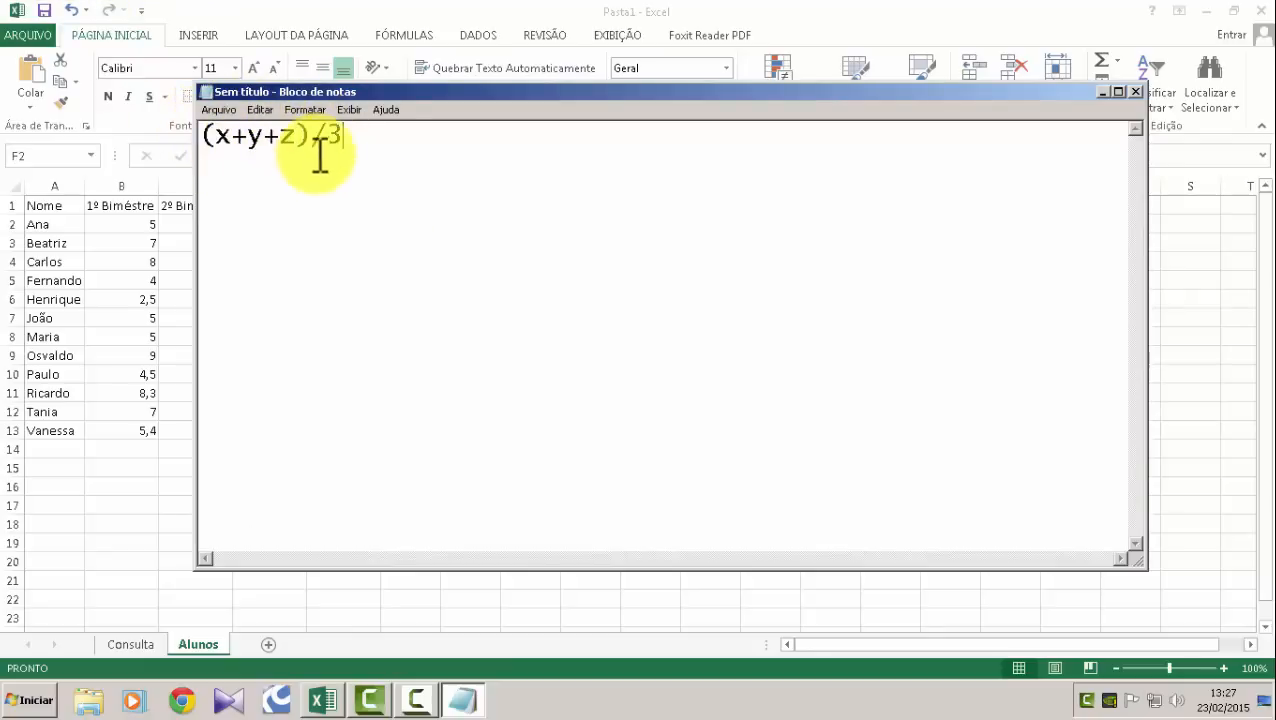
Extend the noted average formula to four terms so it reads (x+y+z+w)/4.
click(297, 135)
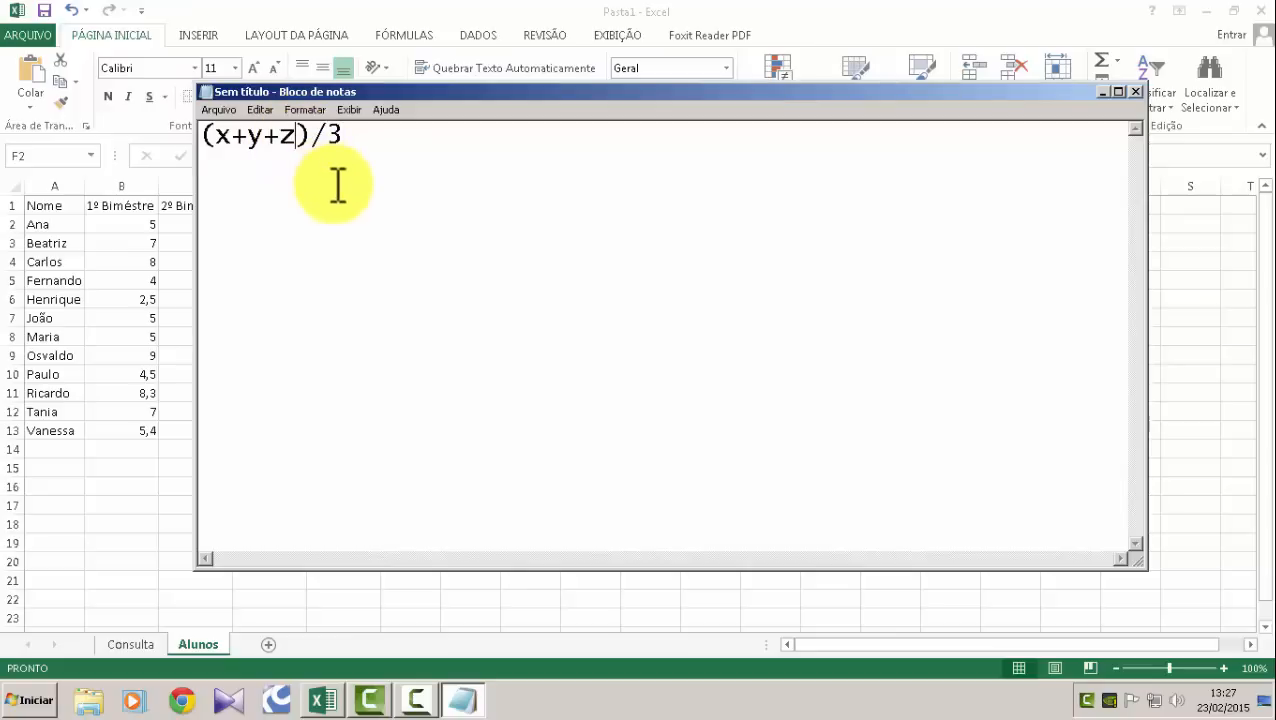
text(+w)
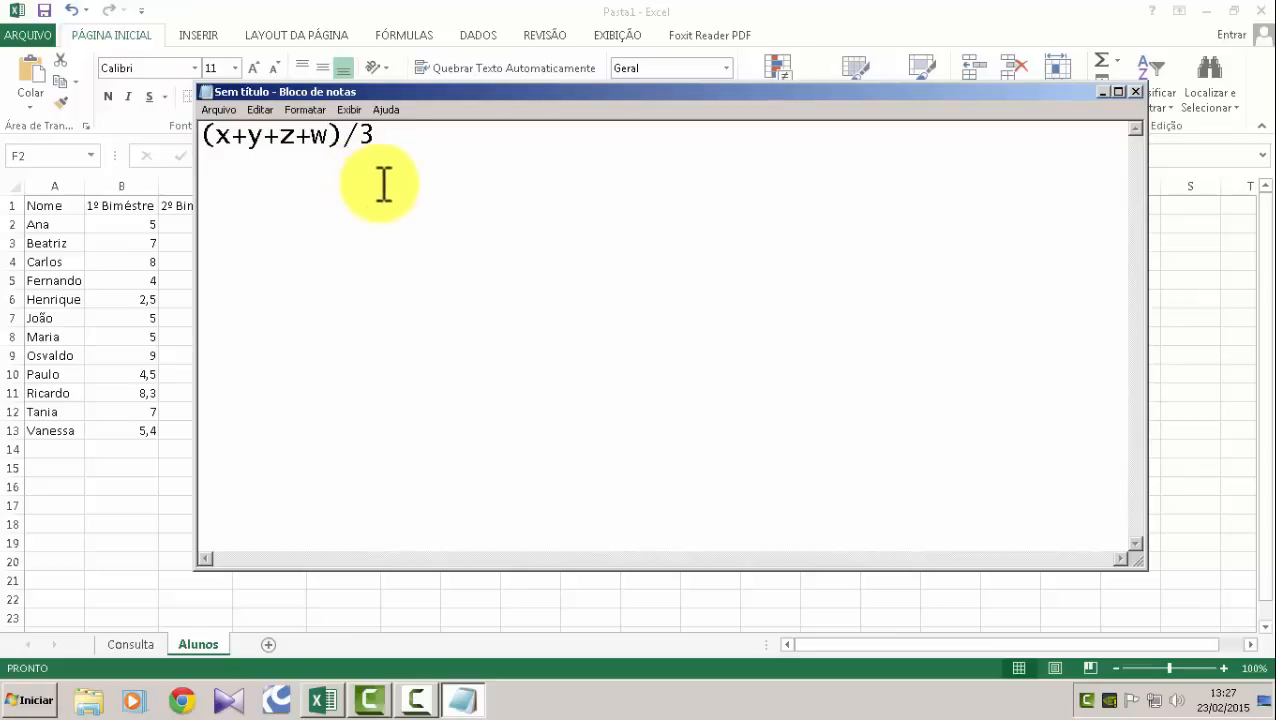
key(BackSpace)
text(4)
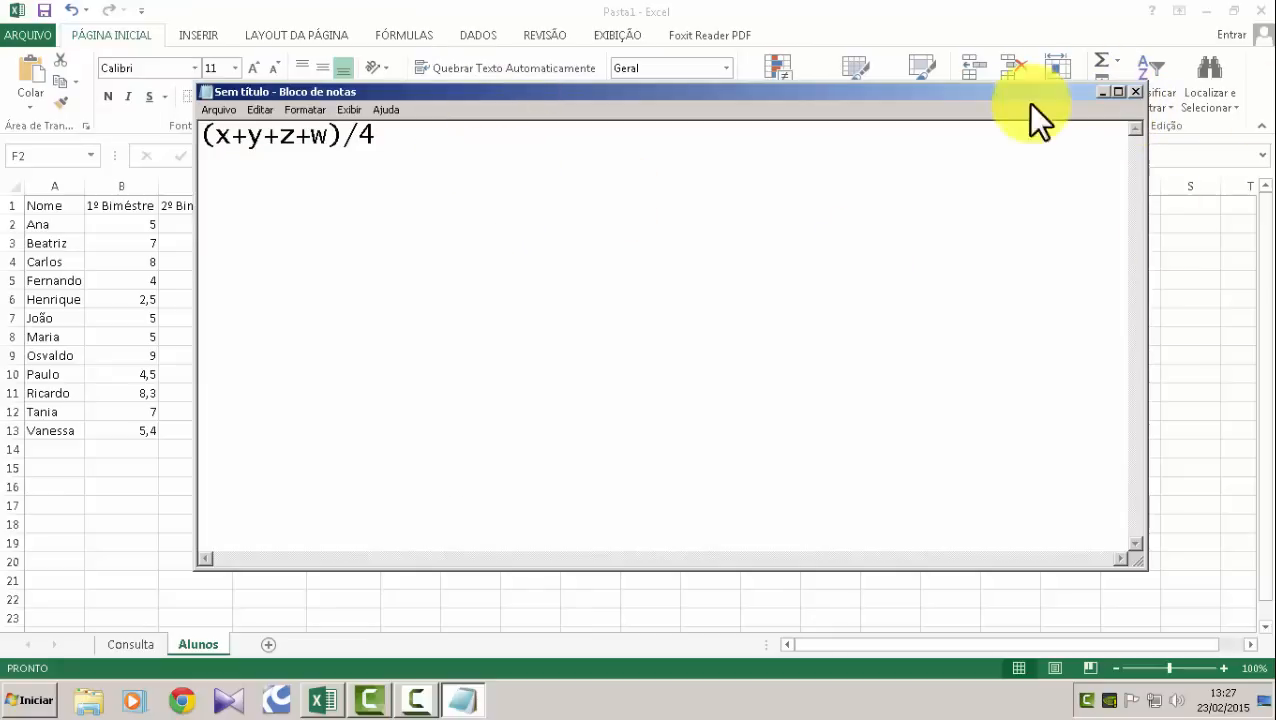
Move the note clear of the grade table and close Notepad without saving, returning to Excel.
drag(985, 97, 924, 339)
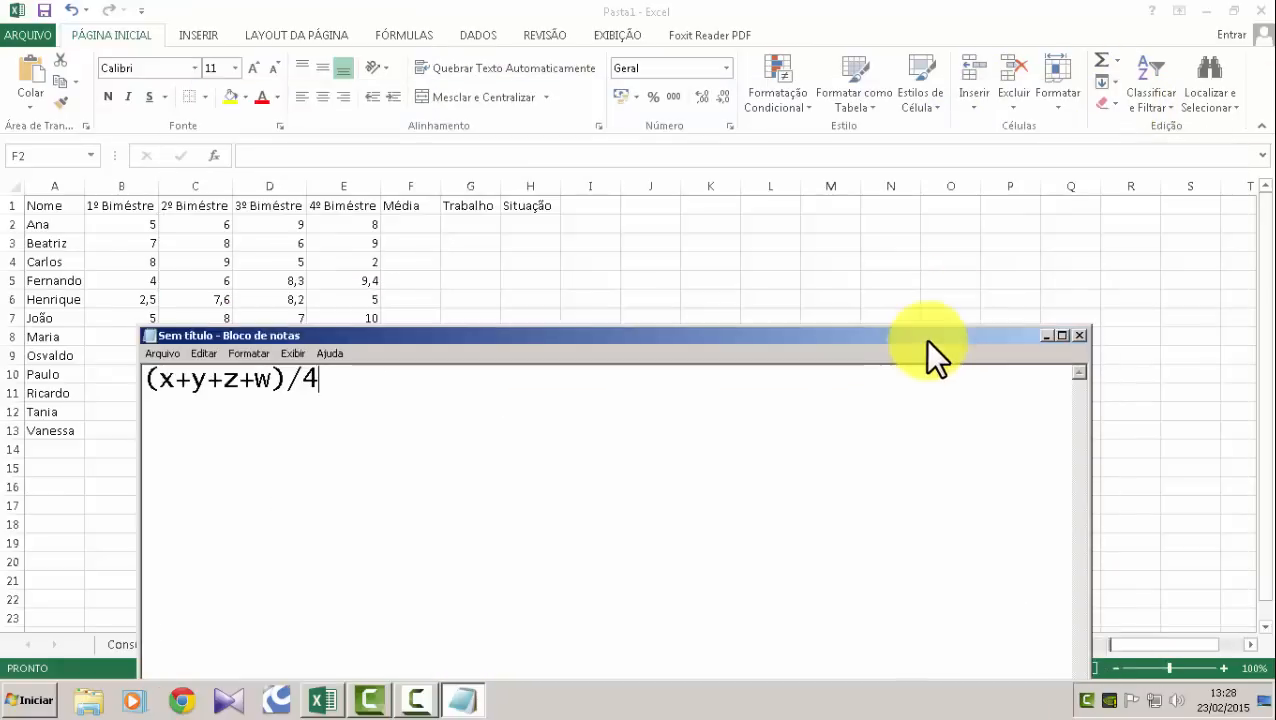
click(1078, 337)
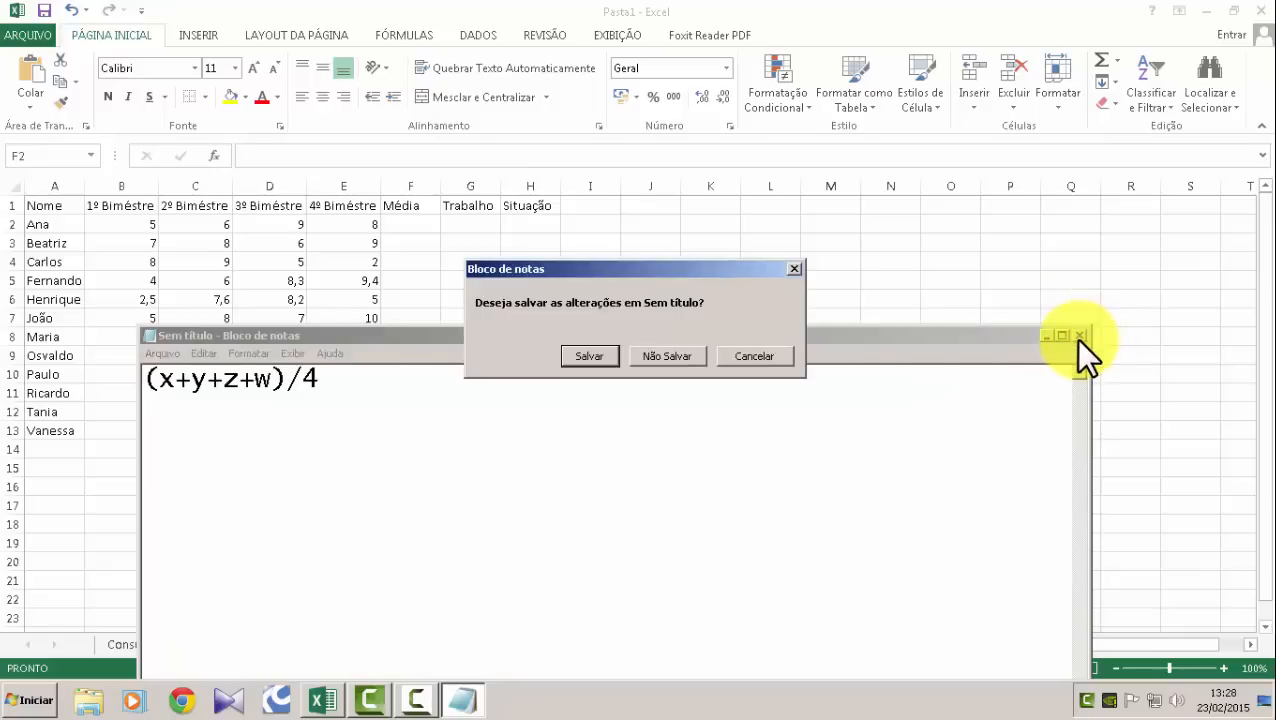
click(664, 356)
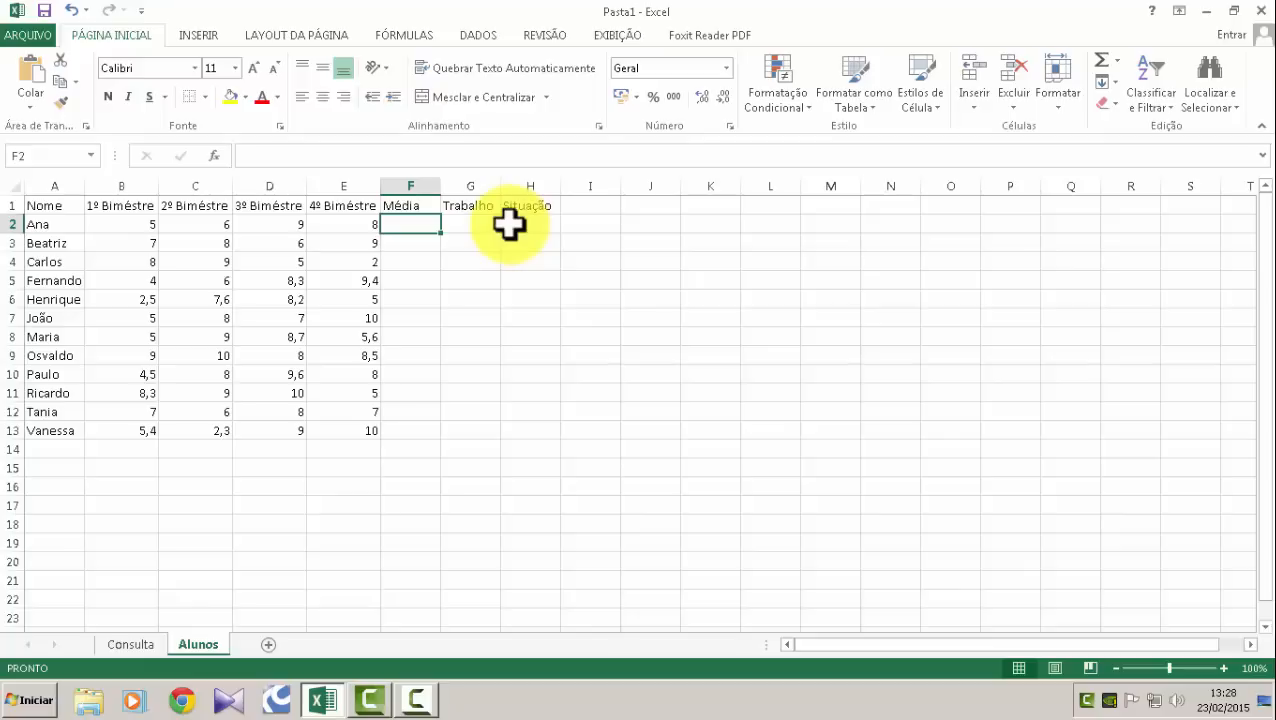
Calculate the first student's average in F2 with the formula =(b2+c2+d2+e2)/4.
text(=)
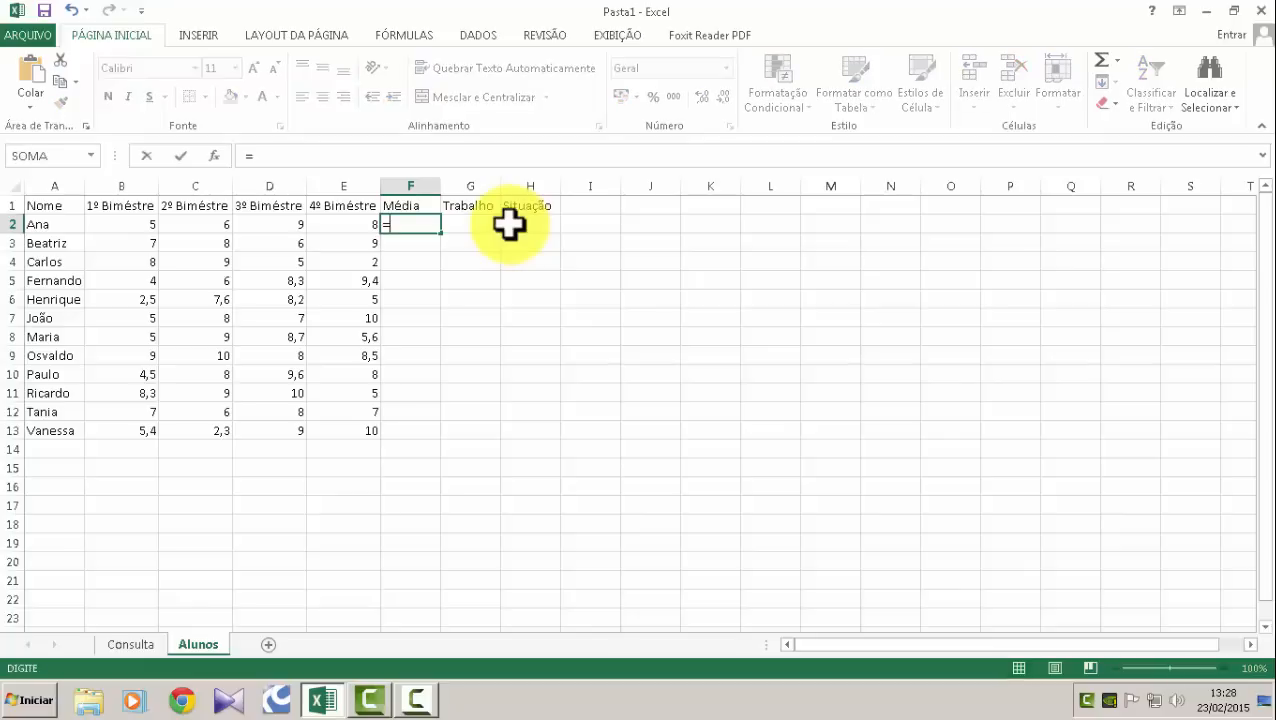
text((b2)
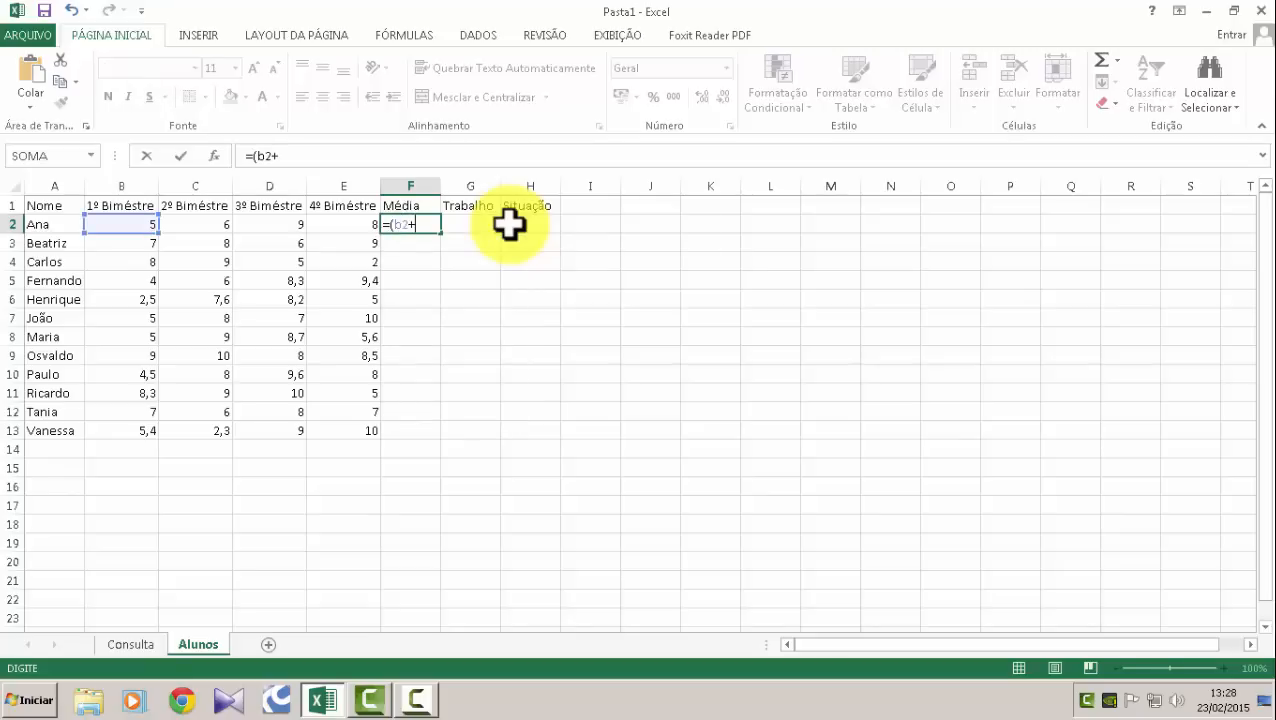
text(+c)
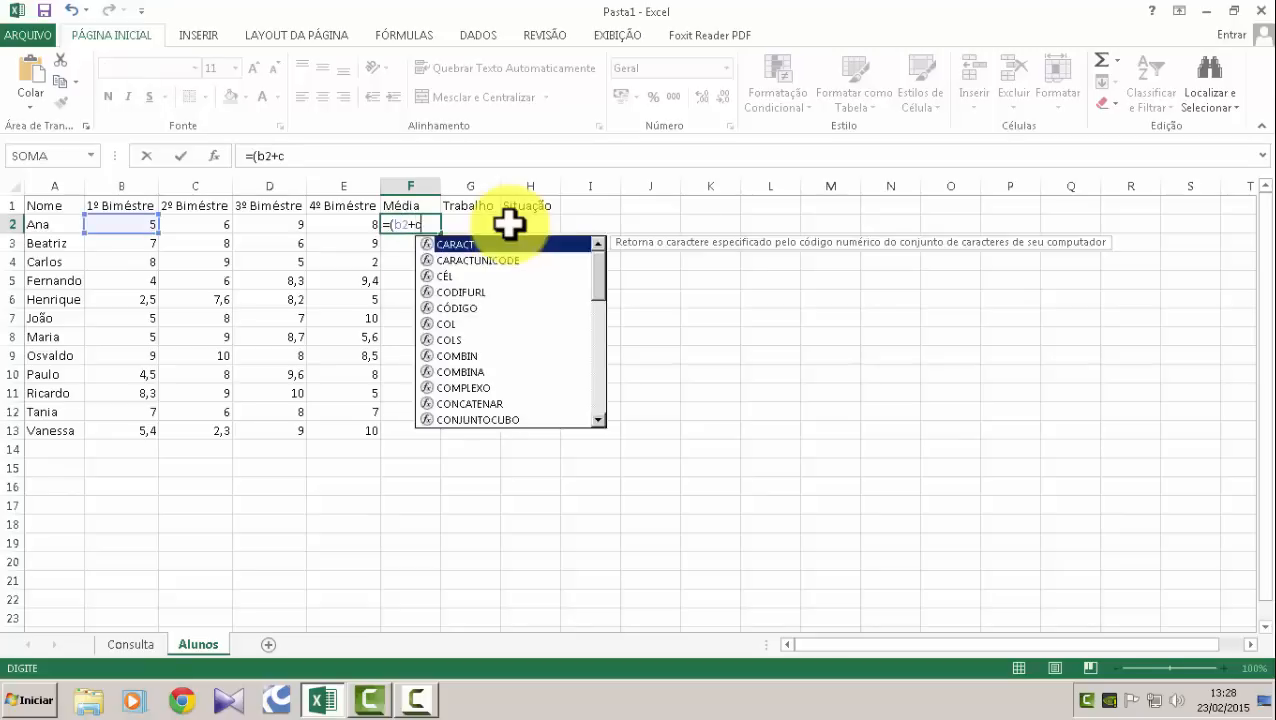
text(2+)
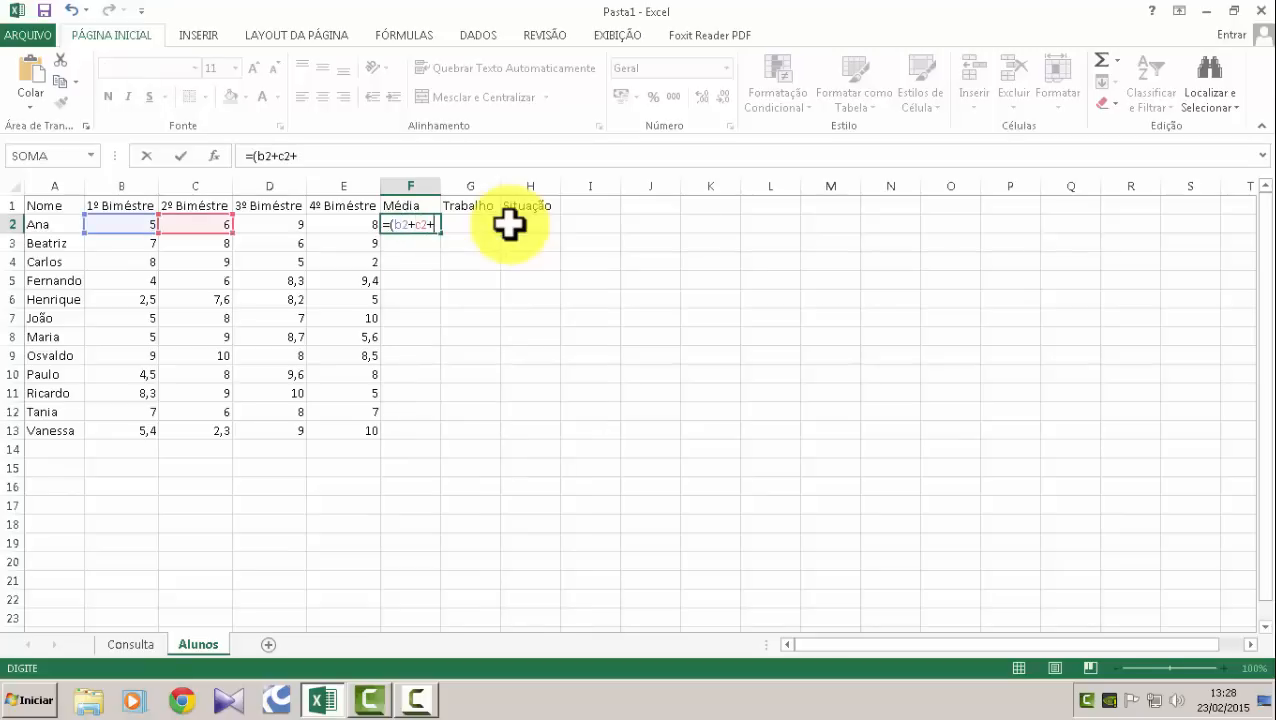
text(d2+)
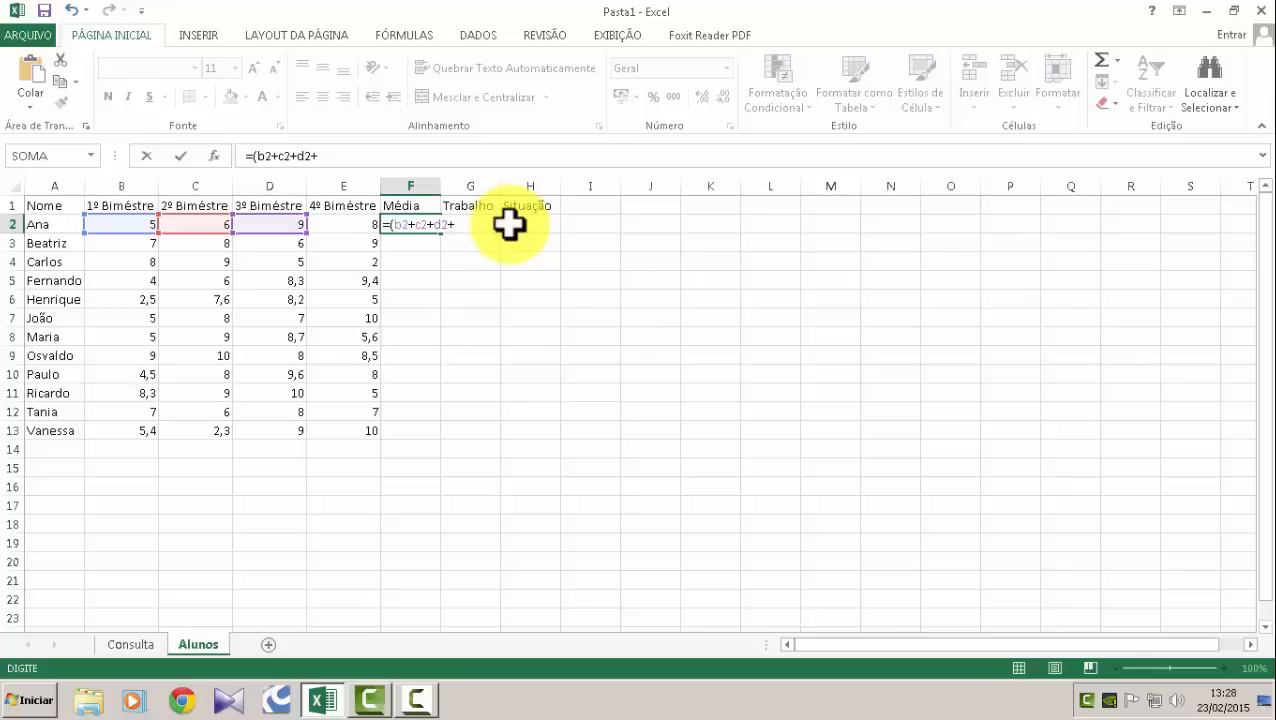
text(e2)/)
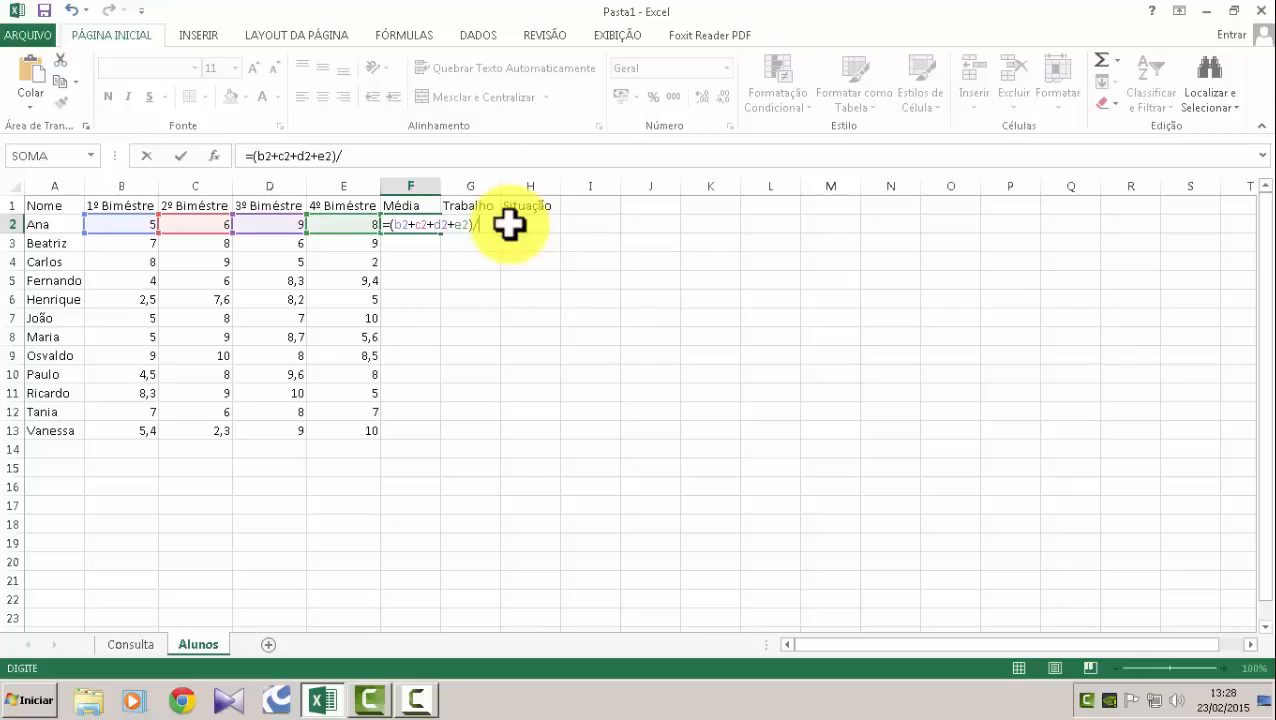
text(4)
key(Return)
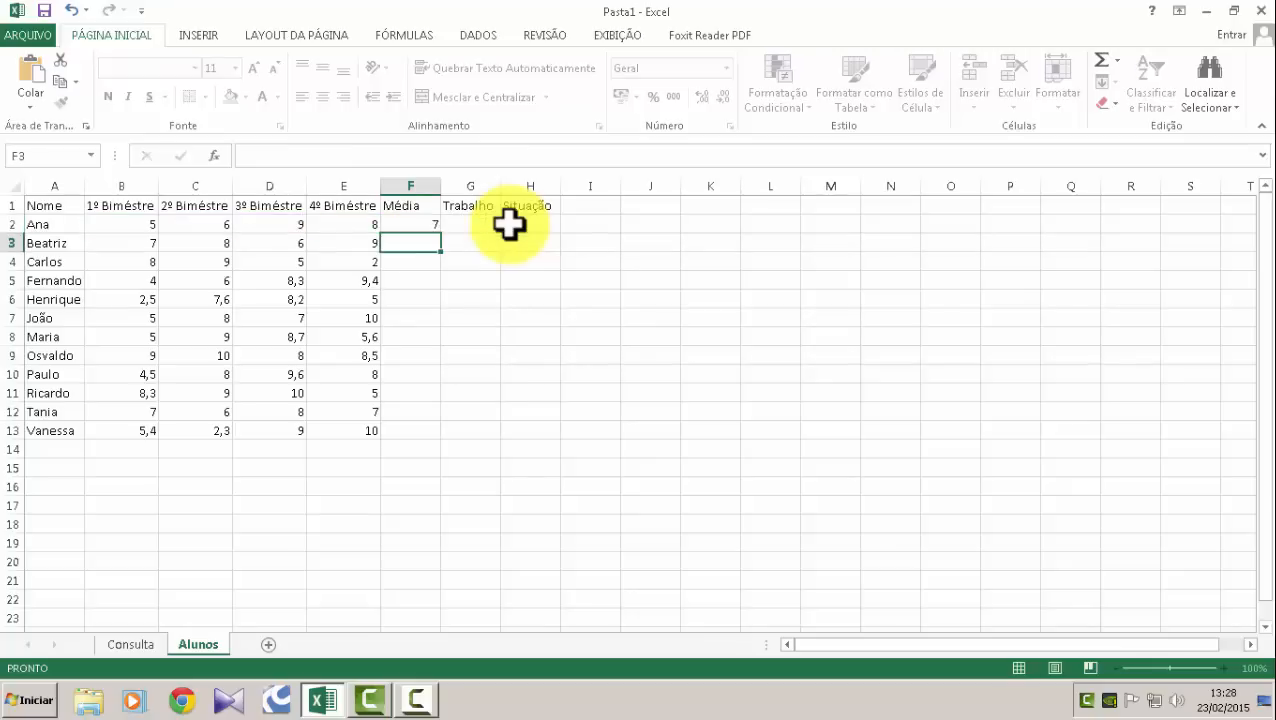
Calculate the first student's average in the spare cell K2 with the formula =media(B2:E2).
click(425, 228)
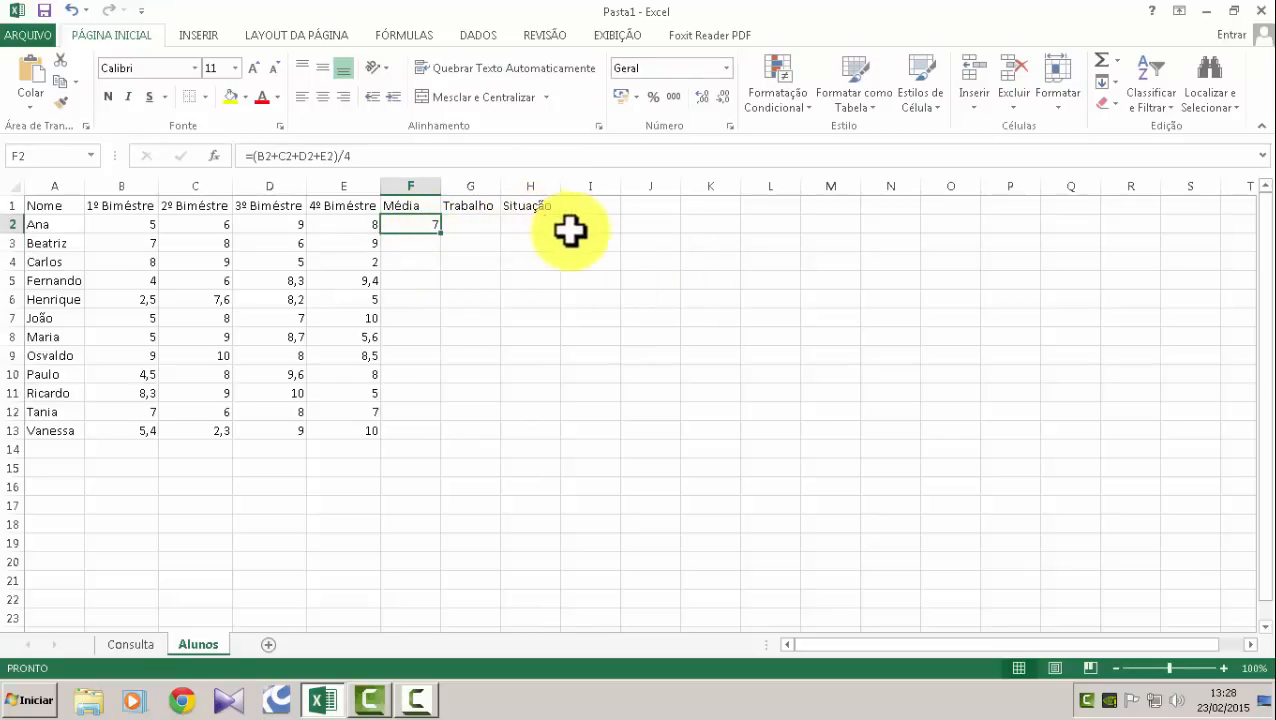
click(725, 226)
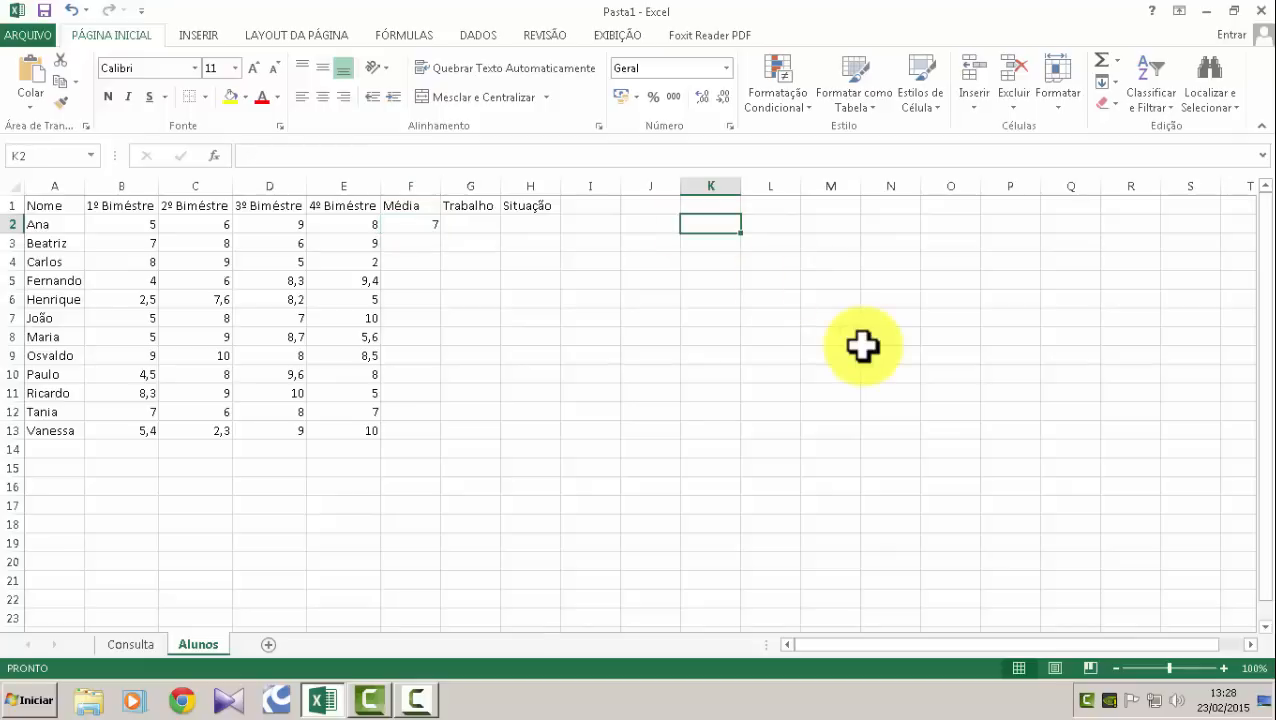
text(=)
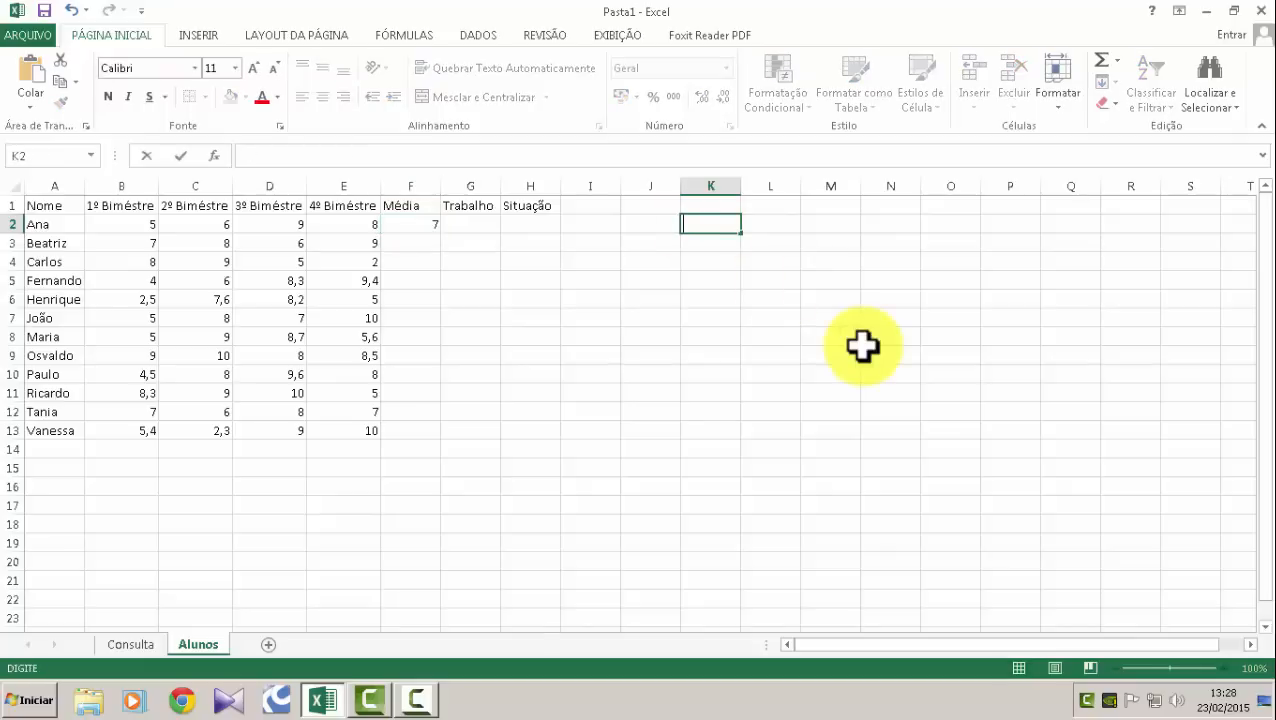
text(medi)
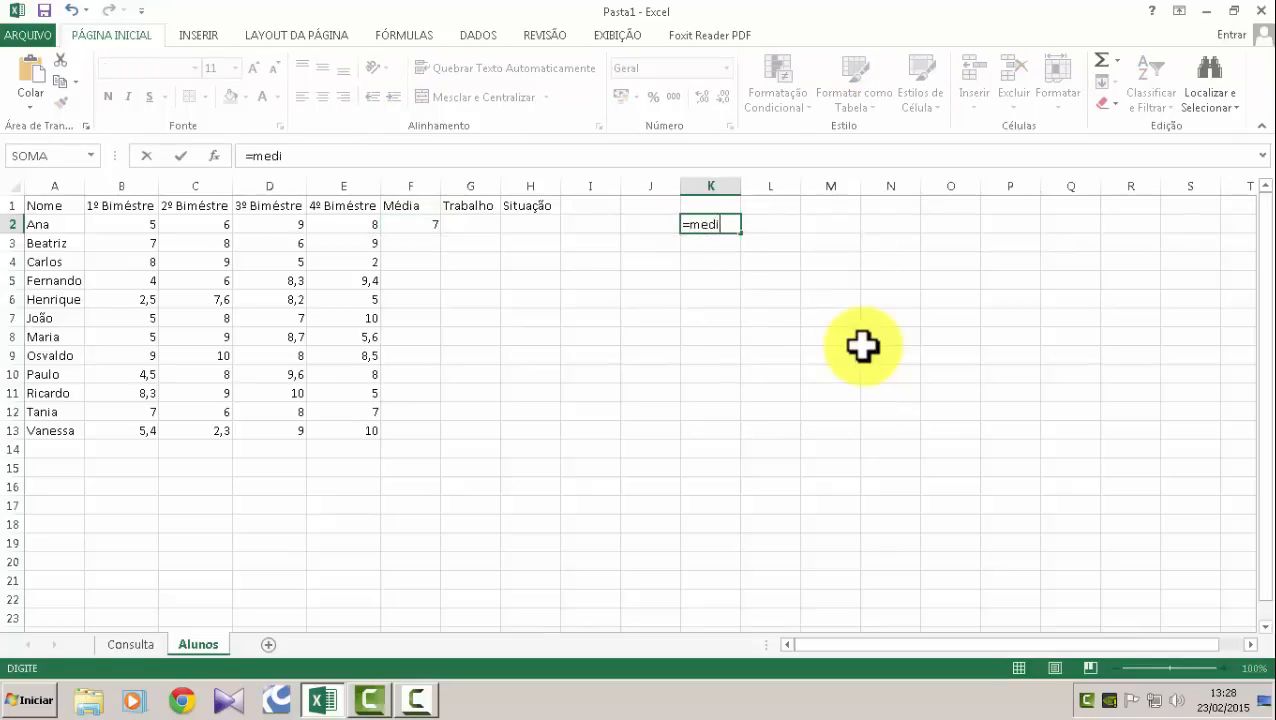
text(a()
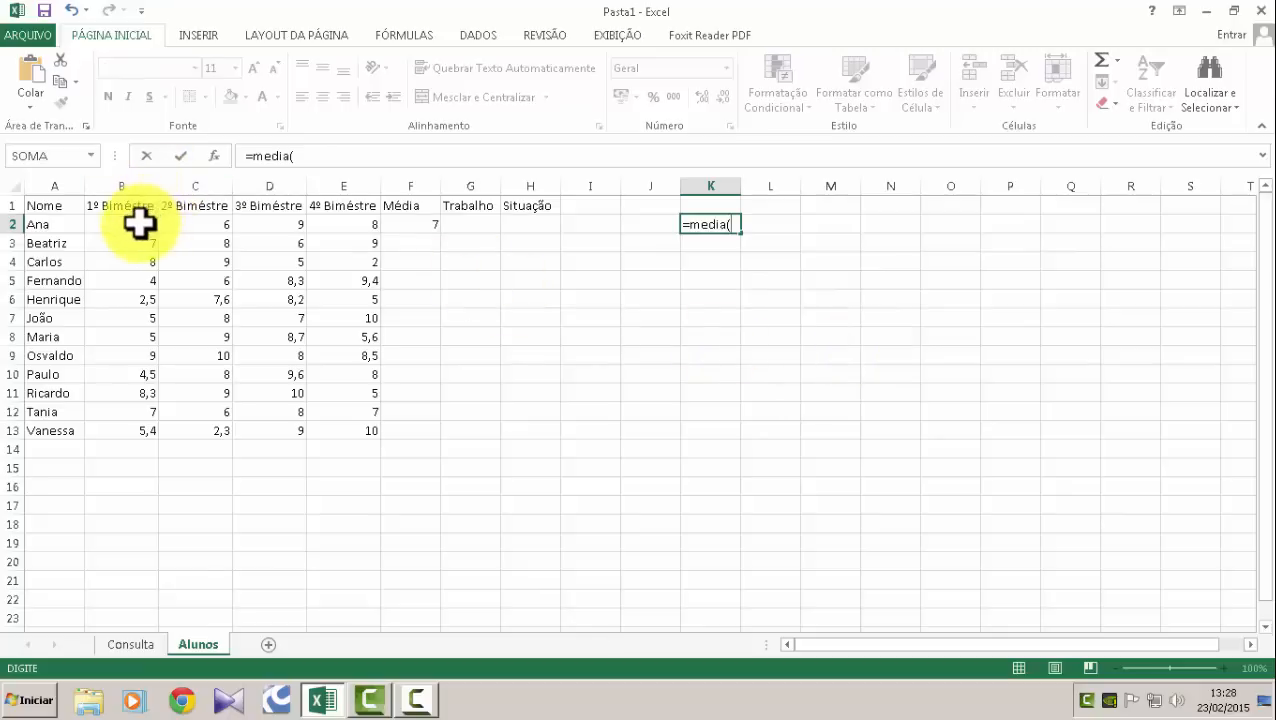
drag(140, 219, 342, 226)
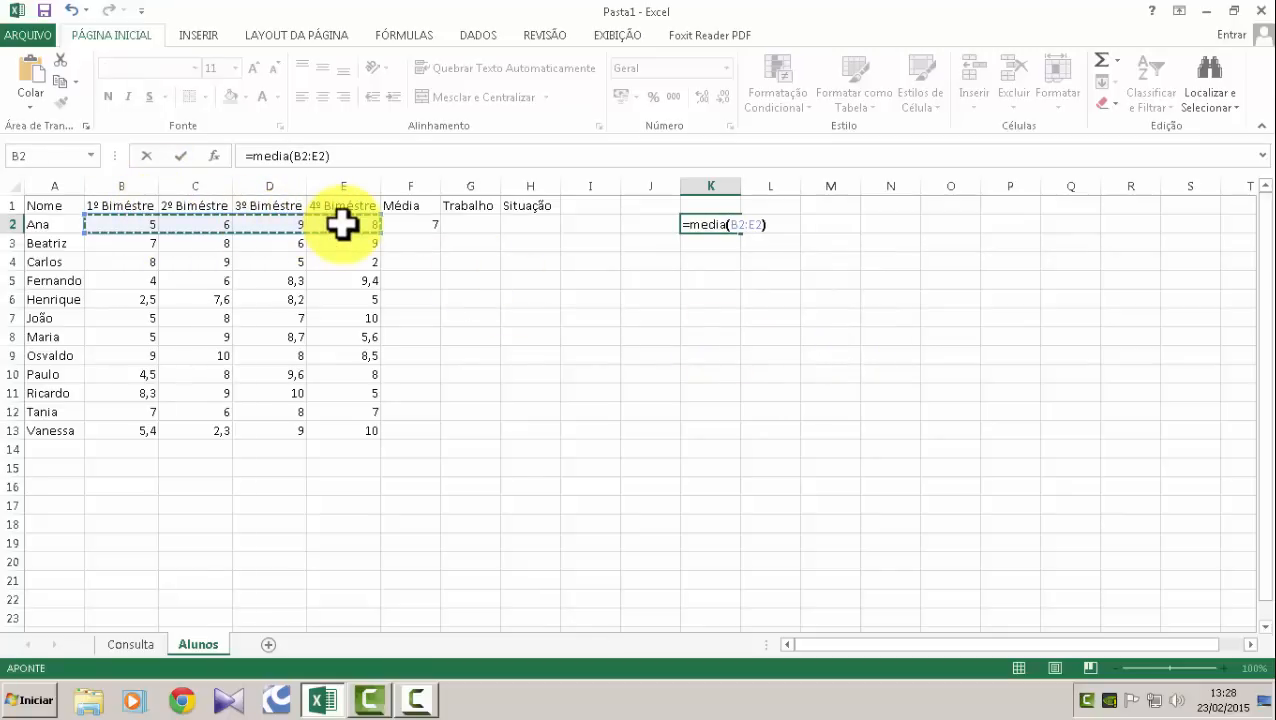
text())
key(Return)
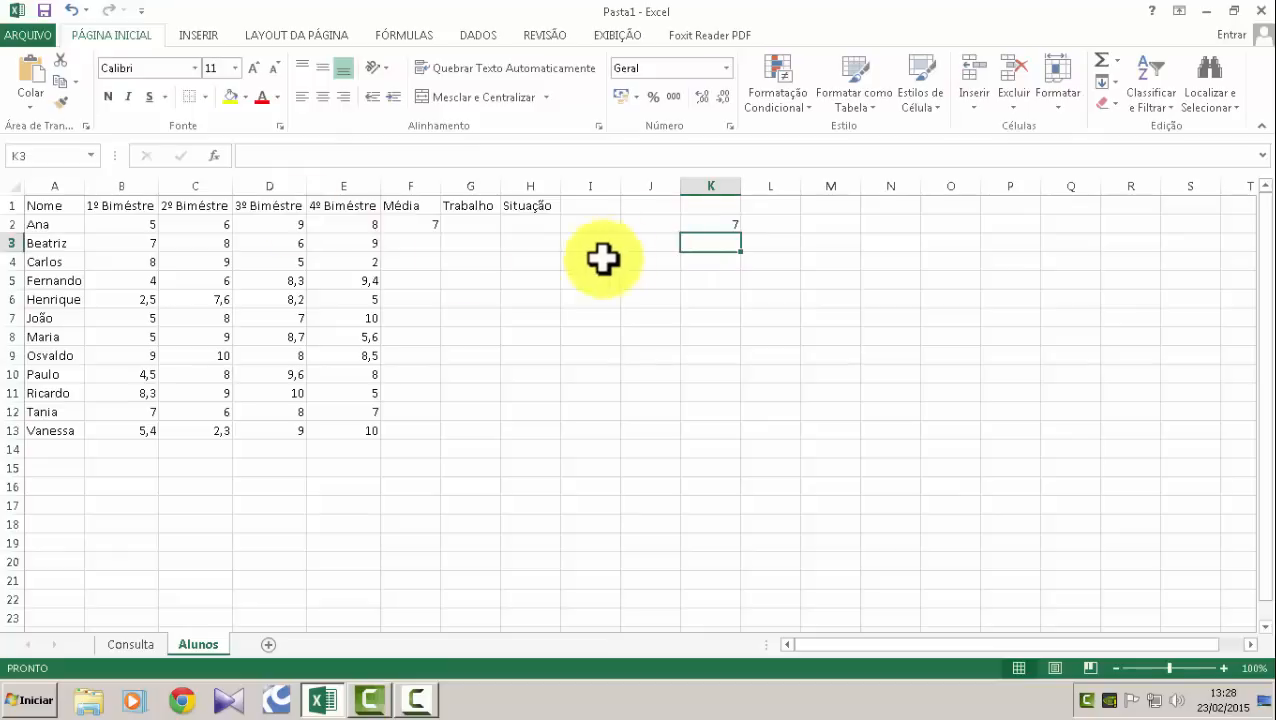
Compare the manual average formula in F2 with the MÉDIA function formula in K2.
click(703, 227)
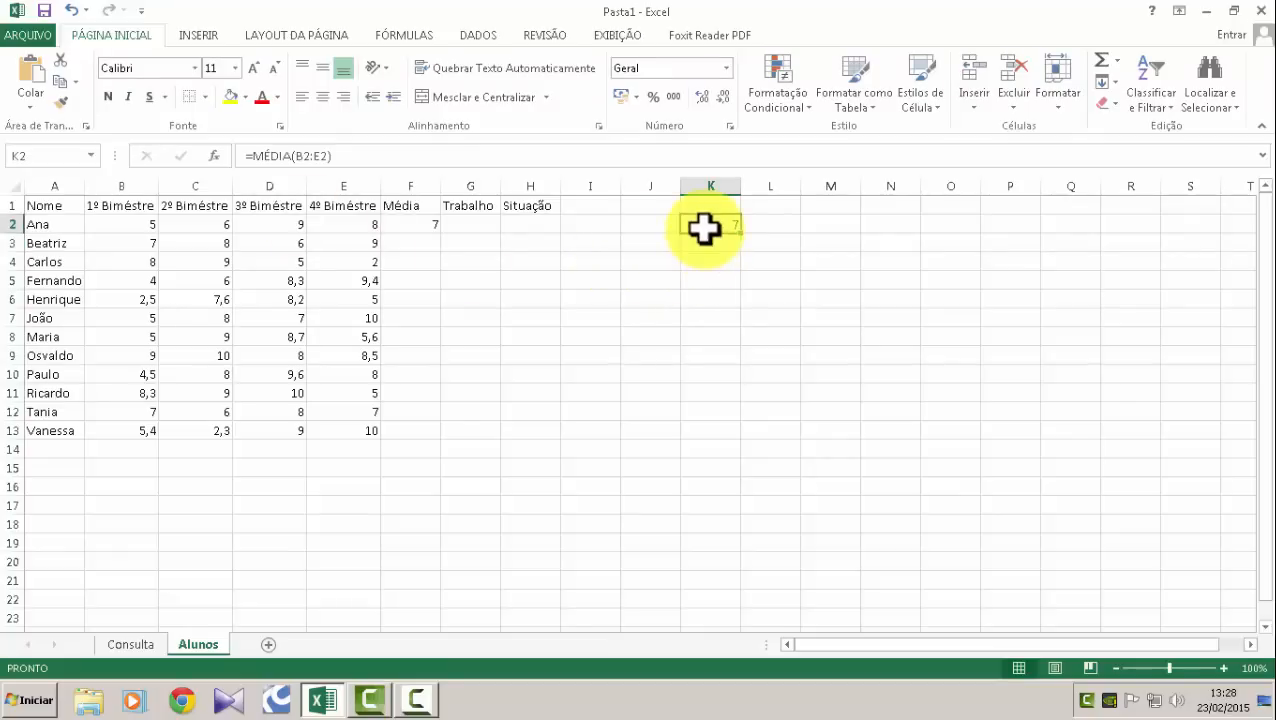
click(414, 227)
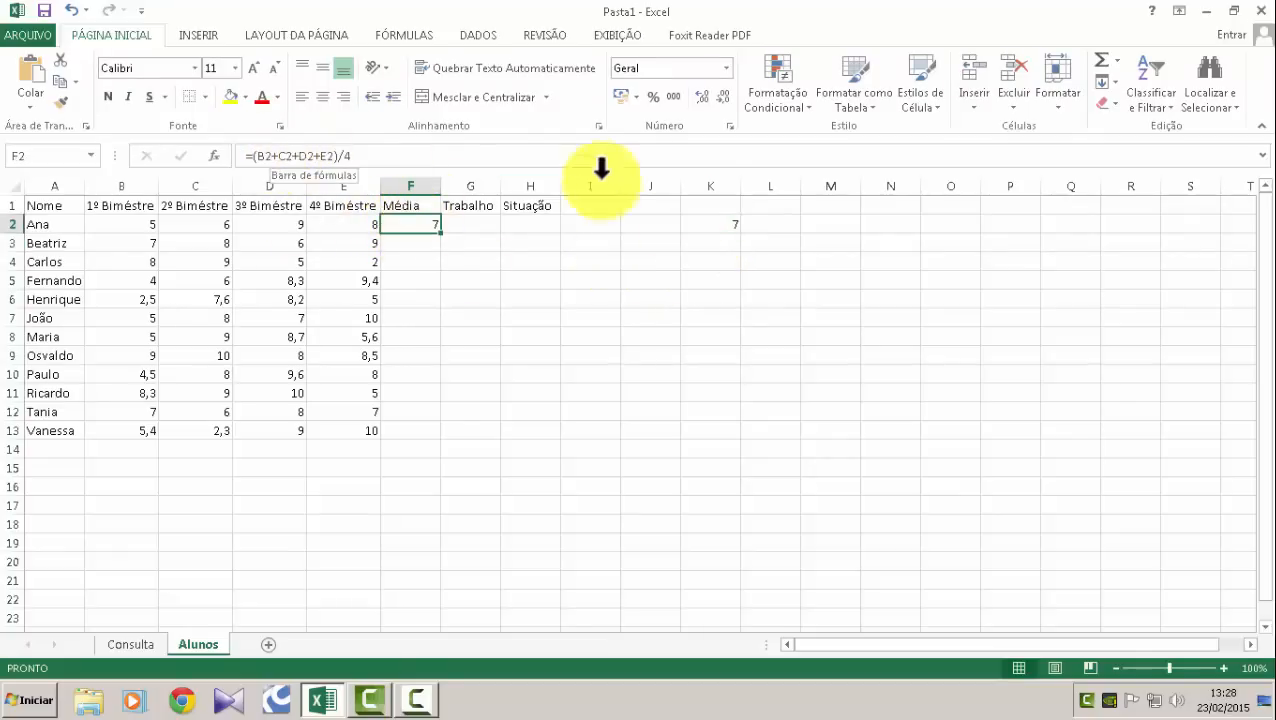
click(718, 224)
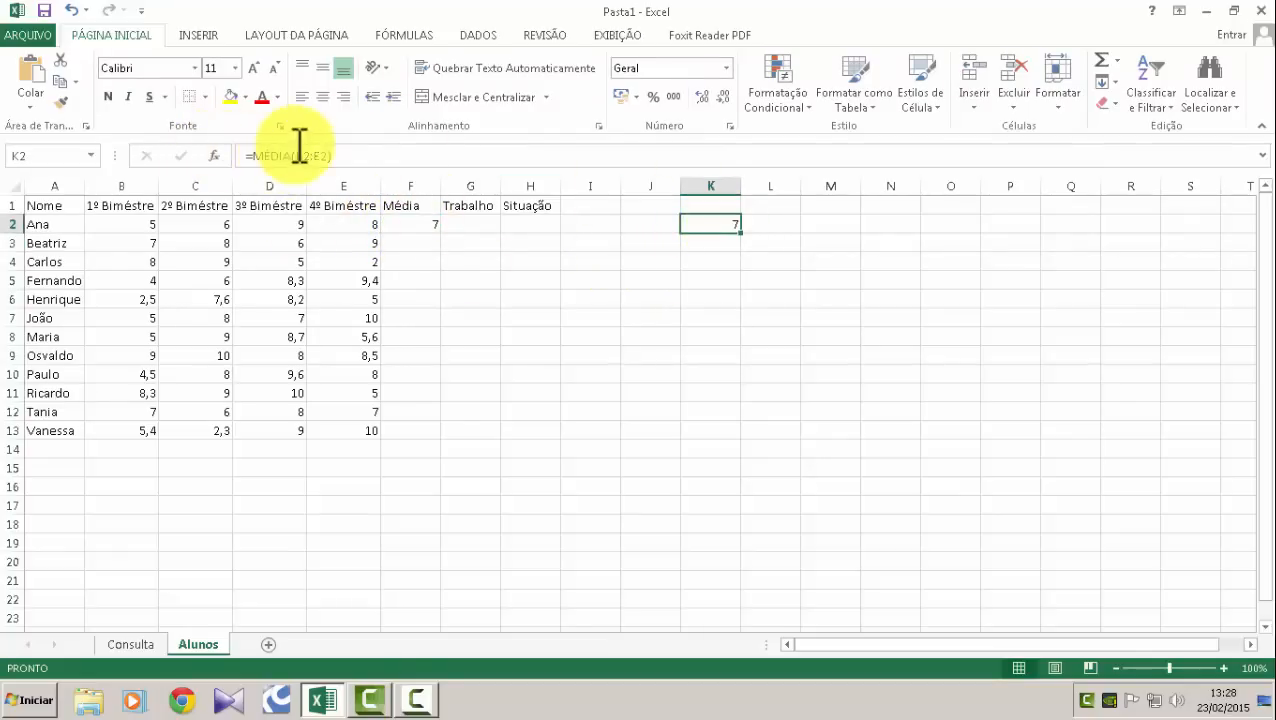
click(413, 224)
drag(258, 156, 368, 152)
click(711, 226)
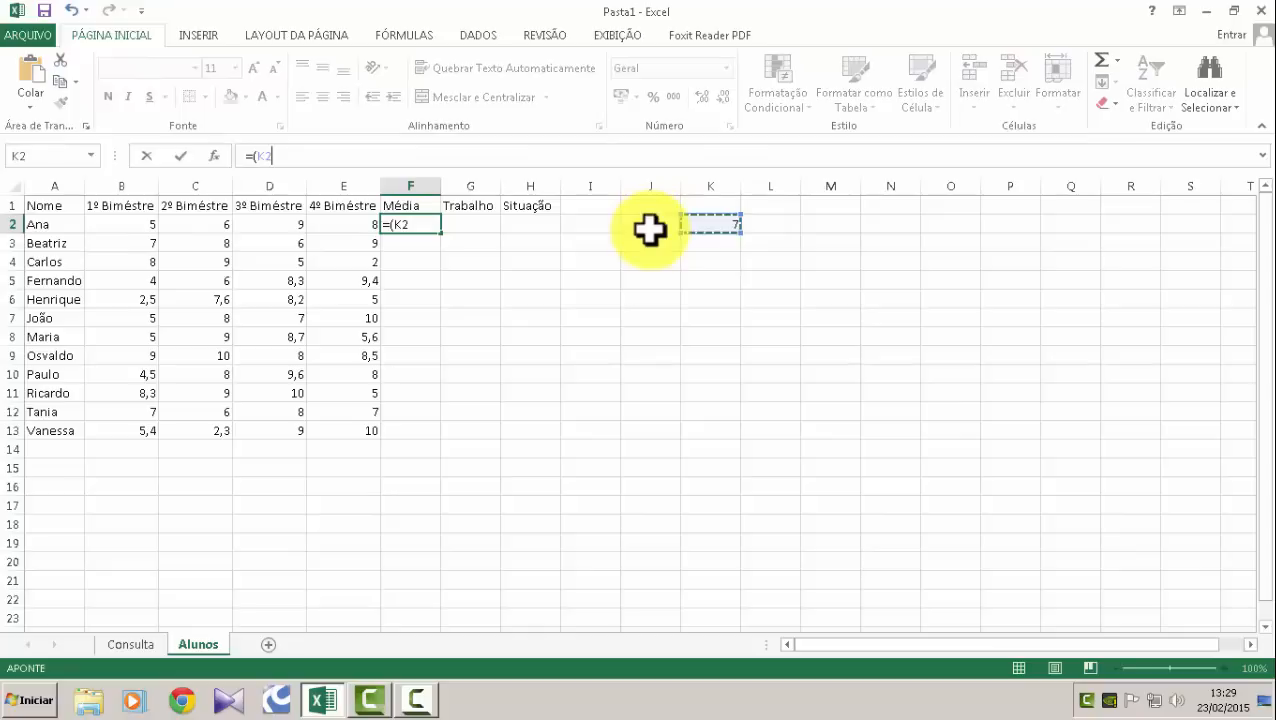
key(Escape)
click(690, 280)
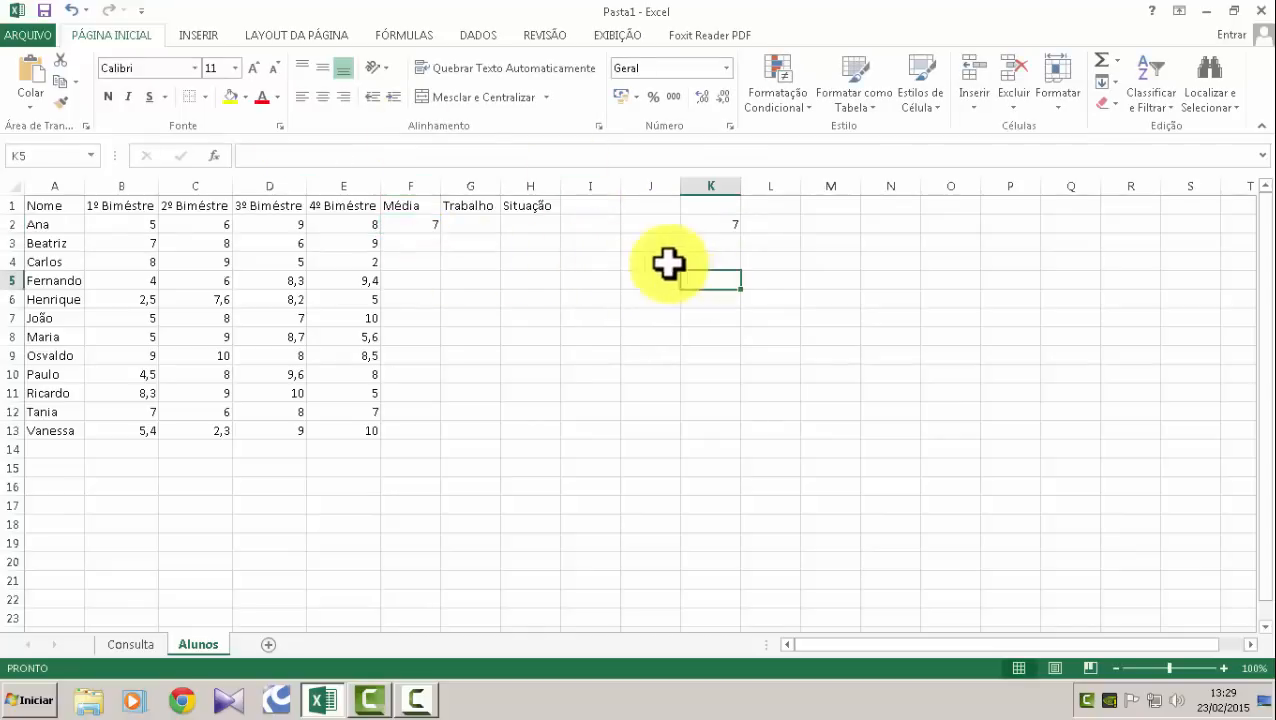
click(411, 226)
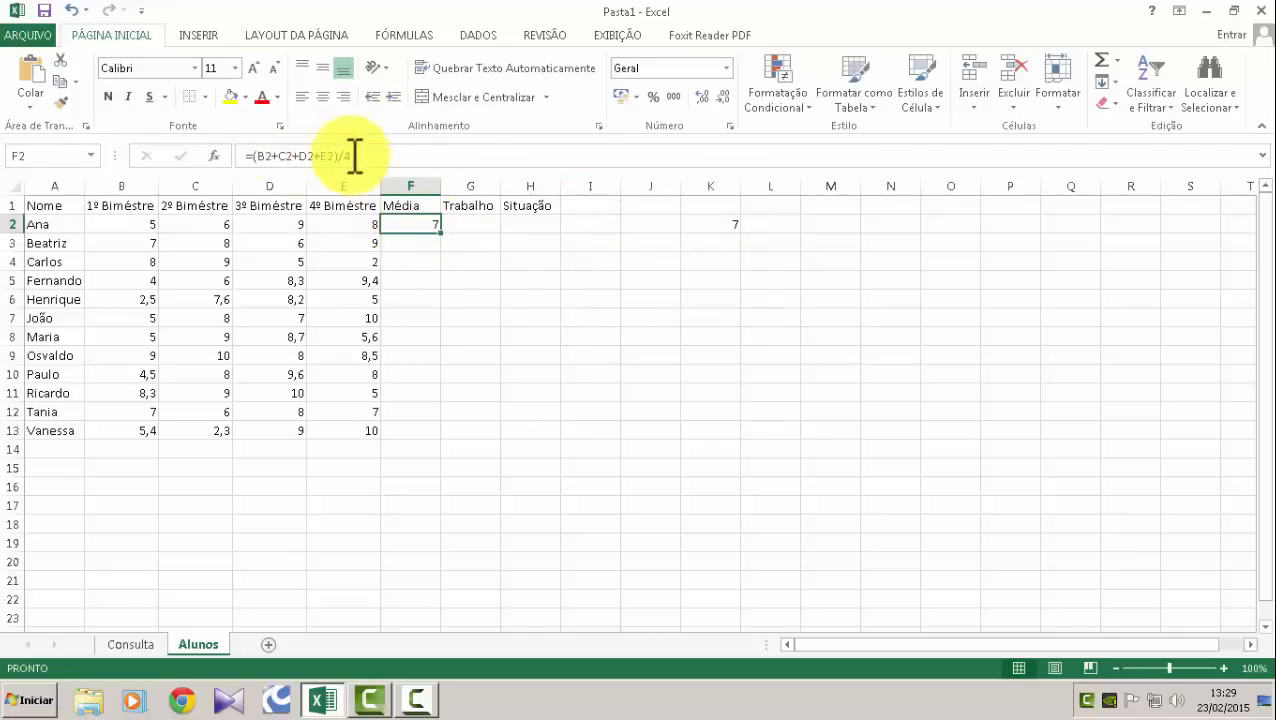
click(706, 227)
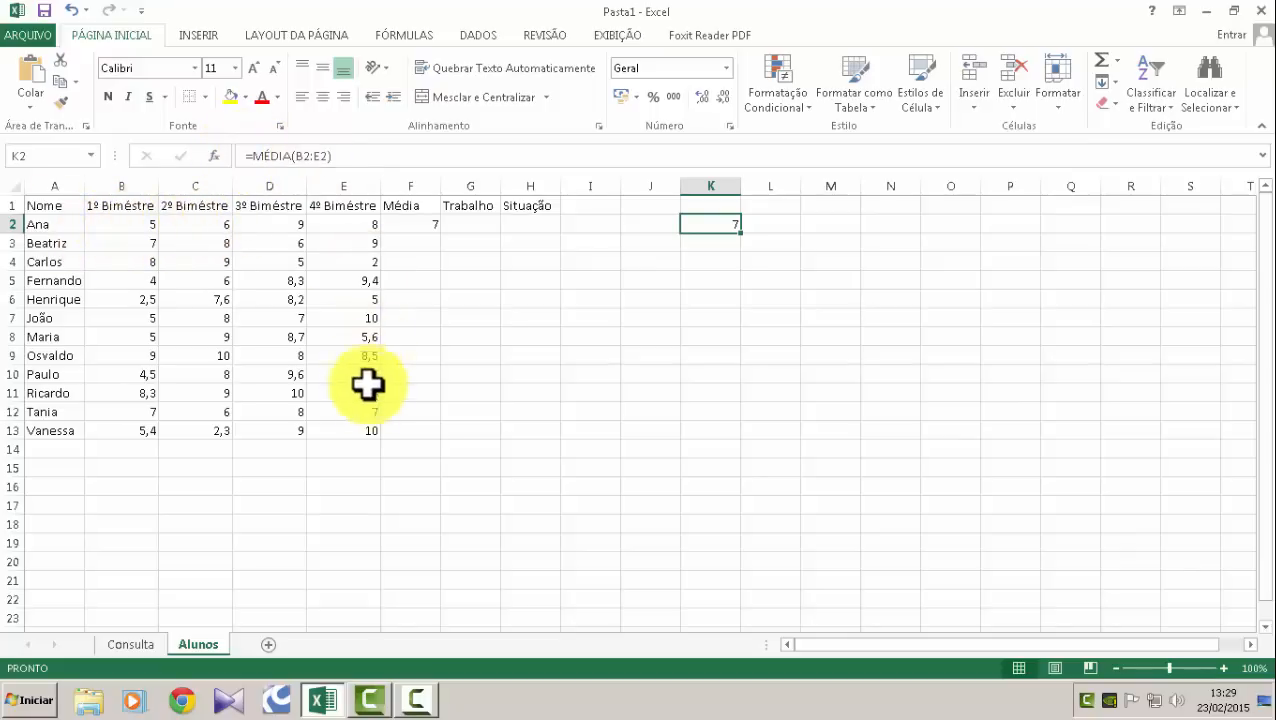
Examine the full grade range B2:E13 against the two alternative average formulas in F2 and K2.
drag(114, 225, 292, 337)
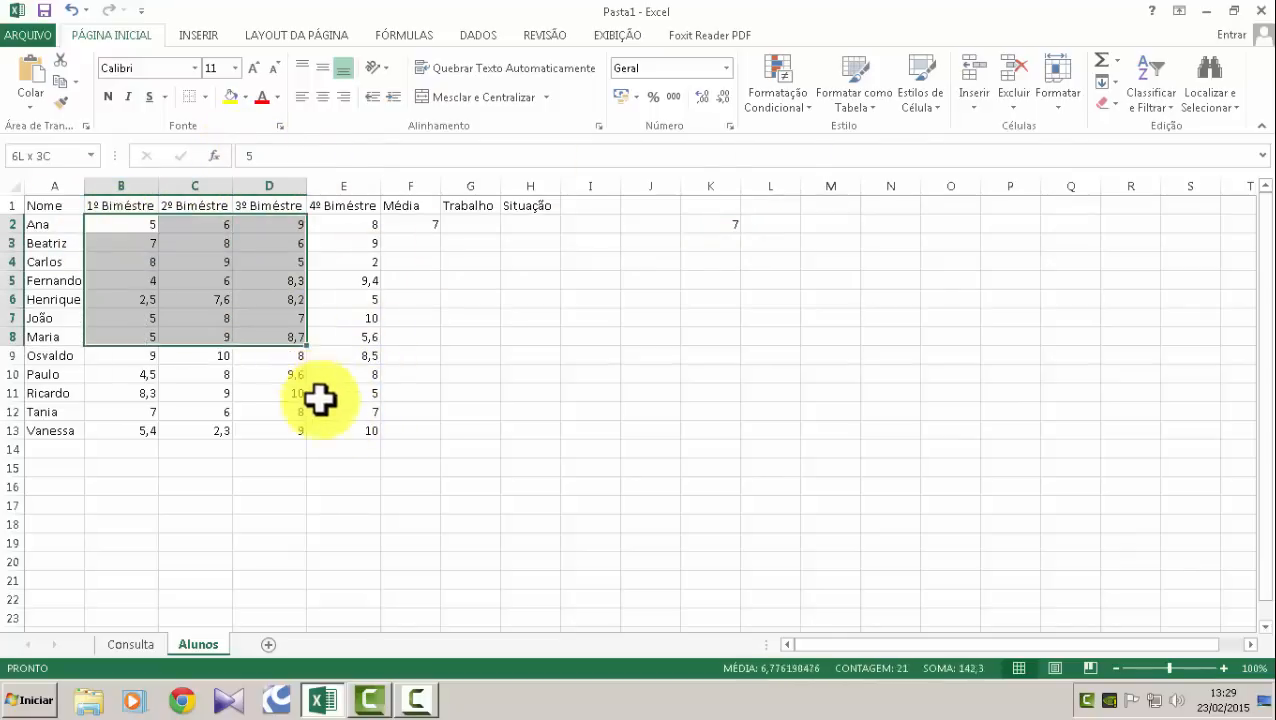
drag(320, 399, 350, 433)
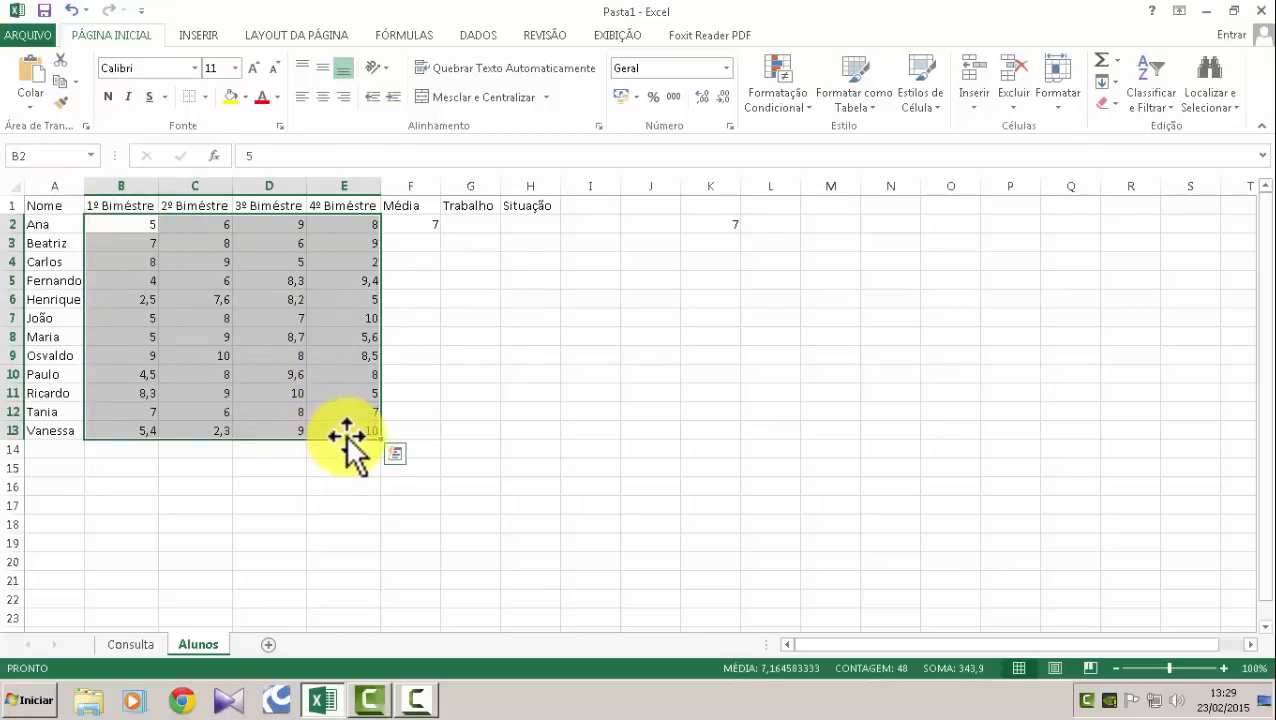
click(720, 227)
click(423, 223)
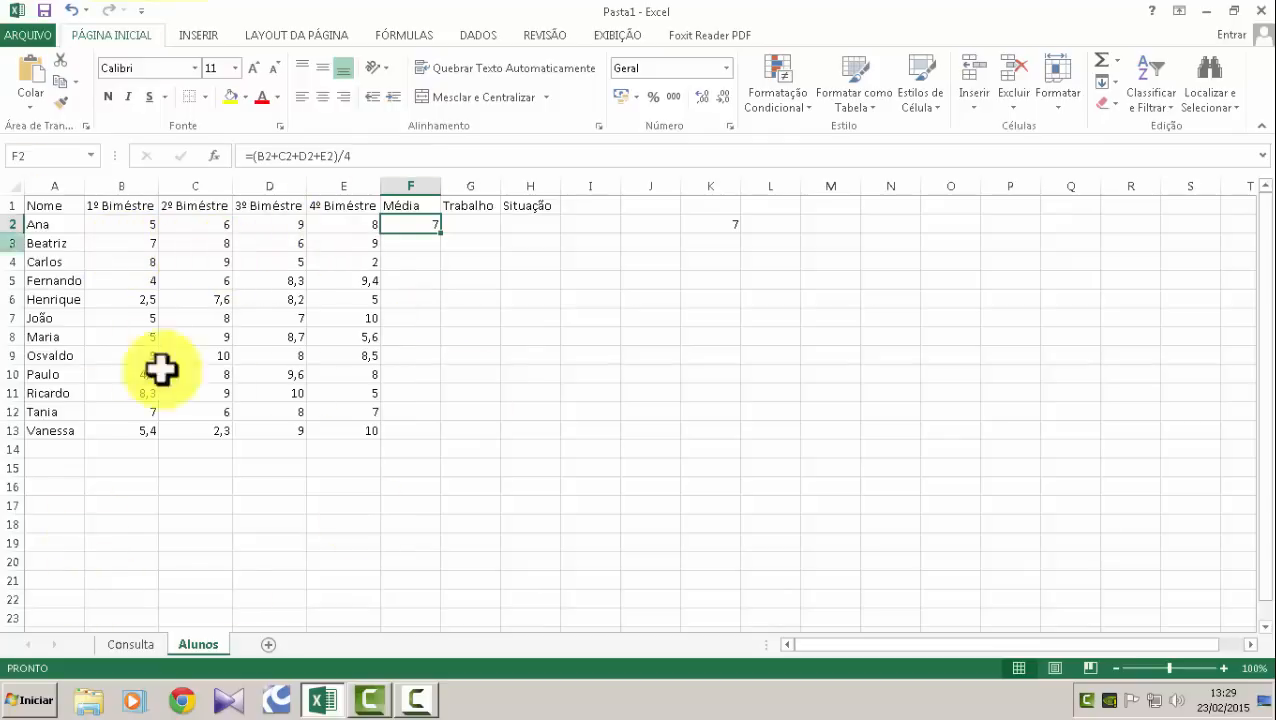
click(139, 226)
drag(139, 226, 350, 432)
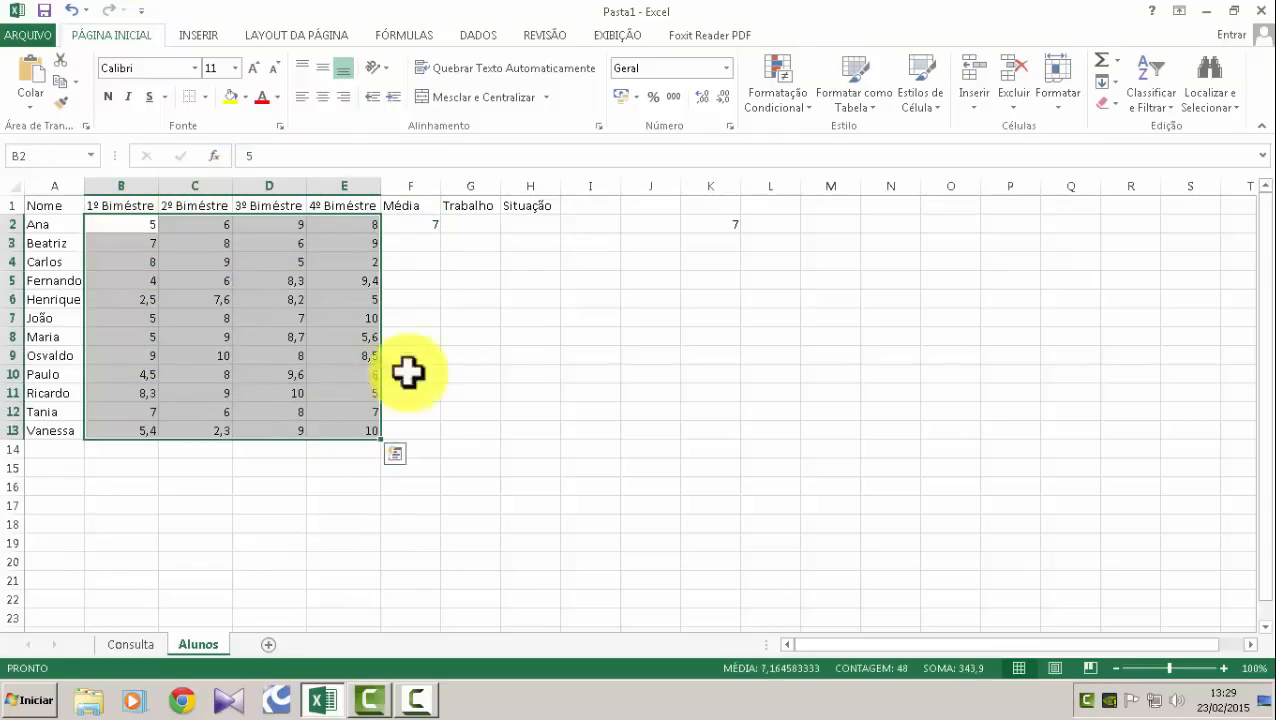
click(427, 228)
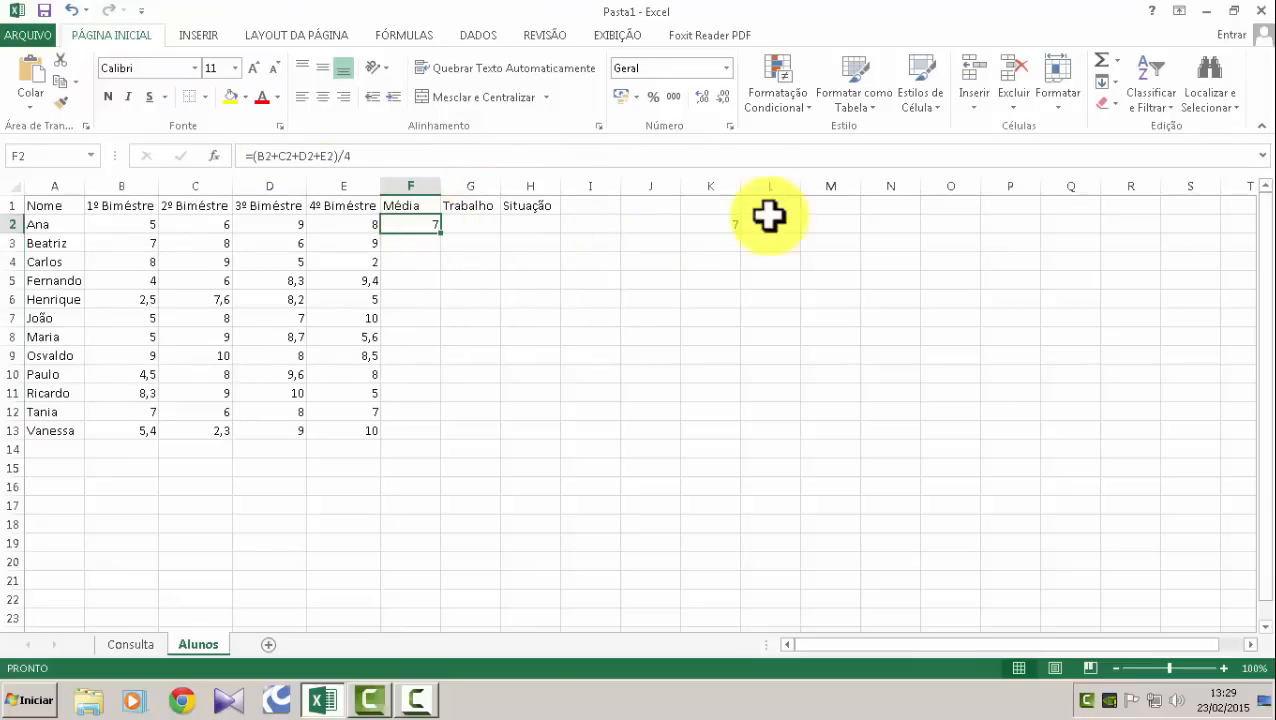
click(716, 228)
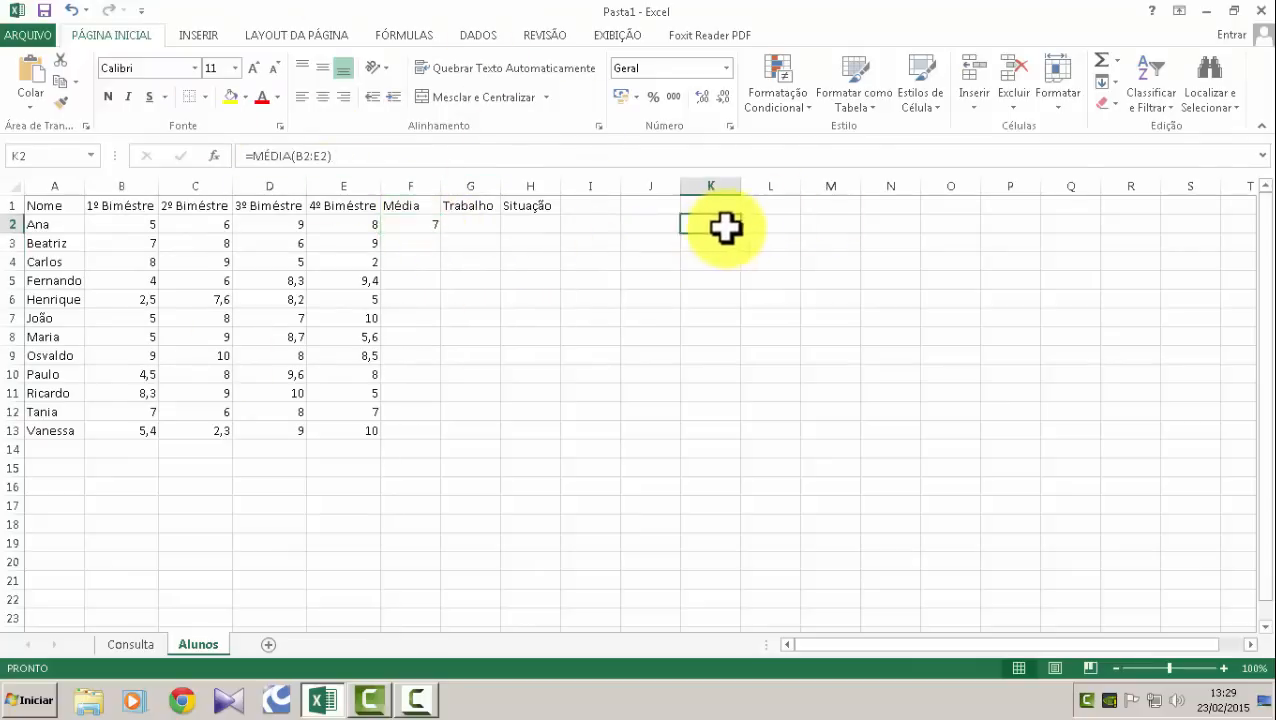
Clear the average formulas from cells F2 and K2.
click(411, 227)
key(Delete)
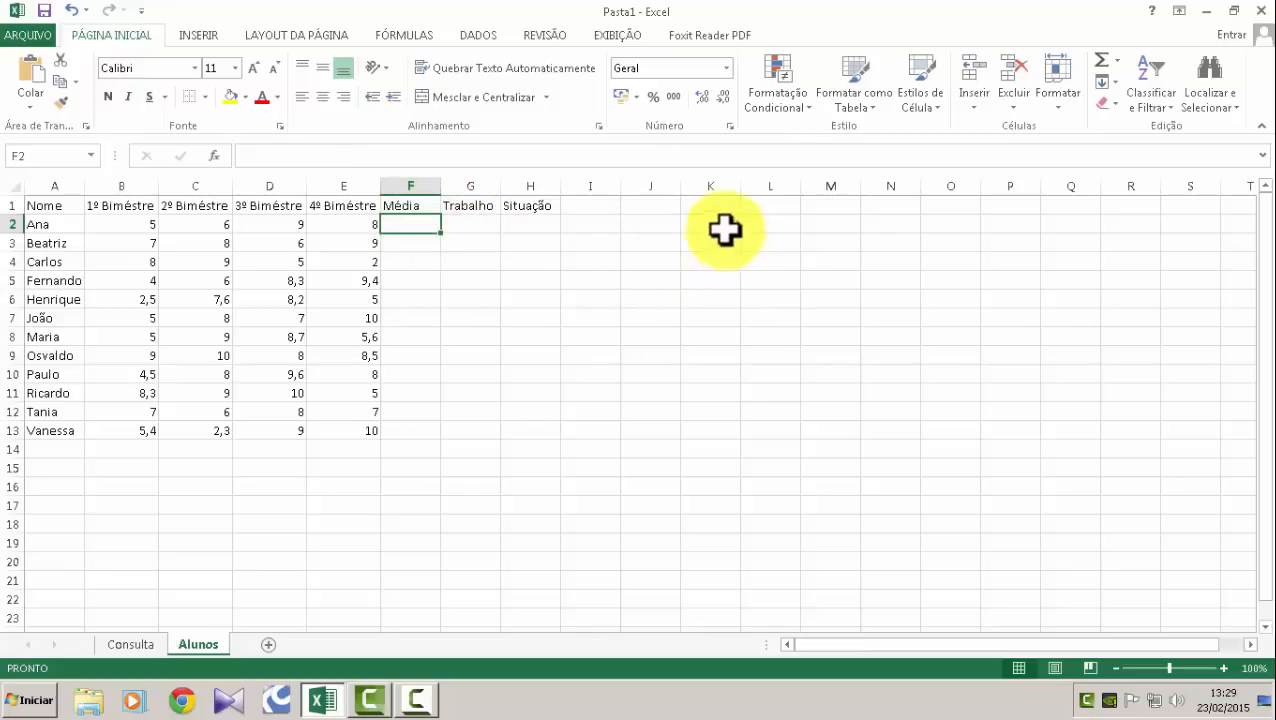
click(723, 230)
key(Delete)
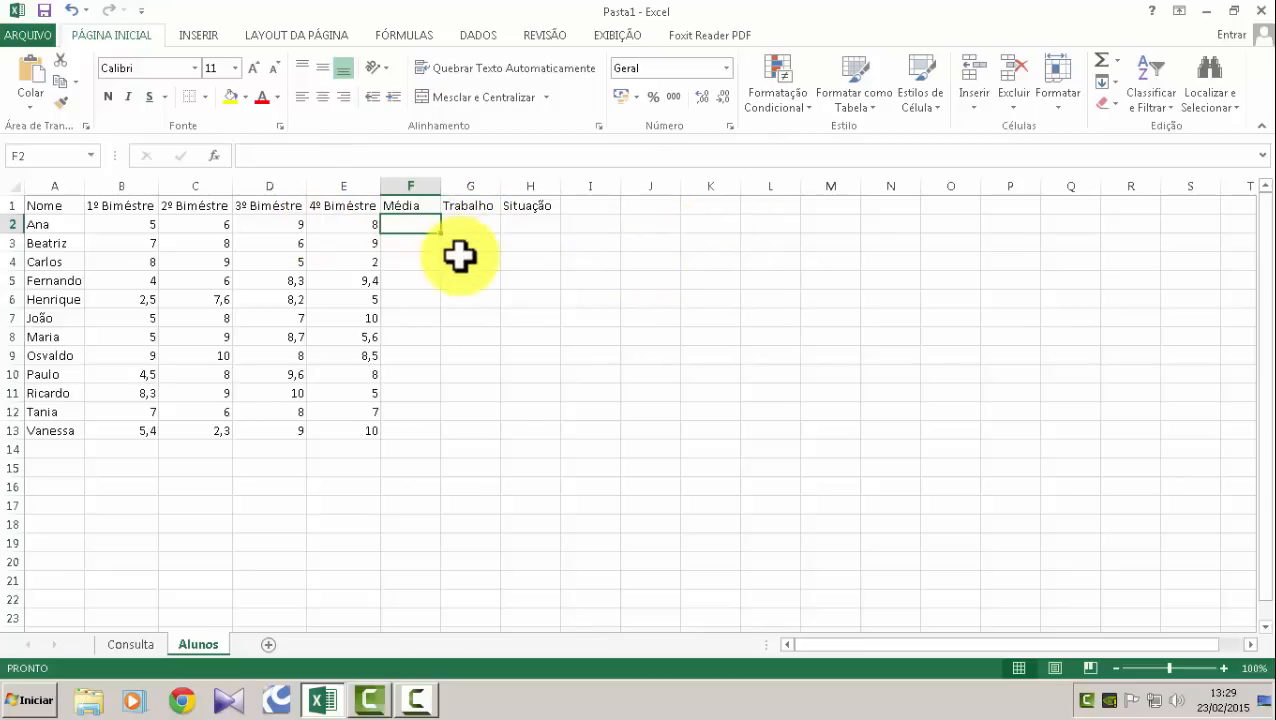
Calculate the first student's average in F2 with the formula =media(B2:E2).
text(=)
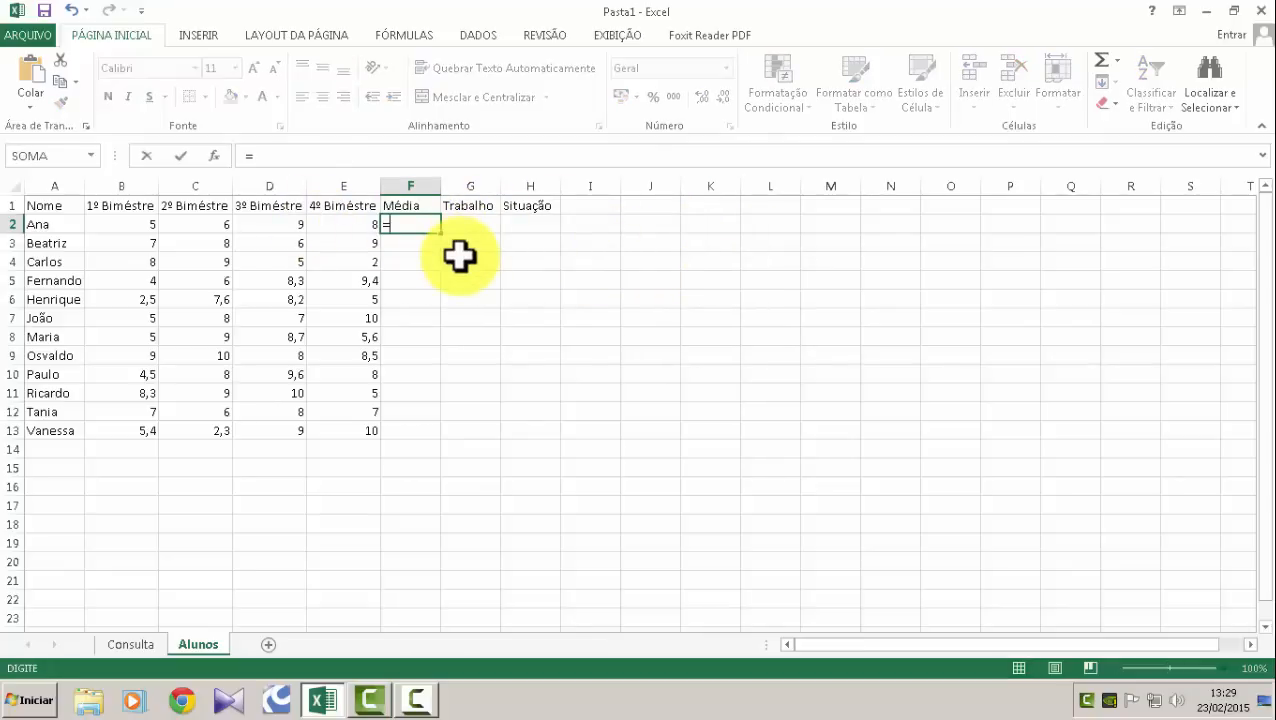
text(media()
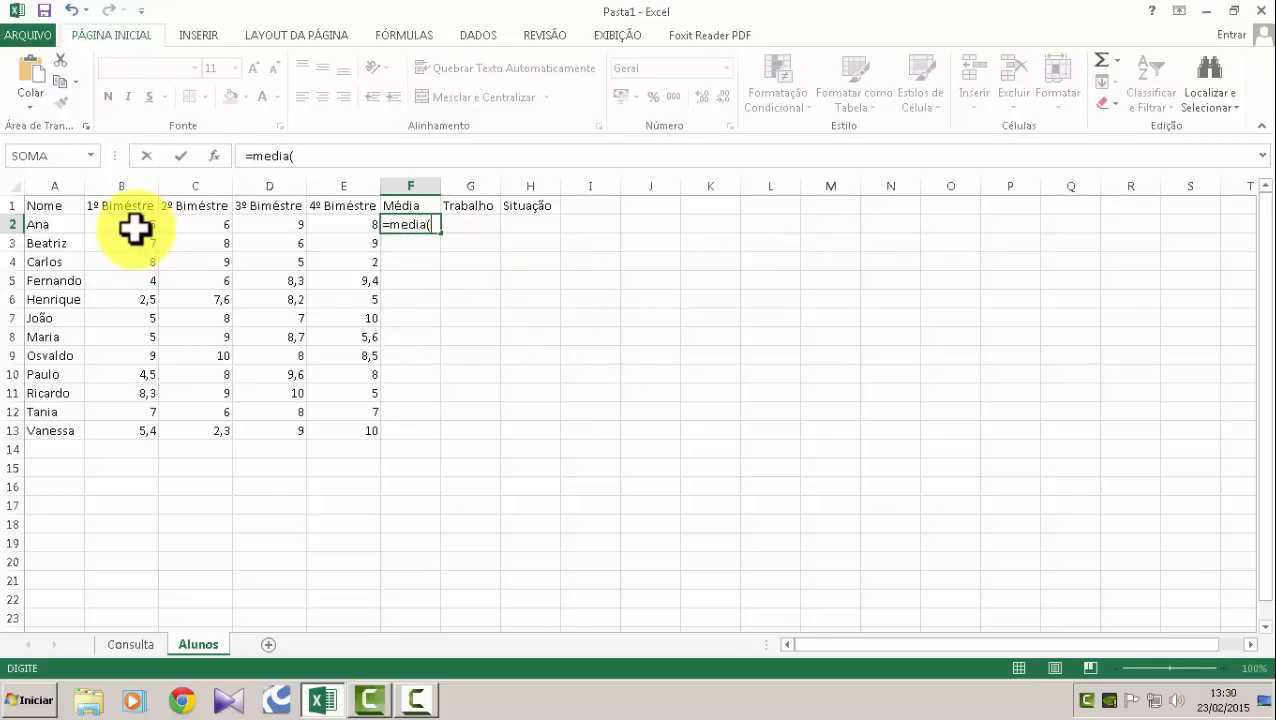
drag(133, 229, 333, 228)
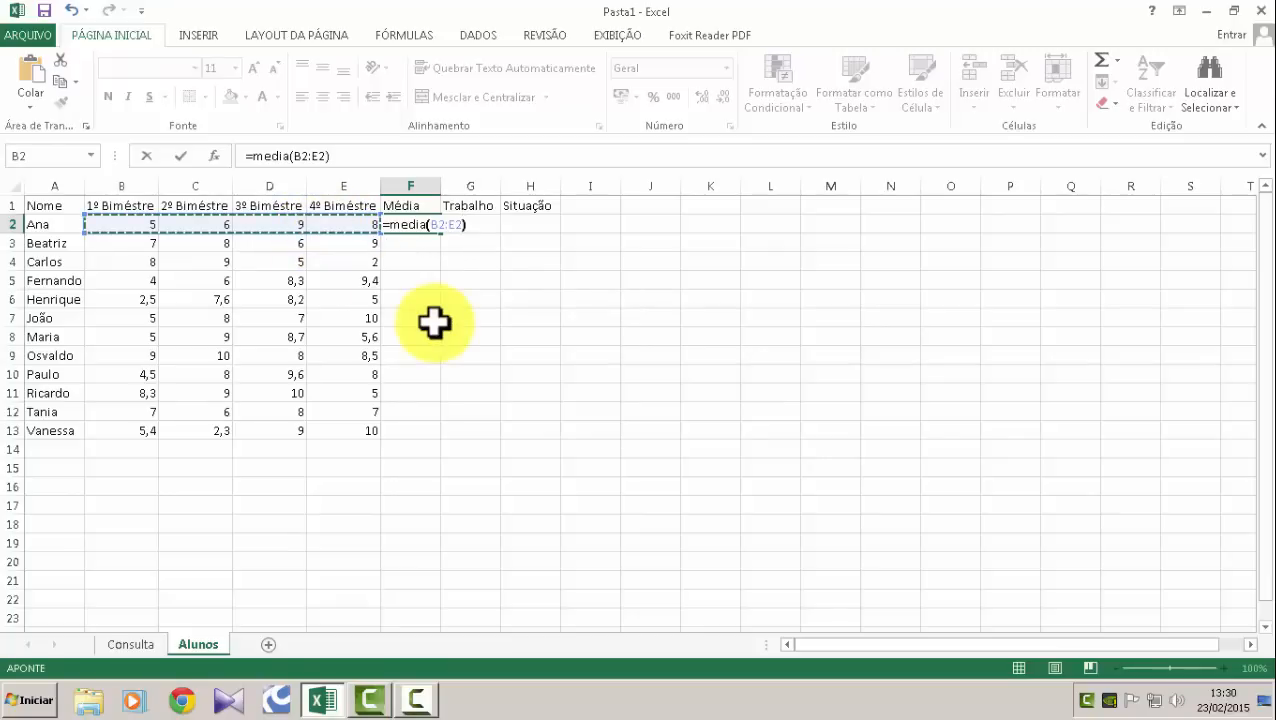
text())
key(Return)
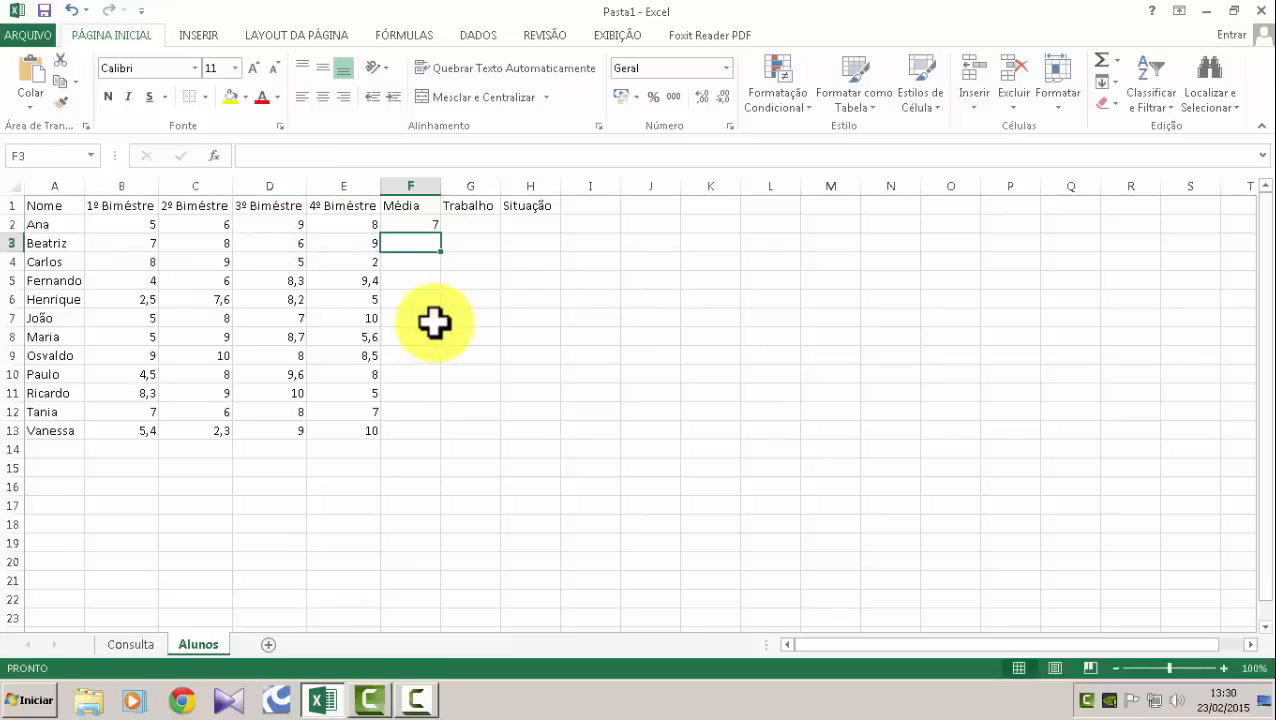
Fill the average formula from F2 down the Média column through F13 for all students.
click(404, 223)
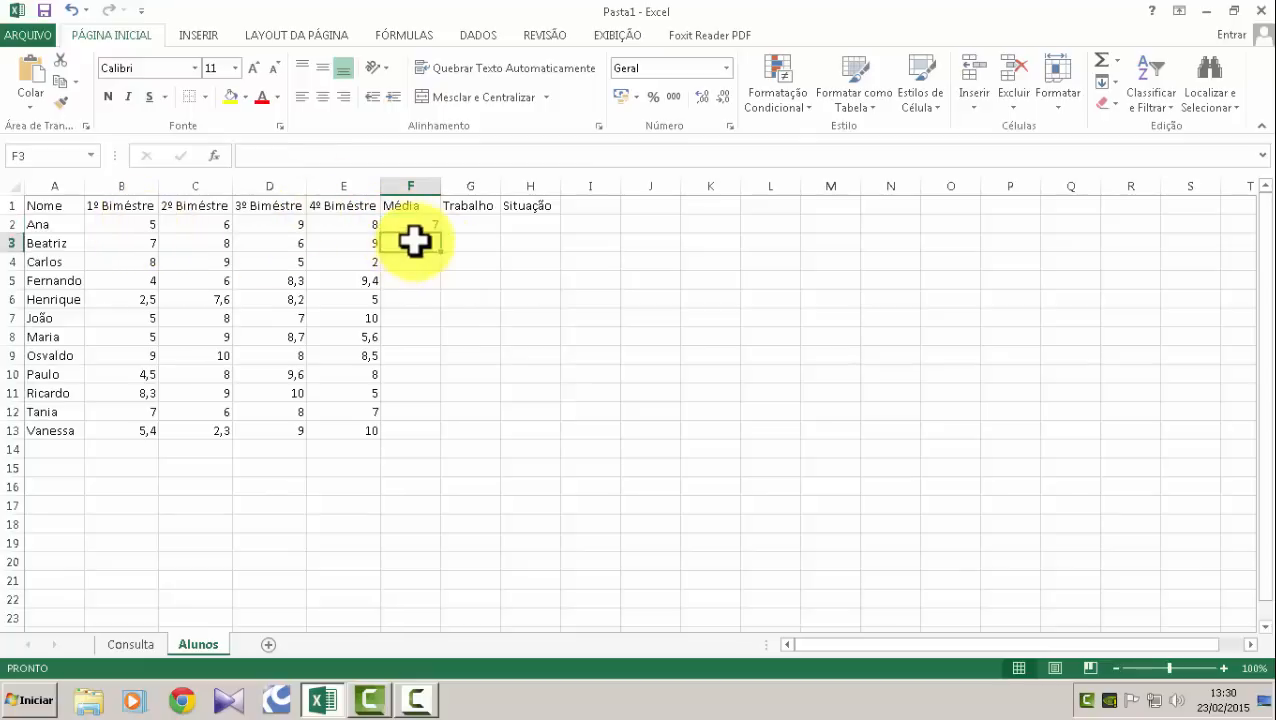
click(412, 246)
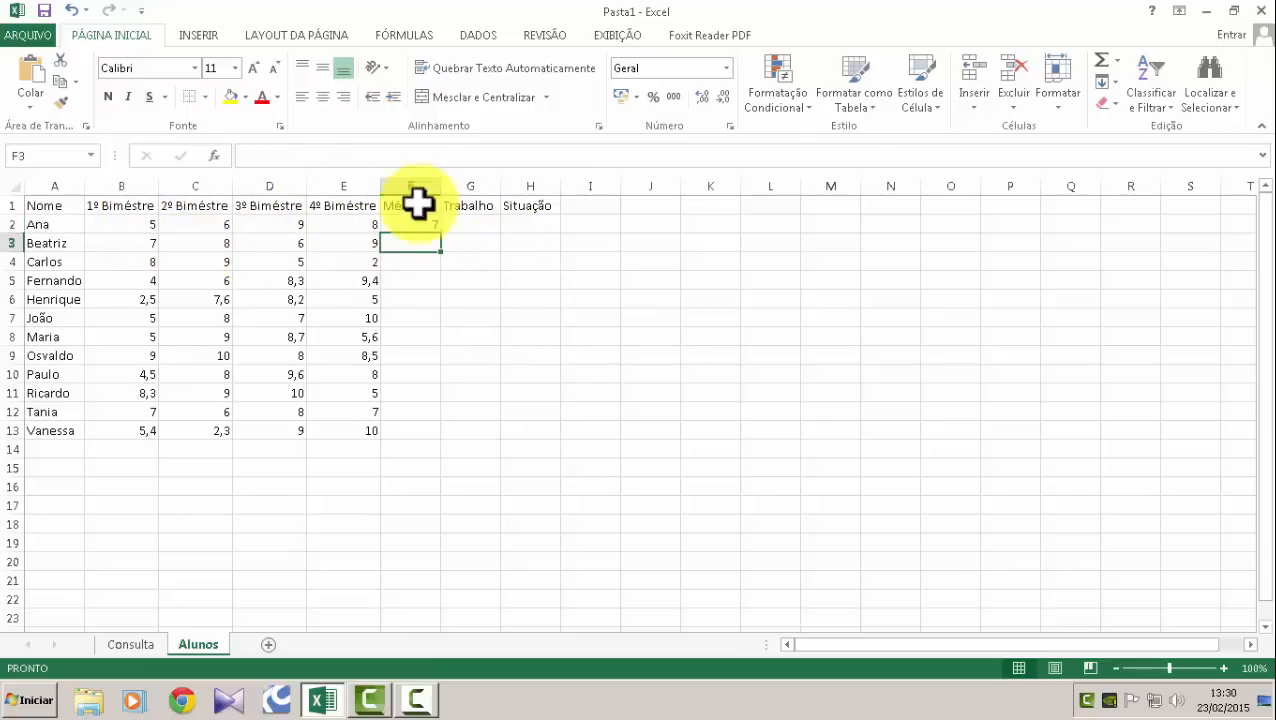
click(422, 228)
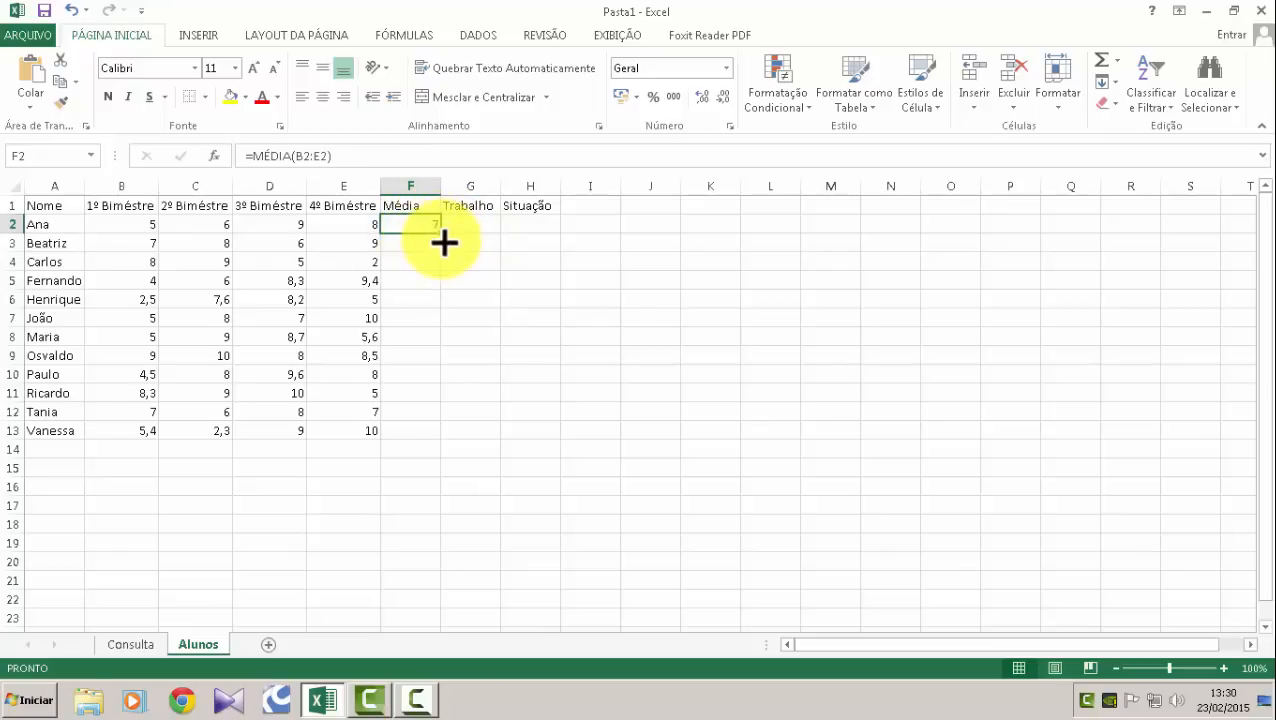
drag(440, 233, 447, 445)
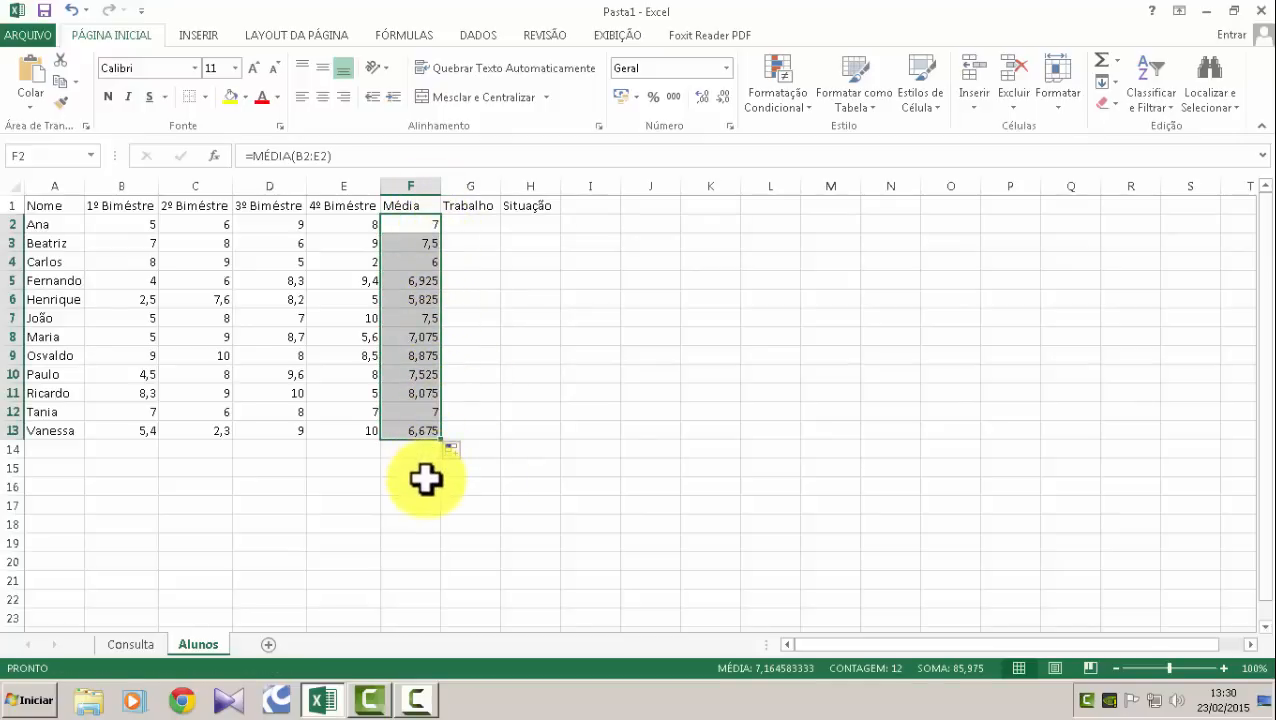
Check the row references of the copied average formulas in the Média column against the original in F2.
click(424, 246)
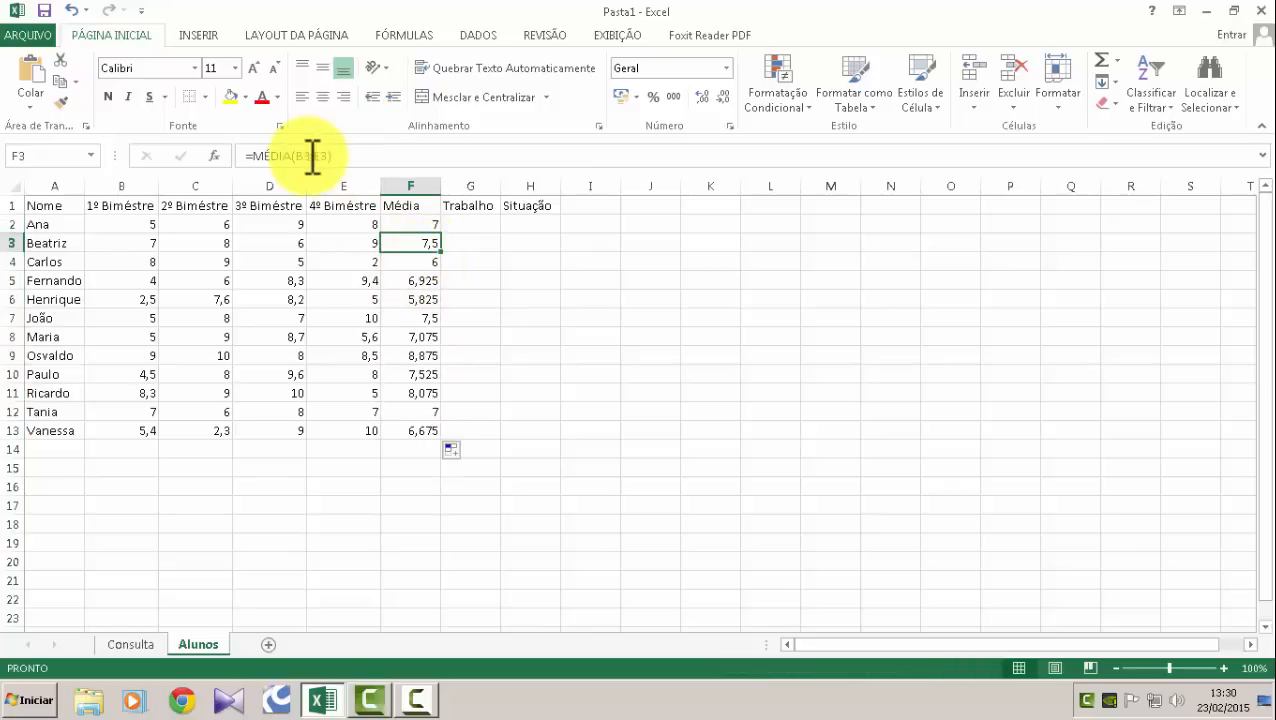
click(431, 261)
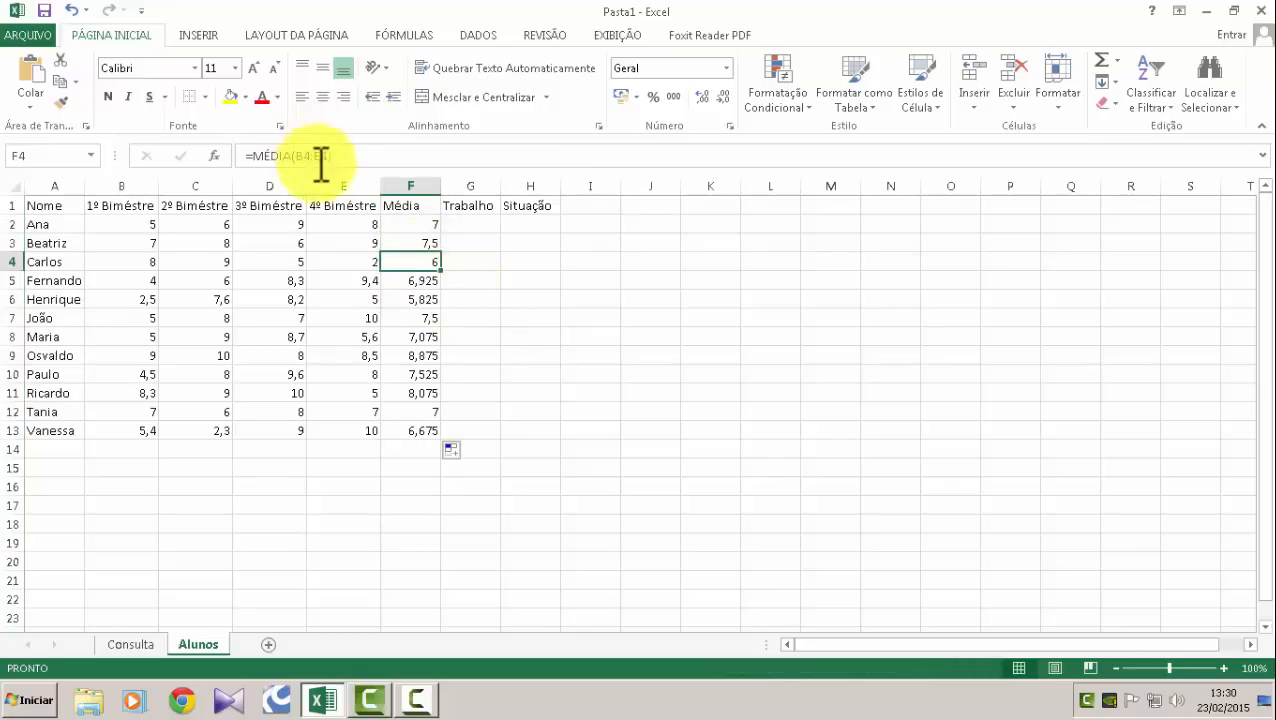
click(414, 285)
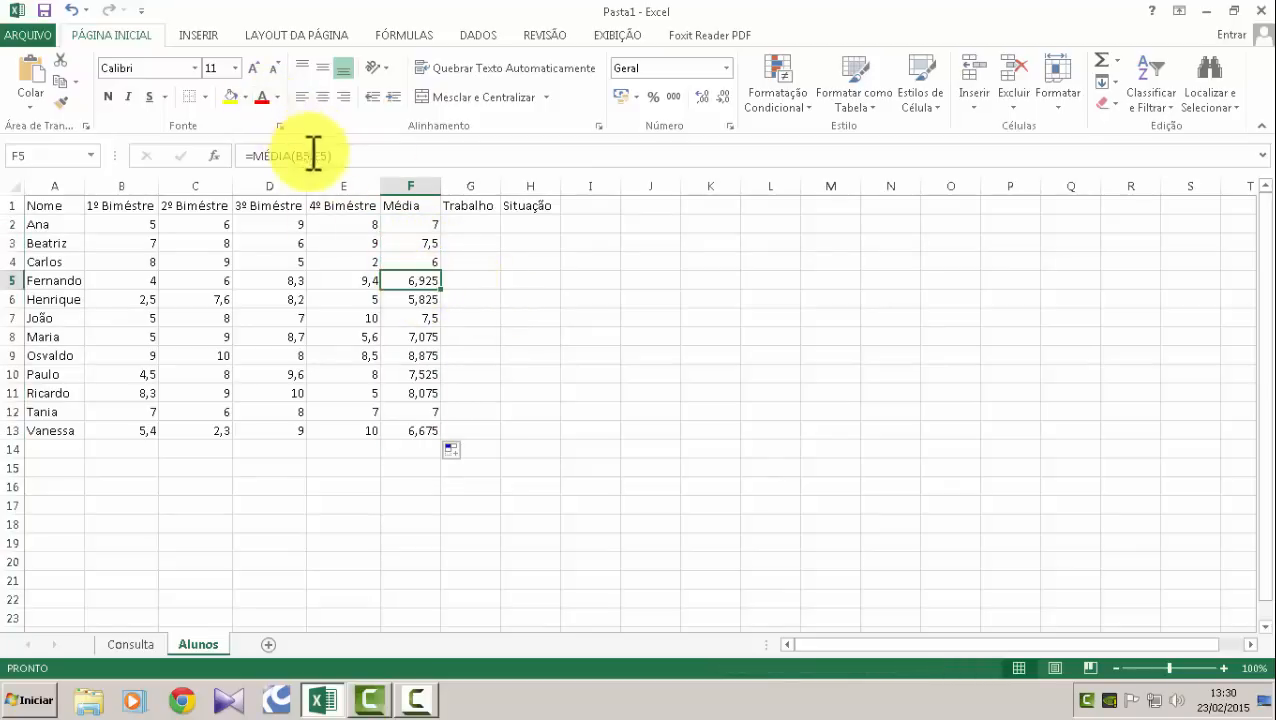
click(418, 311)
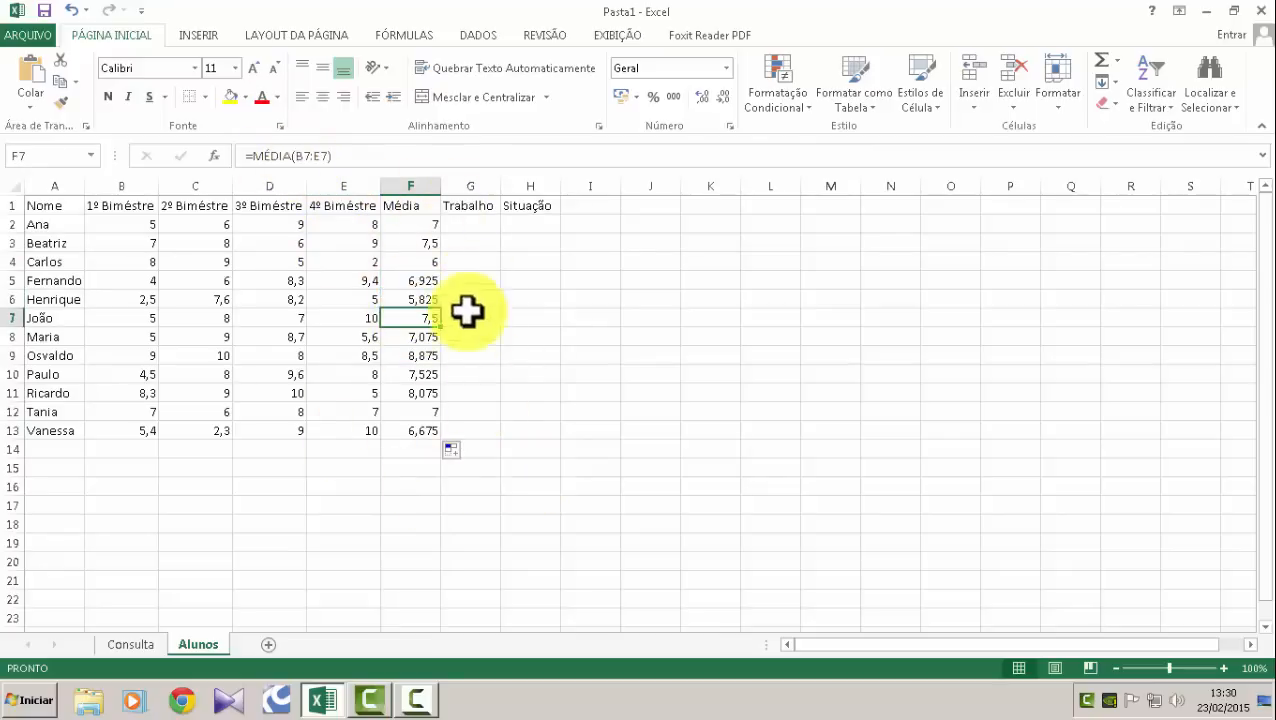
click(427, 229)
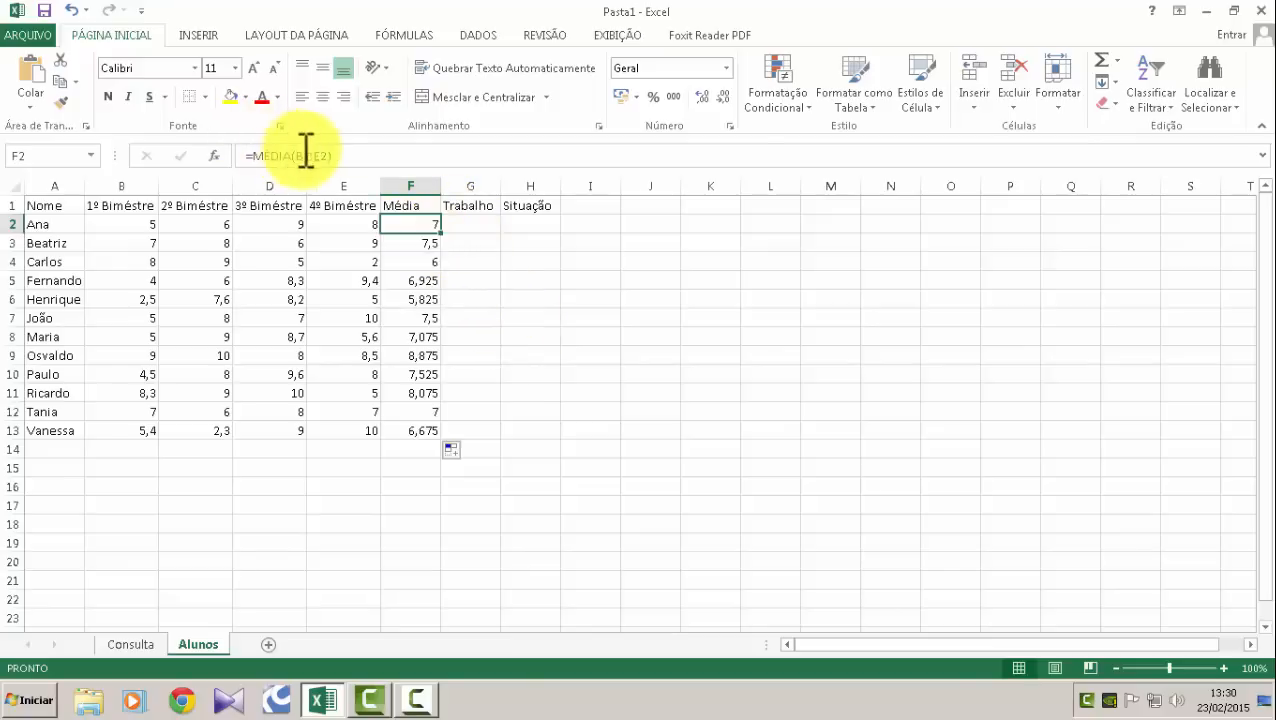
Clear the averages in F3:F13 and refill them down the Média column from the formula in F2.
drag(418, 245, 420, 432)
key(Delete)
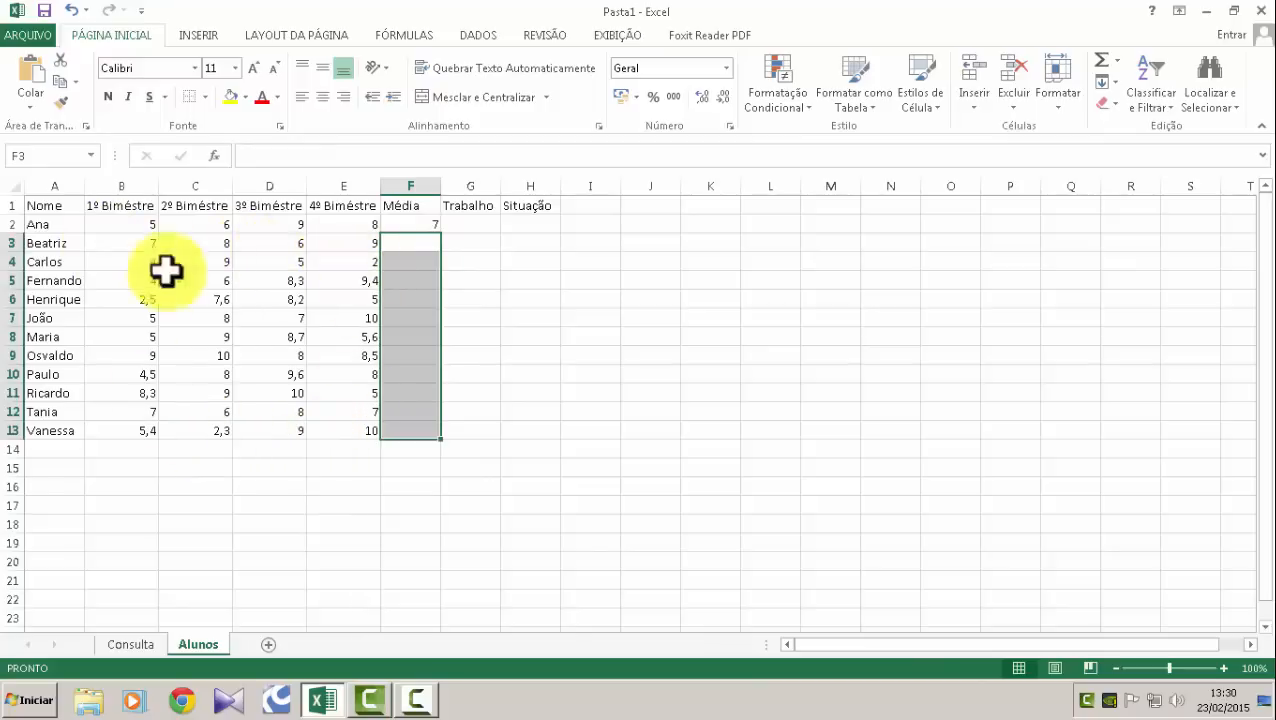
click(426, 225)
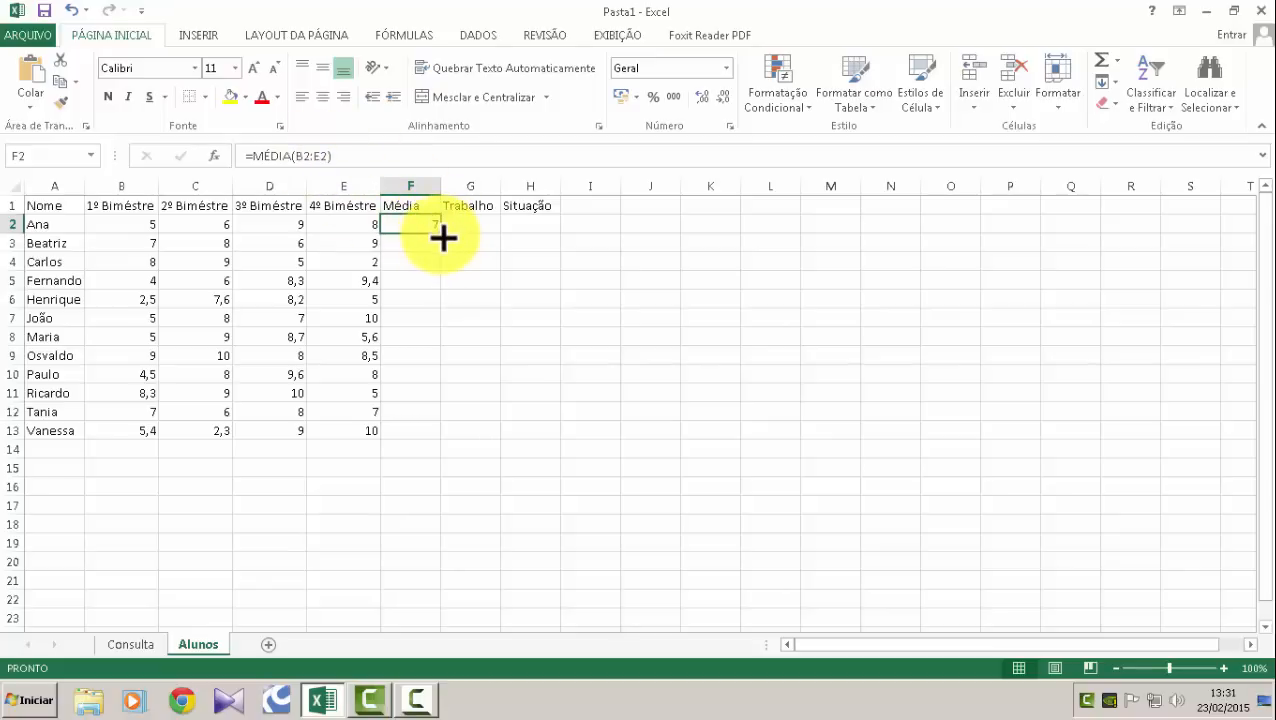
double_click(441, 234)
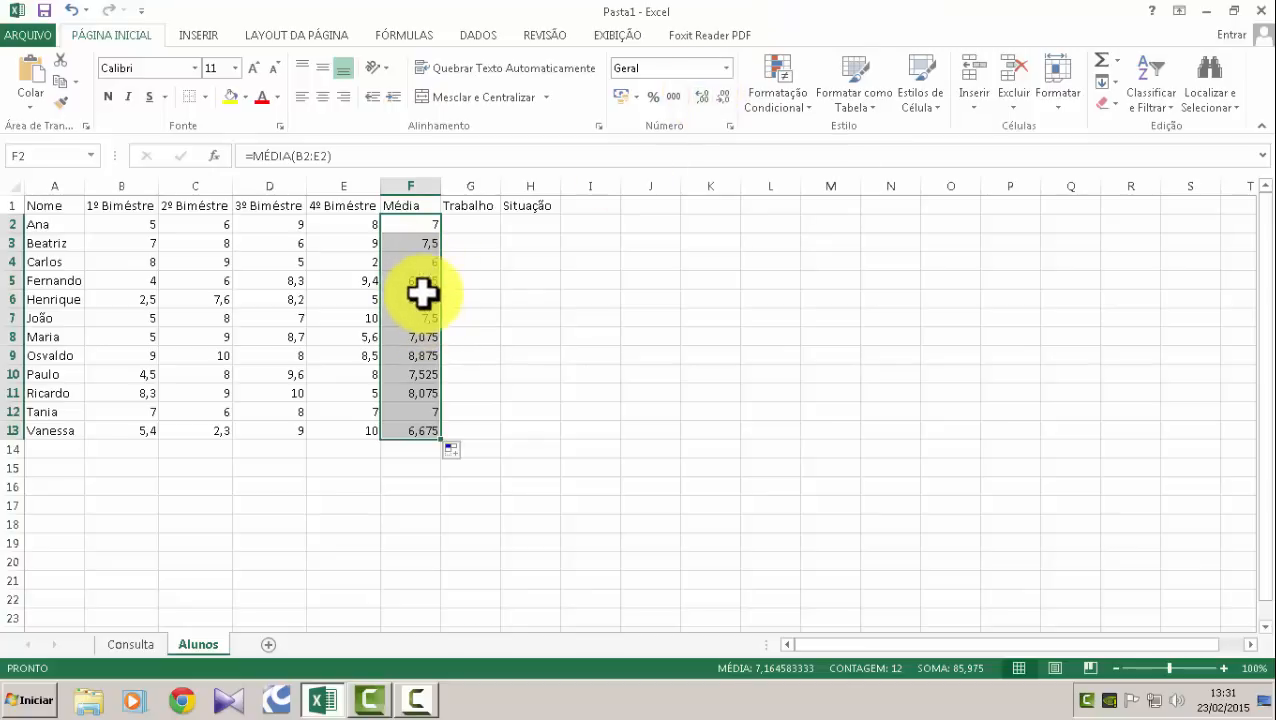
Format the averages in F2:F13 to show one decimal place.
click(723, 97)
click(723, 97)
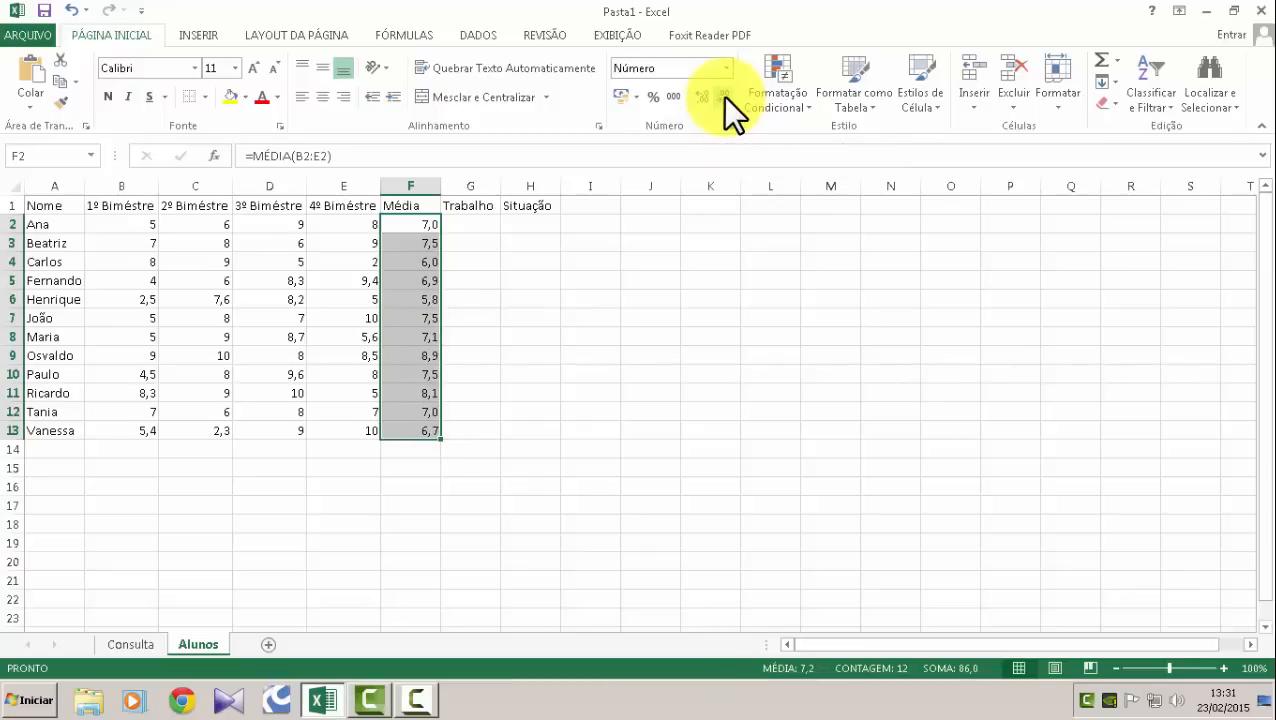
click(434, 282)
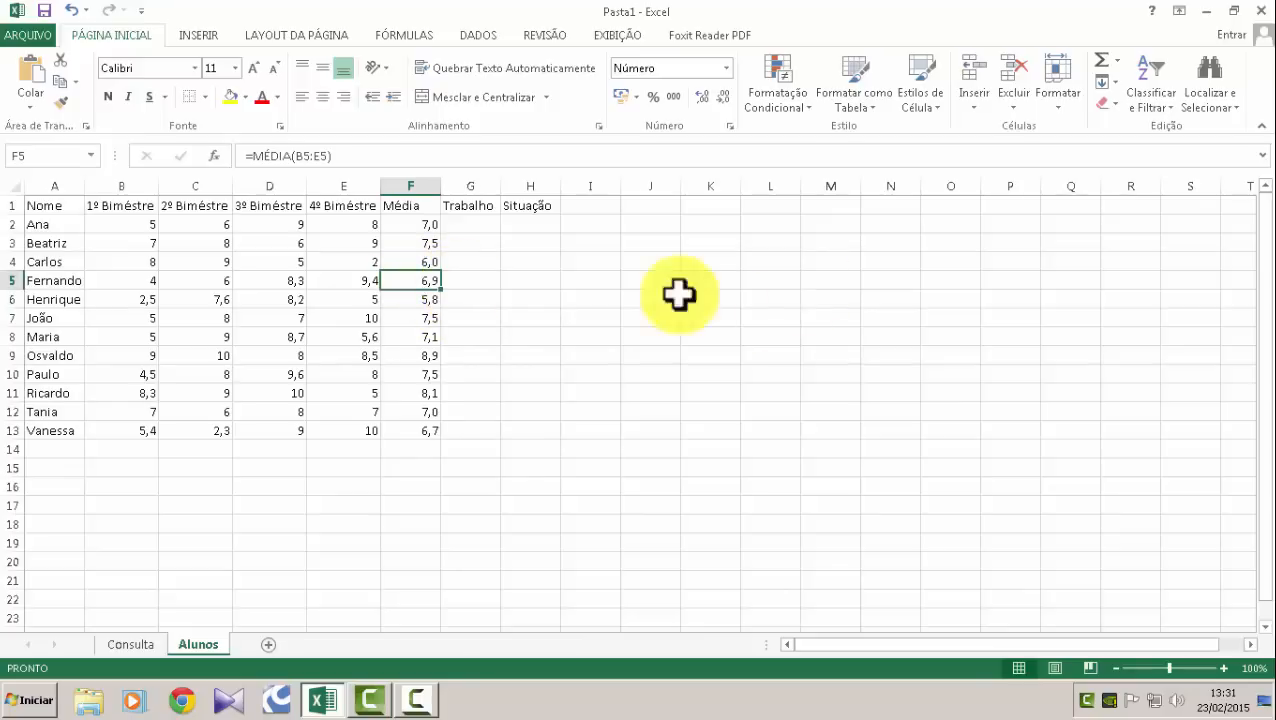
Review the averages and their formulas up and down the Média column.
key(Down)
key(Down)
key(Down)
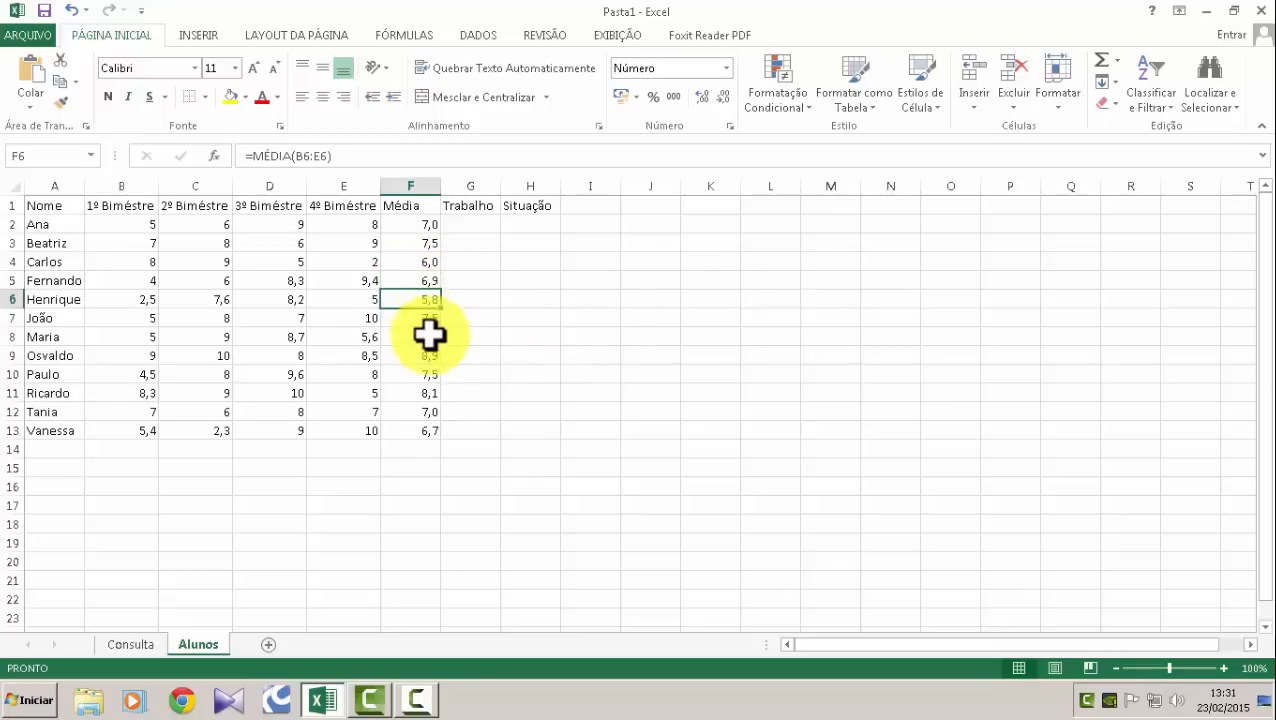
click(426, 369)
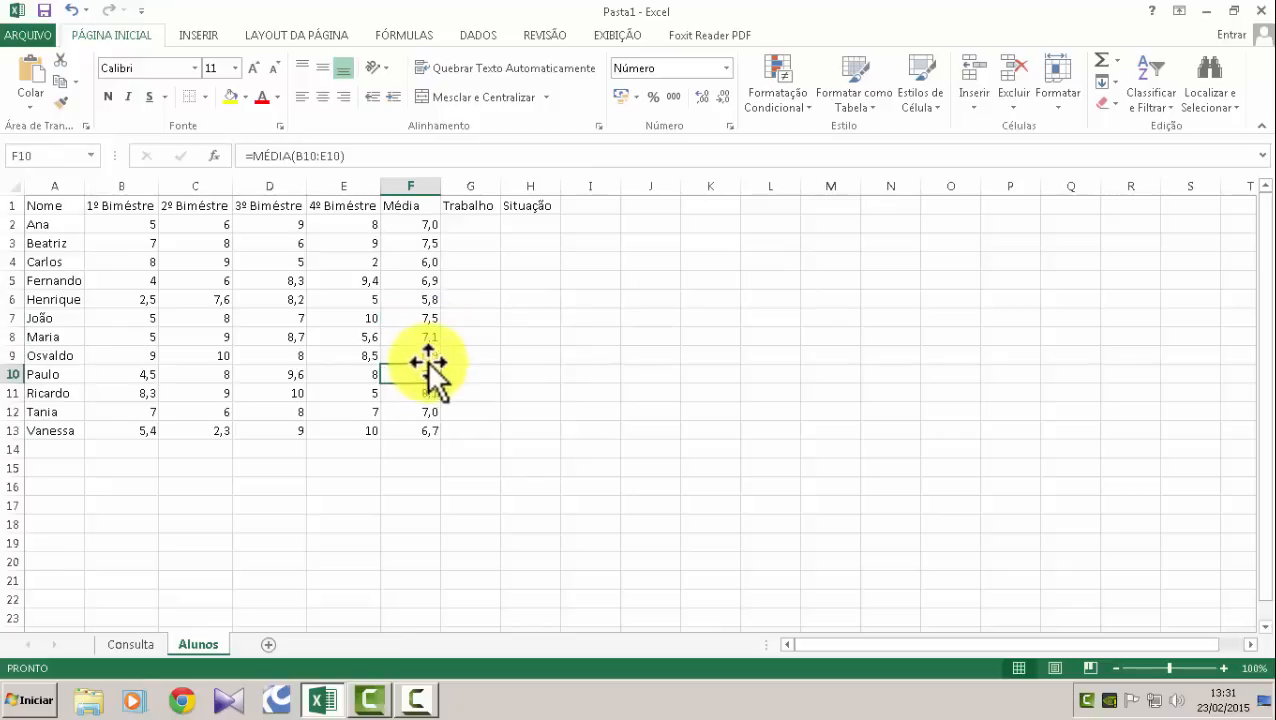
click(428, 358)
click(430, 380)
click(428, 396)
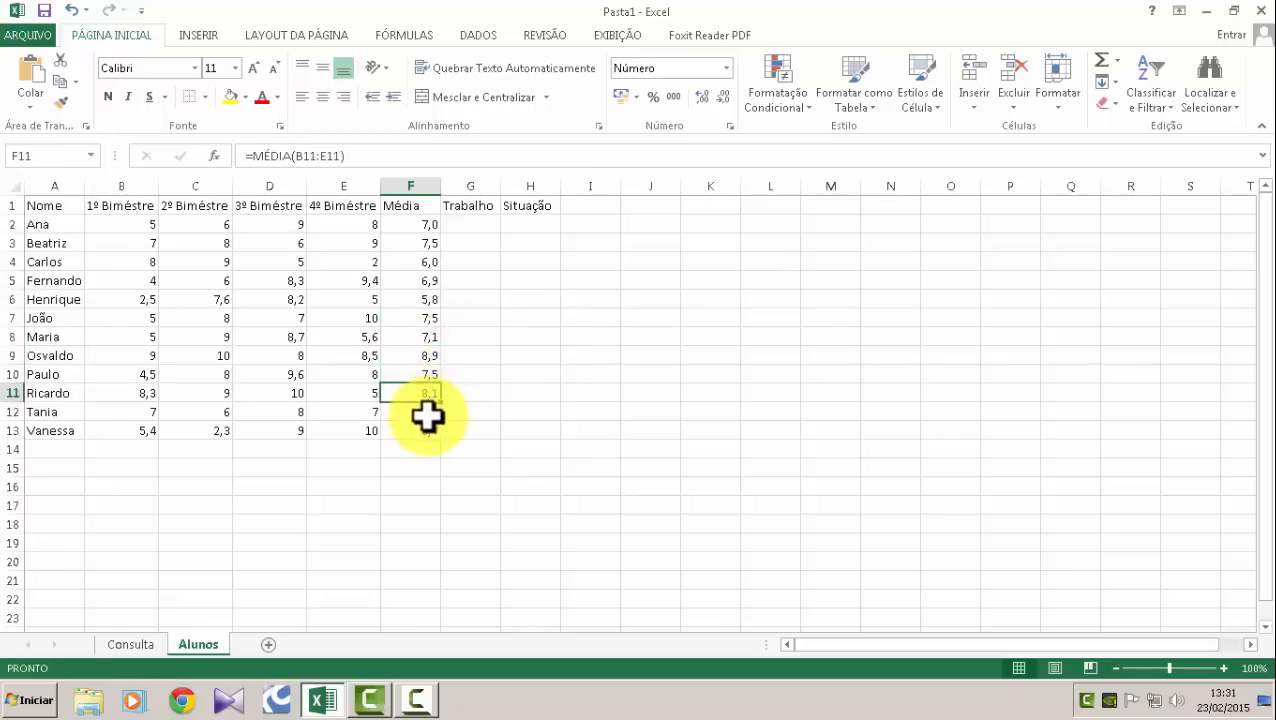
click(428, 413)
click(428, 430)
click(430, 412)
click(430, 393)
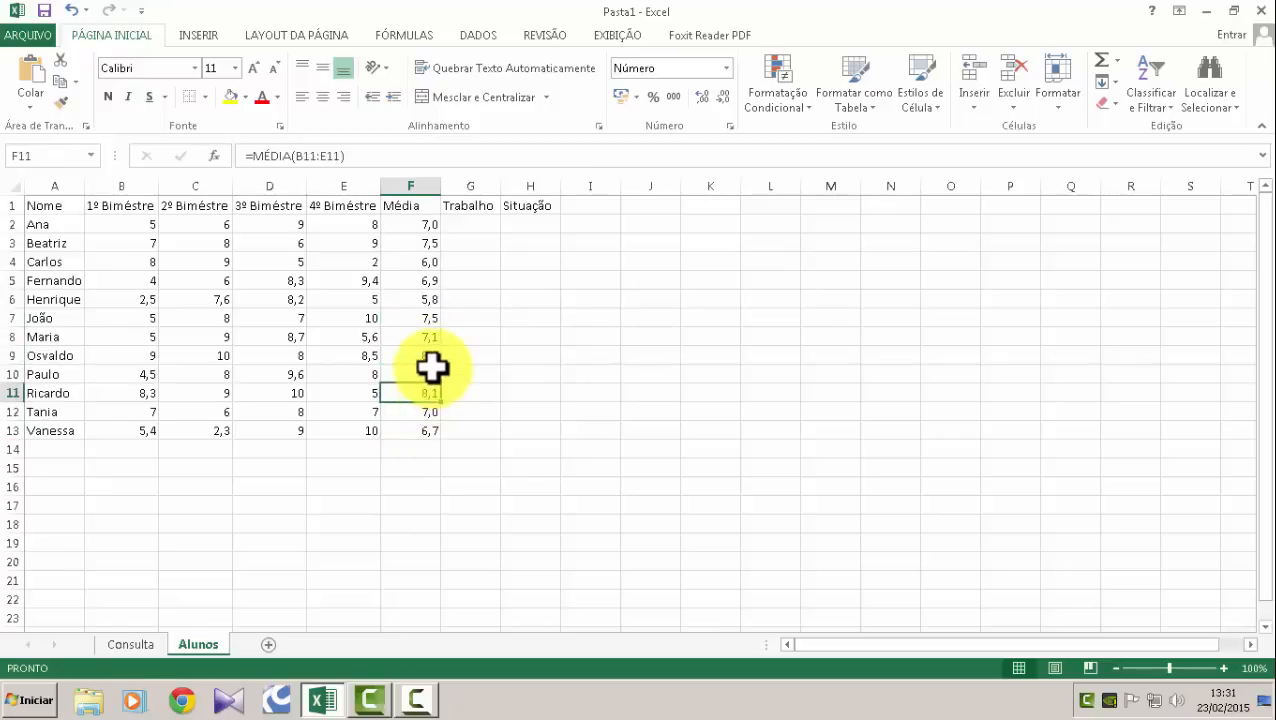
click(430, 374)
click(428, 281)
click(428, 243)
click(432, 224)
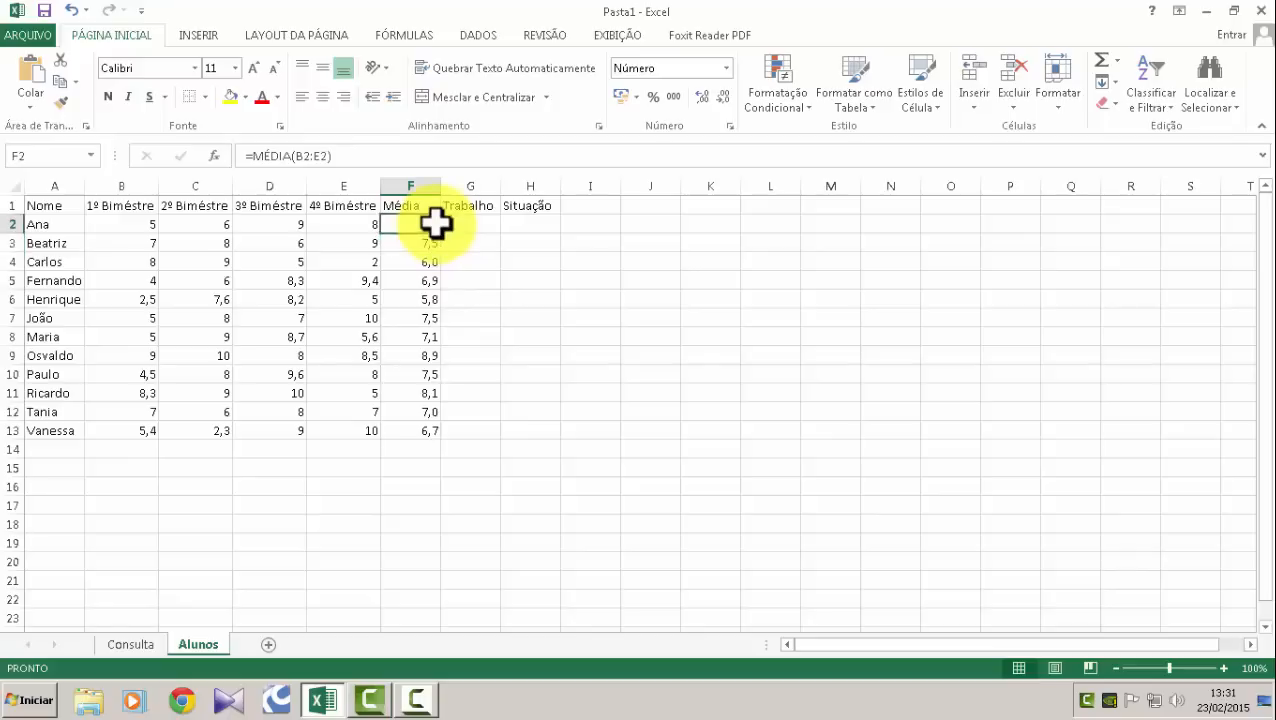
Enter 8 as the first student's Trabalho grade in G2.
click(482, 223)
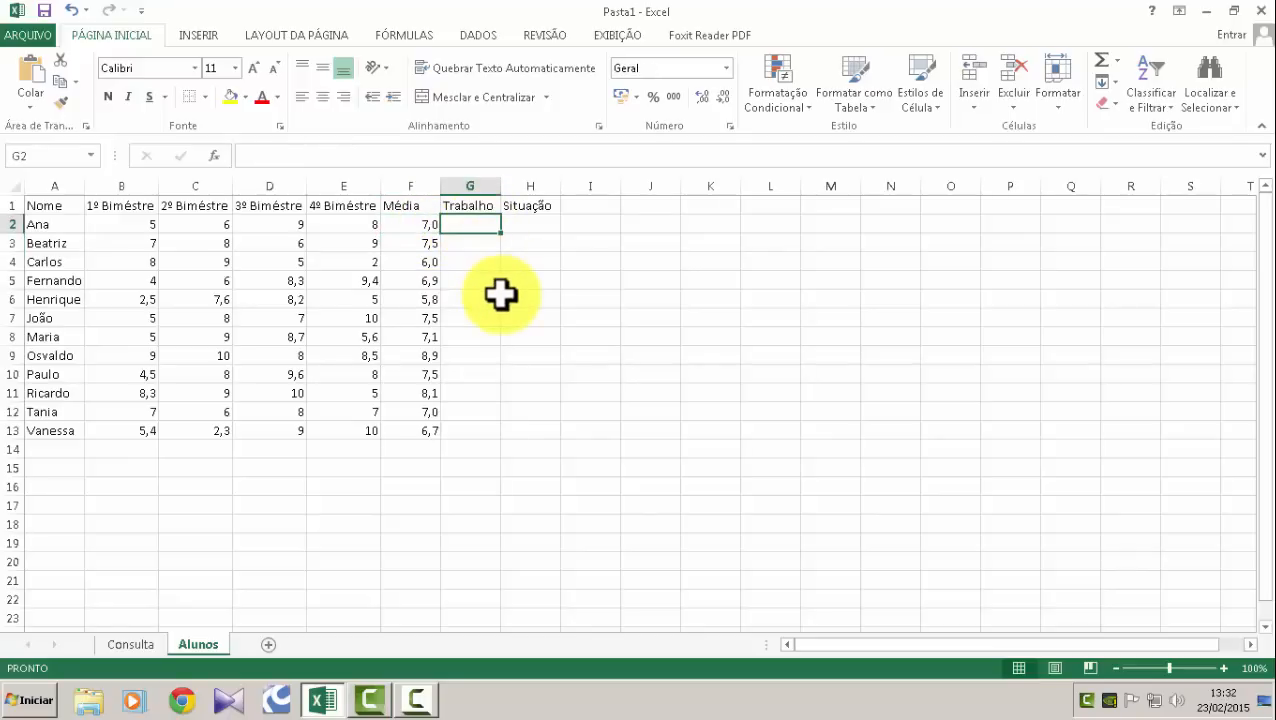
text(8)
key(Return)
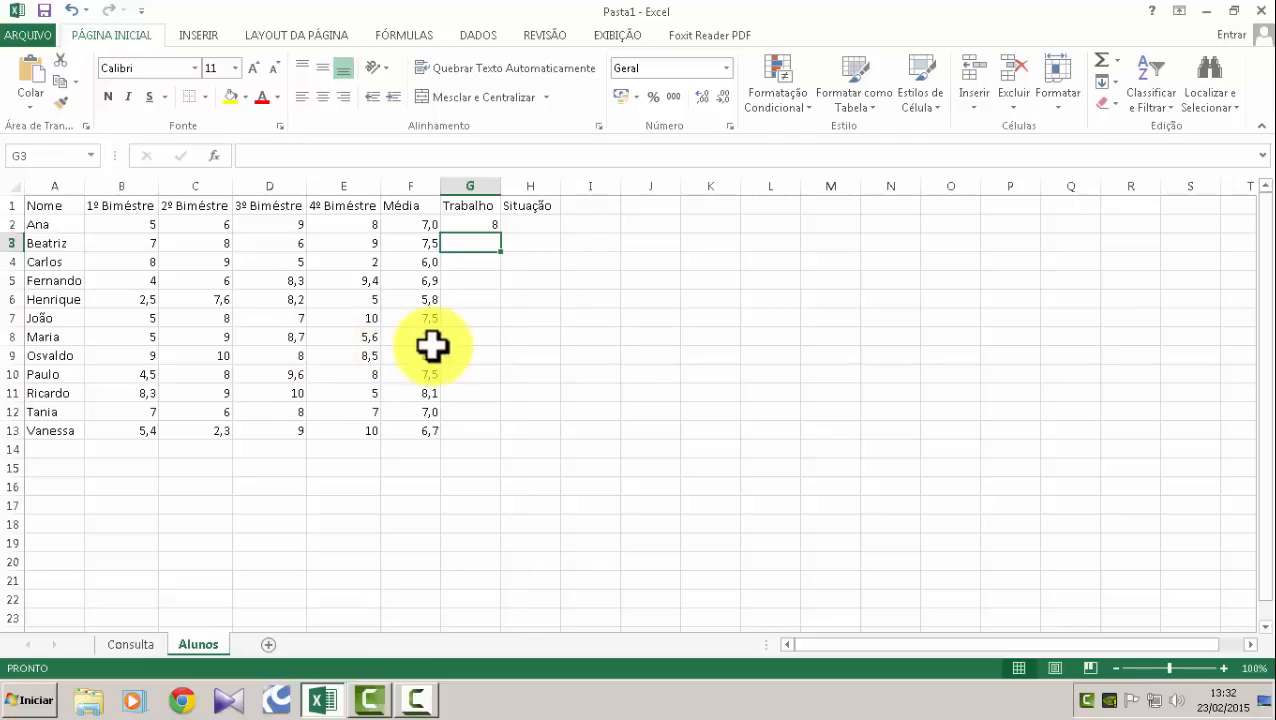
Change the 2º Bimestre grade in C8 to 7.
click(345, 338)
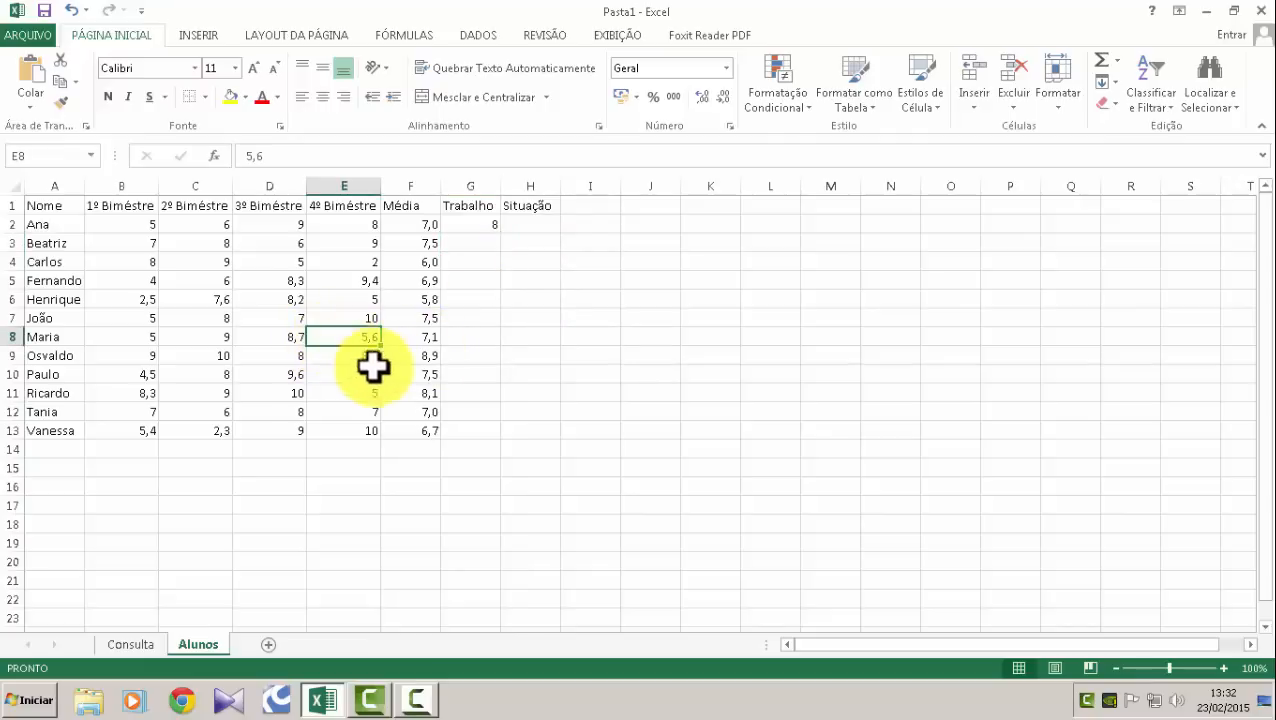
click(213, 341)
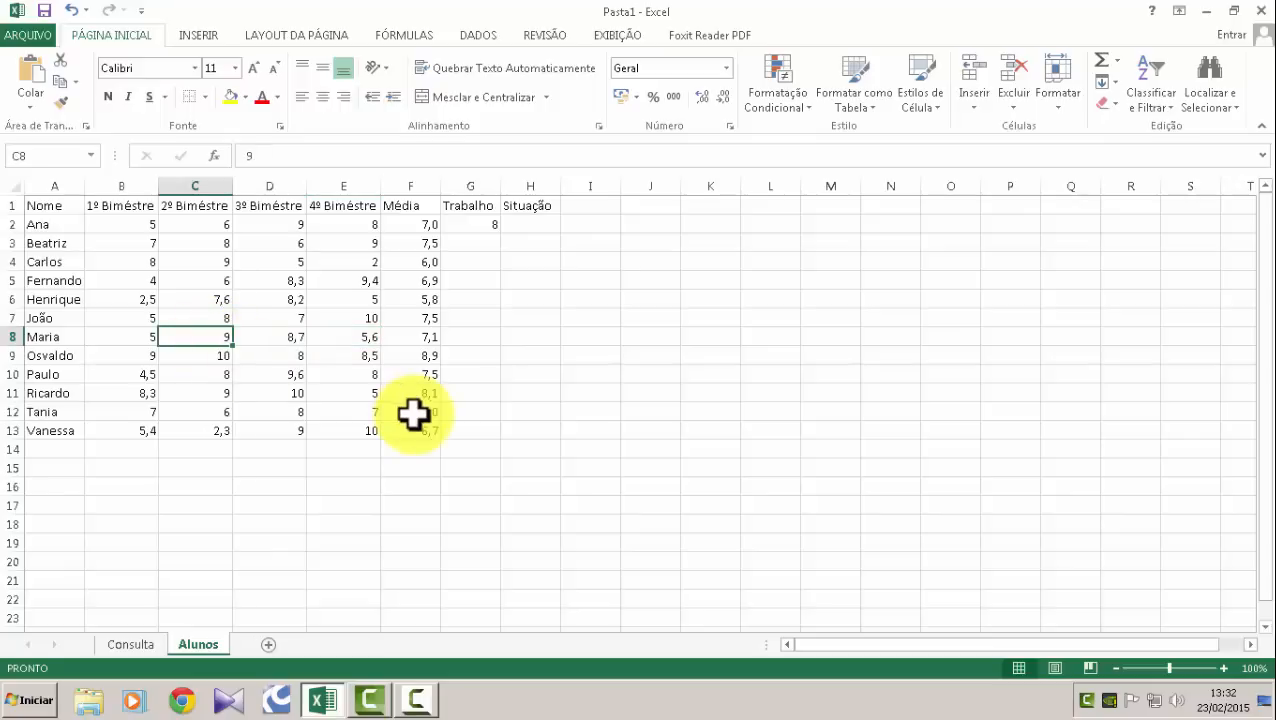
text(7)
key(Right)
Look through the bimester grades and averages in rows 4 to 13.
key(Down)
key(Right)
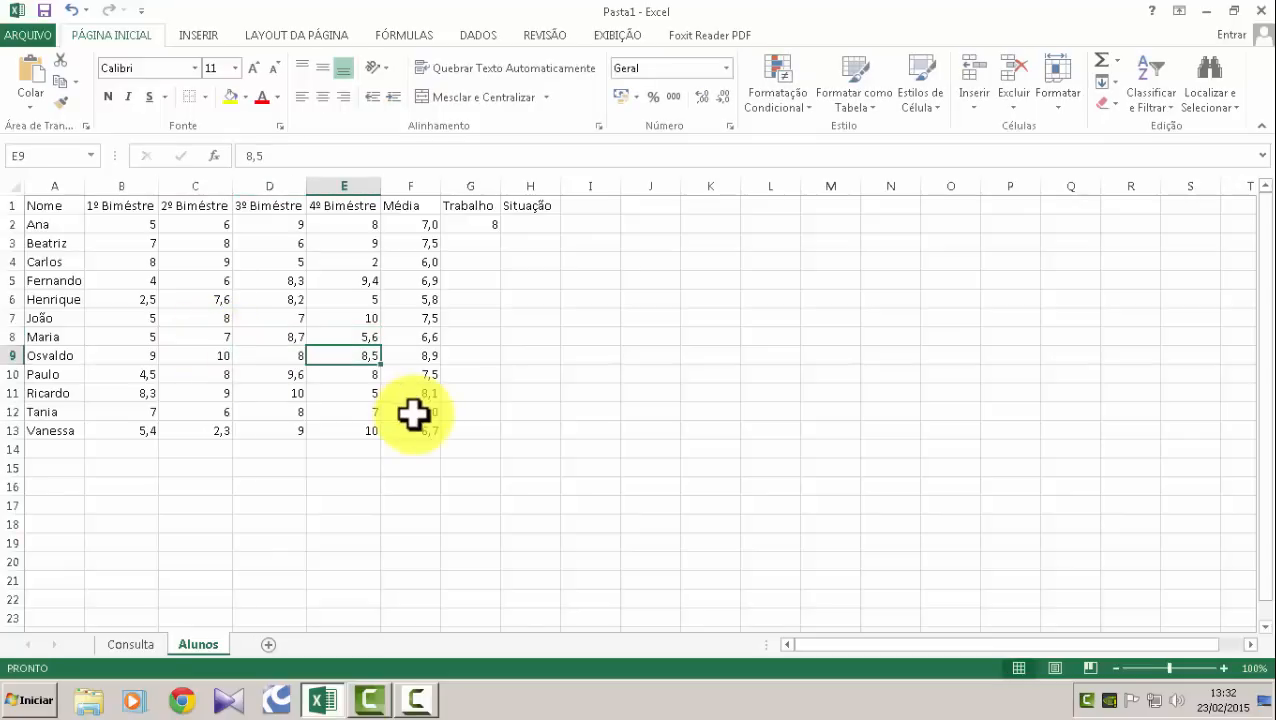
key(Right)
key(Left)
key(Down)
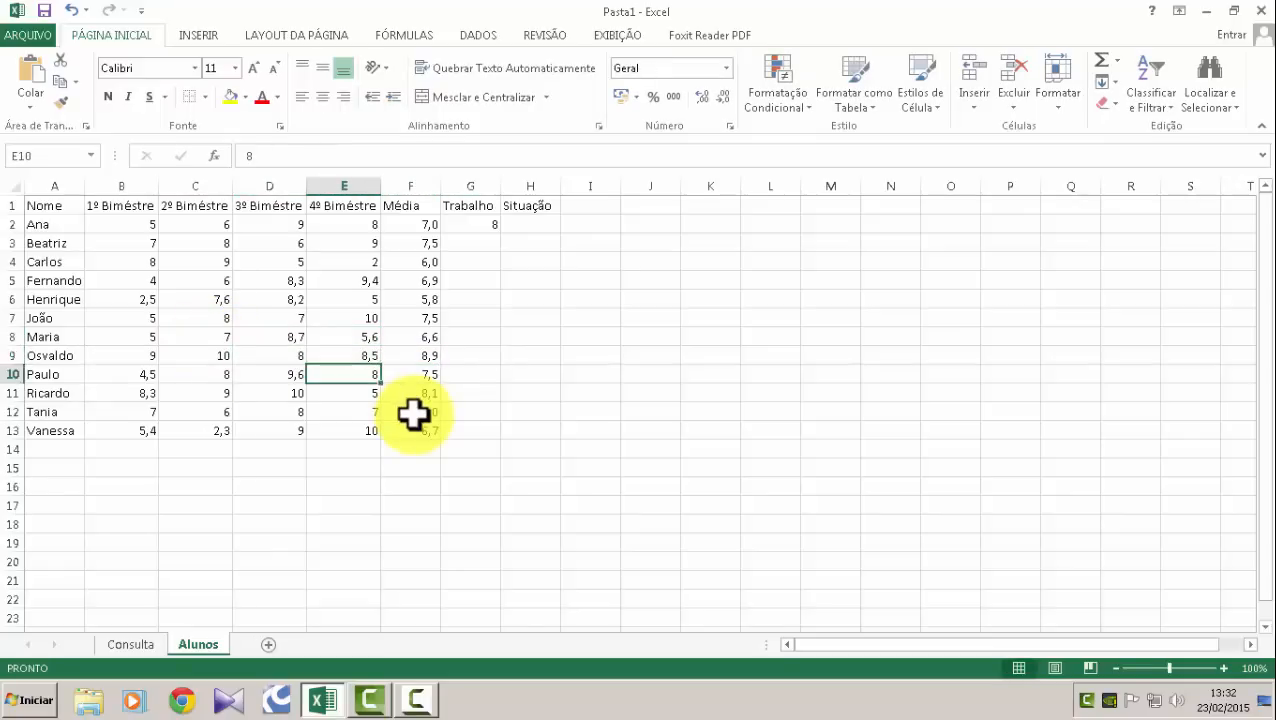
key(Down)
key(Down)
key(Left)
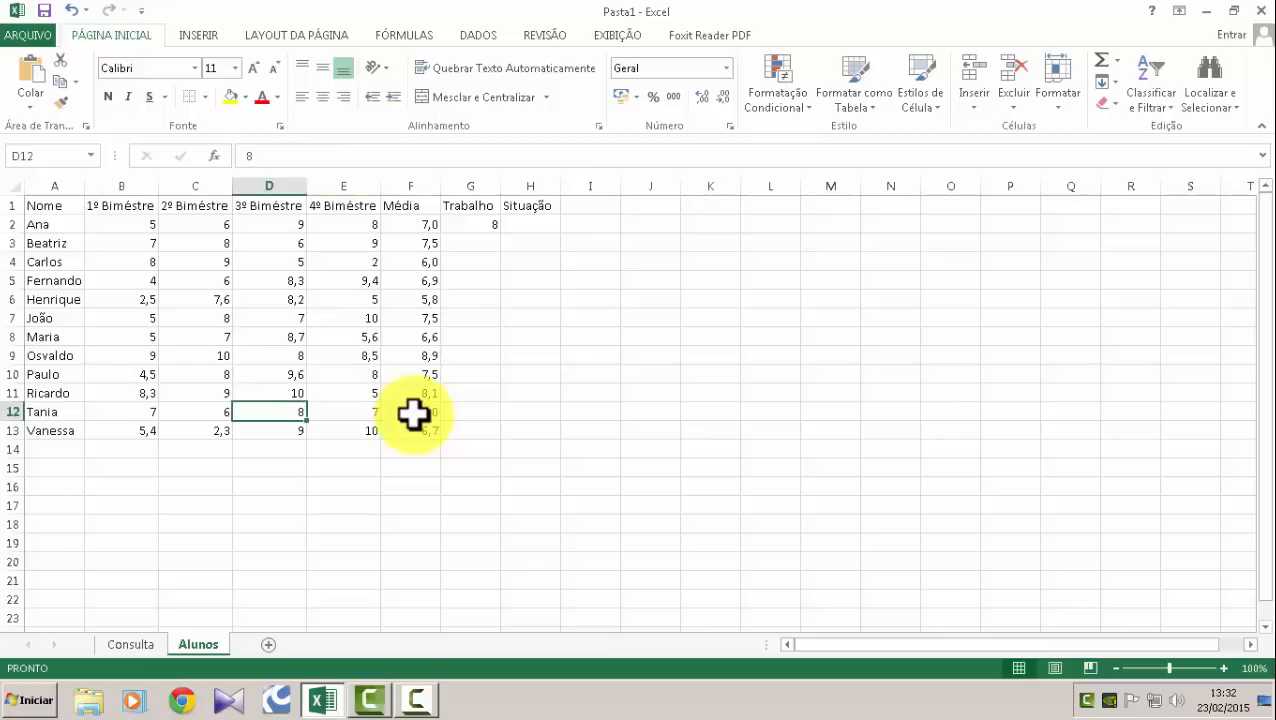
key(Left)
key(Left)
key(Right)
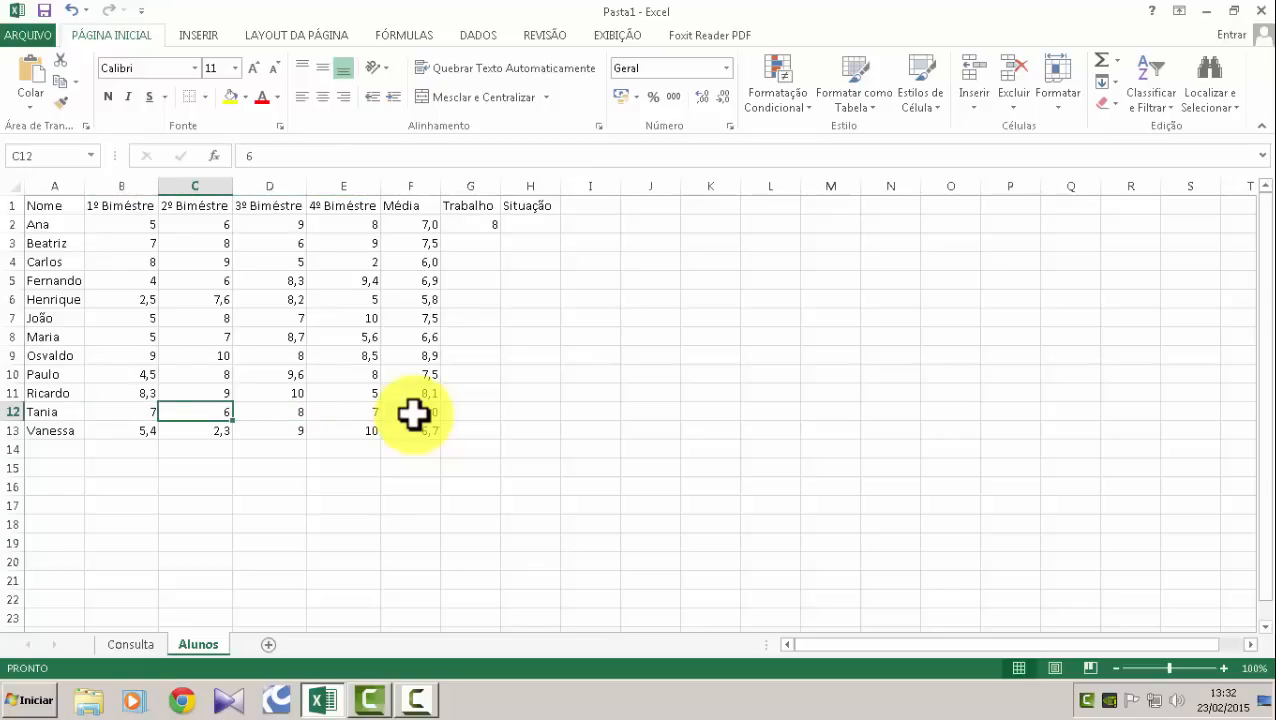
key(Right)
key(Right)
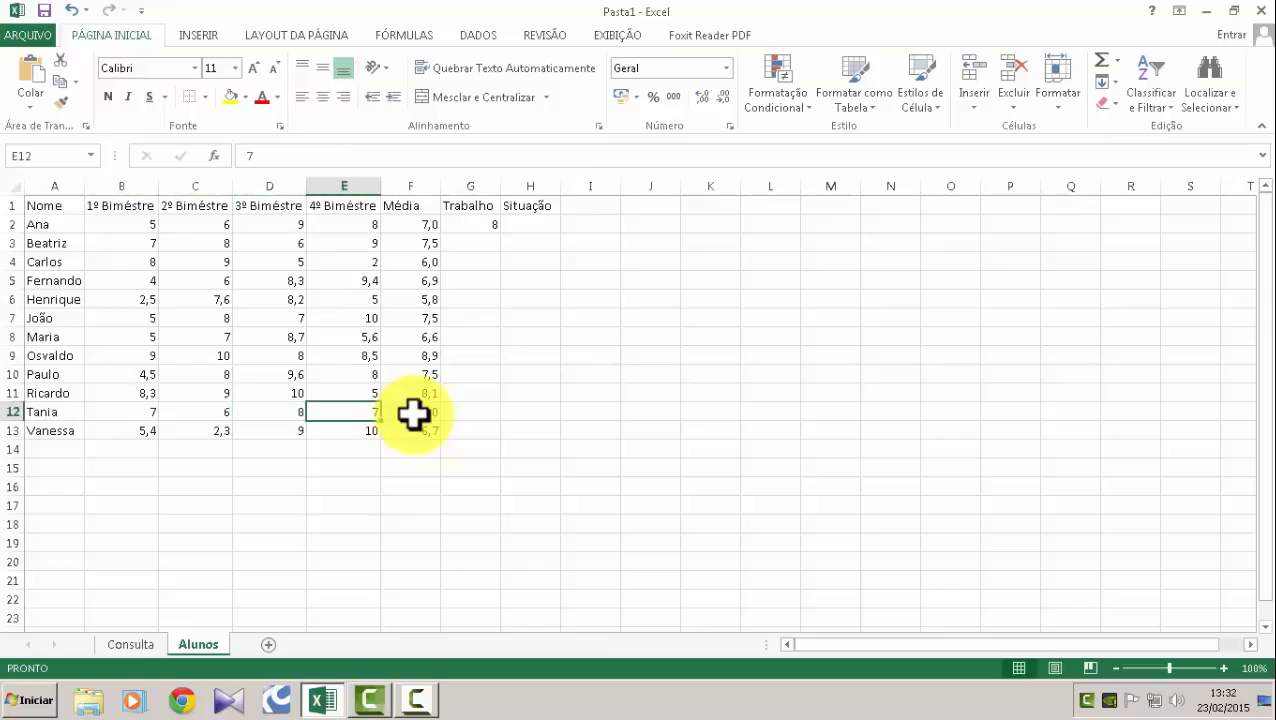
key(Right)
key(Right)
key(Down)
key(Left)
key(Up)
key(Up)
key(Up)
key(Up)
key(Up)
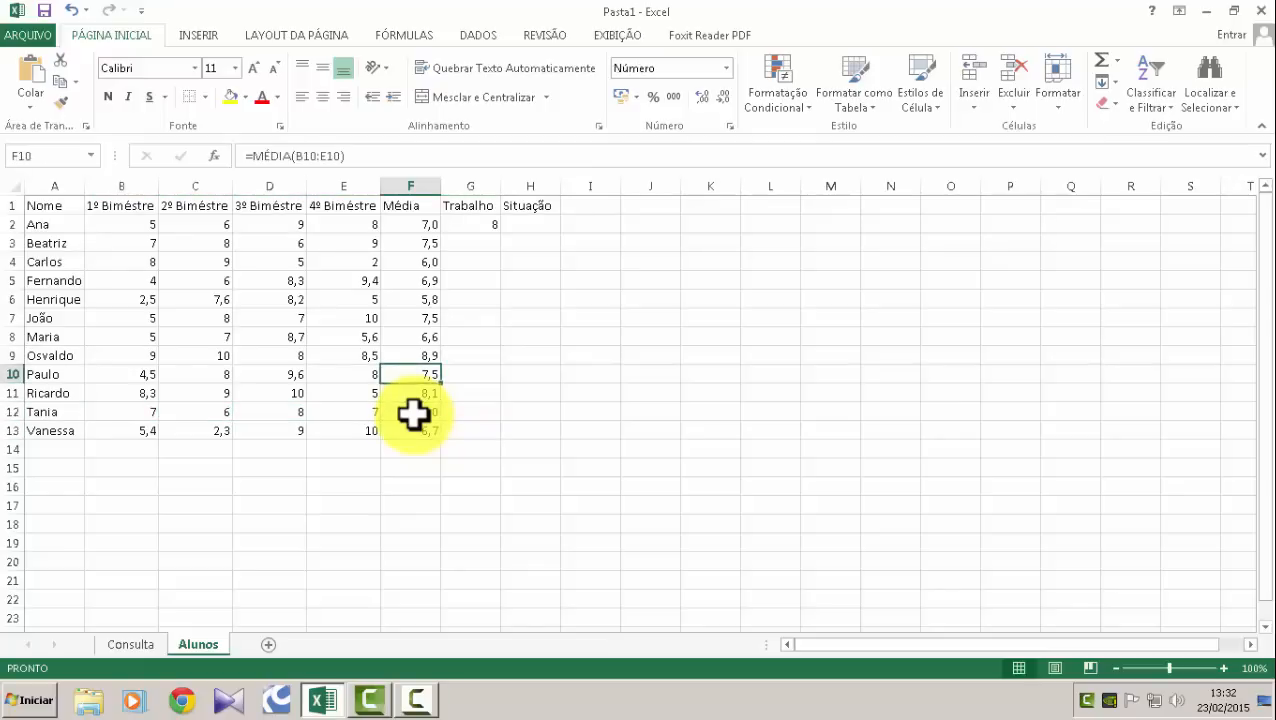
key(Up)
key(Up)
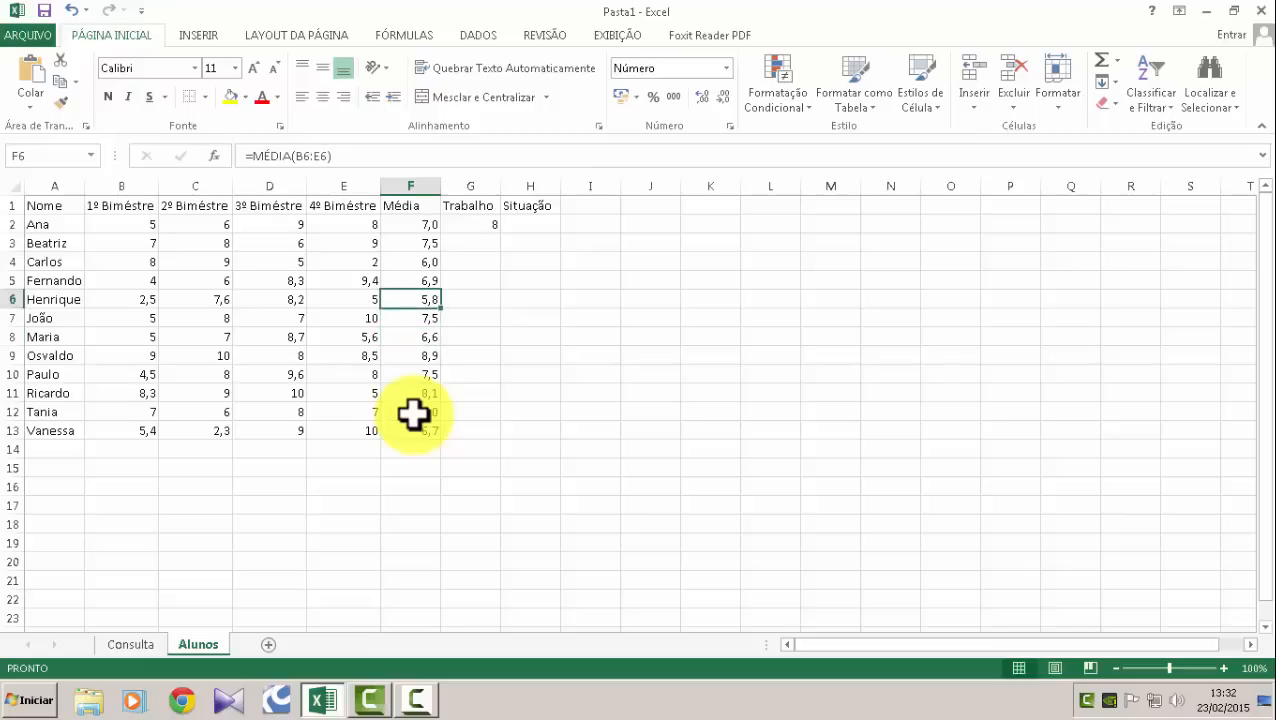
key(Up)
key(Up)
key(Down)
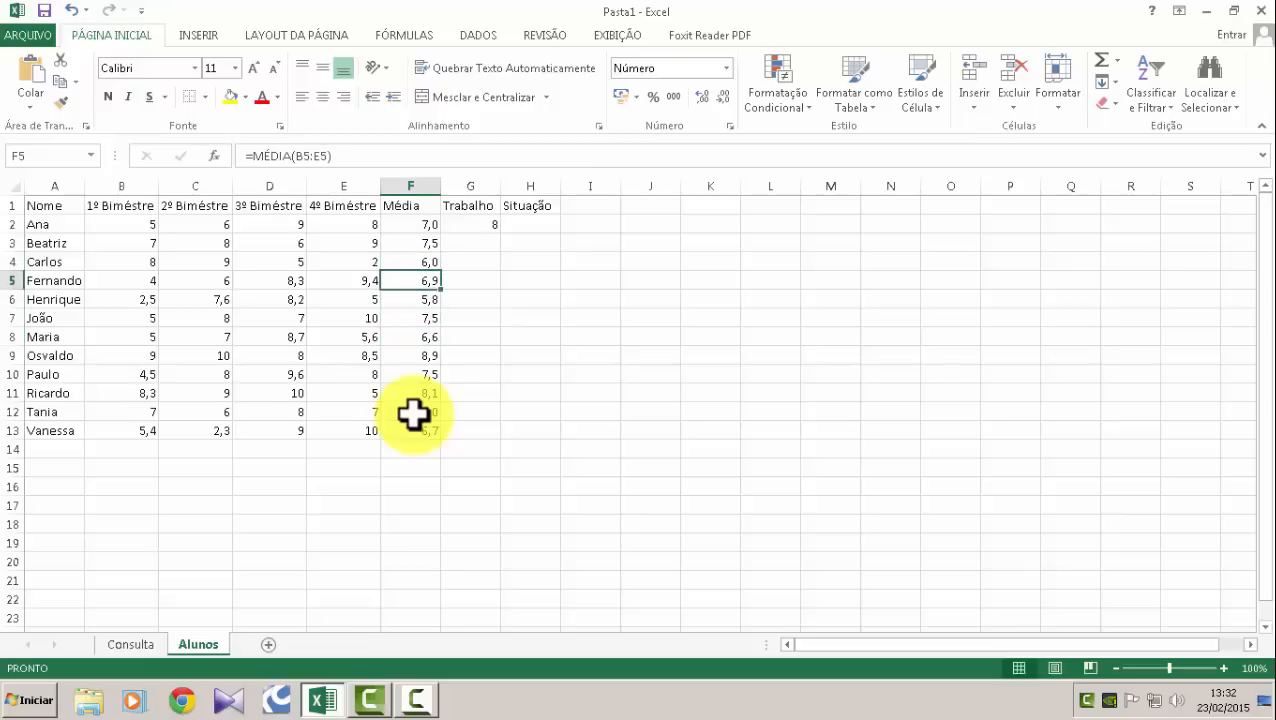
Change the 1º Bimestre grade in B12 to 6.
key(Down)
key(Down)
key(Down)
key(Down)
key(Down)
key(Down)
key(Down)
key(Left)
key(Left)
key(Left)
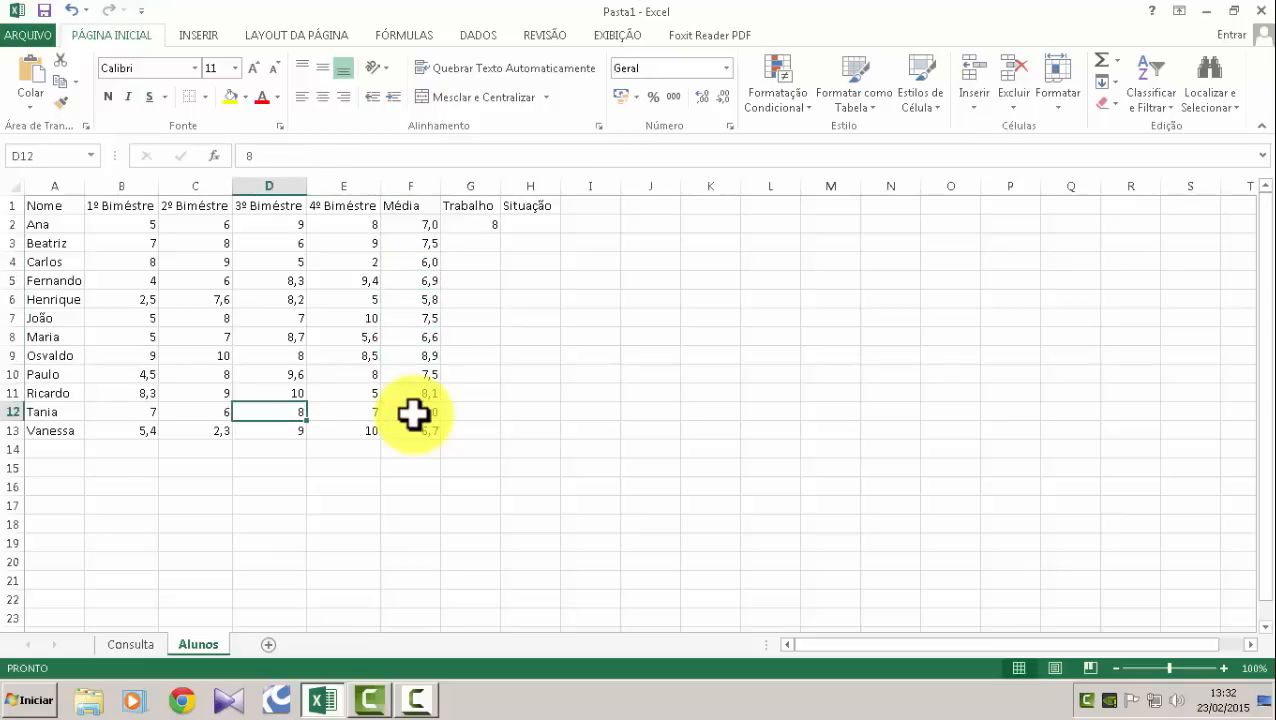
key(Left)
text(6)
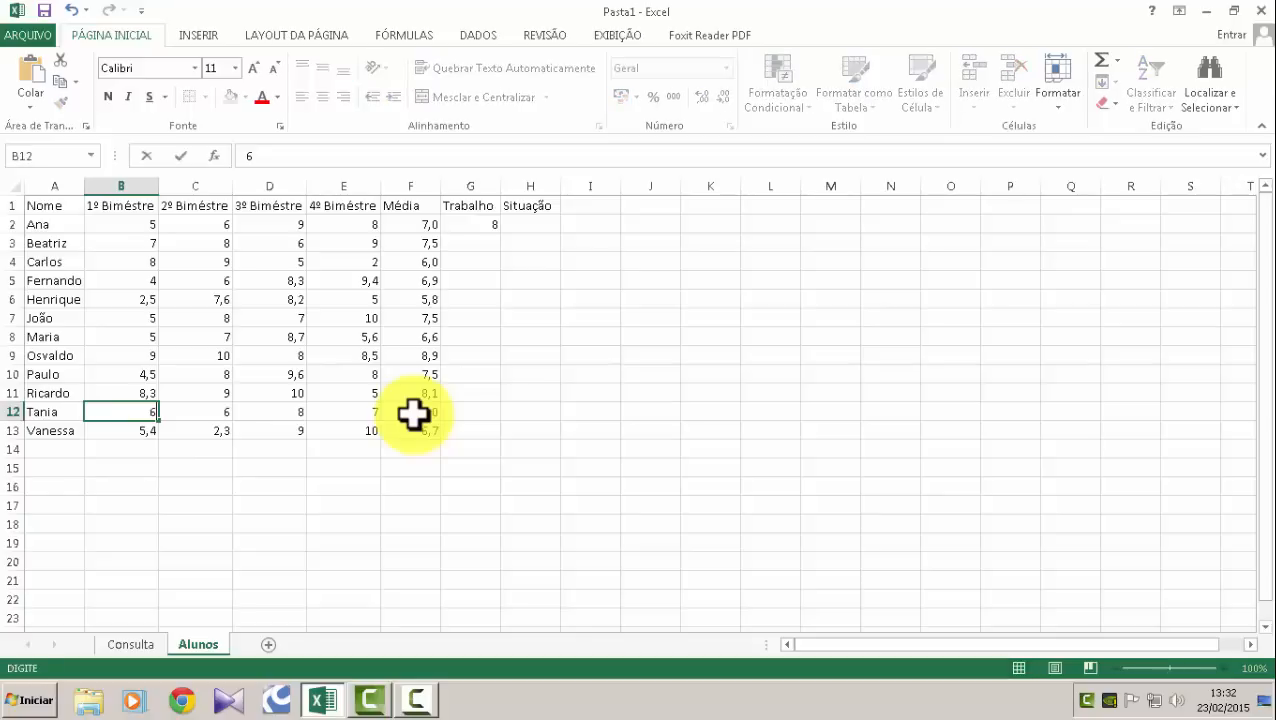
key(Tab)
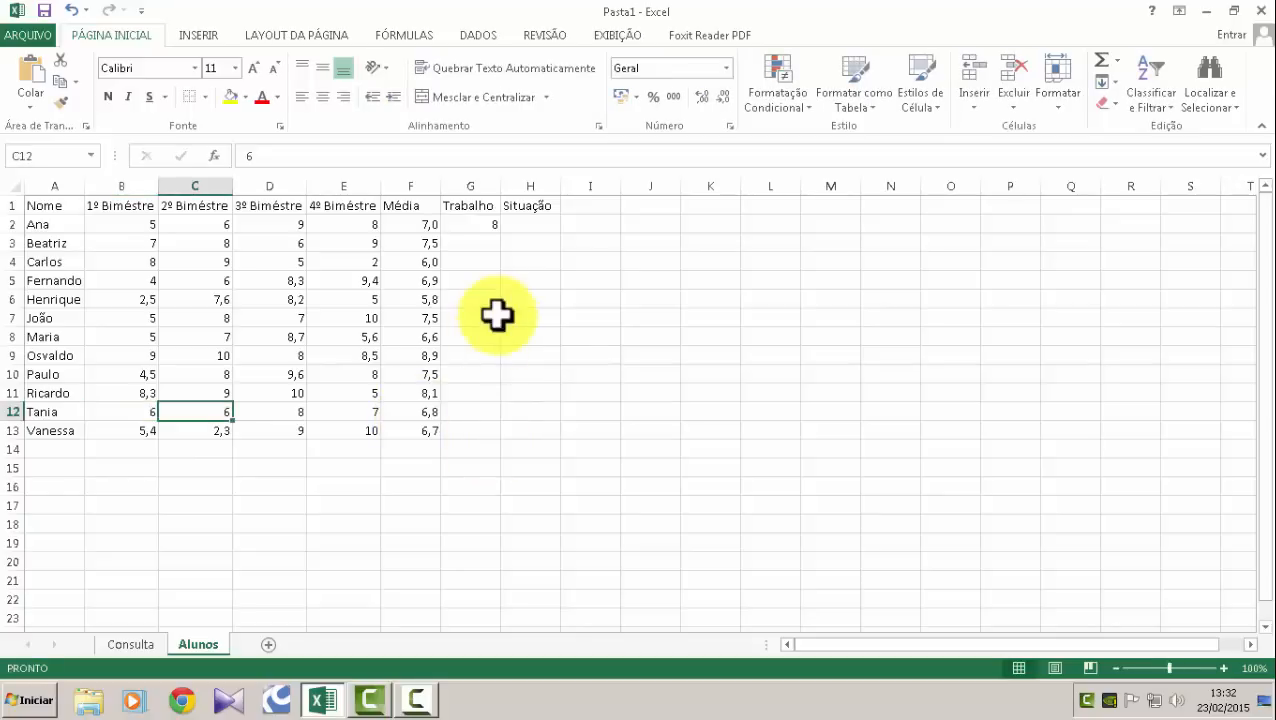
Enter the Trabalho grades 8, 7, 6, 6 and 7 in cells G2 to G6.
click(494, 226)
text(8)
key(Return)
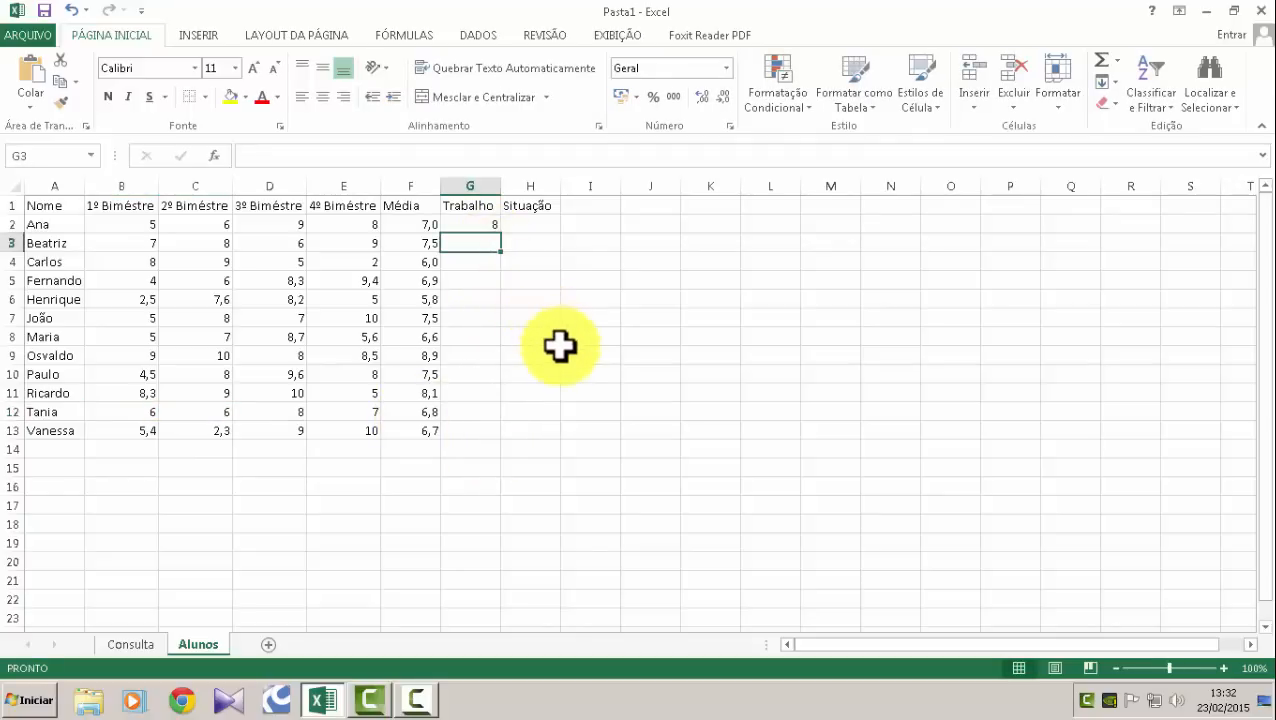
text(7)
key(Return)
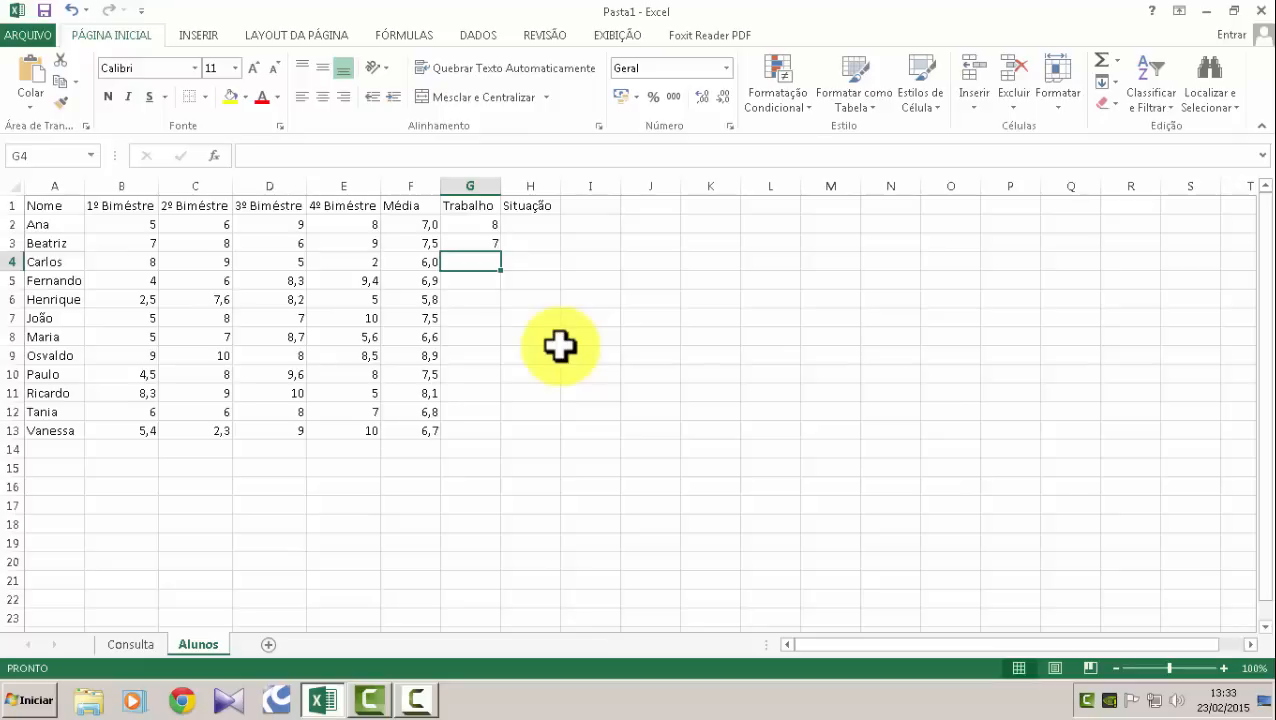
text(6)
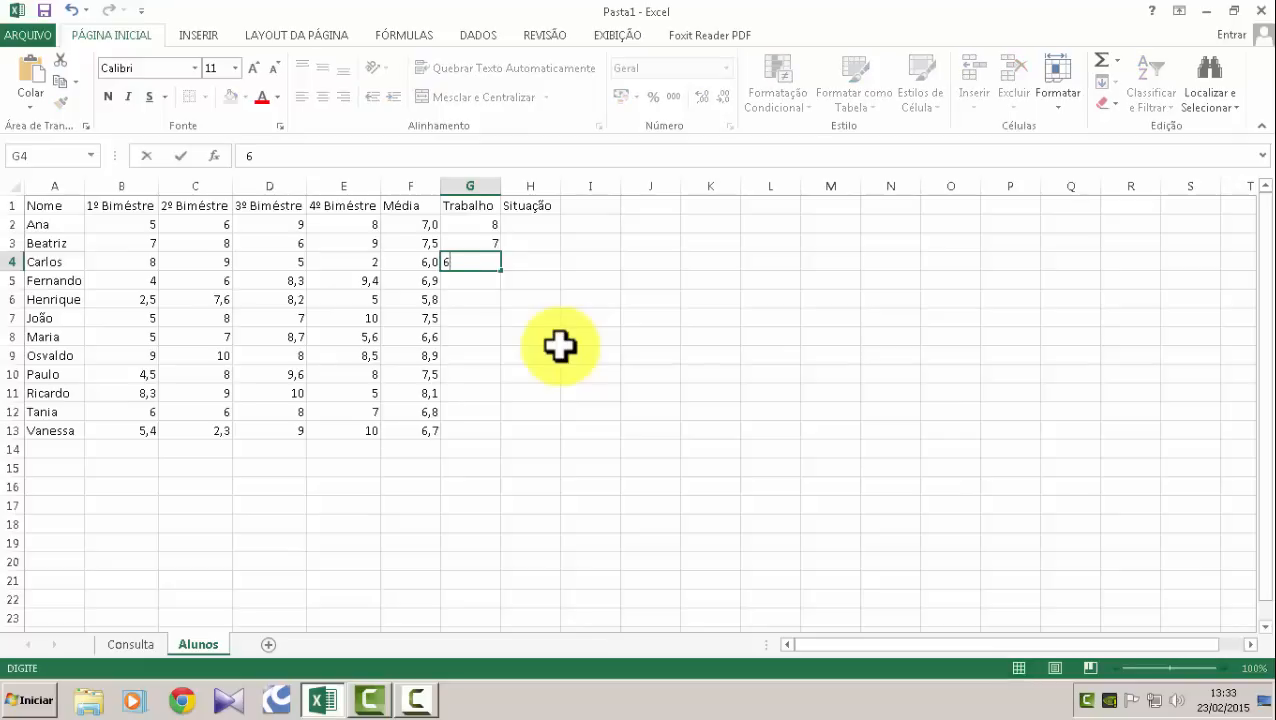
key(Return)
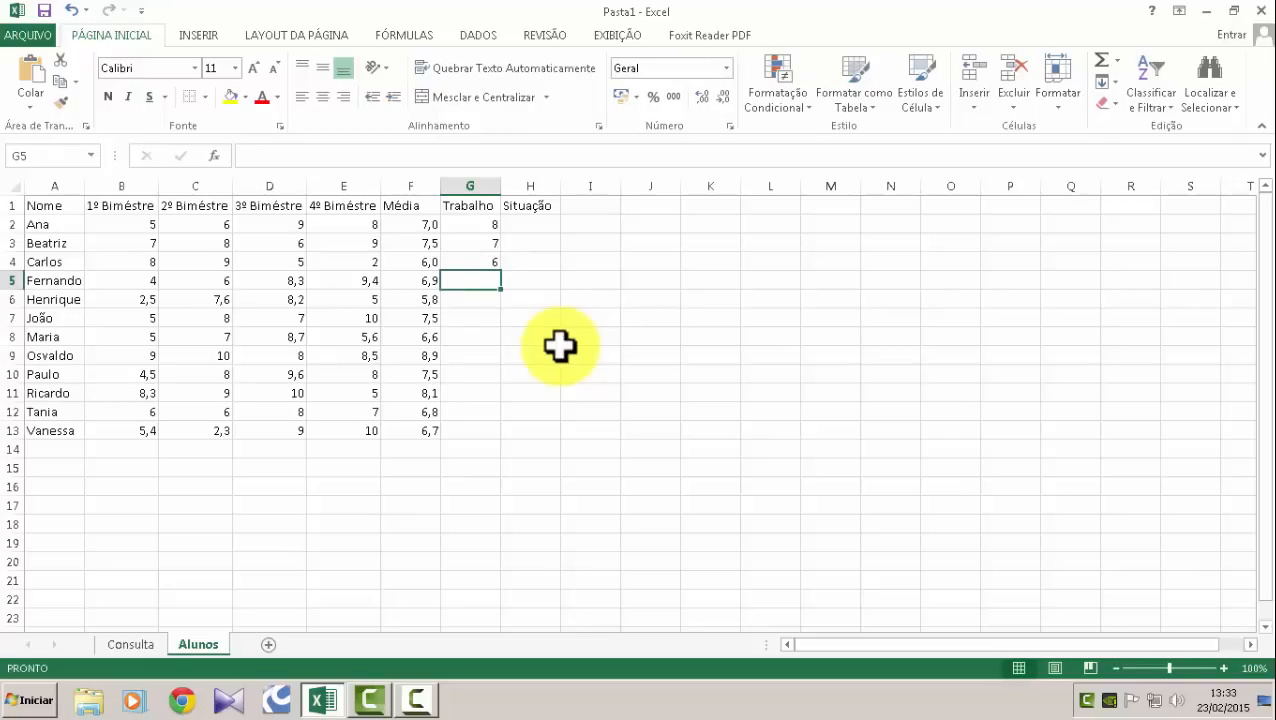
text(6)
key(Return)
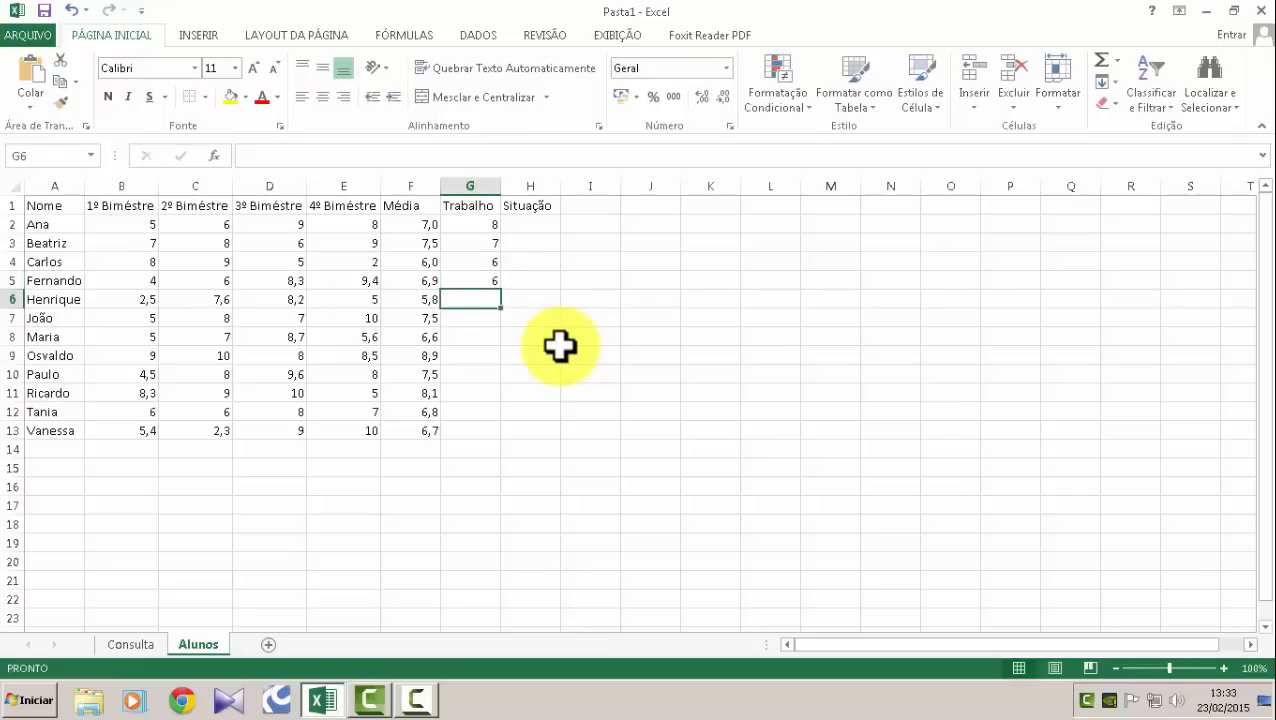
key(Return)
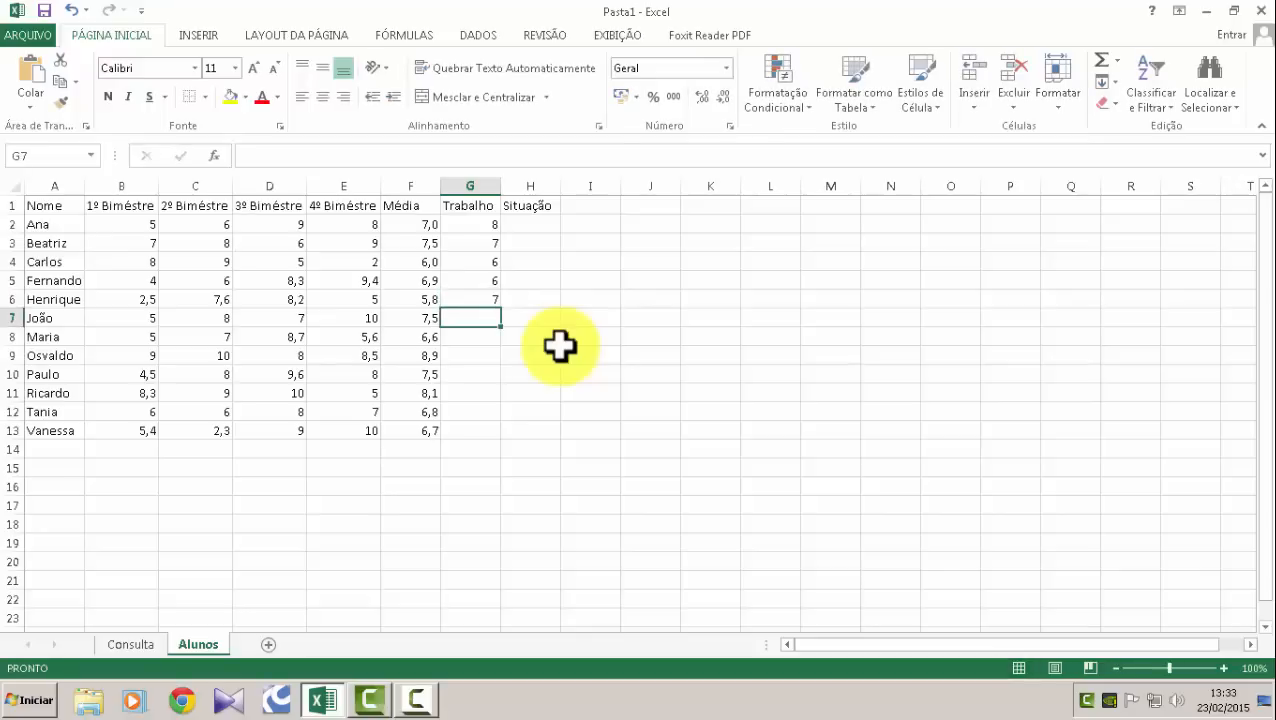
Fill in the remaining Trabalho grades in G7 to G13 with 8, 5, 8, 10, 6, 4 and 5.
text(8)
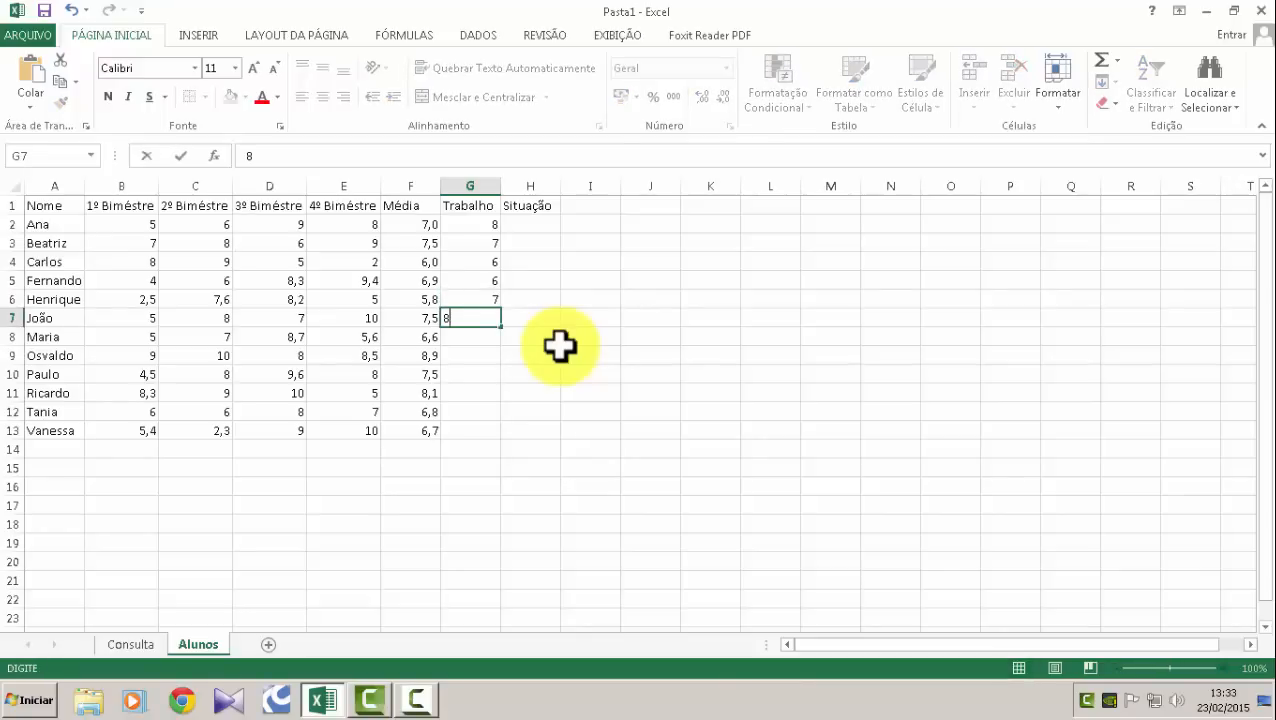
key(Return)
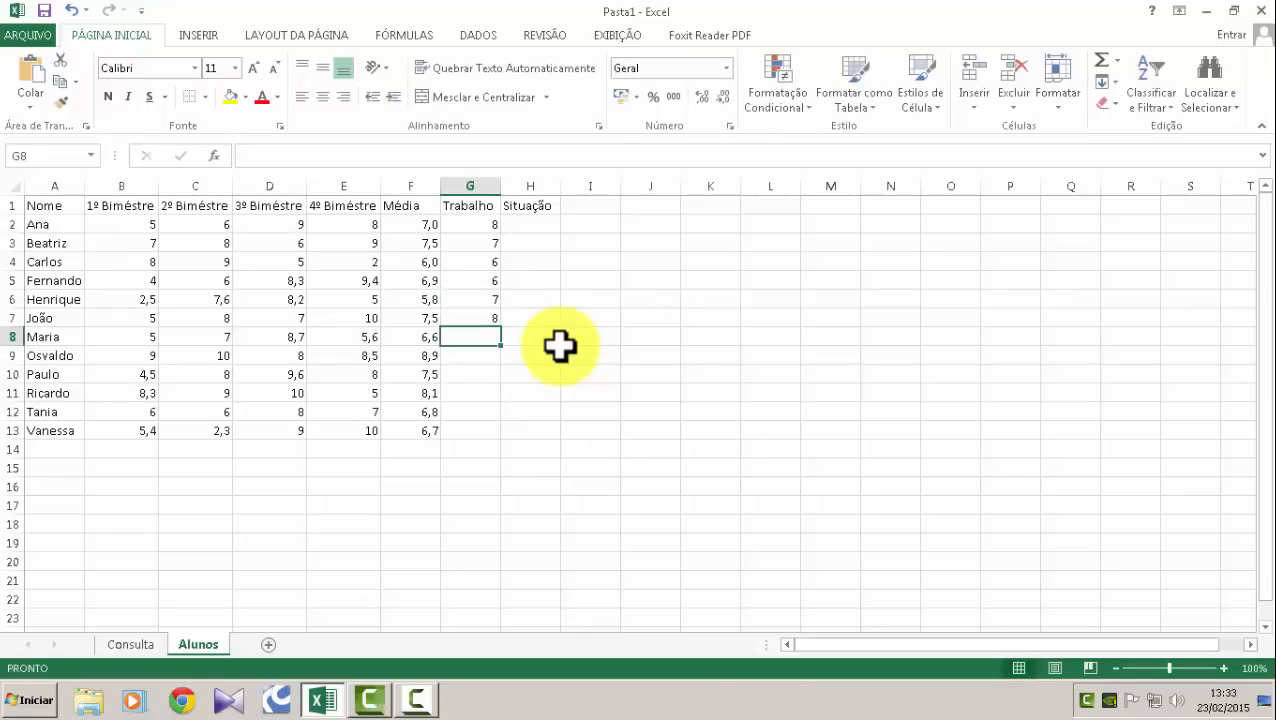
text(5)
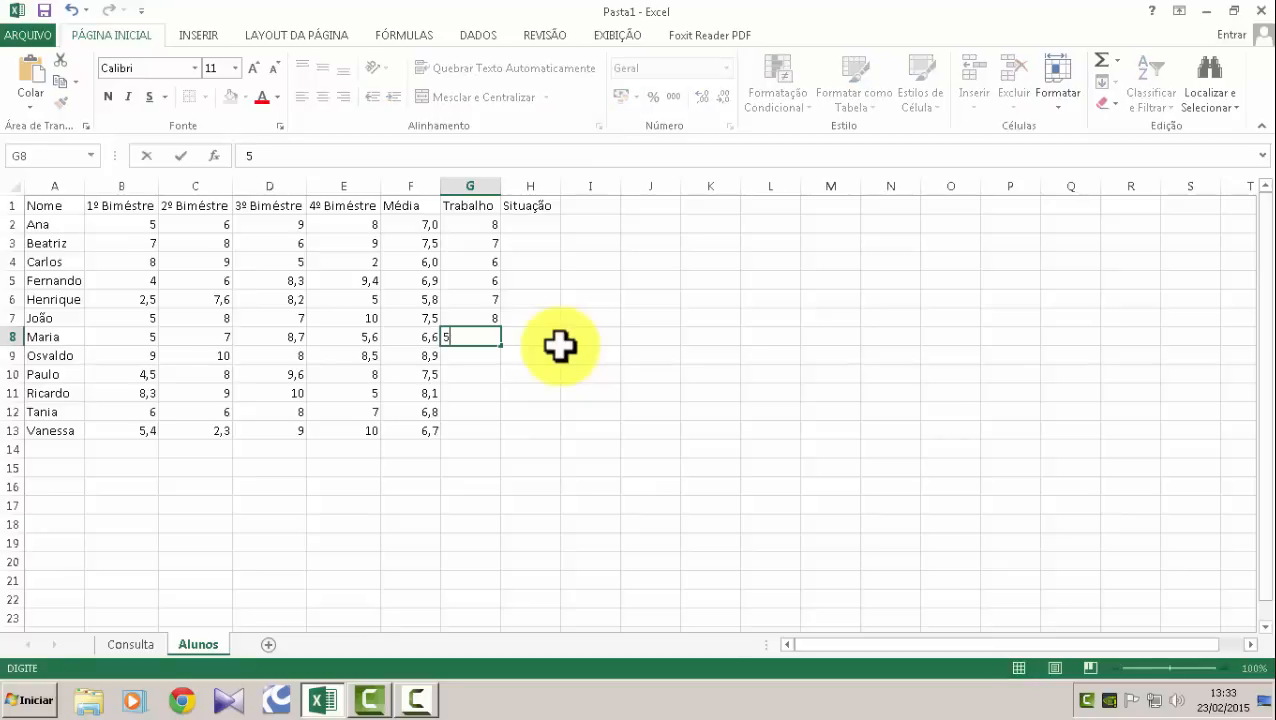
key(Return)
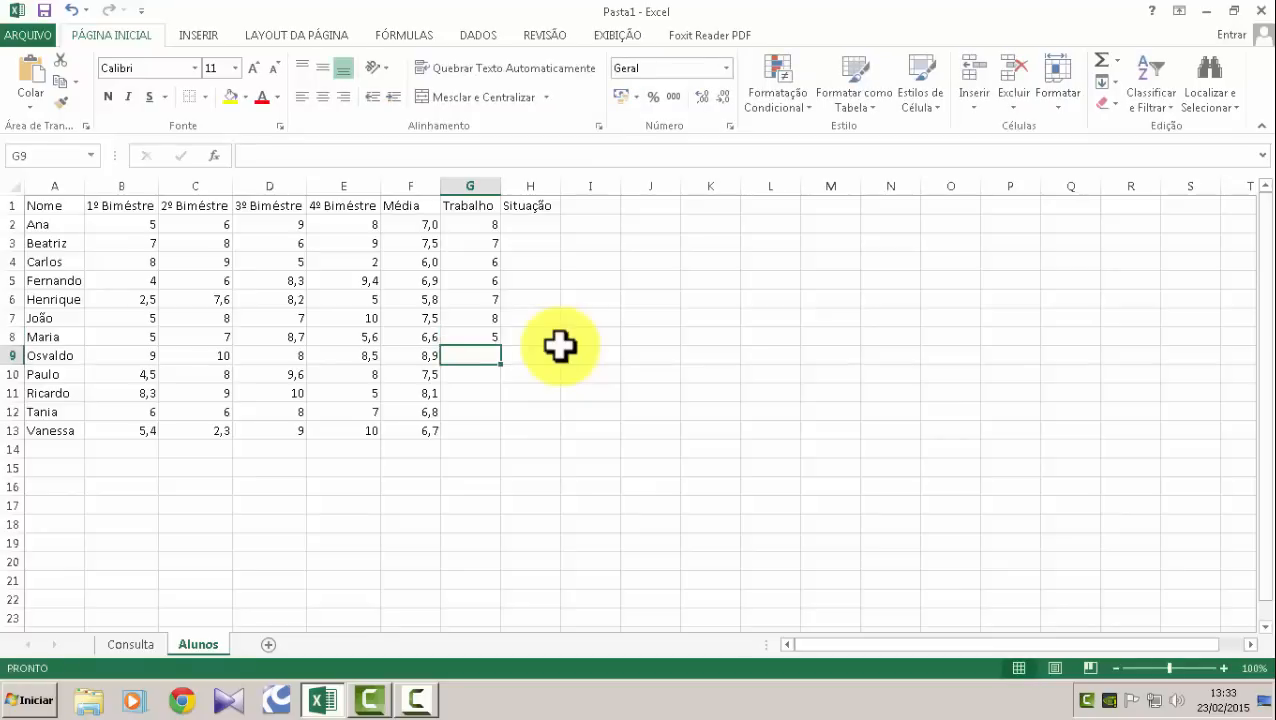
text(8)
key(Return)
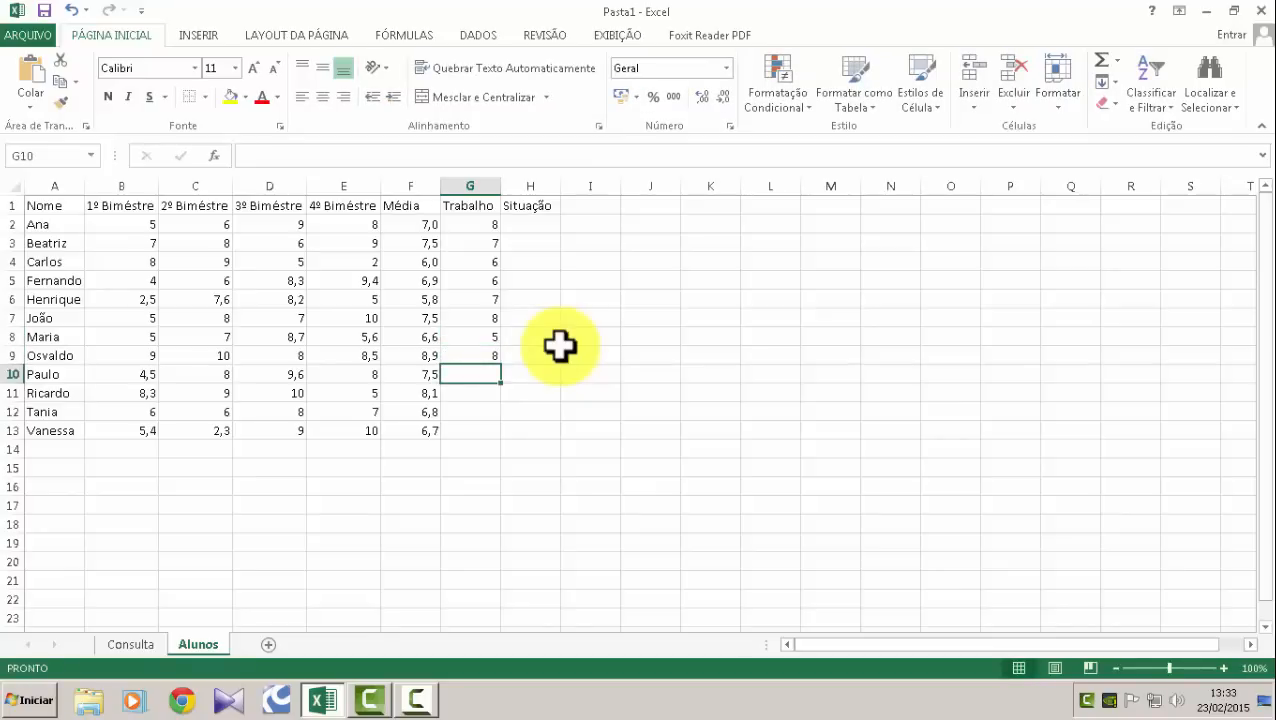
text(10)
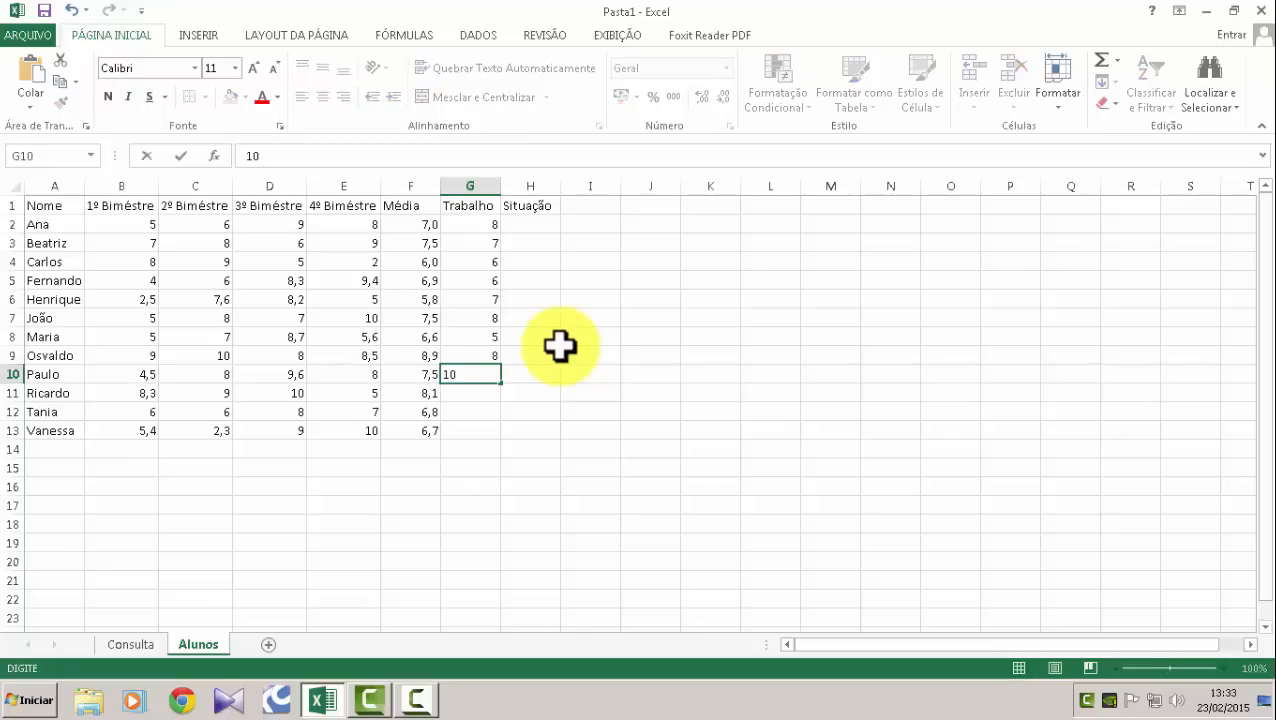
key(Return)
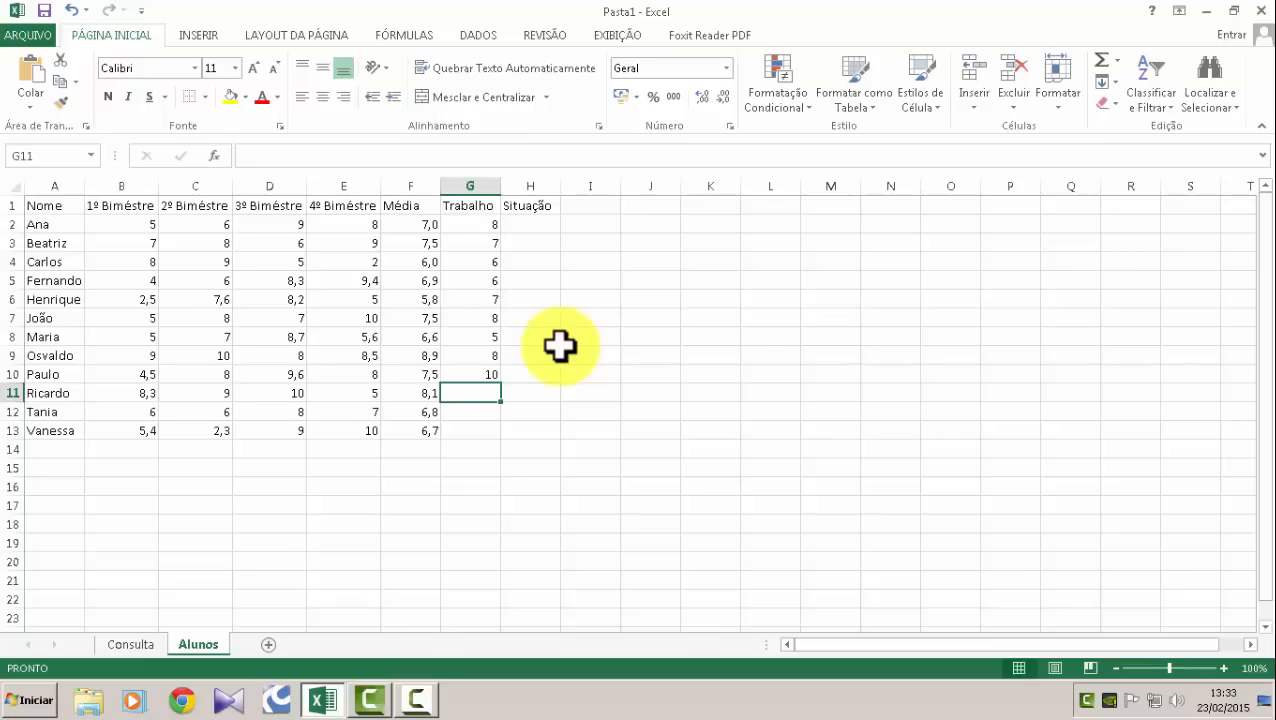
text(6)
key(Return)
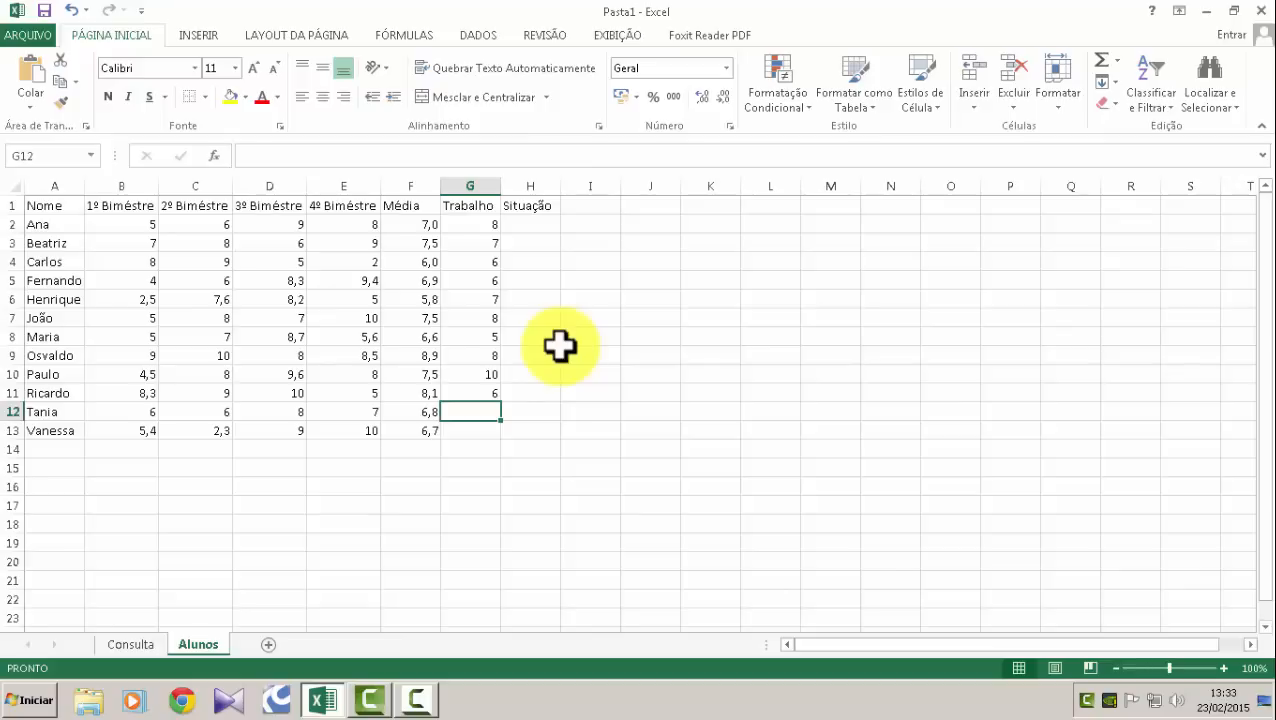
text(4)
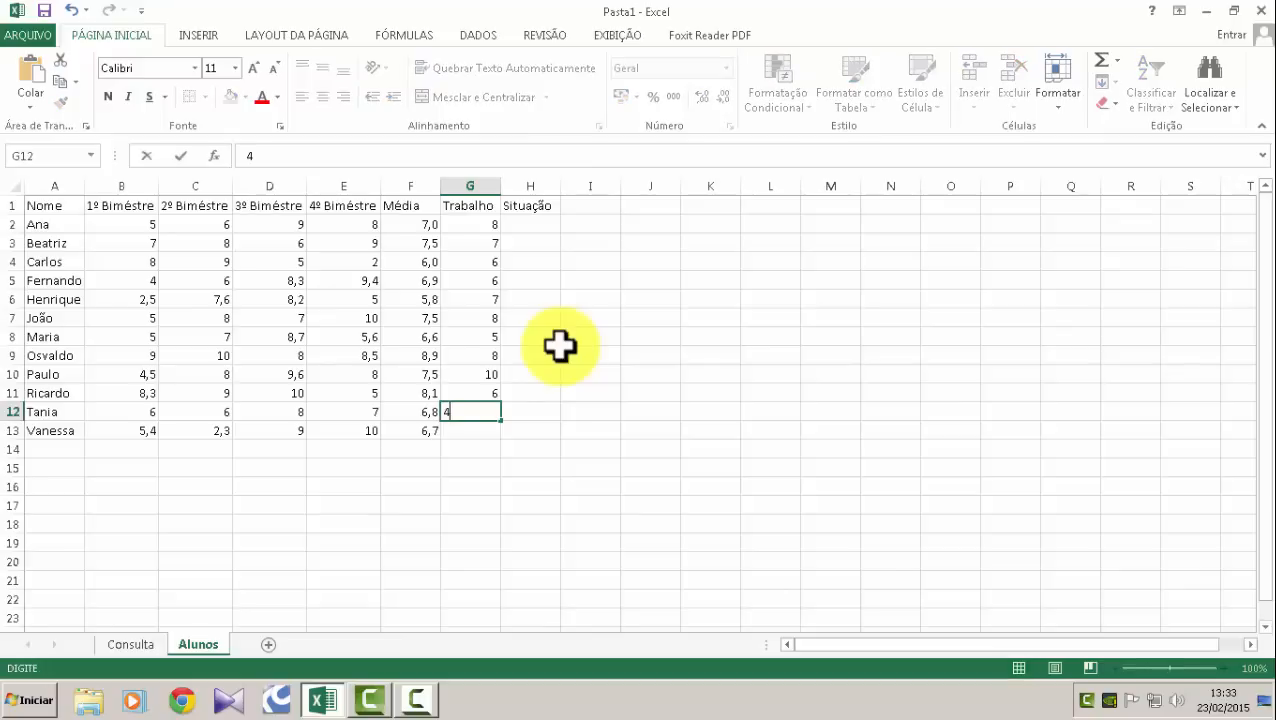
key(Return)
text(5)
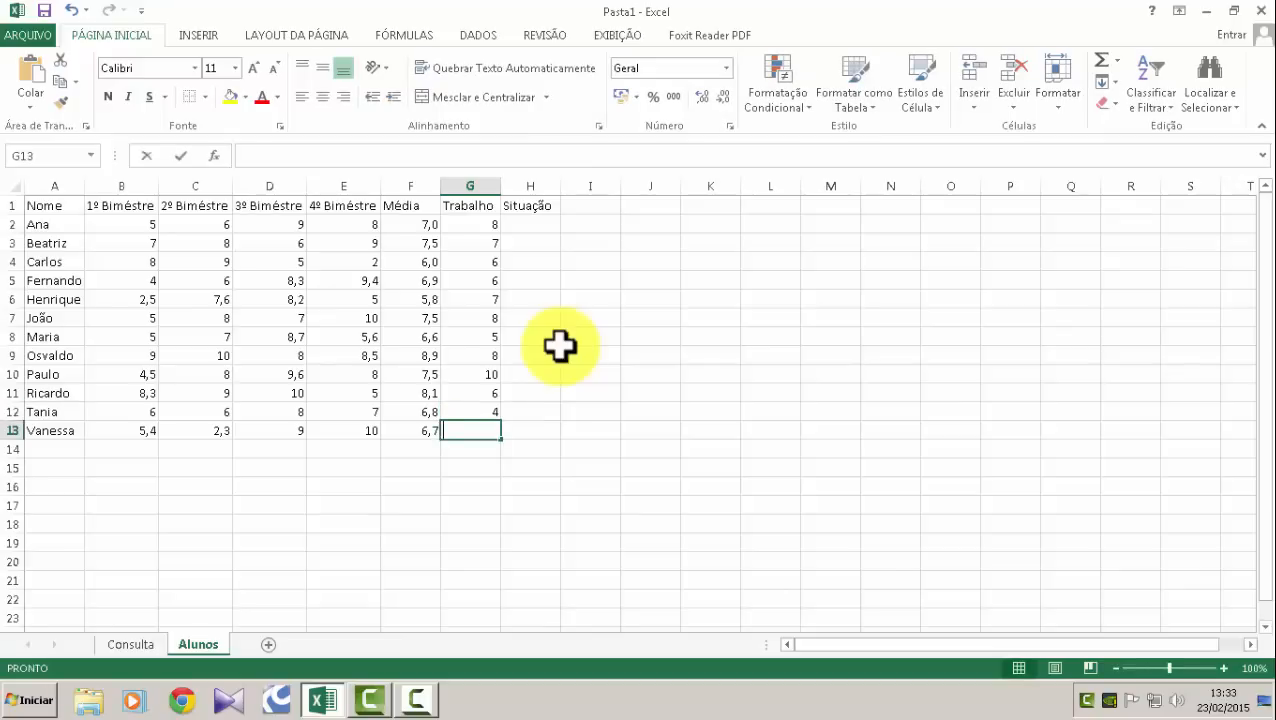
key(Return)
Look through the Trabalho grades of all the students in column G.
key(Up)
key(Up)
key(Up)
key(Up)
key(Up)
key(Up)
key(Up)
key(Up)
key(Up)
key(Up)
key(Up)
key(Up)
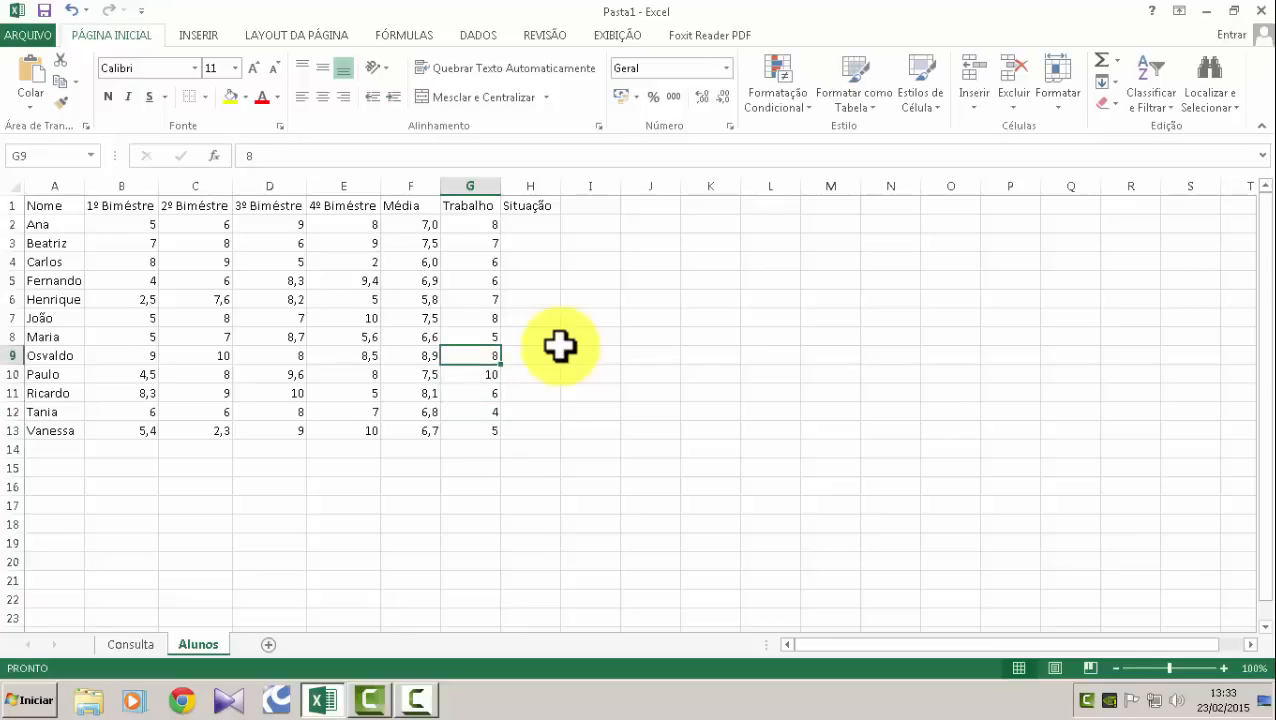
key(Down)
key(Down)
key(Down)
key(Down)
key(Down)
key(Down)
key(Down)
key(Down)
key(Down)
key(Down)
key(Down)
key(Down)
Look through the Média column's average formulas in rows 2 to 13.
key(Left)
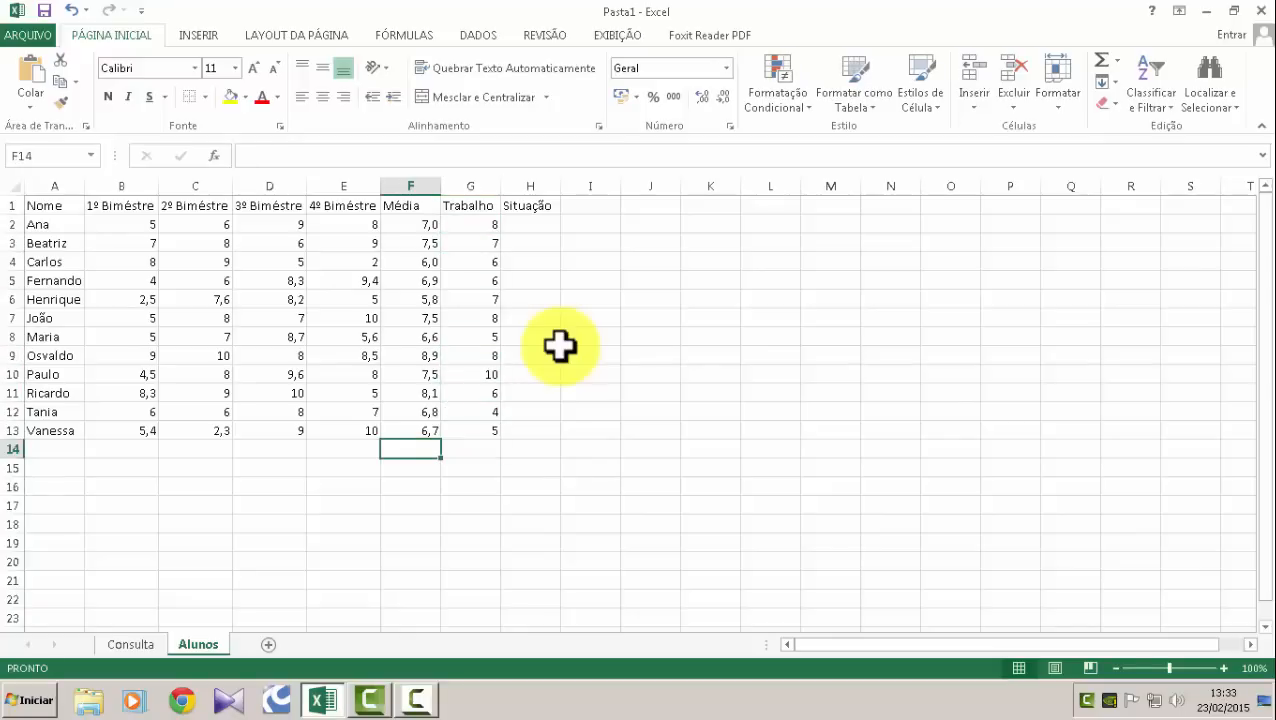
key(Up)
key(Up)
key(Up)
key(Up)
key(Up)
key(Up)
key(Up)
key(Up)
key(Up)
key(Up)
key(Up)
key(Up)
key(Up)
key(Down)
key(Down)
key(Down)
key(Down)
key(Down)
key(Down)
key(Down)
key(Down)
key(Down)
key(Down)
key(Down)
key(Down)
key(Down)
key(Down)
key(Down)
key(Down)
key(Down)
key(Down)
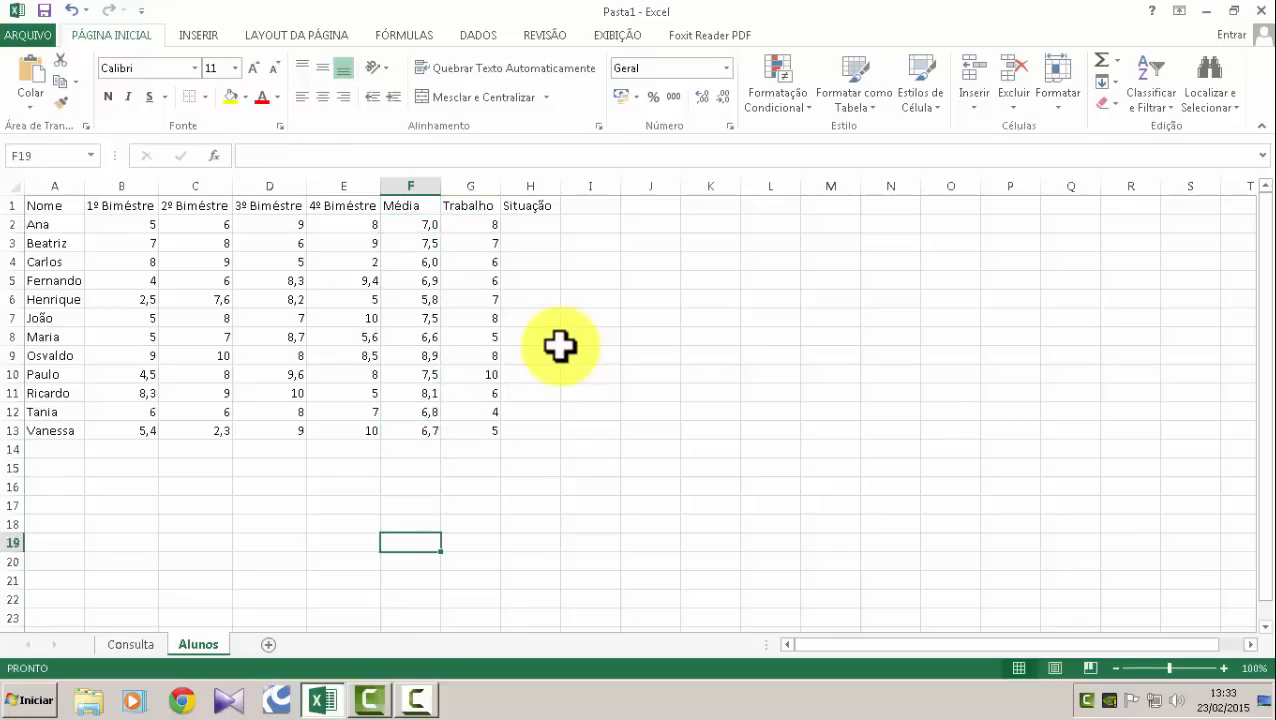
key(Up)
key(Up)
key(Up)
key(Up)
key(Up)
key(Up)
key(Up)
key(Up)
key(Up)
key(Up)
key(Up)
key(Up)
key(Up)
key(Up)
key(Up)
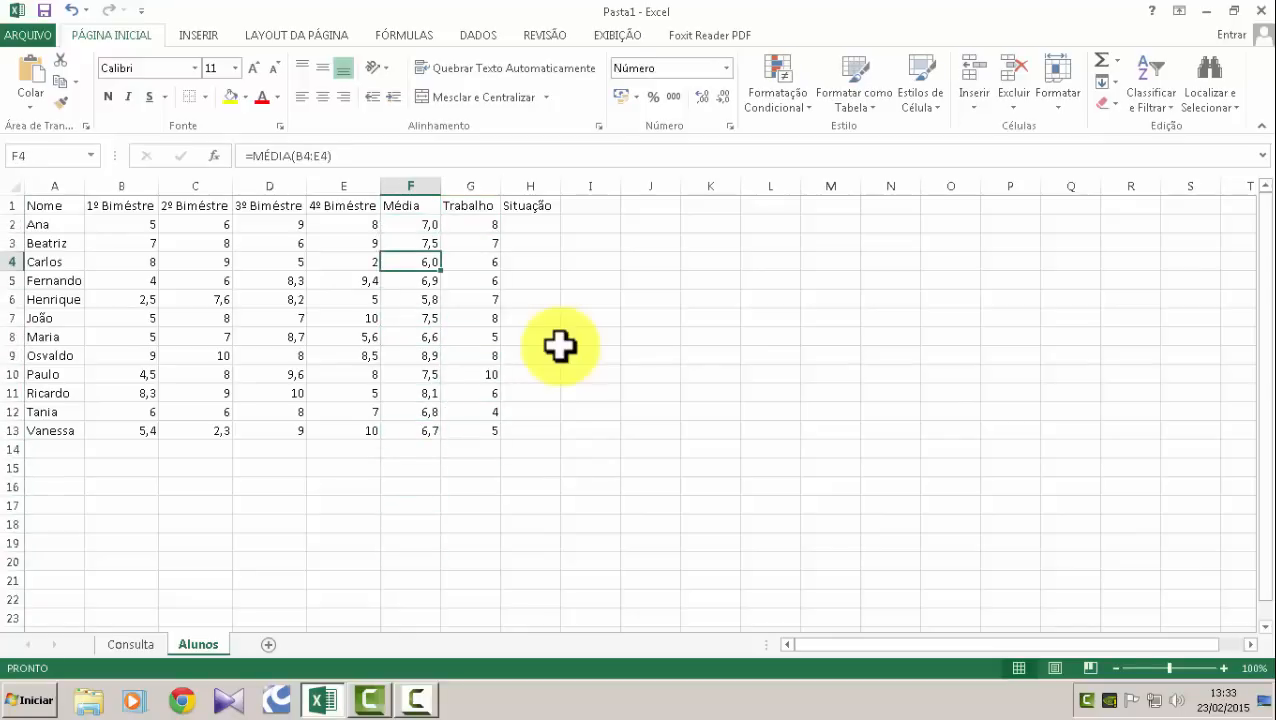
key(Down)
key(Down)
key(Down)
key(Down)
key(Down)
key(Down)
key(Down)
key(Down)
key(Down)
key(Down)
key(Up)
key(Up)
key(Up)
key(Up)
key(Up)
key(Up)
key(Up)
key(Up)
key(Up)
key(Up)
key(Up)
key(Up)
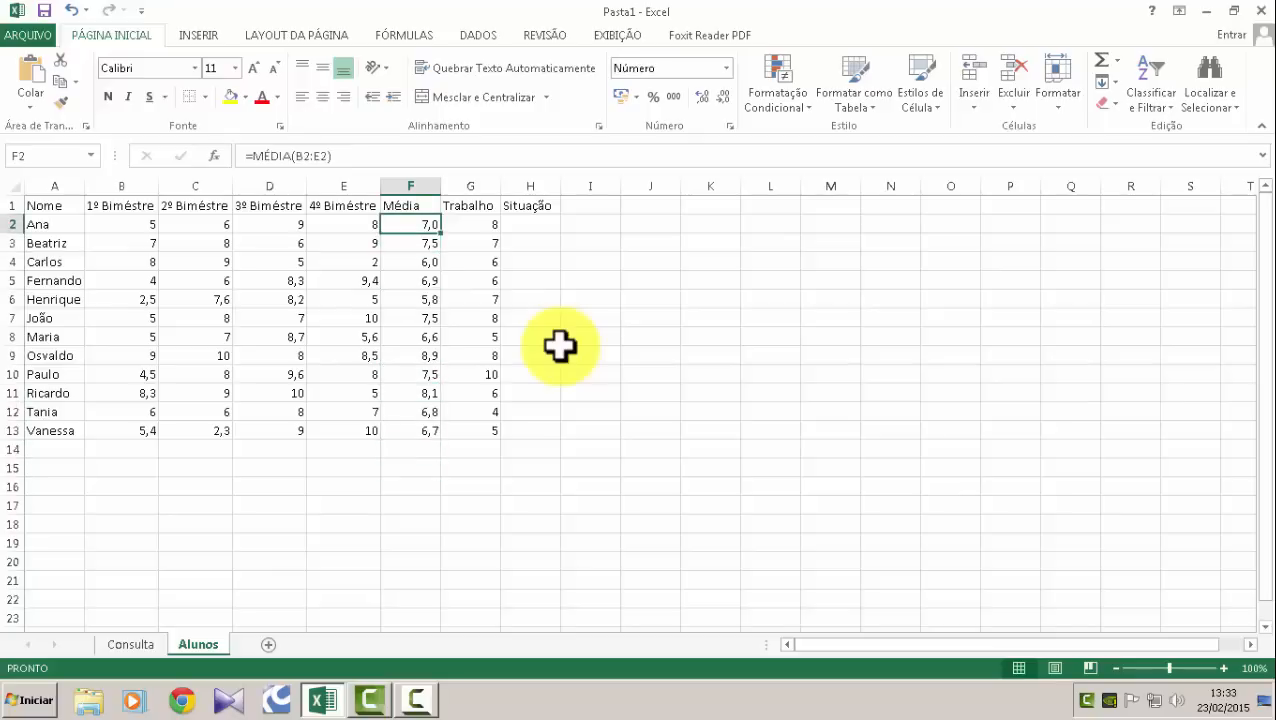
Examine the first two students' bimester grades and the first student's Média and Trabalho values.
key(Right)
key(Left)
key(Left)
key(Left)
key(Left)
key(Left)
key(Right)
key(Right)
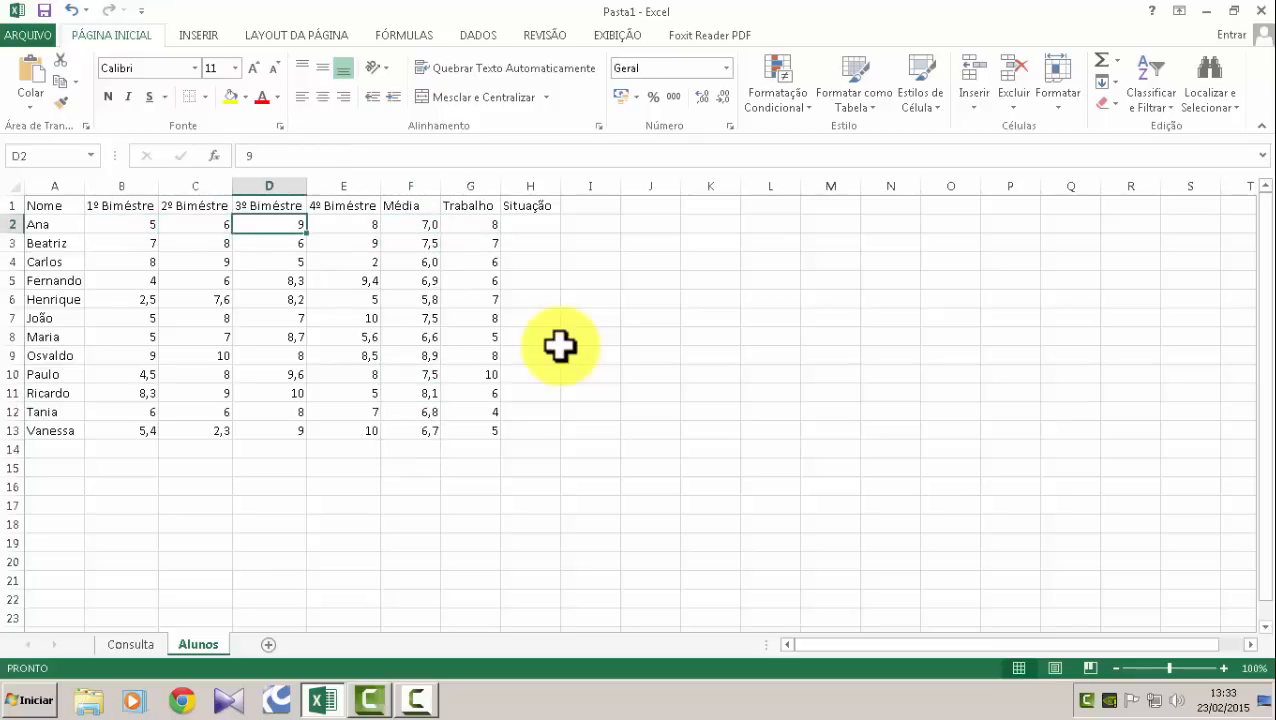
key(Right)
key(Right)
key(Left)
key(Down)
key(Left)
key(Left)
key(Right)
key(Right)
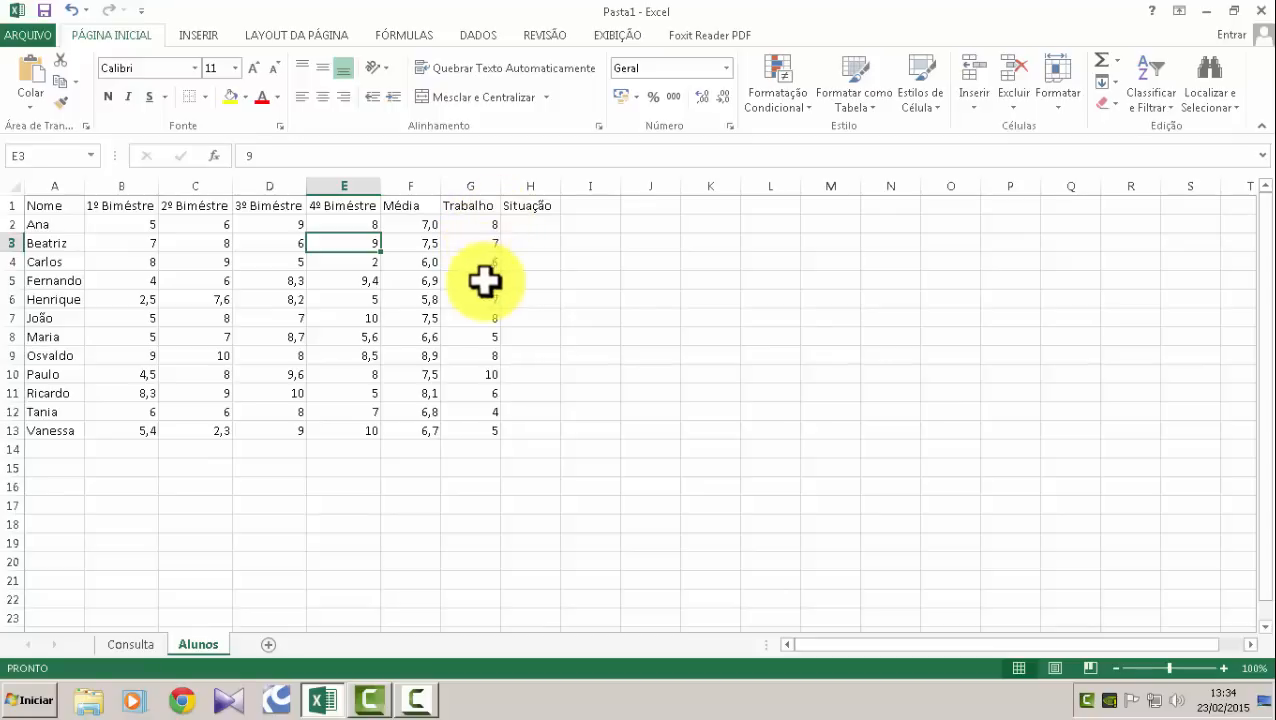
click(467, 225)
click(400, 228)
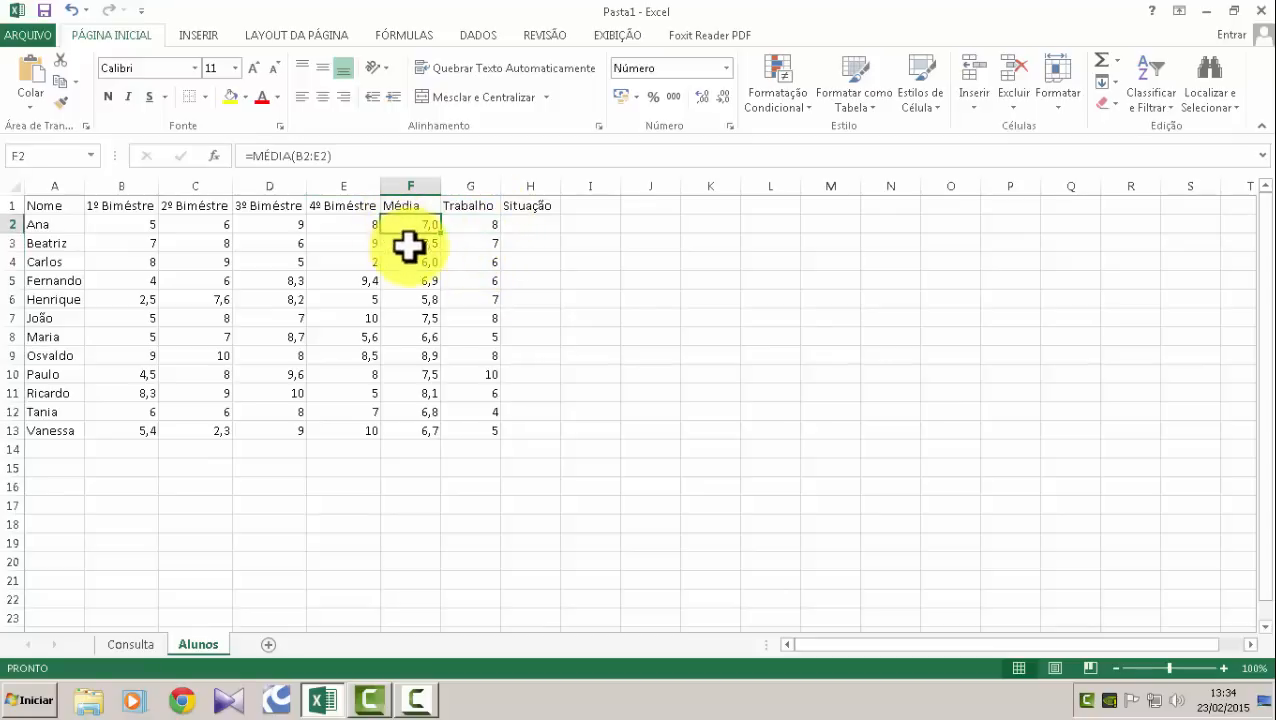
click(478, 226)
Begin an SE formula in H2 of the Situação column with the logical test OU(F2>=7;G2>=8).
click(520, 227)
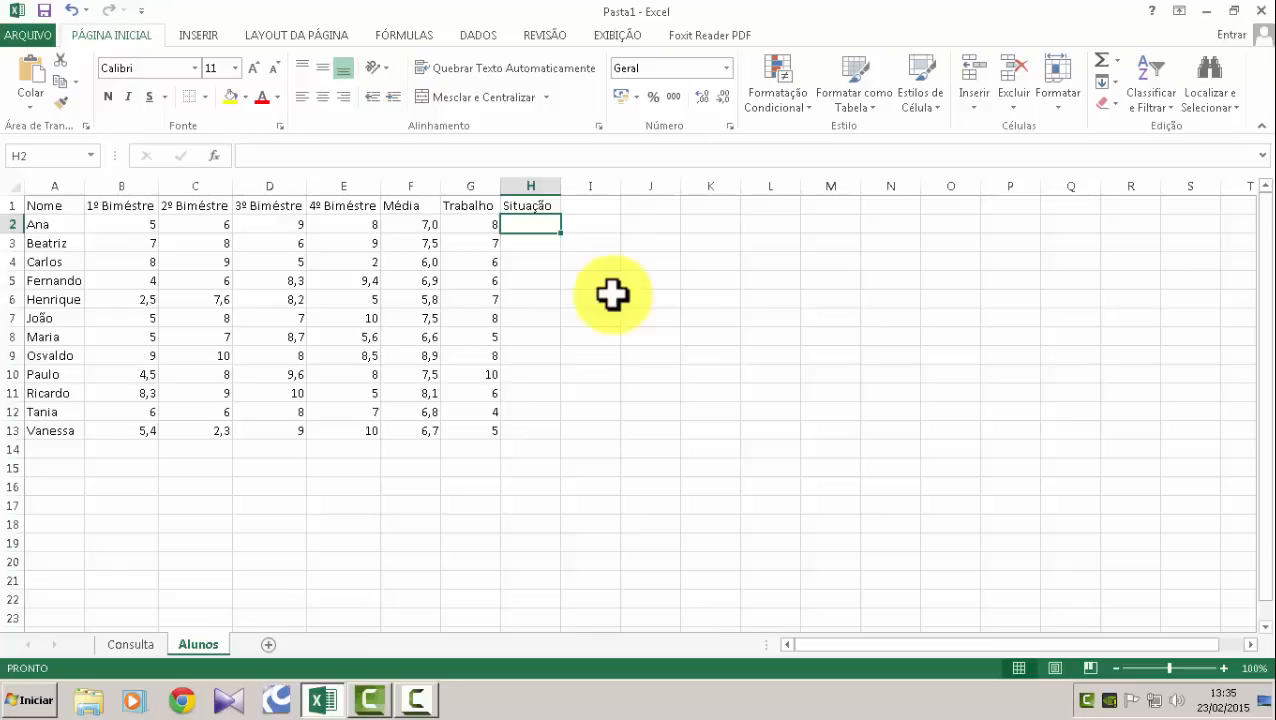
text(=)
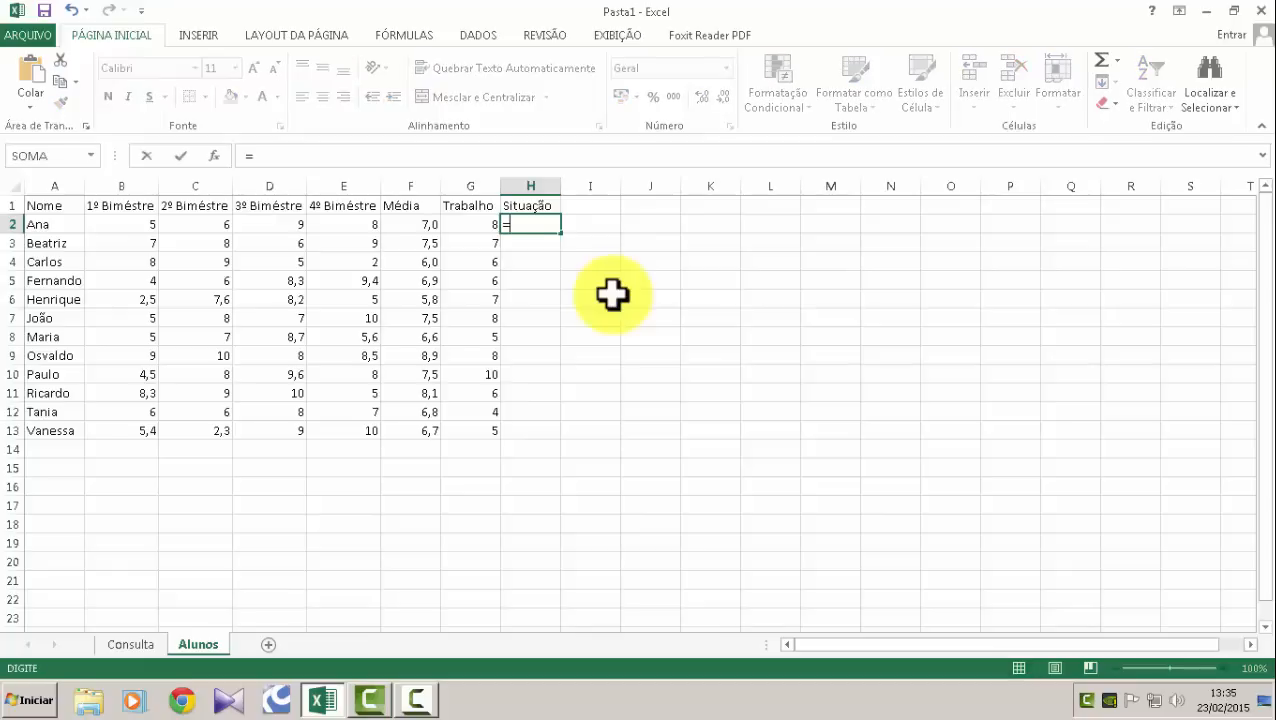
text(se()
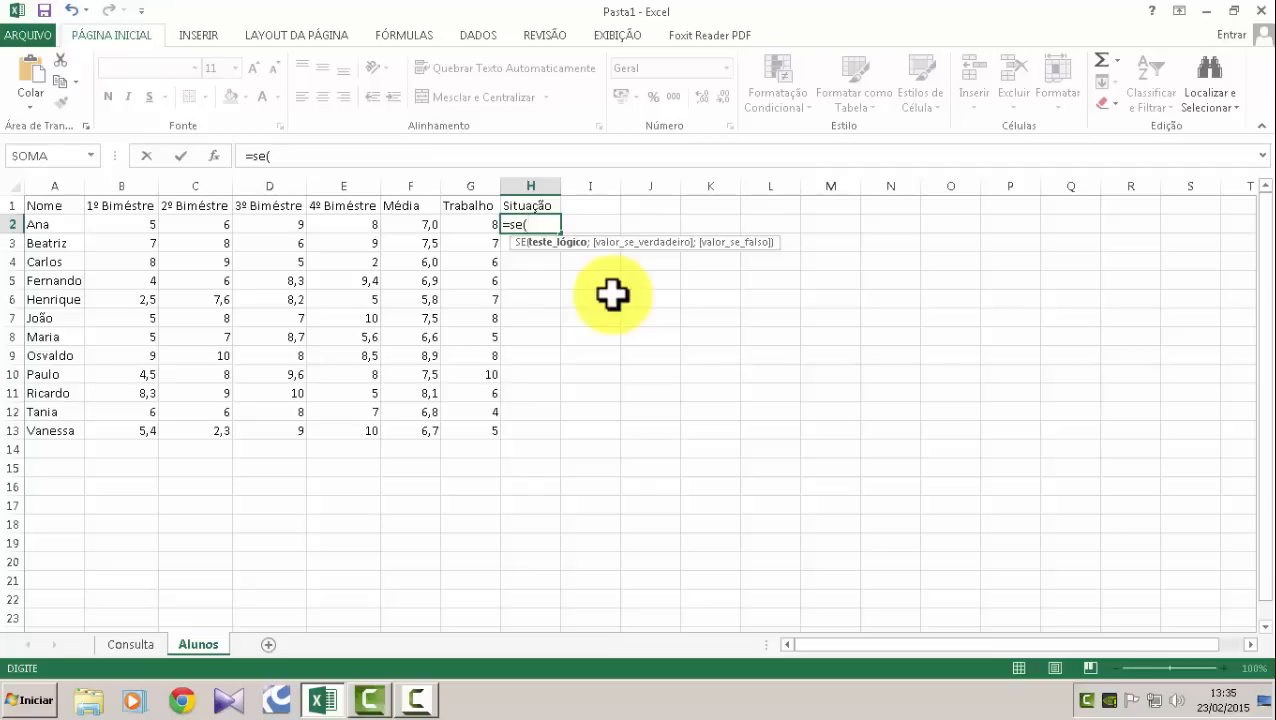
text(ou()
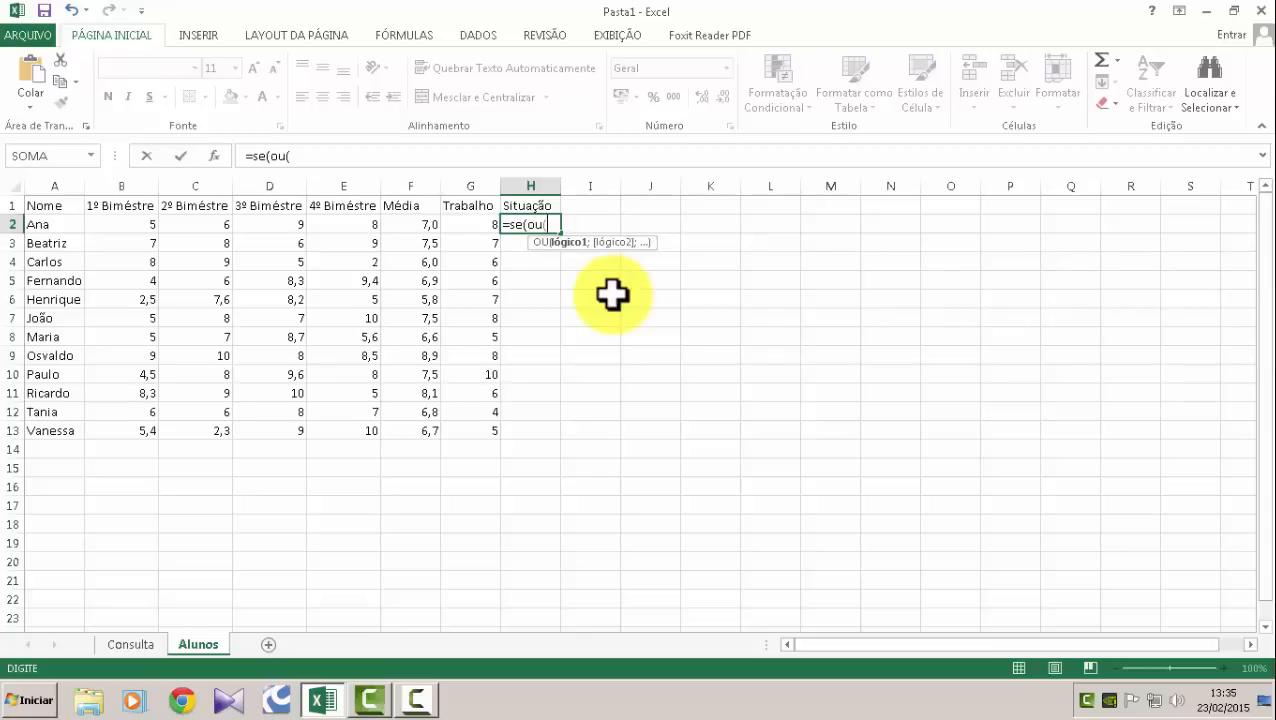
click(418, 226)
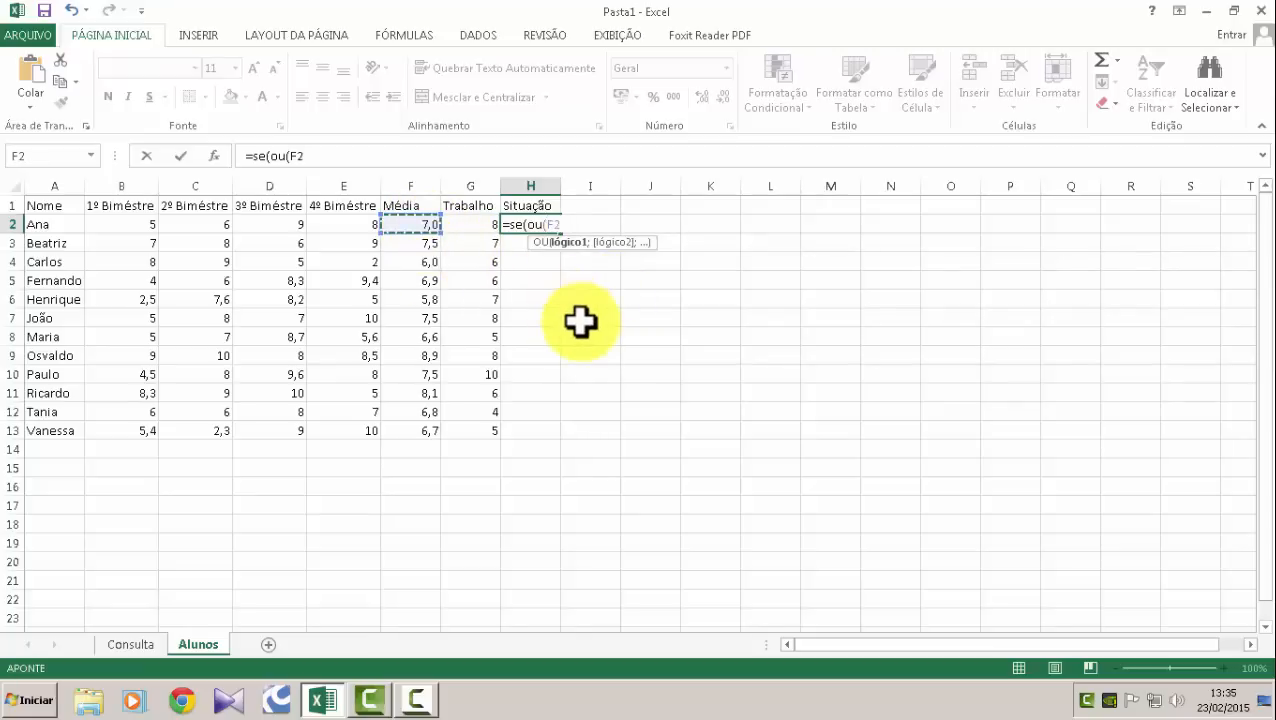
text(>=7;)
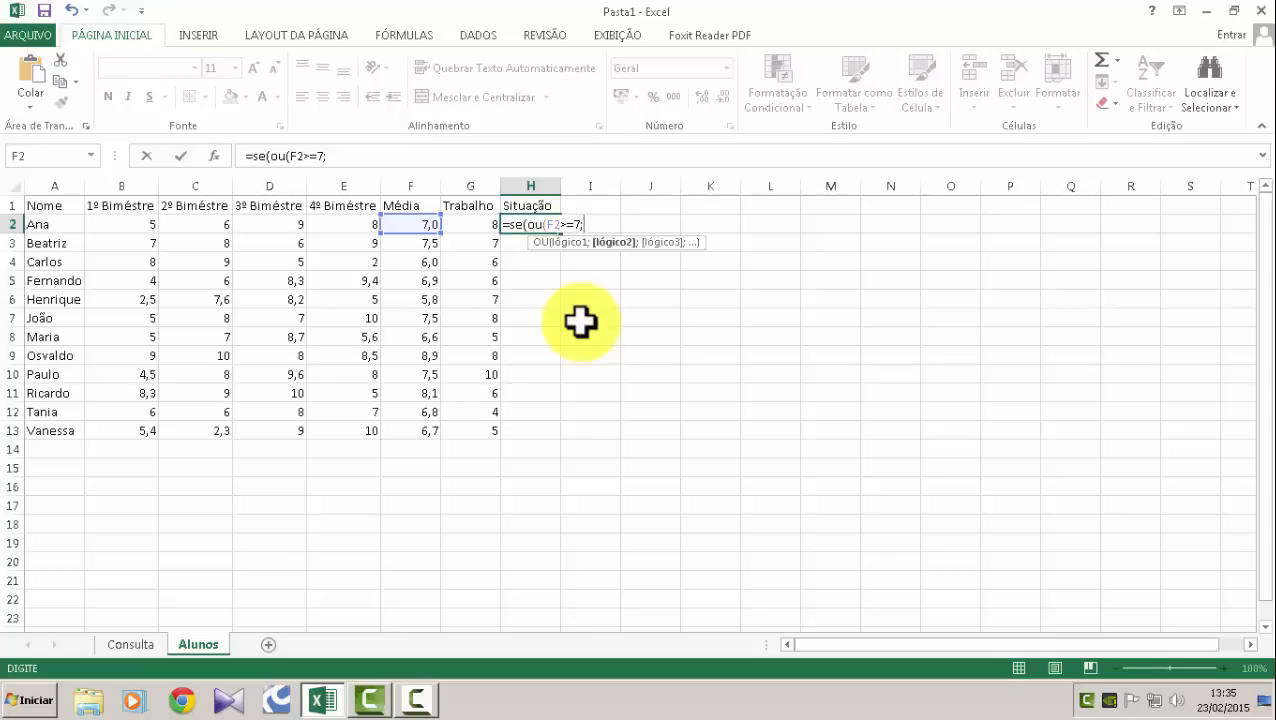
click(471, 228)
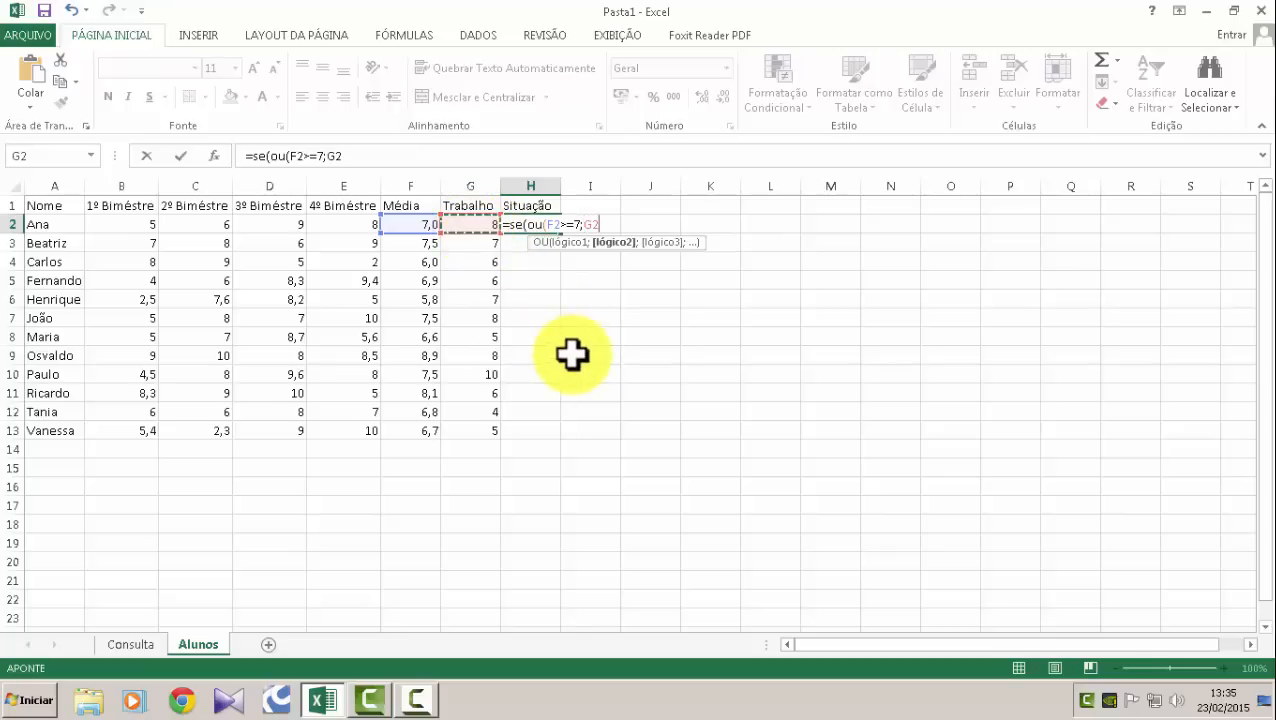
text(>=)
text(8);"APROVADO)
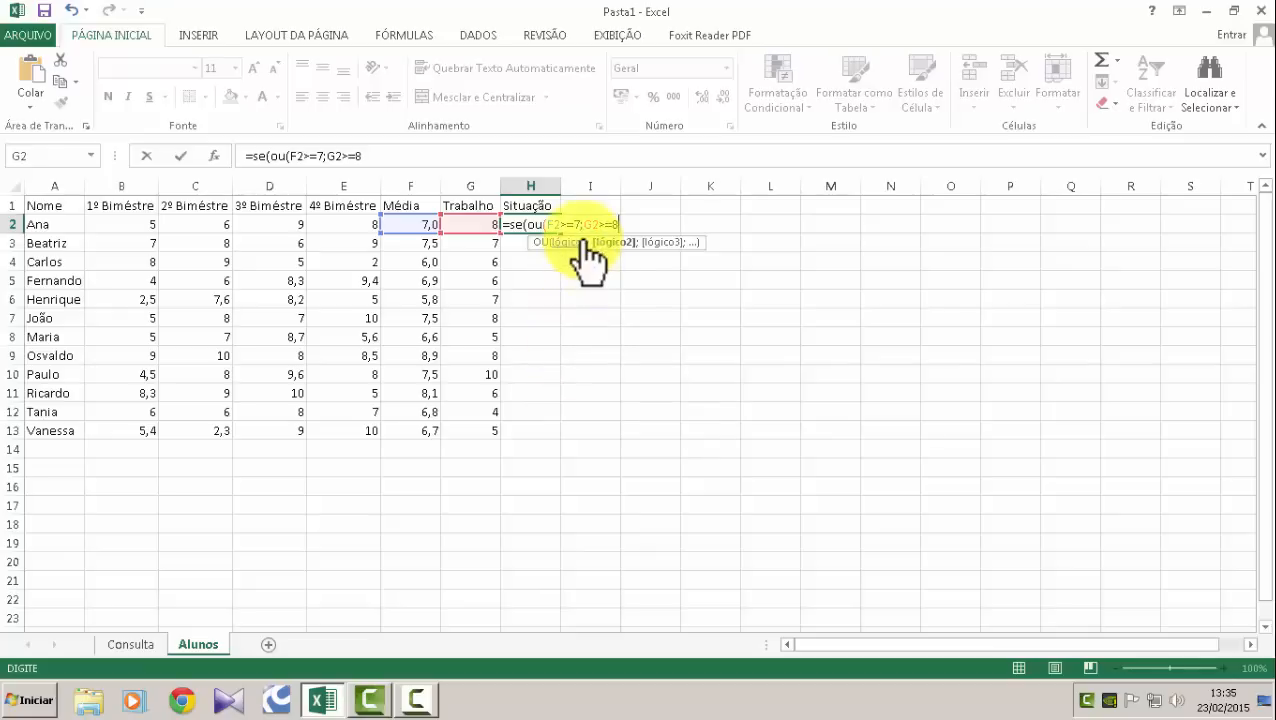
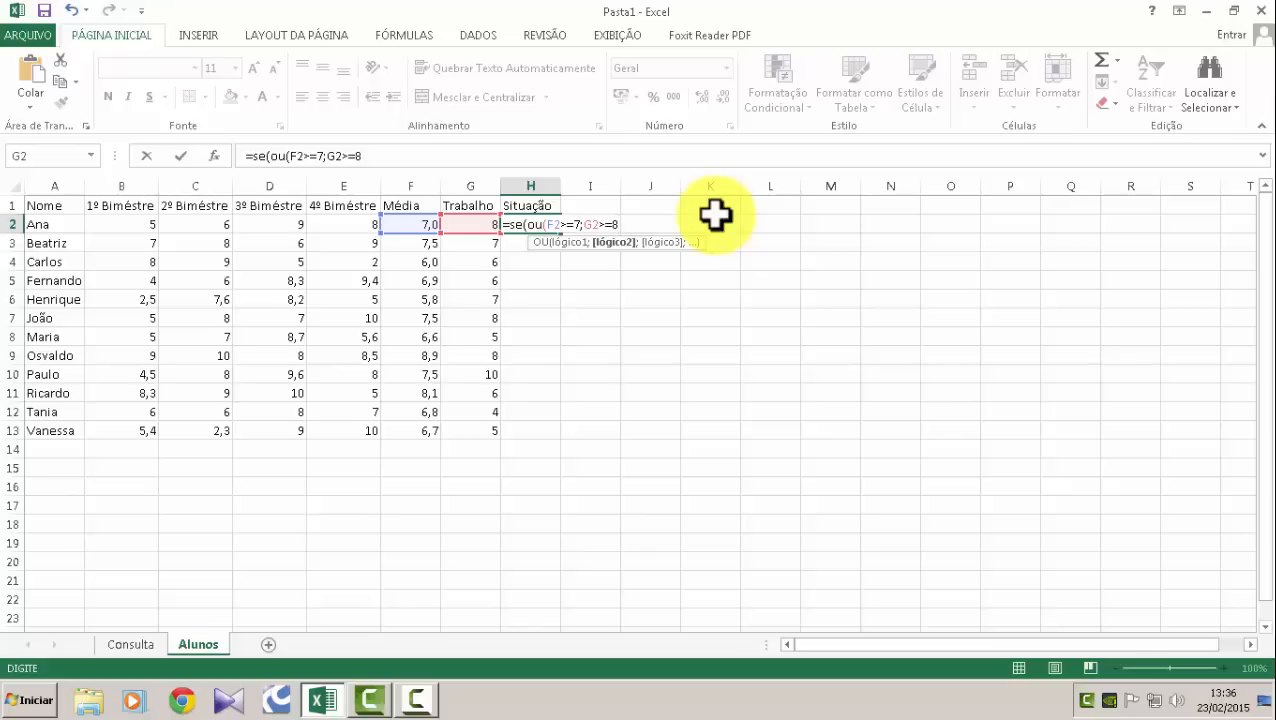
text())
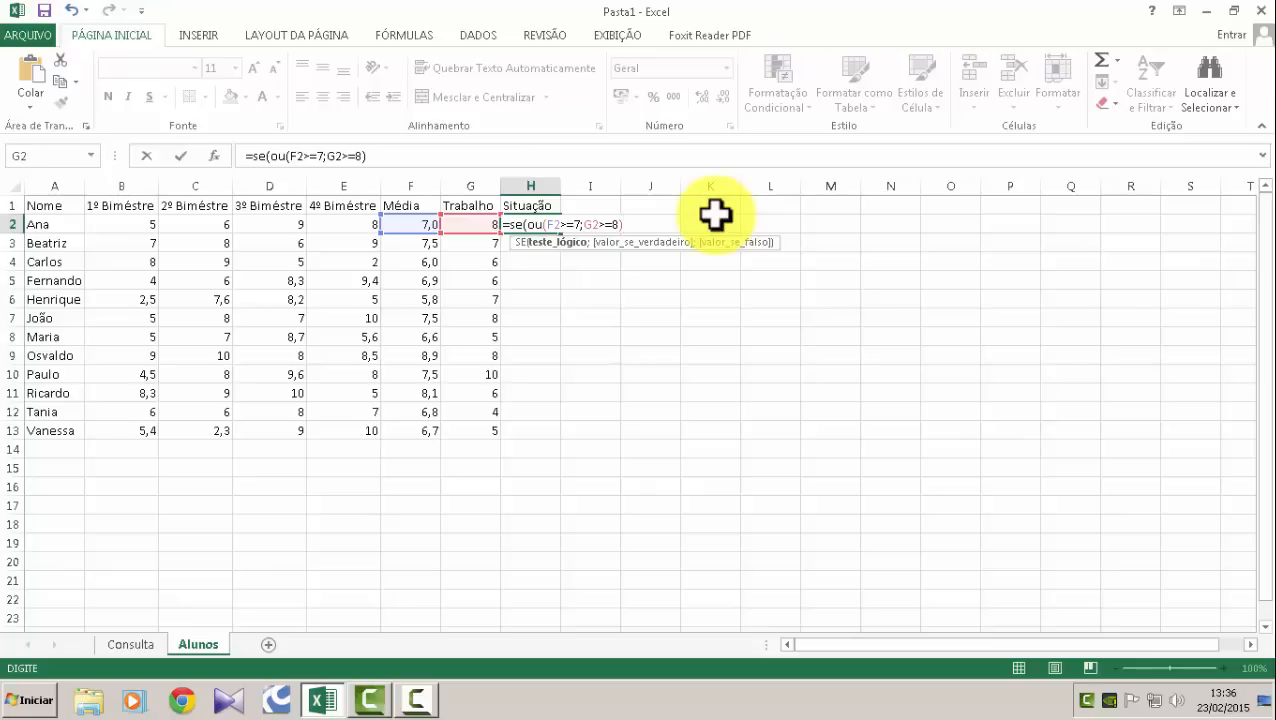
text(;)
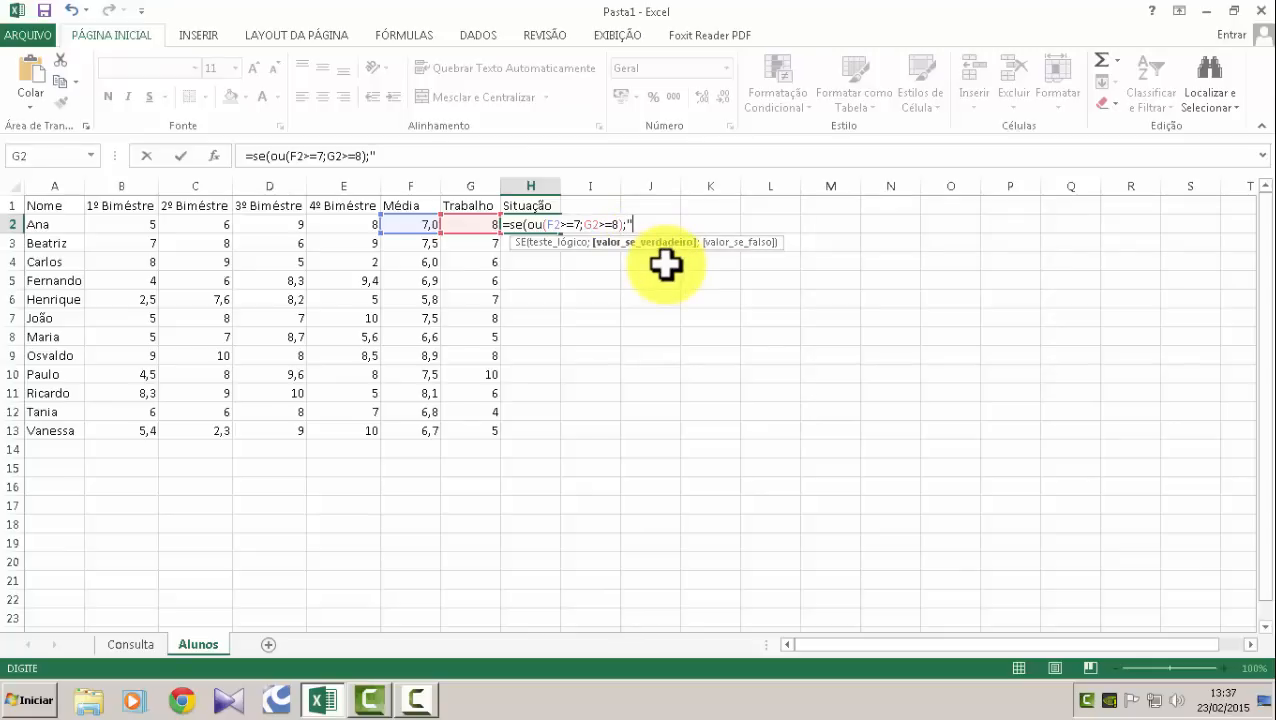
Complete the SE formula's arguments with "APROVADO" as the value if true and "REPROVADO" as the value if false.
text(APROVADO")
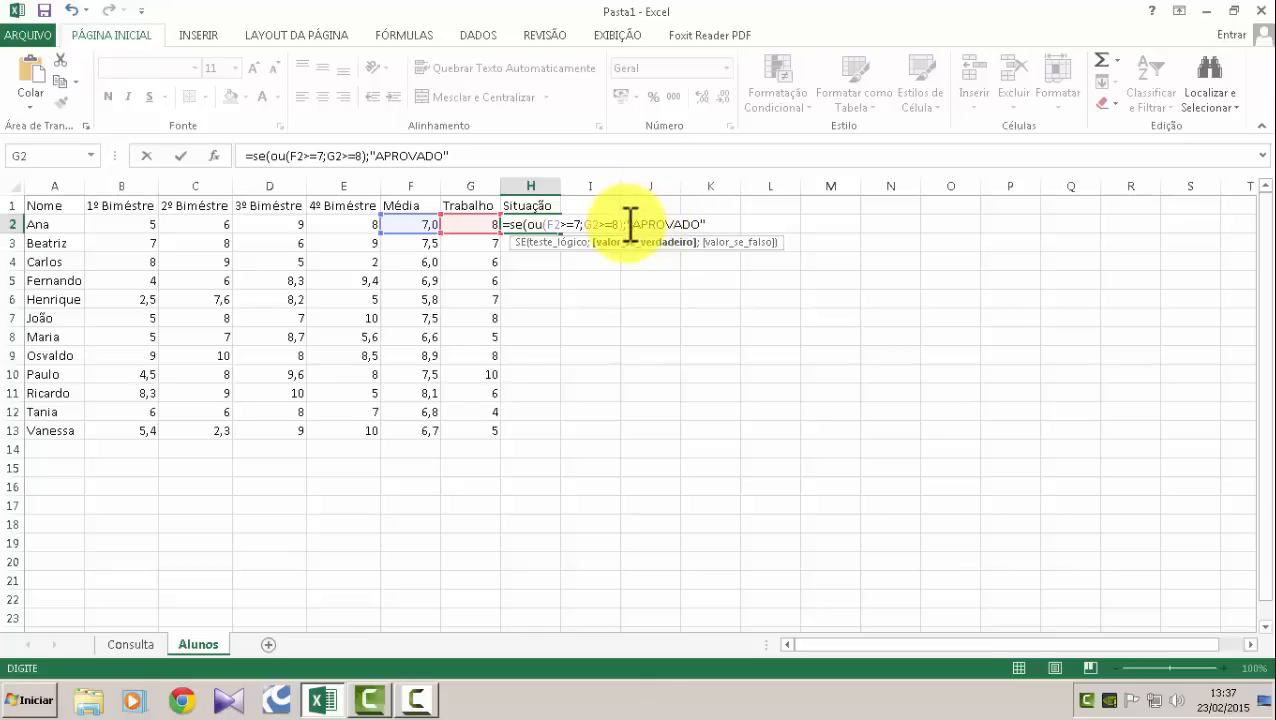
click(630, 224)
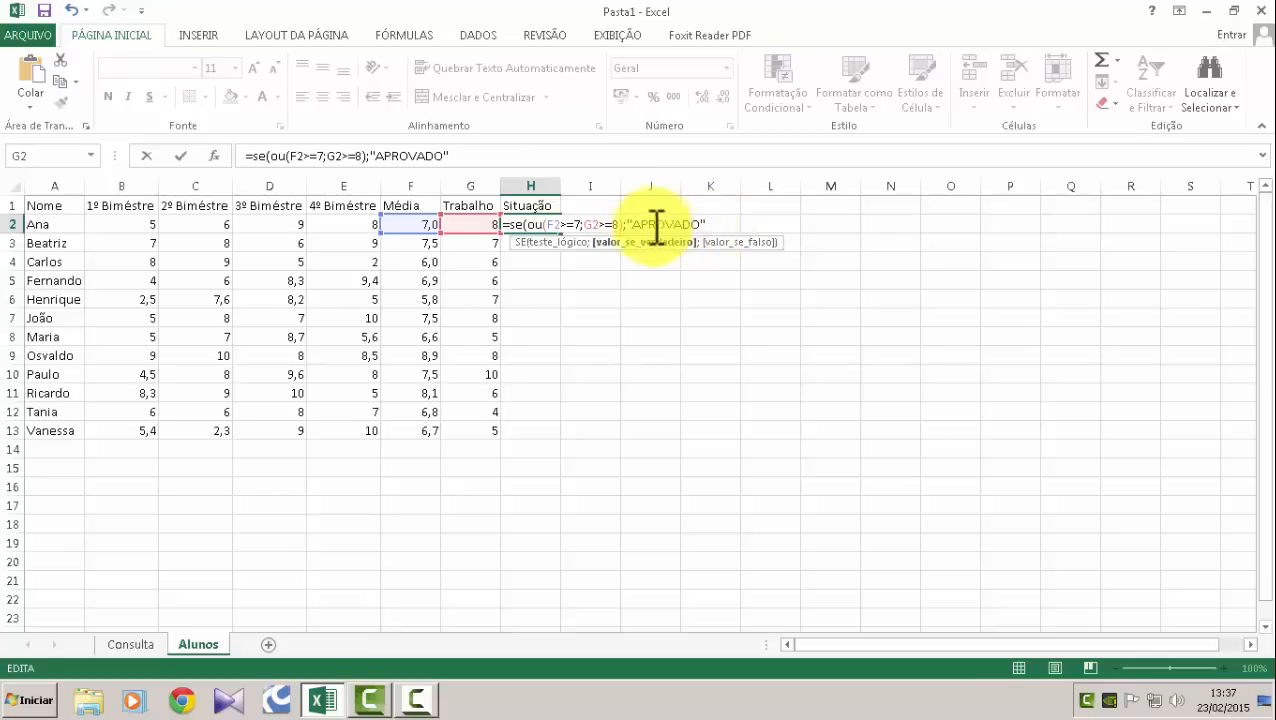
drag(628, 224, 710, 222)
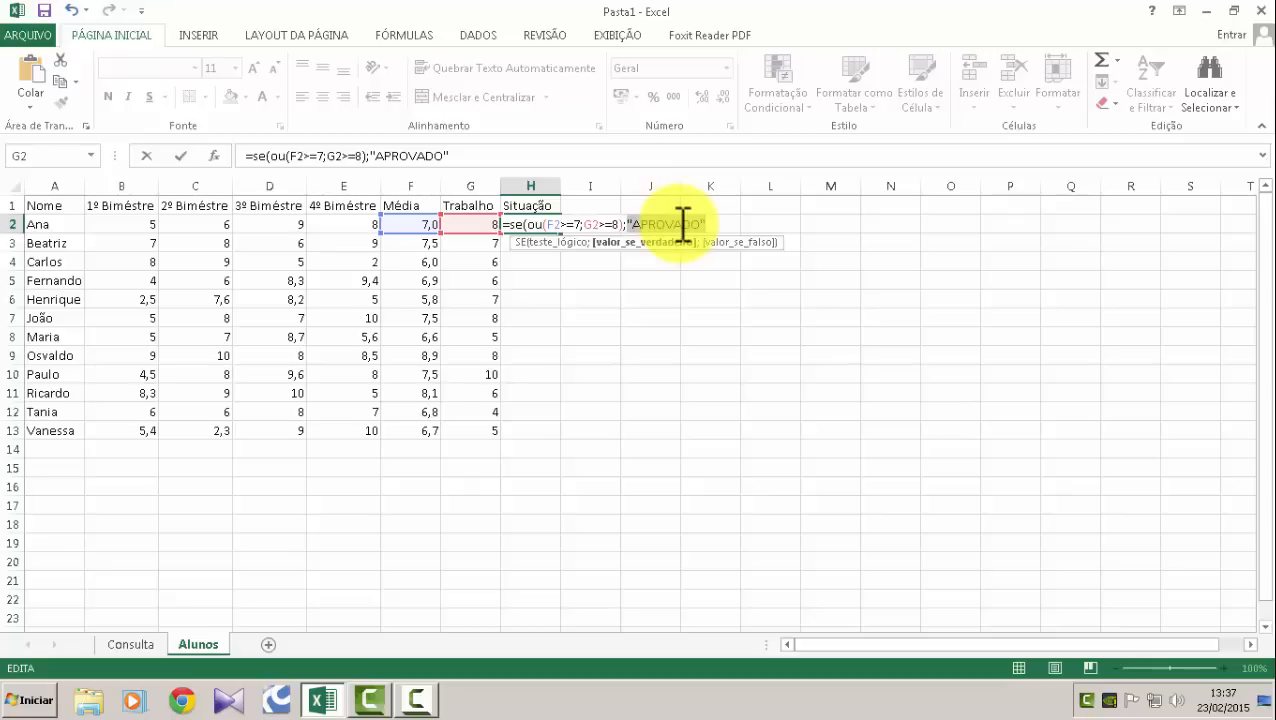
click(710, 224)
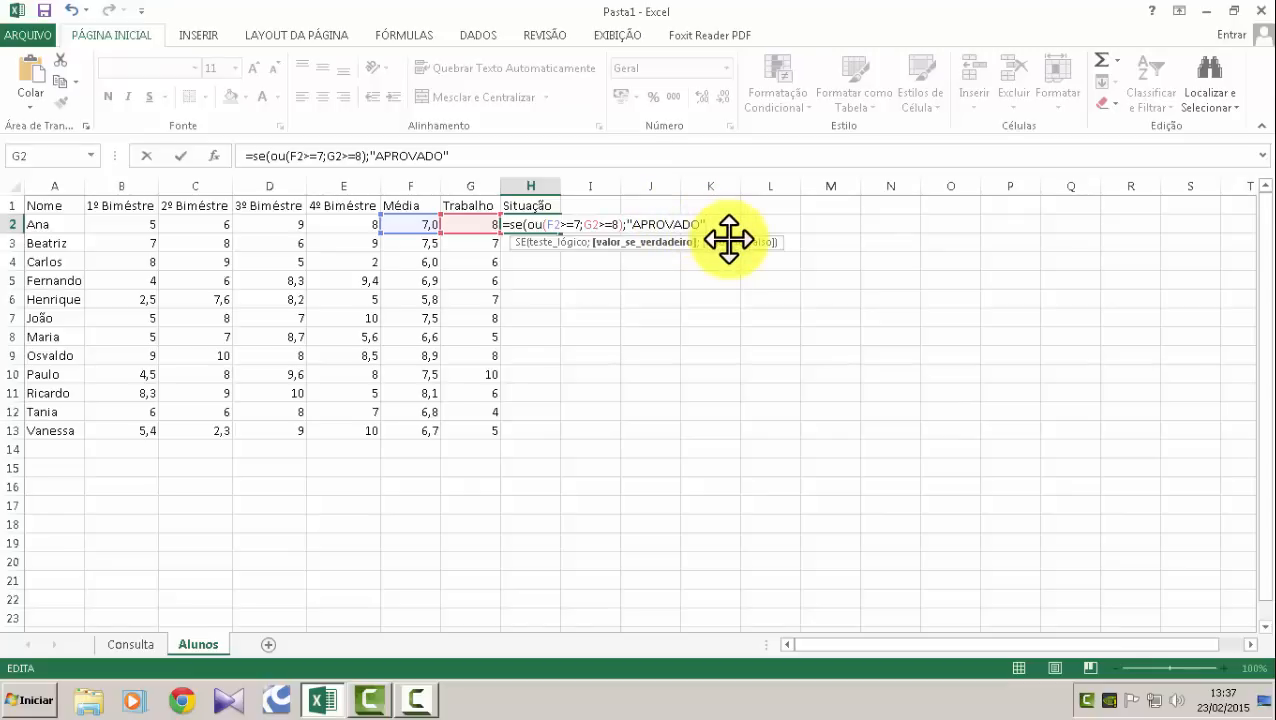
text(;)
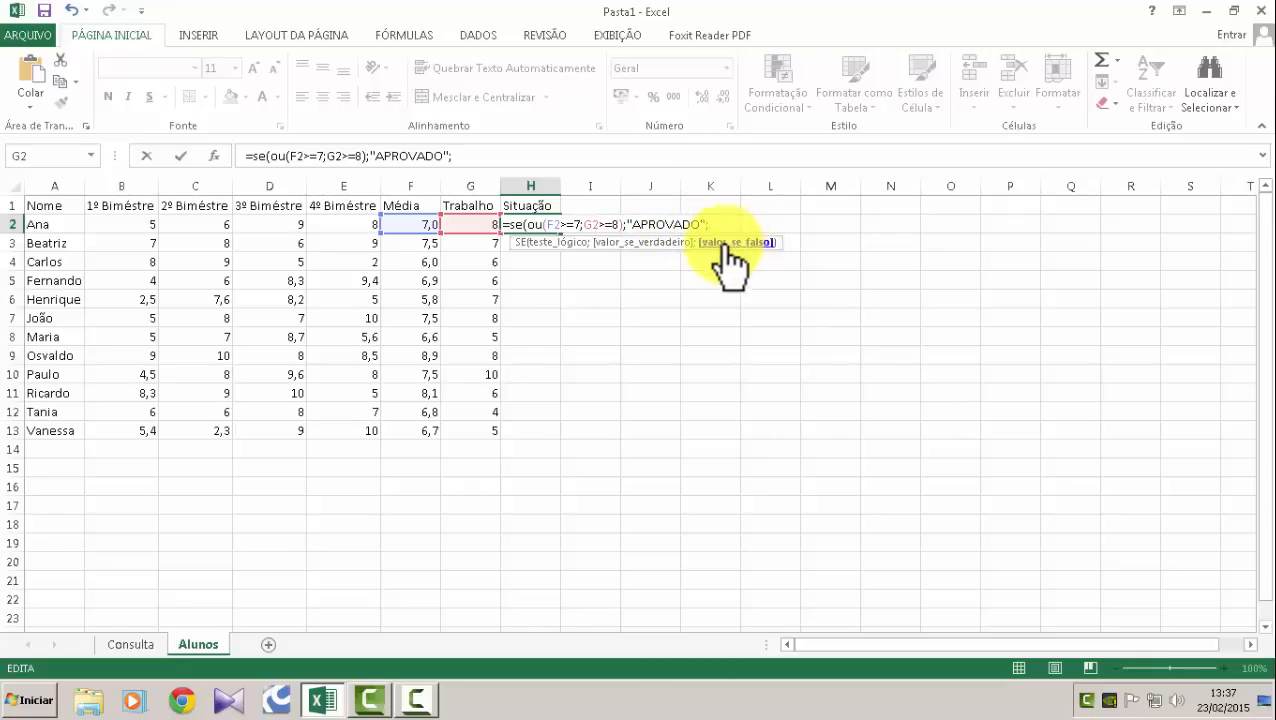
text(")
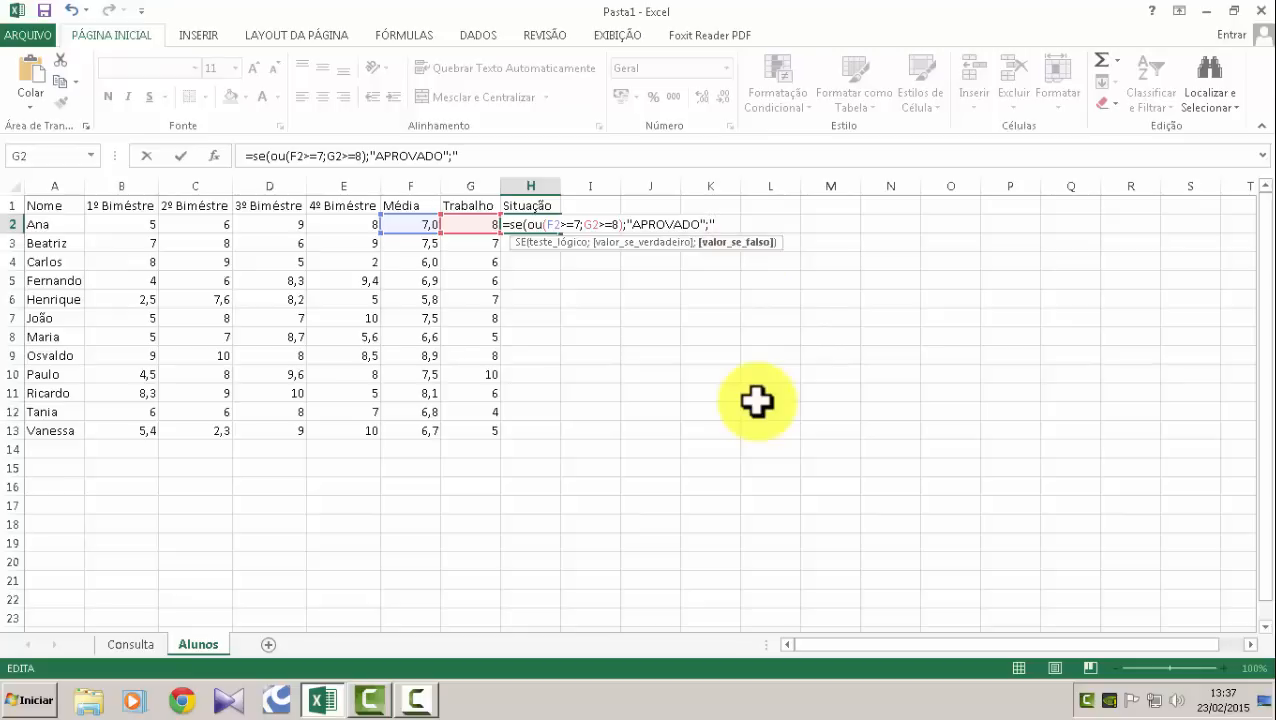
text(REPROVADO")
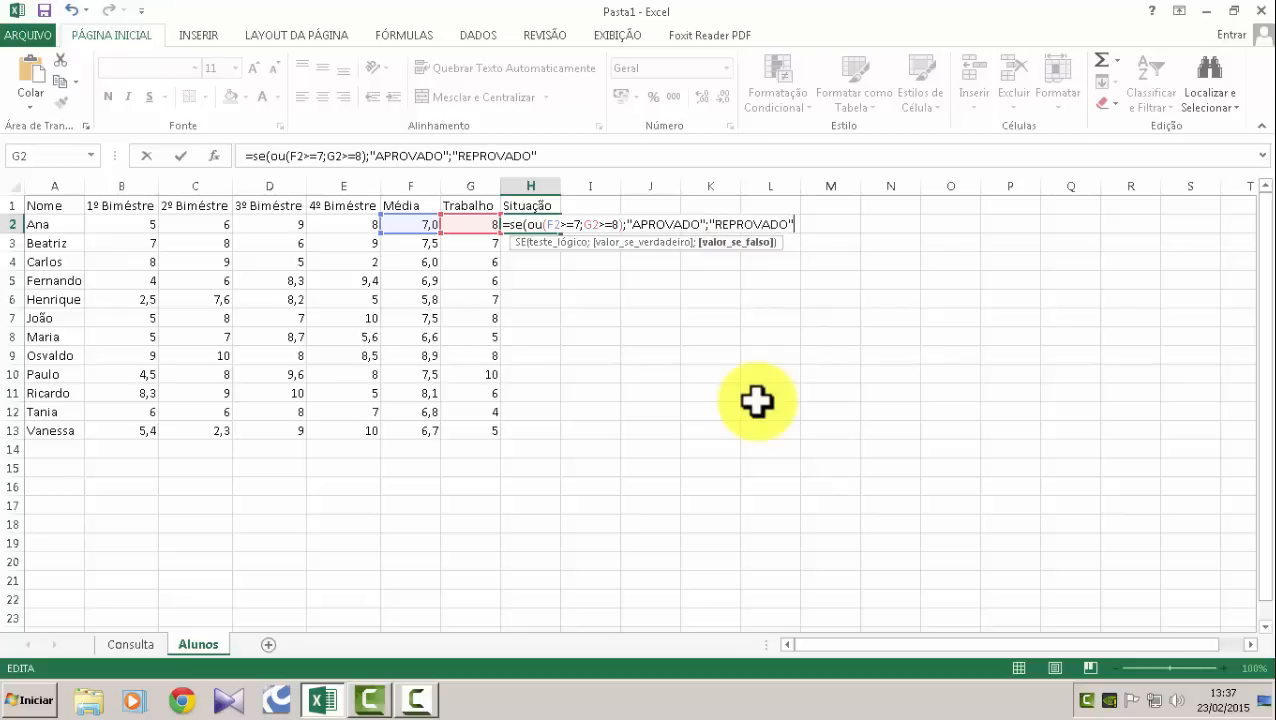
text())
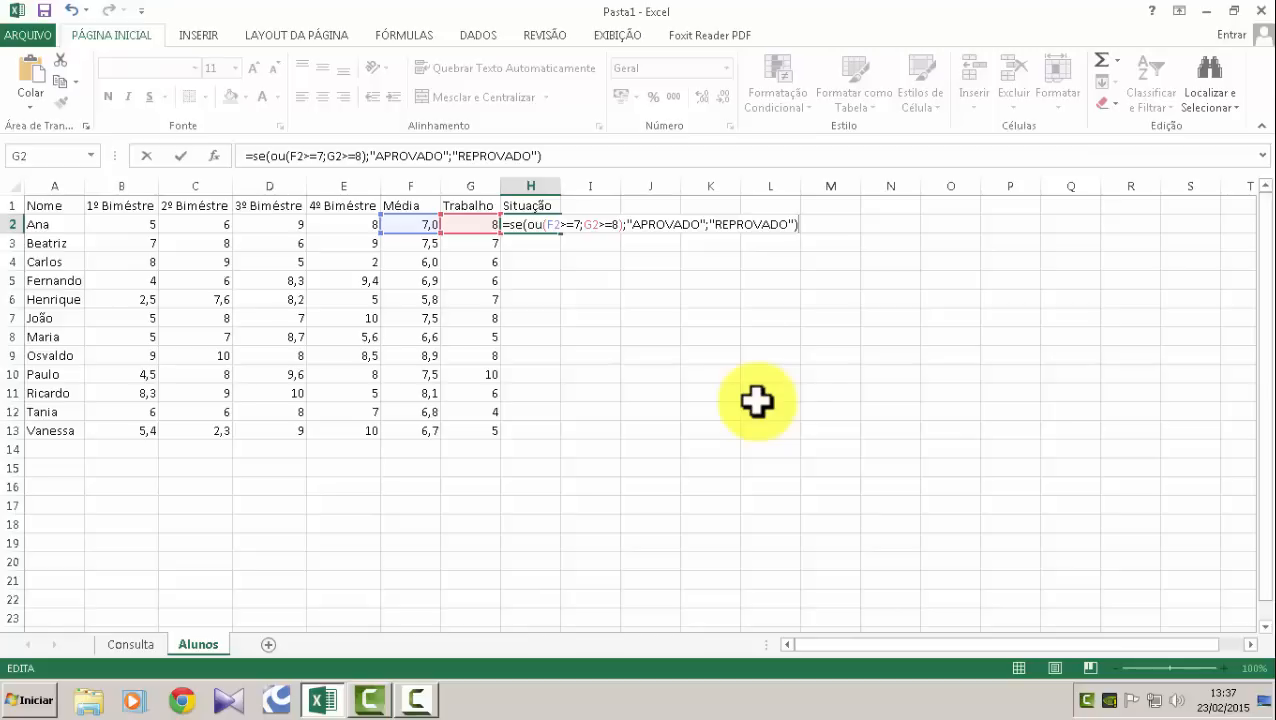
click(550, 224)
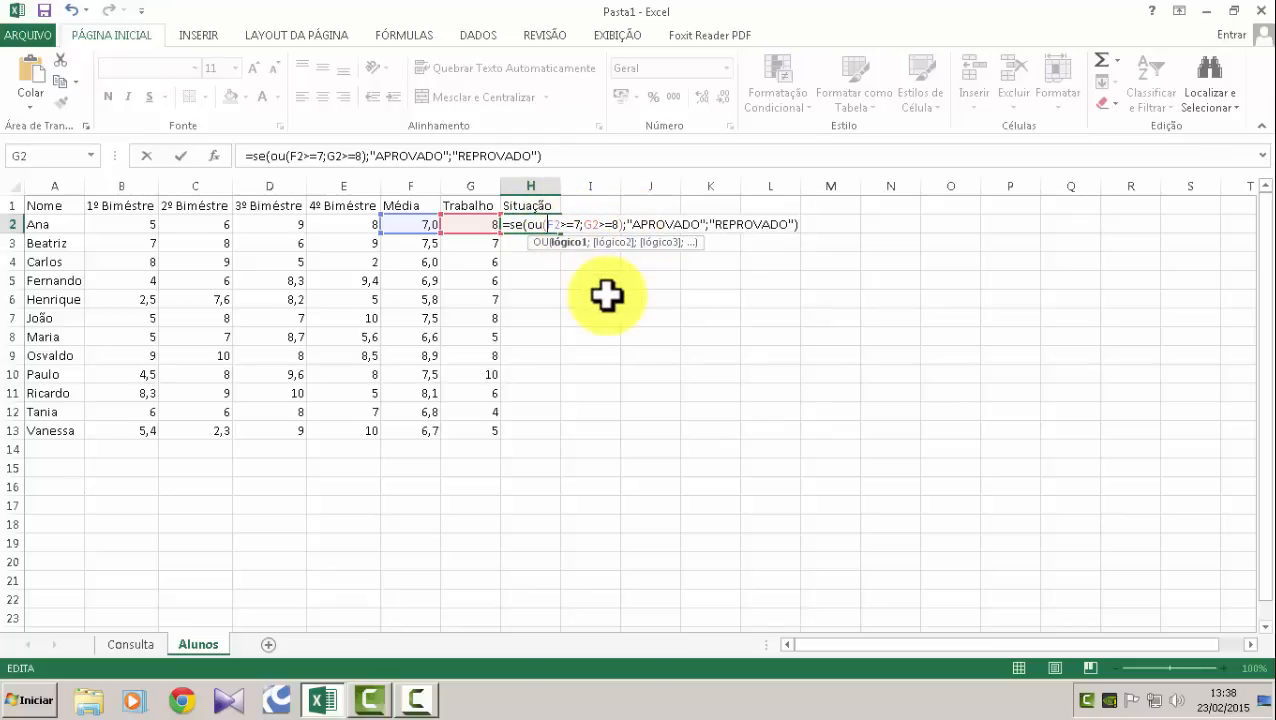
text(()
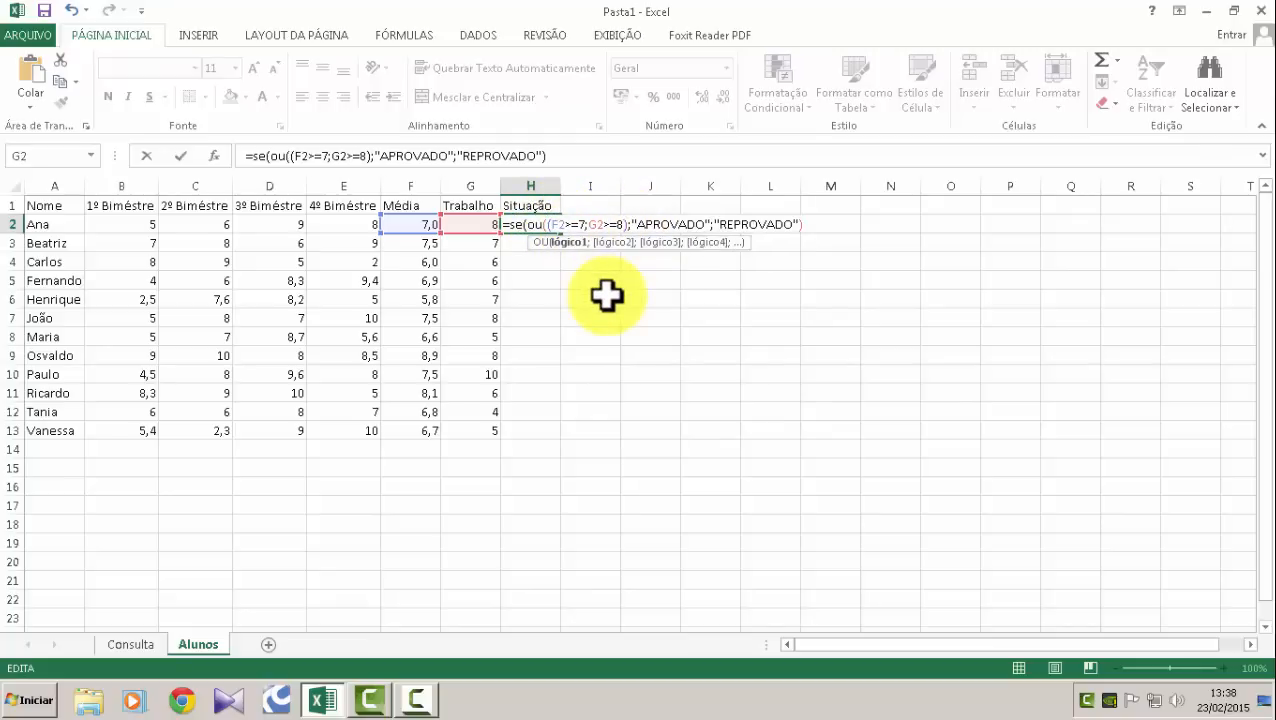
text((()
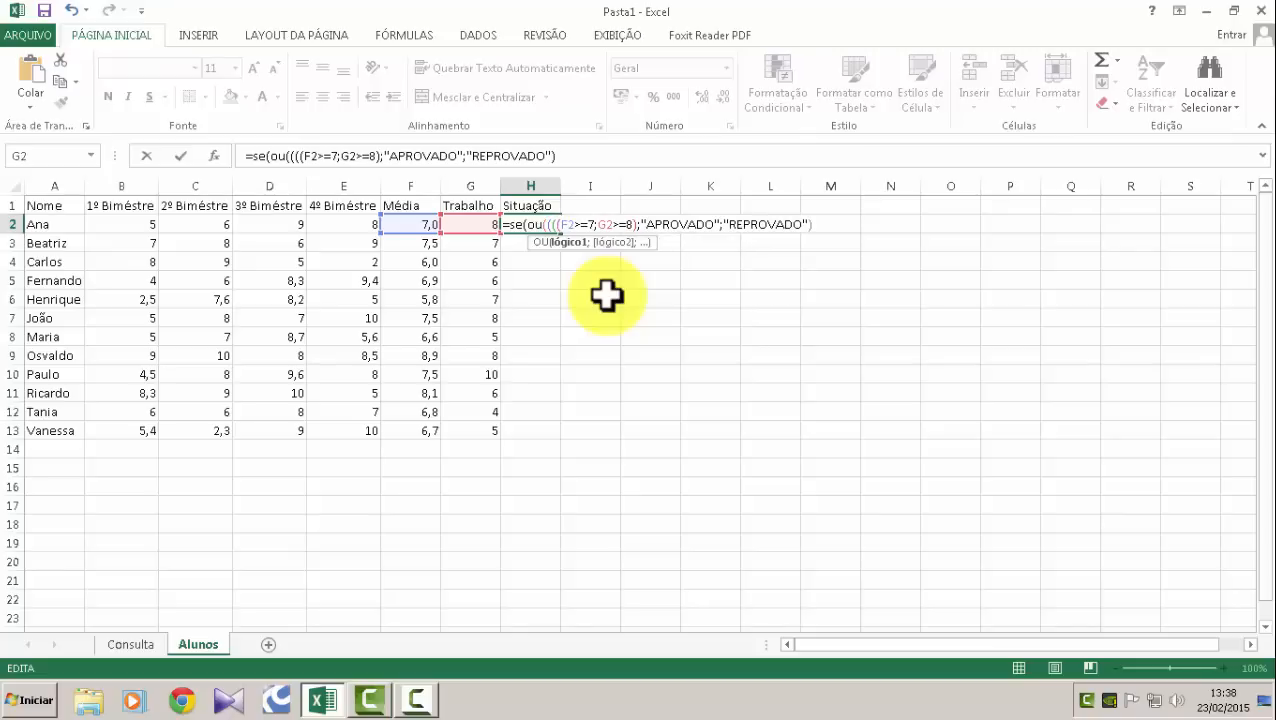
text(()
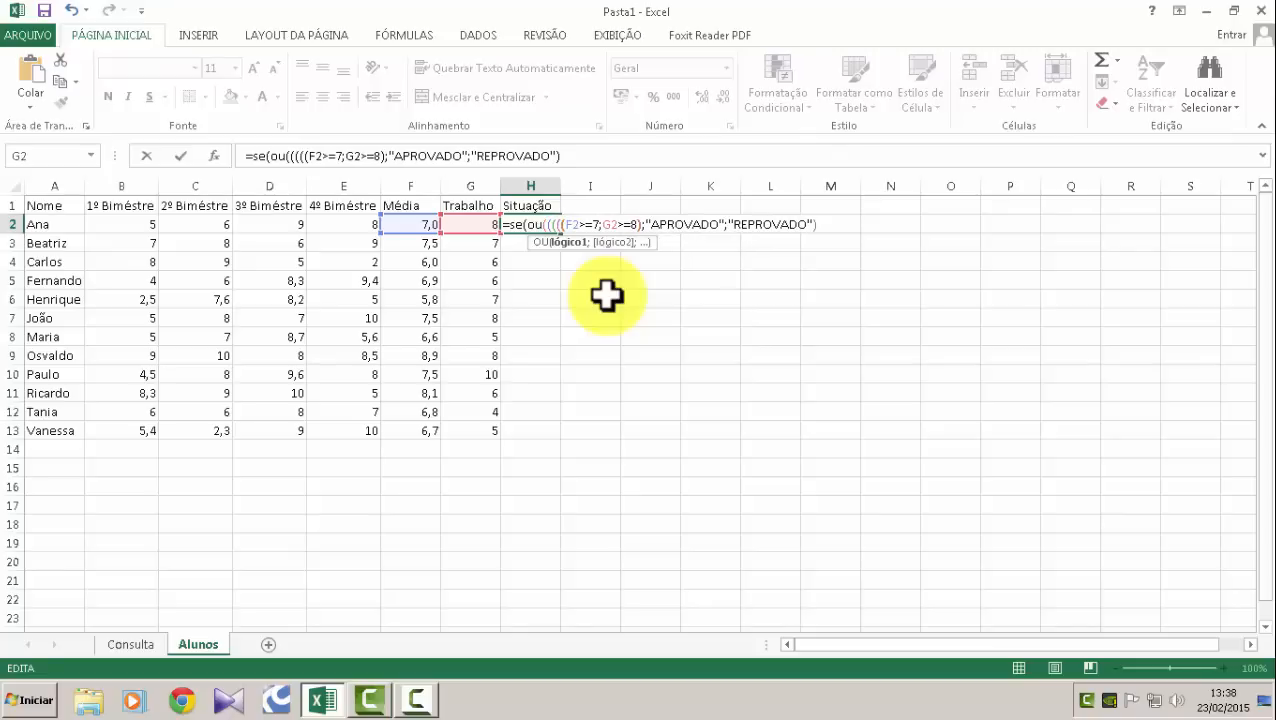
key(BackSpace)
key(BackSpace)
key(BackSpace)
key(BackSpace)
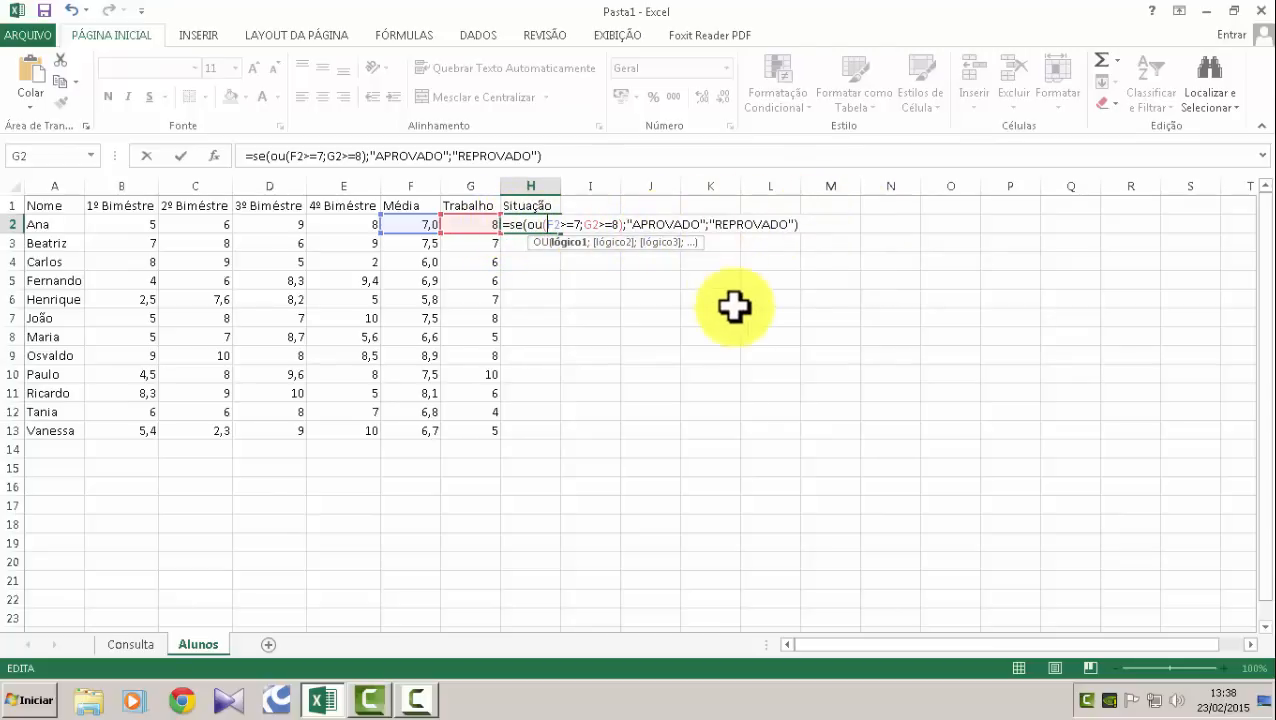
Commit the SE formula in H2 and widen the Situação column to fit the APROVADO text.
key(Return)
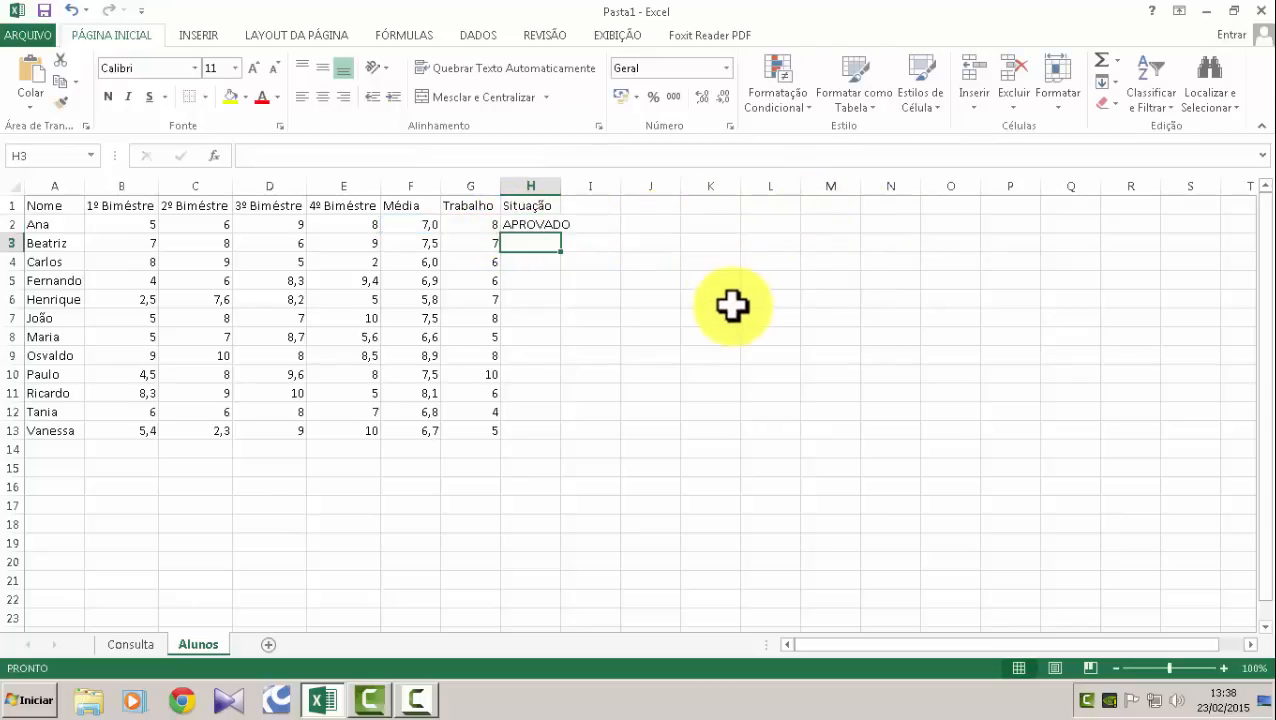
drag(561, 185, 575, 186)
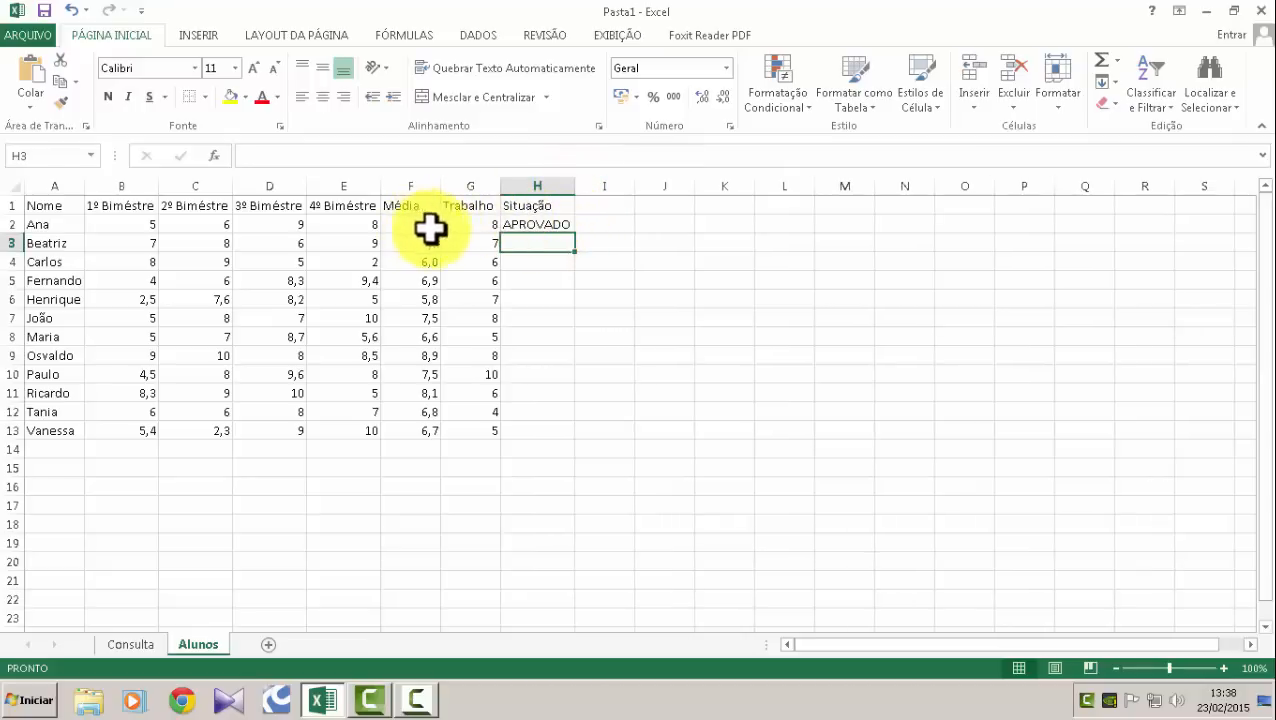
Copy the Situação formula from H2 down to H13 and autofit column H to its contents.
click(518, 226)
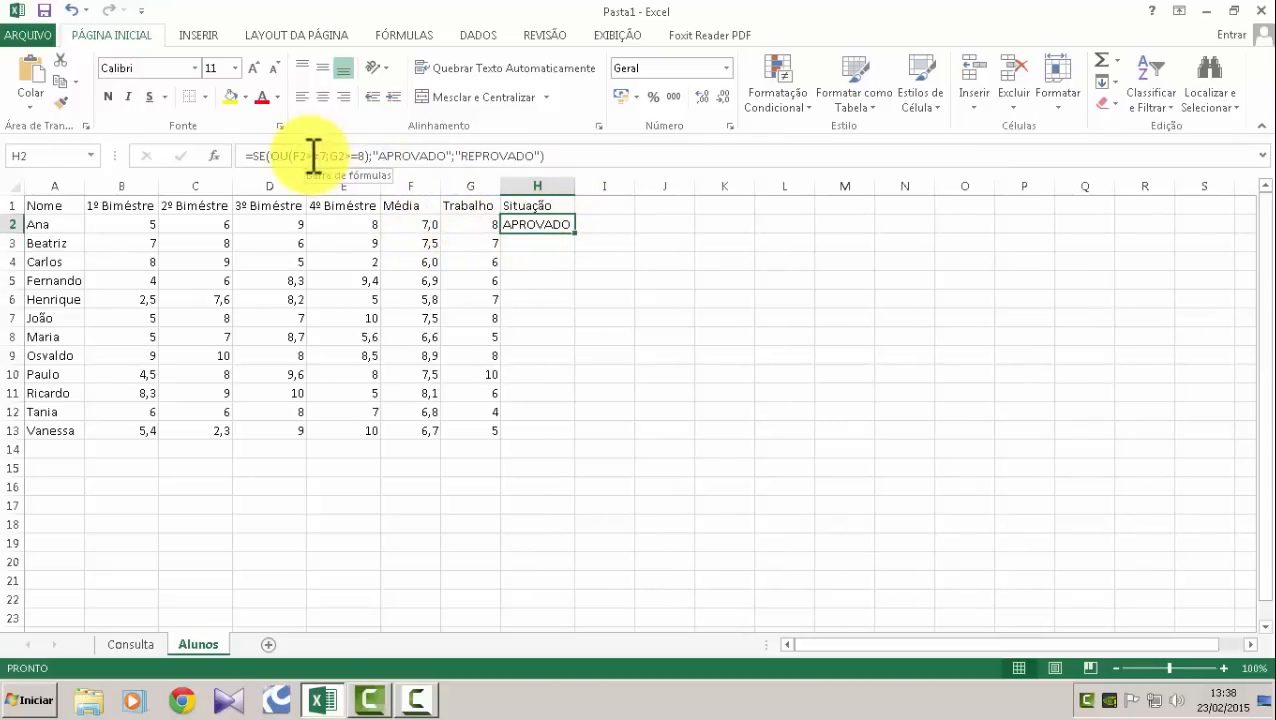
double_click(578, 235)
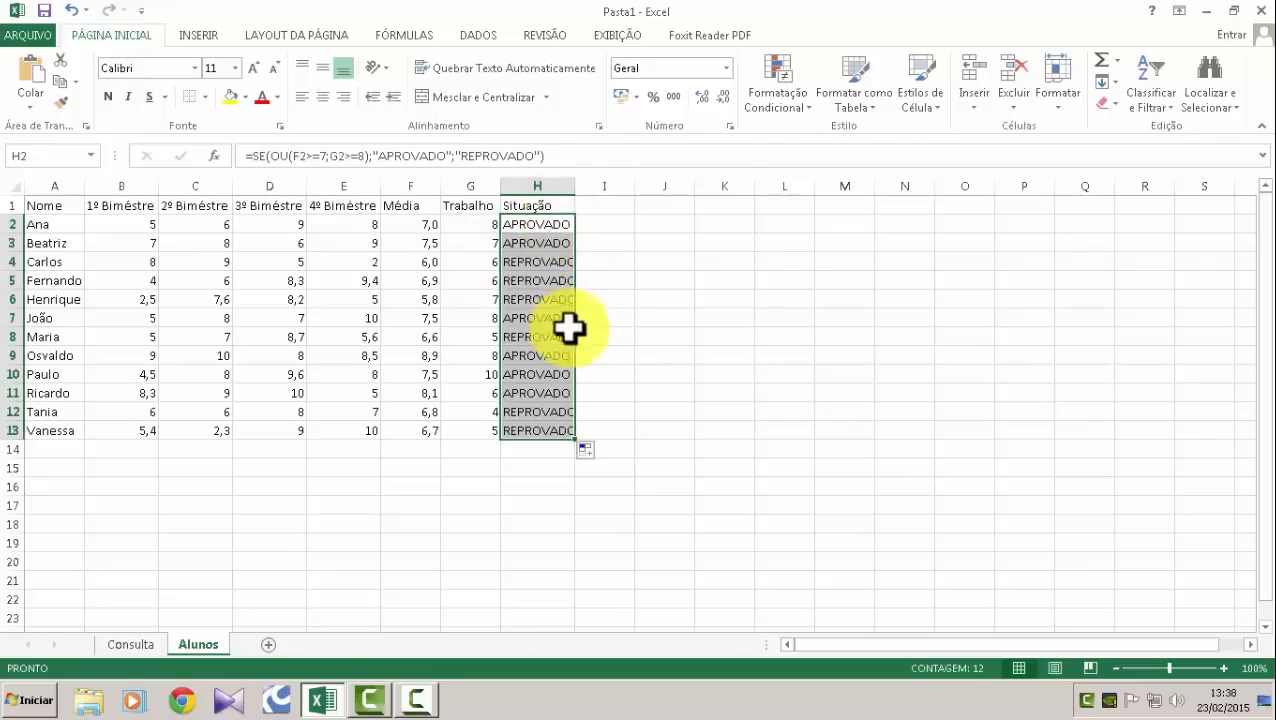
double_click(575, 185)
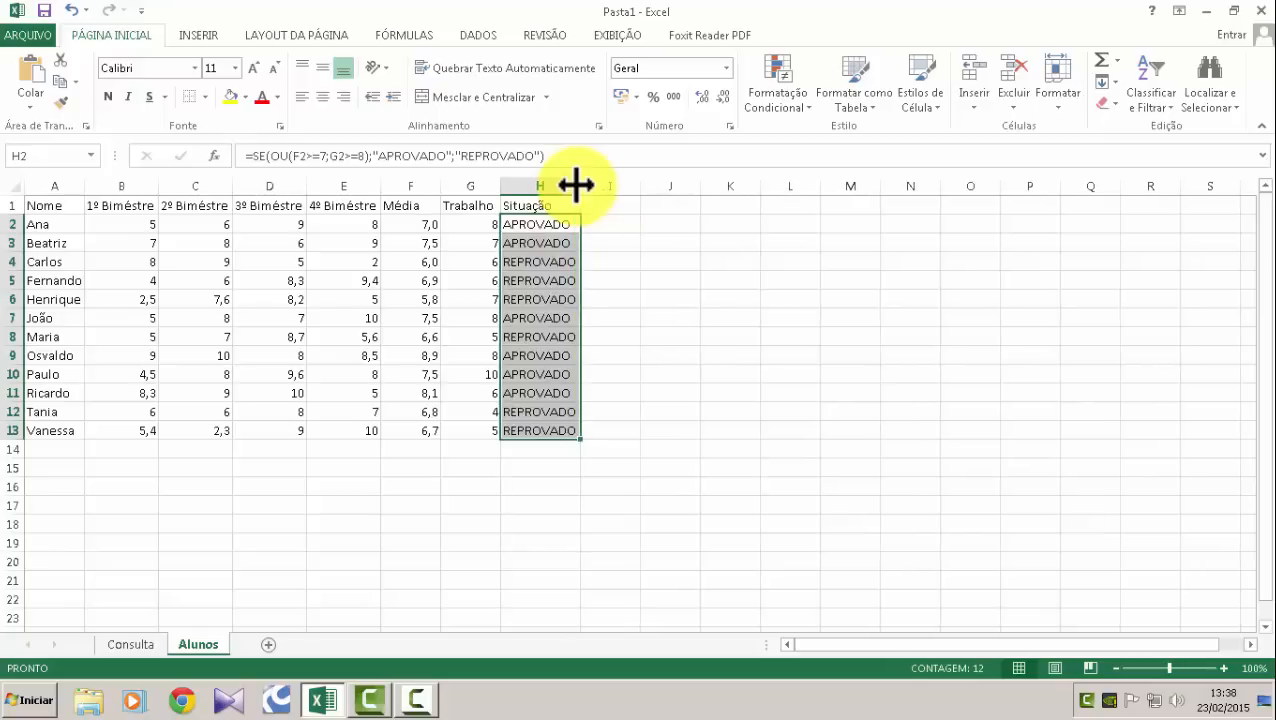
Look through the Situação formulas and statuses of all the students in H2 to H13.
click(531, 227)
click(538, 243)
click(540, 263)
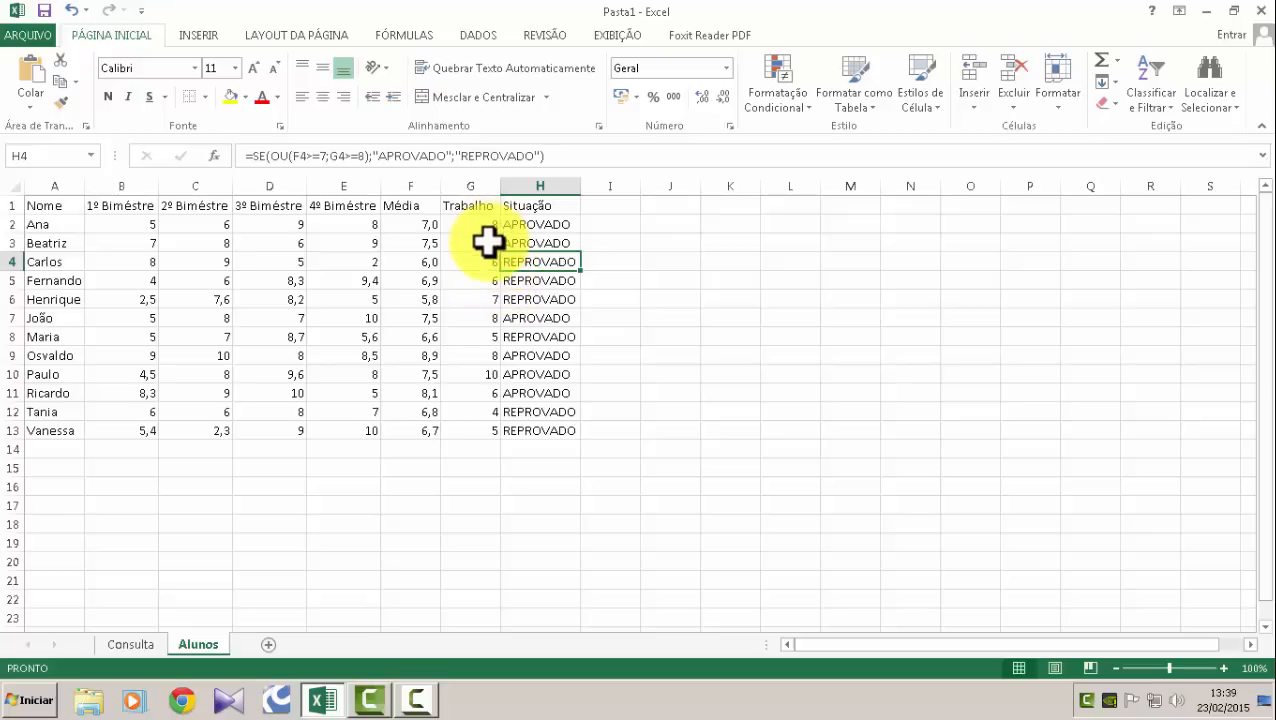
click(548, 288)
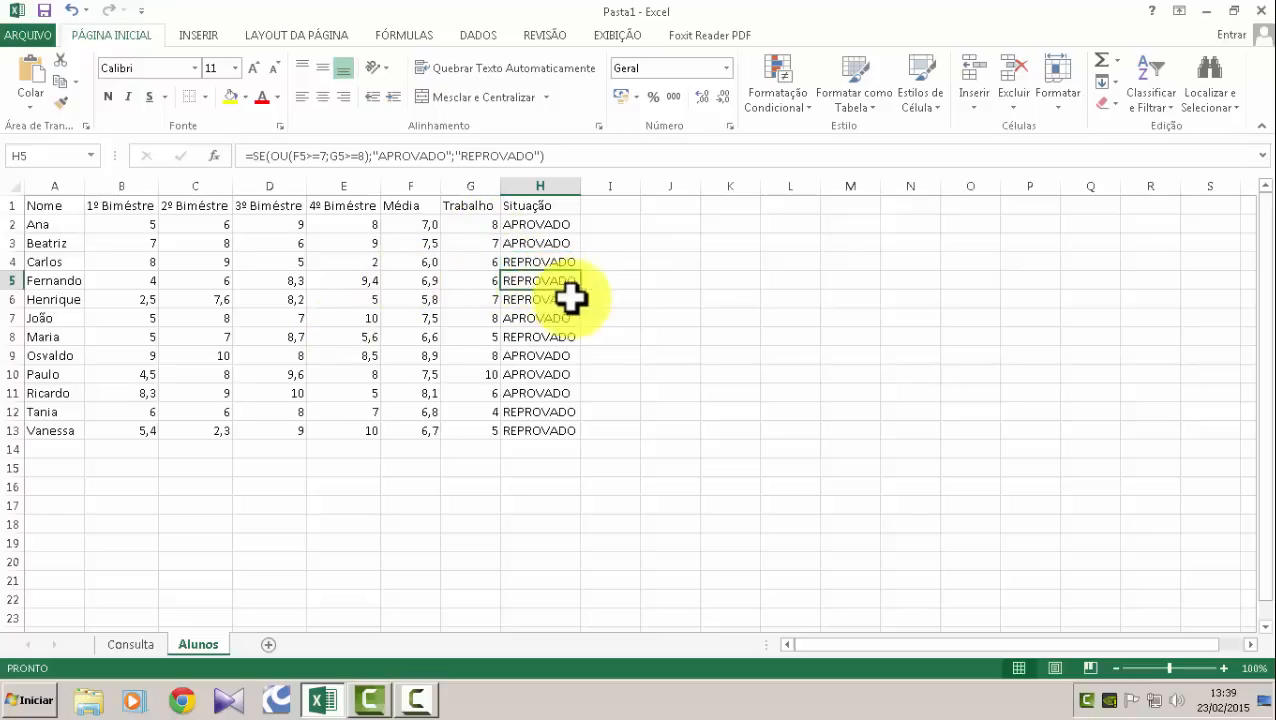
click(536, 302)
click(538, 318)
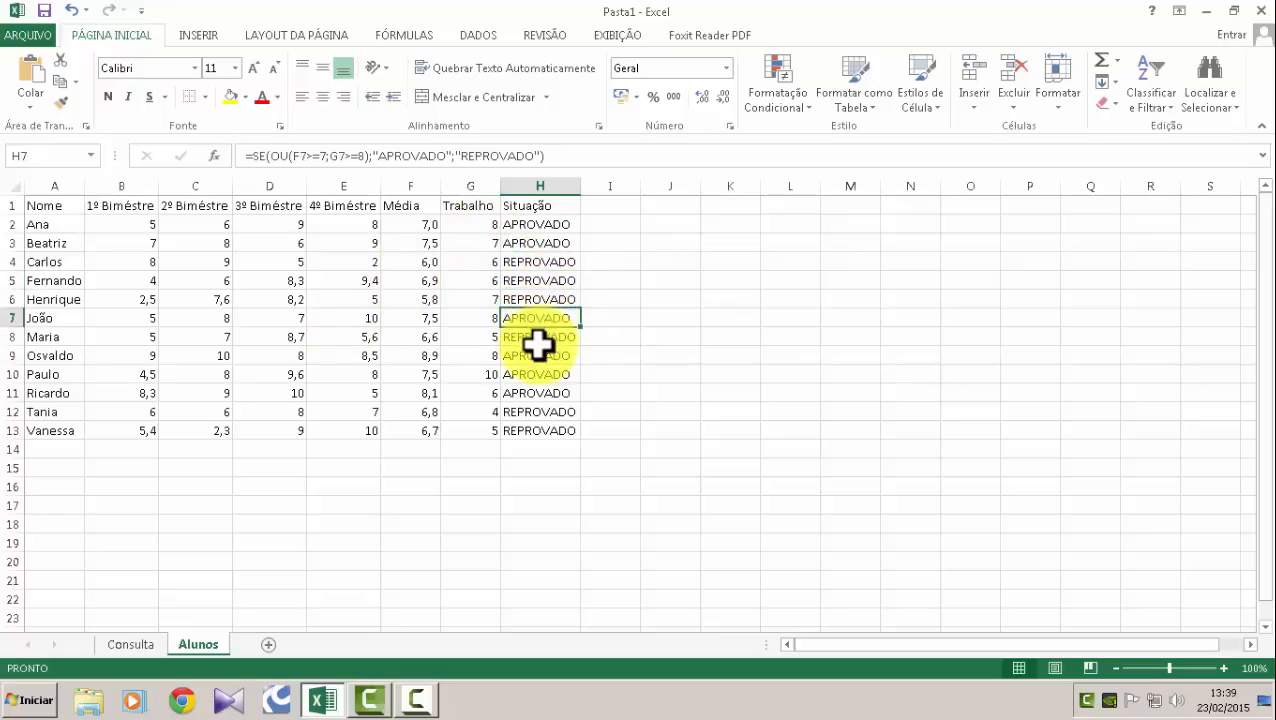
click(538, 340)
click(538, 357)
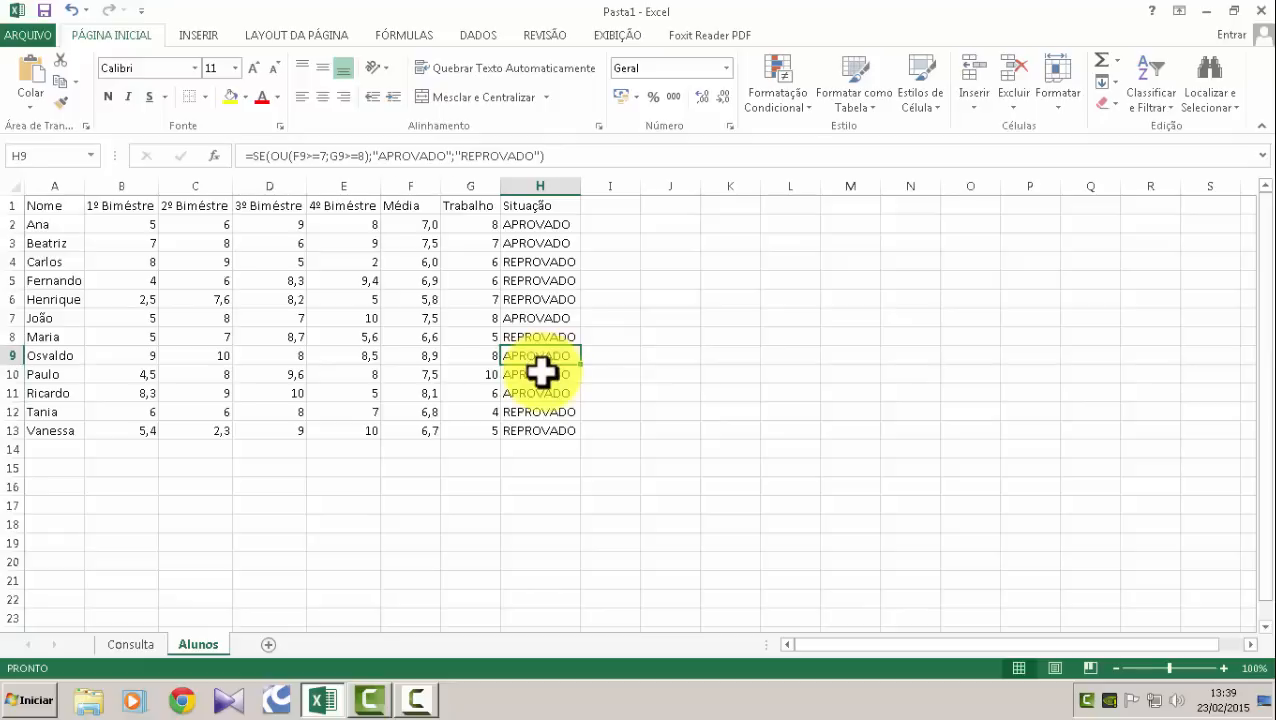
click(541, 374)
click(541, 393)
click(540, 412)
click(540, 430)
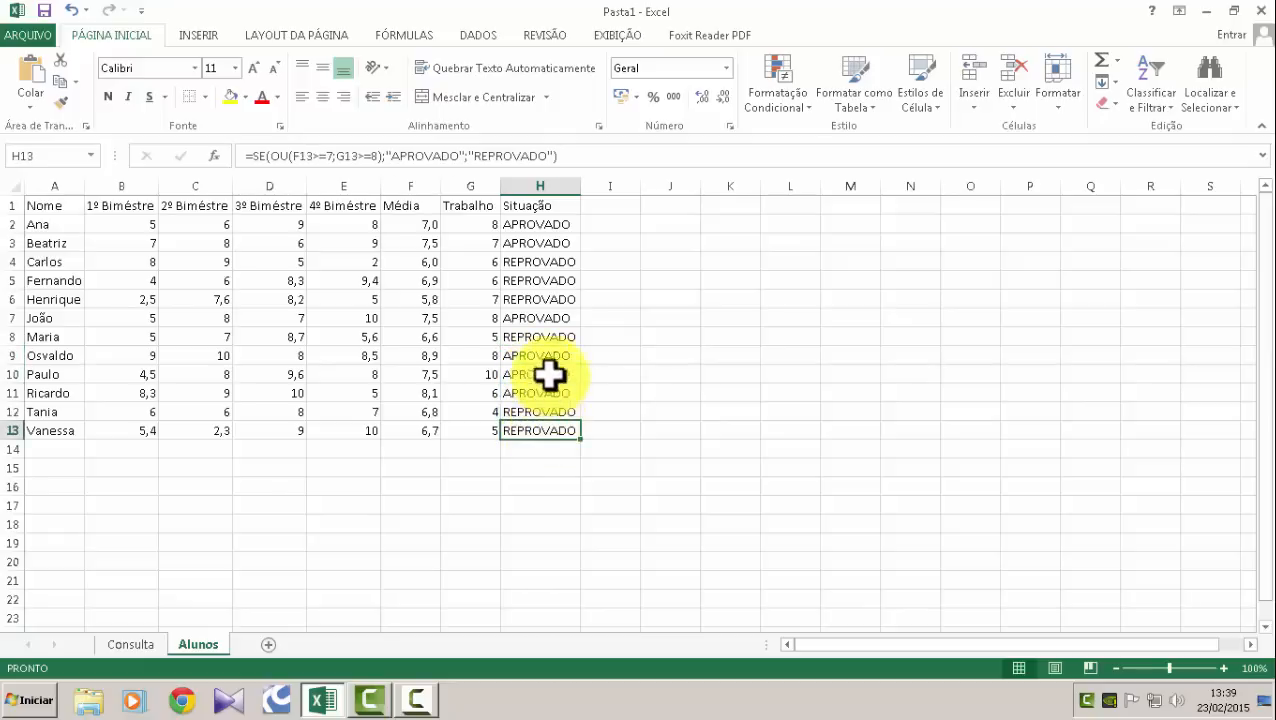
click(548, 245)
click(530, 300)
click(553, 392)
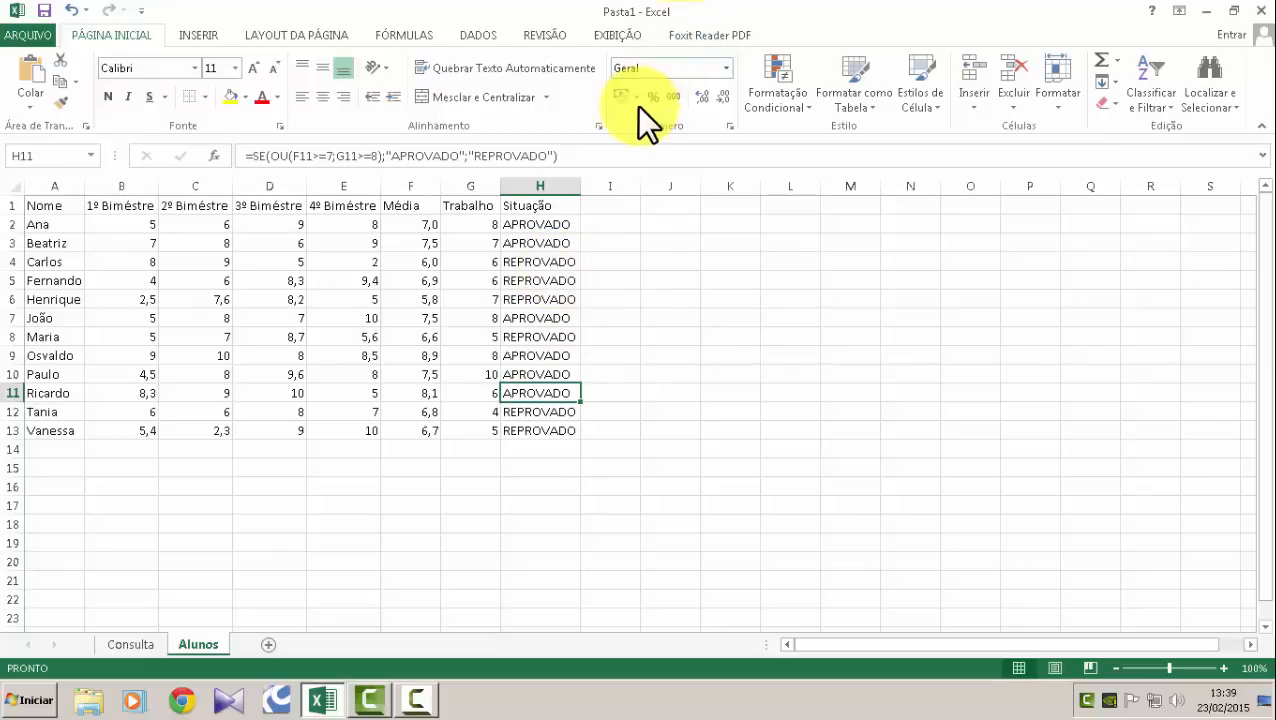
Autofit column A to its contents and apply all borders to the table A1:H13.
double_click(86, 186)
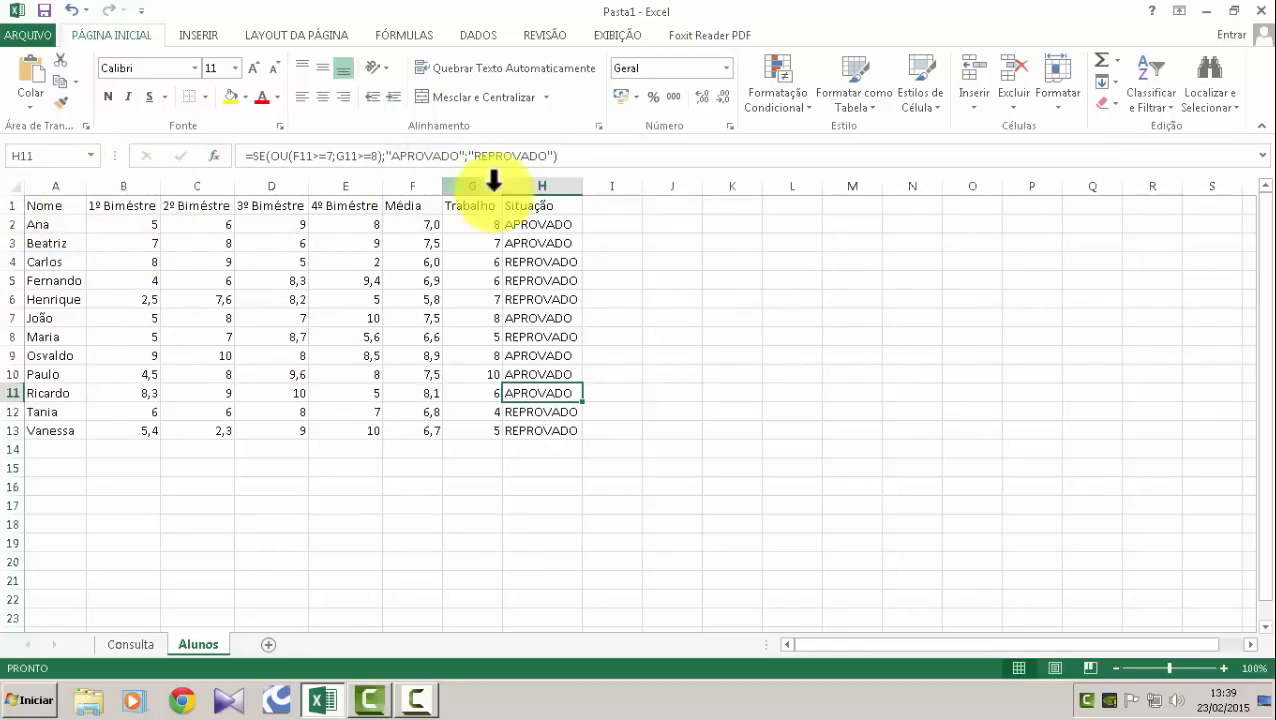
drag(40, 207, 553, 432)
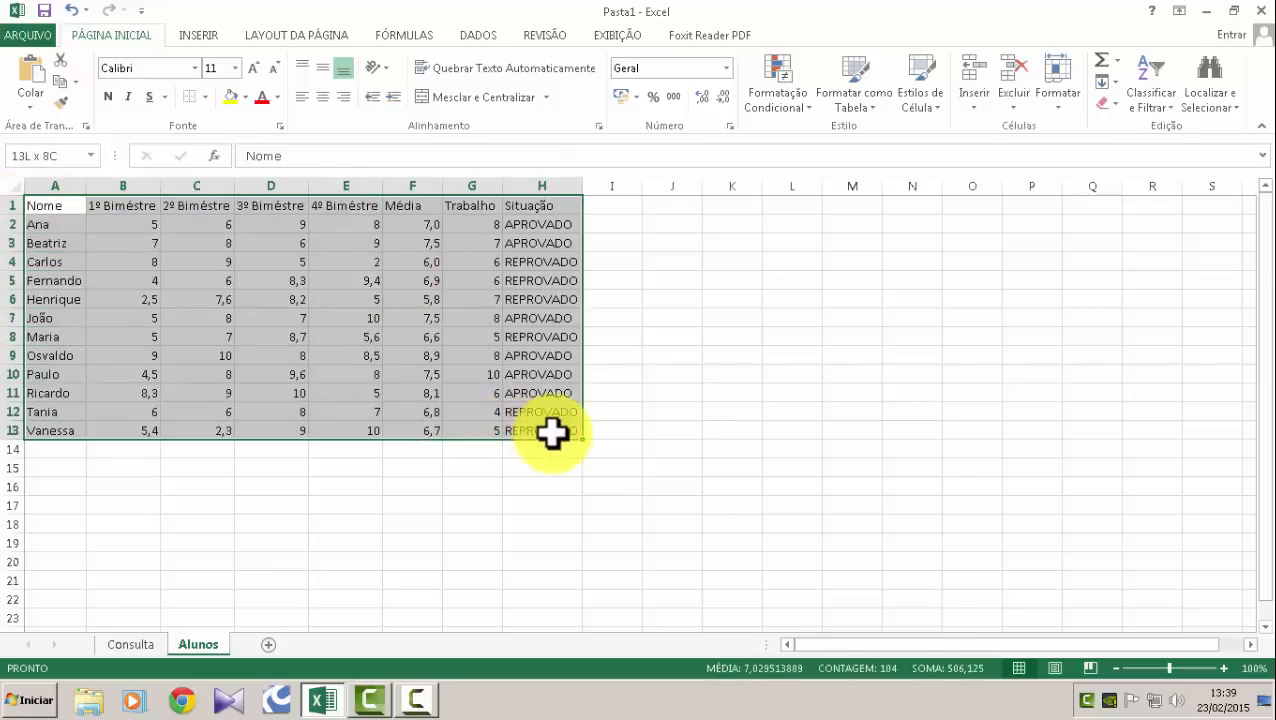
click(206, 96)
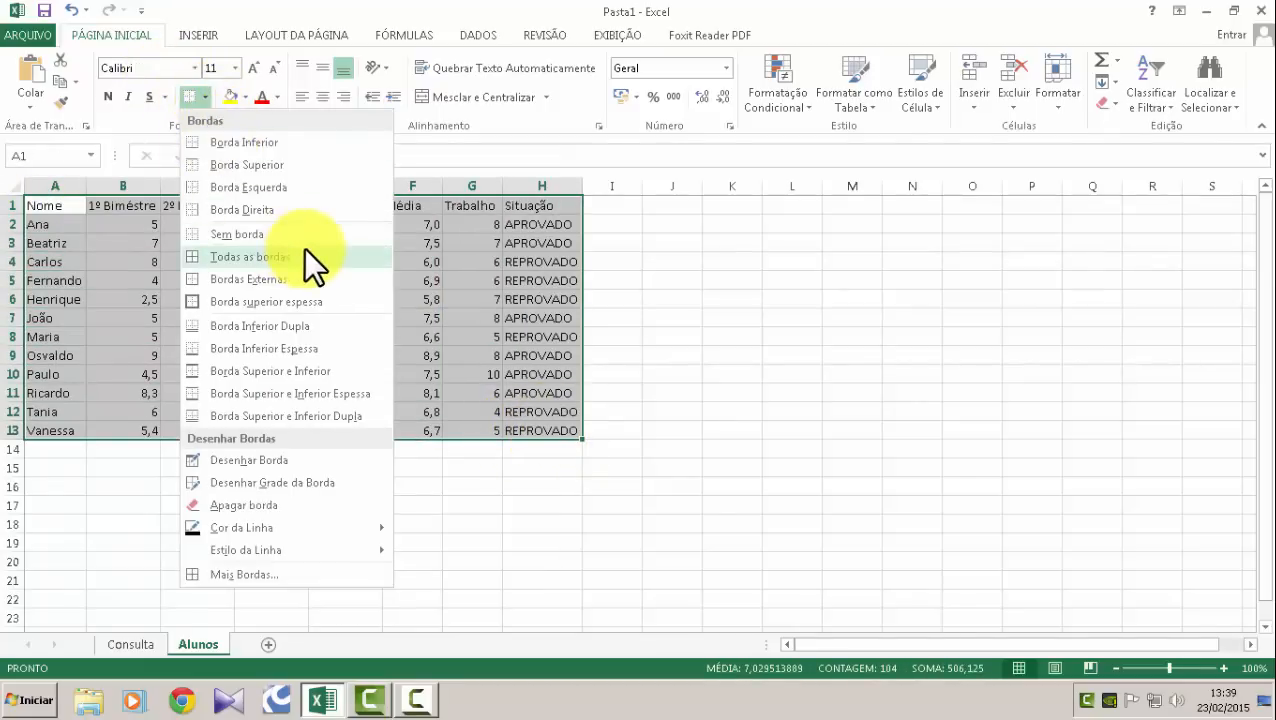
click(270, 257)
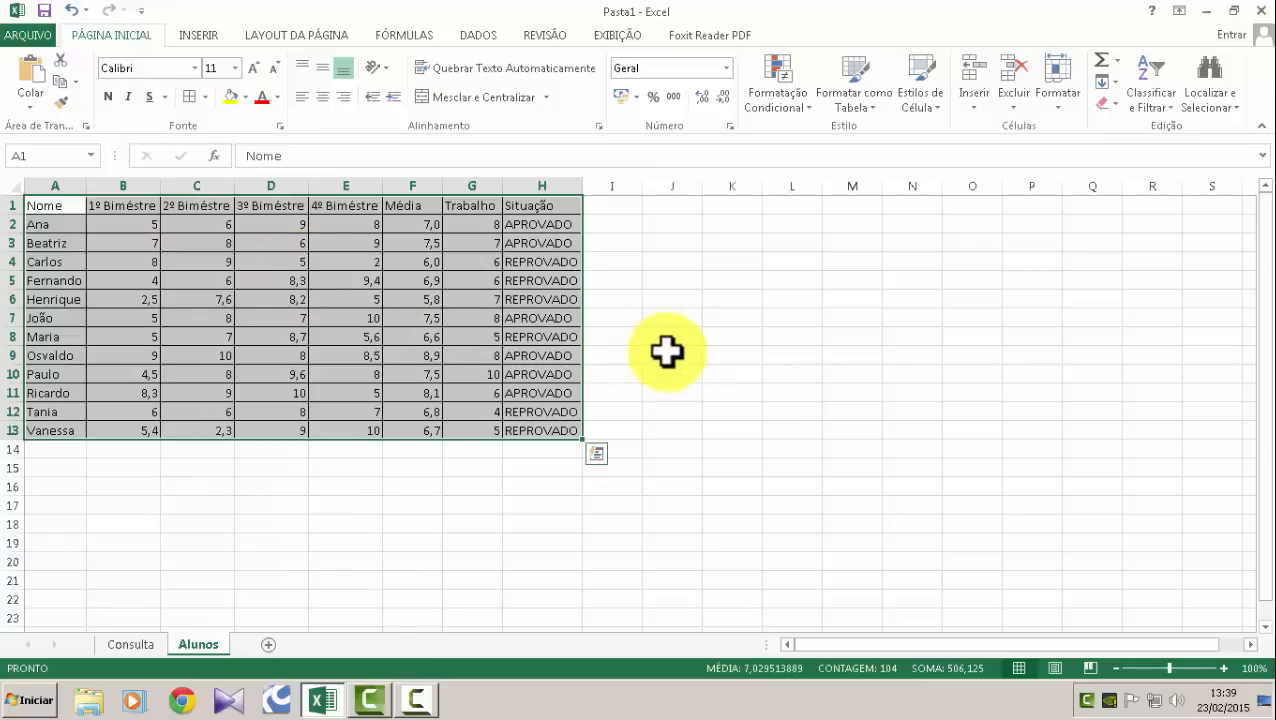
click(708, 336)
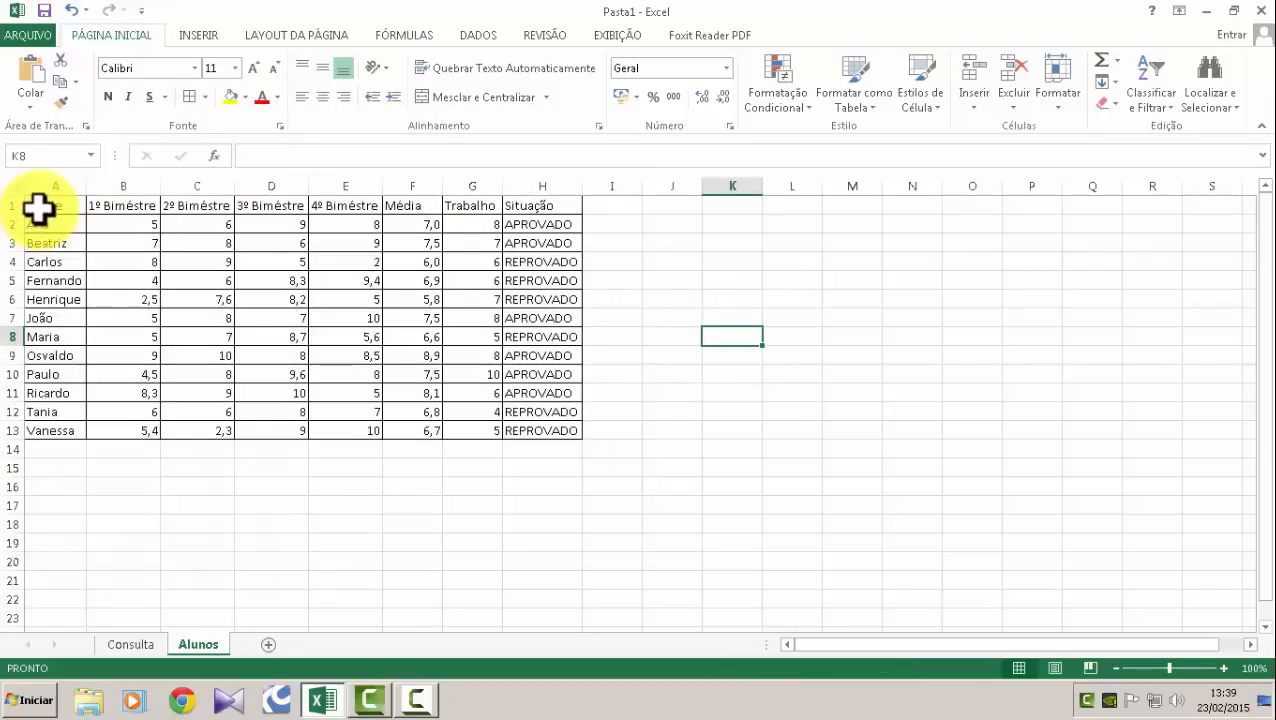
Fill the Nome column cells A1 to A13 with a light green theme color.
mouse_move(34, 207)
mouse_down()
mouse_move(205, 205)
mouse_move(54, 202)
mouse_up()
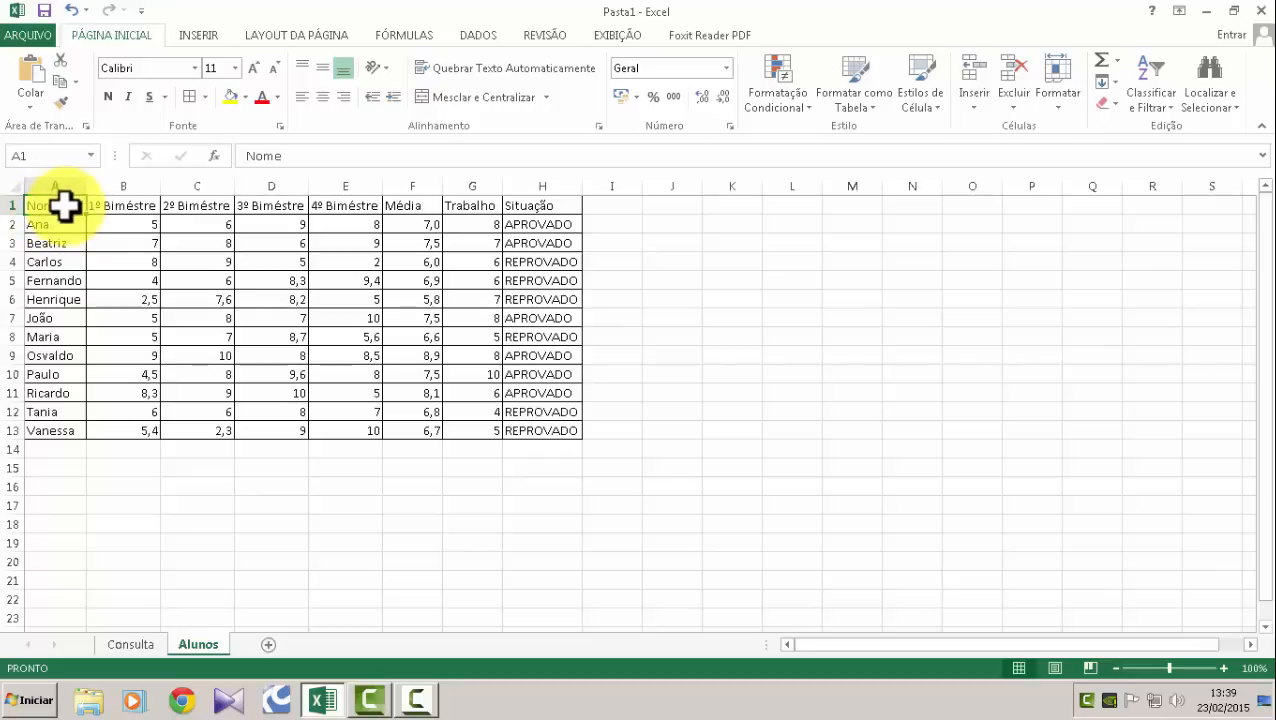
click(245, 97)
click(47, 200)
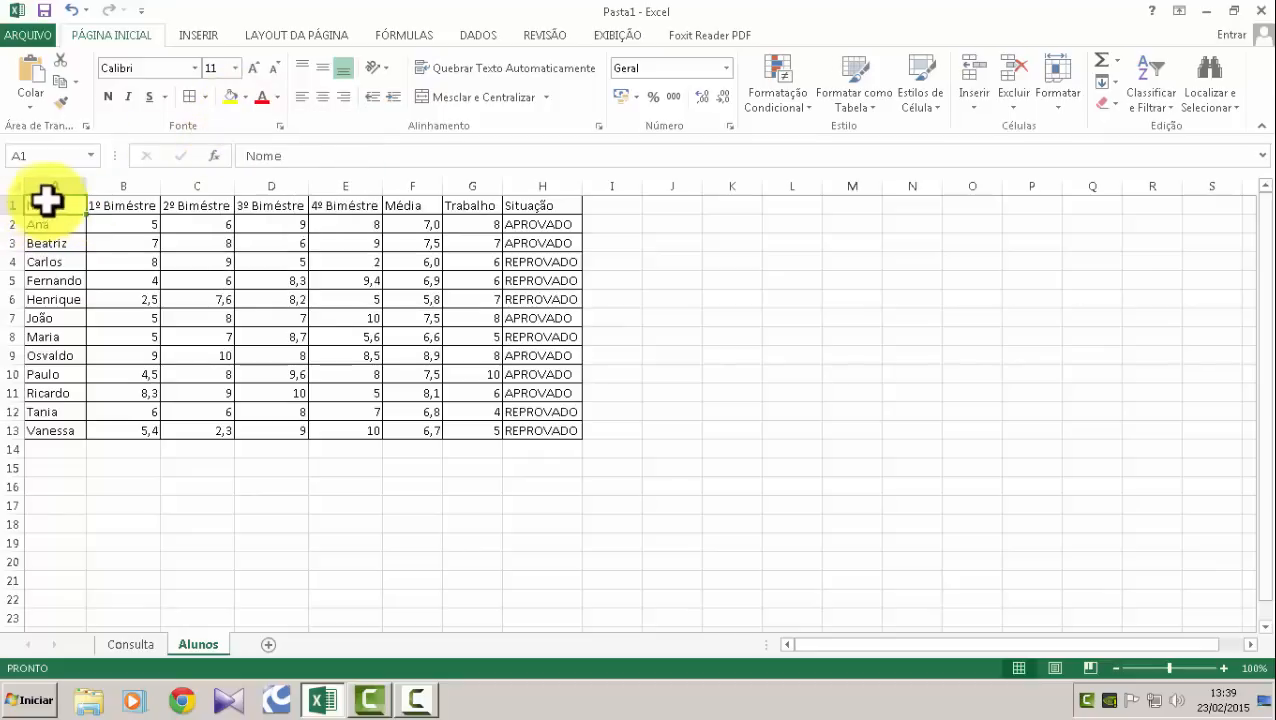
drag(47, 200, 60, 428)
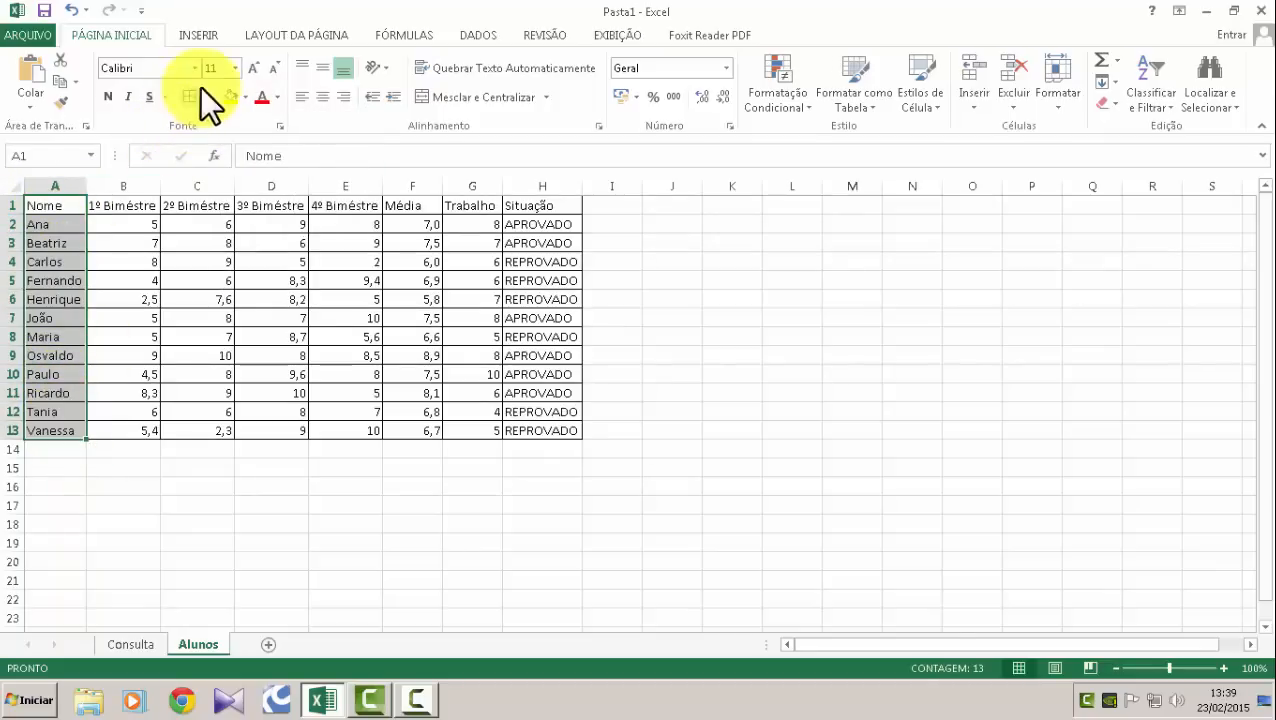
click(245, 97)
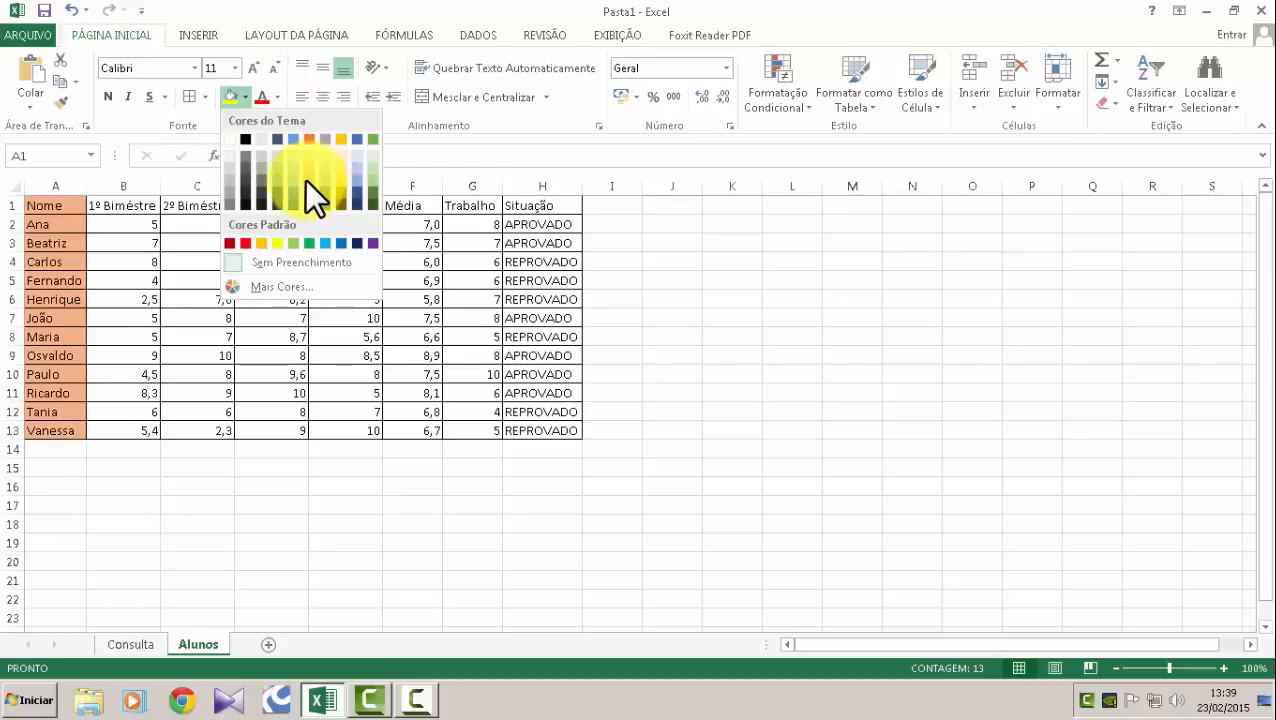
click(372, 170)
Fill the four Biméstre headers in B1 to E1 with a light blue theme color.
click(110, 205)
drag(110, 205, 364, 210)
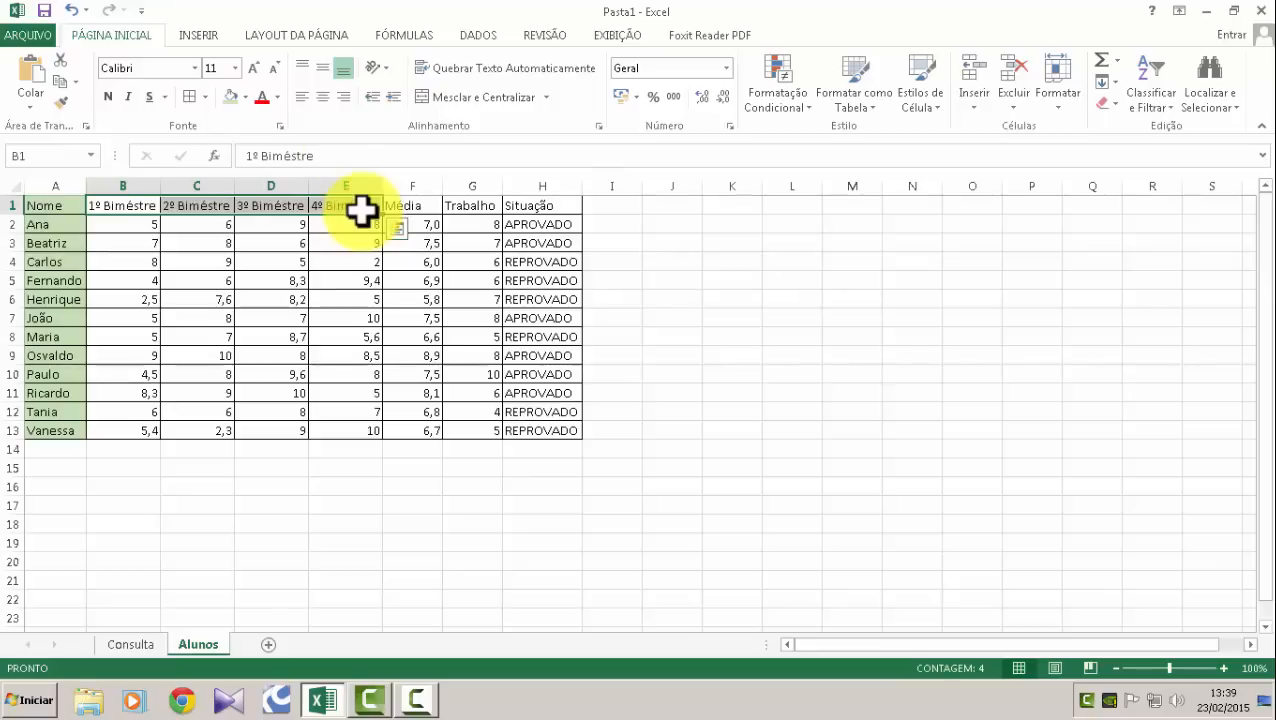
click(243, 98)
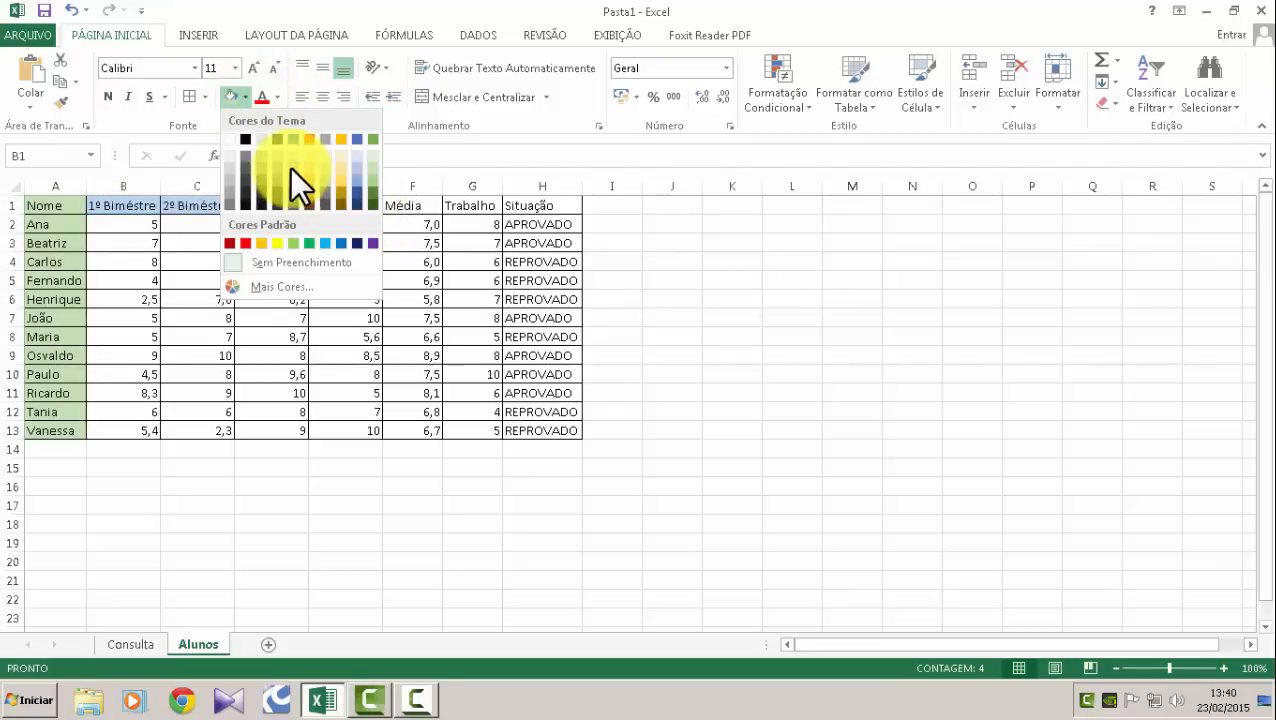
click(290, 167)
Fill the Média header in F1 with a light orange theme color.
click(405, 205)
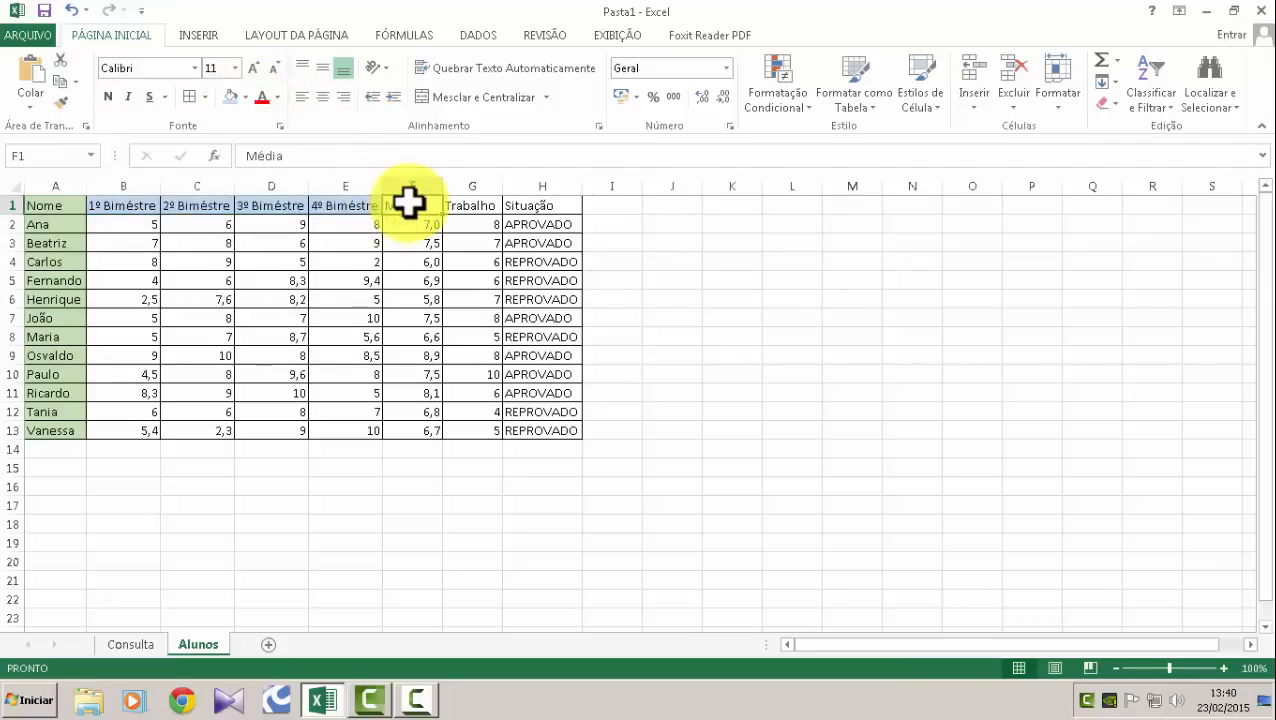
click(244, 97)
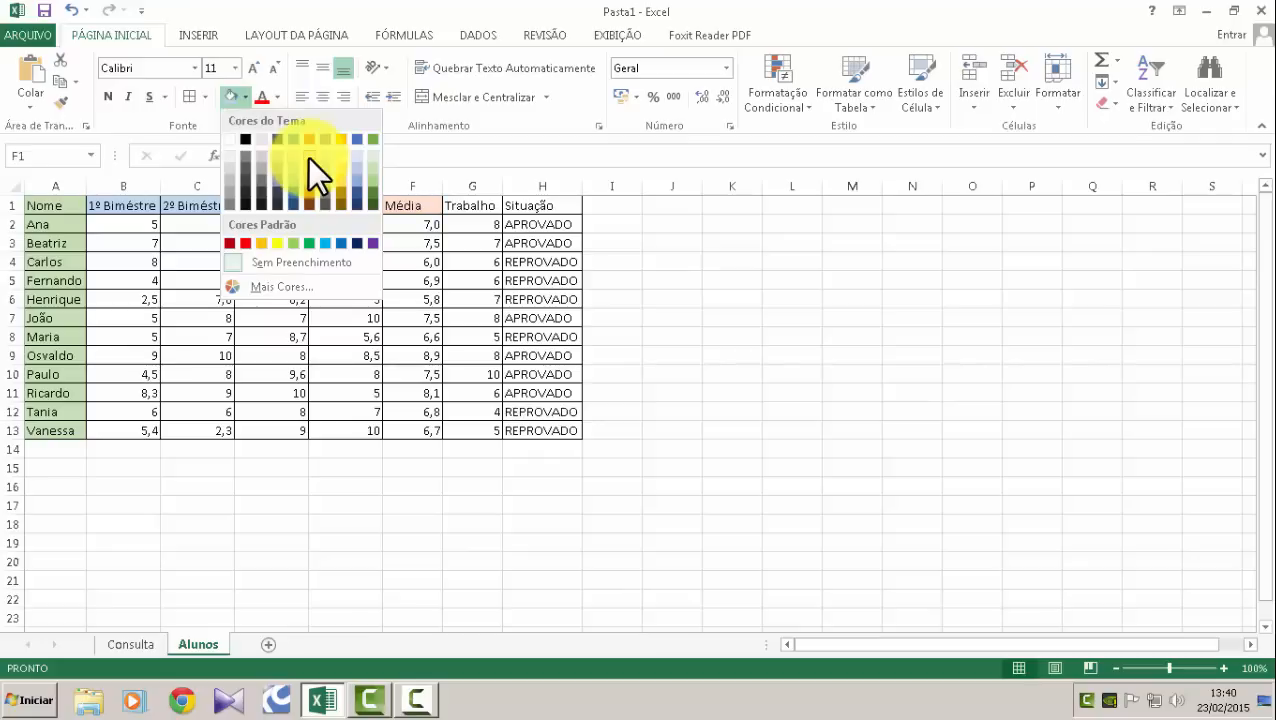
click(307, 157)
click(246, 98)
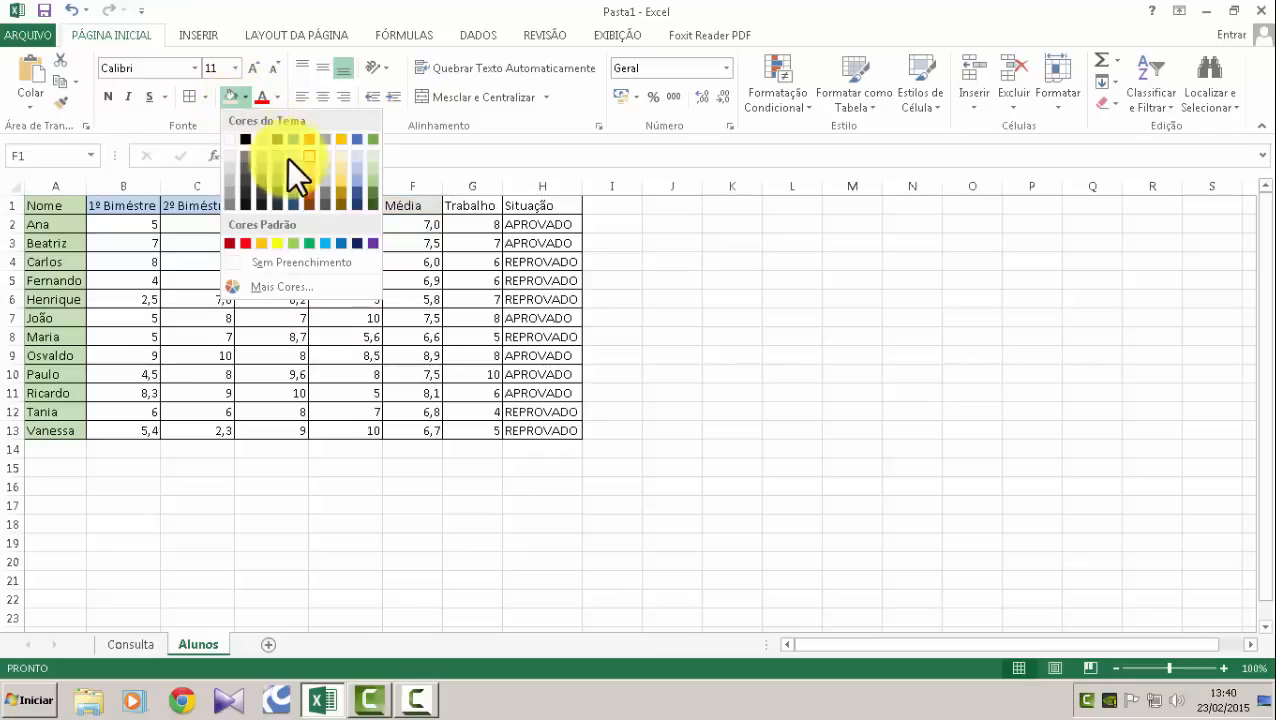
click(319, 182)
Fill the Trabalho header in G1 with the standard orange color.
click(470, 205)
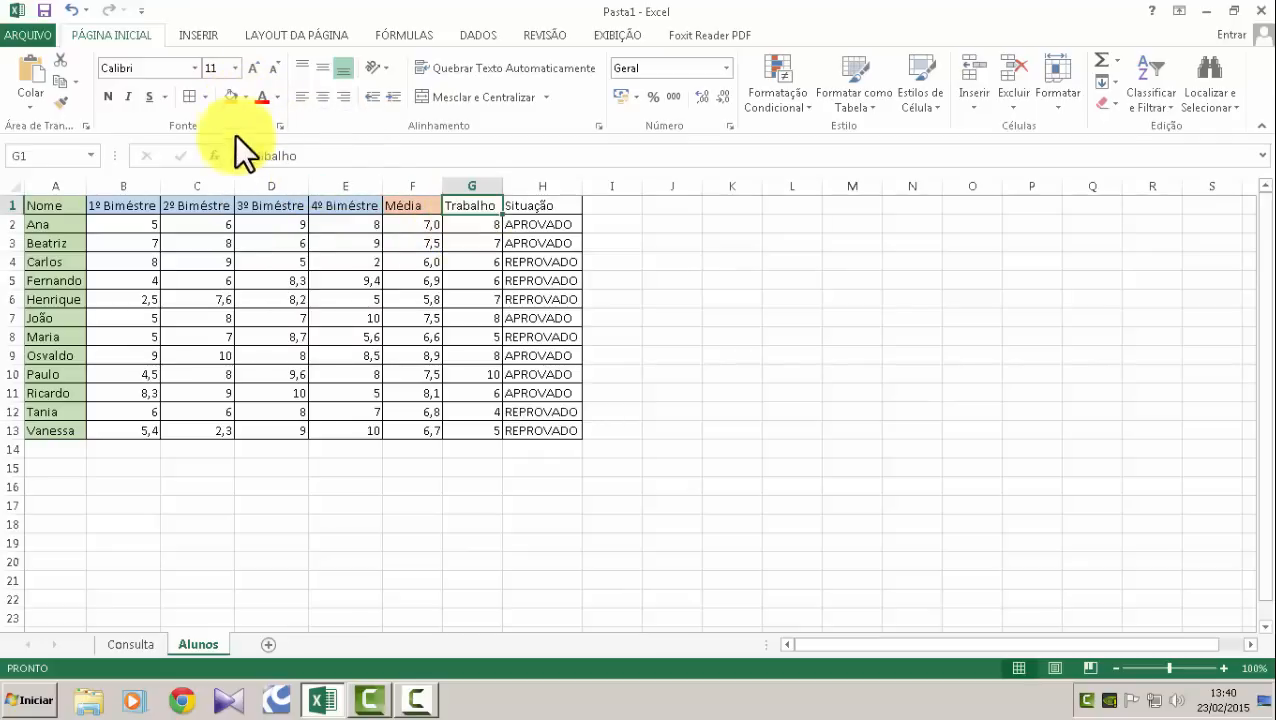
click(244, 96)
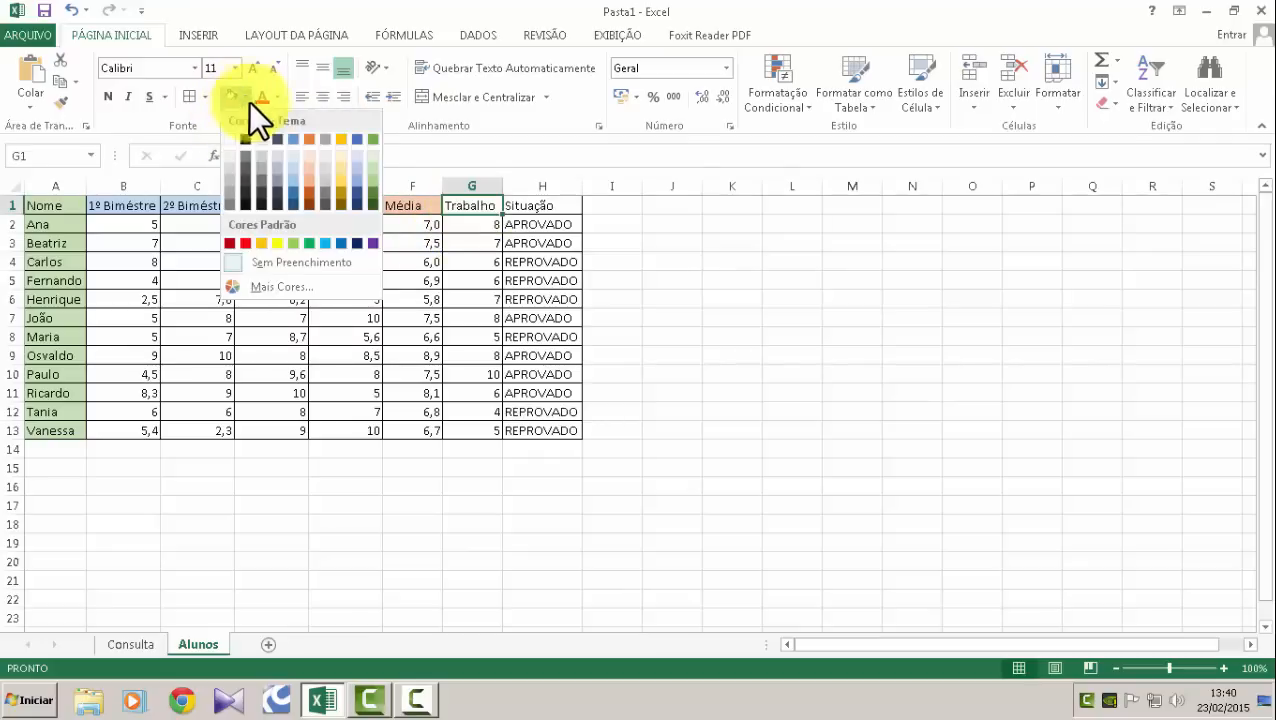
click(261, 246)
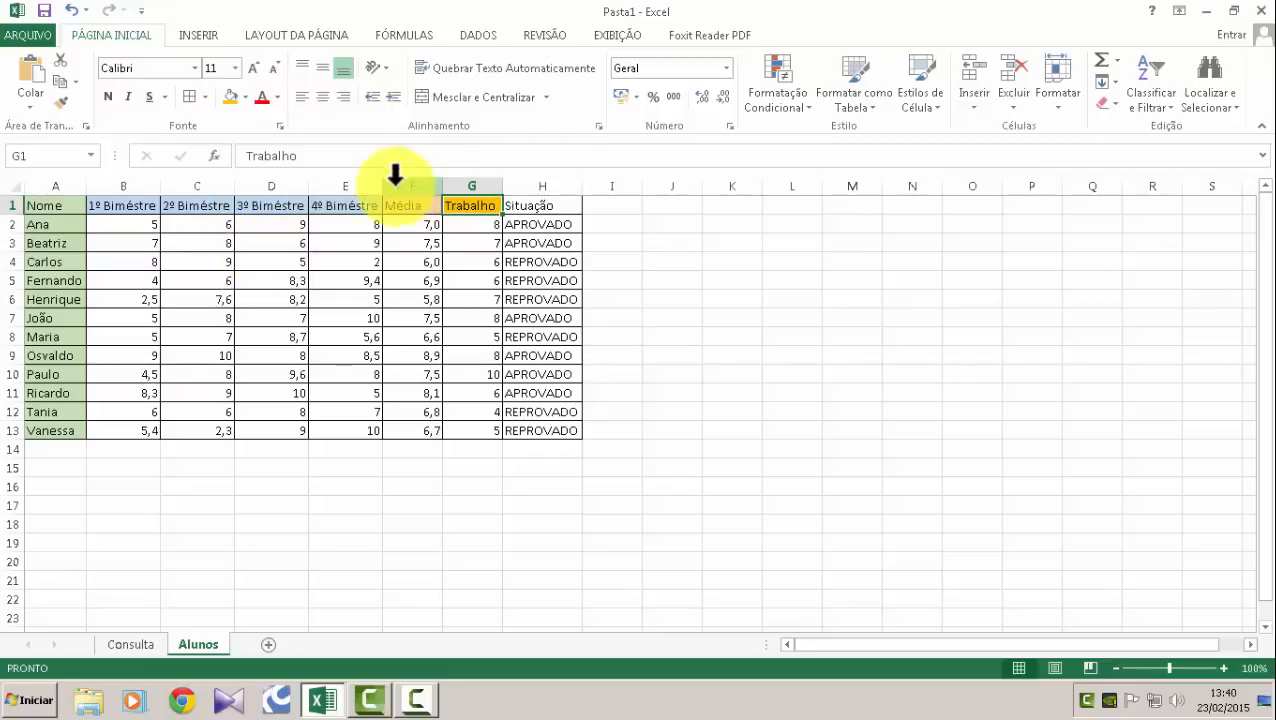
Fill the grade cells B2 to G13 with a light gray theme color.
click(125, 228)
drag(125, 228, 470, 421)
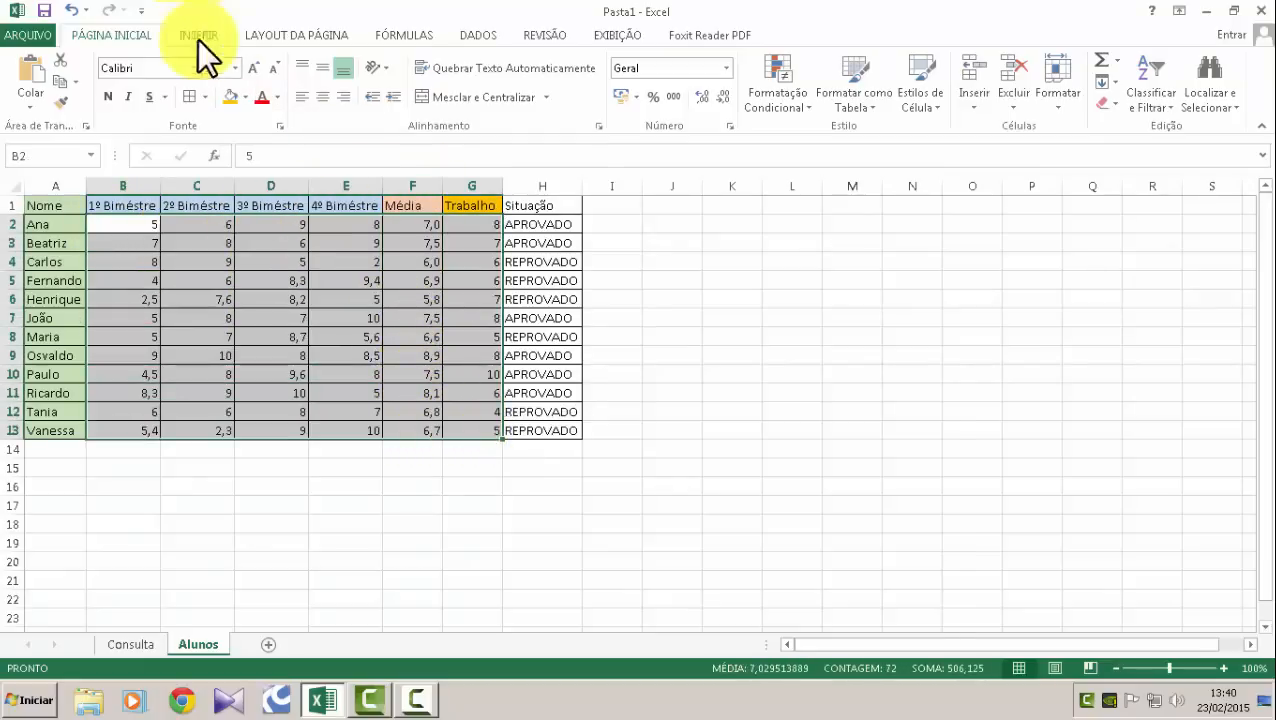
click(245, 97)
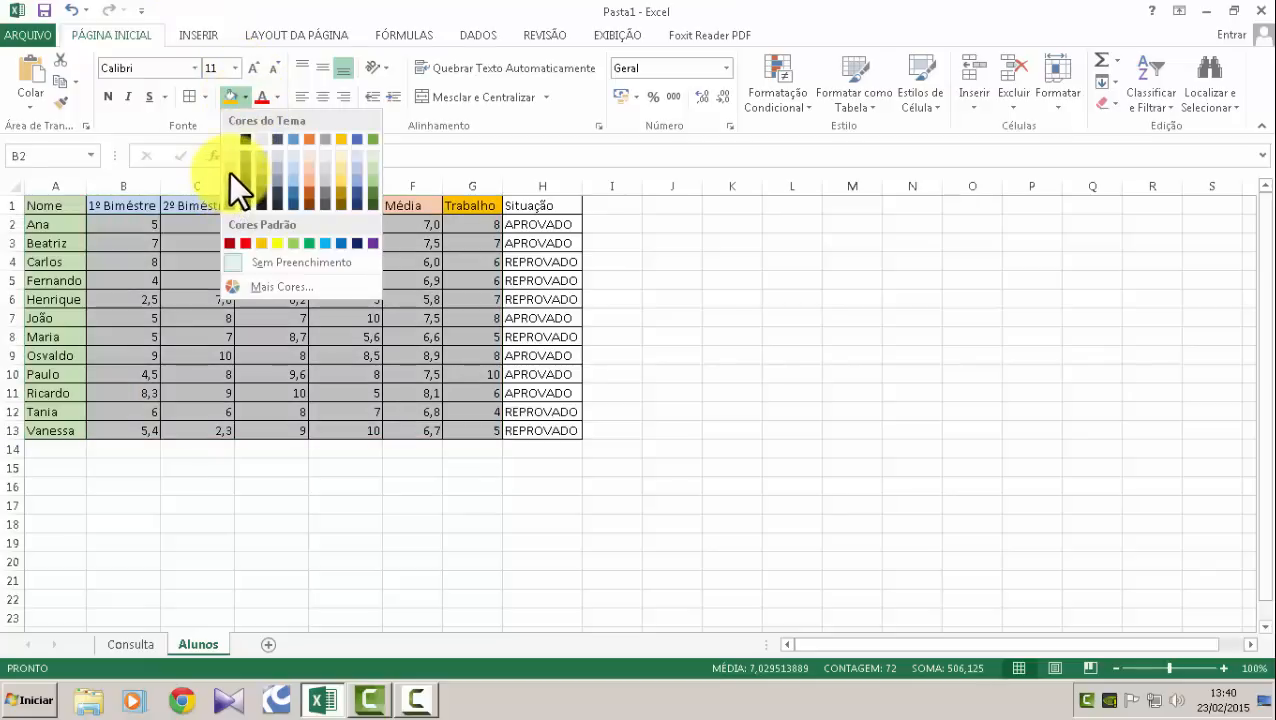
click(229, 166)
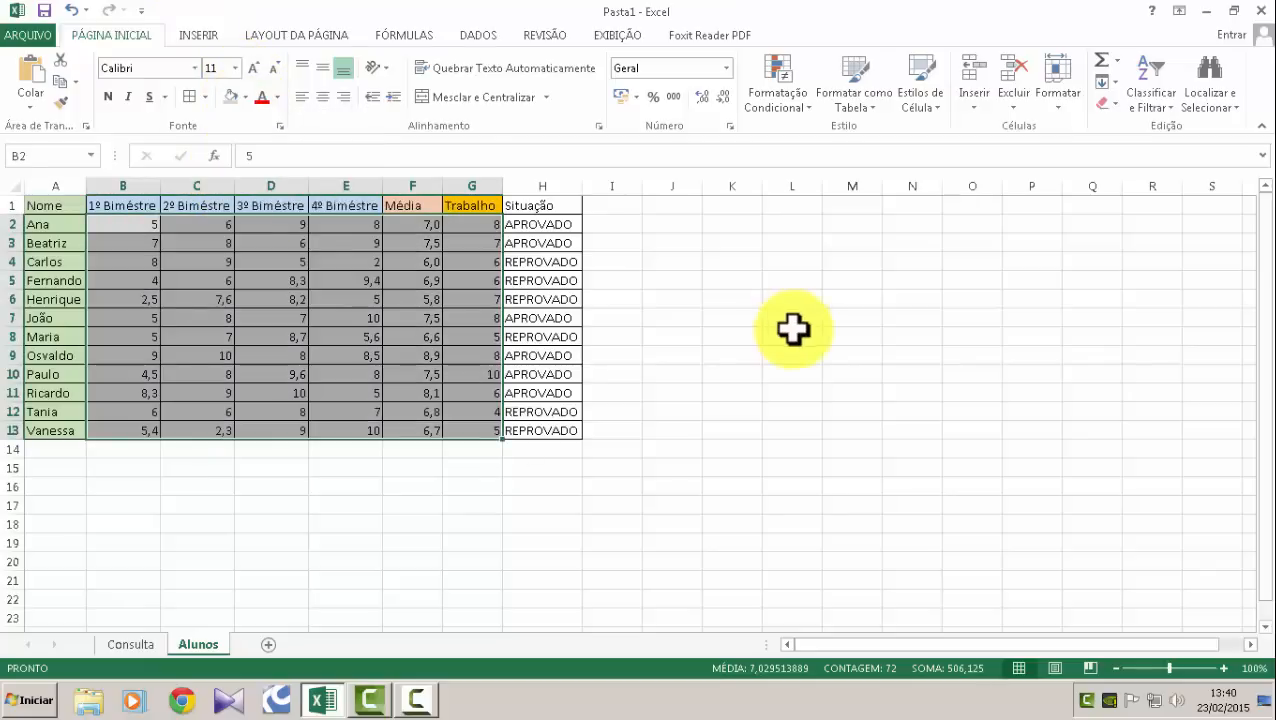
click(788, 318)
Fill the Situação header in H1 with the standard green color.
click(550, 205)
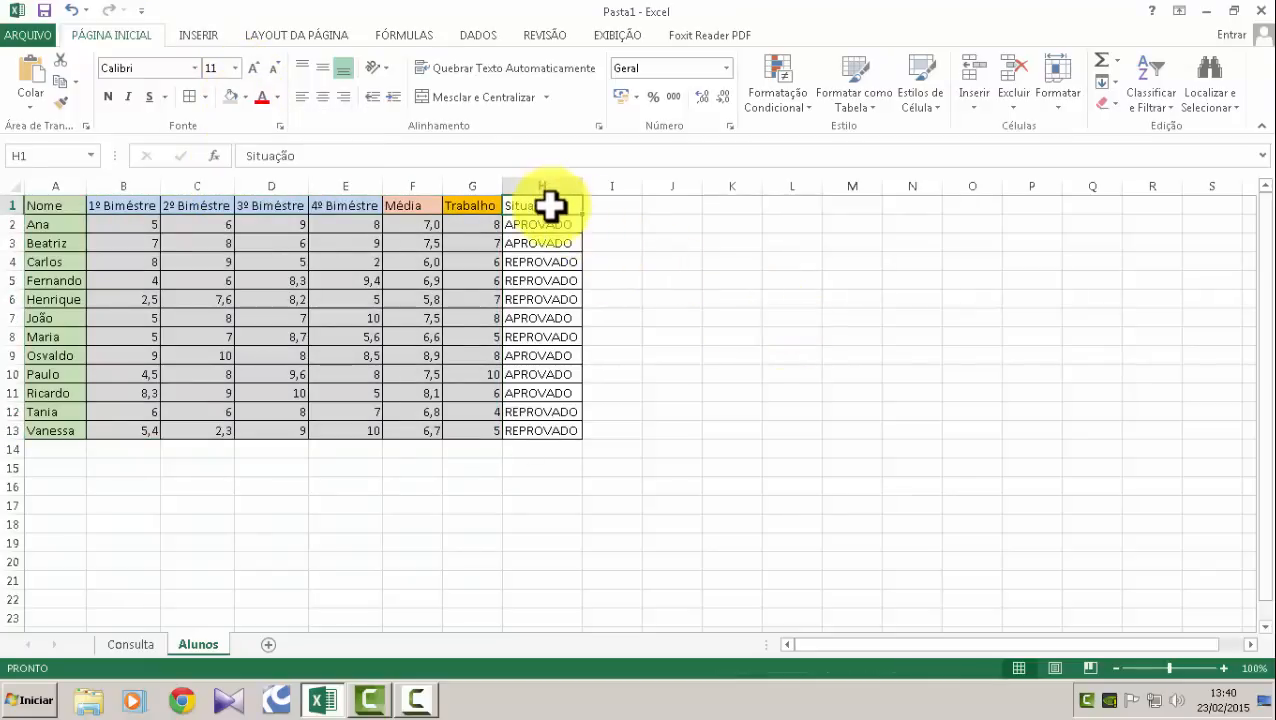
click(244, 97)
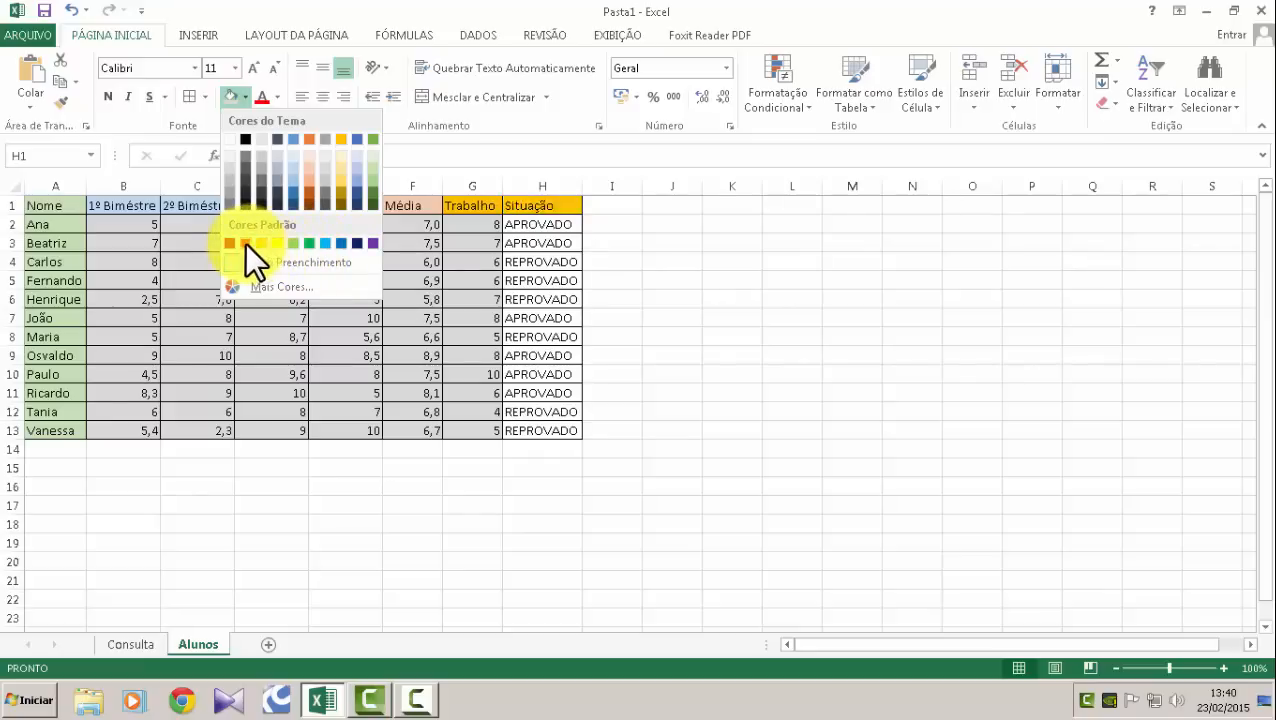
click(309, 244)
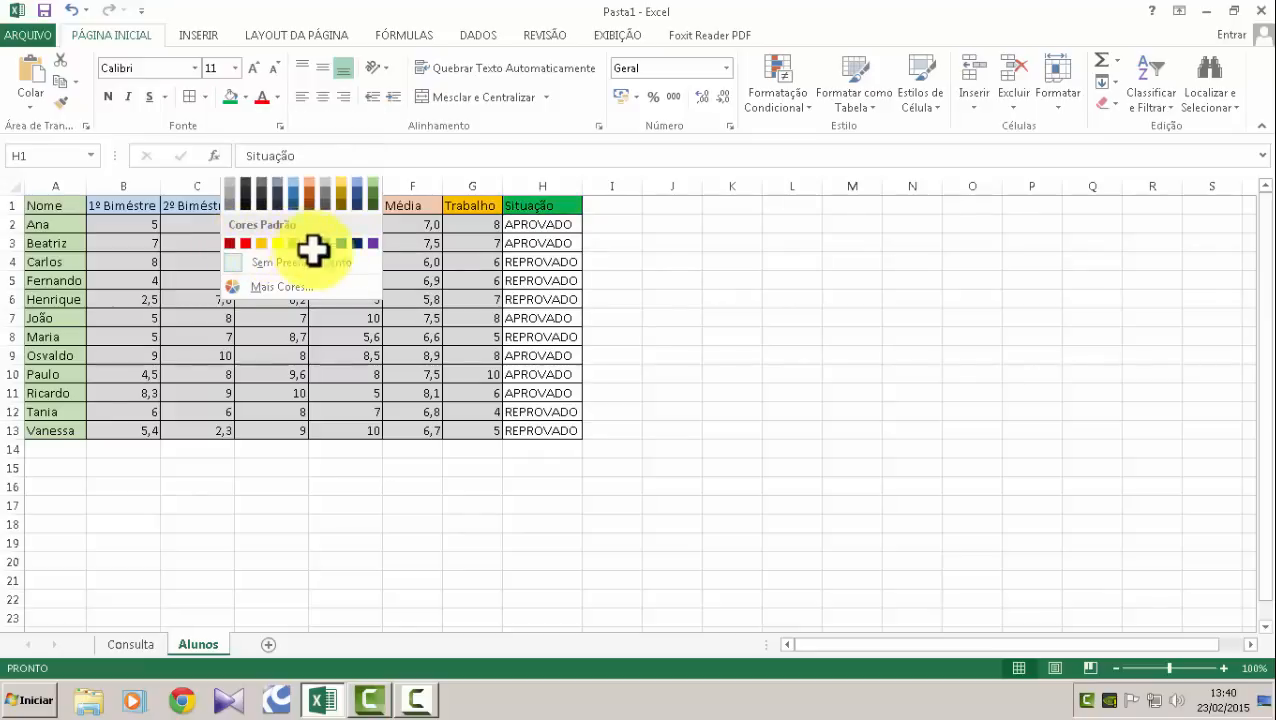
click(755, 221)
mouse_move(535, 228)
mouse_down()
mouse_move(561, 436)
mouse_move(541, 240)
mouse_up()
drag(545, 342, 564, 233)
click(661, 245)
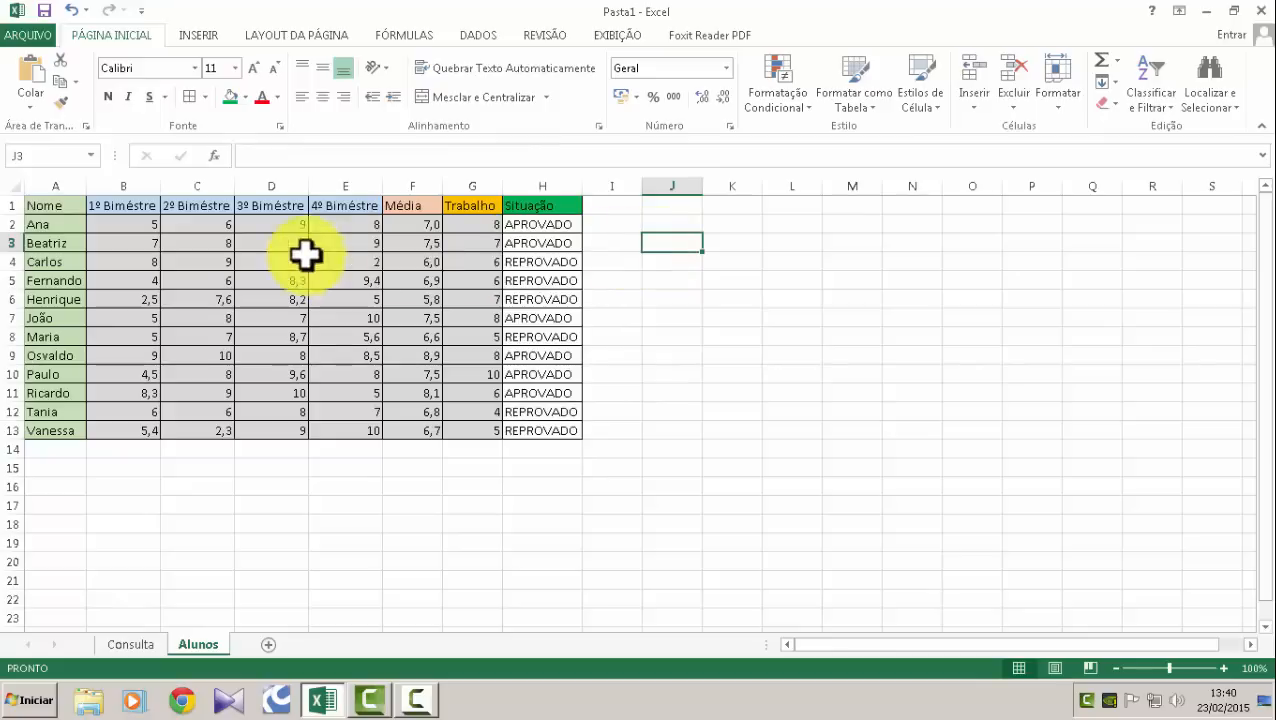
Center the grades, averages and work grades in B2 to G13 horizontally.
click(119, 228)
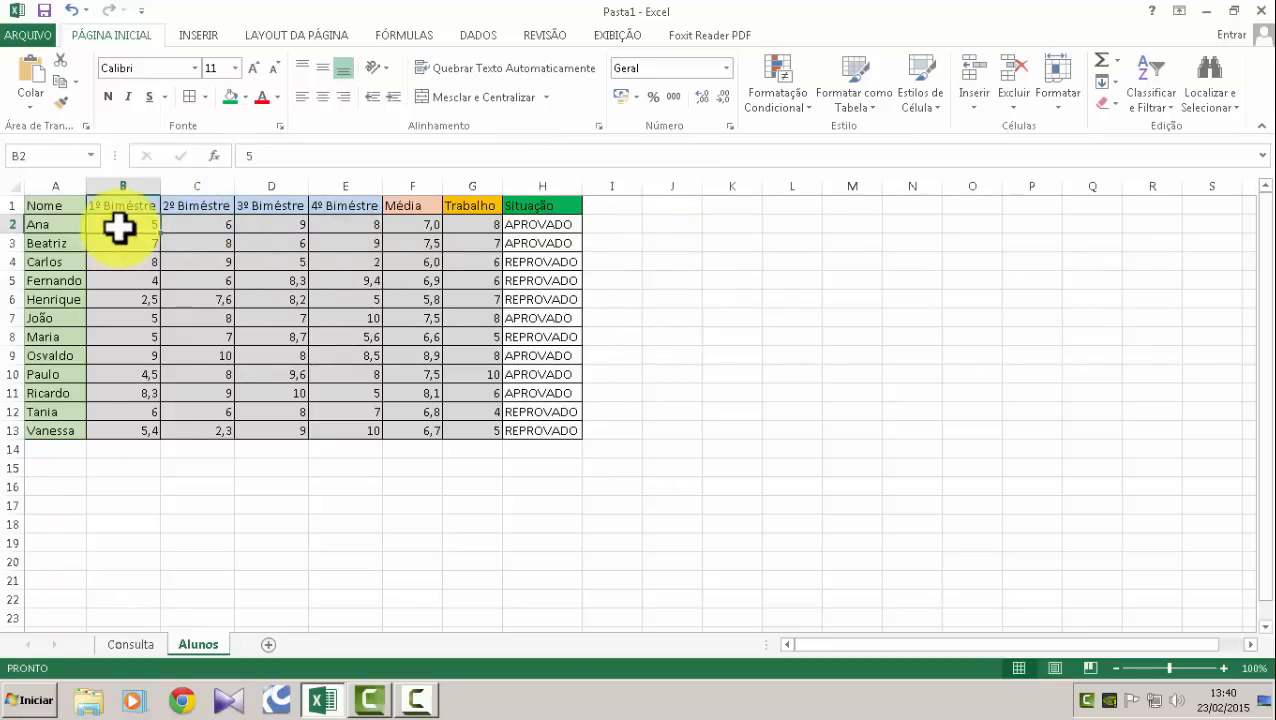
drag(119, 228, 456, 430)
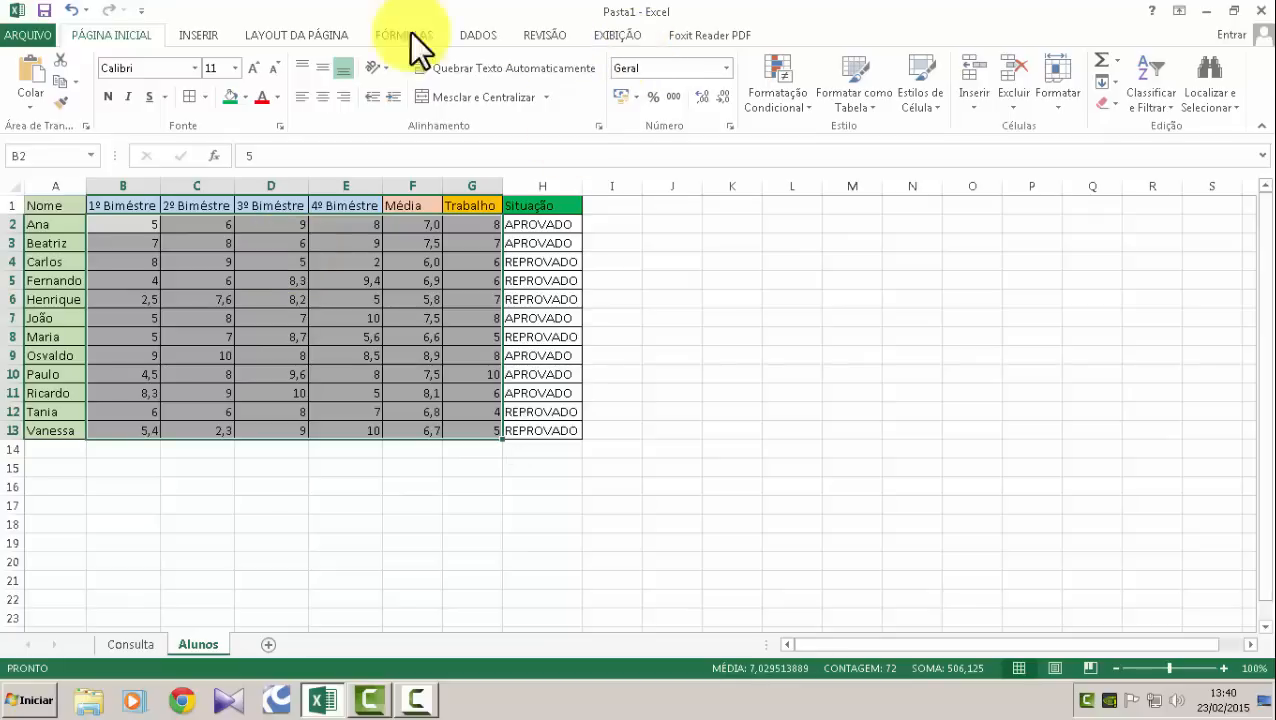
click(319, 100)
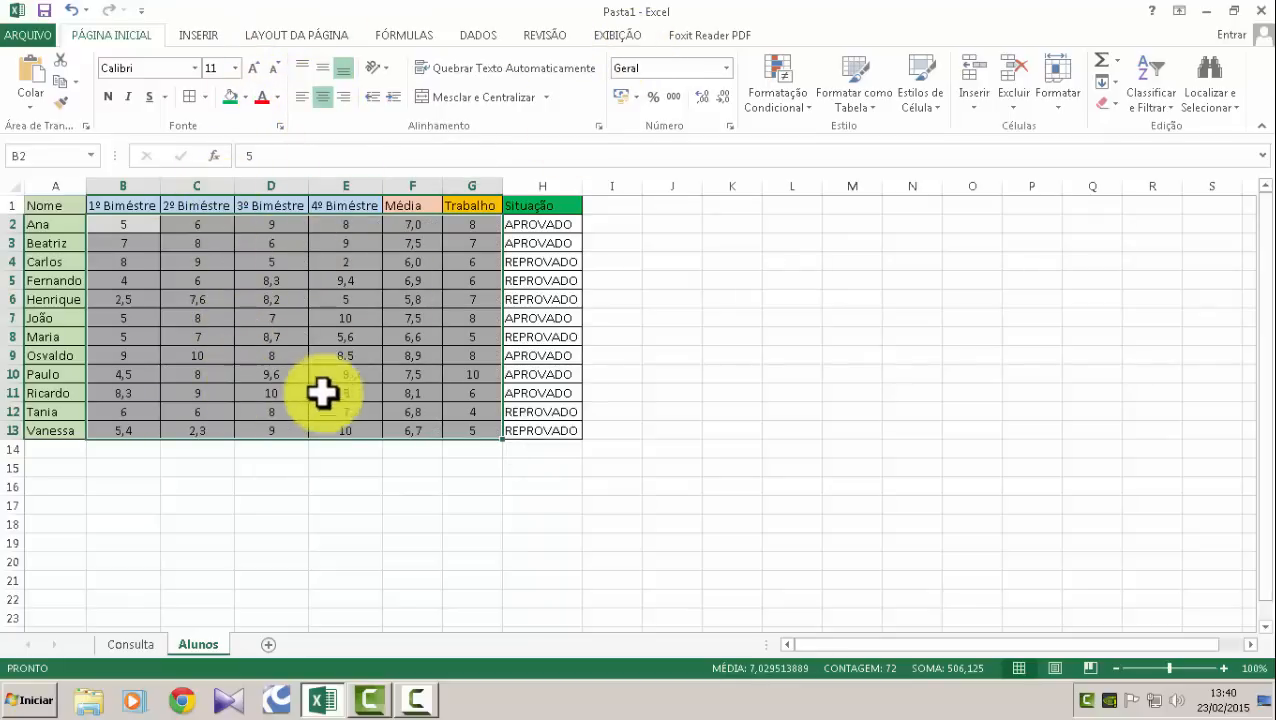
click(733, 318)
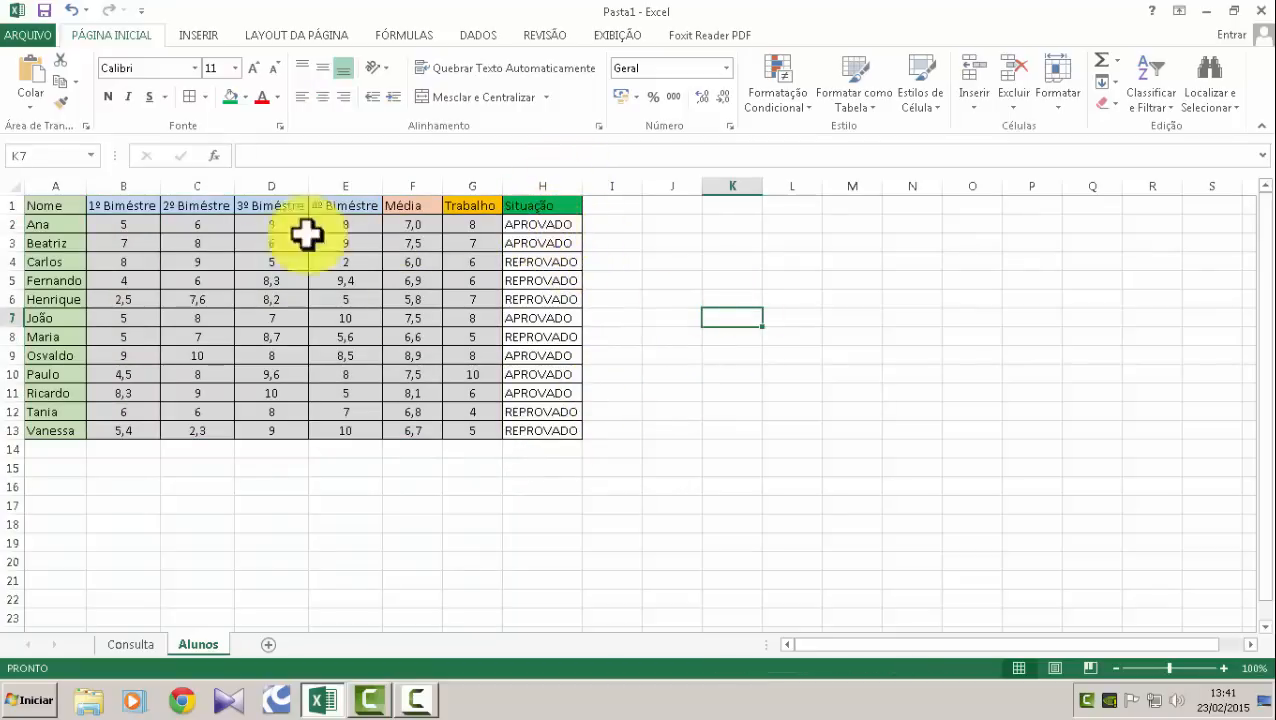
Create a conditional formatting rule on B2 to F13 for cells whose value is greater than or equal to 7.
drag(114, 224, 401, 431)
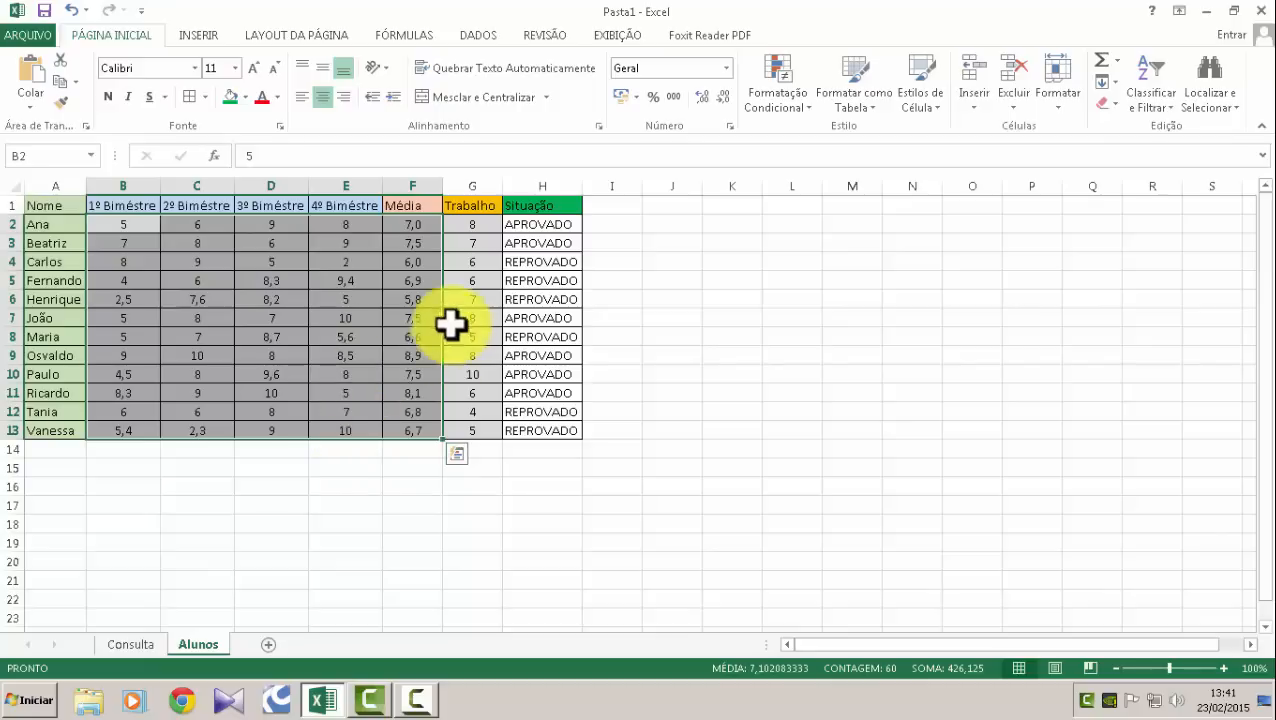
click(788, 85)
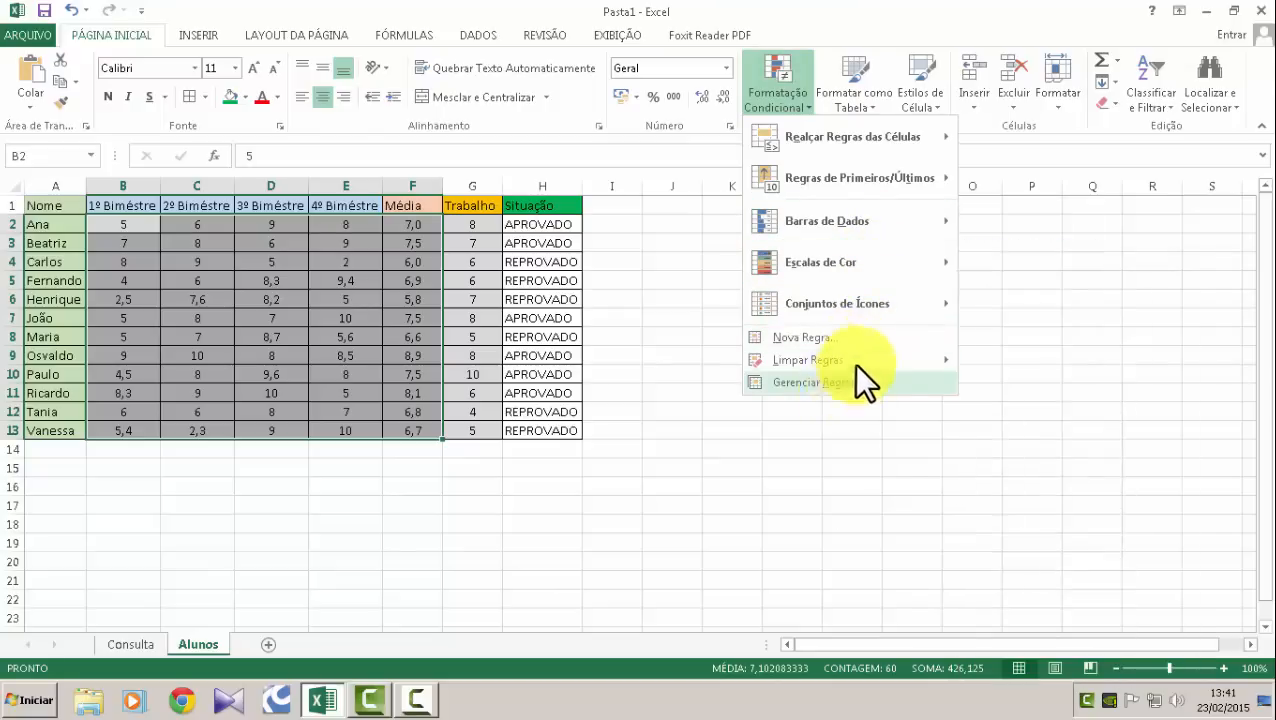
mouse_move(840, 155)
mouse_move(827, 186)
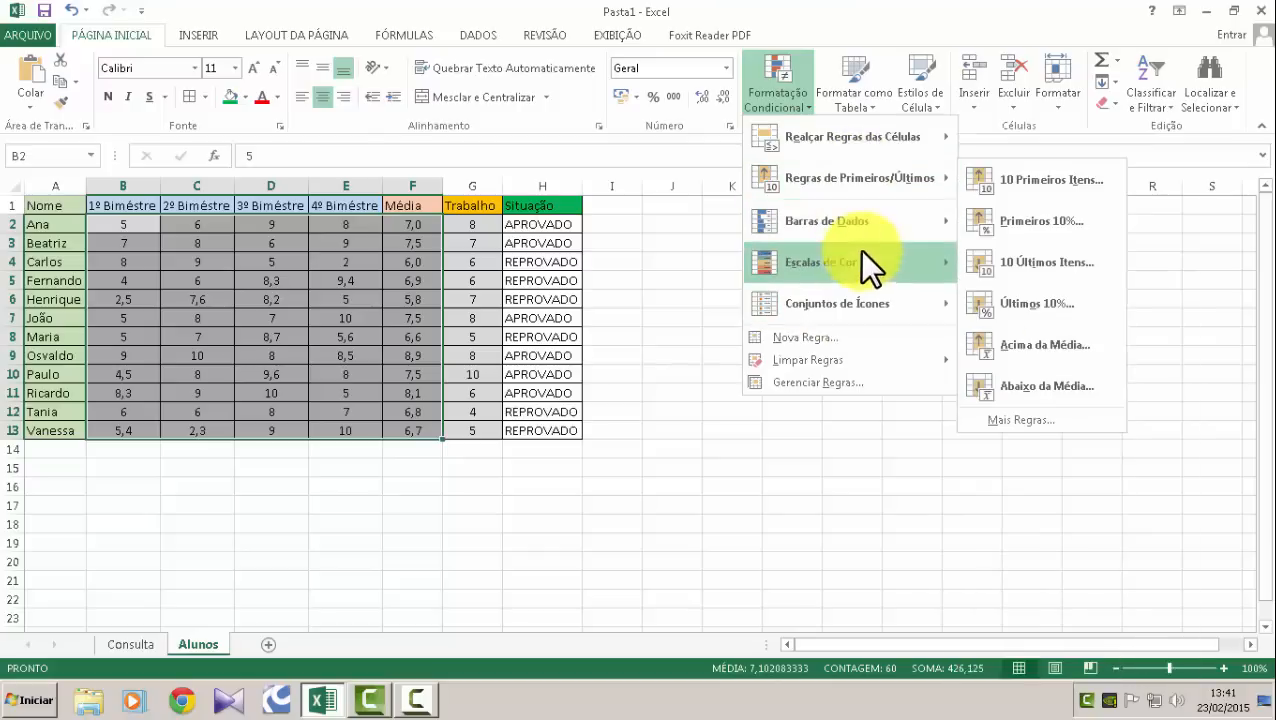
click(812, 383)
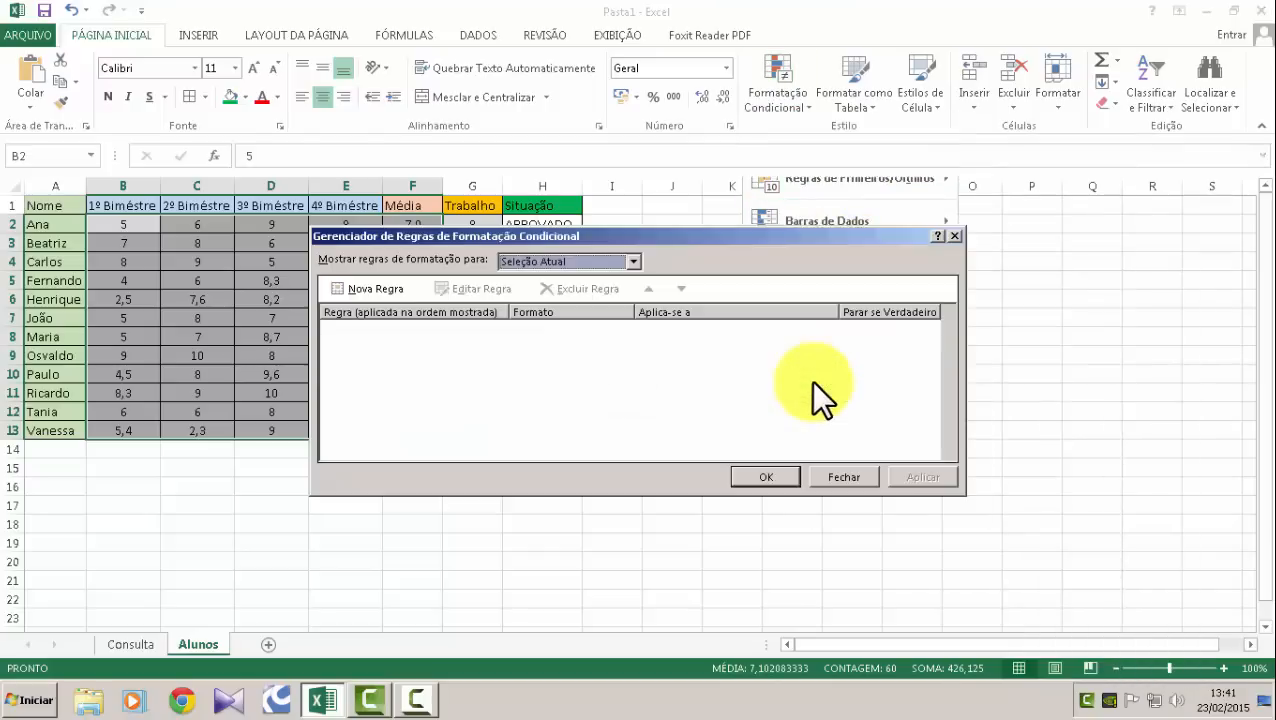
click(365, 288)
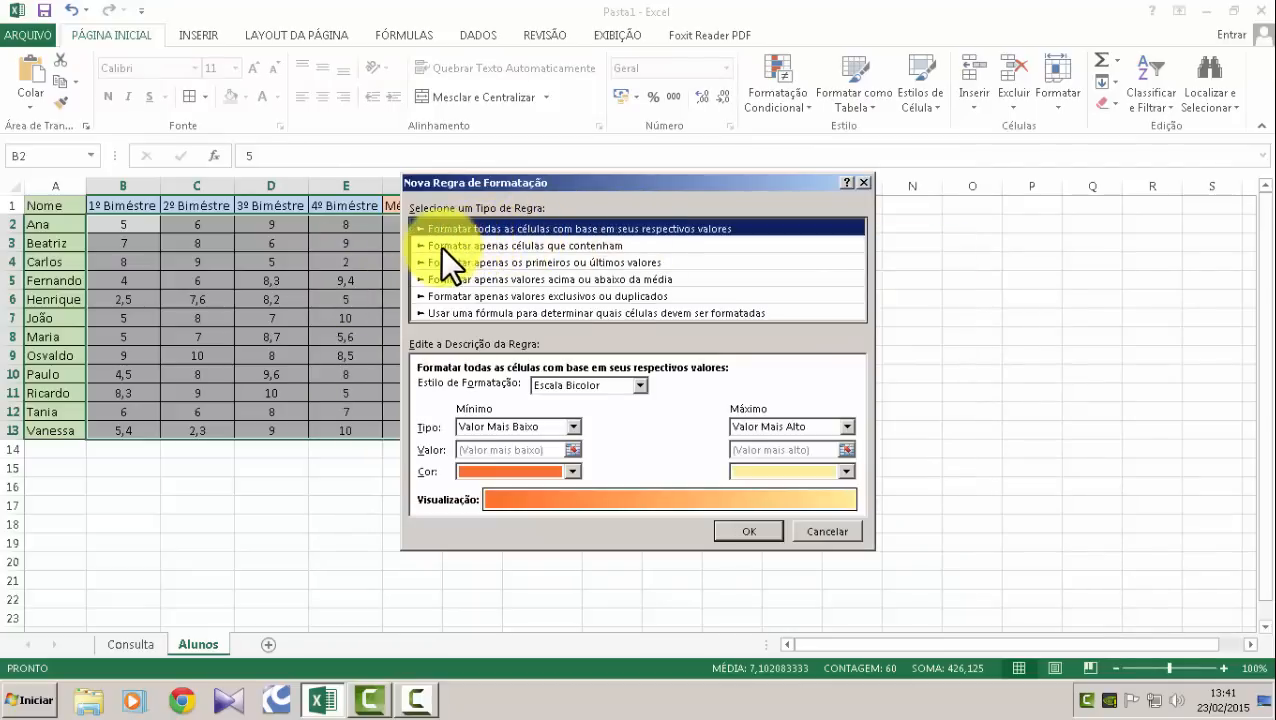
click(611, 244)
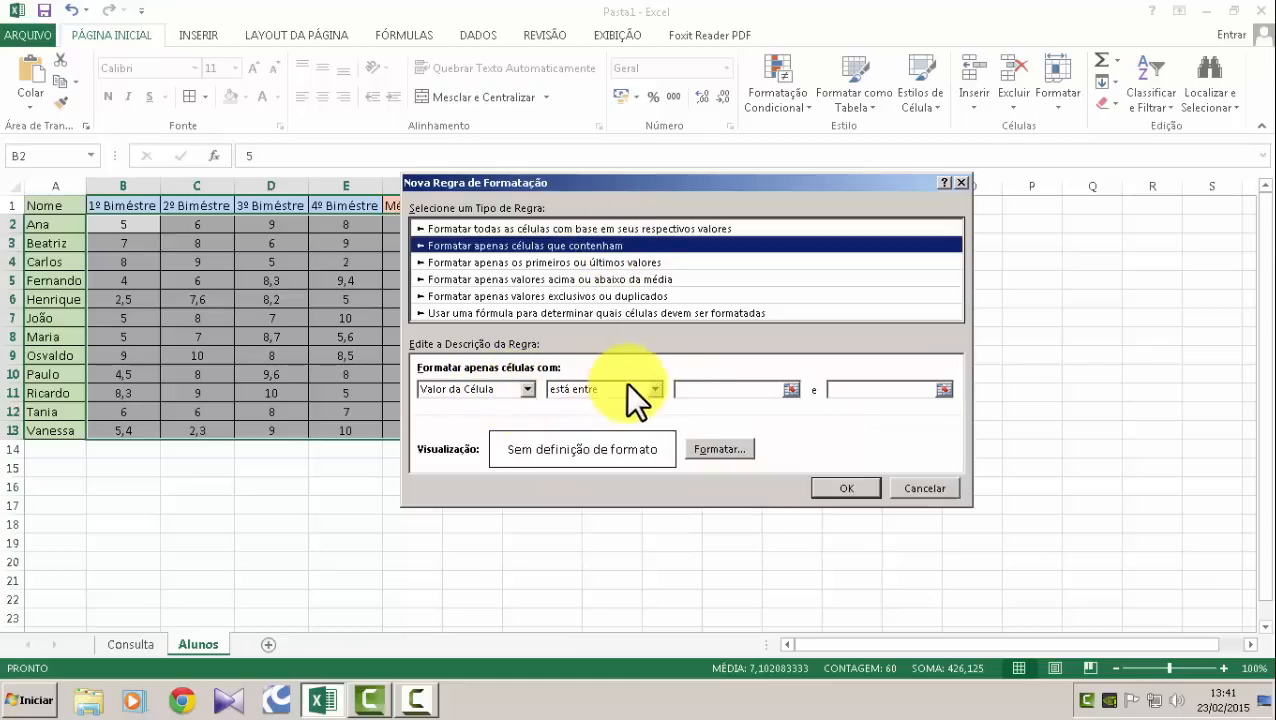
click(654, 388)
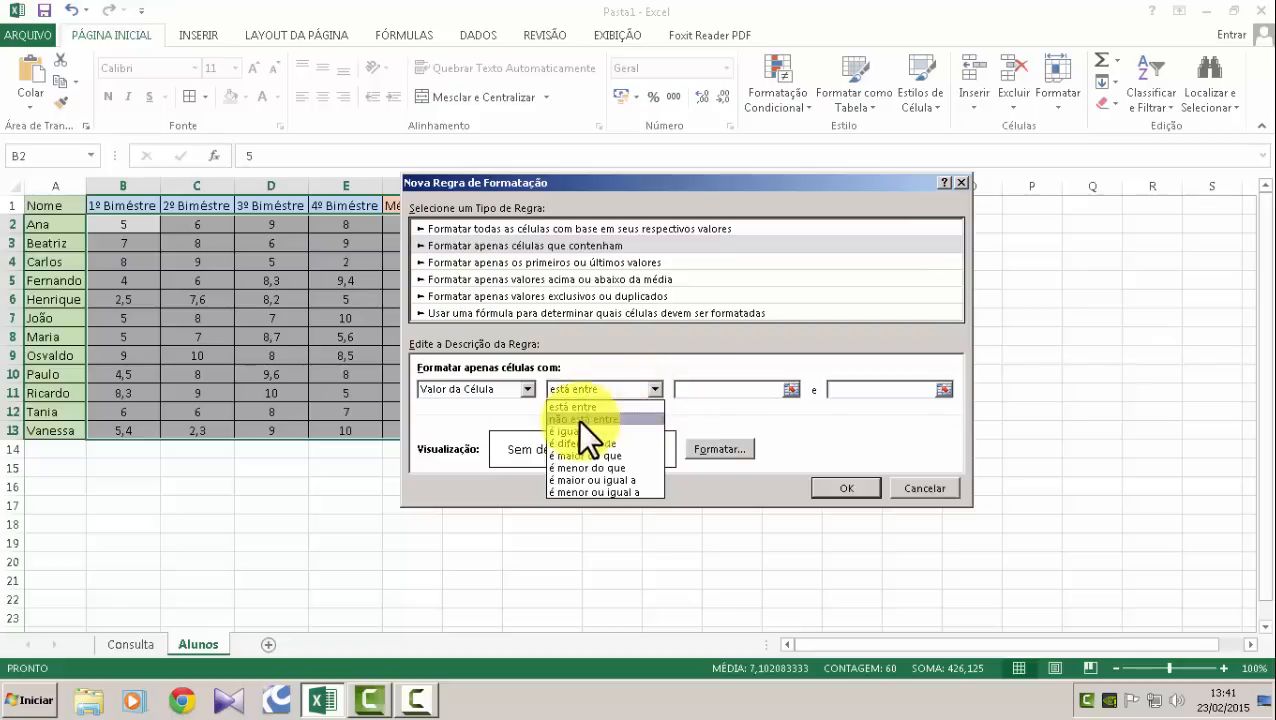
click(618, 480)
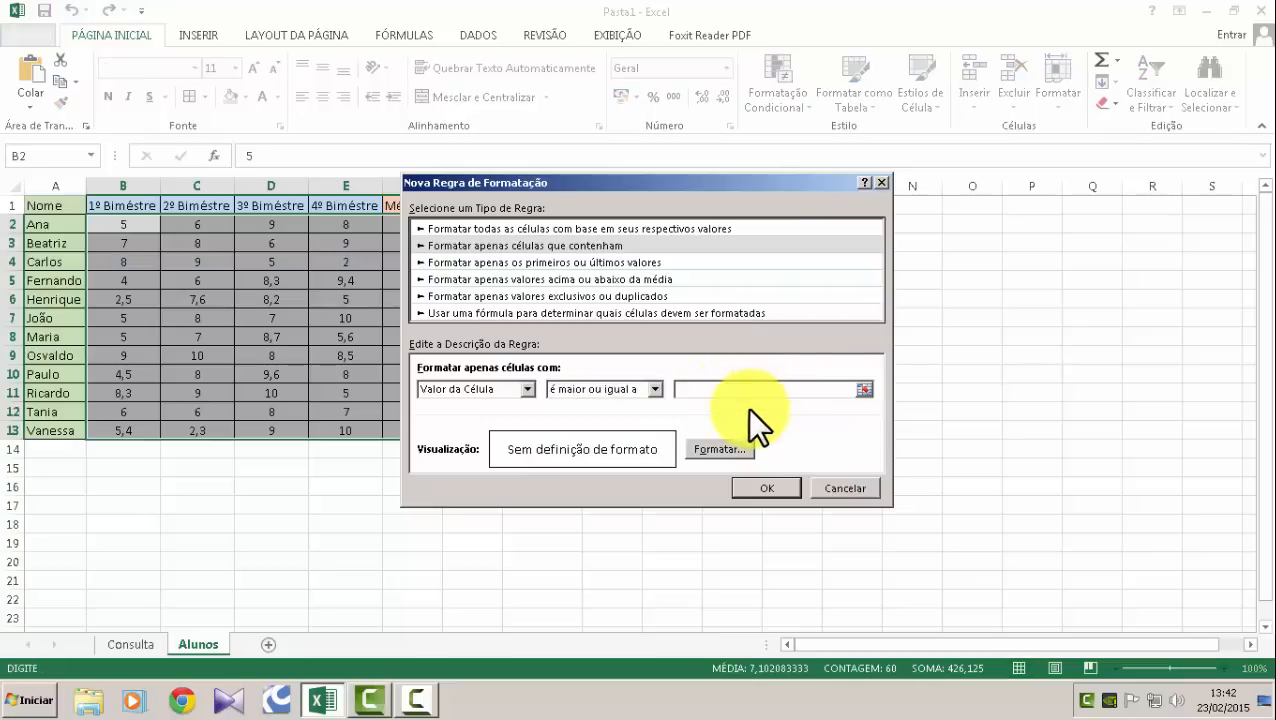
text(7)
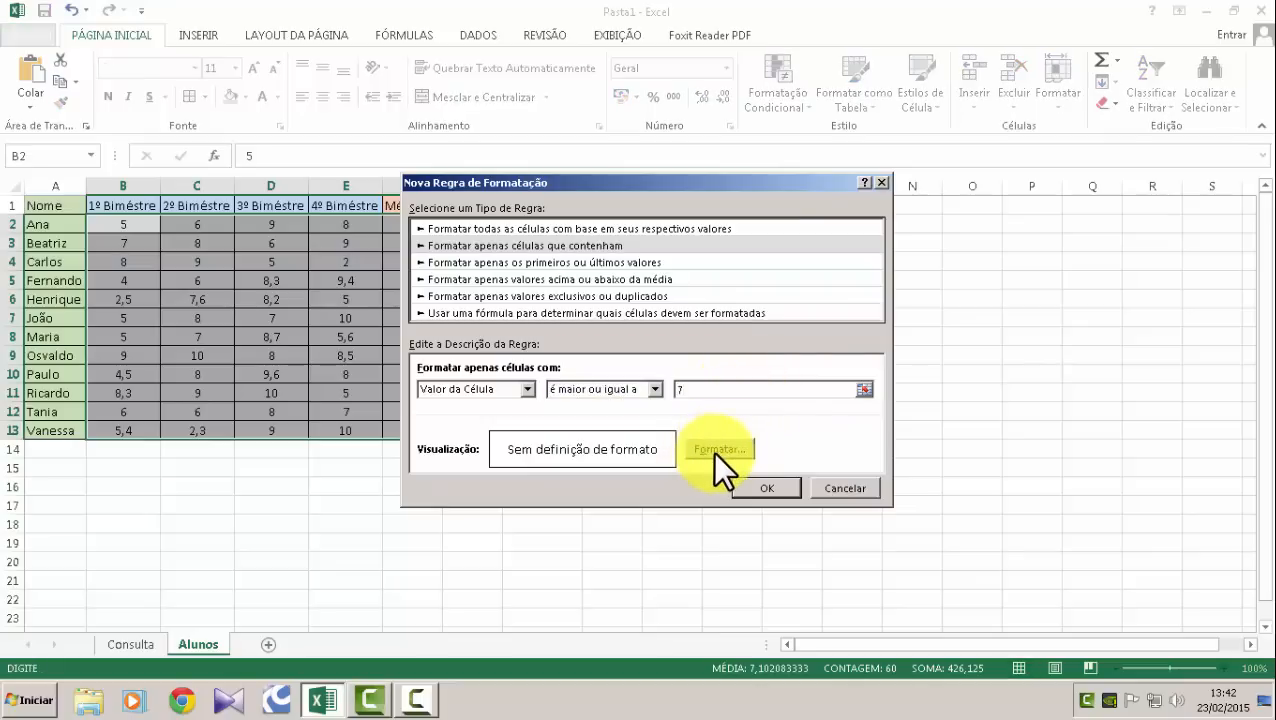
Give the rule a blue font color from the extended color palette and add it to the rules manager.
click(715, 450)
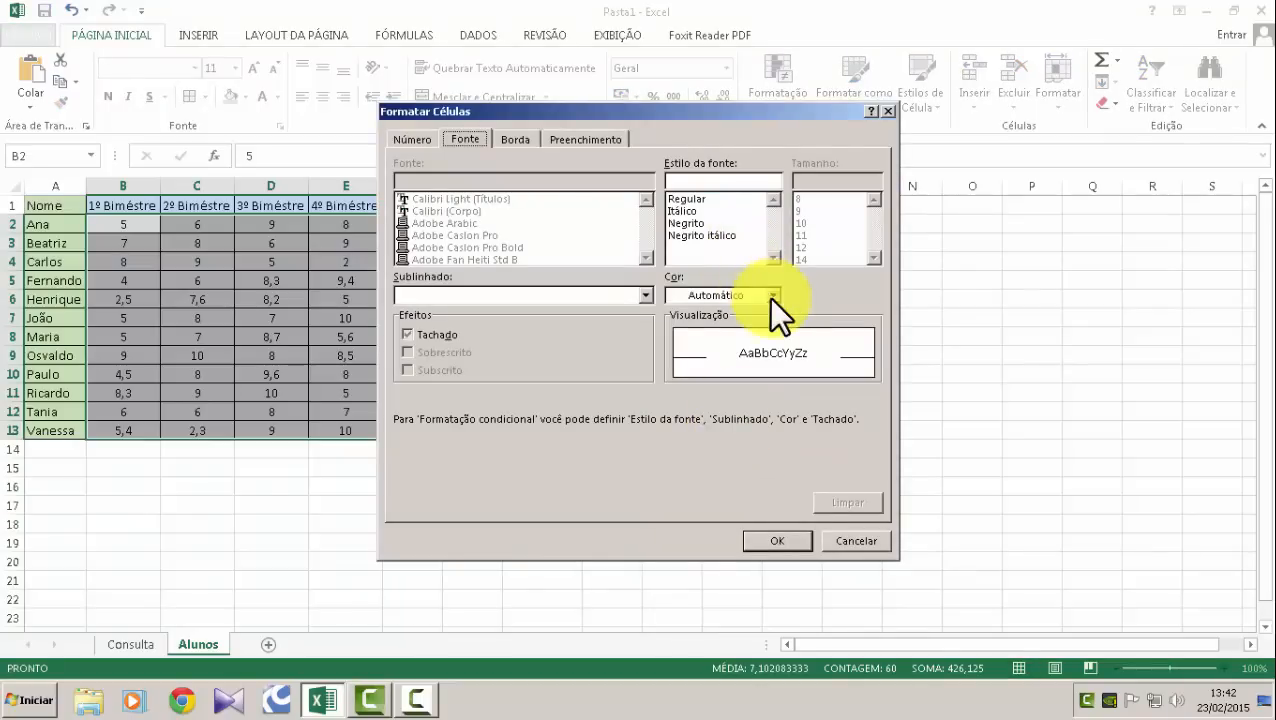
click(772, 292)
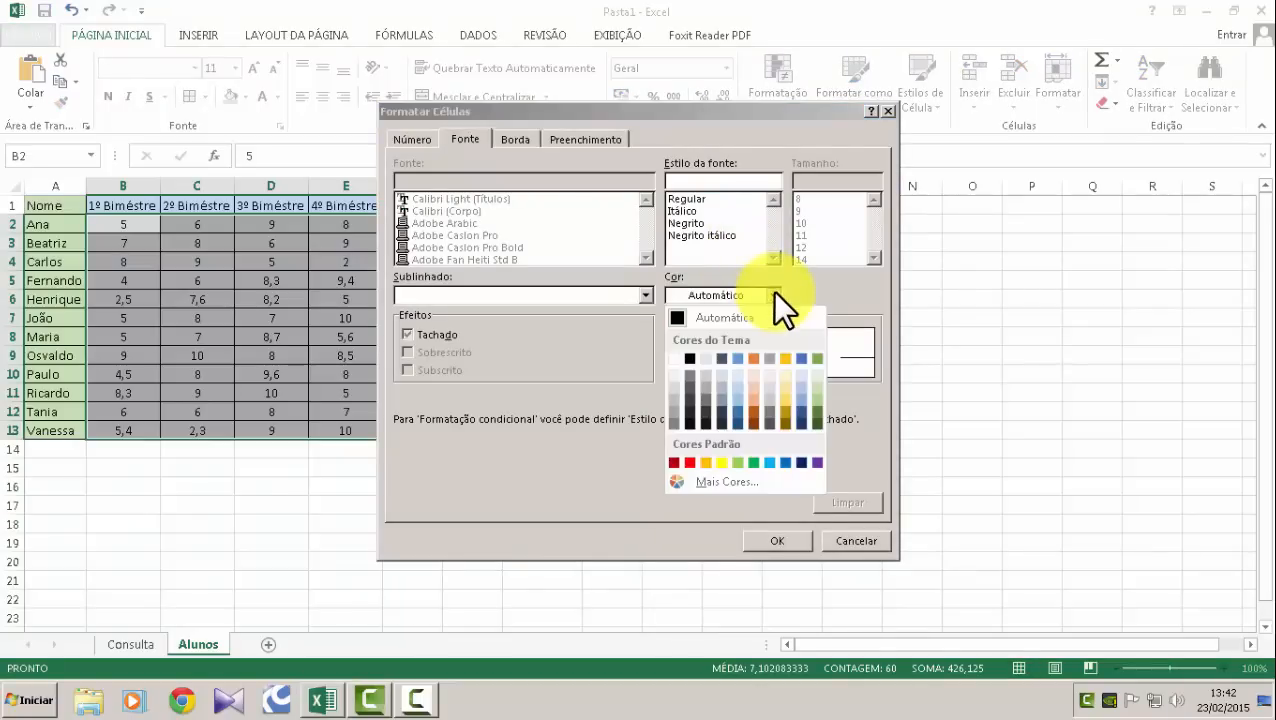
click(706, 483)
click(610, 243)
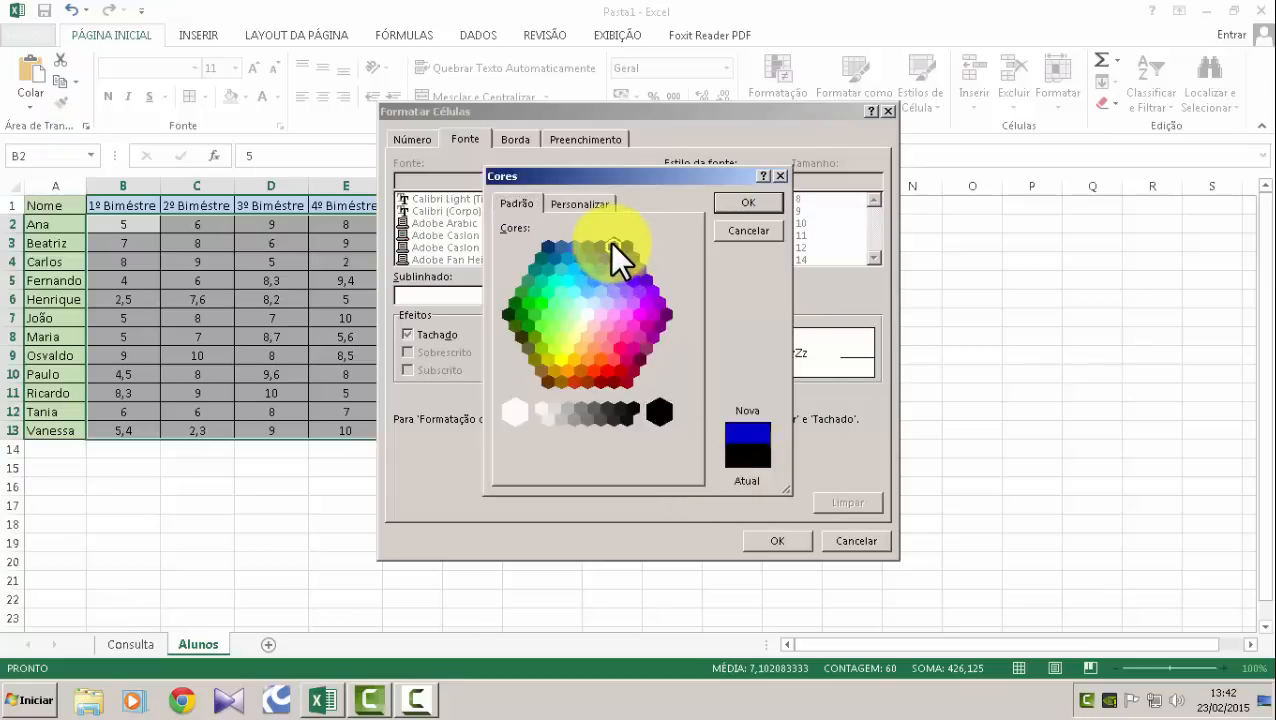
click(750, 198)
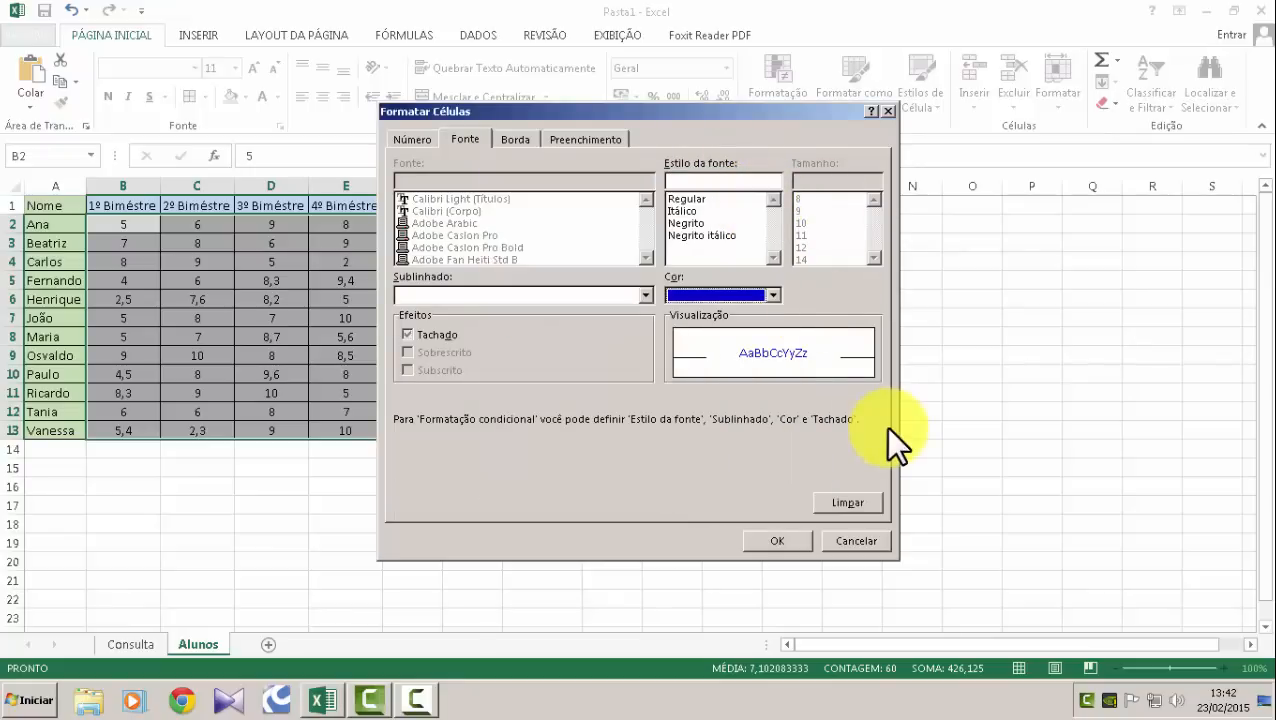
click(775, 540)
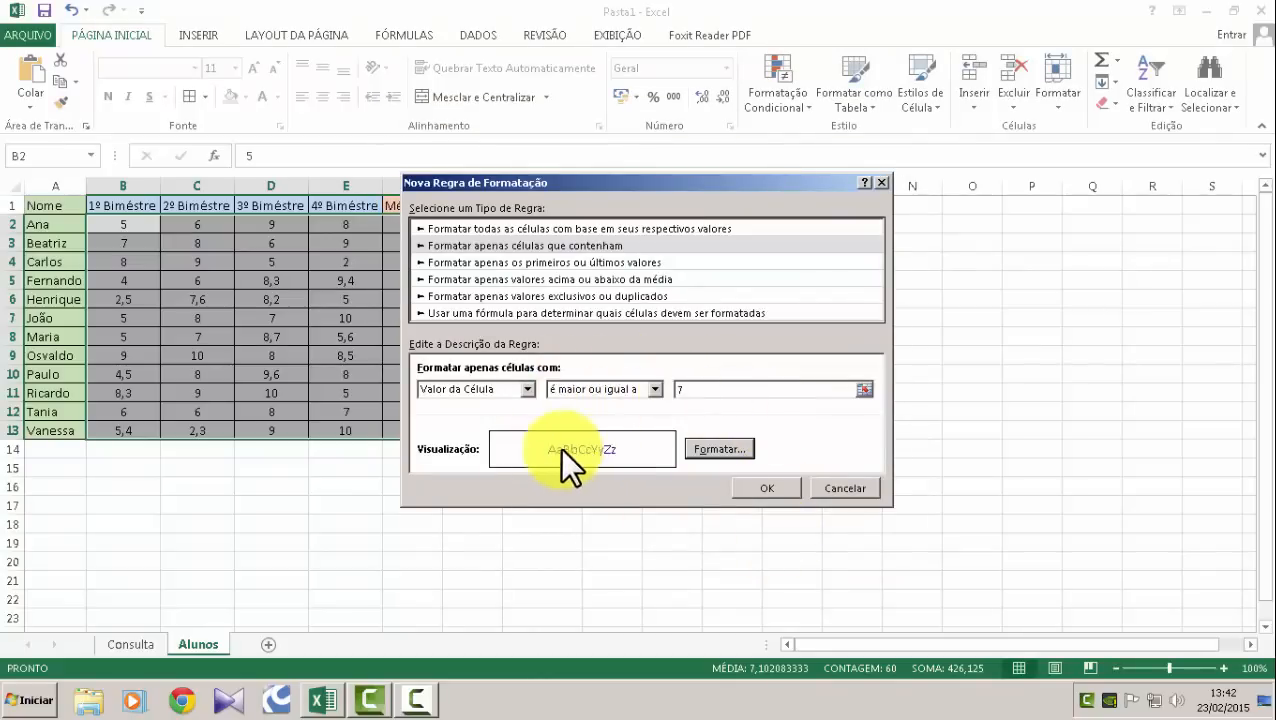
click(765, 484)
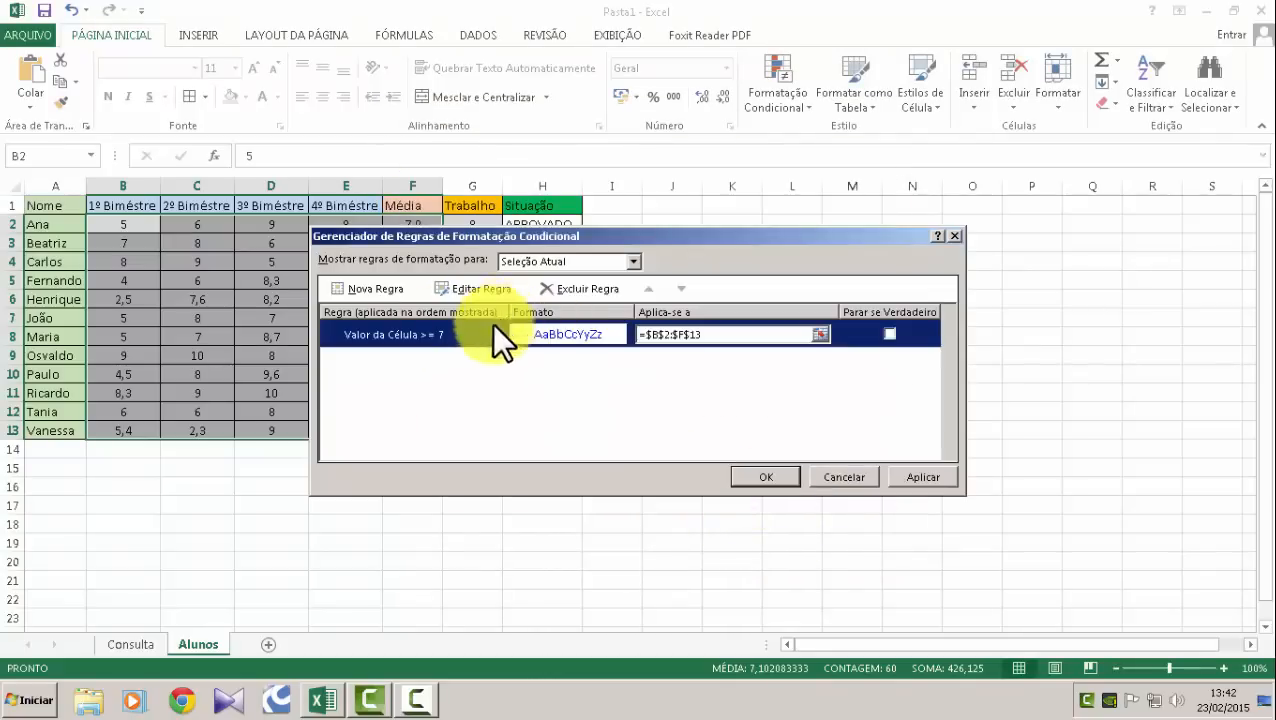
Start a second new conditional formatting rule for the grades and averages in B2 to F13.
click(365, 289)
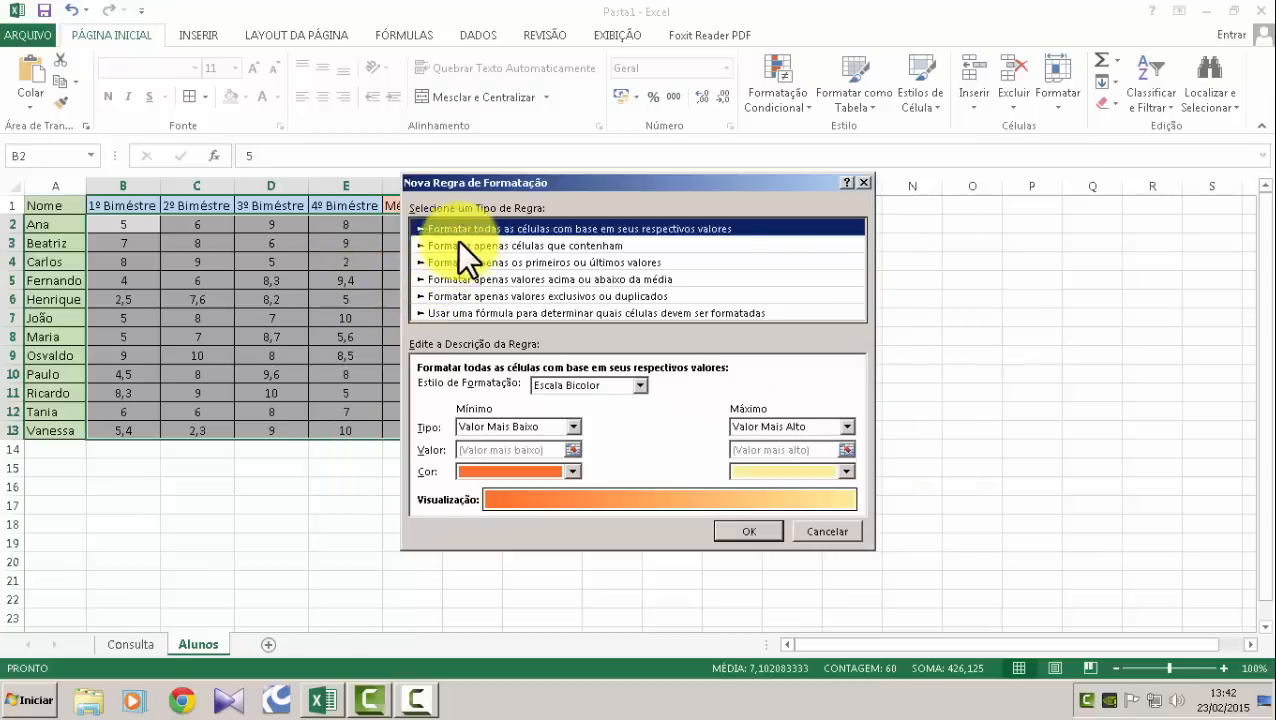
Set the new formatting rule to format only cells whose value is less than 7 (é menor do que).
click(536, 244)
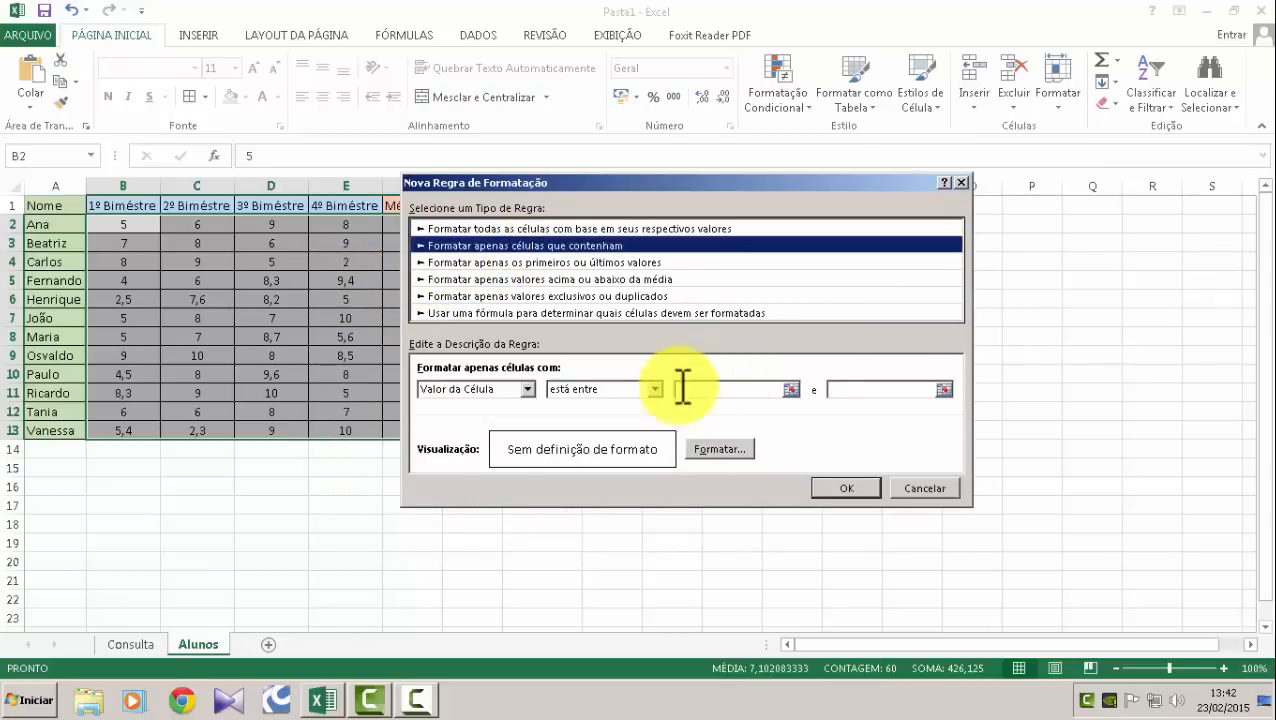
click(654, 389)
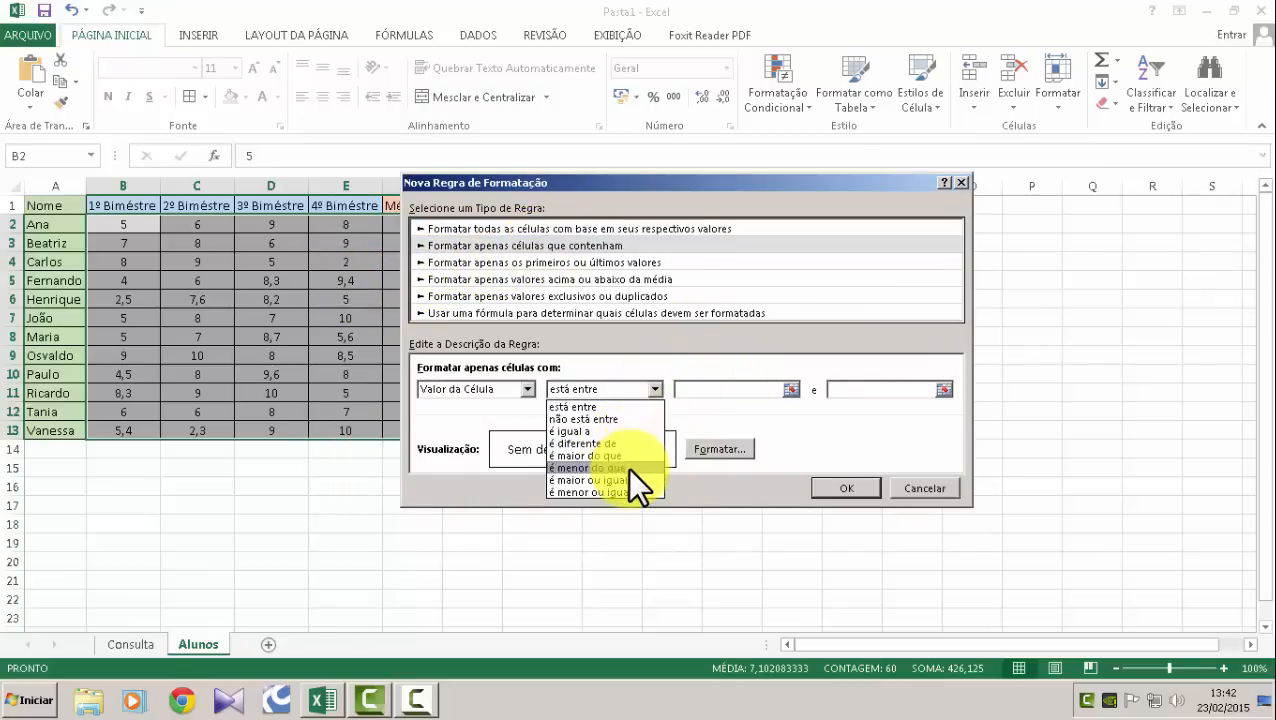
click(610, 467)
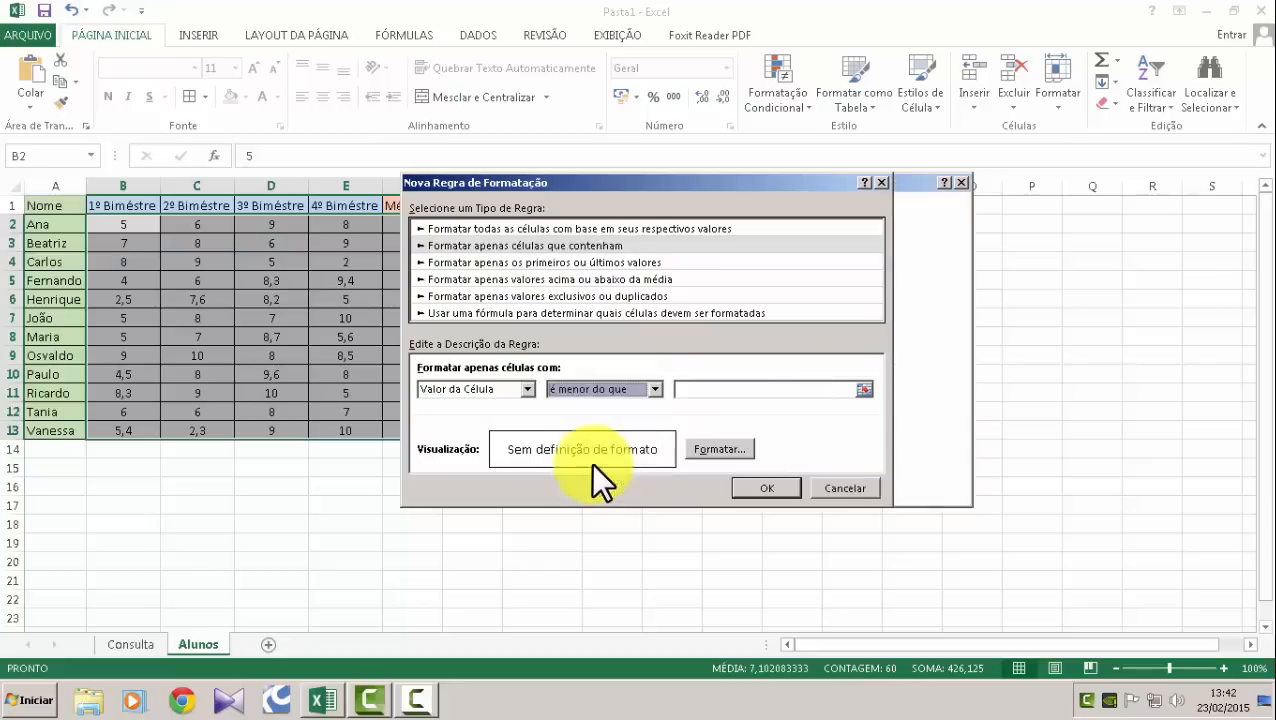
click(706, 389)
text(5)
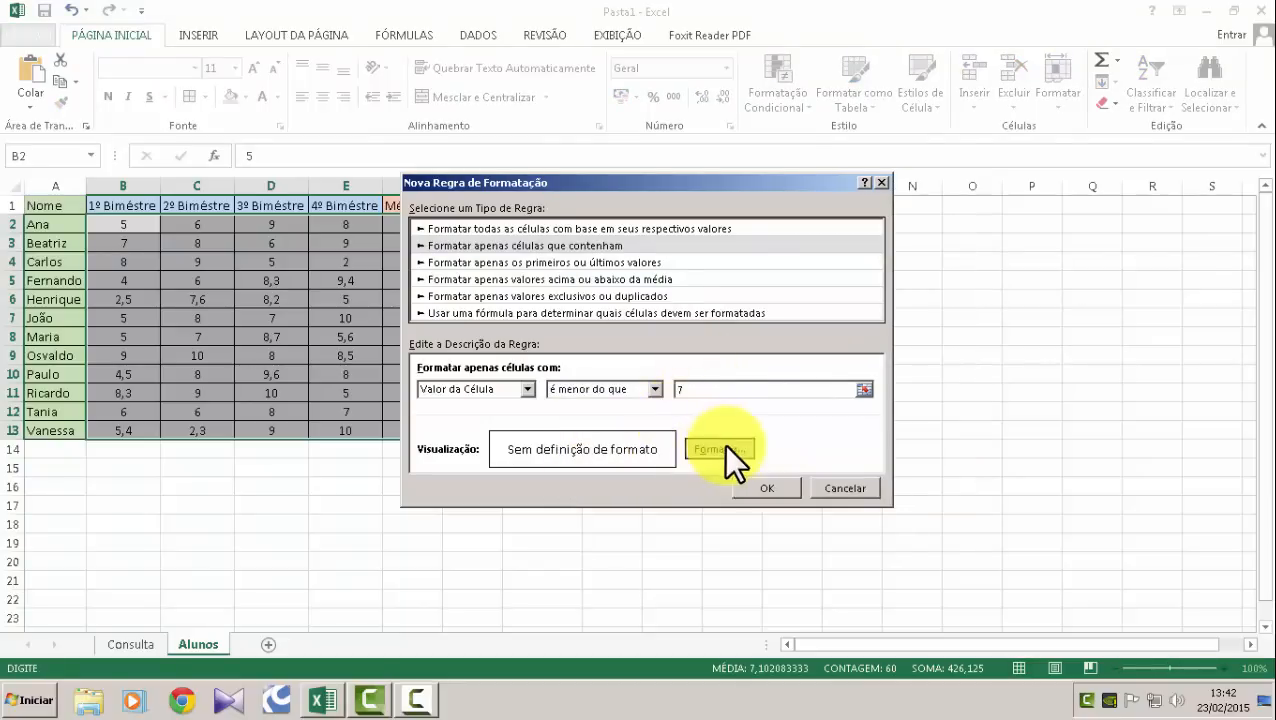
Give the less-than-7 rule a red font and apply the conditional formatting rules to the selected grades.
click(722, 446)
click(771, 293)
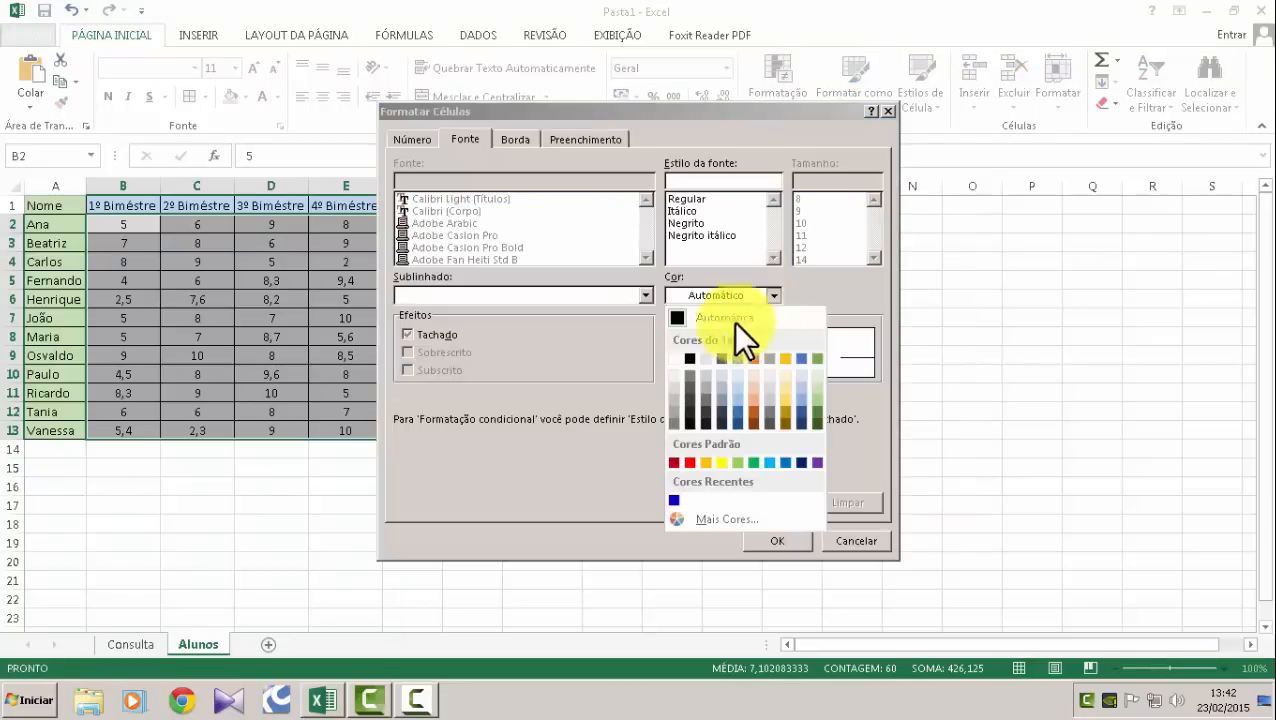
click(689, 462)
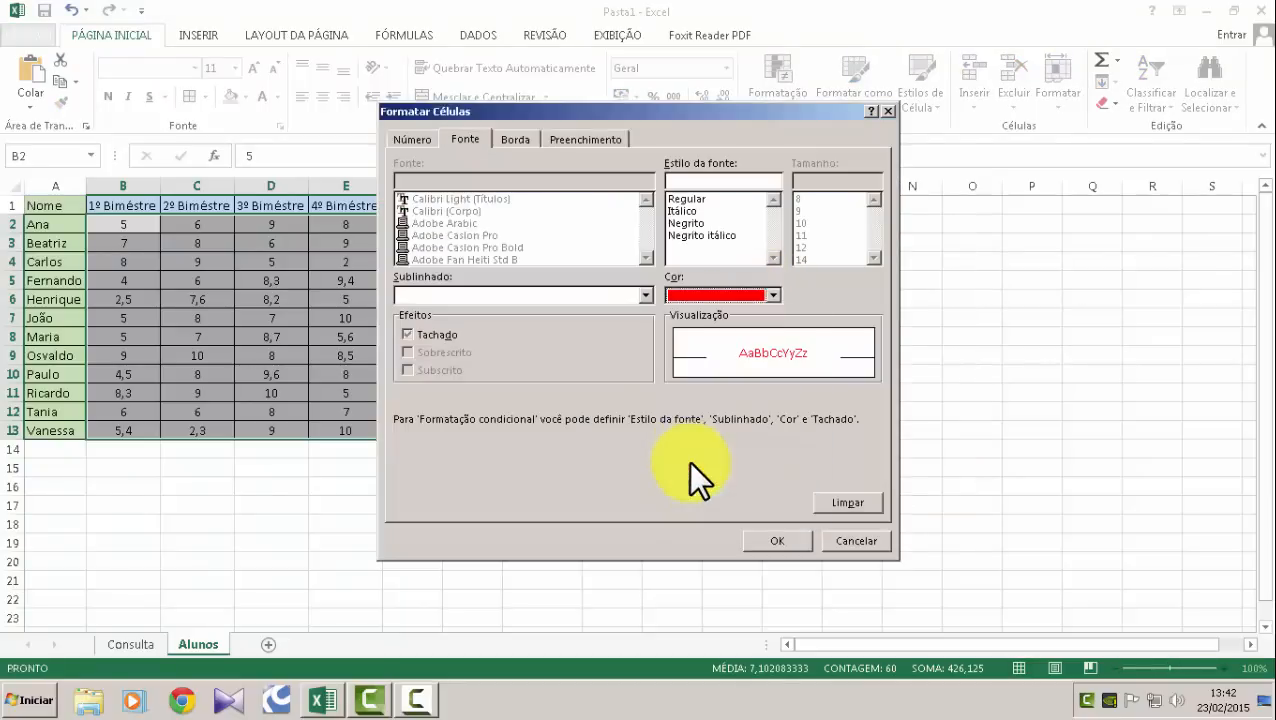
click(771, 540)
click(760, 486)
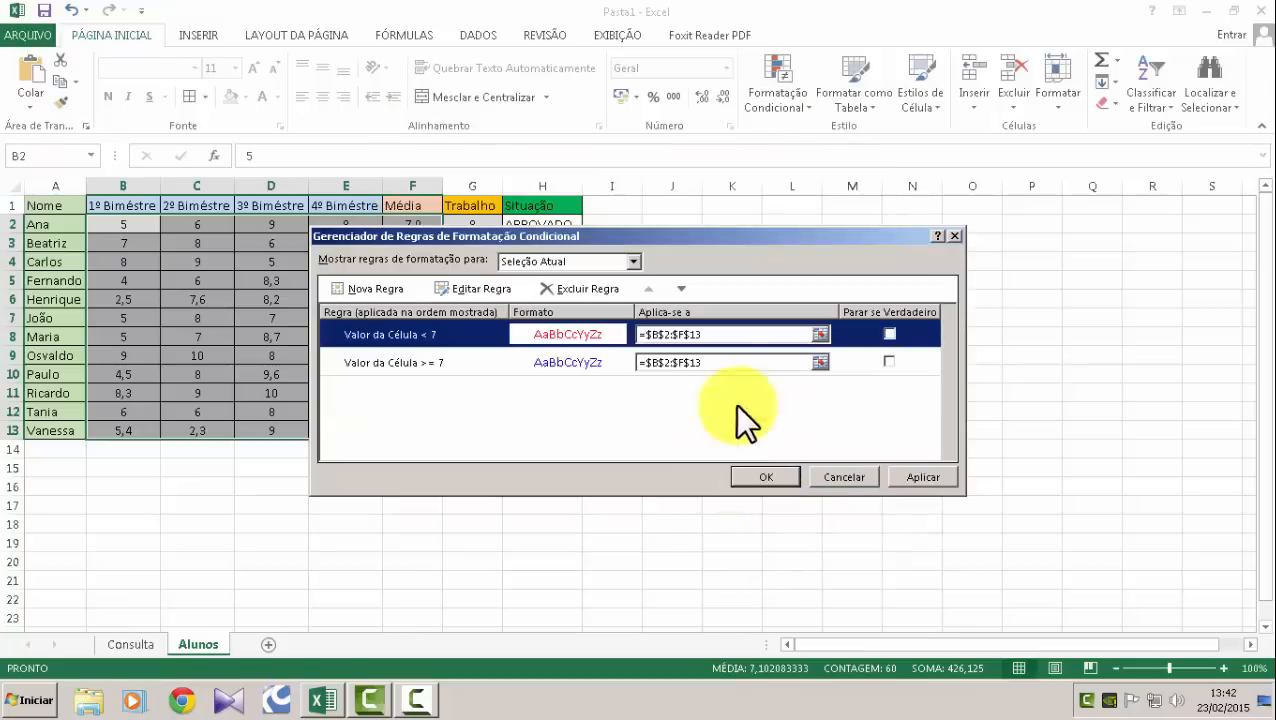
click(767, 477)
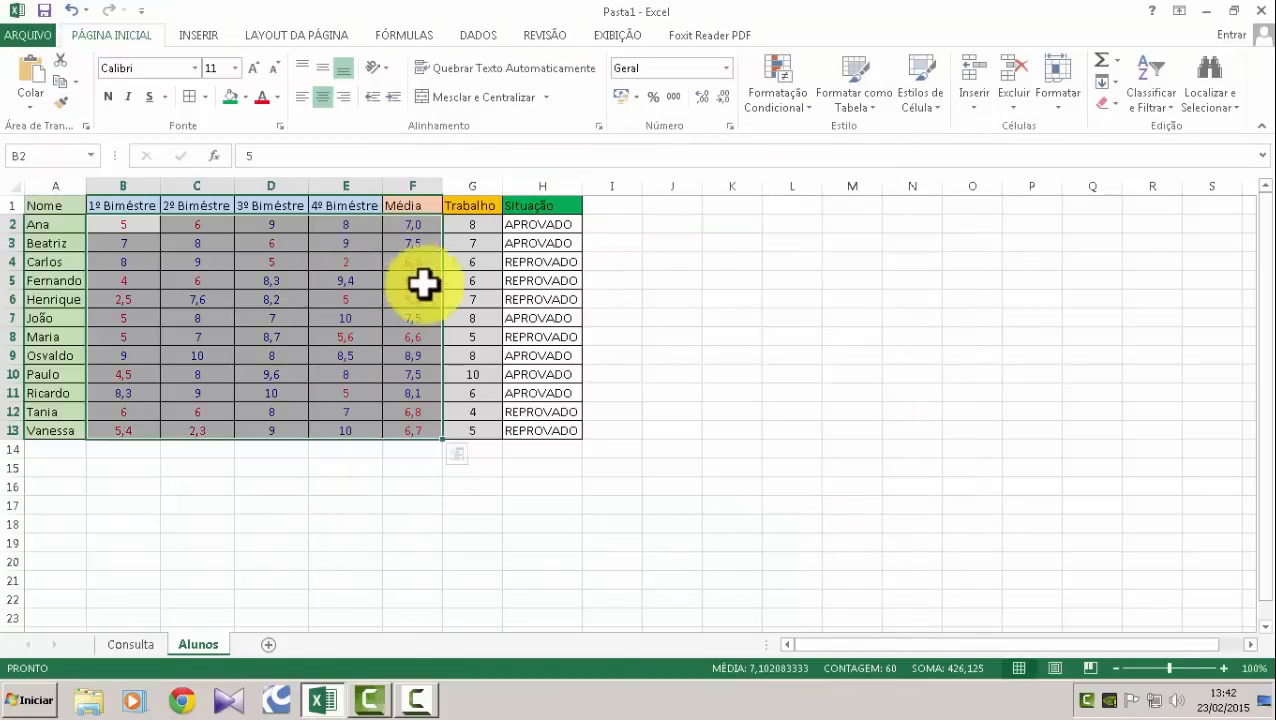
Examine the font colours of individual grades in the four Bimestre columns against the threshold of 7.
click(192, 265)
click(128, 229)
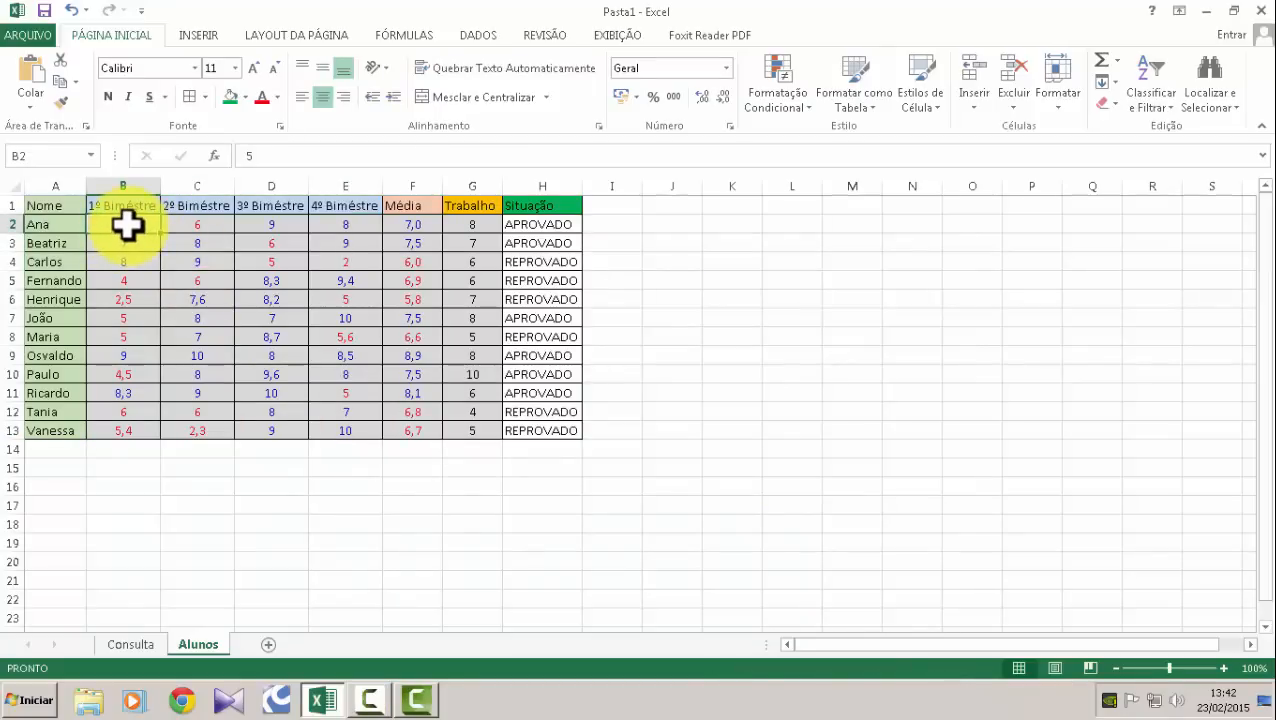
click(184, 228)
click(211, 247)
click(134, 248)
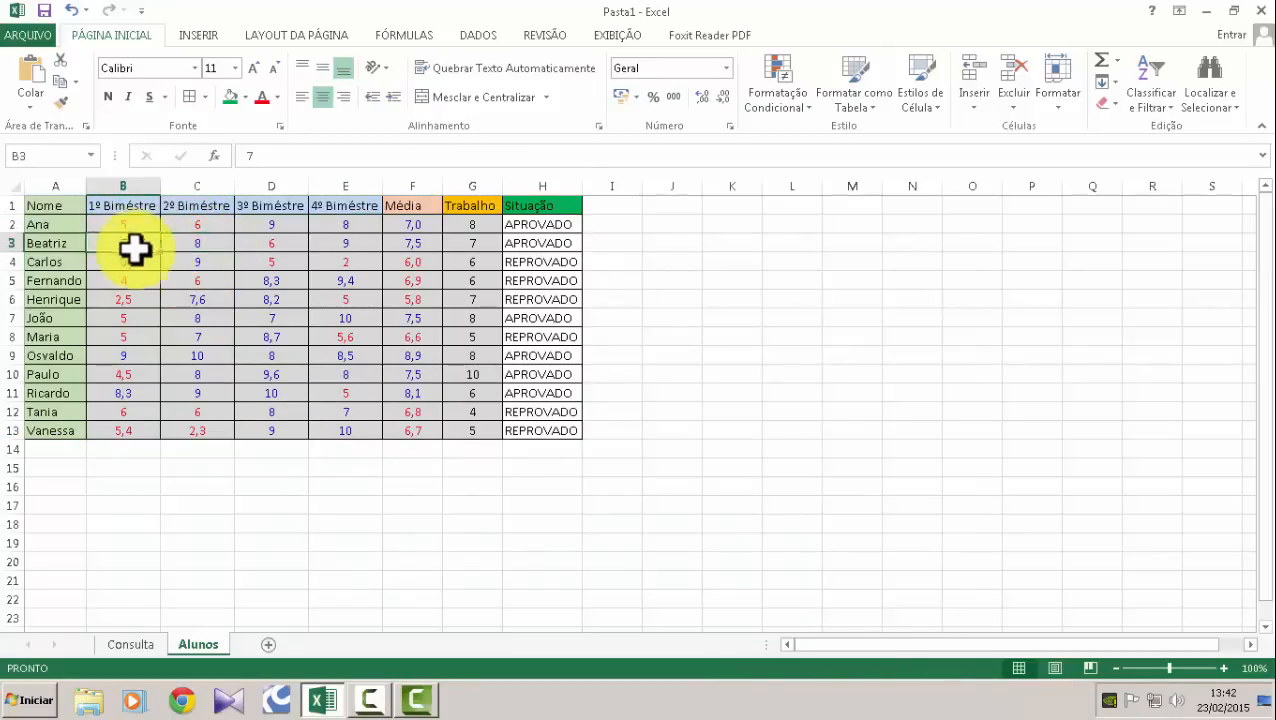
click(218, 266)
click(118, 262)
click(175, 299)
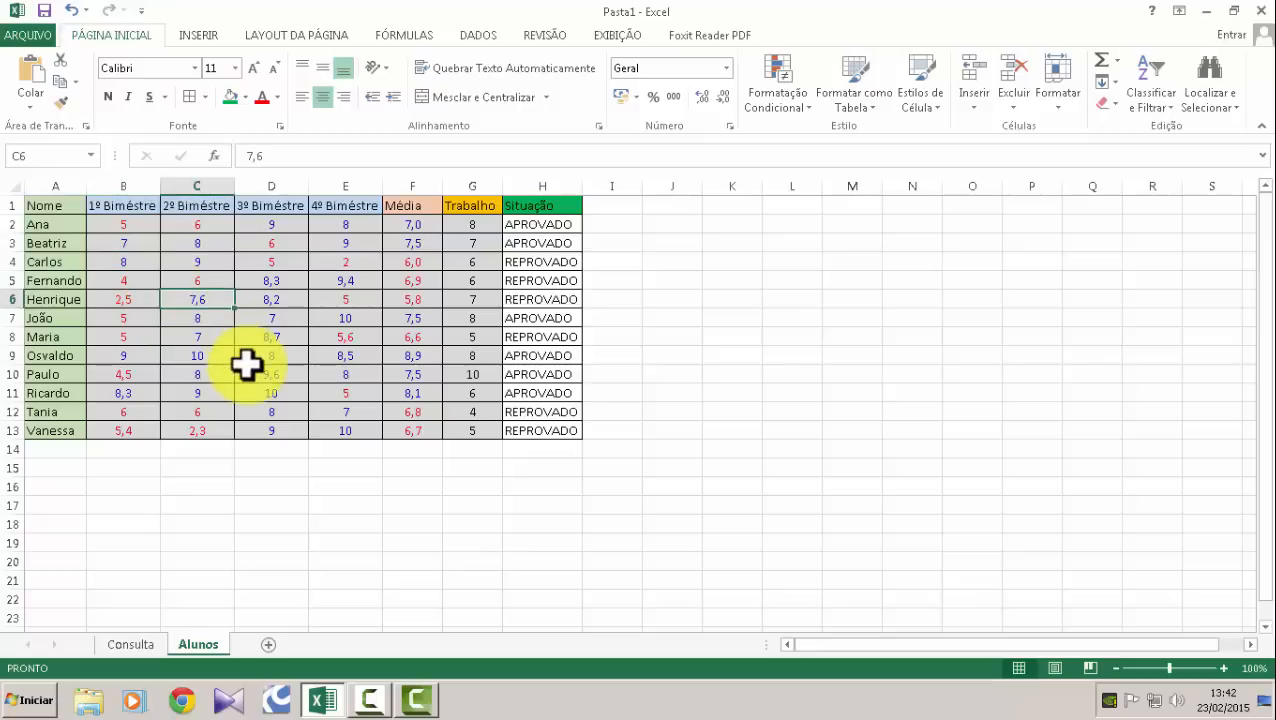
click(249, 374)
click(228, 400)
click(271, 337)
Examine the font colours in the Média column and compare them with the Trabalho column.
click(415, 337)
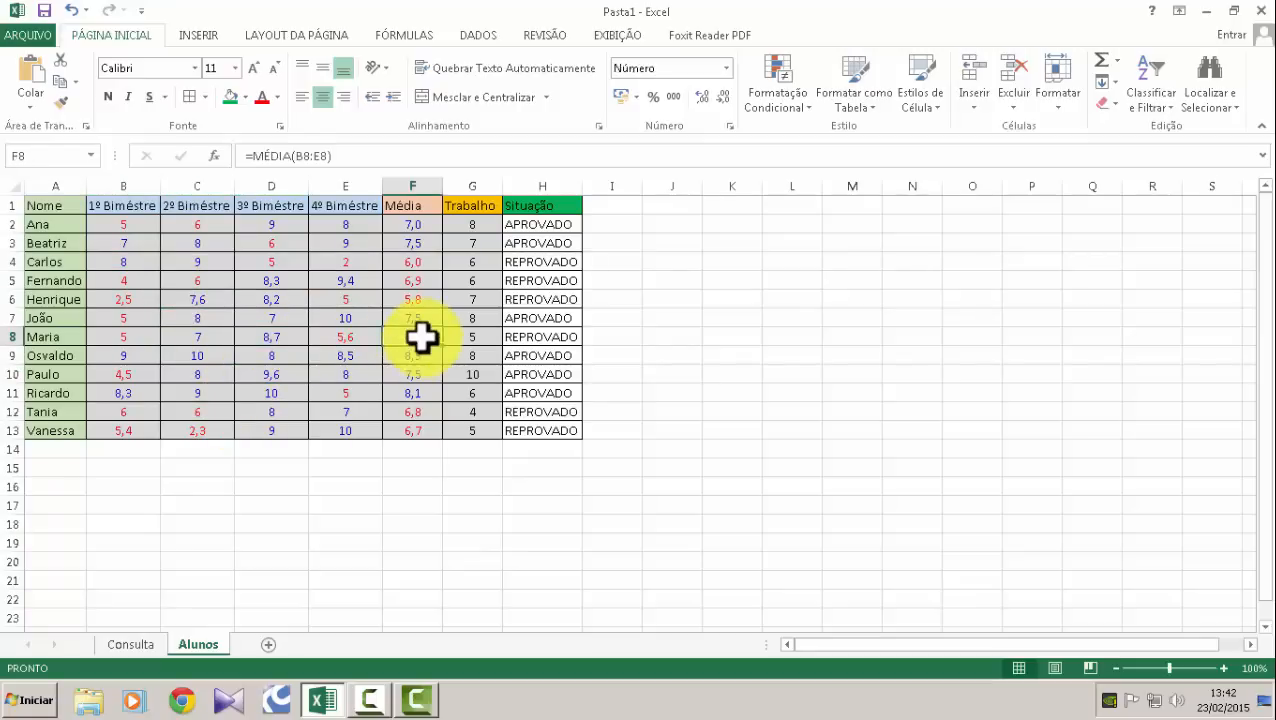
click(413, 224)
click(419, 301)
click(412, 376)
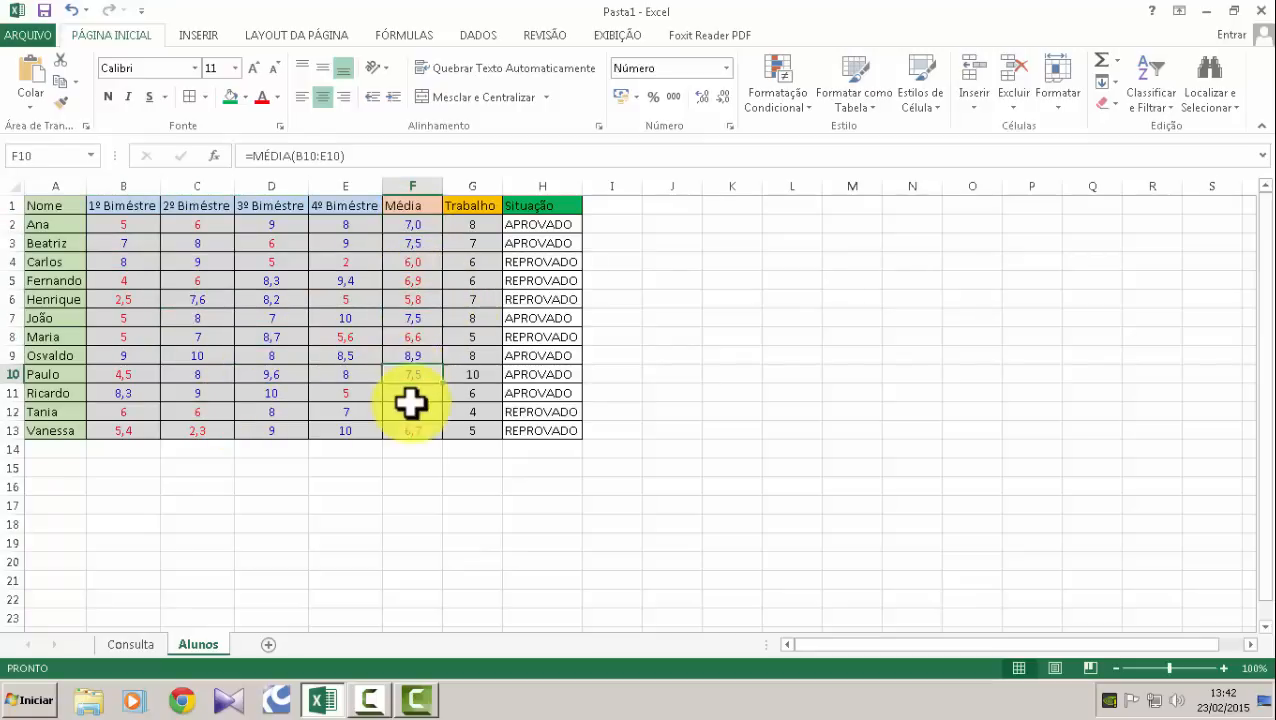
click(412, 410)
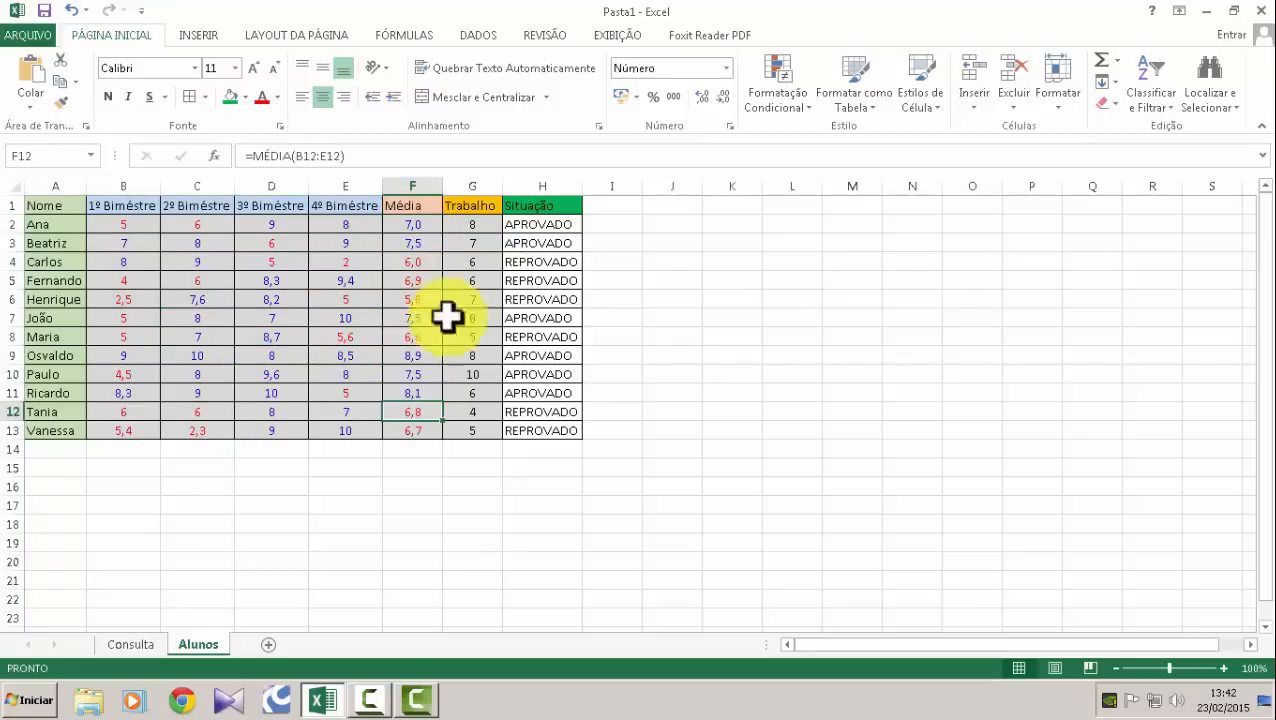
click(131, 246)
click(396, 224)
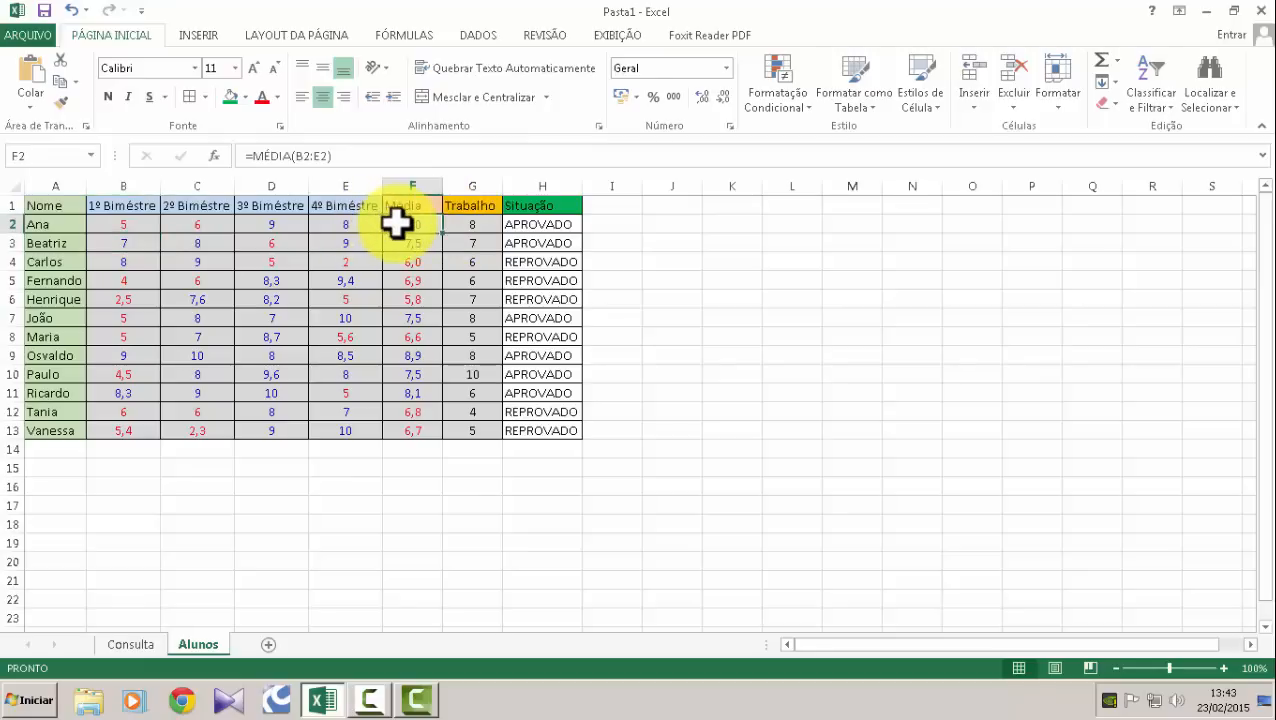
click(470, 224)
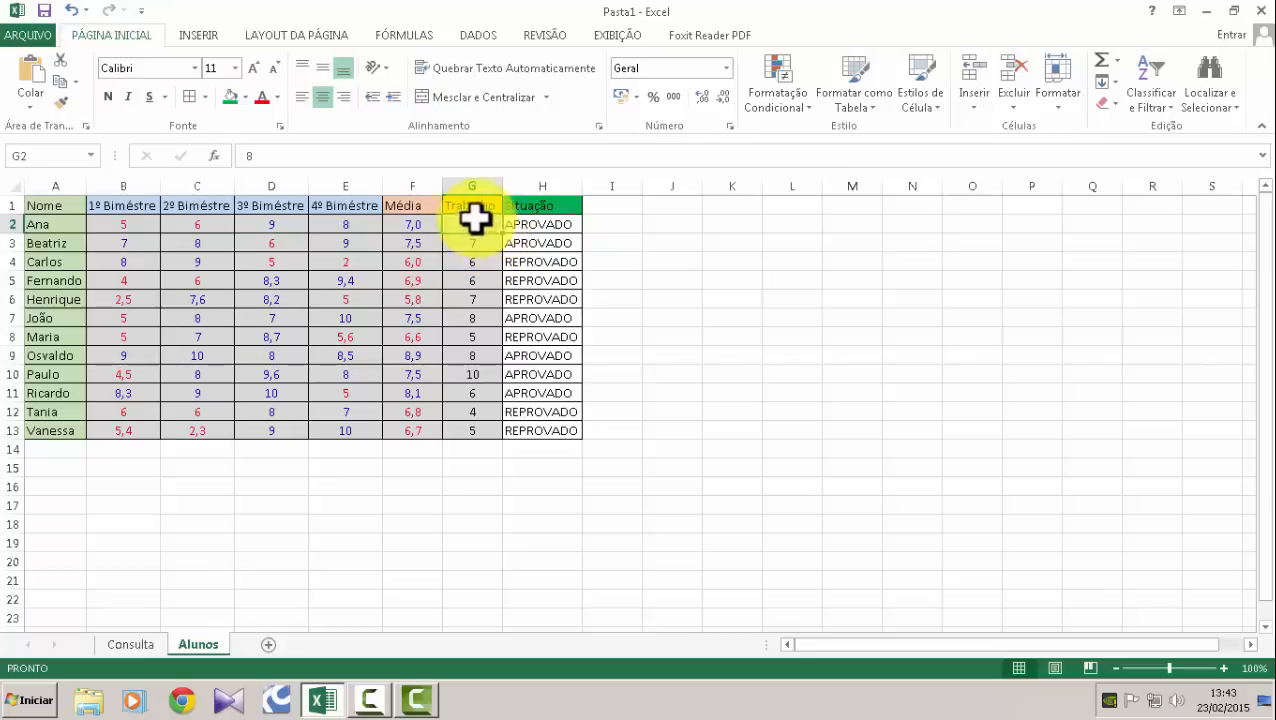
click(416, 228)
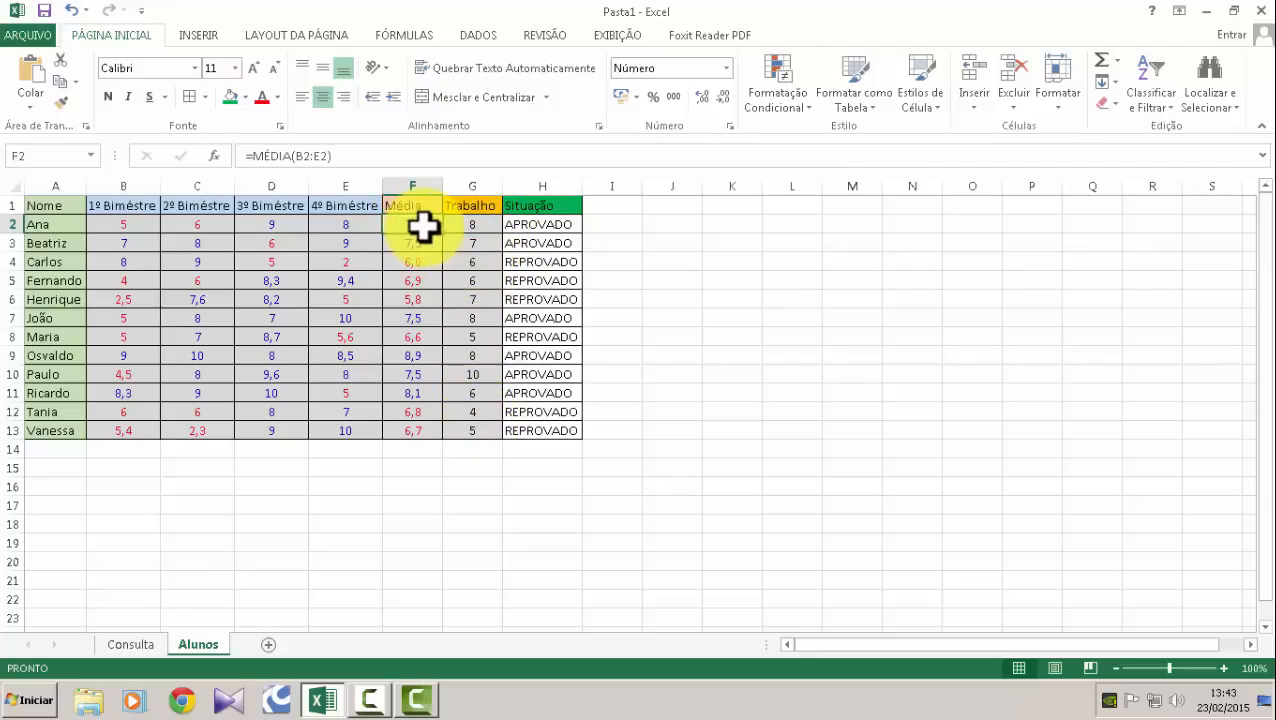
click(473, 245)
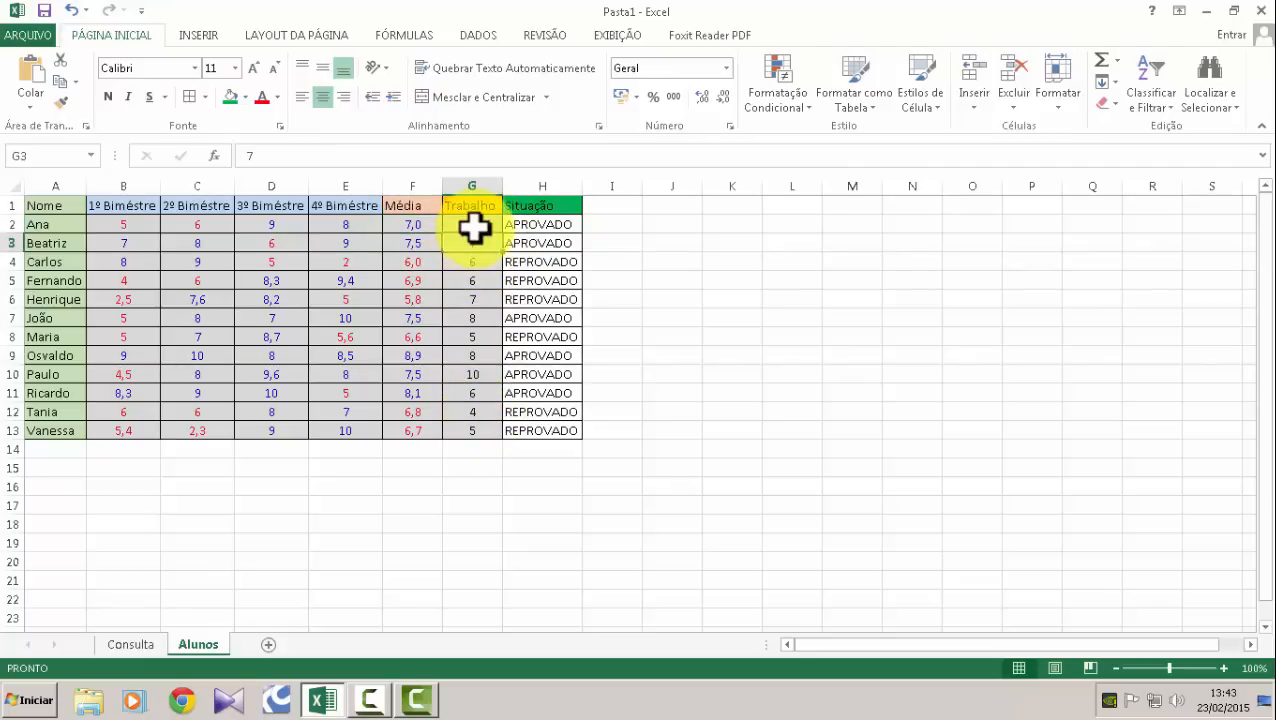
Create a conditional formatting rule on the Trabalho grades G2:G13 for cell values greater than or equal to 8.
click(473, 226)
drag(475, 241, 477, 432)
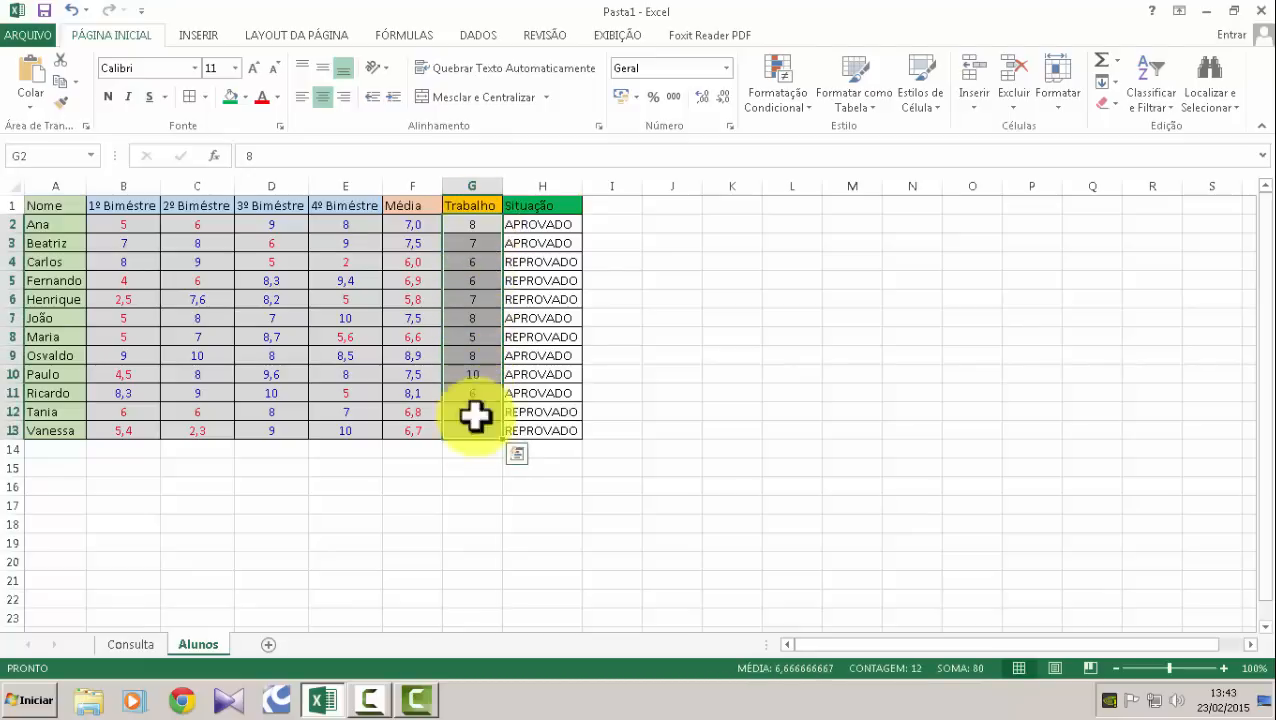
click(778, 80)
click(851, 378)
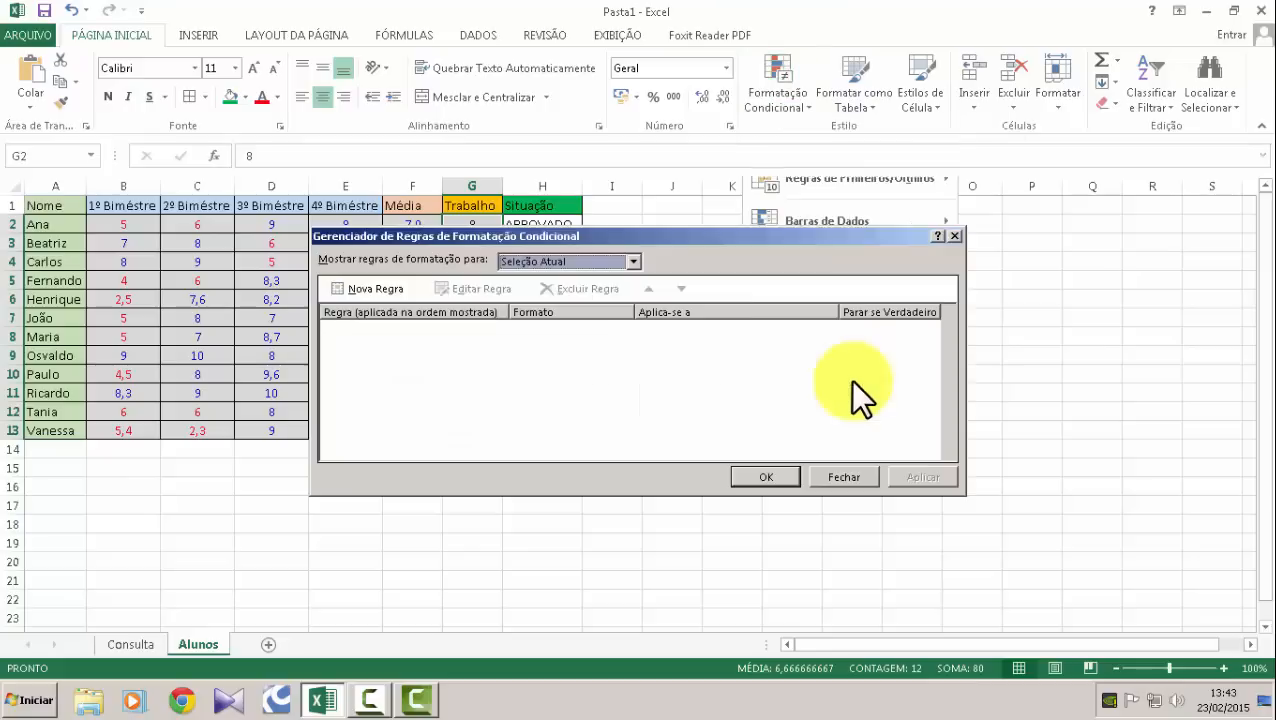
click(358, 287)
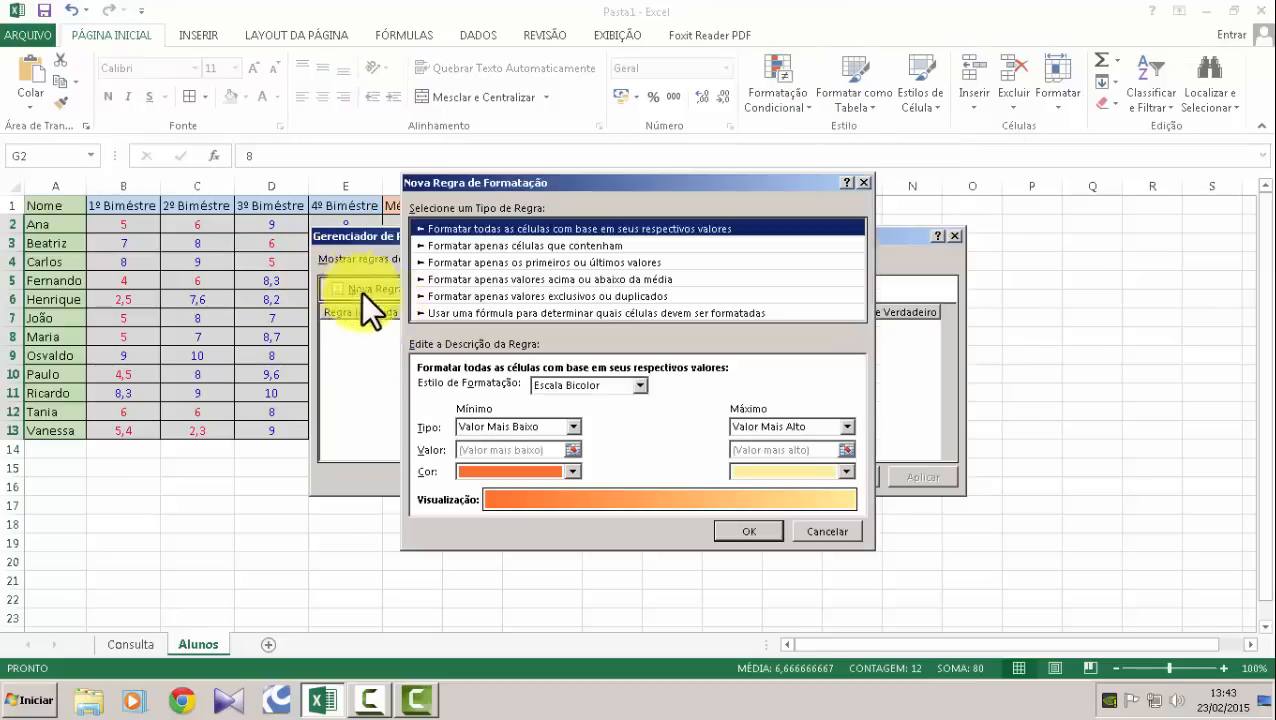
click(574, 245)
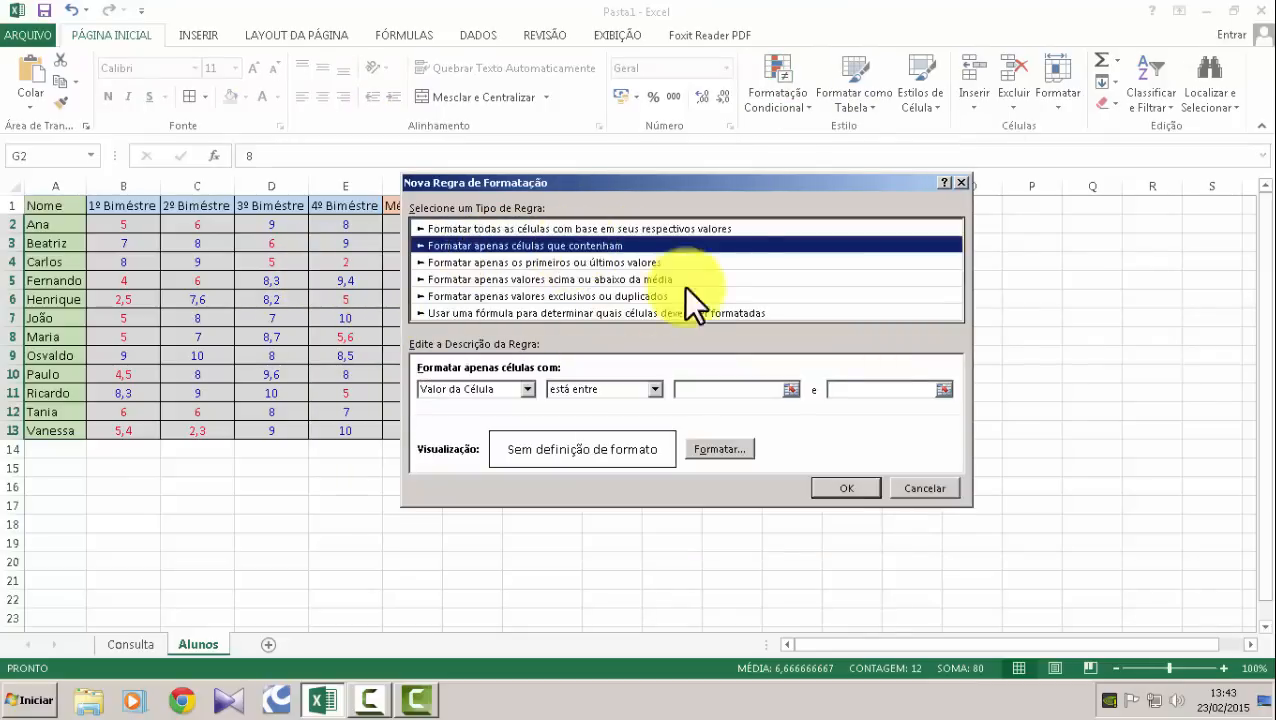
click(657, 390)
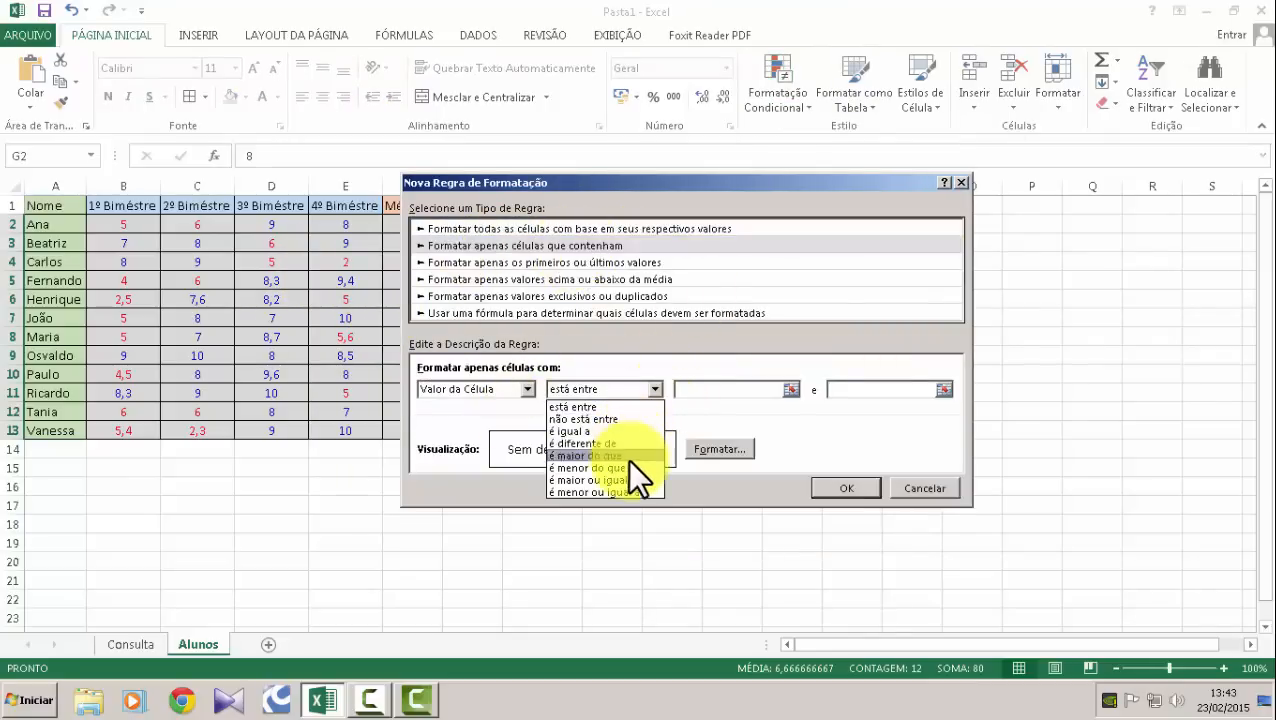
click(615, 482)
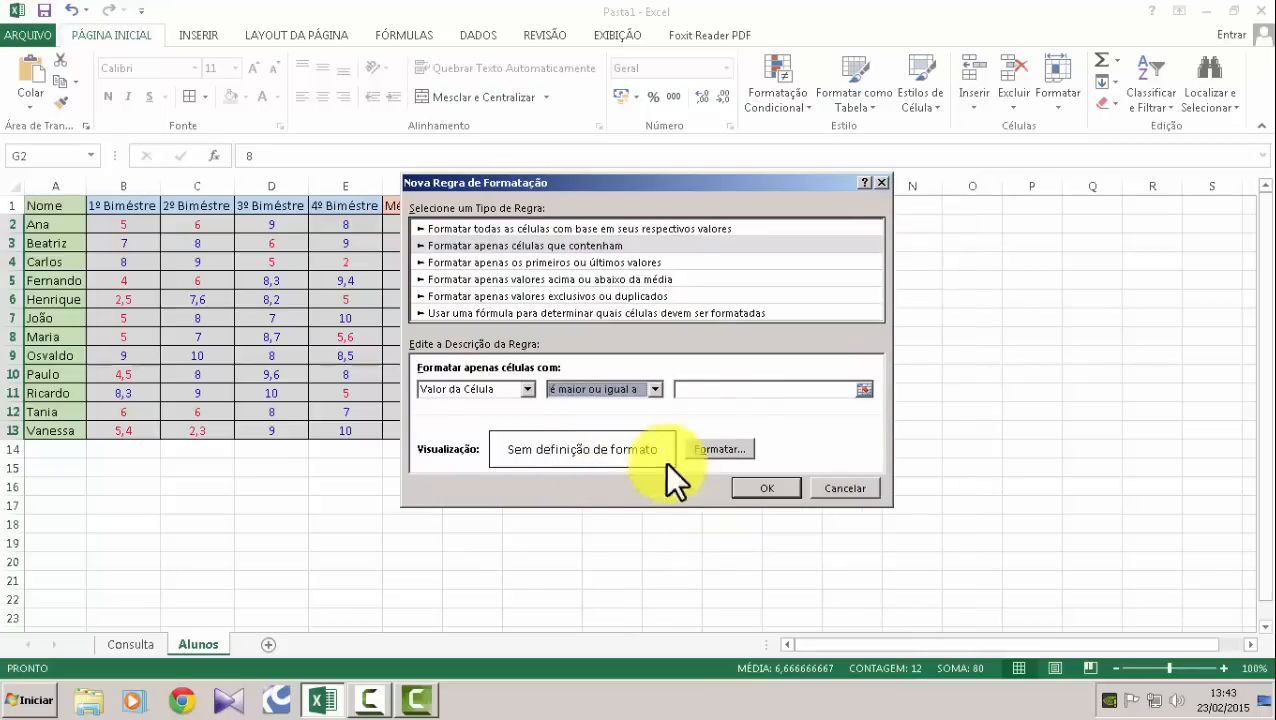
click(706, 390)
text(8)
Give the greater-than-or-equal-to-8 rule the recently used blue font colour and add it to the rule list.
click(716, 448)
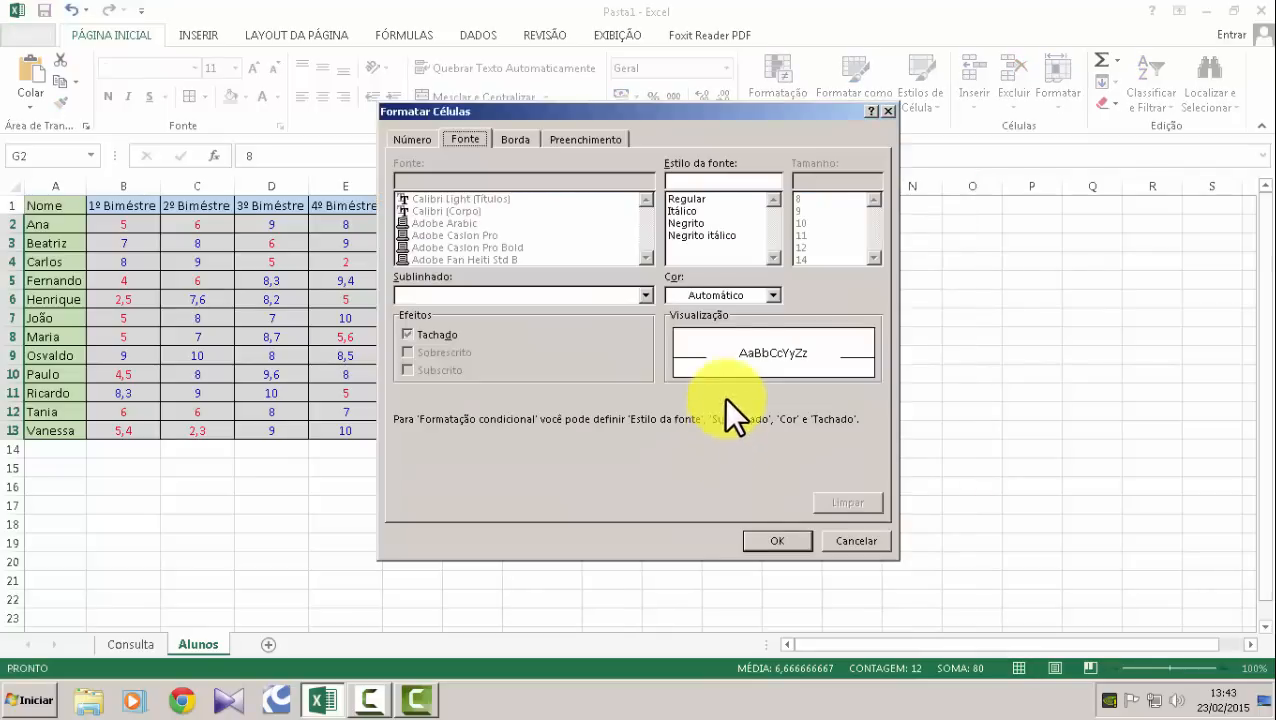
click(759, 294)
click(674, 497)
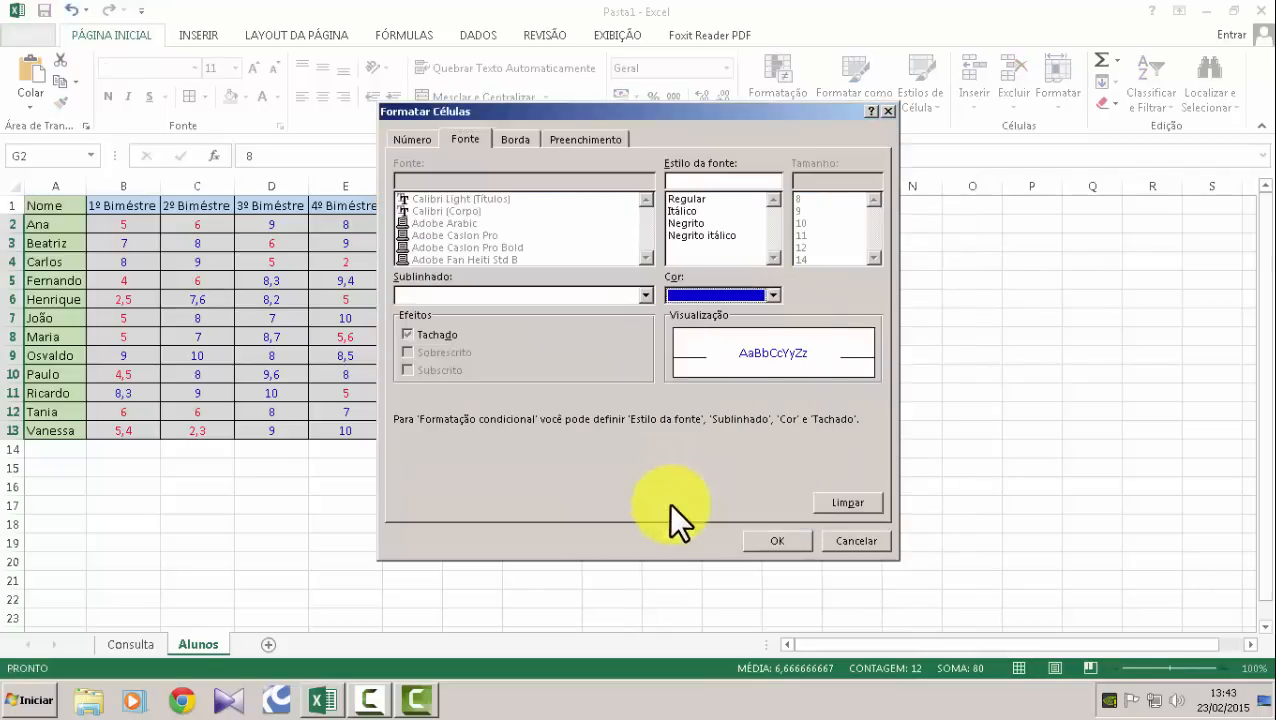
click(777, 540)
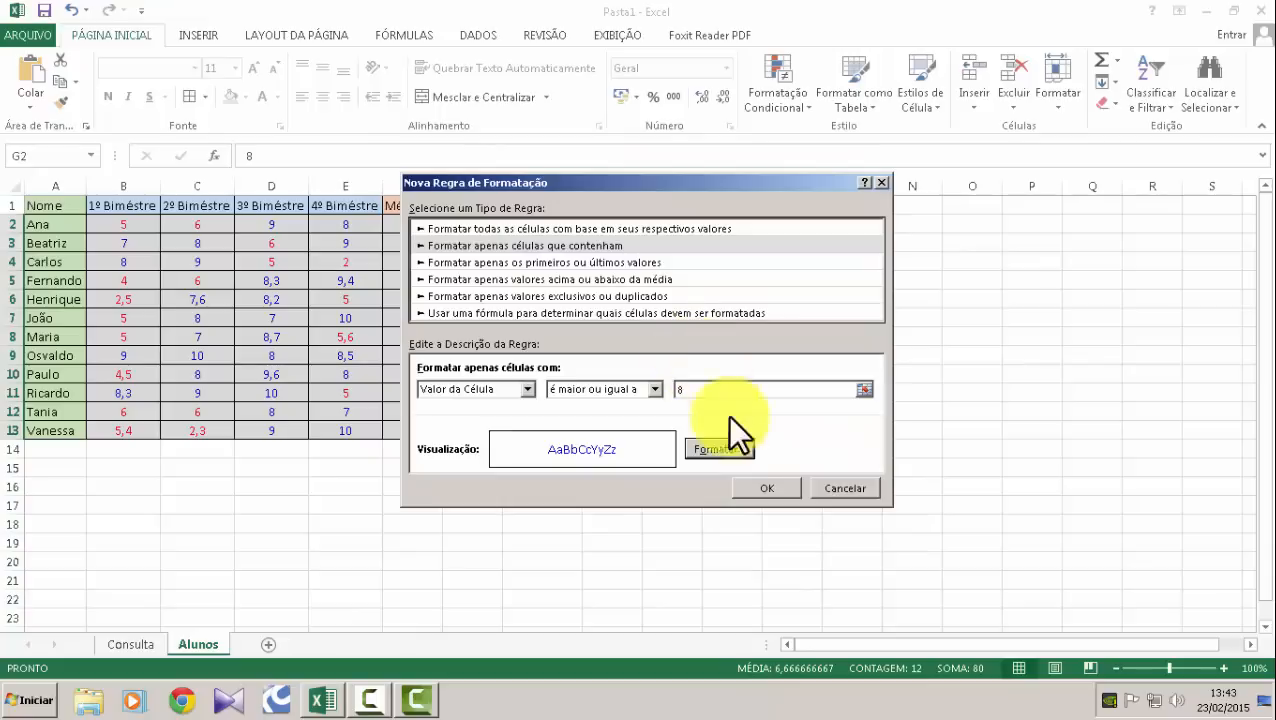
click(765, 488)
Create a second rule for the Trabalho grades that formats only cells with a value less than 8.
click(380, 290)
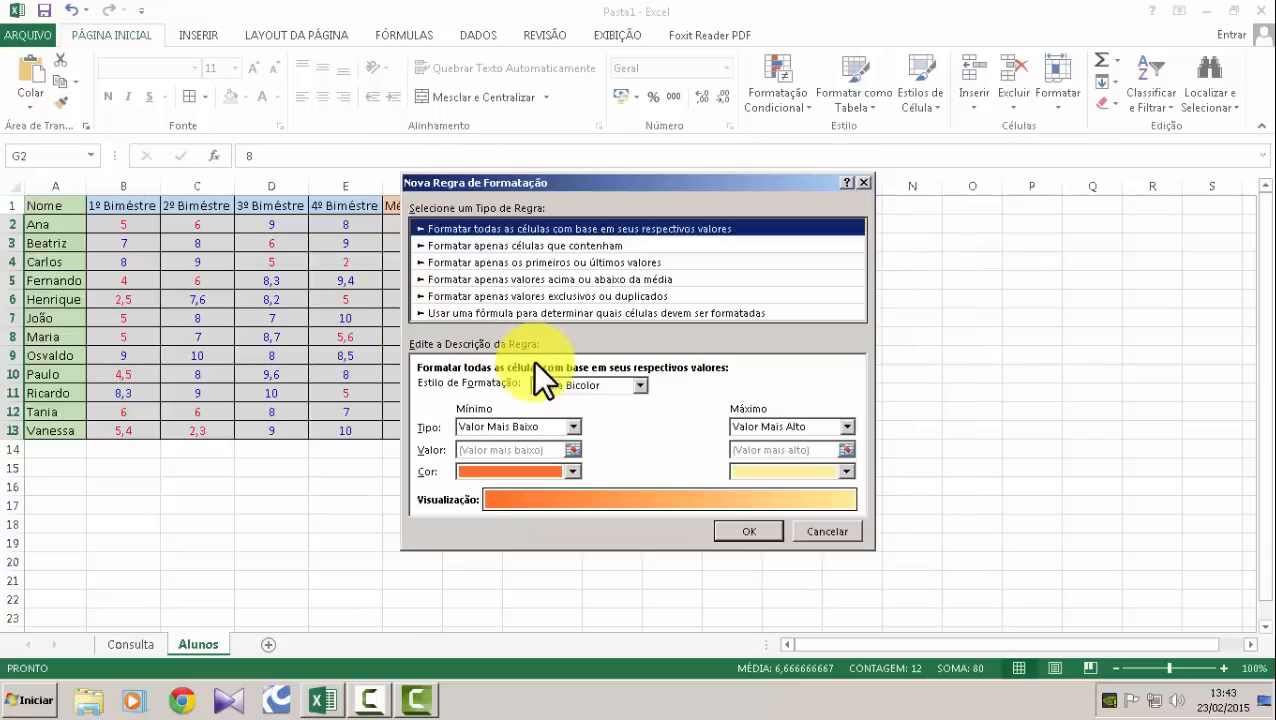
click(511, 245)
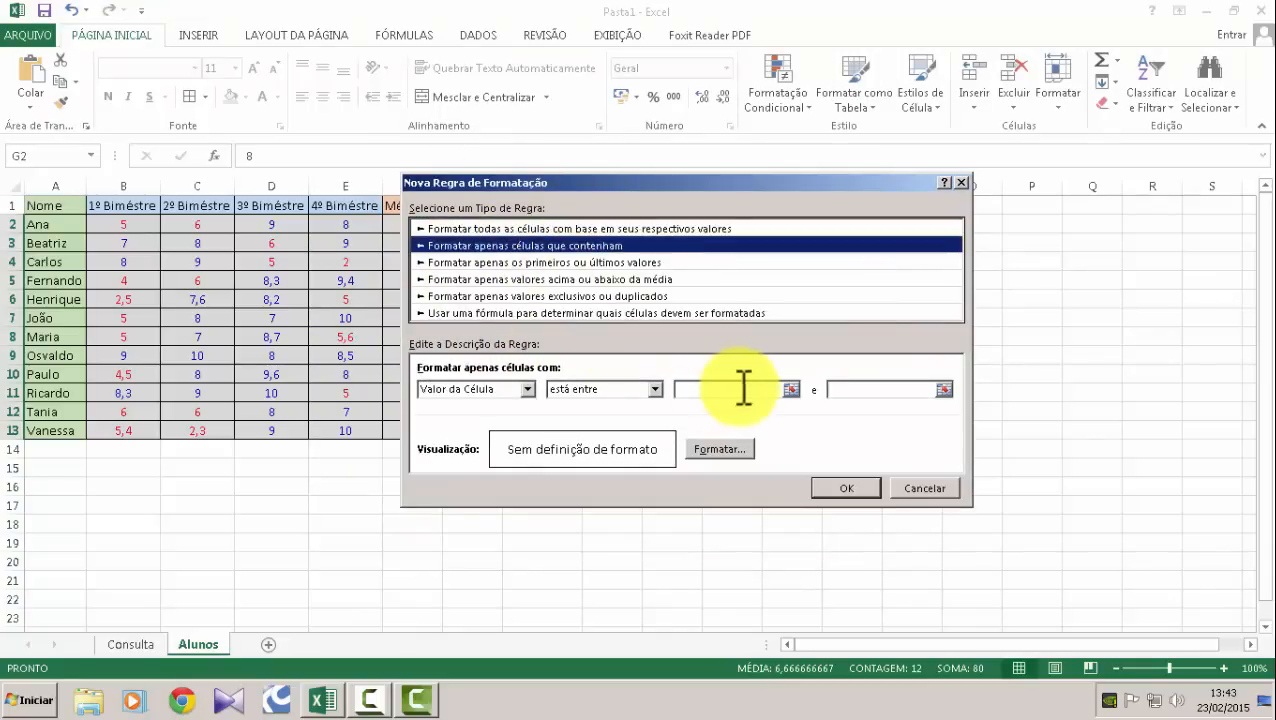
click(655, 389)
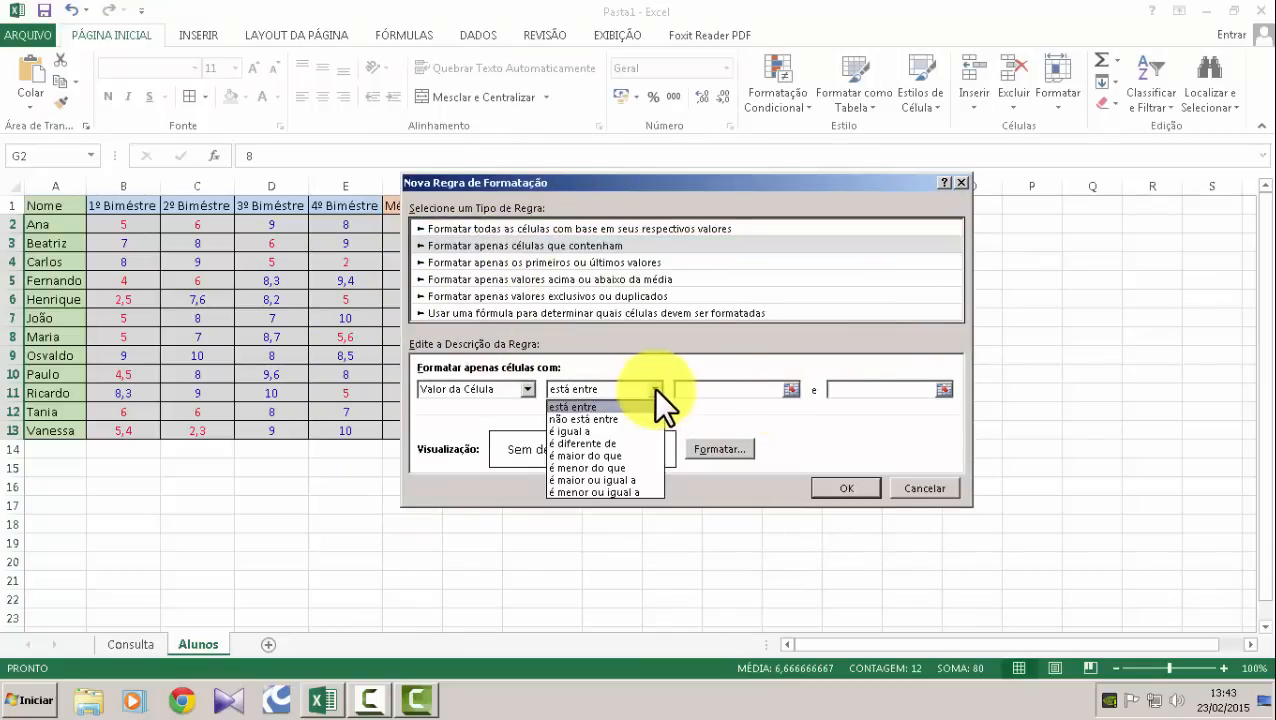
click(620, 468)
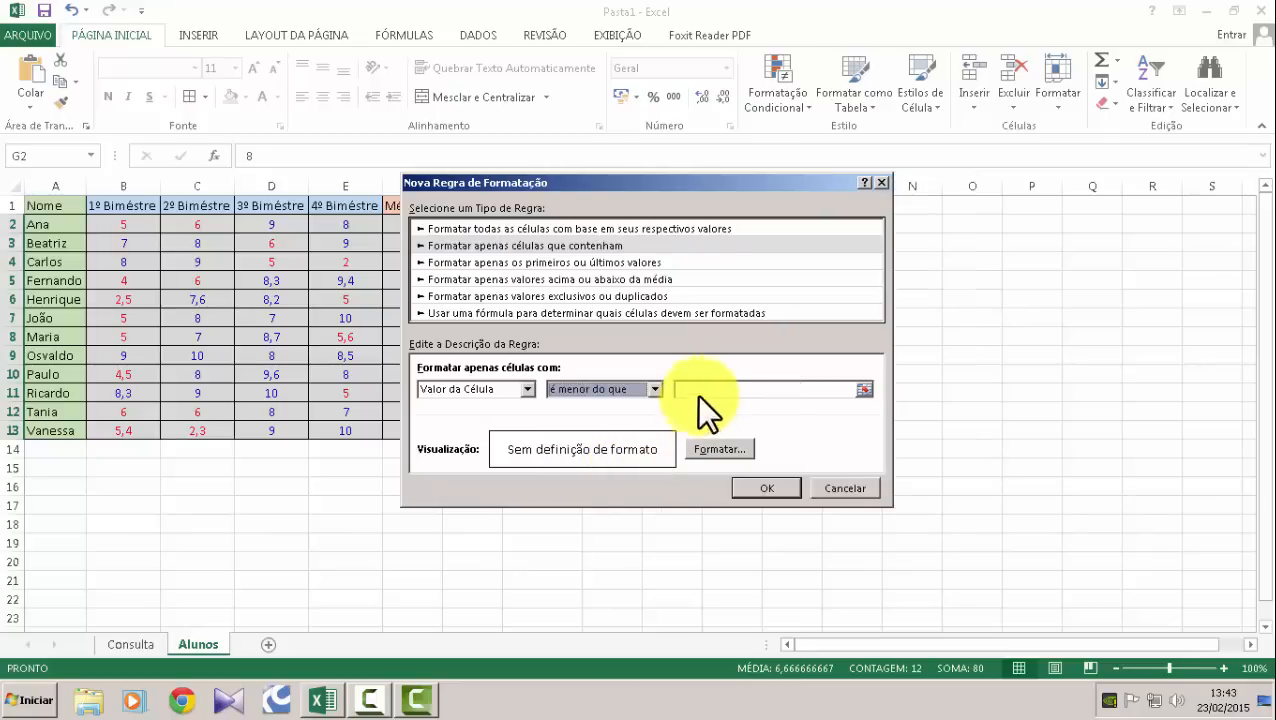
click(706, 389)
text(7)
Give the less-than-8 rule a red font and add it to the rule list.
click(704, 447)
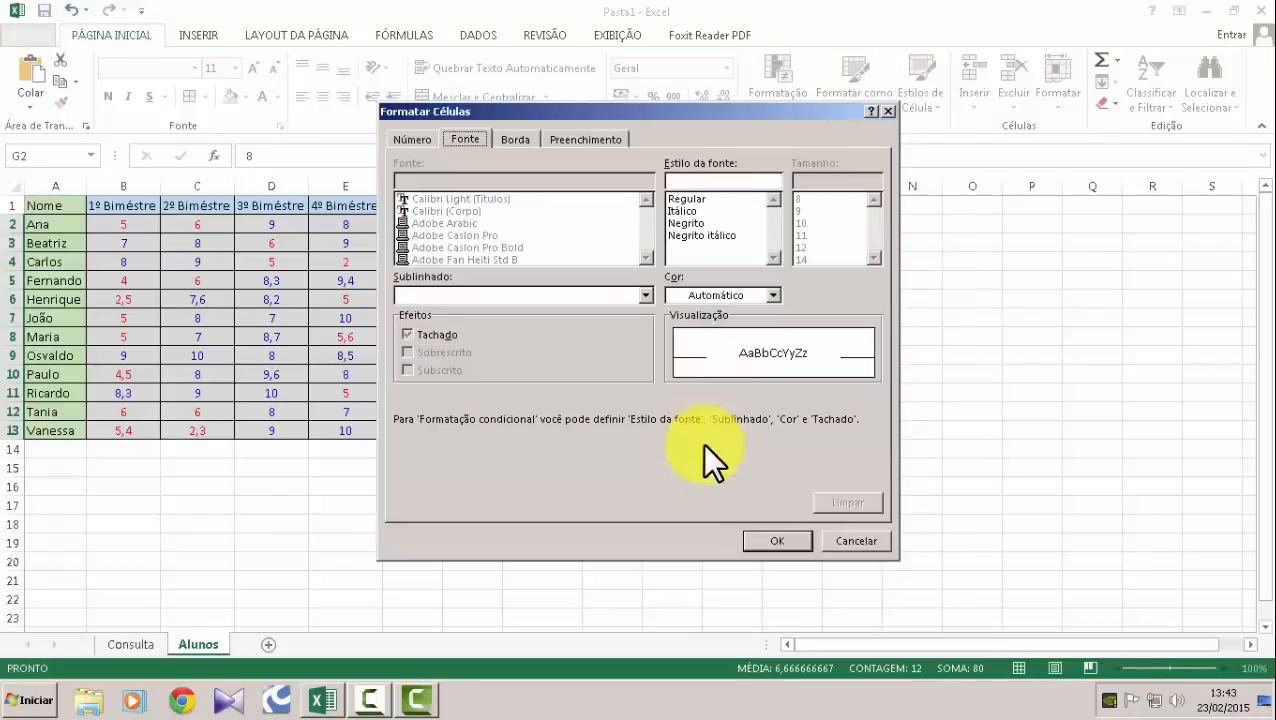
click(760, 295)
click(686, 459)
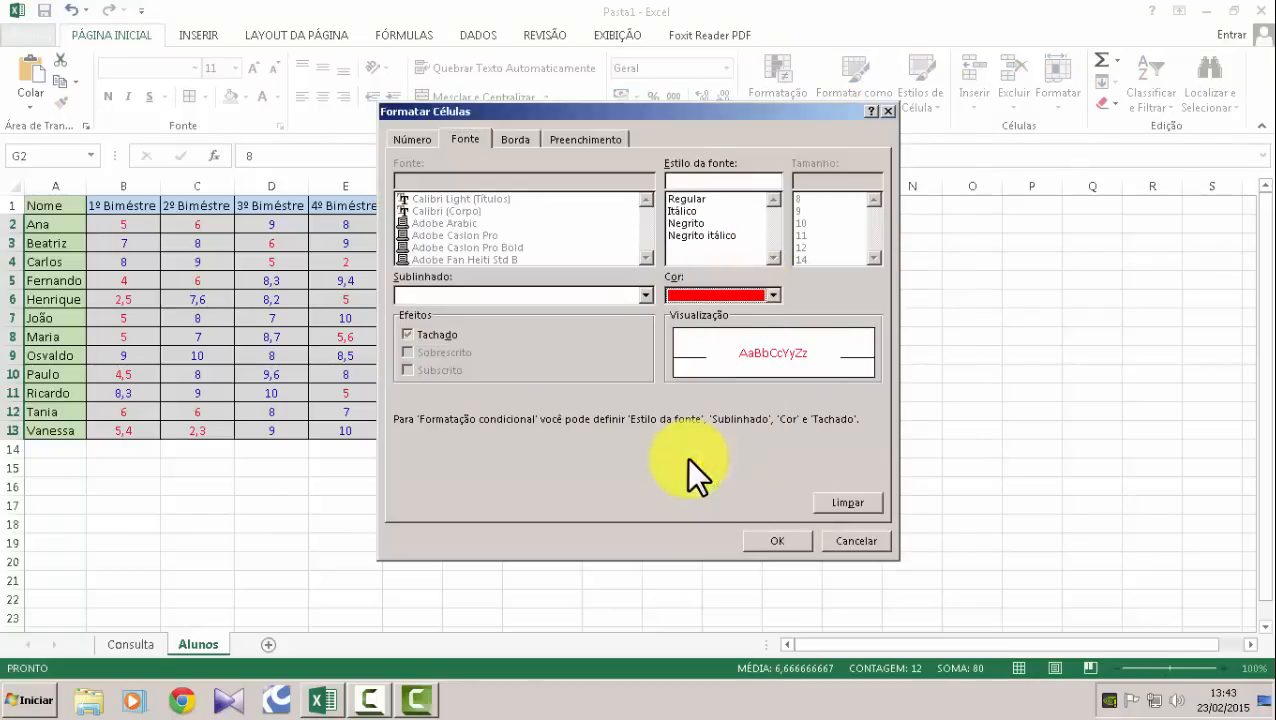
click(786, 539)
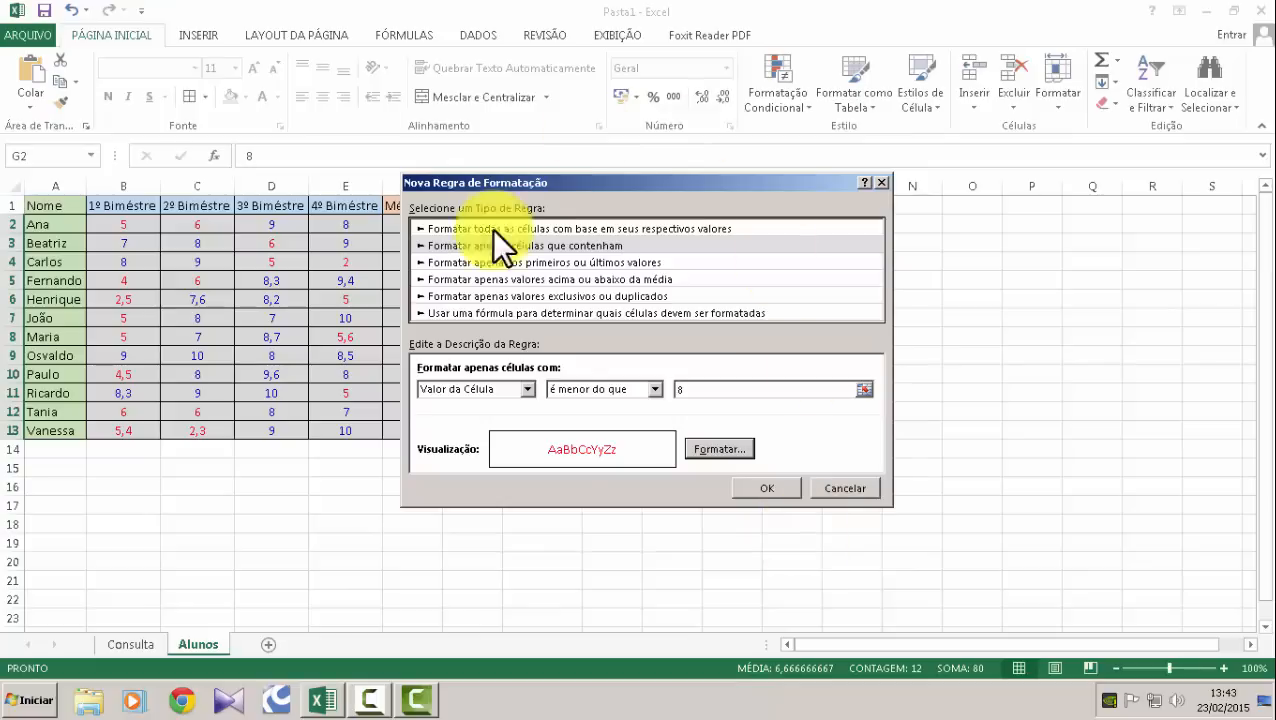
click(770, 481)
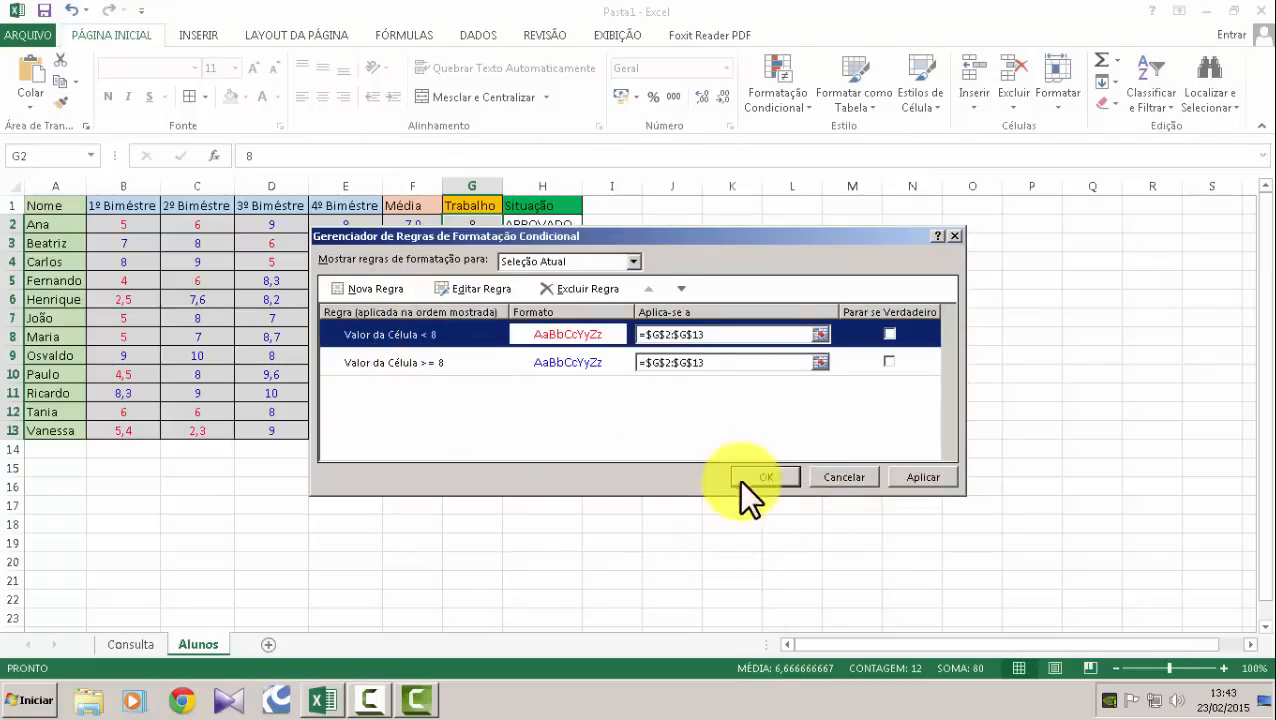
Apply the two Trabalho rules and check the coloured grades in the Trabalho column.
click(760, 477)
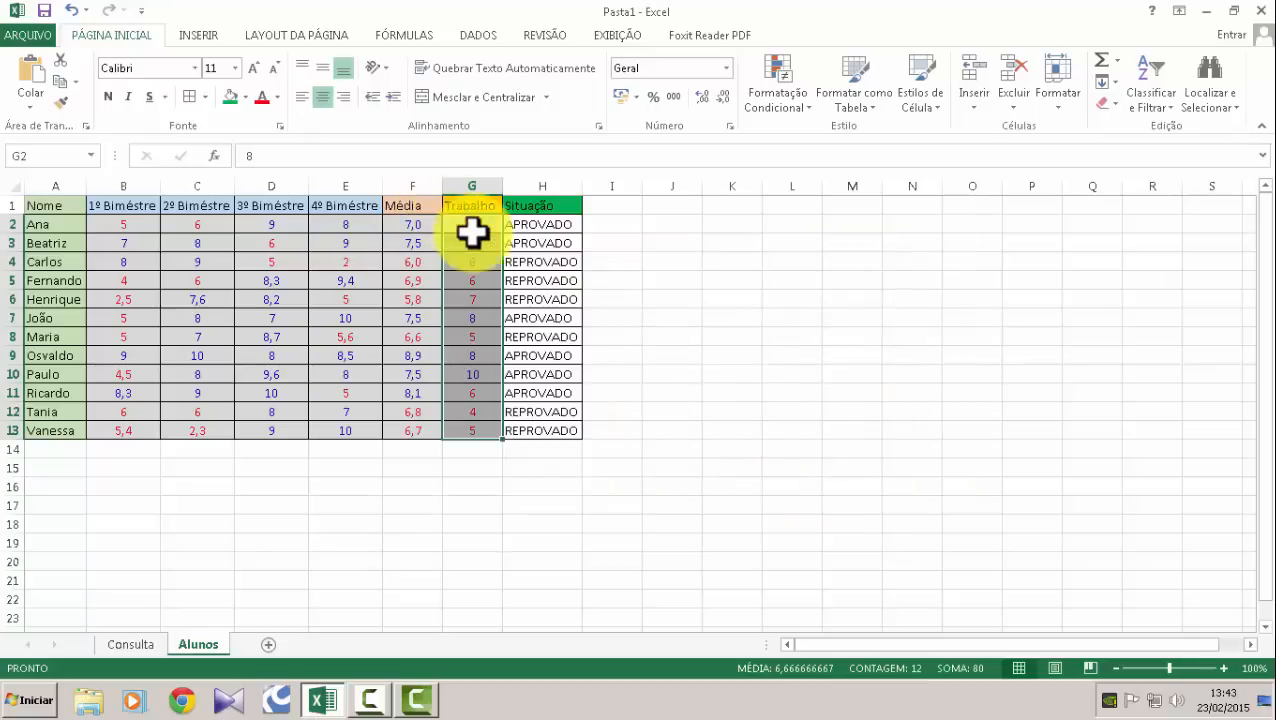
click(483, 245)
click(419, 245)
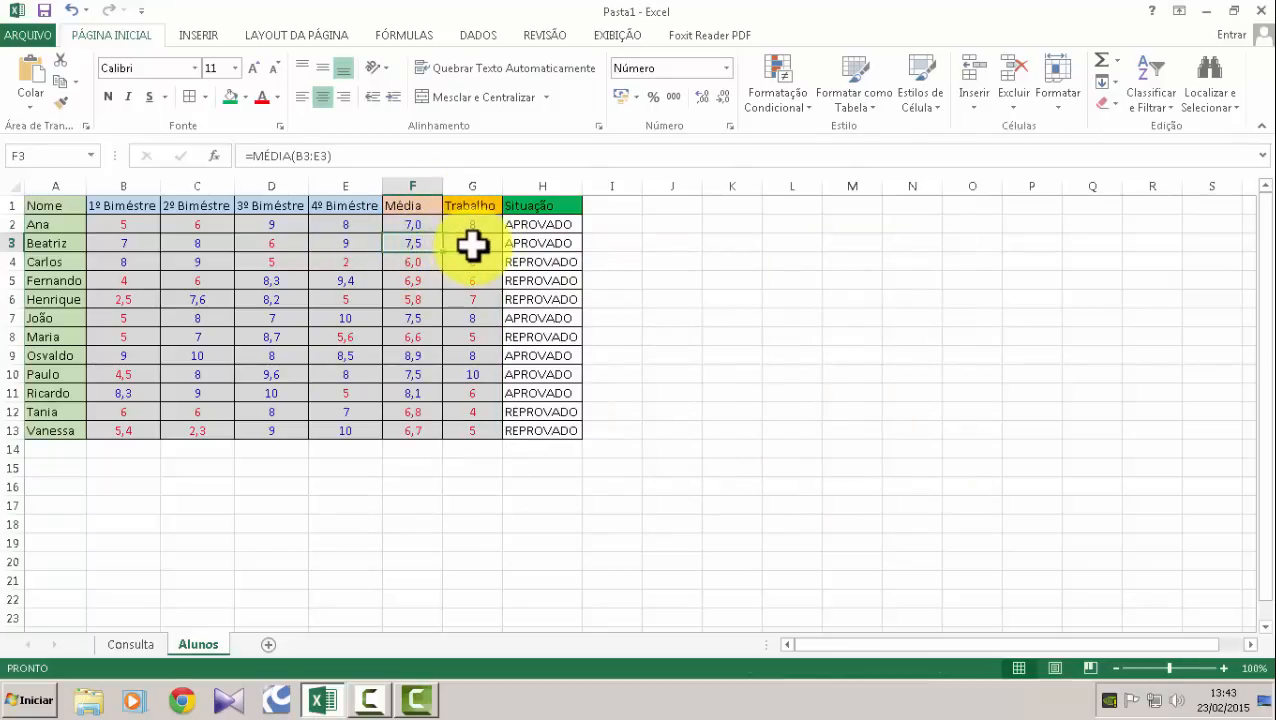
click(472, 243)
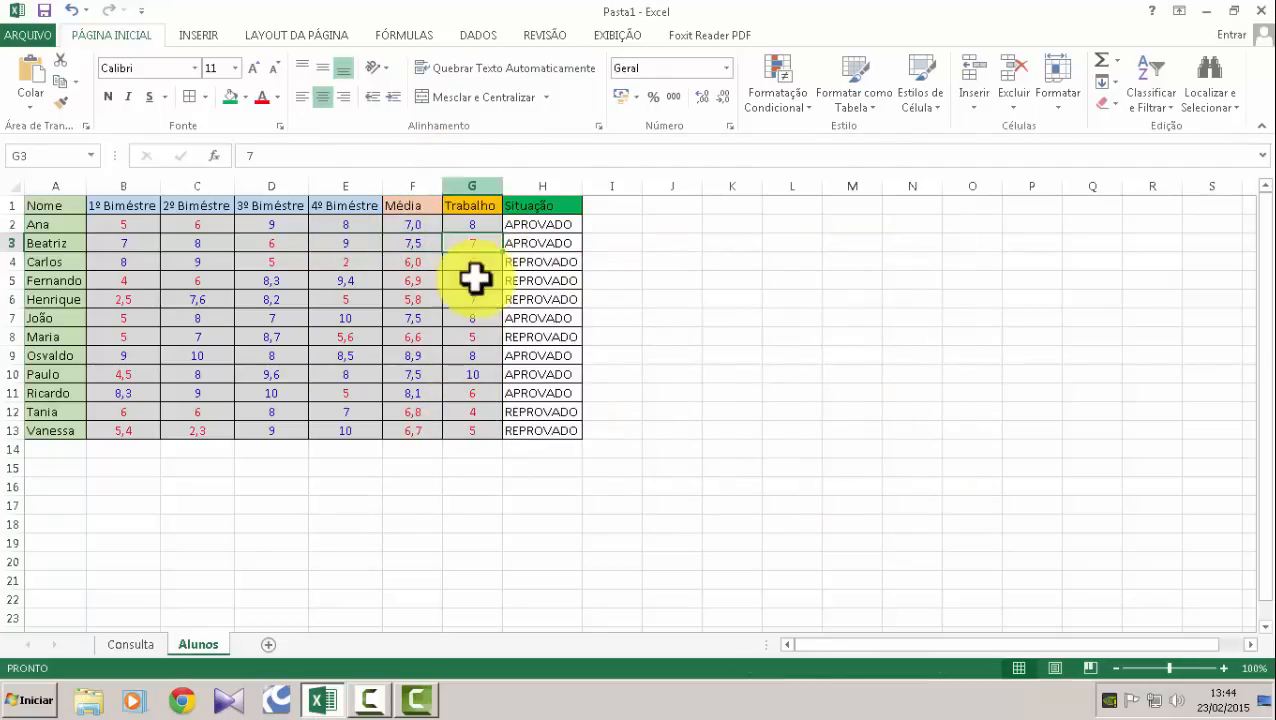
click(472, 224)
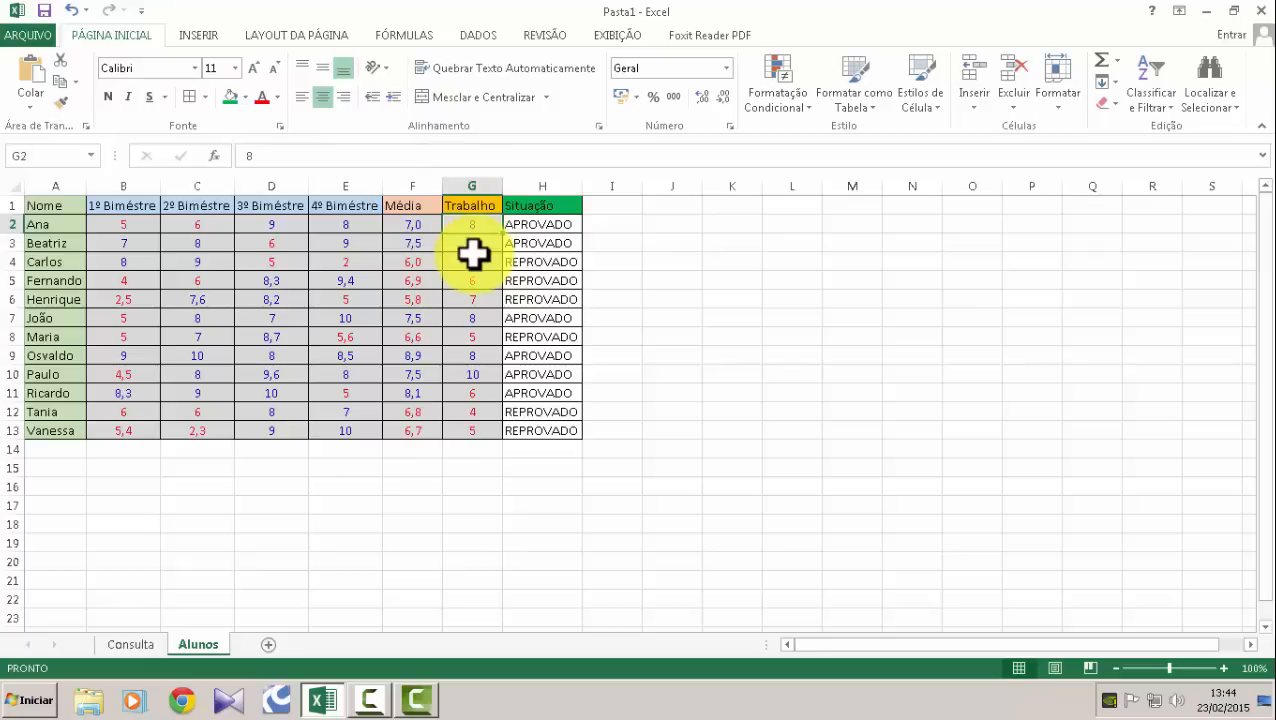
click(481, 355)
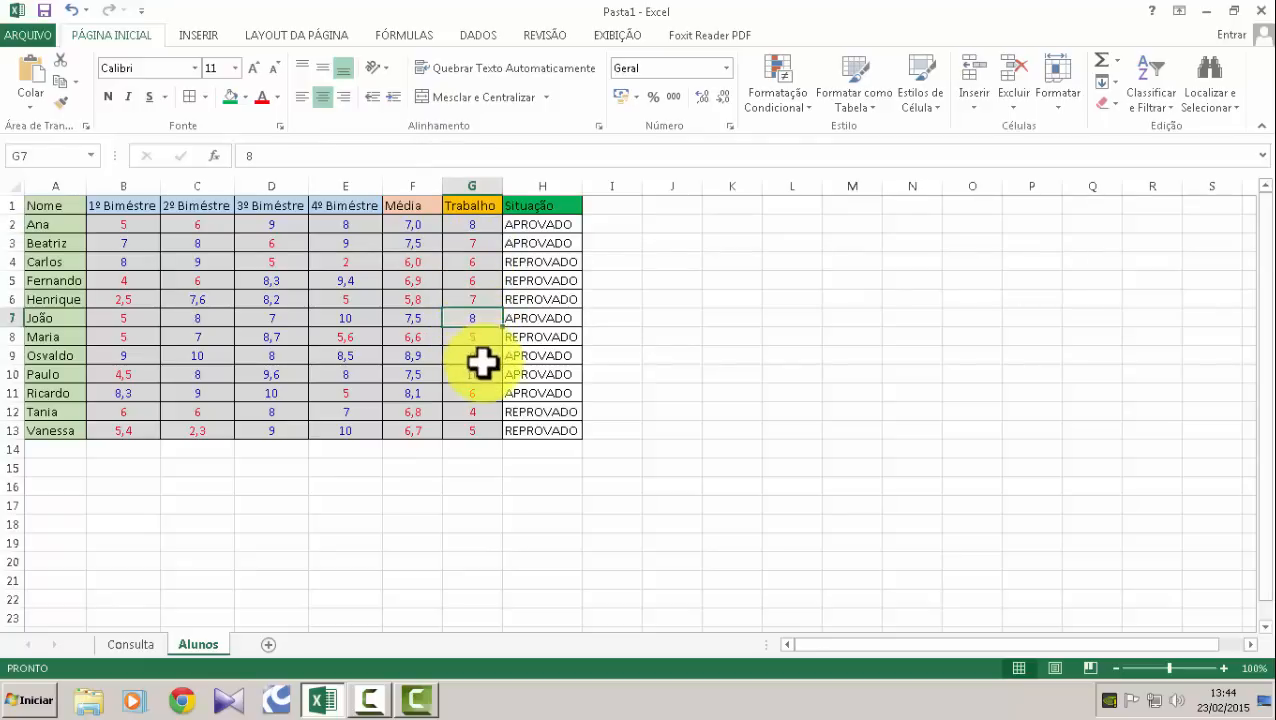
click(484, 378)
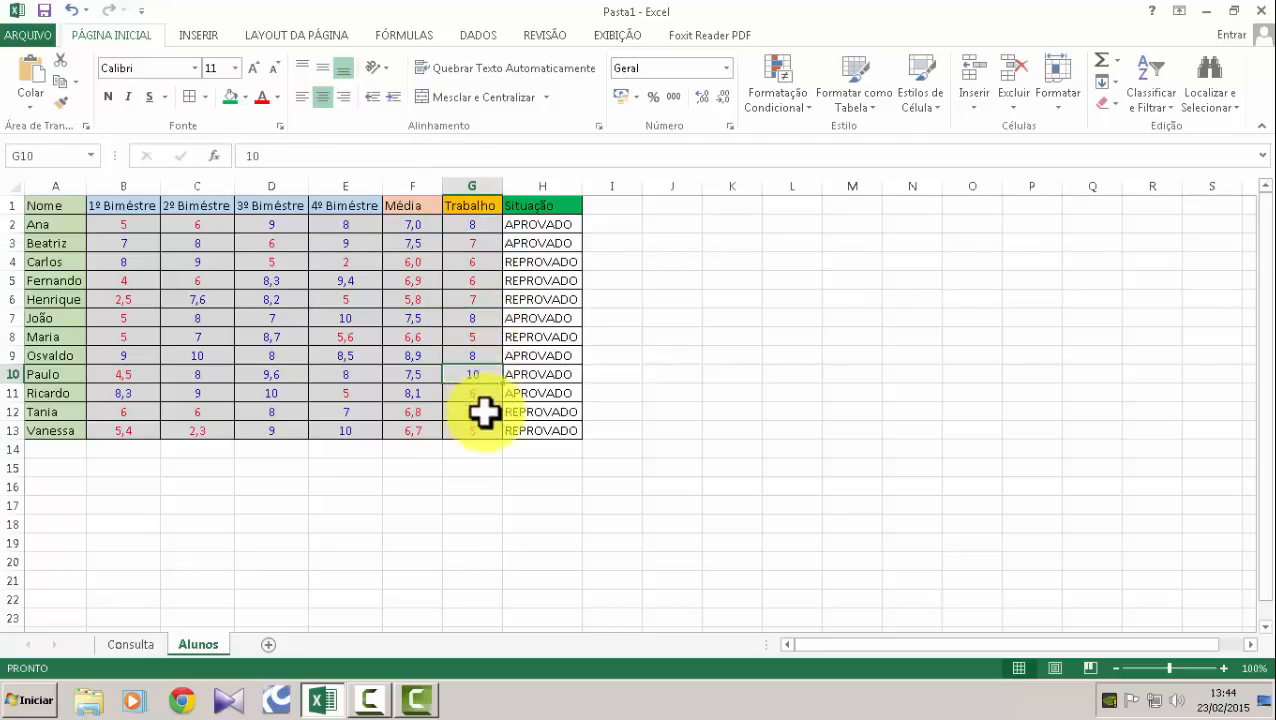
Create a conditional formatting rule on the Situação cells H2:H13 for cell values equal to APROVADO.
click(547, 231)
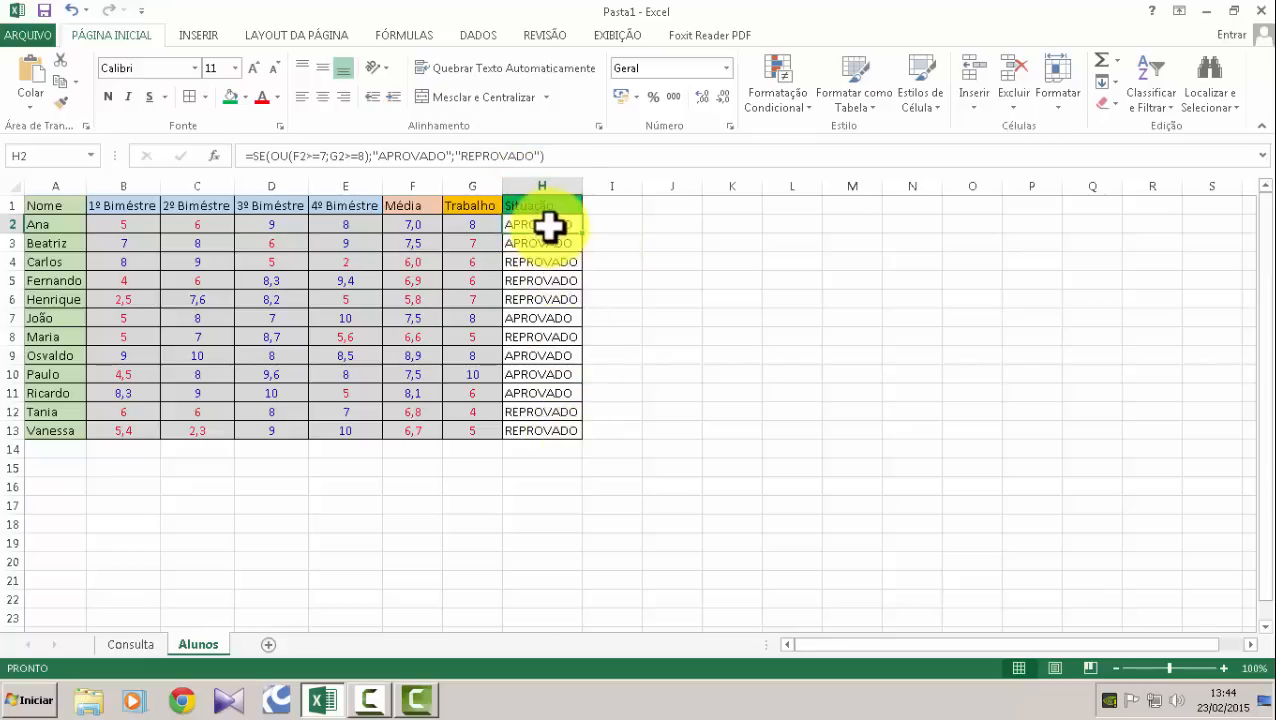
drag(556, 225, 564, 435)
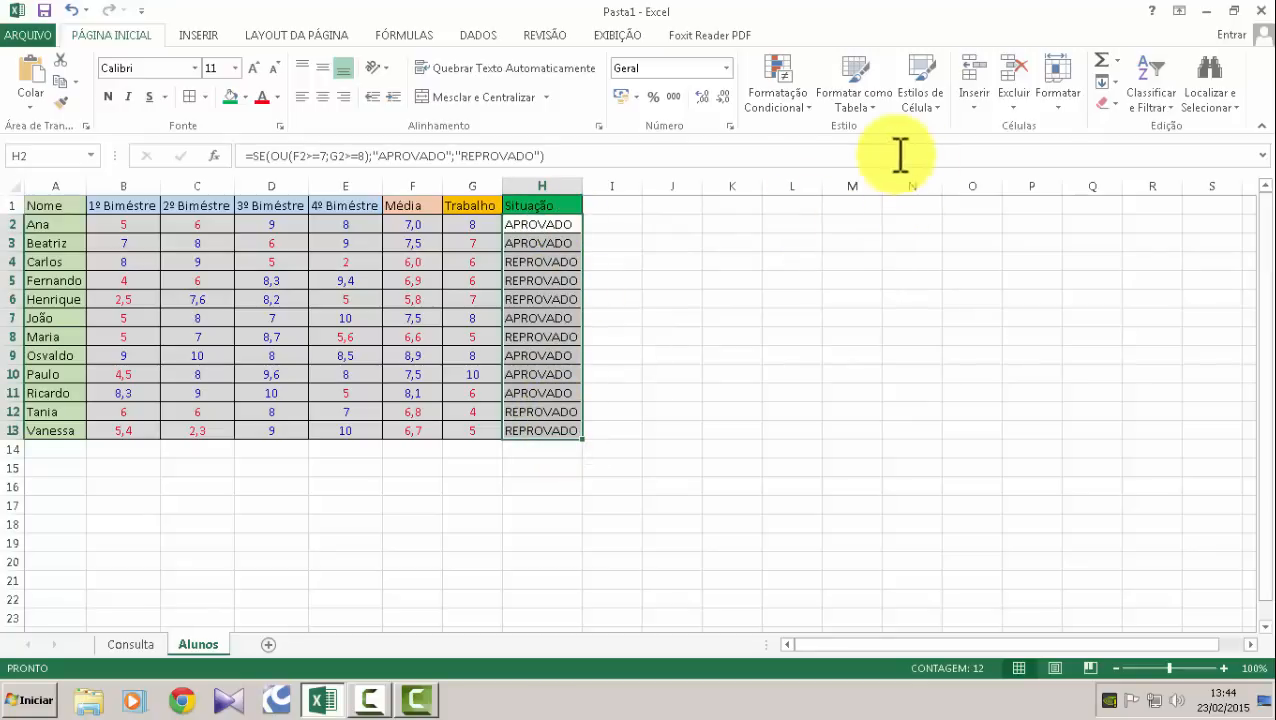
click(776, 84)
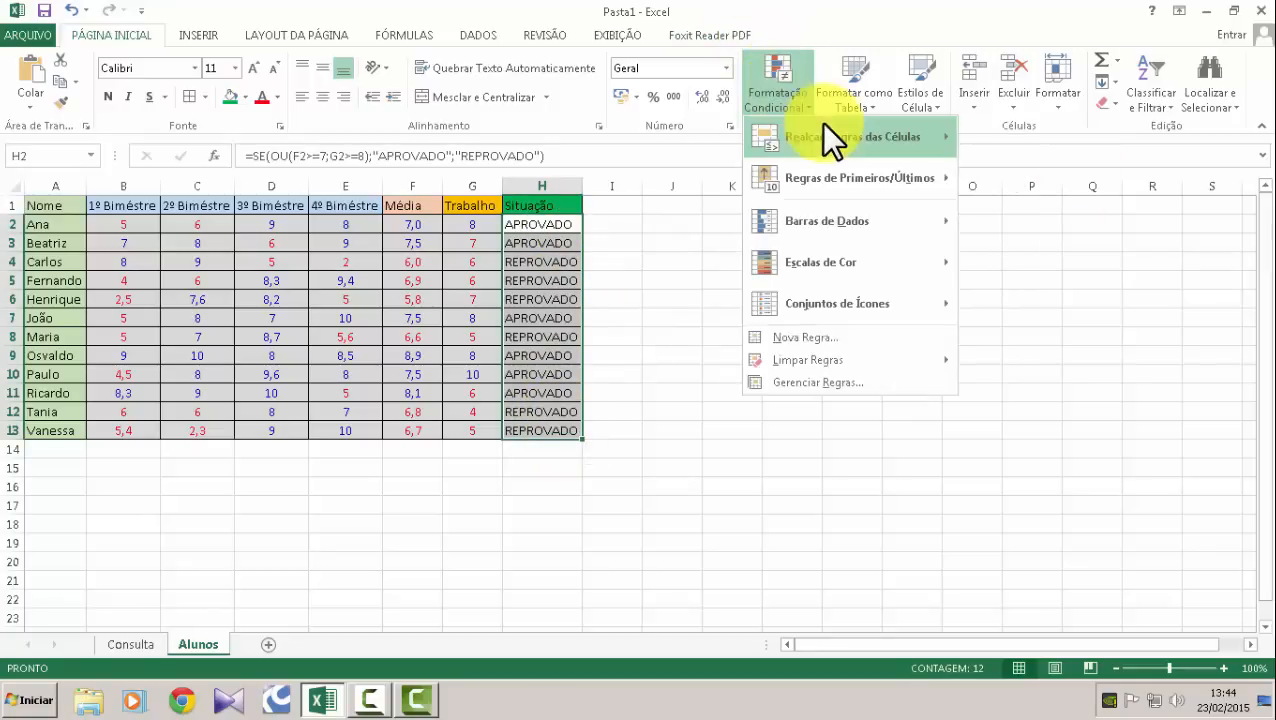
click(822, 382)
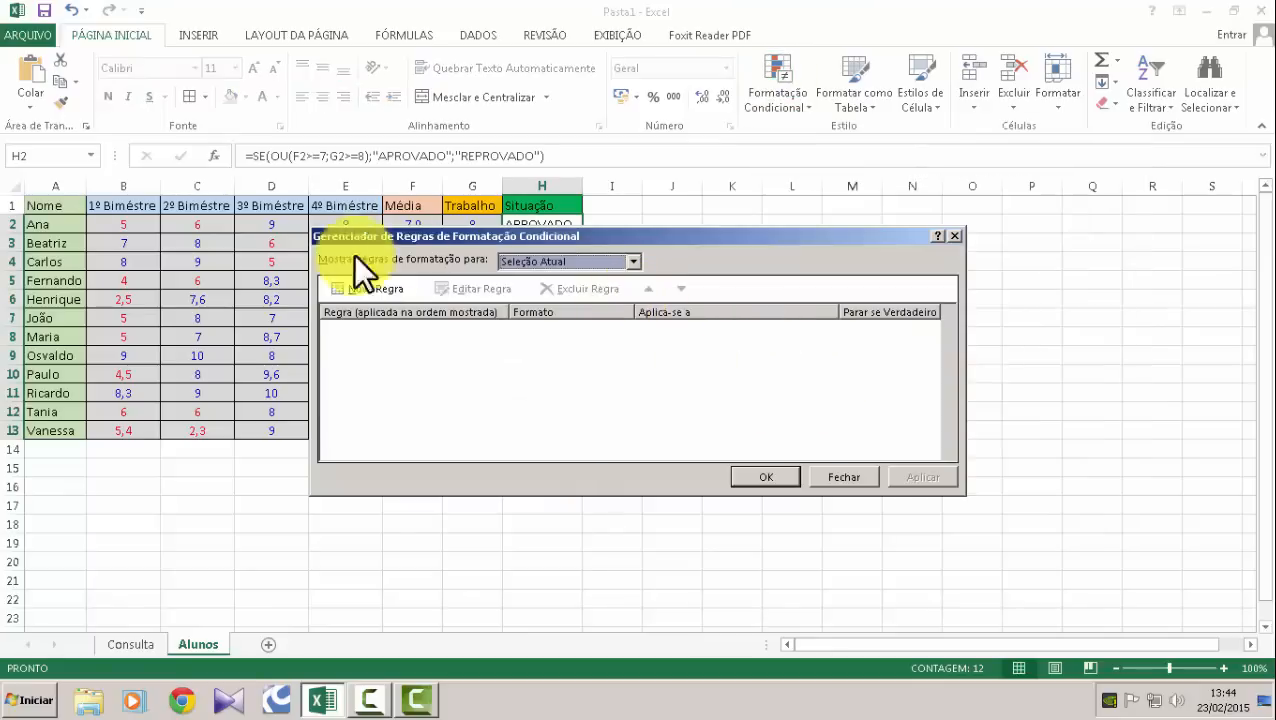
click(356, 289)
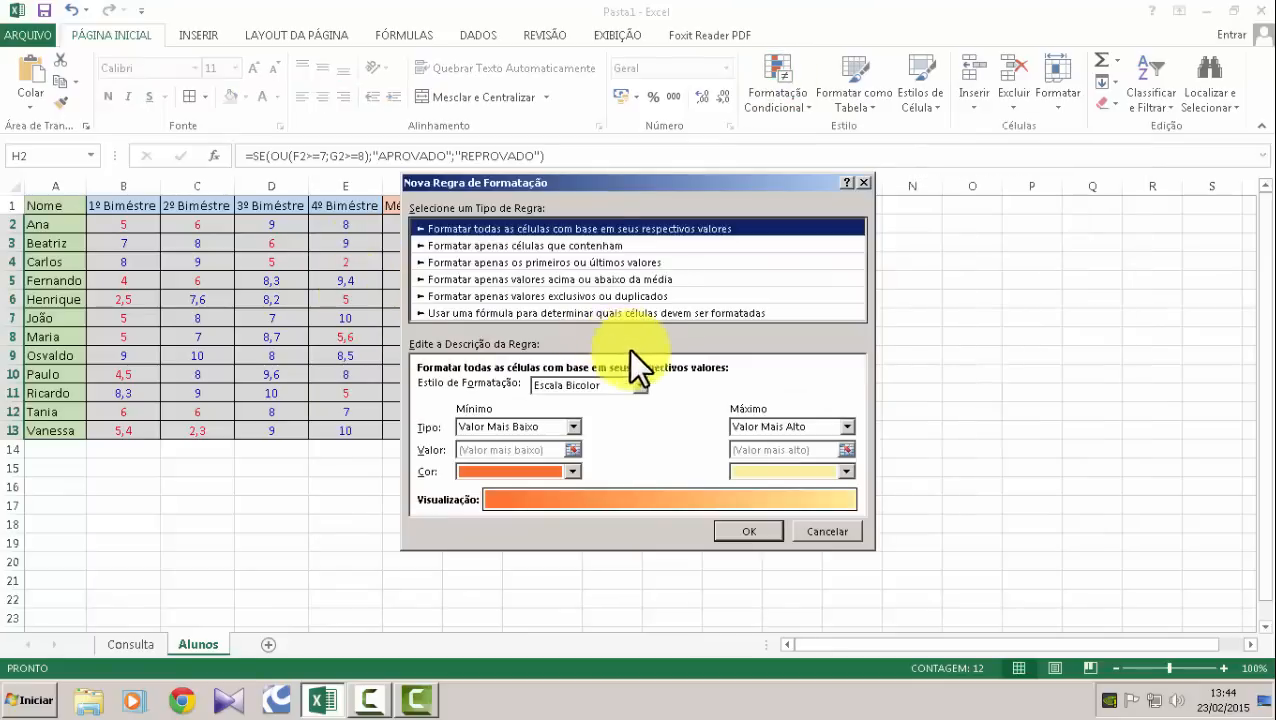
click(534, 245)
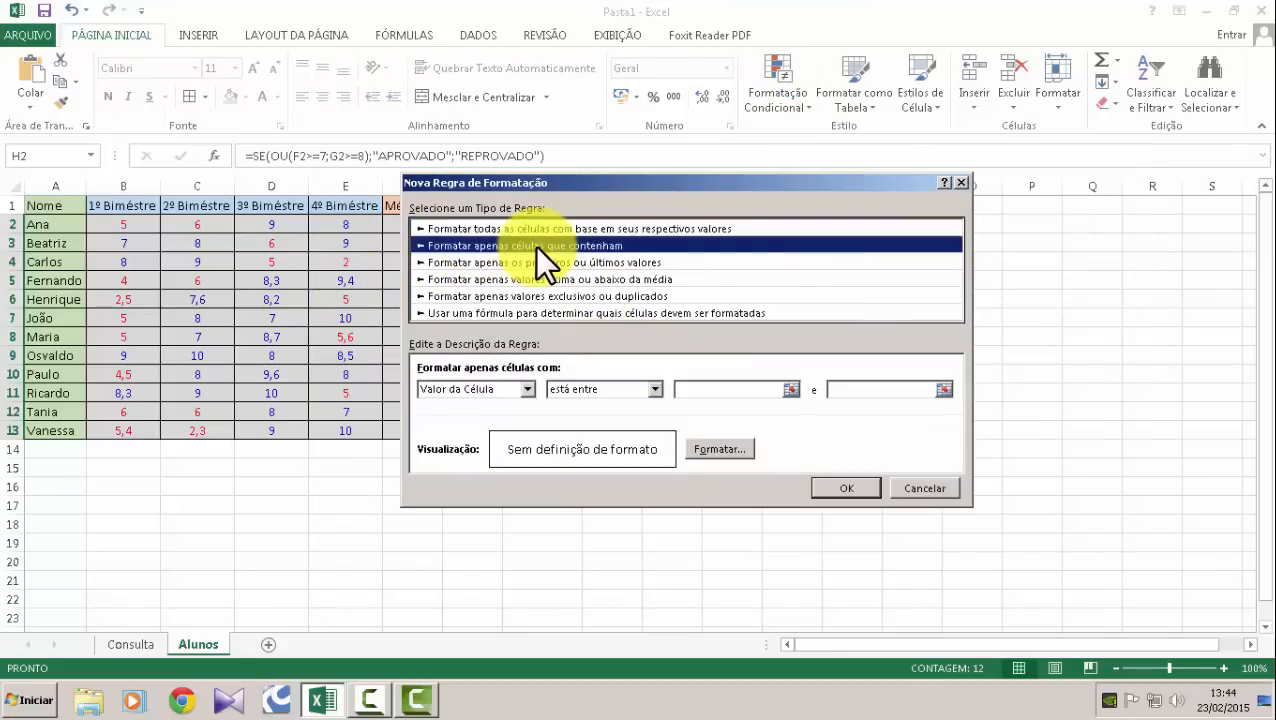
click(655, 388)
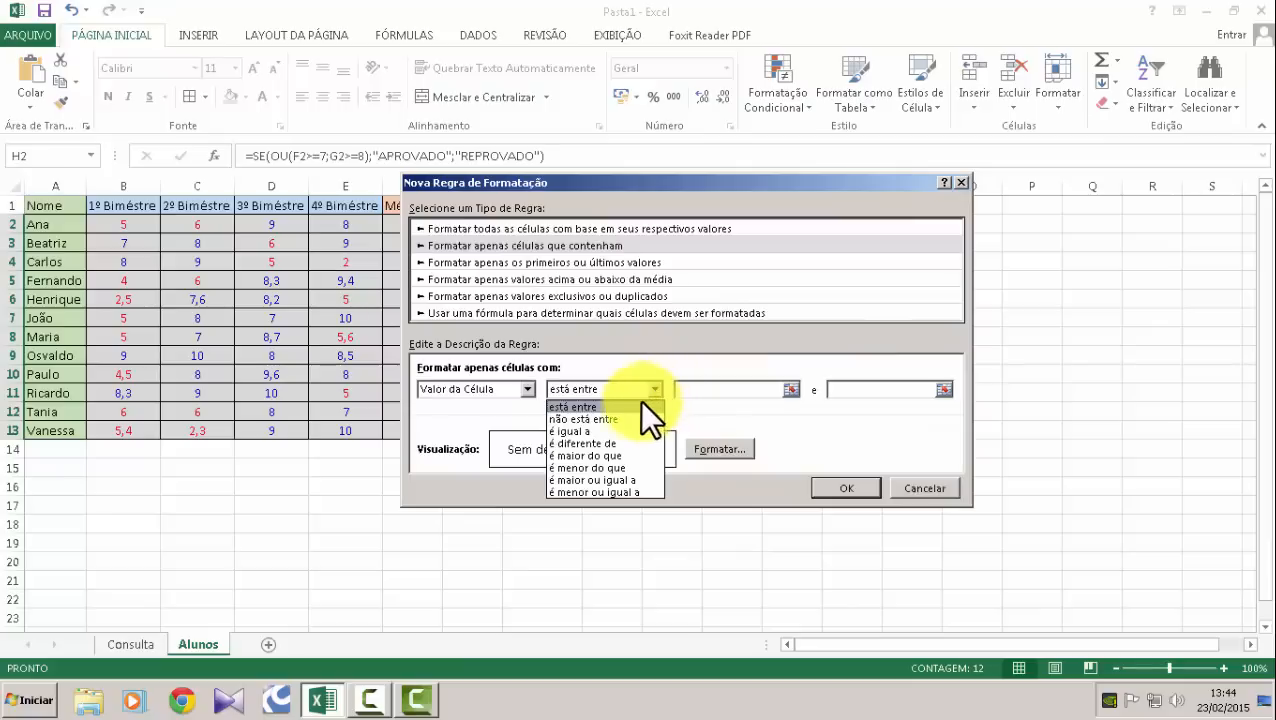
click(576, 432)
click(750, 392)
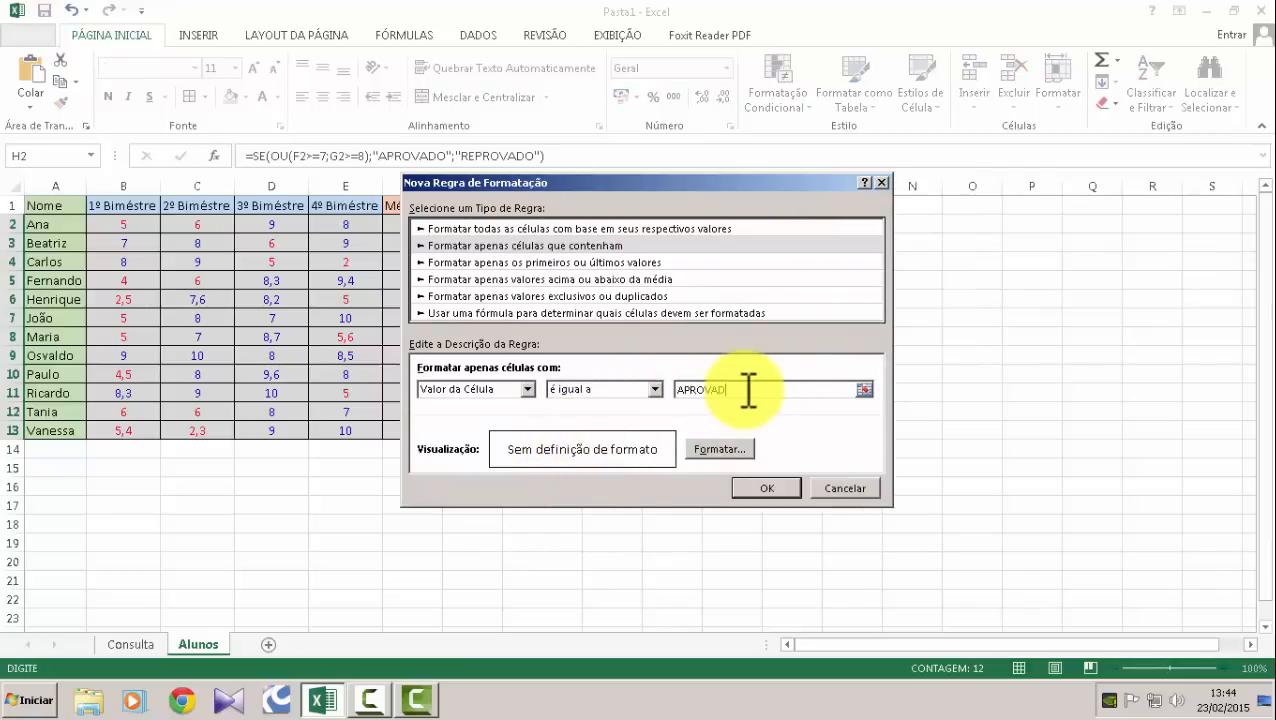
Set the font colour of the APROVADO rule to white.
click(727, 445)
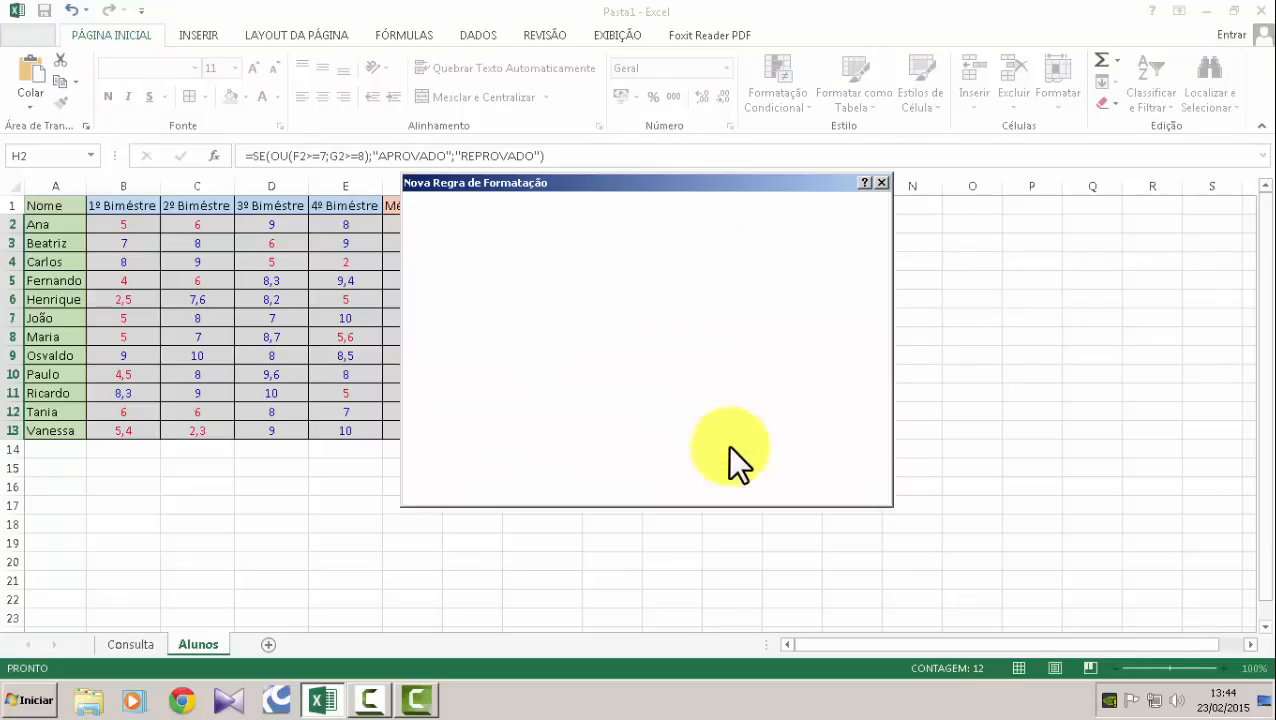
click(771, 293)
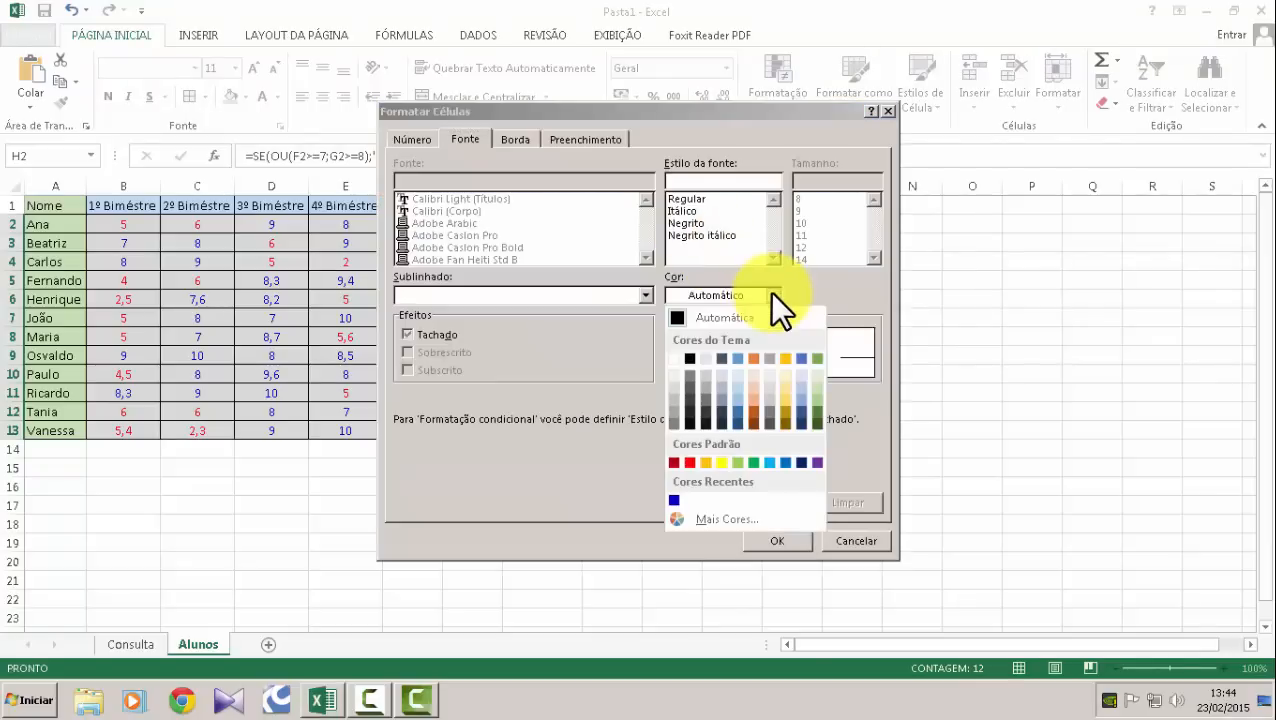
click(673, 359)
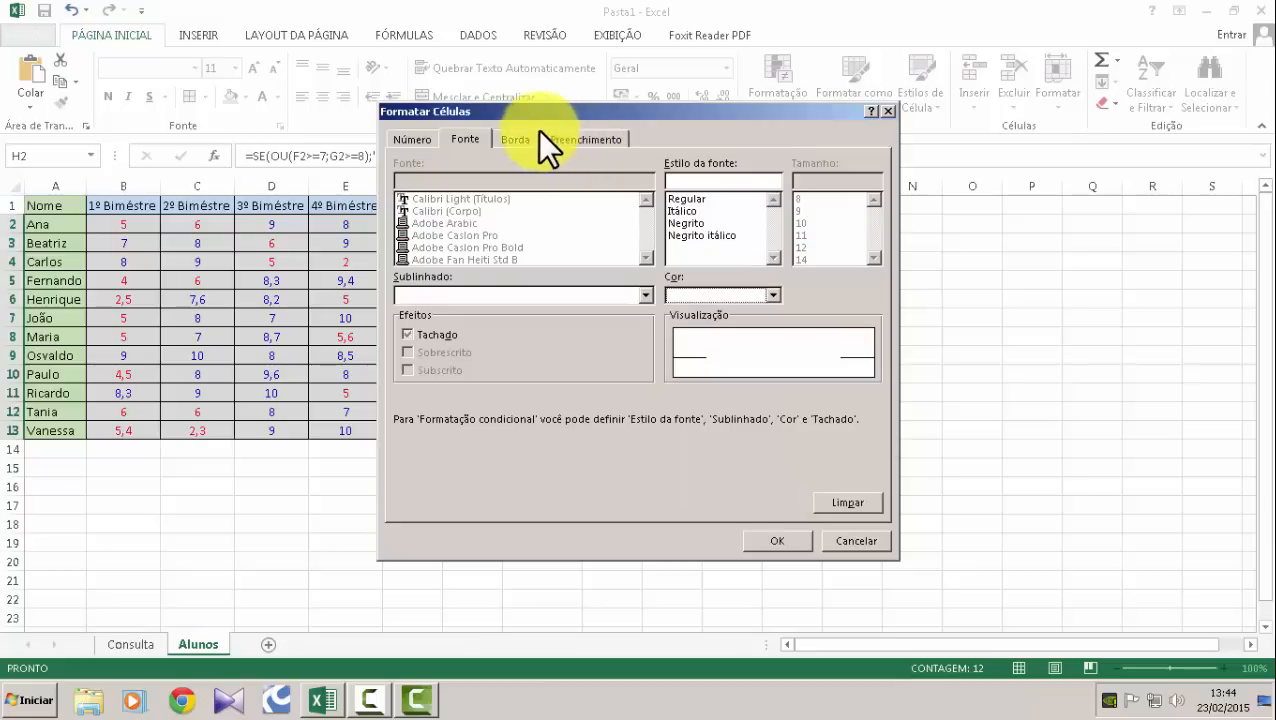
Give the APROVADO rule a strong blue fill from the extended colour palette and add it to the rule list.
click(564, 139)
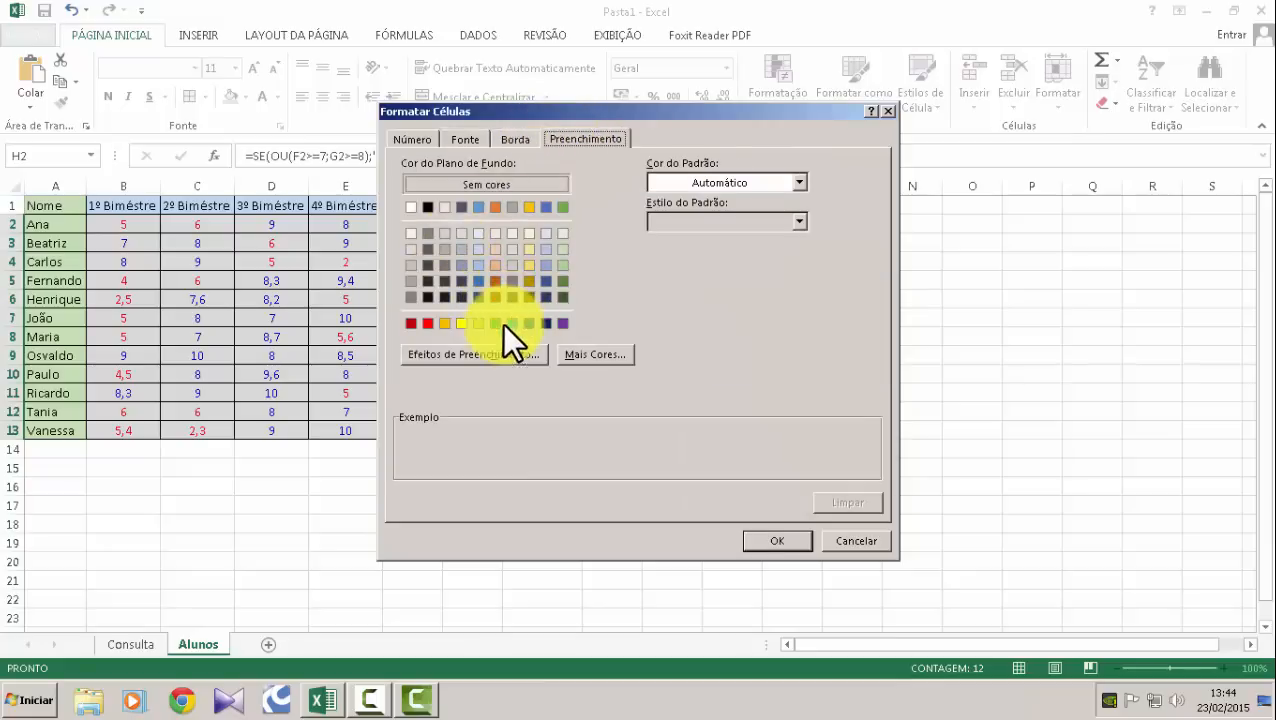
click(599, 355)
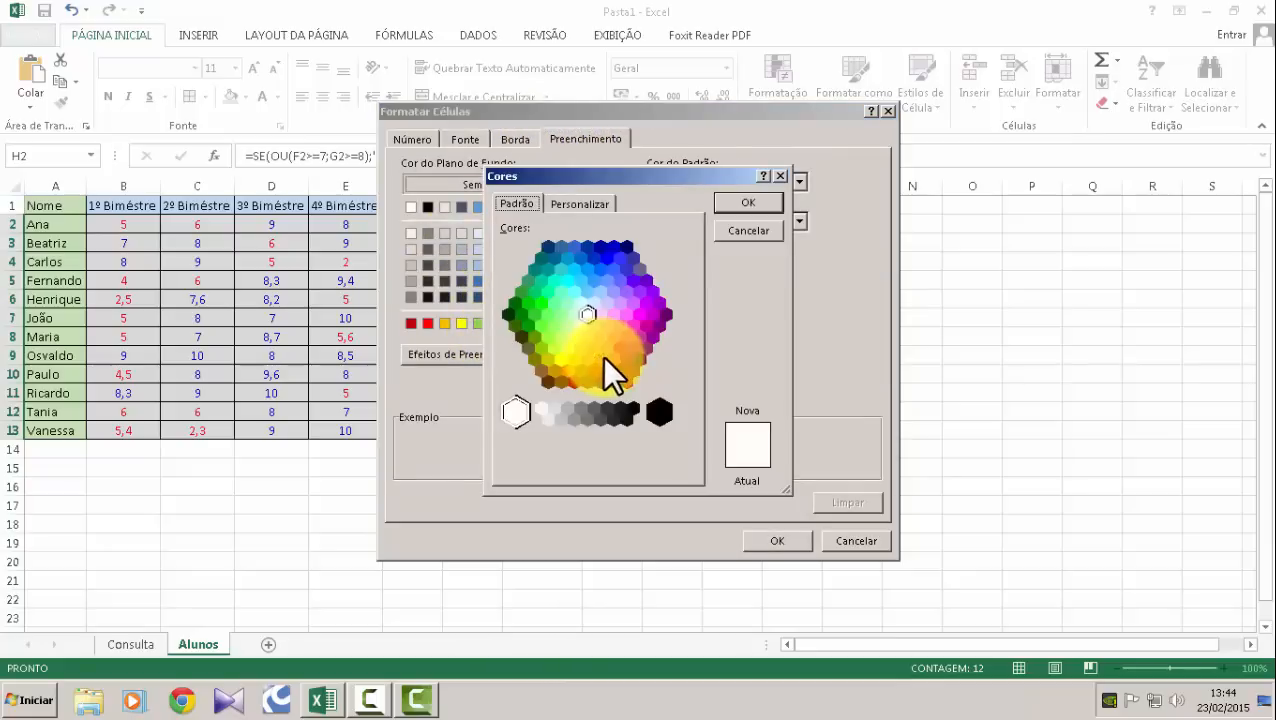
click(612, 246)
click(745, 203)
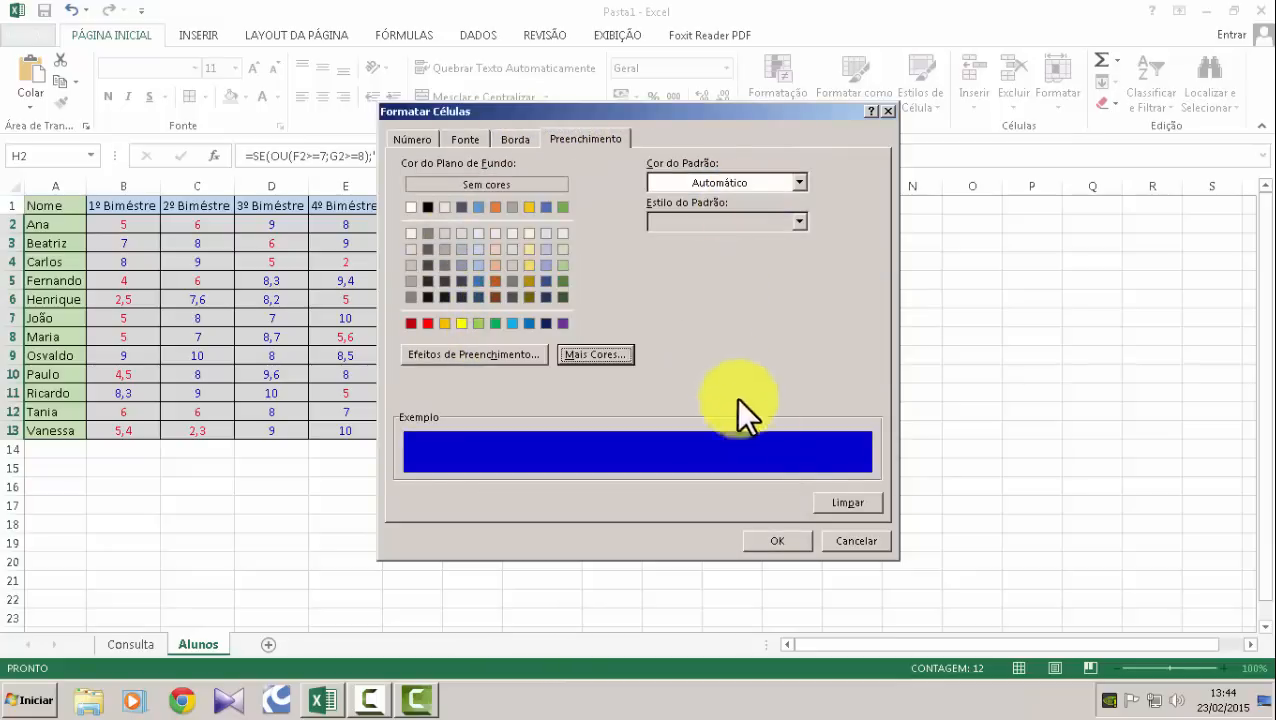
click(785, 539)
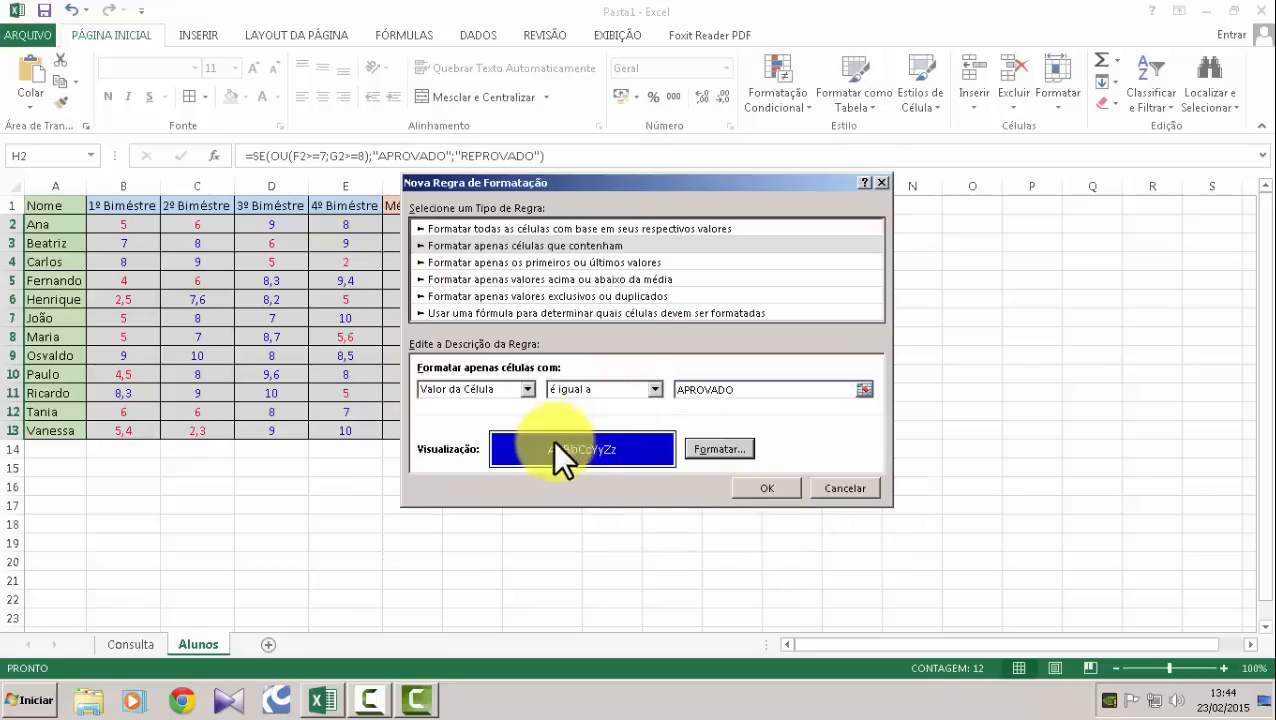
click(755, 488)
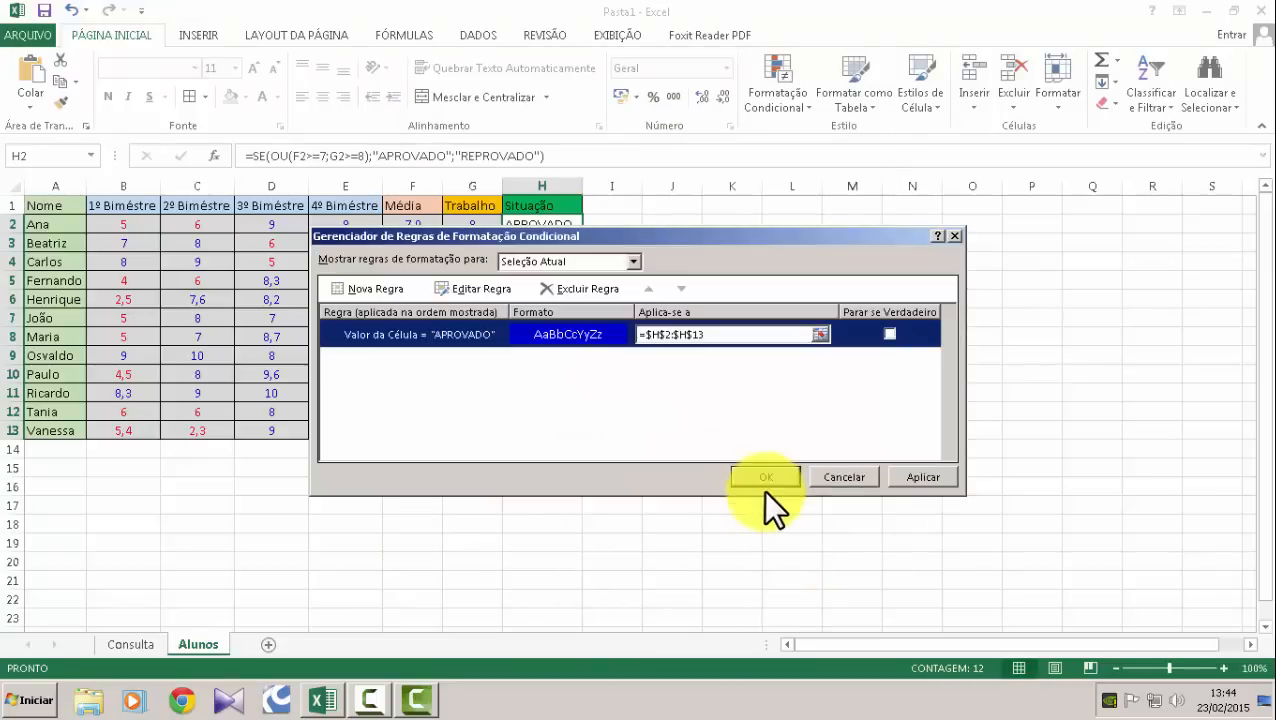
Create a second rule for the Situação cells that formats only cells with a value equal to REPROVADO.
click(369, 288)
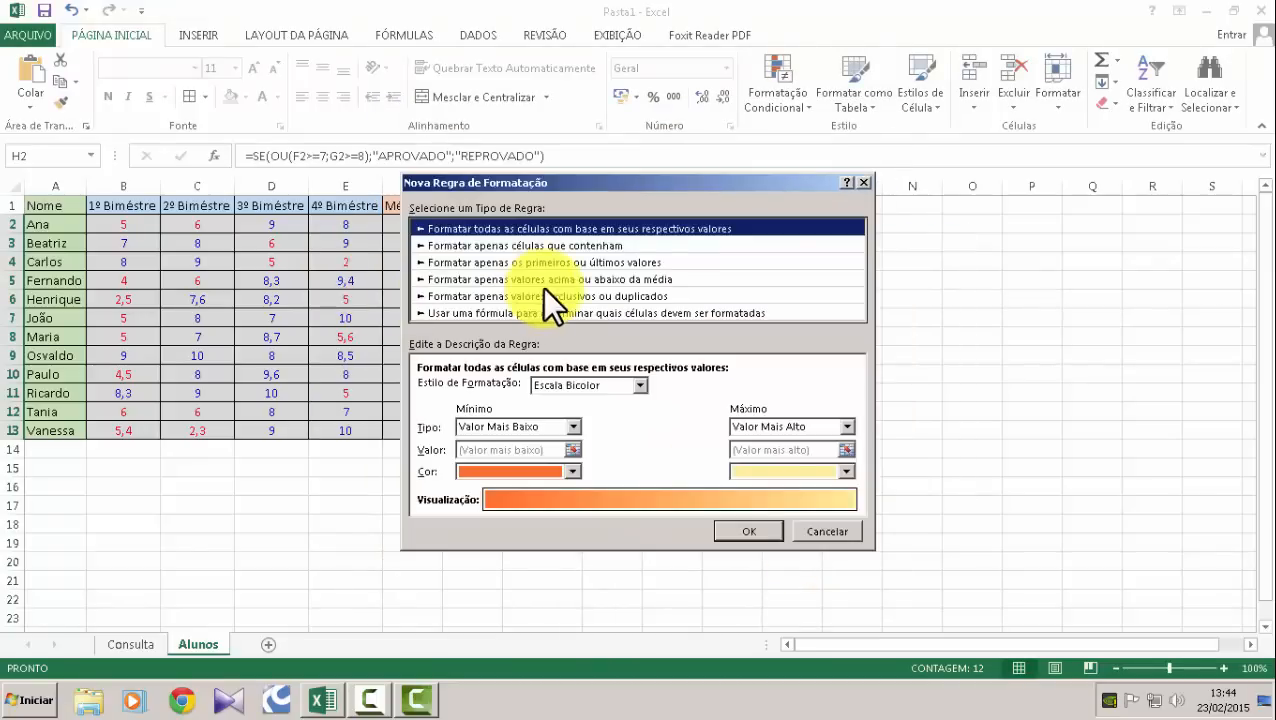
click(473, 245)
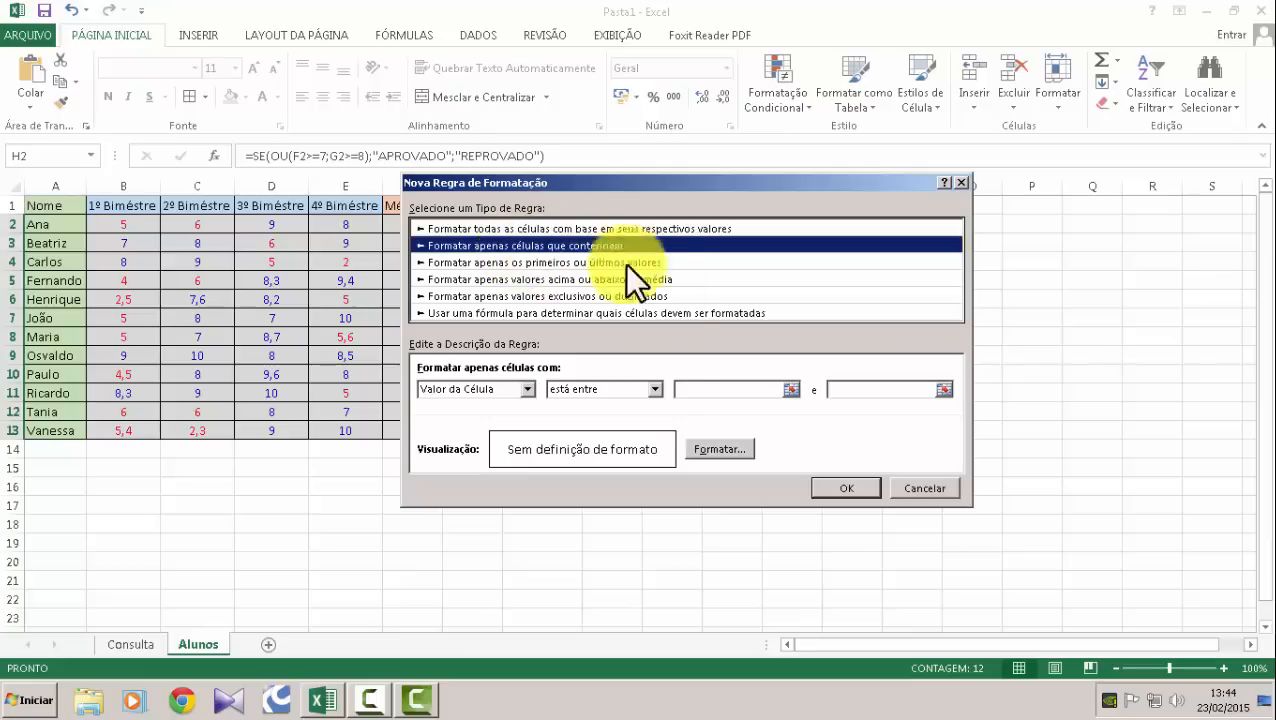
click(652, 390)
click(581, 432)
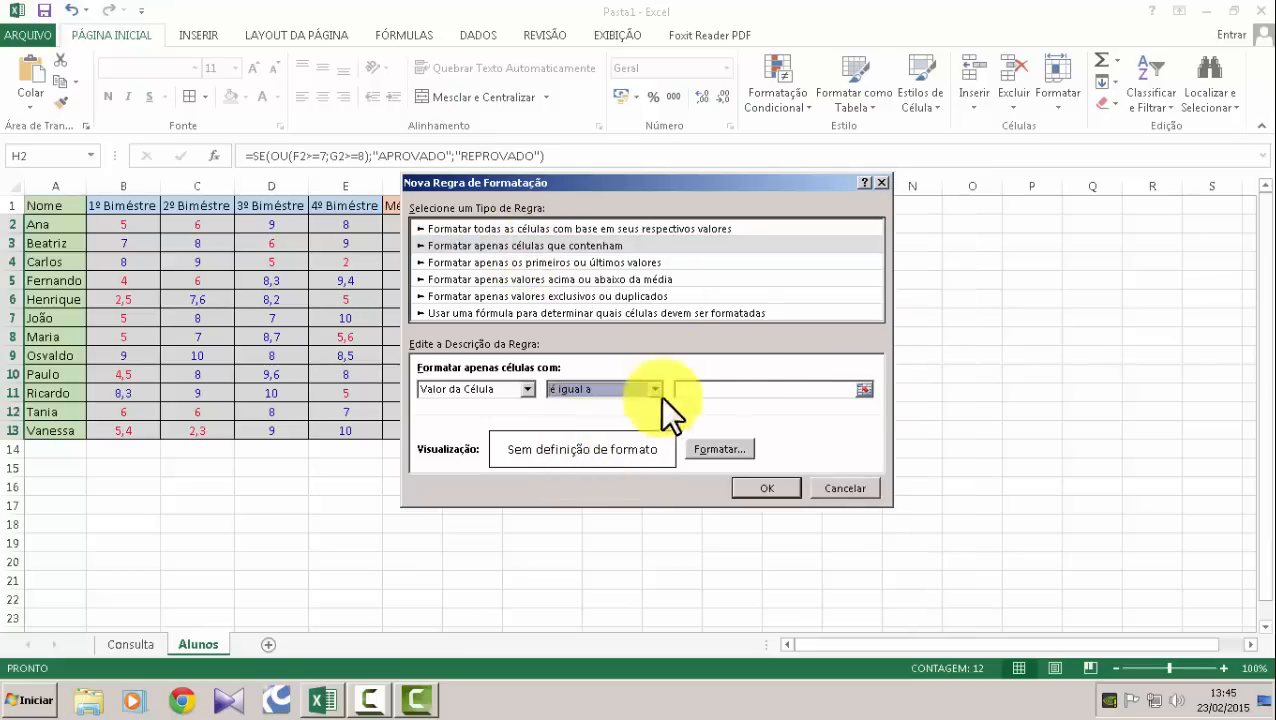
click(784, 389)
text(R)
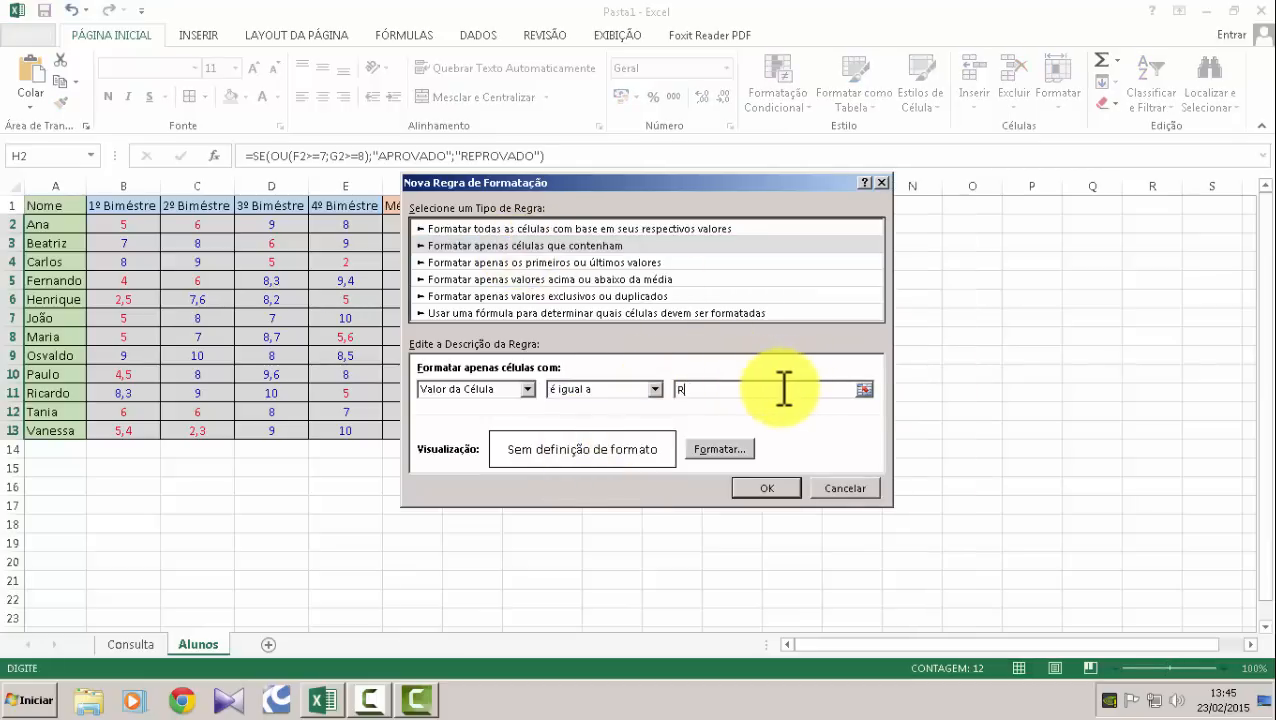
text(EPROVADO)
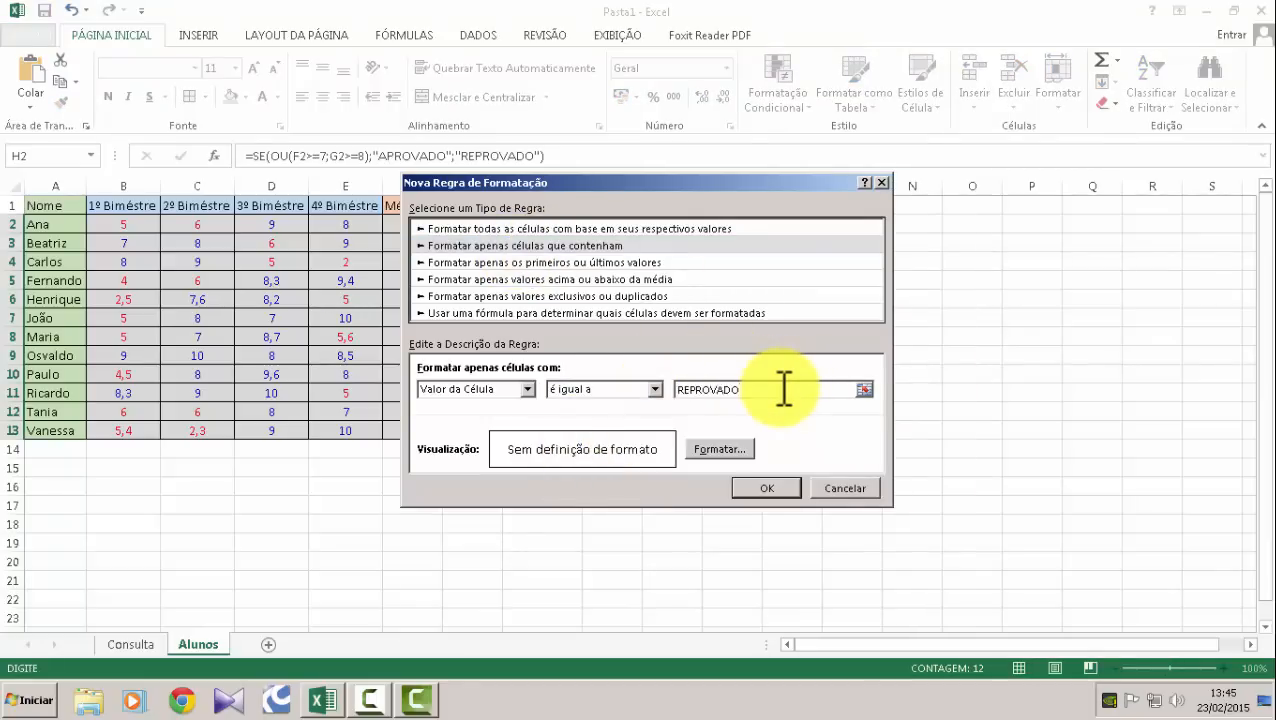
Give the REPROVADO rule a red fill with a white font and add it to the rule list.
click(738, 450)
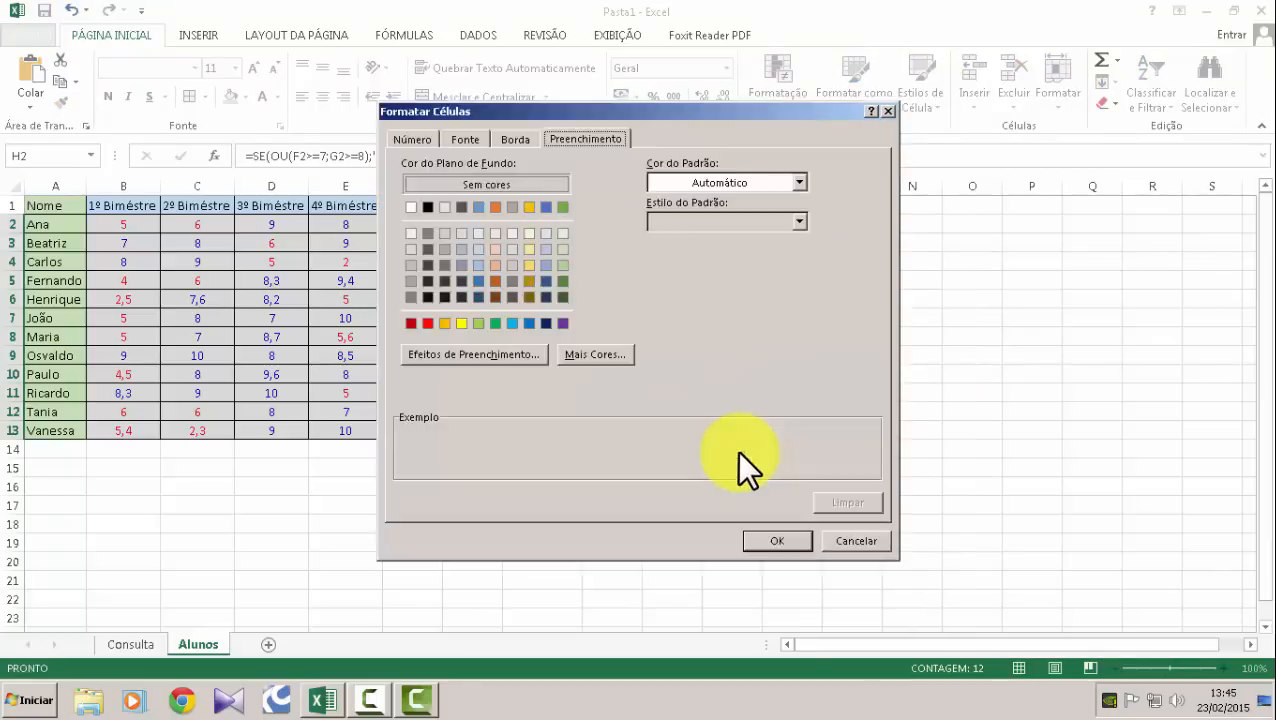
click(425, 322)
click(466, 139)
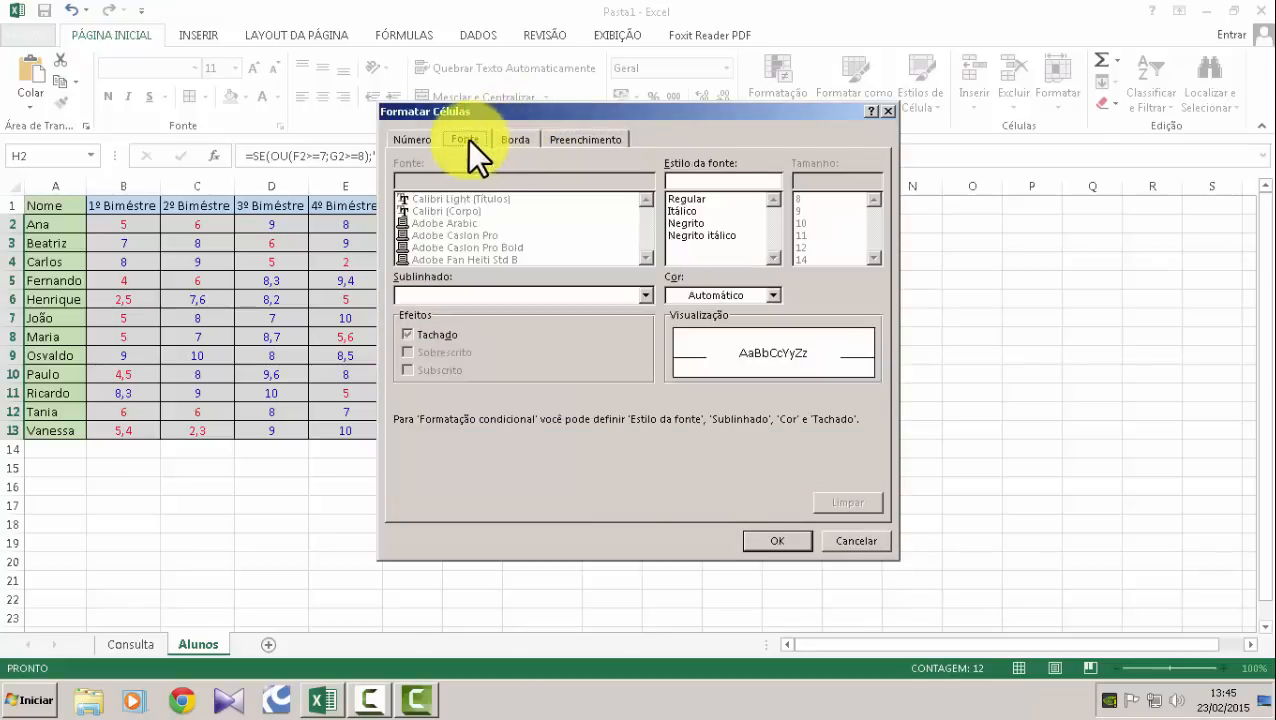
click(773, 300)
click(674, 358)
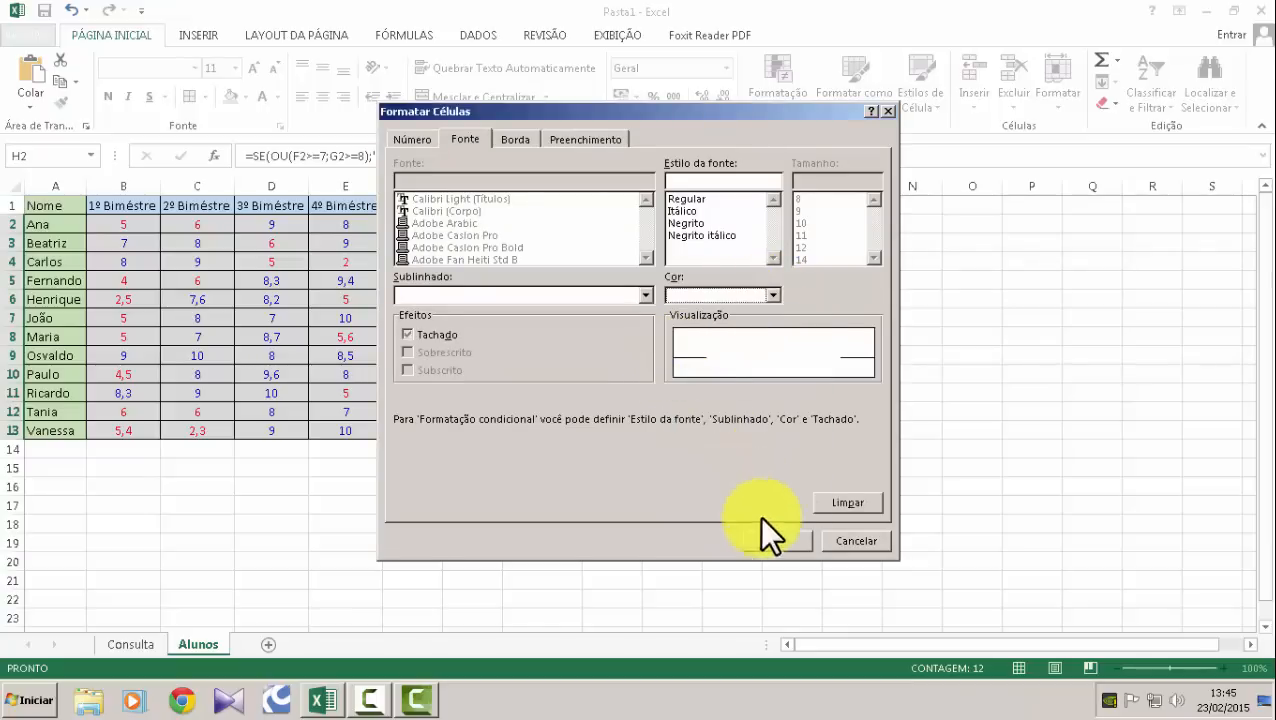
click(780, 540)
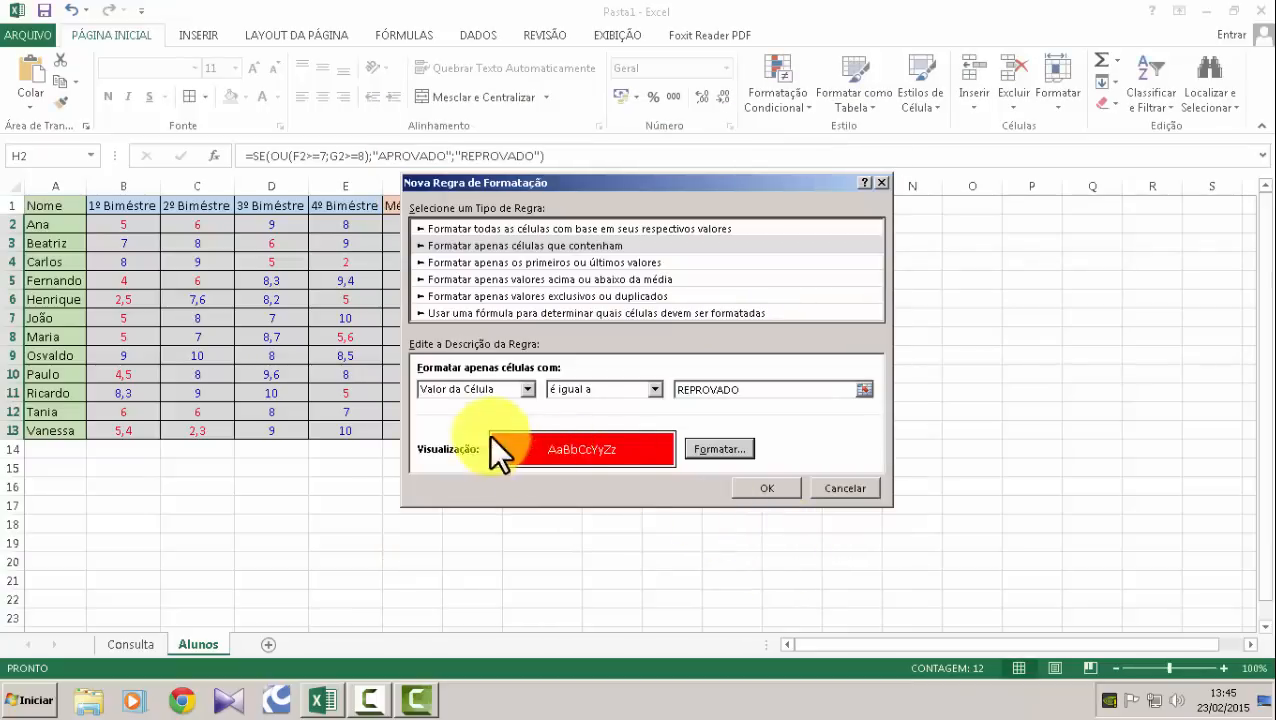
click(767, 489)
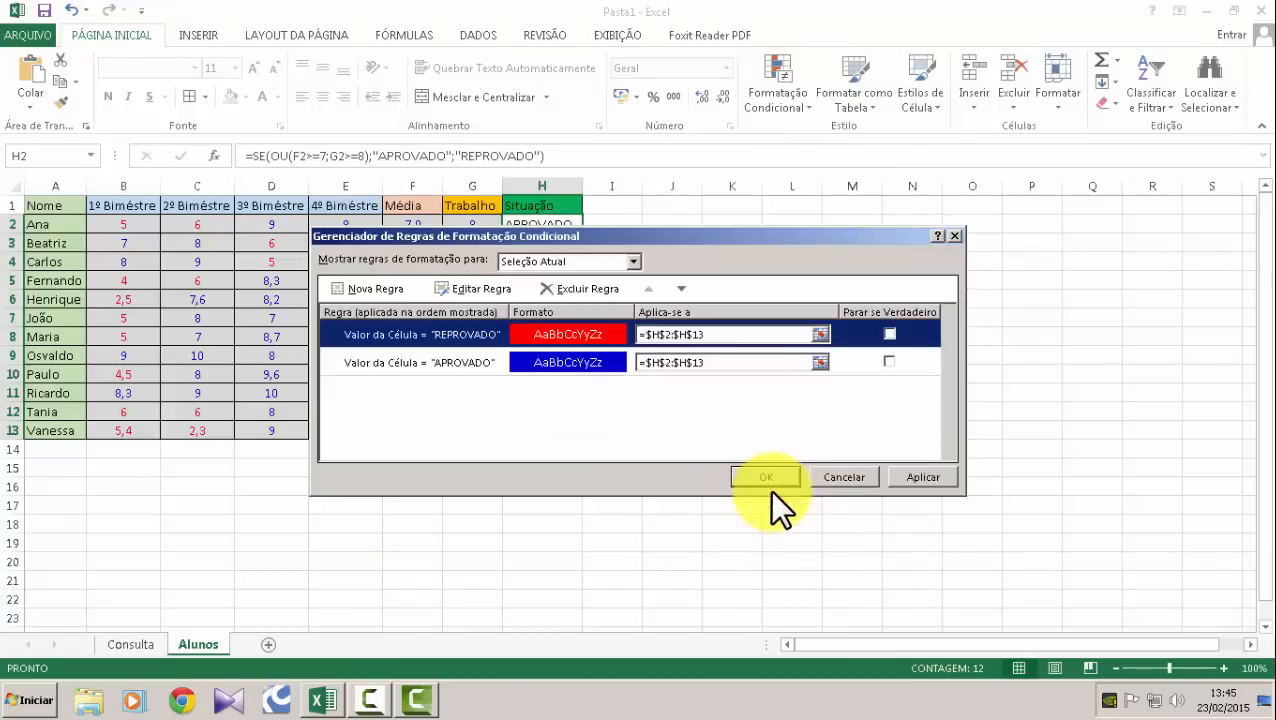
Apply the APROVADO and REPROVADO rules and check the coloured cells in the Situação column.
click(765, 477)
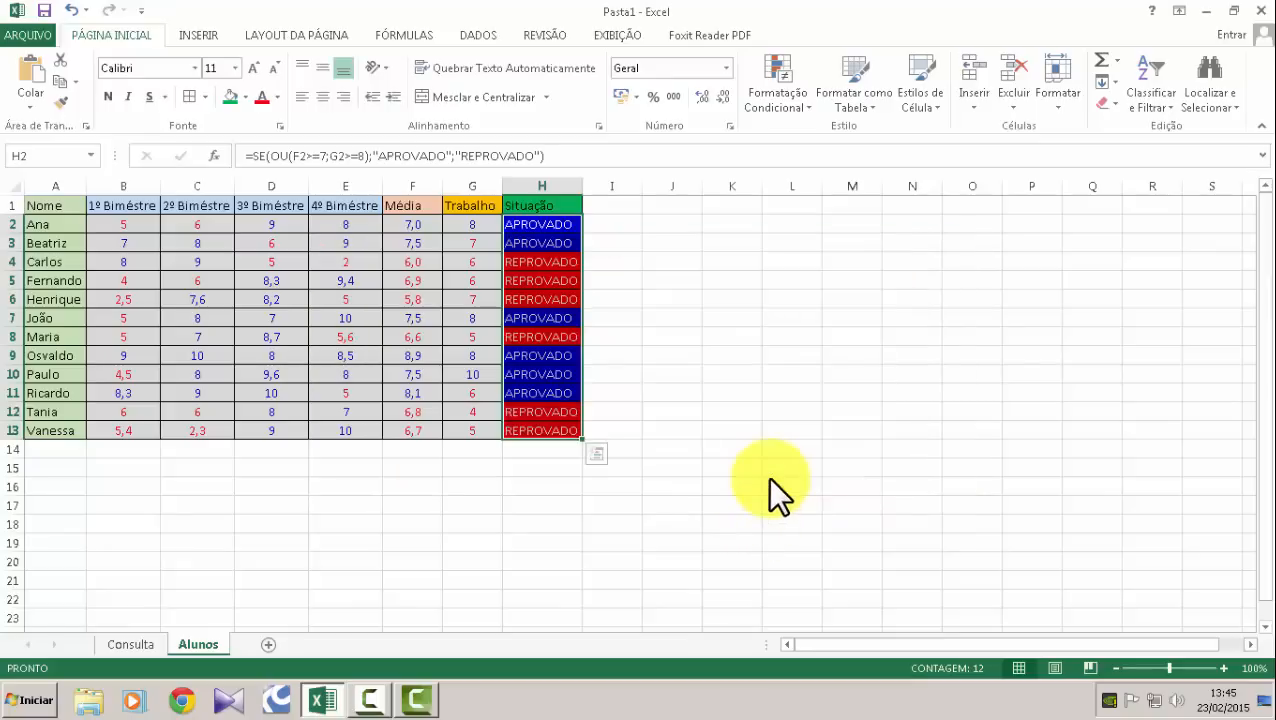
click(650, 256)
click(550, 224)
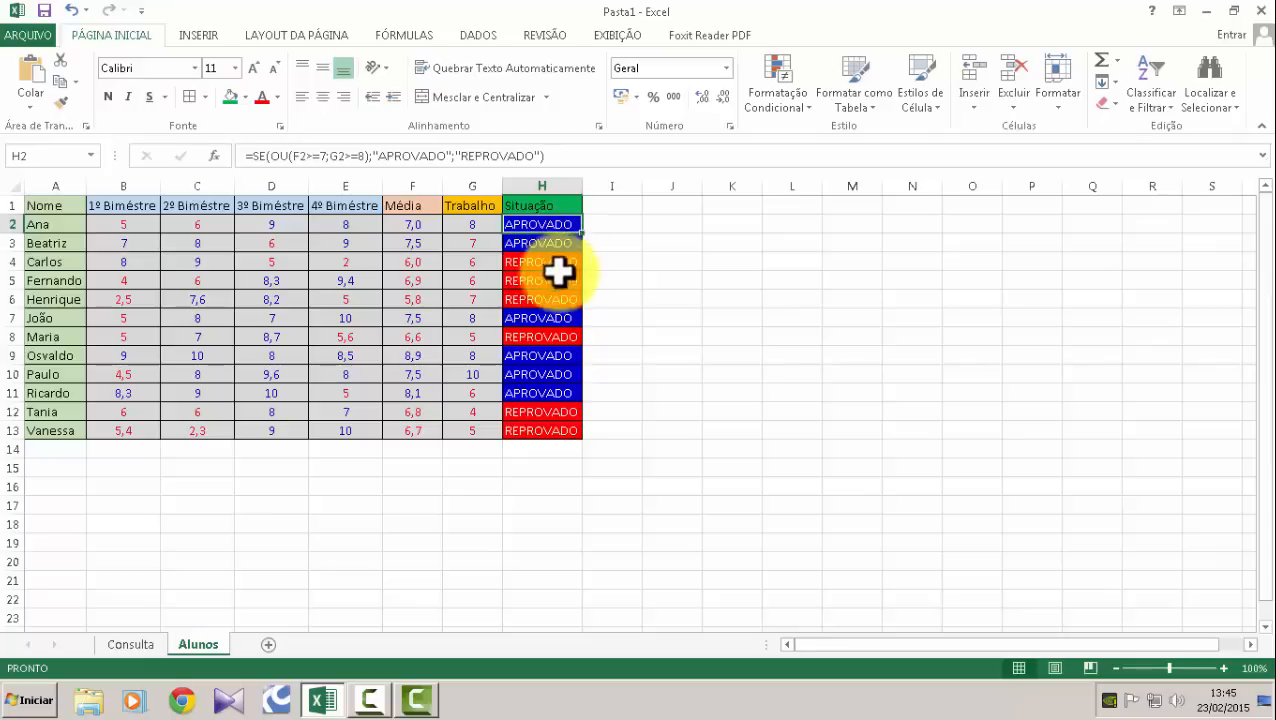
click(564, 262)
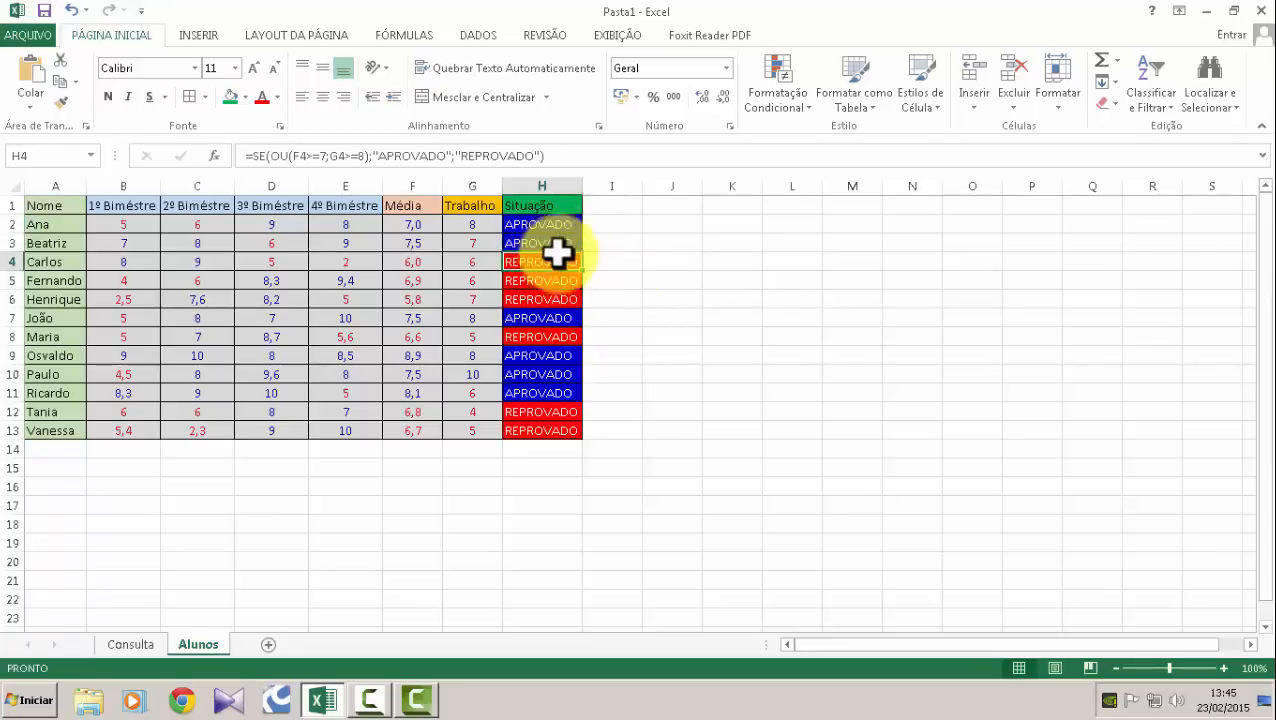
Test the Situação colouring by setting the Trabalho grade in G4 to 8.
click(562, 242)
click(575, 280)
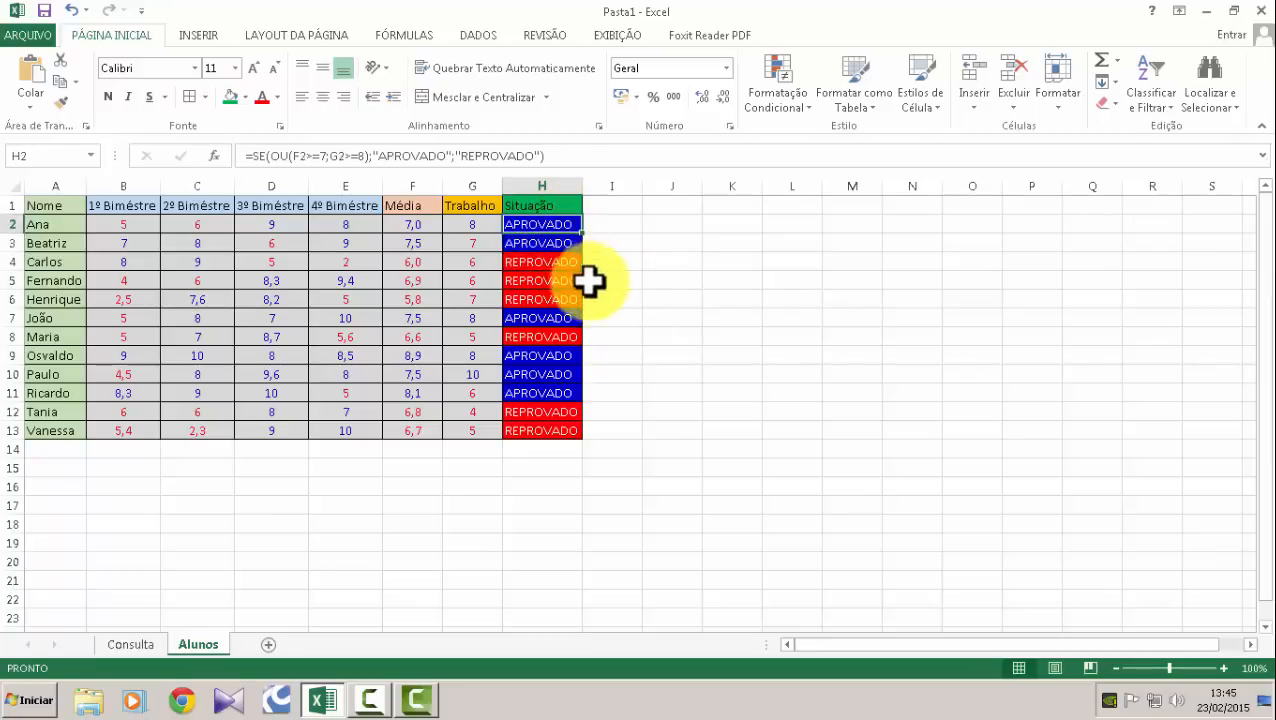
click(470, 263)
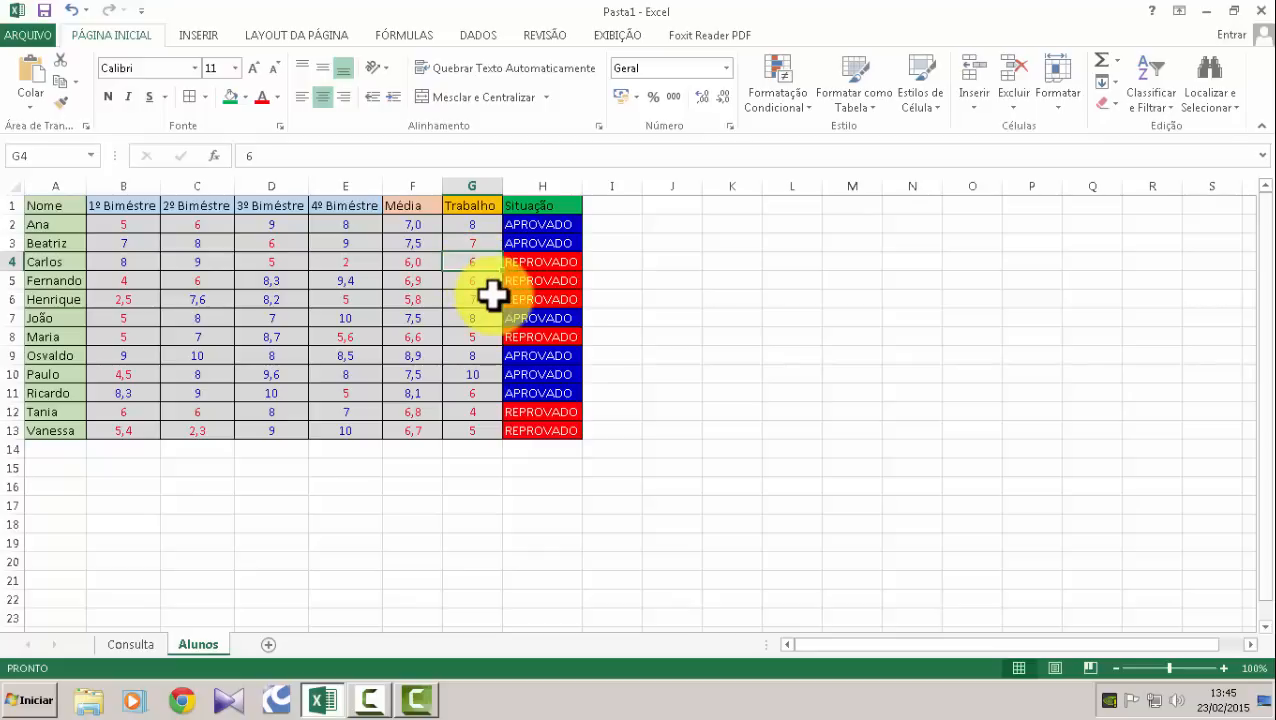
text(8)
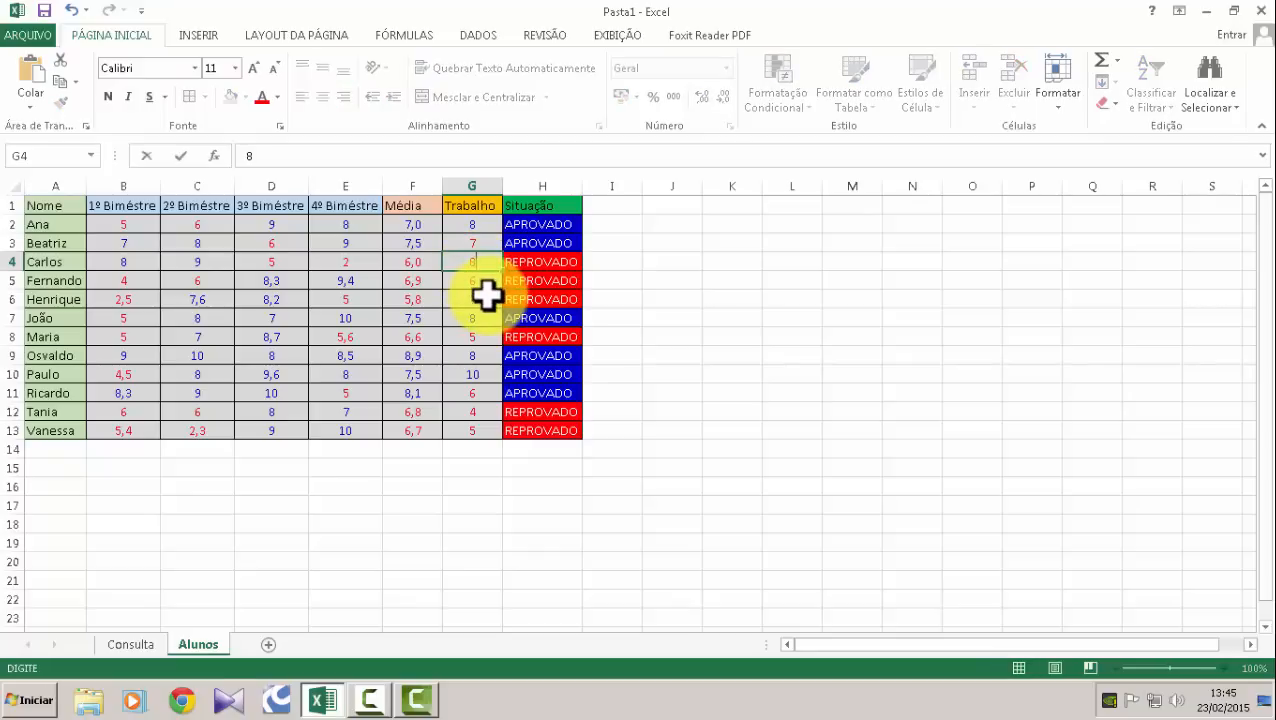
key(Return)
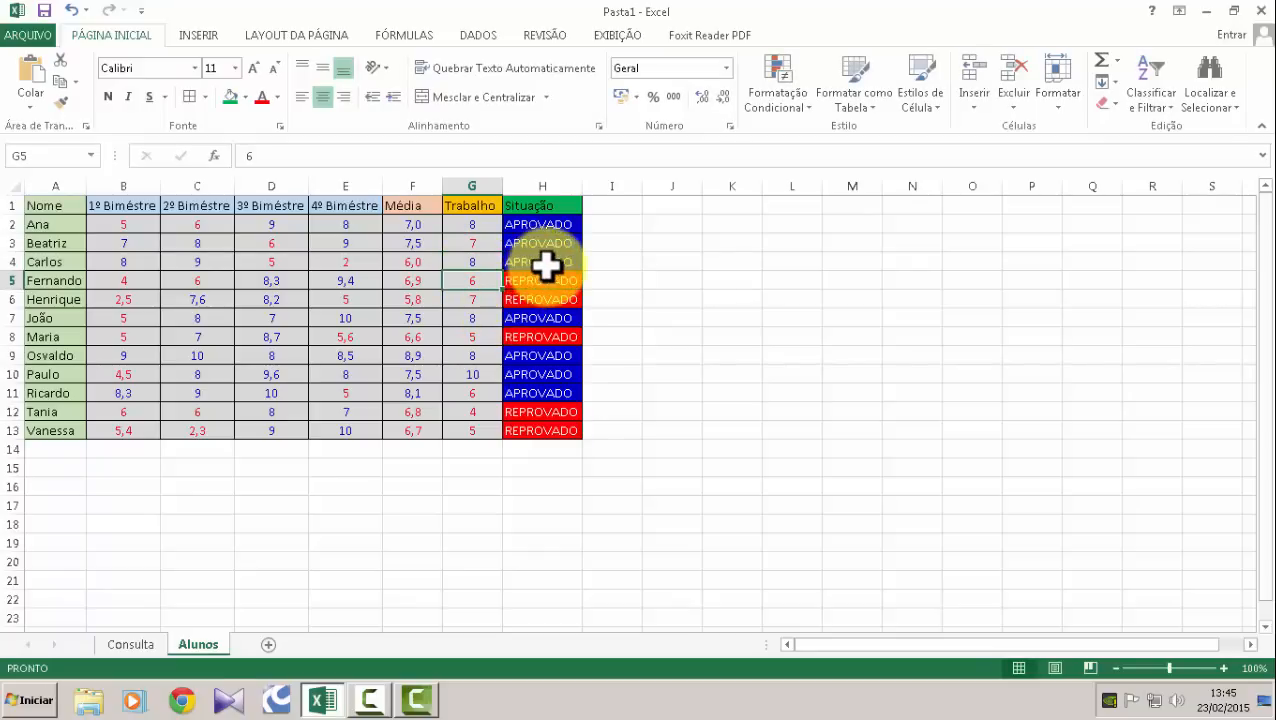
Return the Trabalho grade in G4 to 6 and review the coloured student table.
click(483, 260)
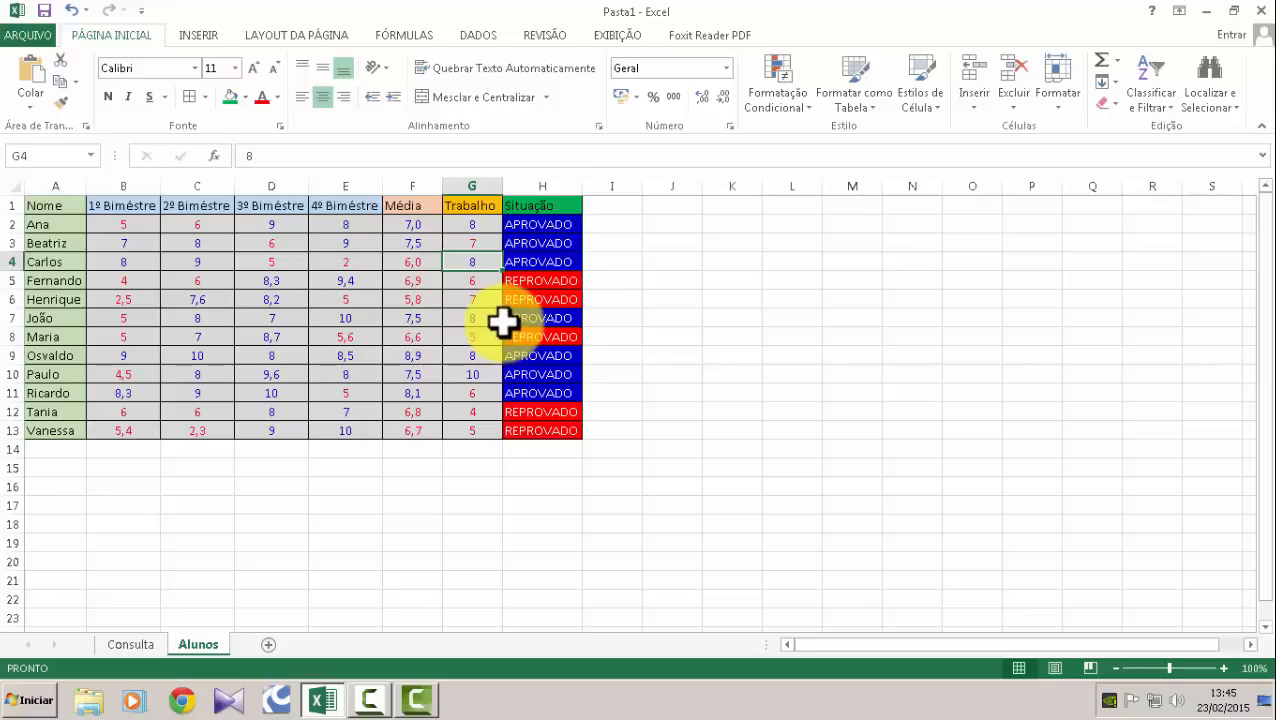
text(6)
key(Return)
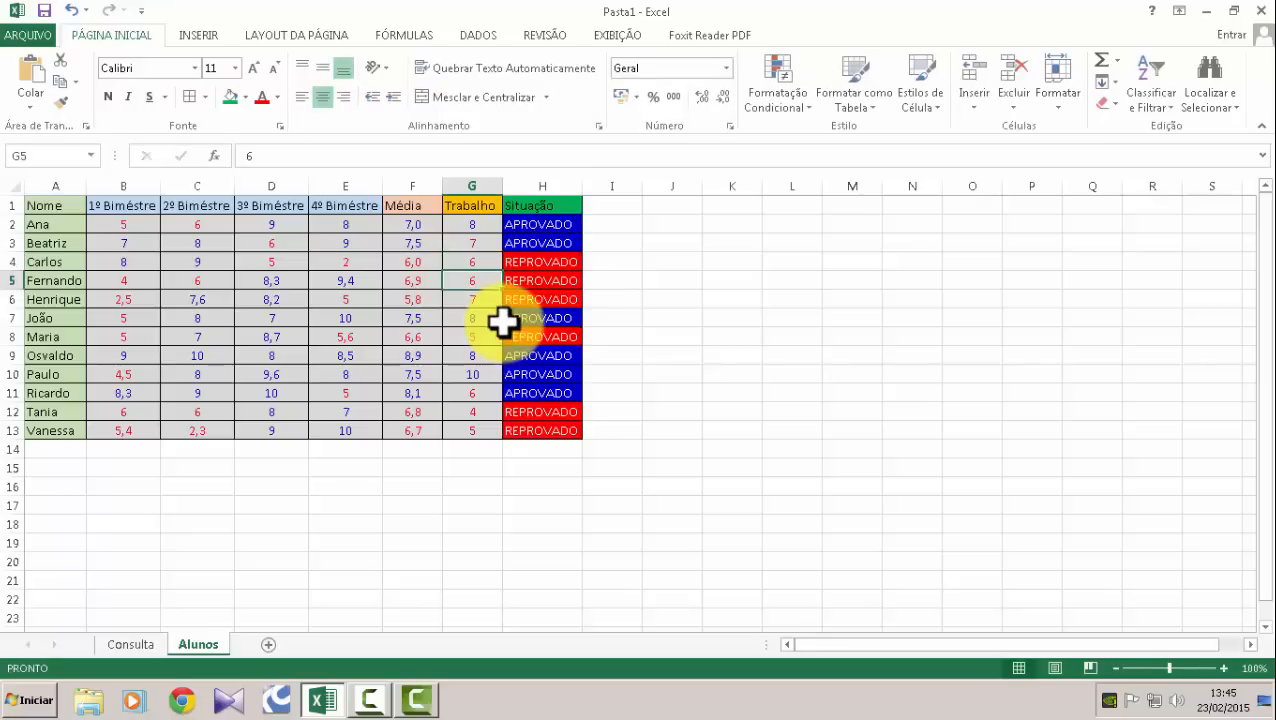
click(688, 275)
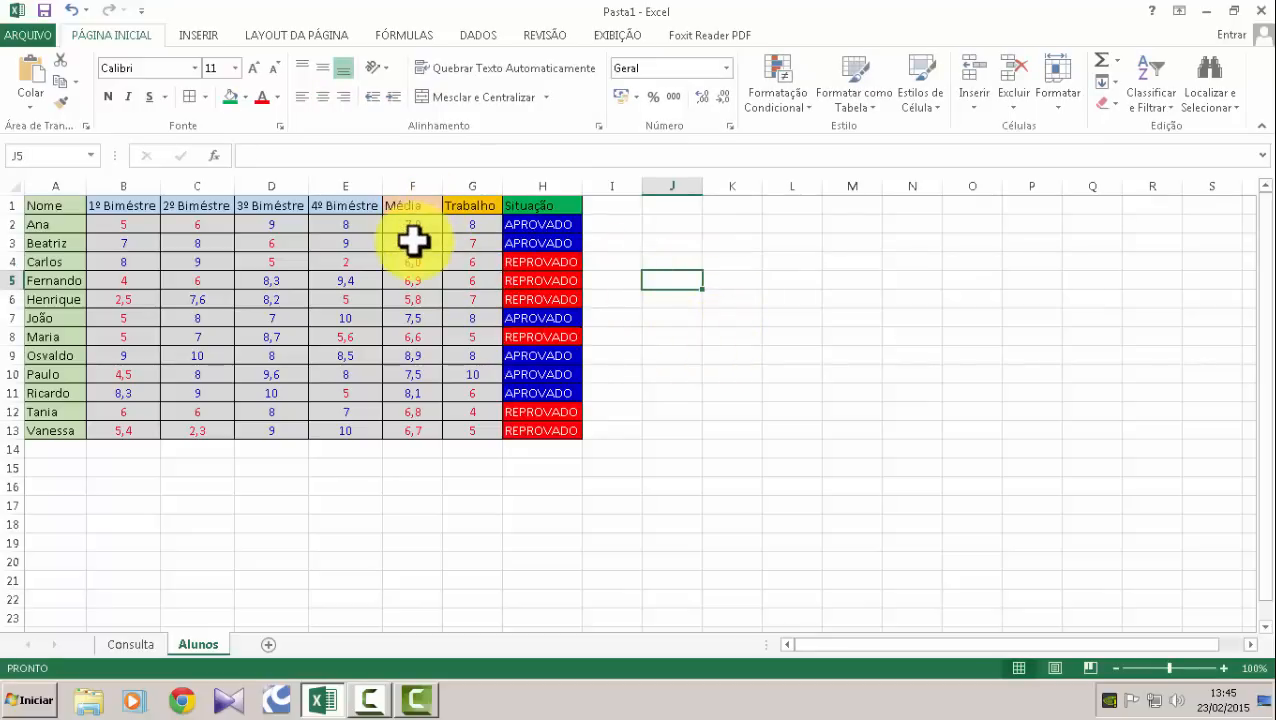
drag(61, 206, 507, 436)
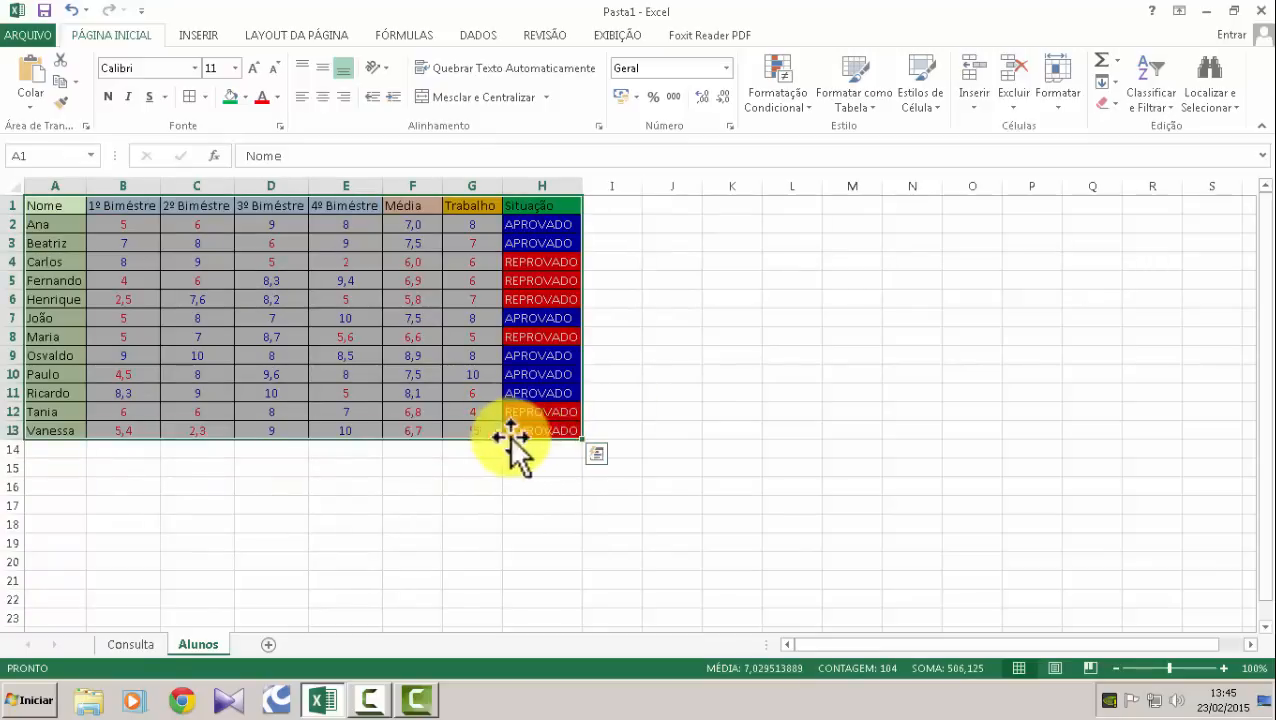
click(769, 297)
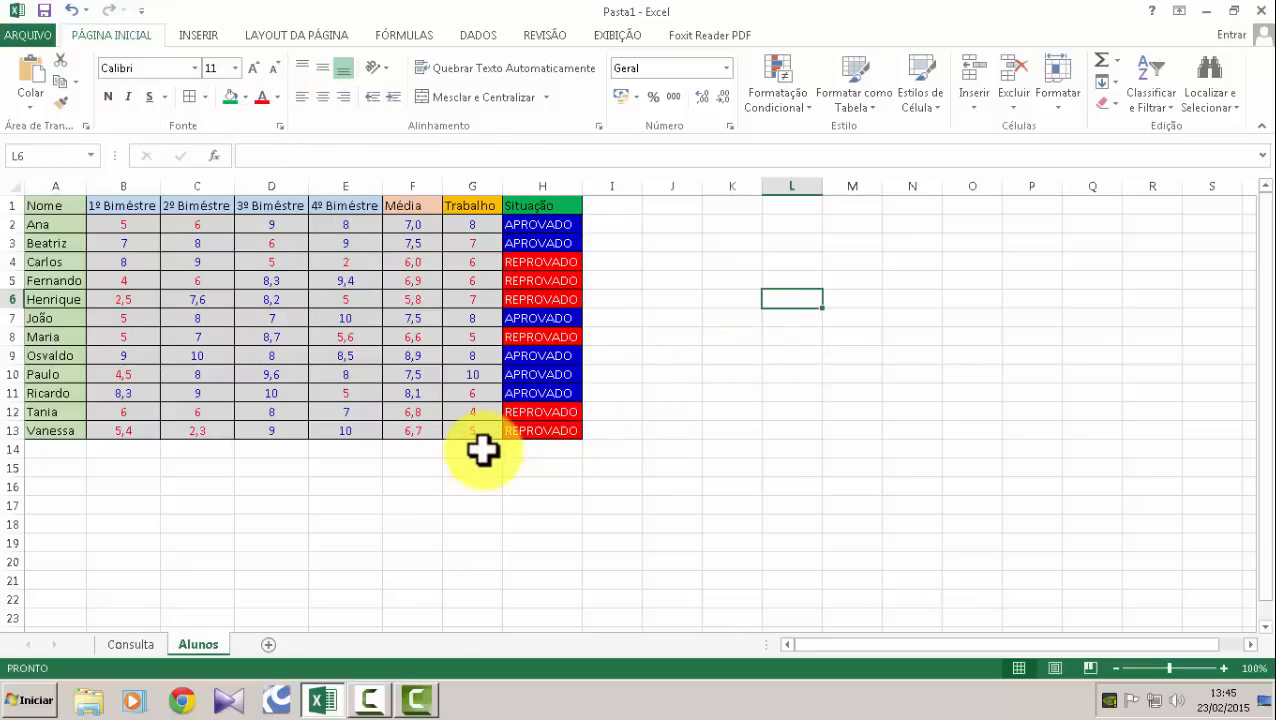
Enter the headers Nome, Média, Trabalho and Situação in A1:D1 of the Consulta sheet.
click(136, 645)
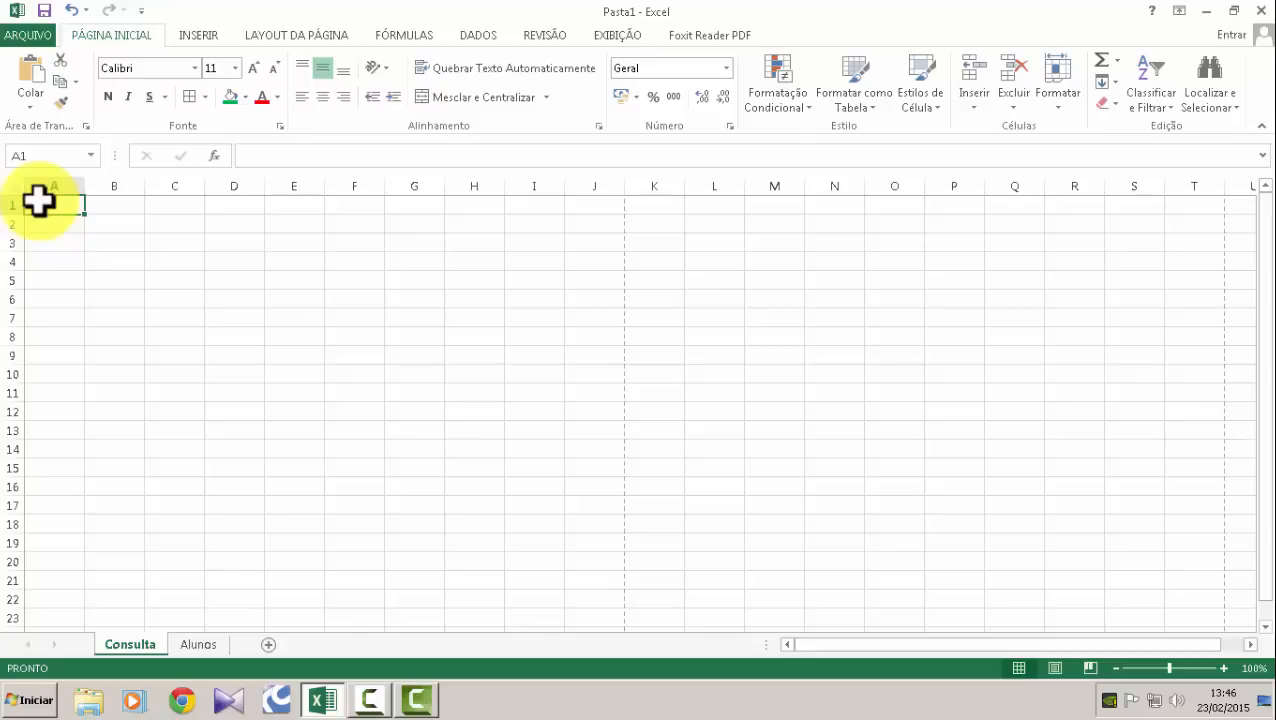
text(Nome)
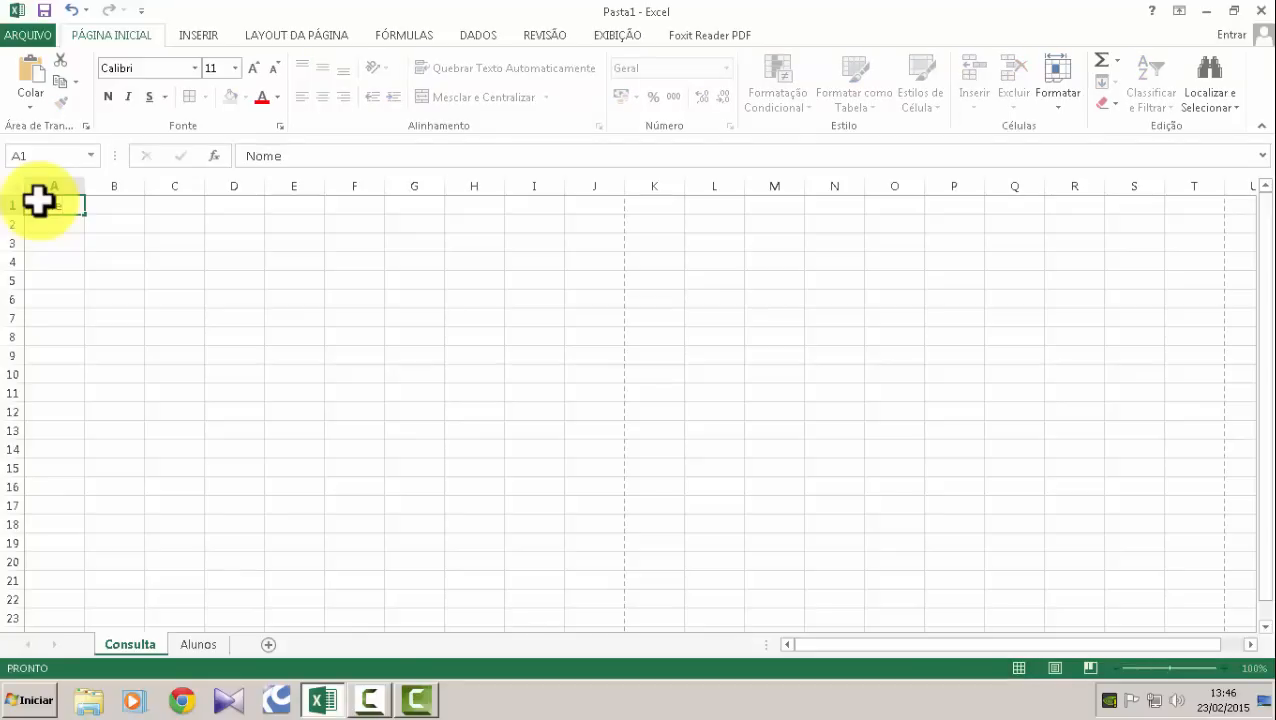
key(Tab)
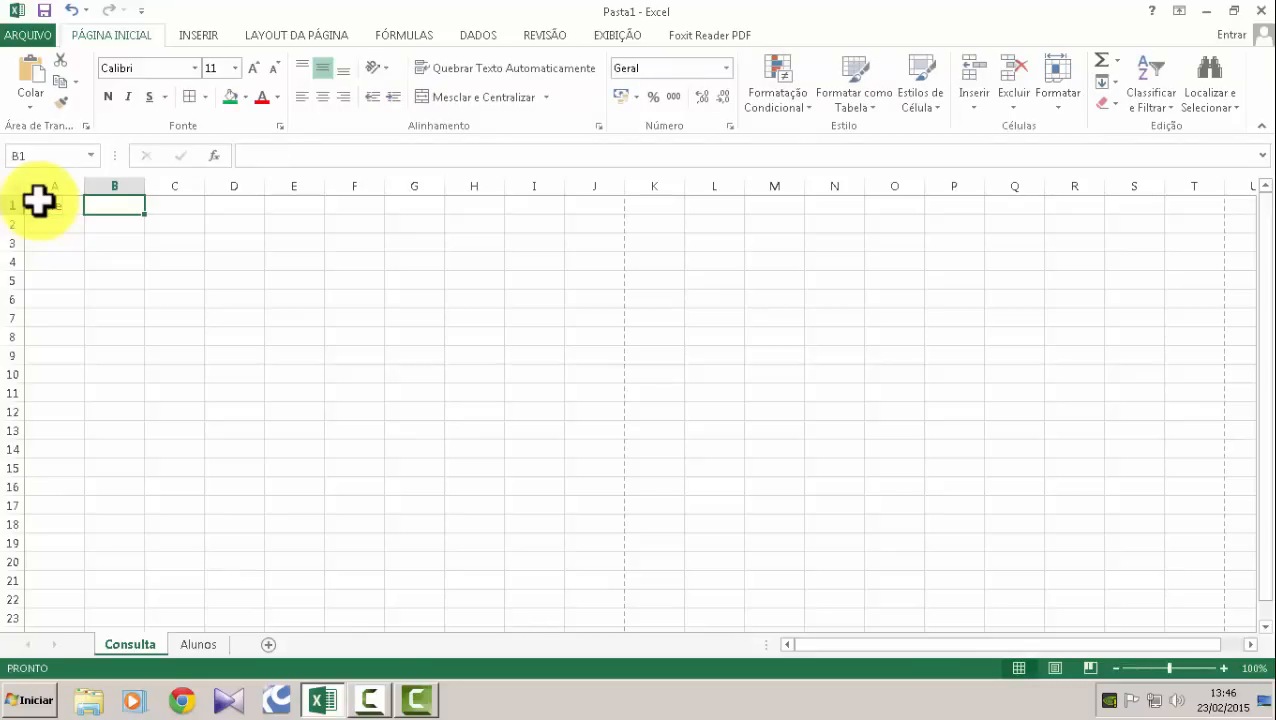
text(Média)
key(Tab)
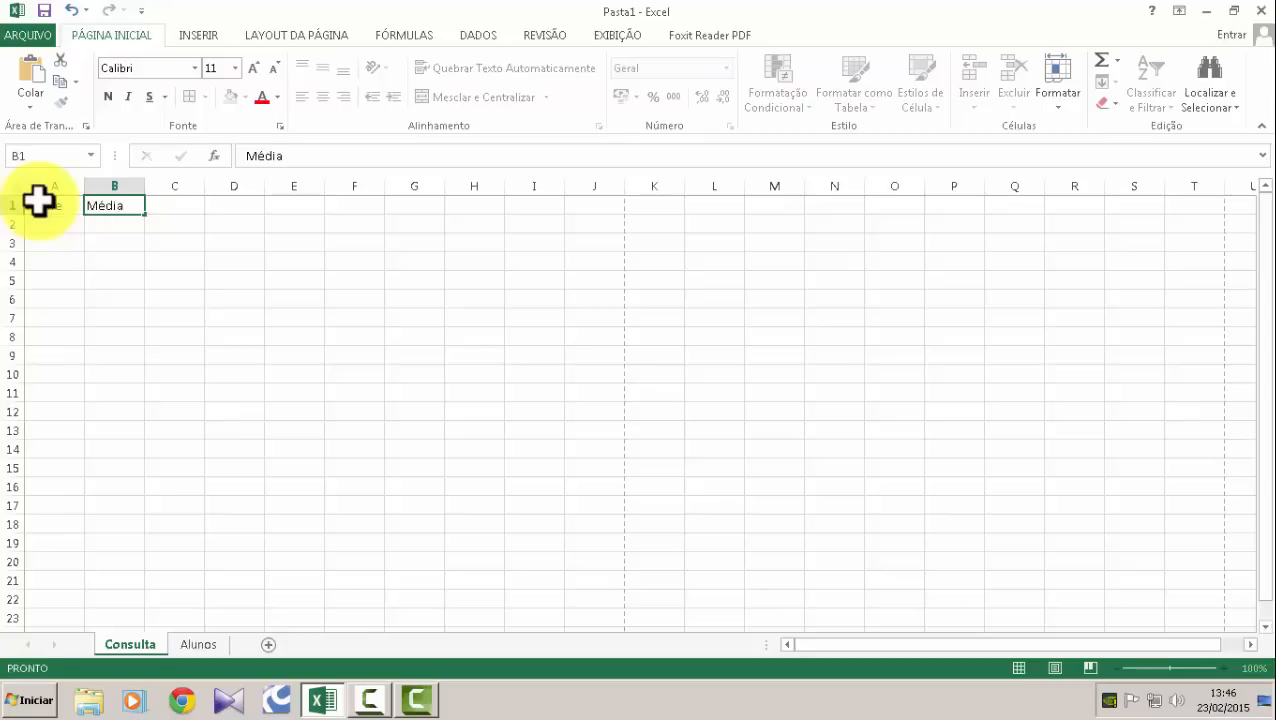
text(Trabalho)
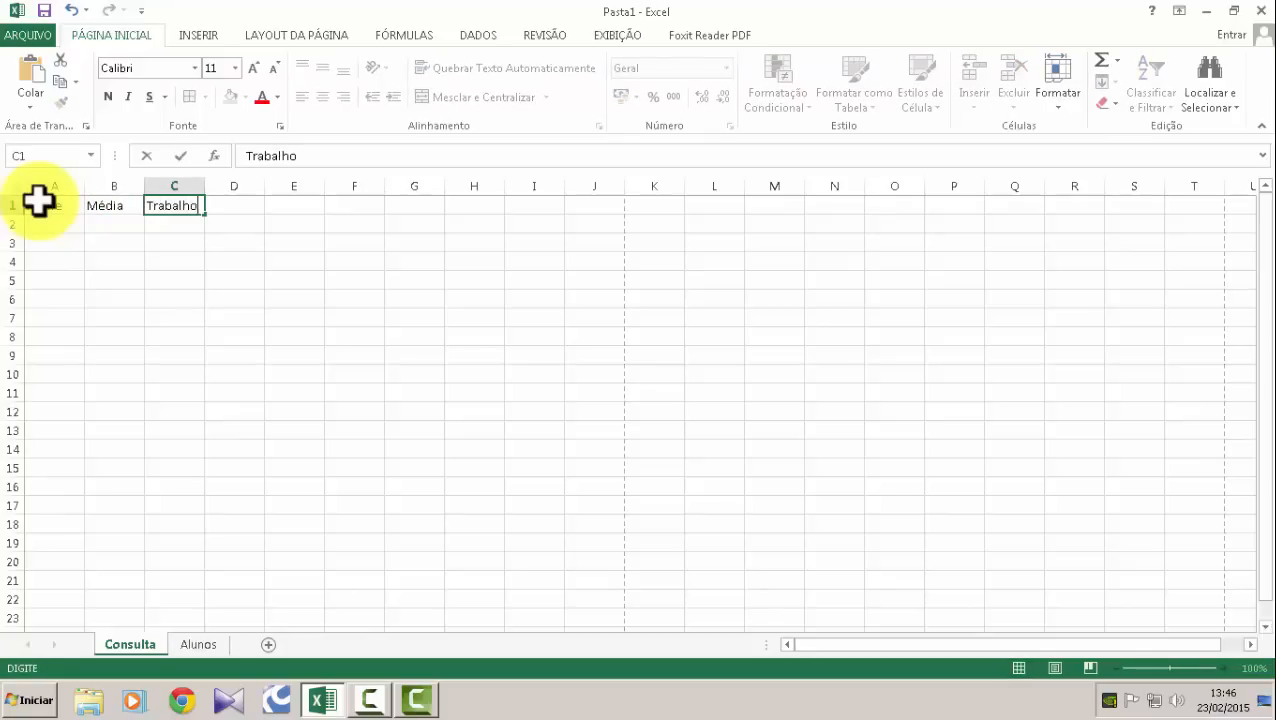
key(Tab)
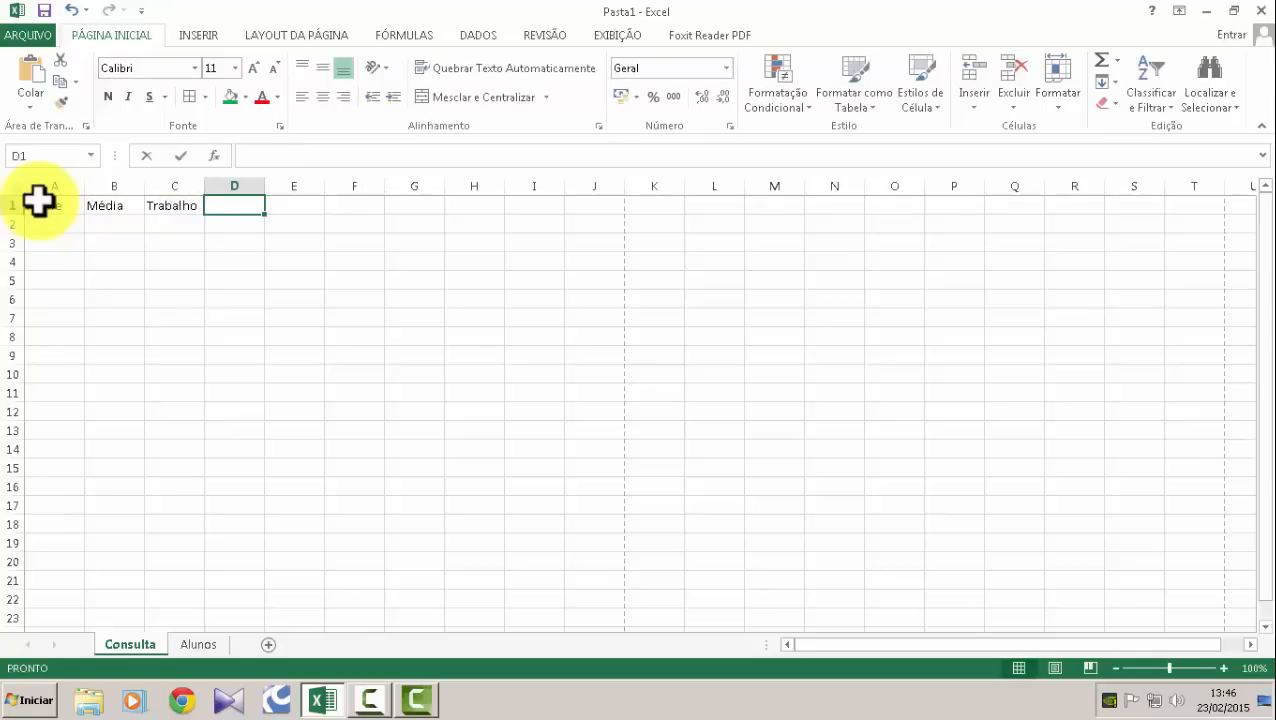
text(Situação)
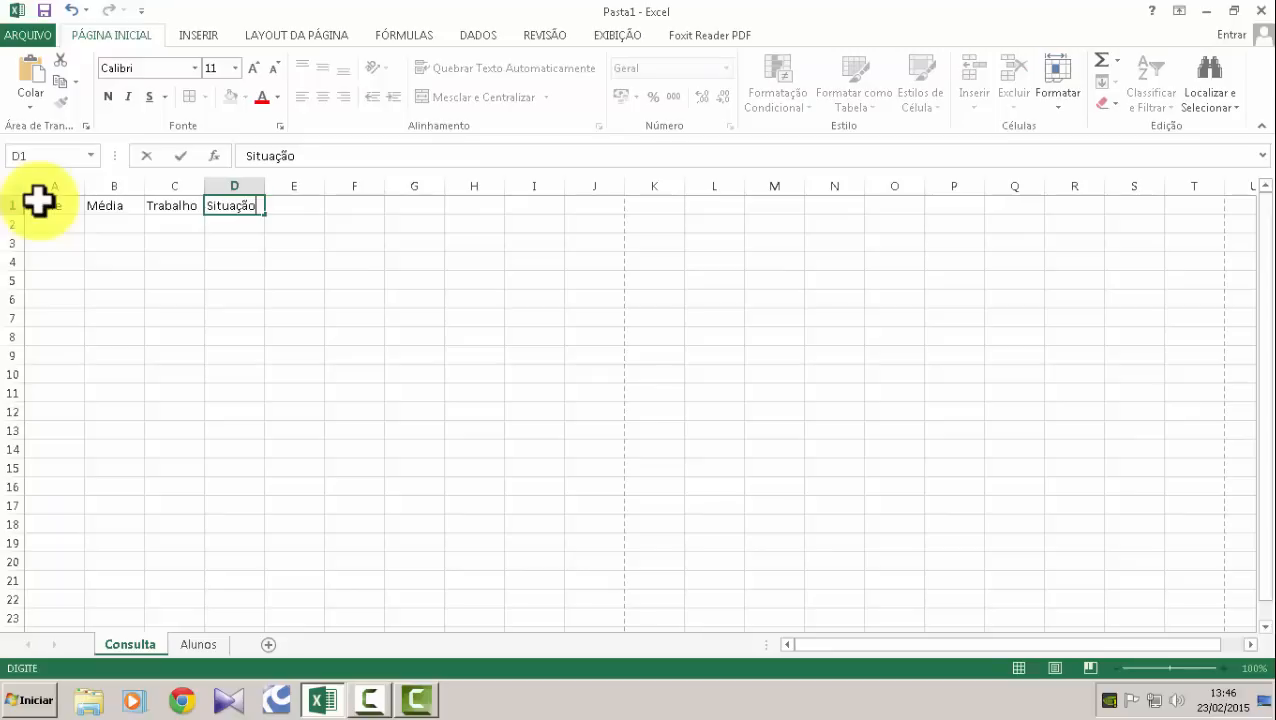
key(Return)
Add borders around every cell of the range A1:D2 on the Consulta sheet.
drag(44, 210, 228, 222)
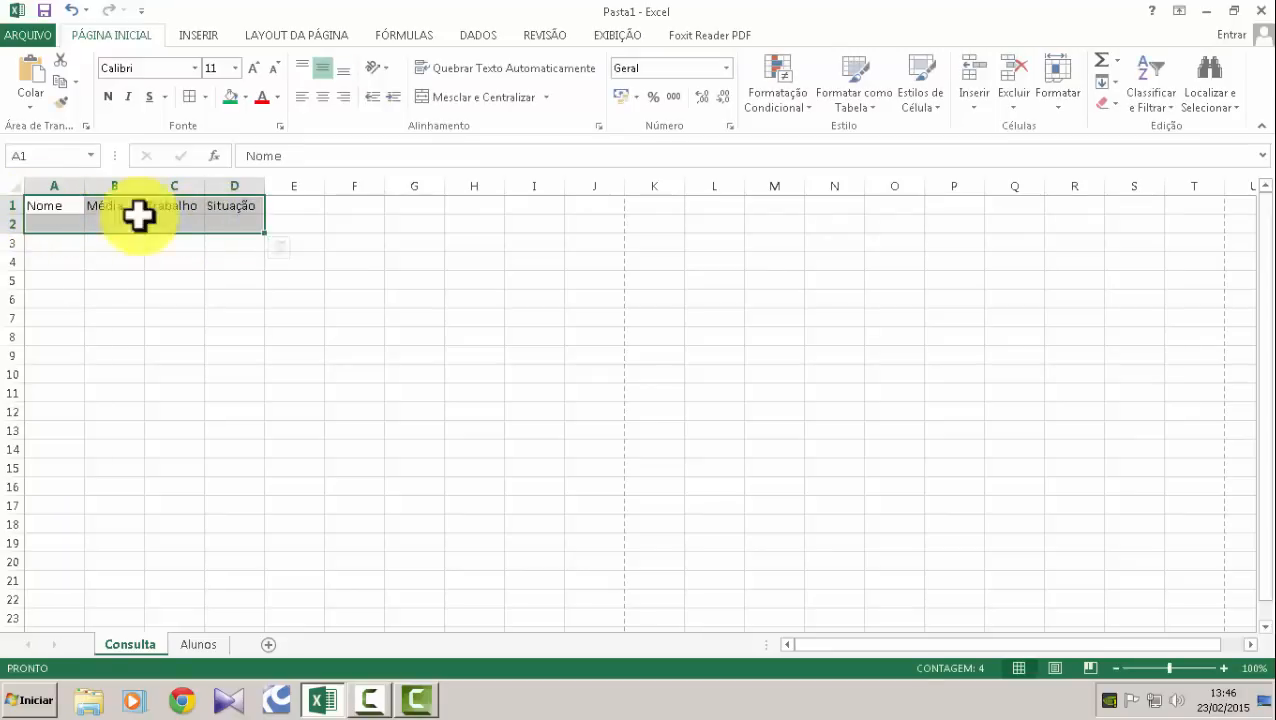
click(192, 96)
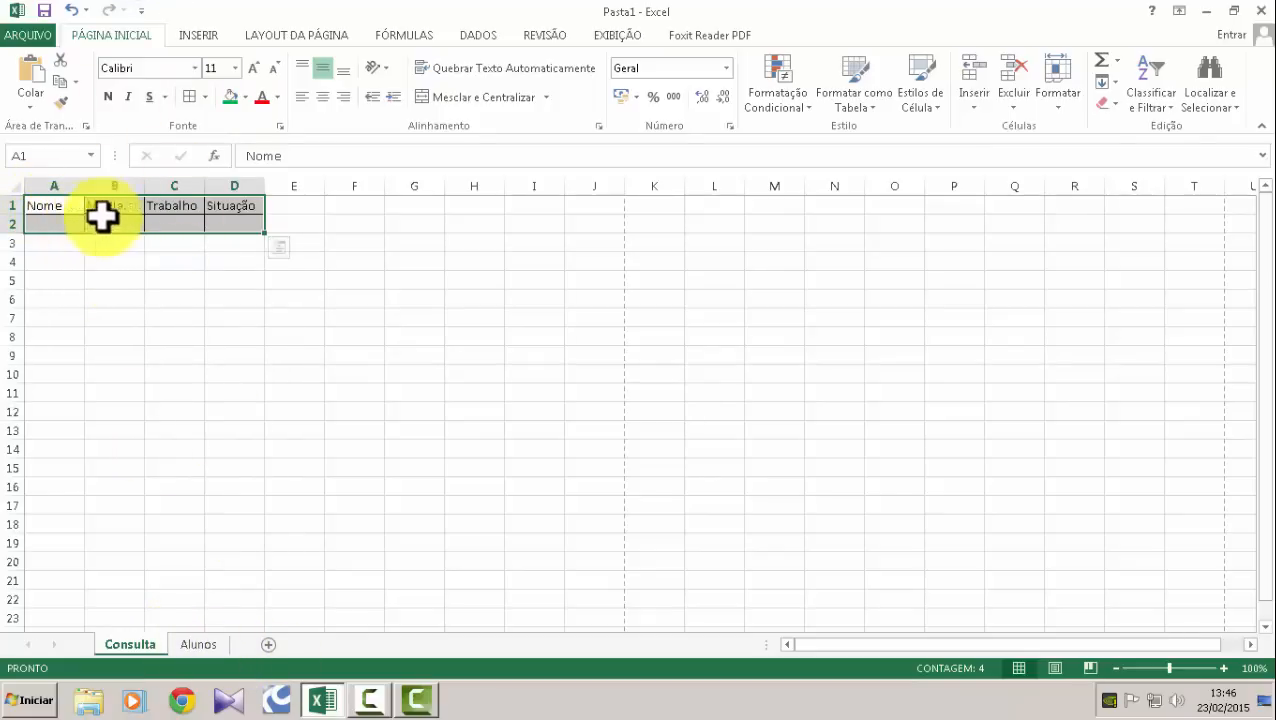
click(205, 644)
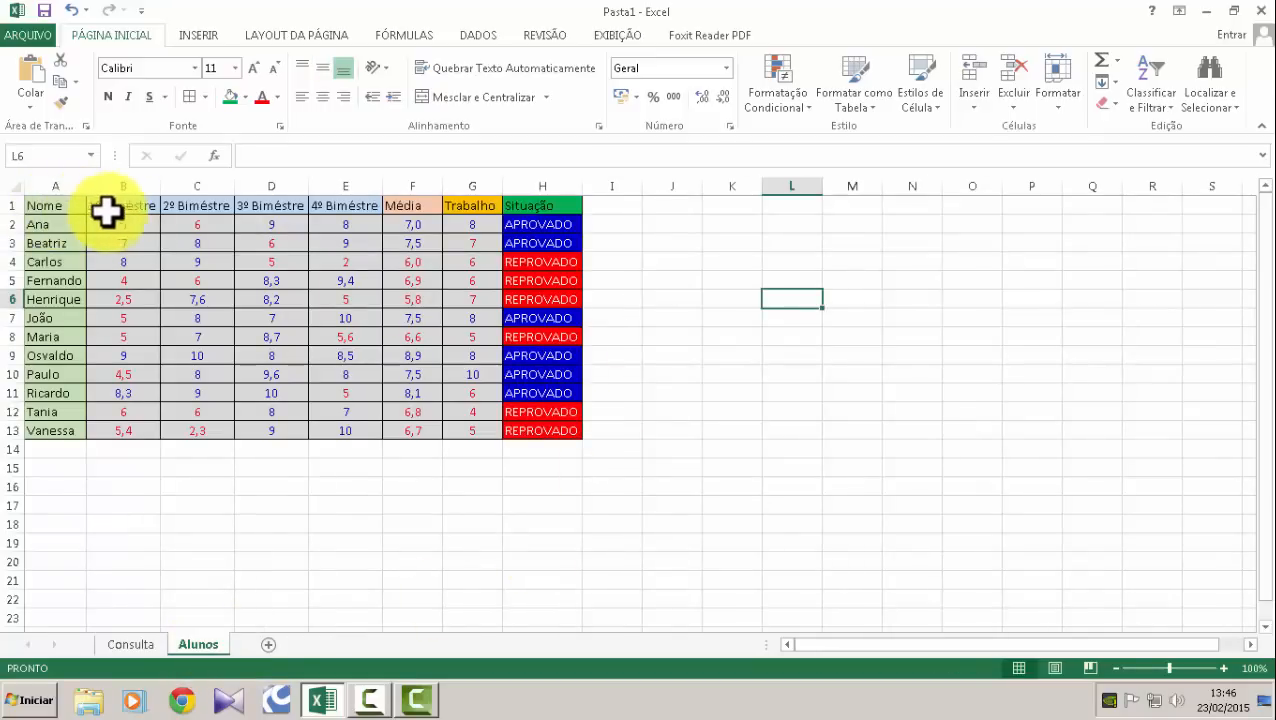
click(130, 644)
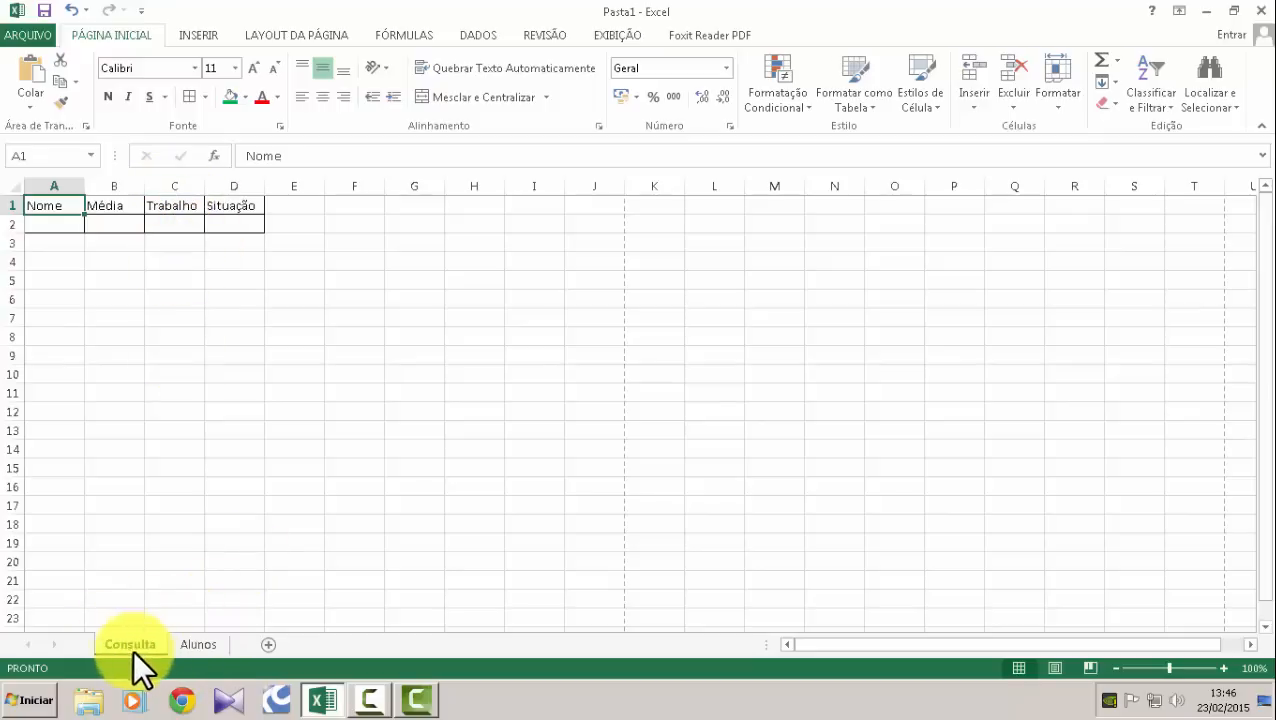
Copy the formatting of the Nome cells A1:A2 on the Alunos sheet to A1:A2 on the Consulta sheet.
click(195, 641)
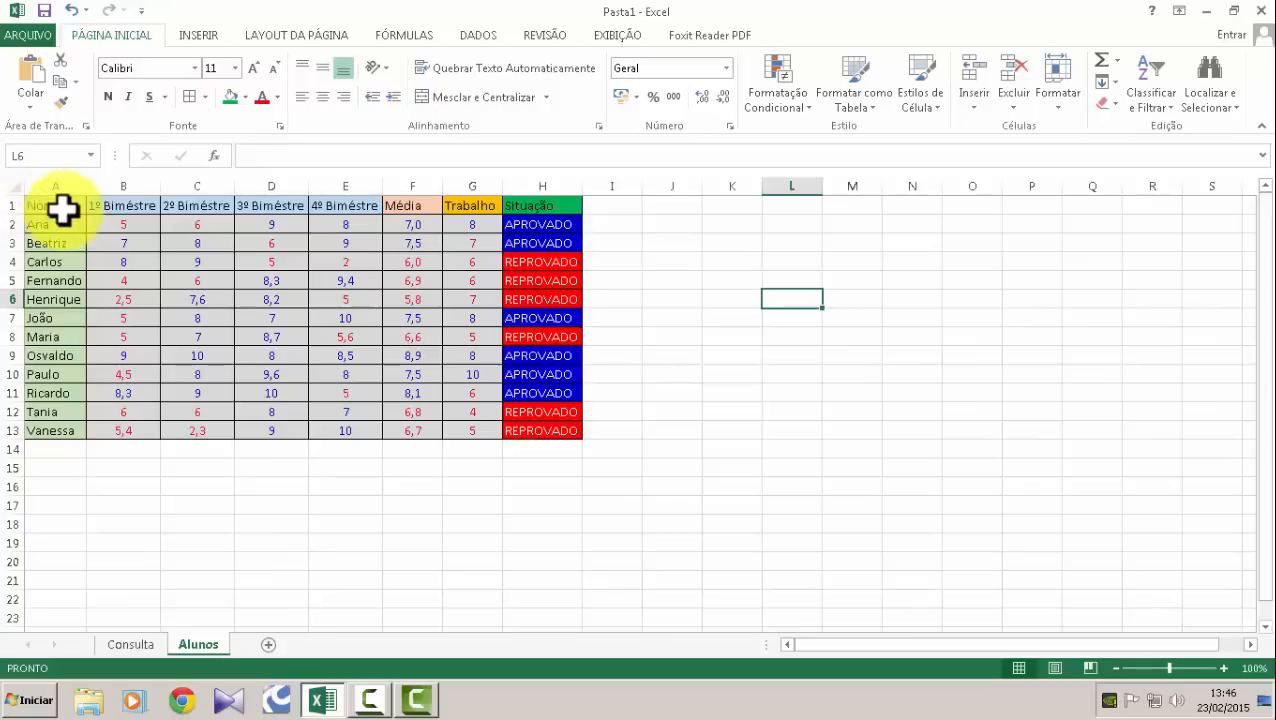
drag(55, 205, 57, 226)
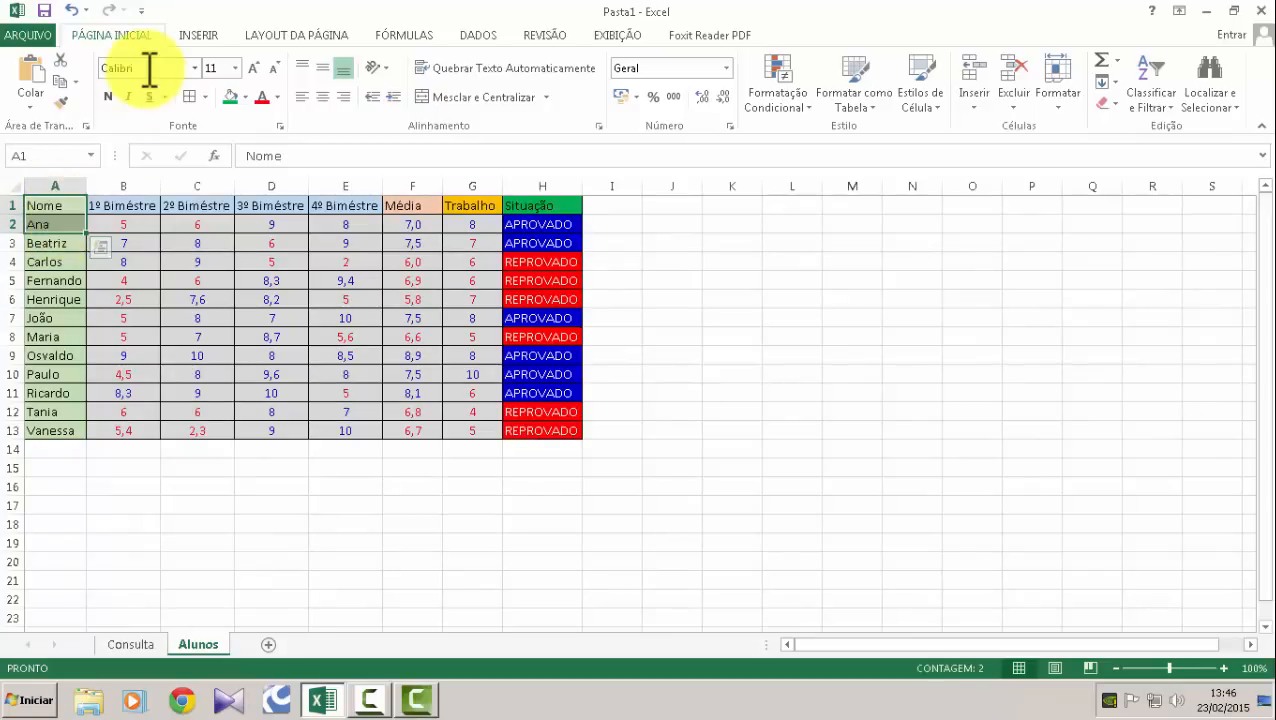
click(62, 102)
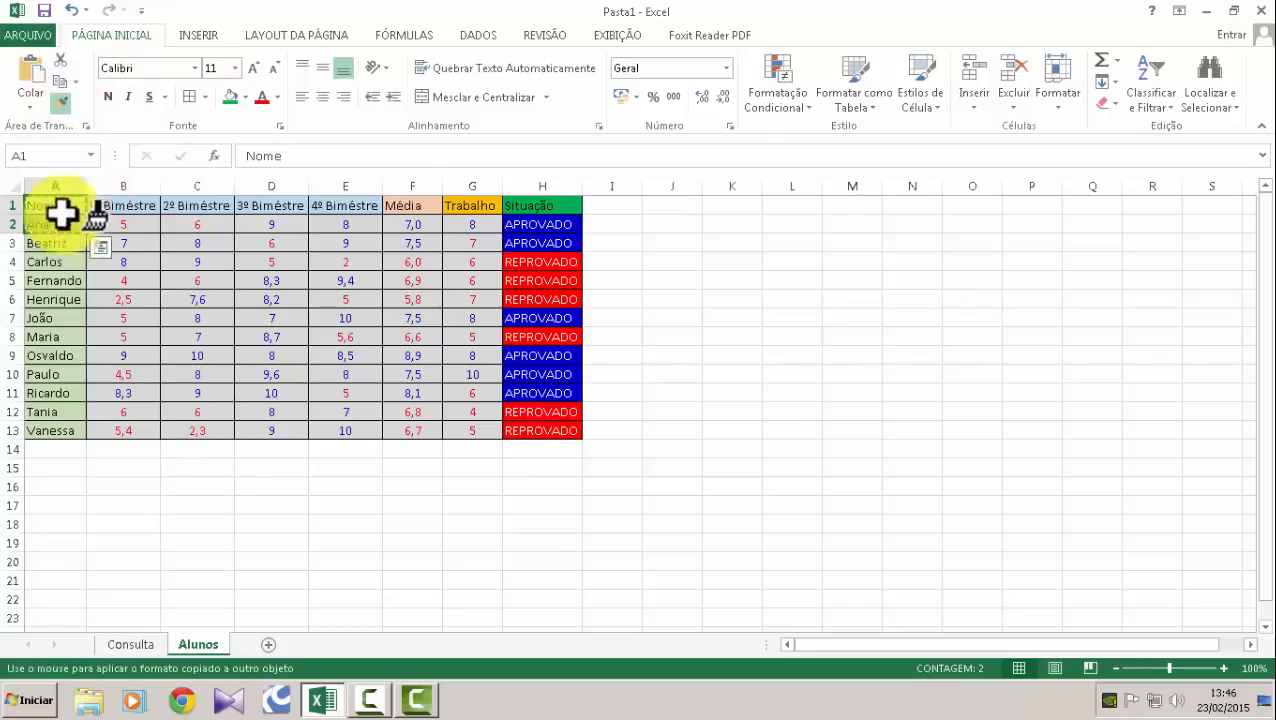
click(142, 642)
drag(54, 205, 57, 228)
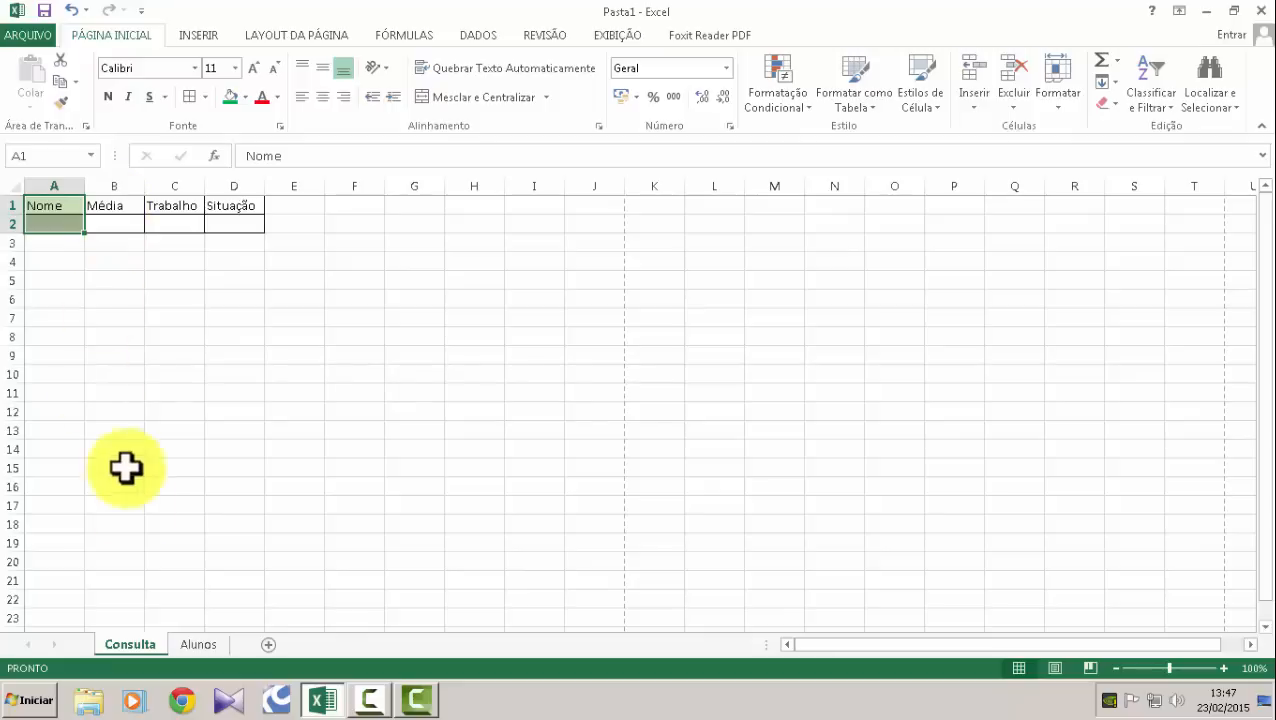
Copy the formatting of the Média cells F1:F2 on the Alunos sheet to B1:B2 on the Consulta sheet.
click(192, 643)
drag(416, 207, 421, 222)
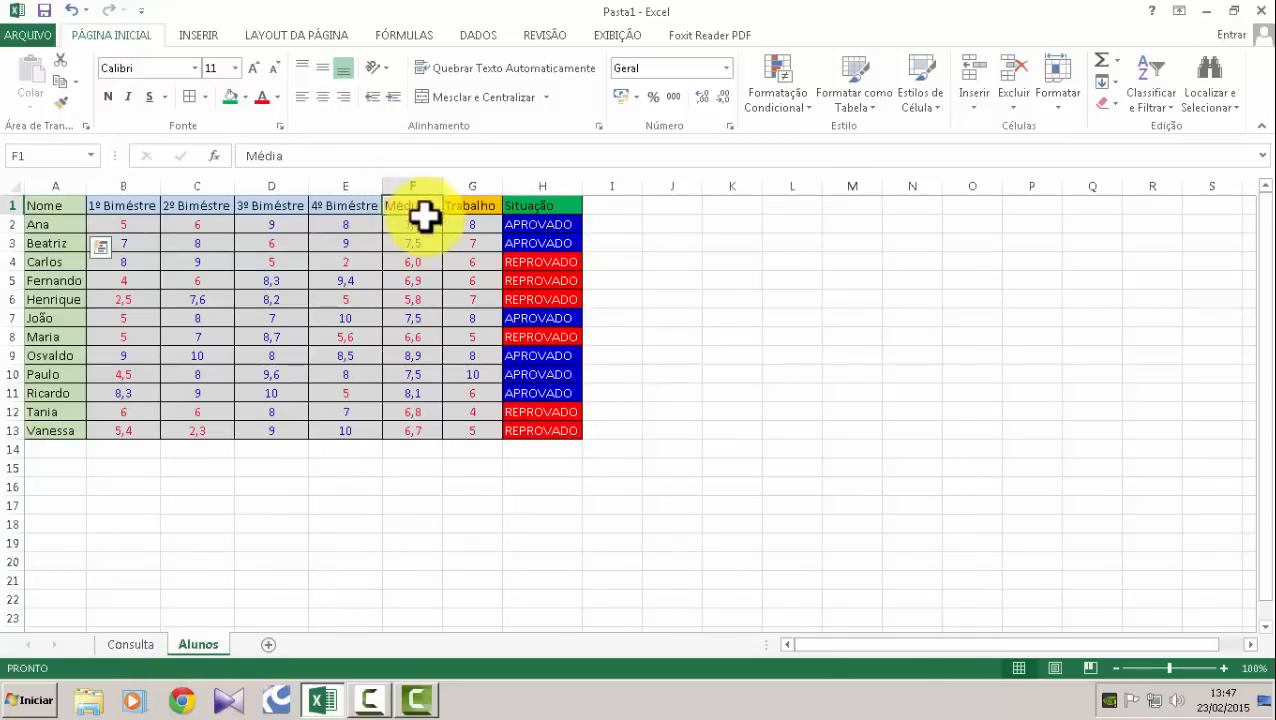
click(64, 102)
click(133, 643)
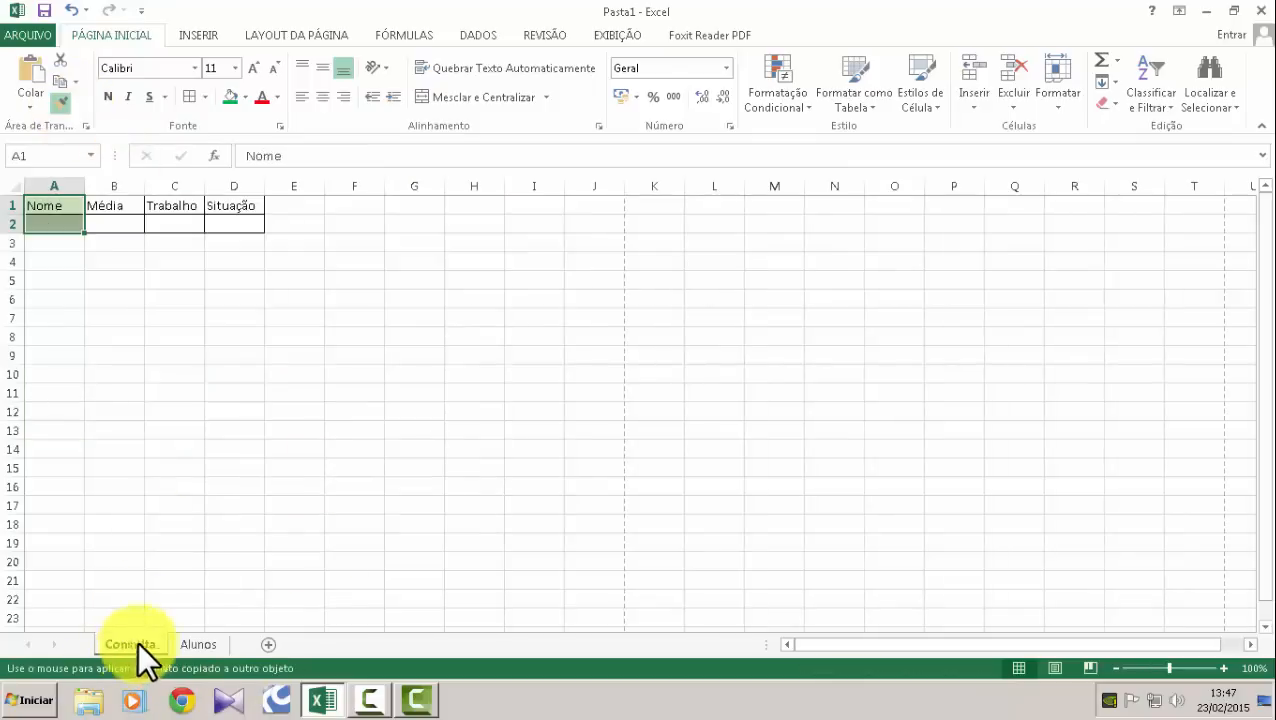
drag(120, 205, 122, 224)
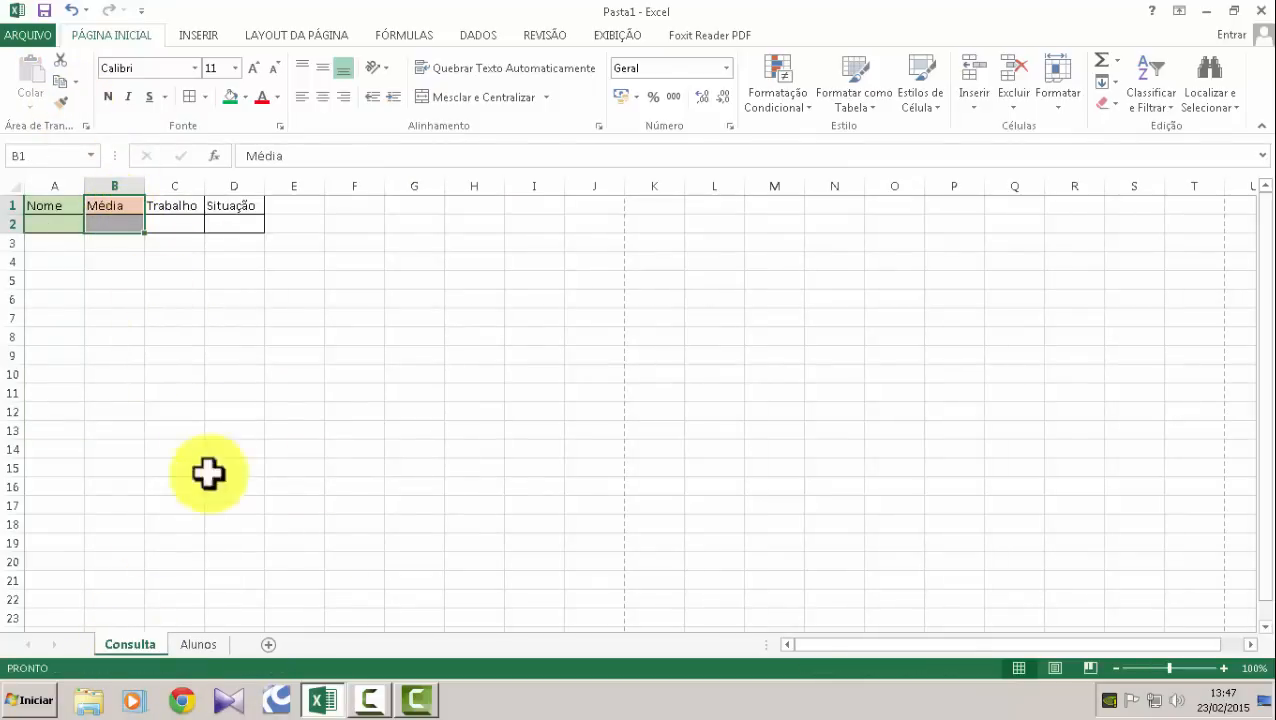
Copy the formatting of the Trabalho cells G1:G2 on the Alunos sheet to C1:C2 on the Consulta sheet.
click(195, 644)
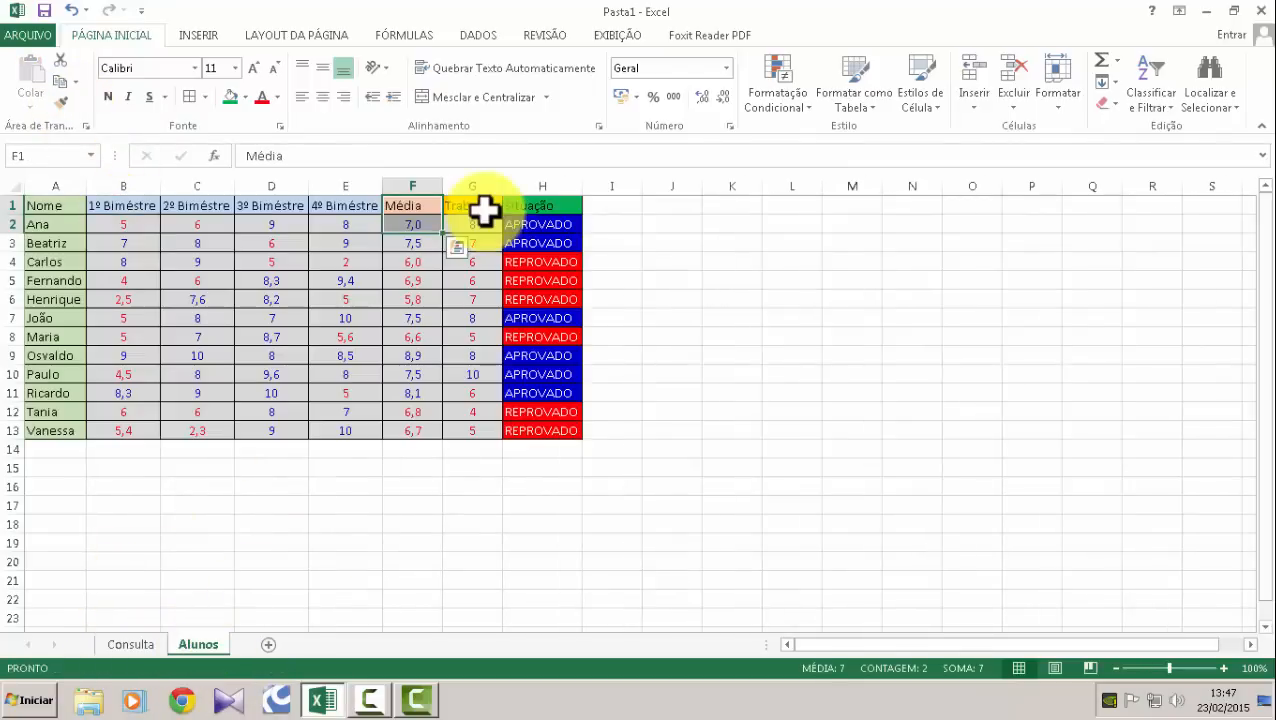
drag(470, 205, 470, 224)
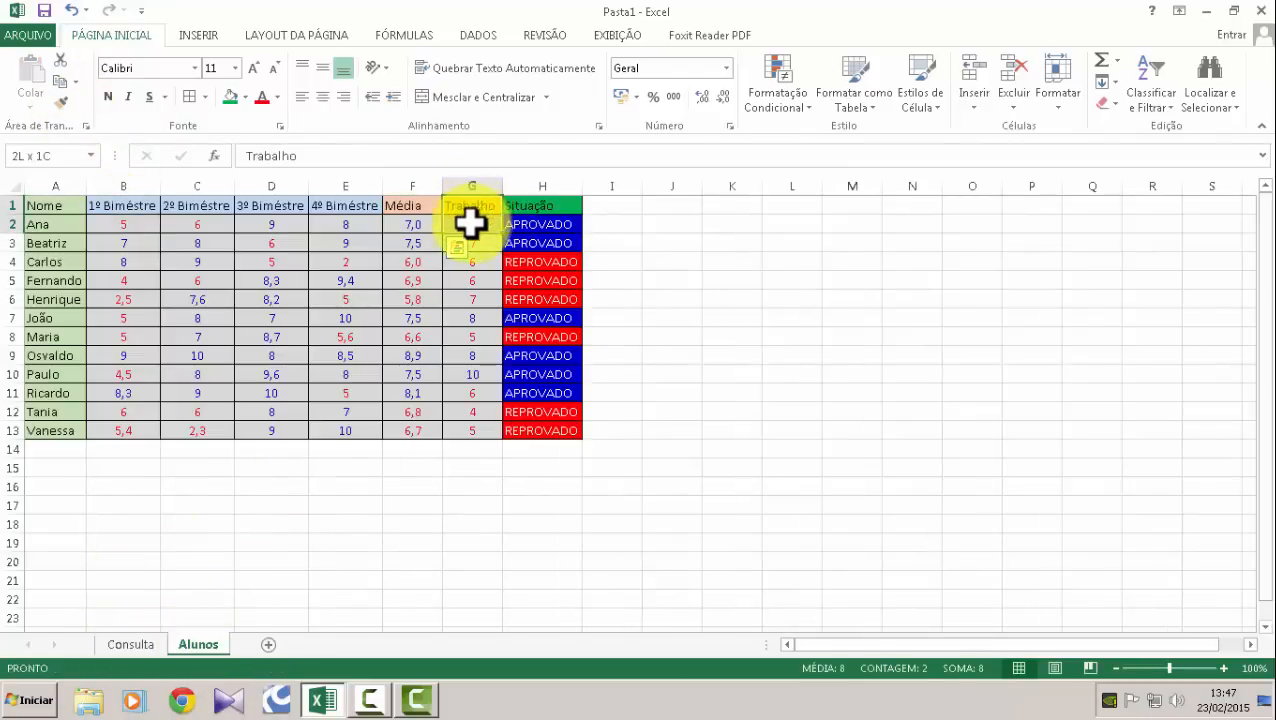
click(138, 645)
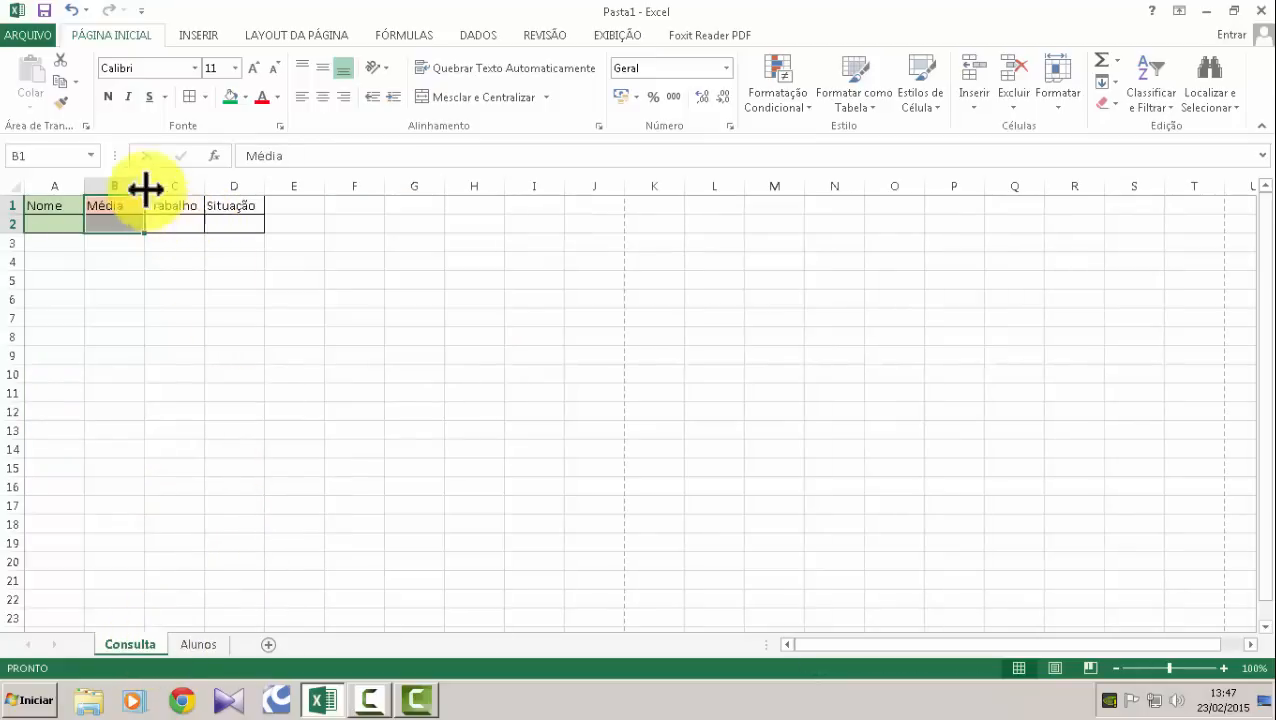
click(198, 644)
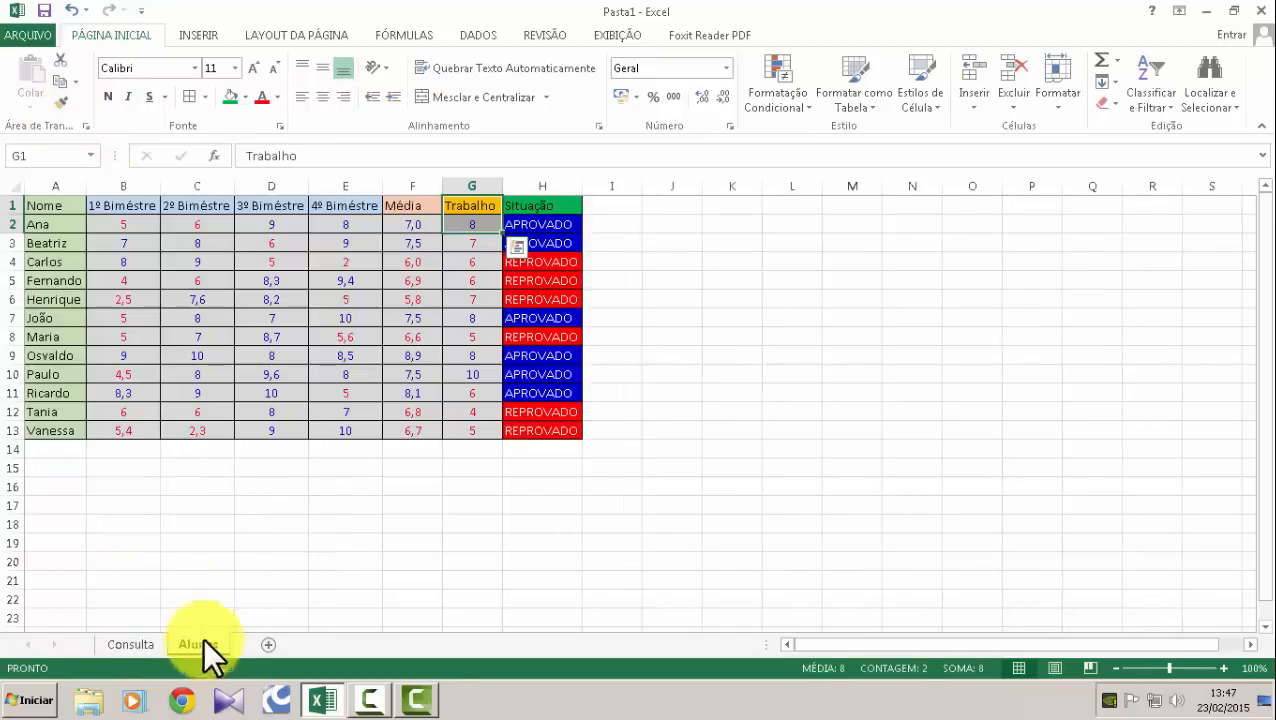
click(61, 103)
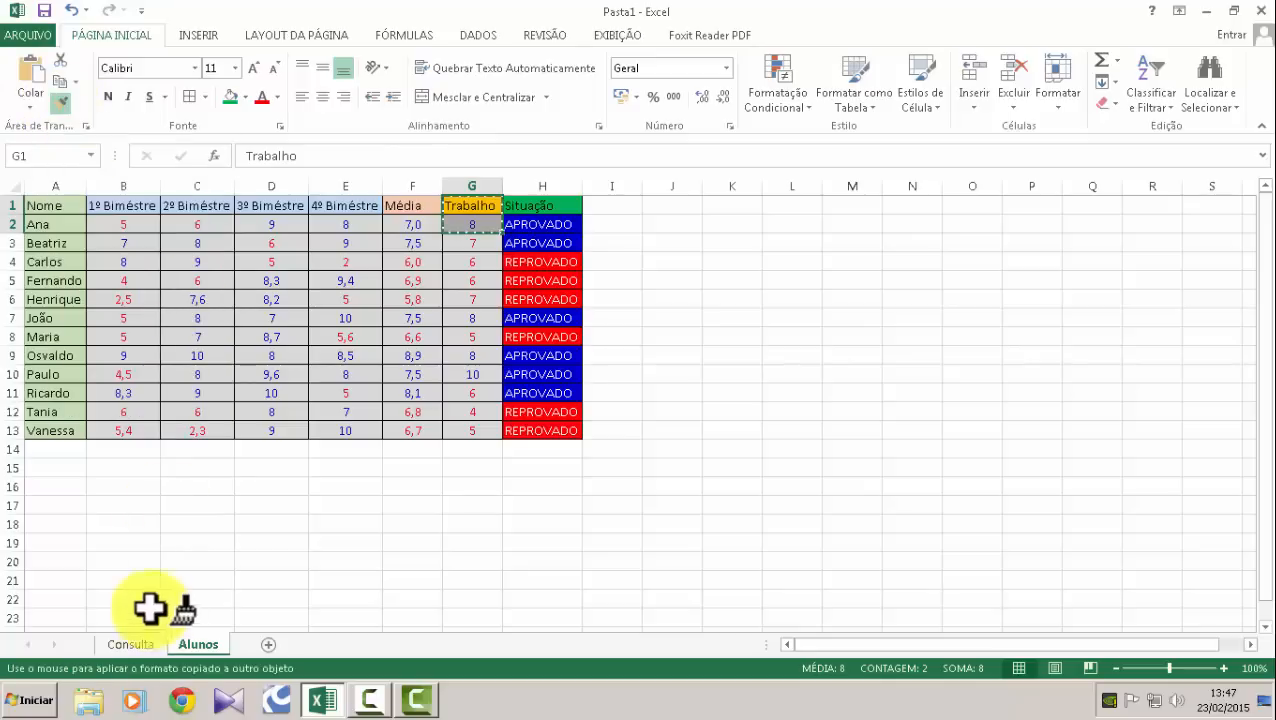
click(140, 645)
drag(179, 205, 180, 222)
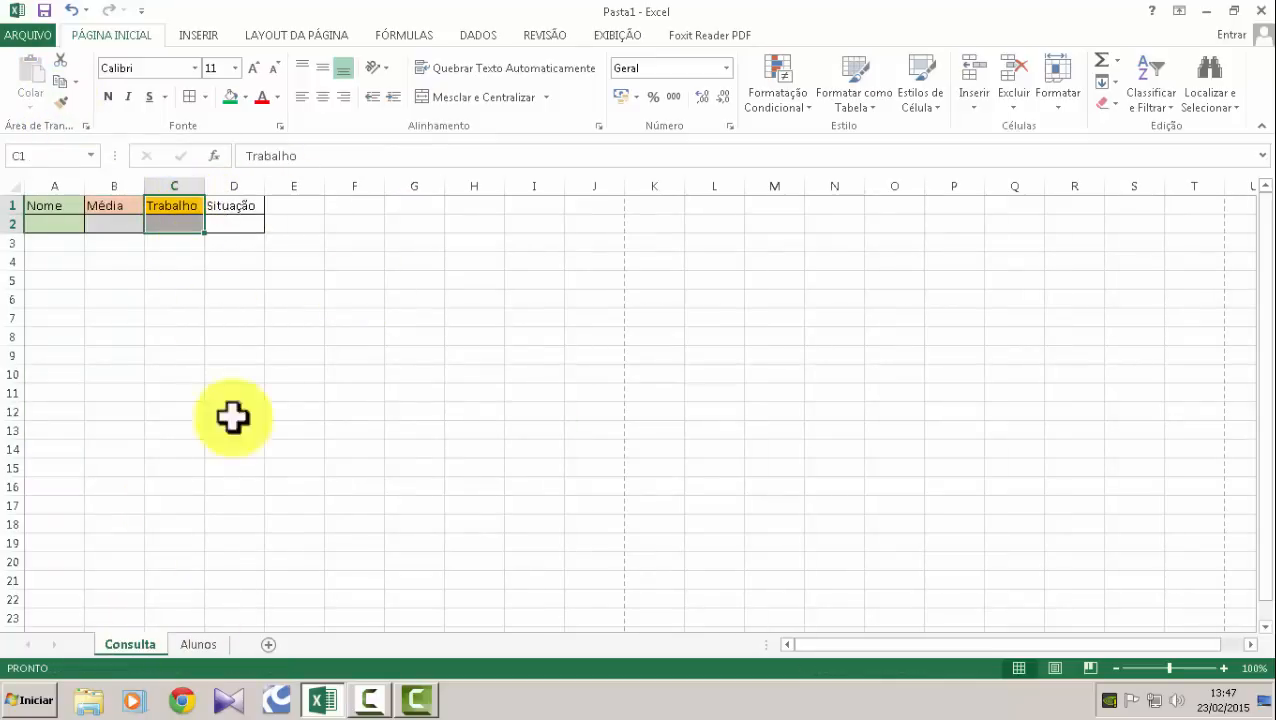
click(199, 645)
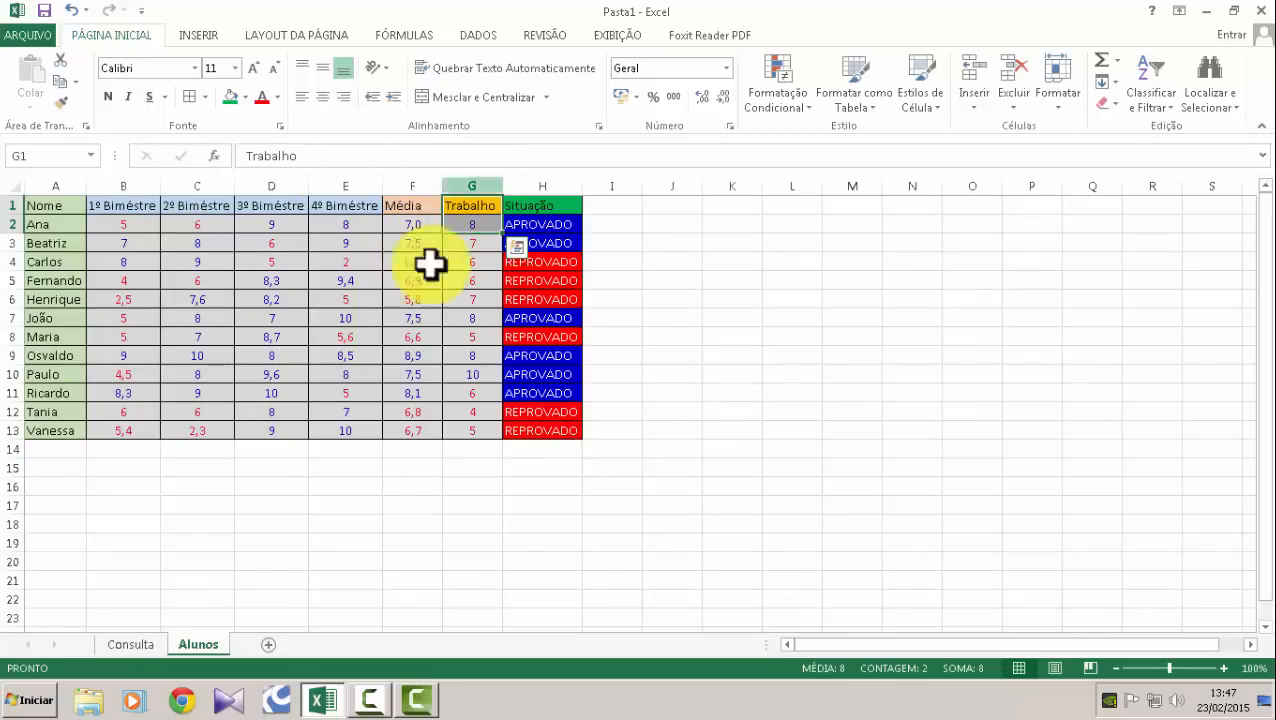
click(137, 645)
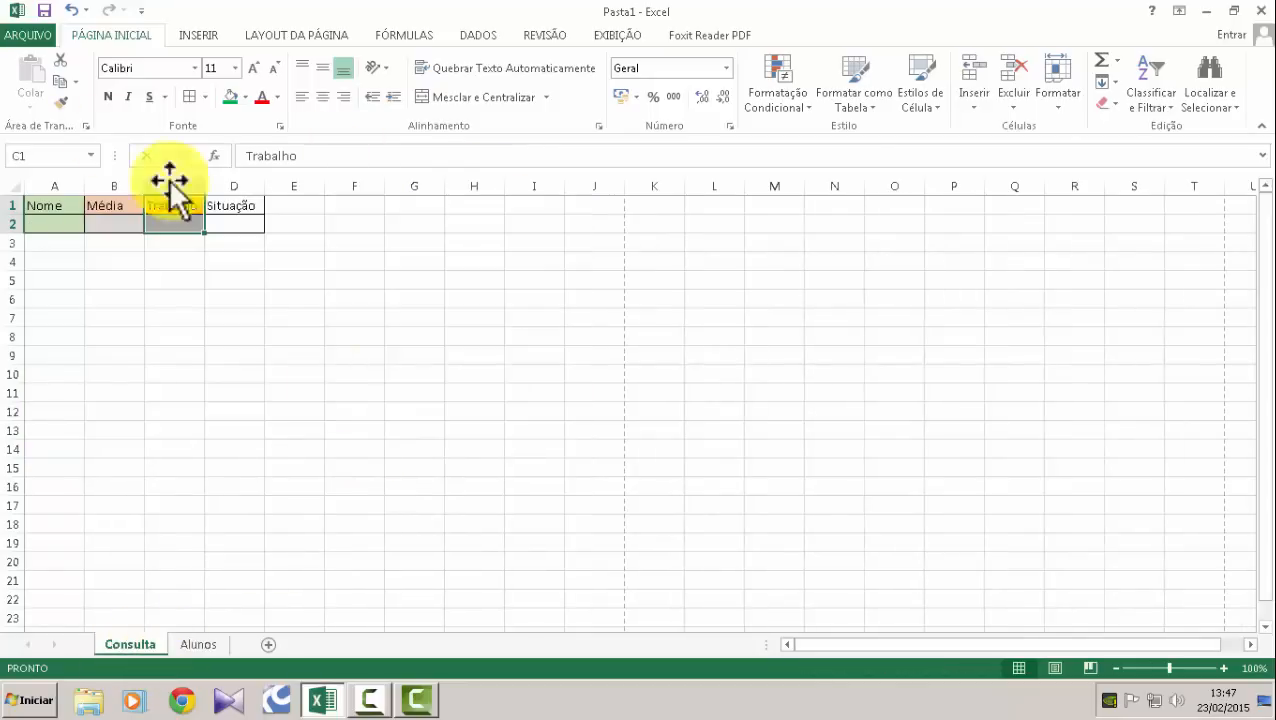
Test the conditional font colours of the Média cell B2 on the Consulta sheet by entering 6 and 7 alternately.
click(117, 224)
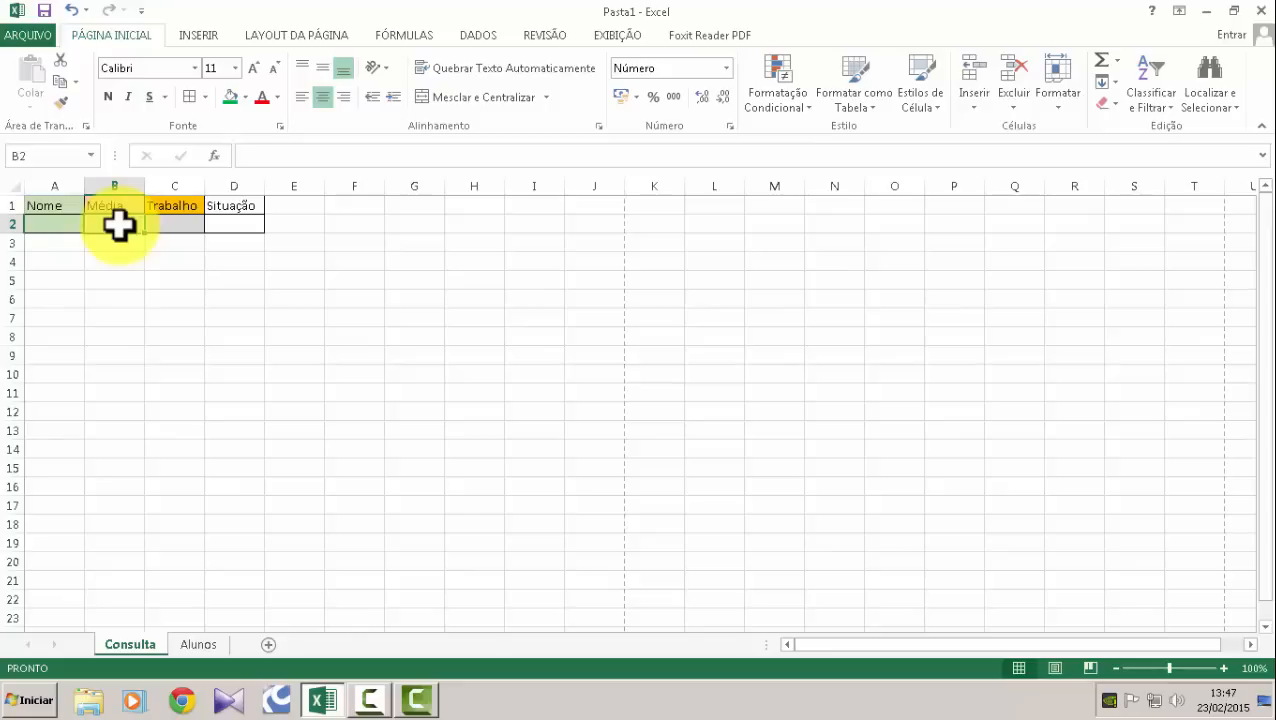
text(6)
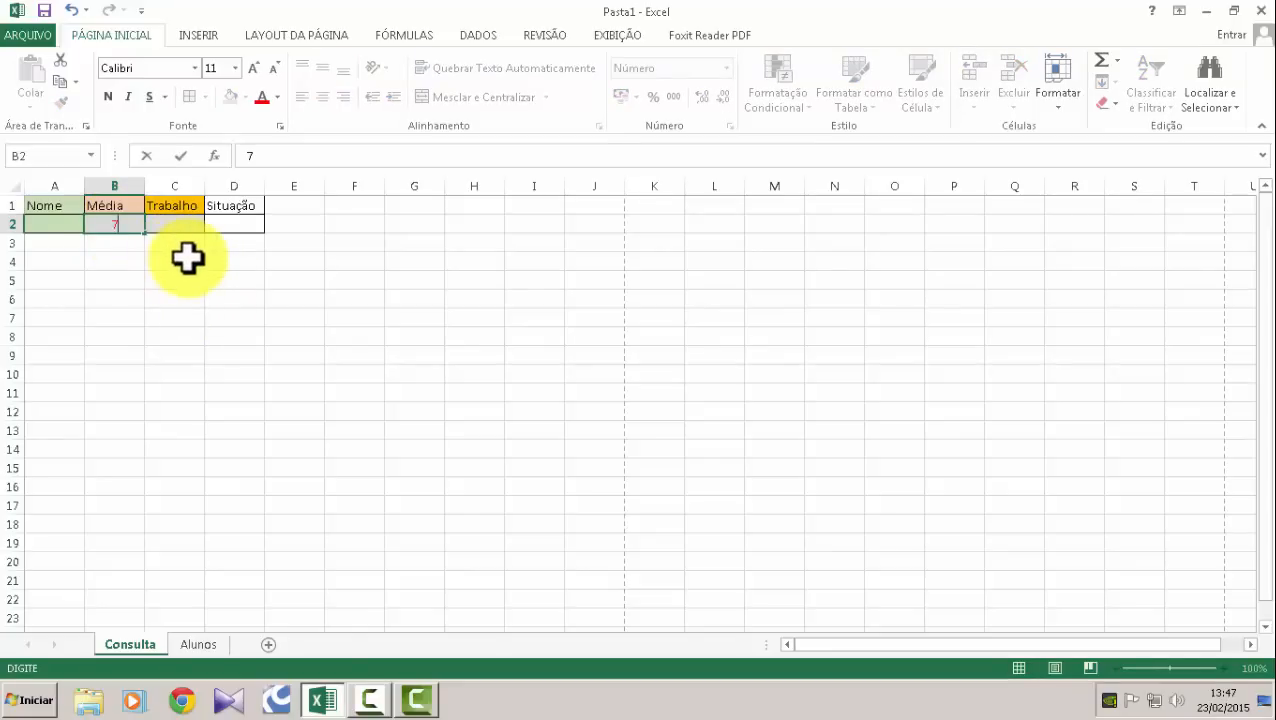
key(Return)
key(Up)
text(6)
key(Return)
key(Up)
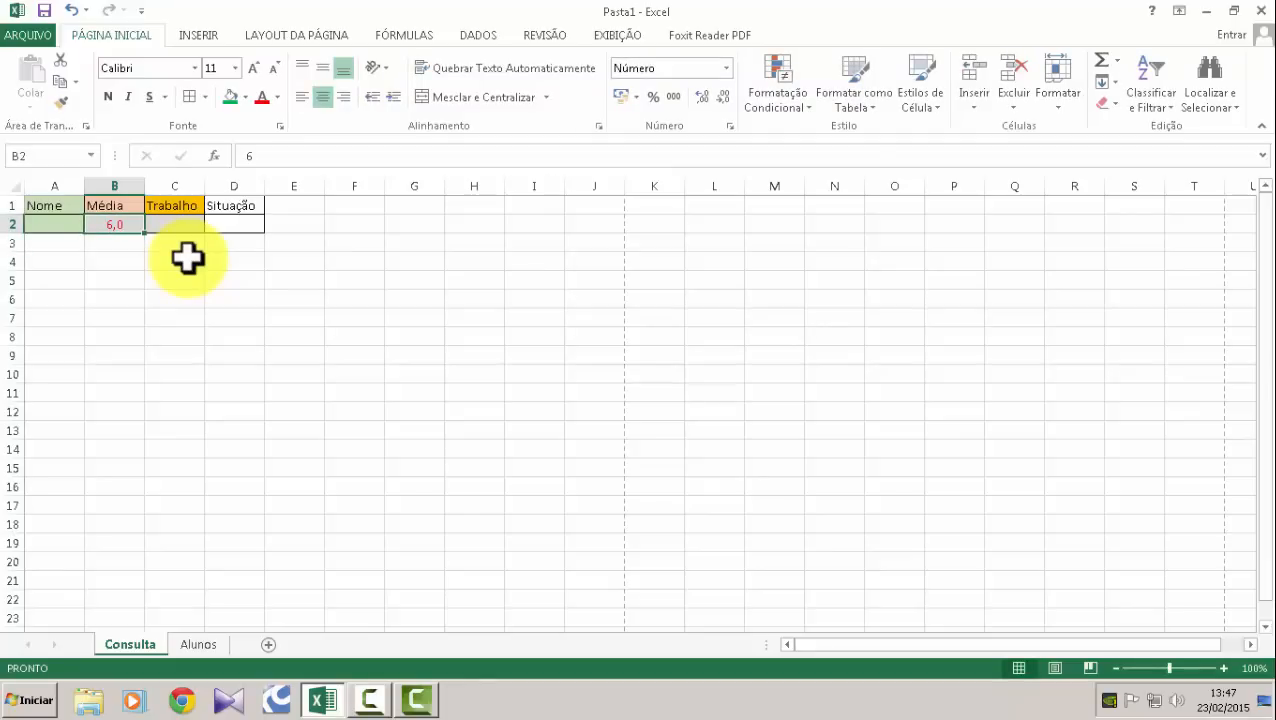
text(7)
key(Return)
key(Up)
text(6)
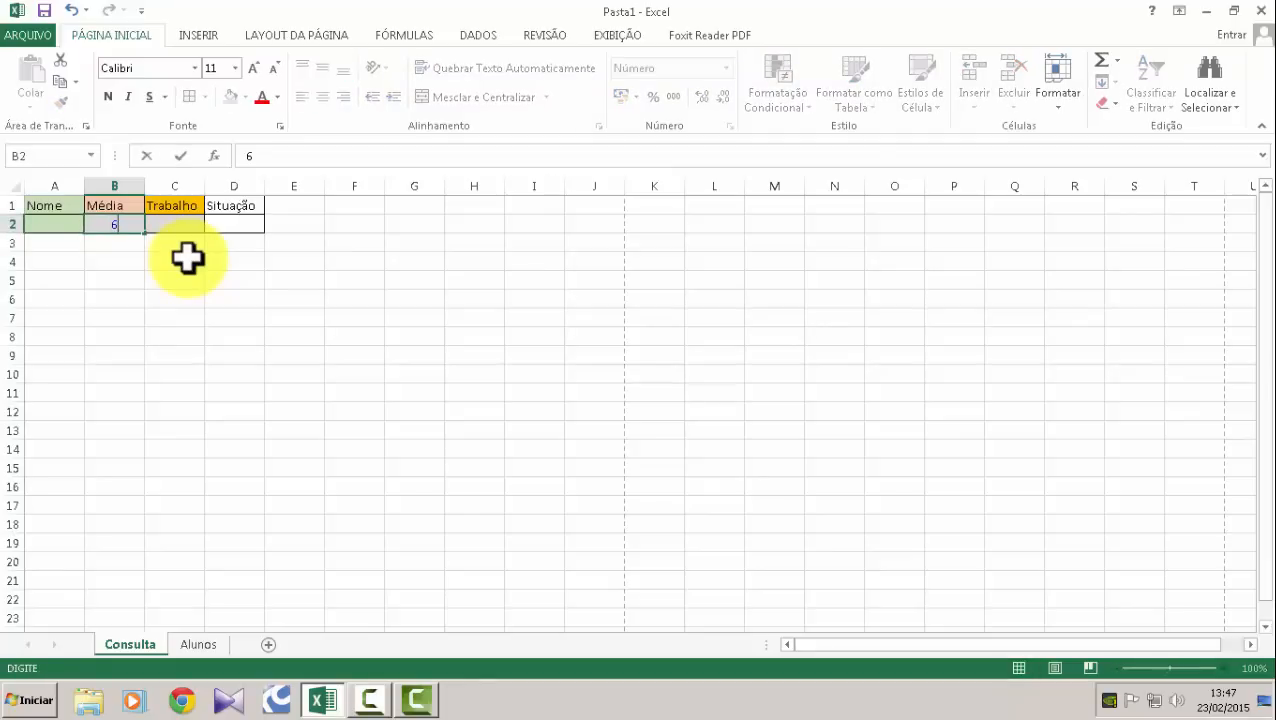
key(Return)
key(Up)
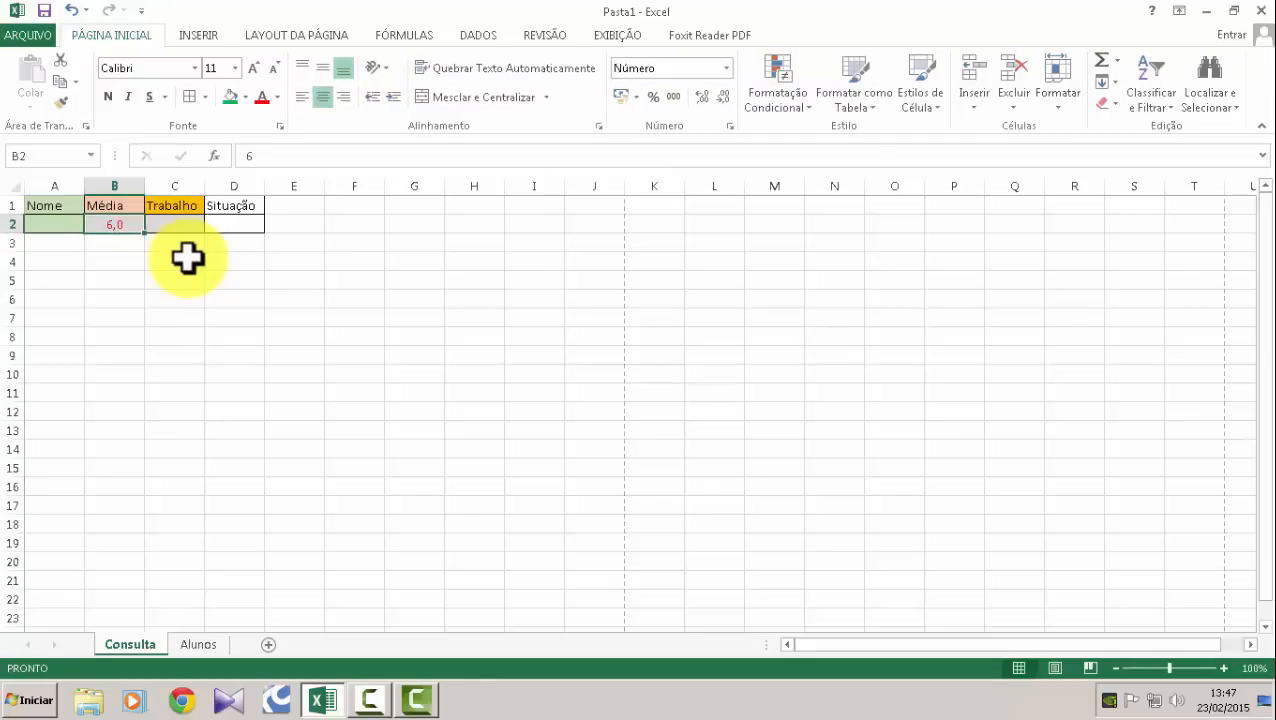
text(7)
key(Return)
key(Up)
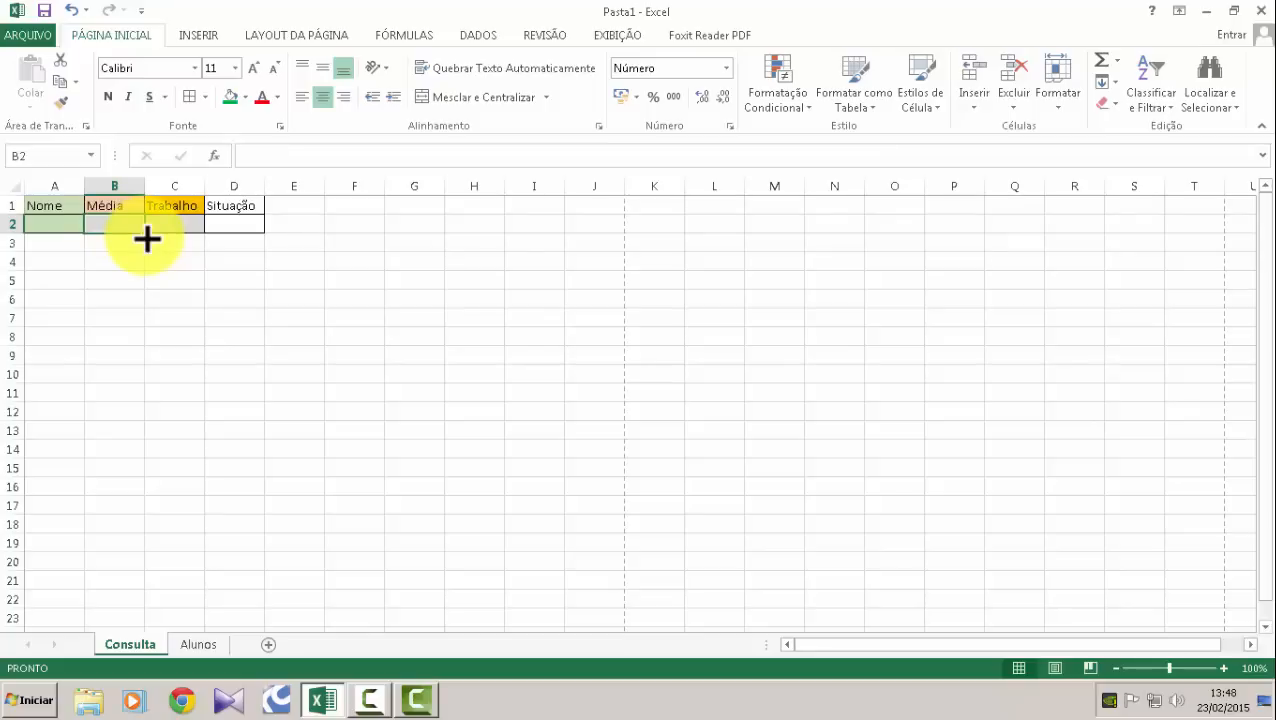
Copy the formatting of the Situação cells H1:H2 on the Alunos sheet to D1:D2 on the Consulta sheet.
click(236, 208)
click(200, 646)
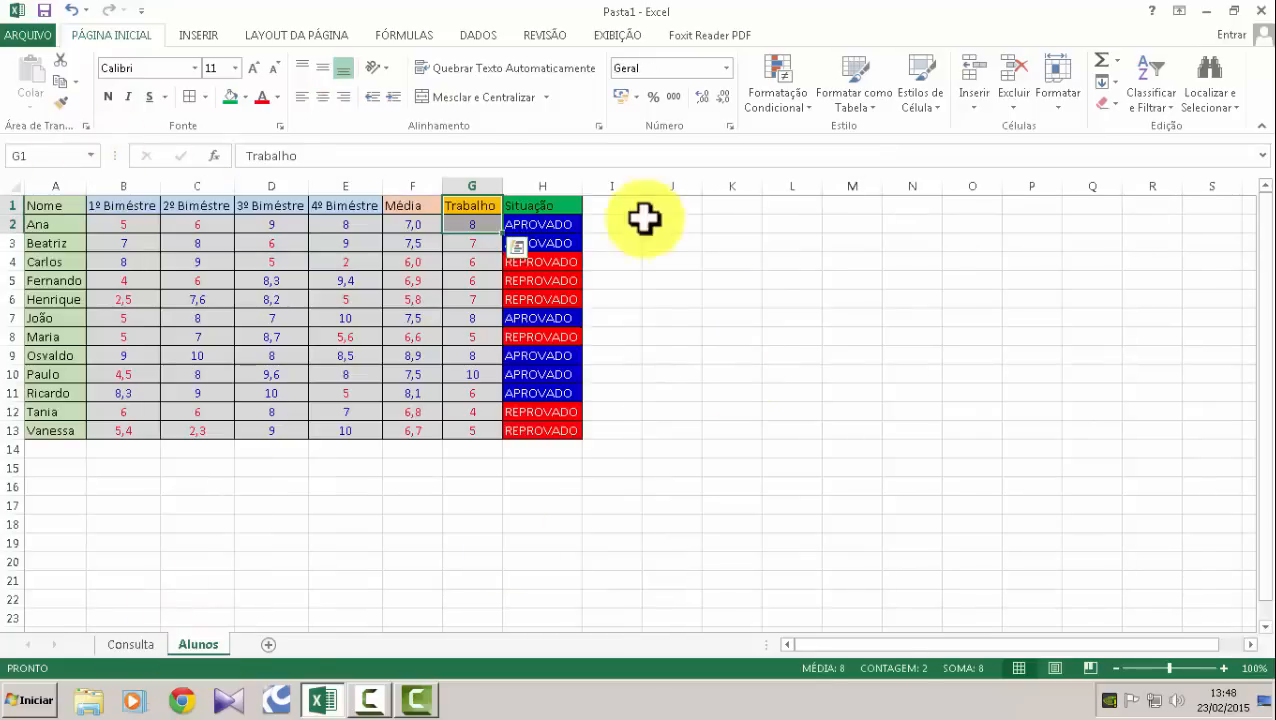
click(550, 206)
drag(553, 216, 553, 228)
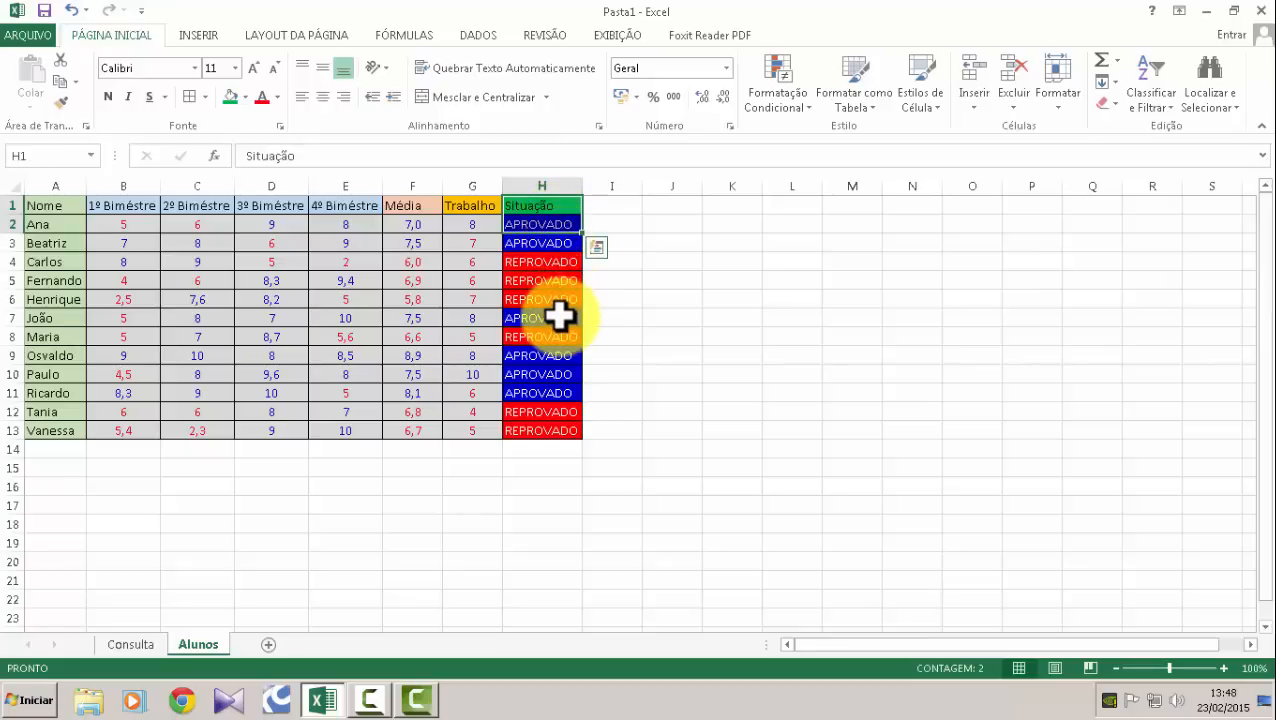
click(58, 107)
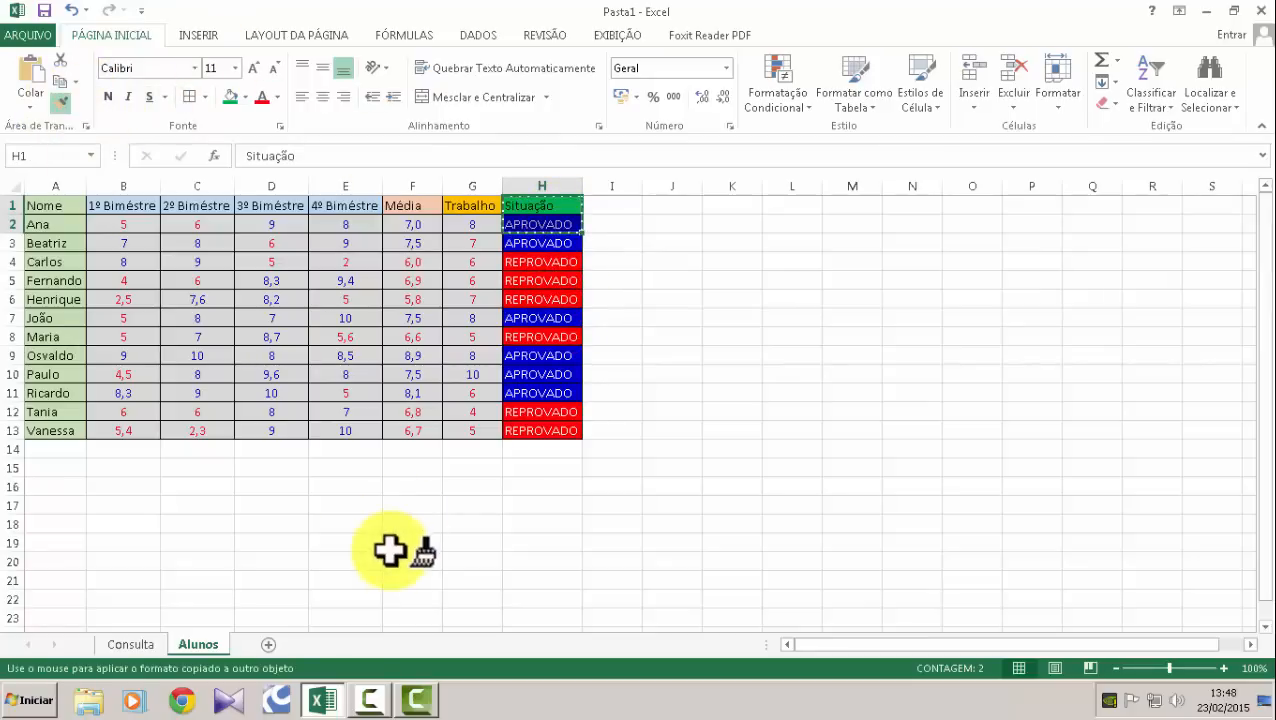
click(158, 645)
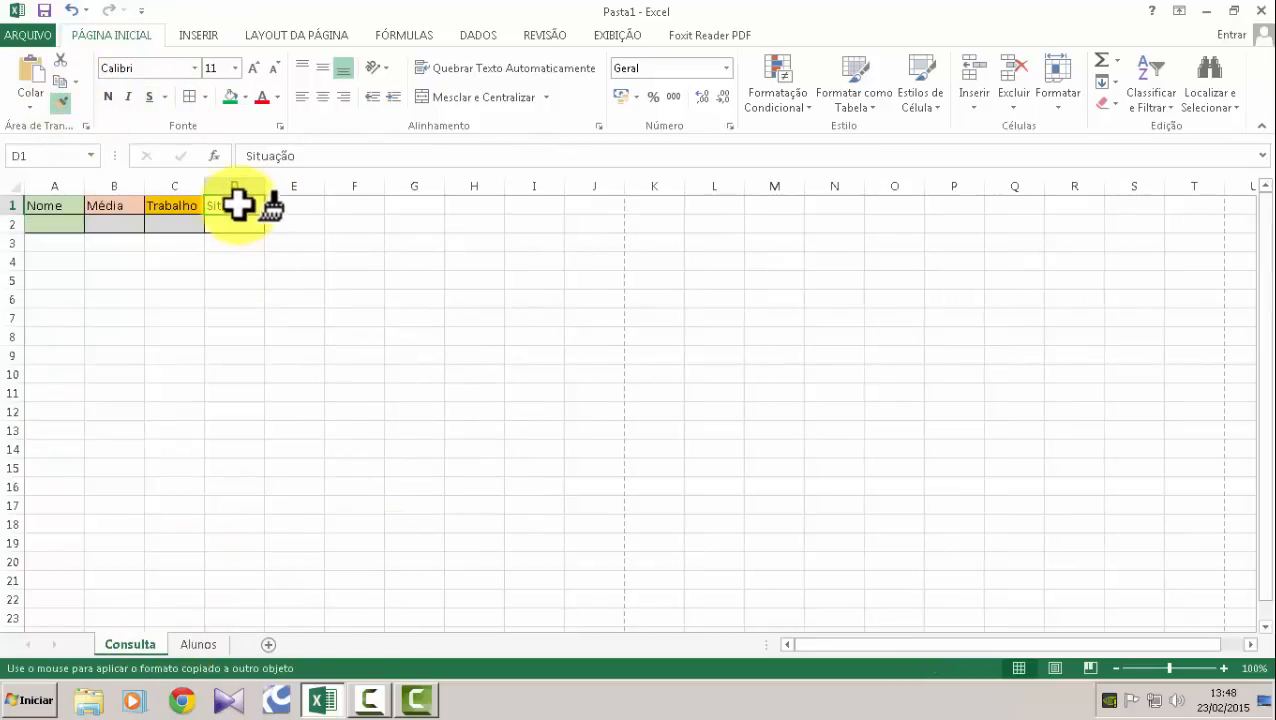
drag(239, 205, 236, 224)
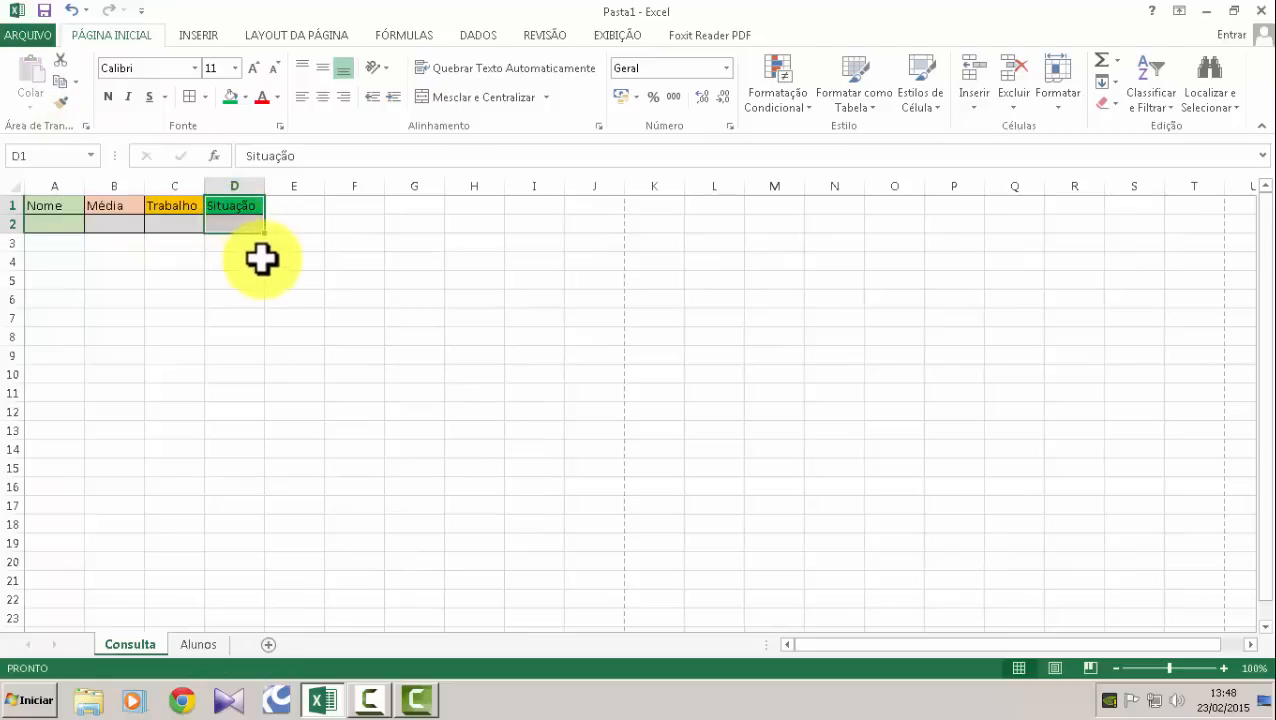
click(336, 273)
Review the conditional formatting rules applied to the Situação cell D2 on the Consulta sheet.
click(234, 229)
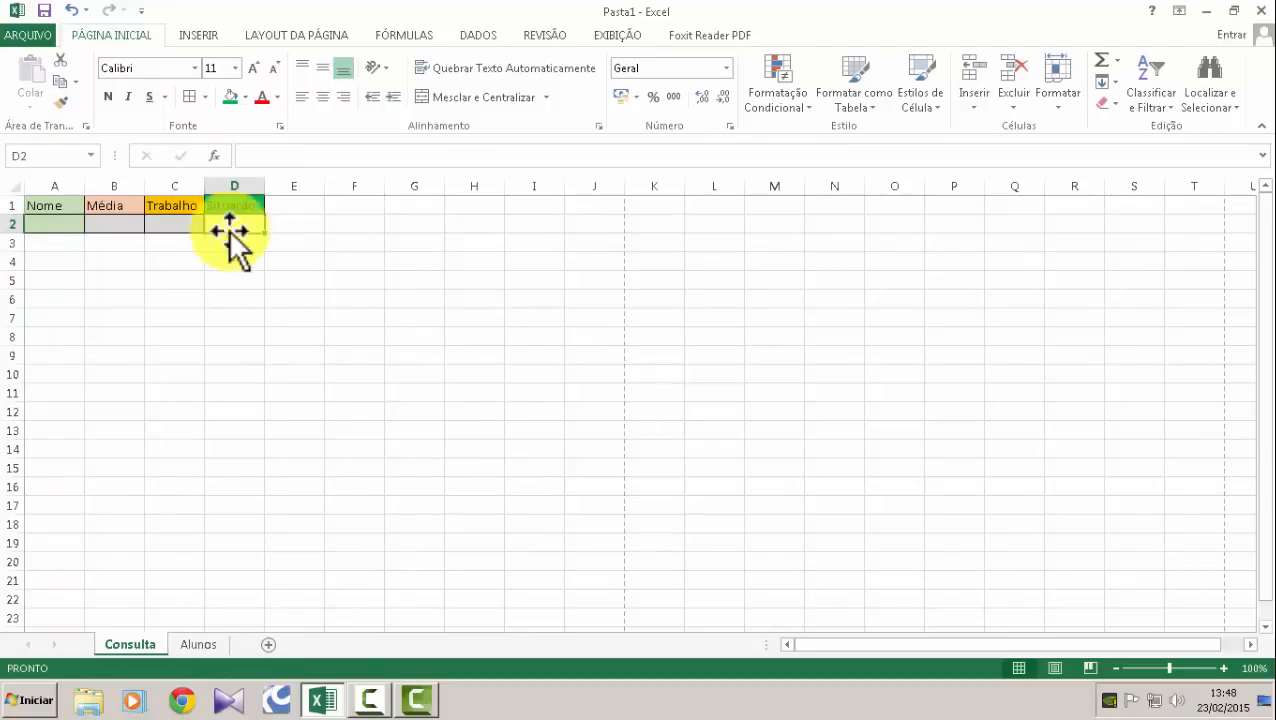
click(768, 82)
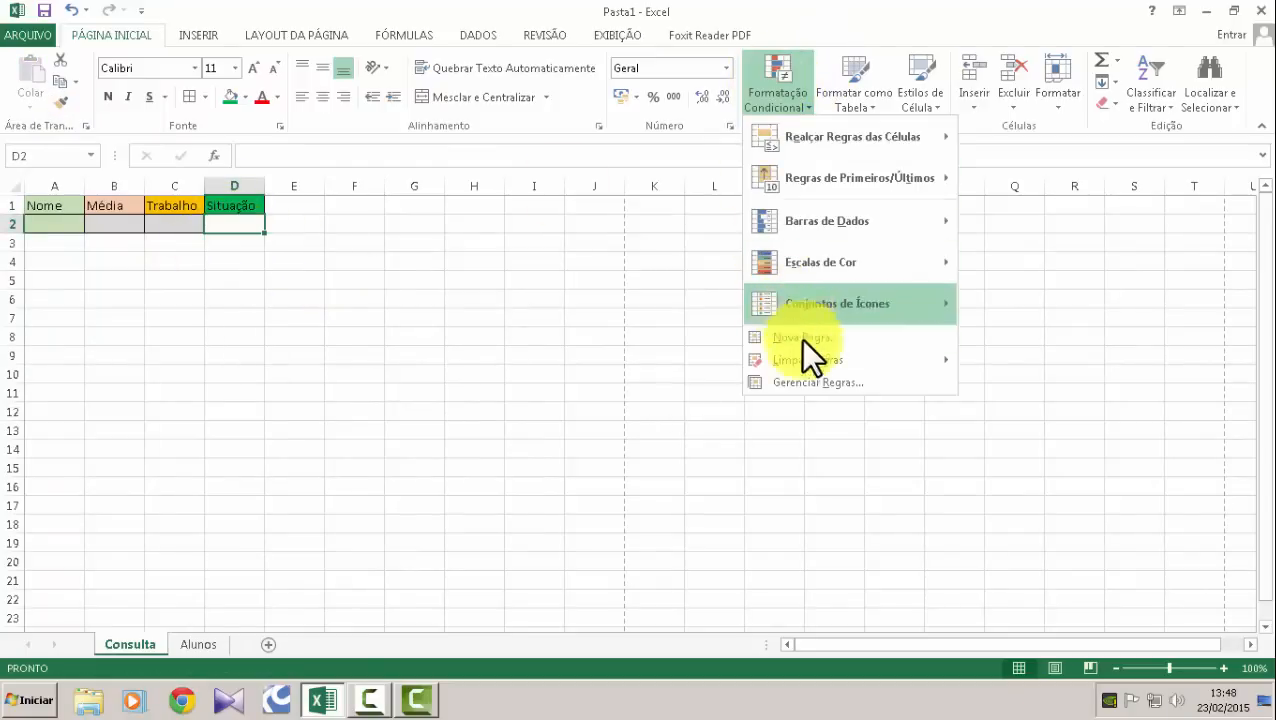
click(812, 383)
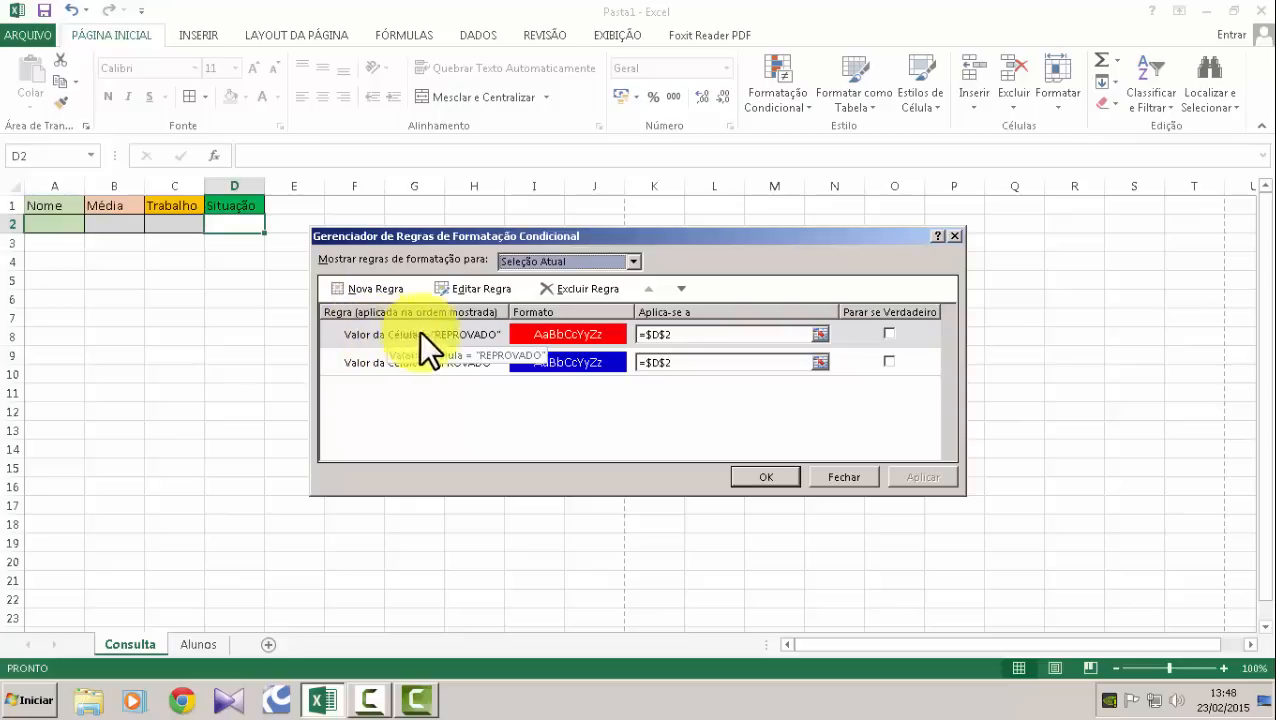
click(855, 476)
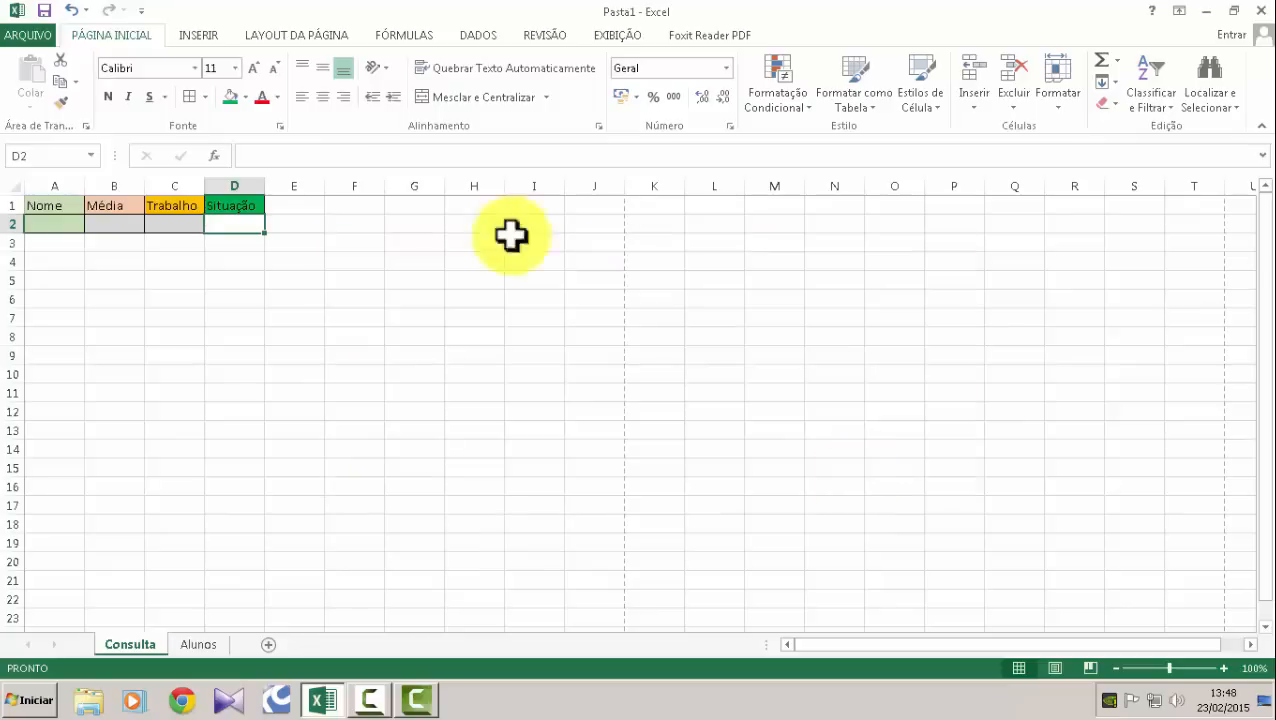
click(312, 249)
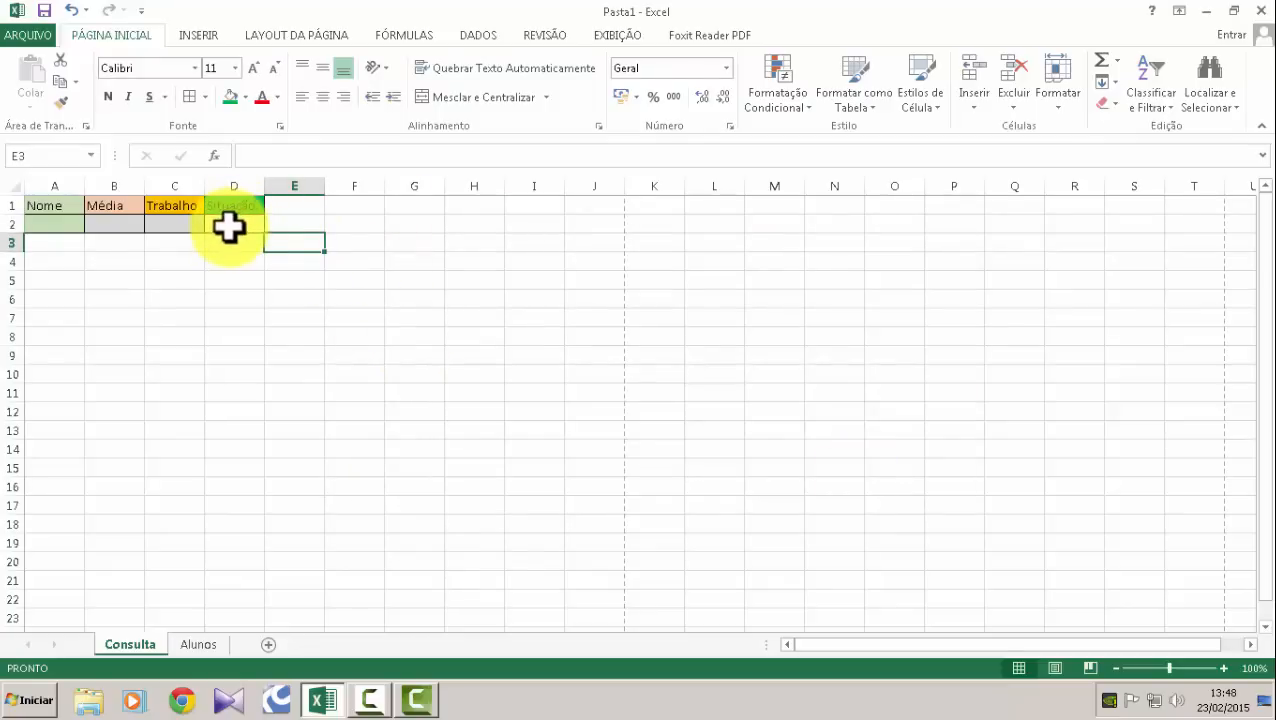
click(227, 228)
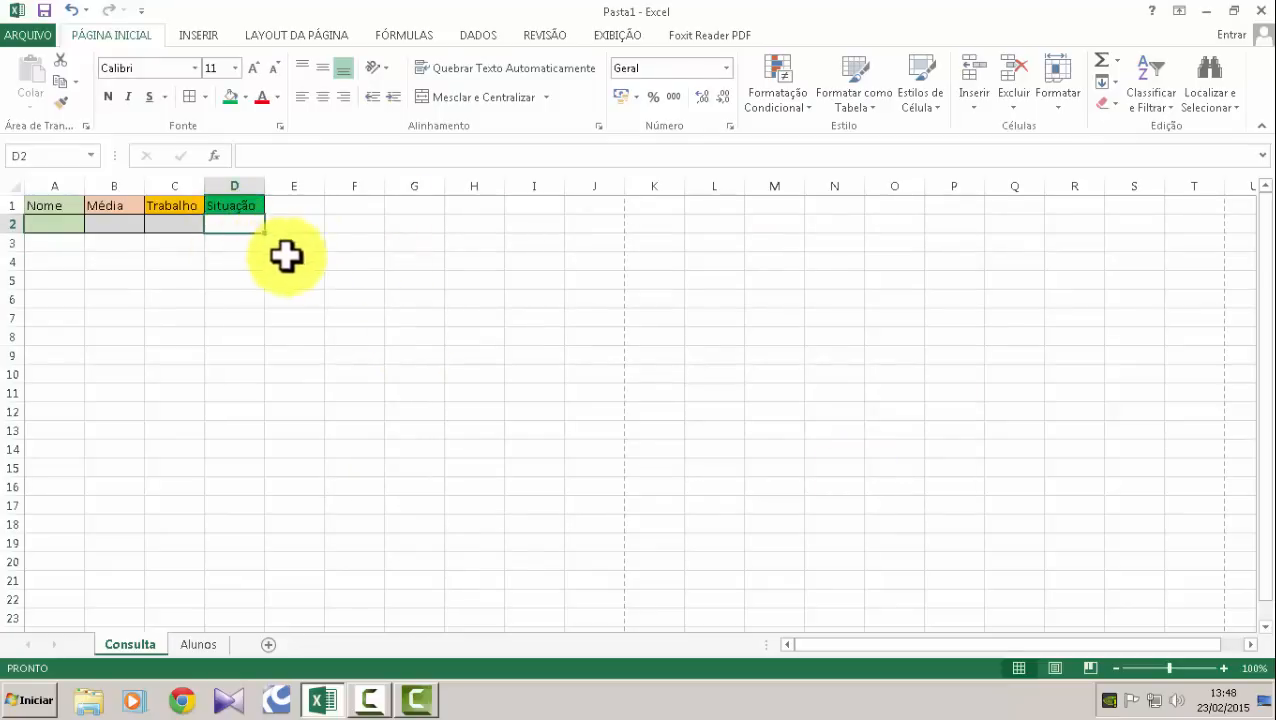
click(96, 223)
click(57, 224)
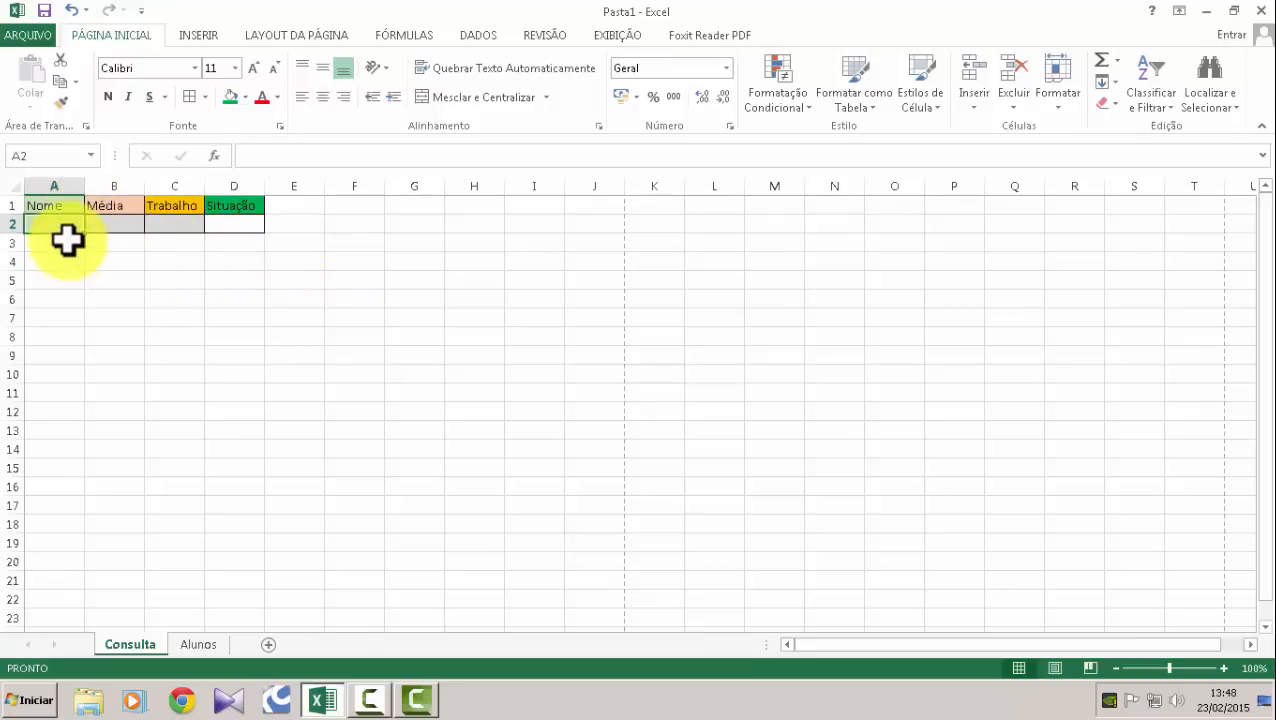
click(110, 222)
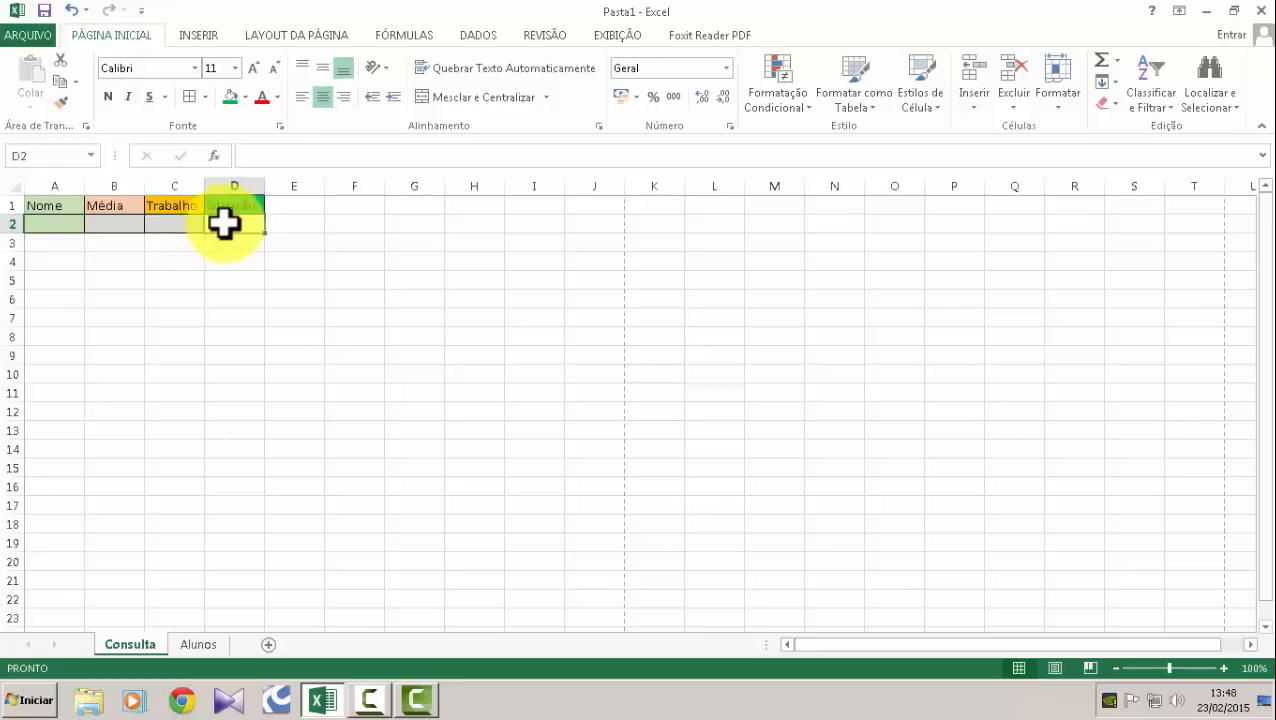
Set data validation for the Nome cell A2 on the Consulta sheet to Lista with the source =Alunos!$A$2:$A$13.
click(57, 226)
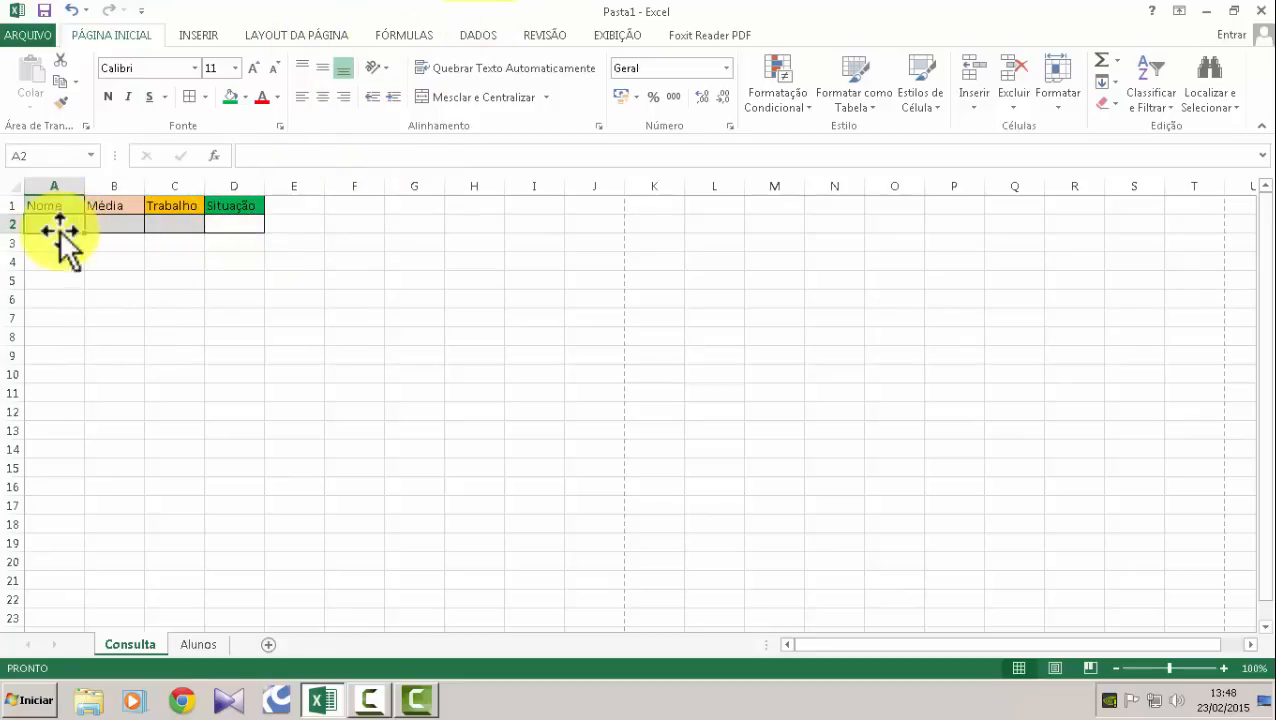
click(478, 35)
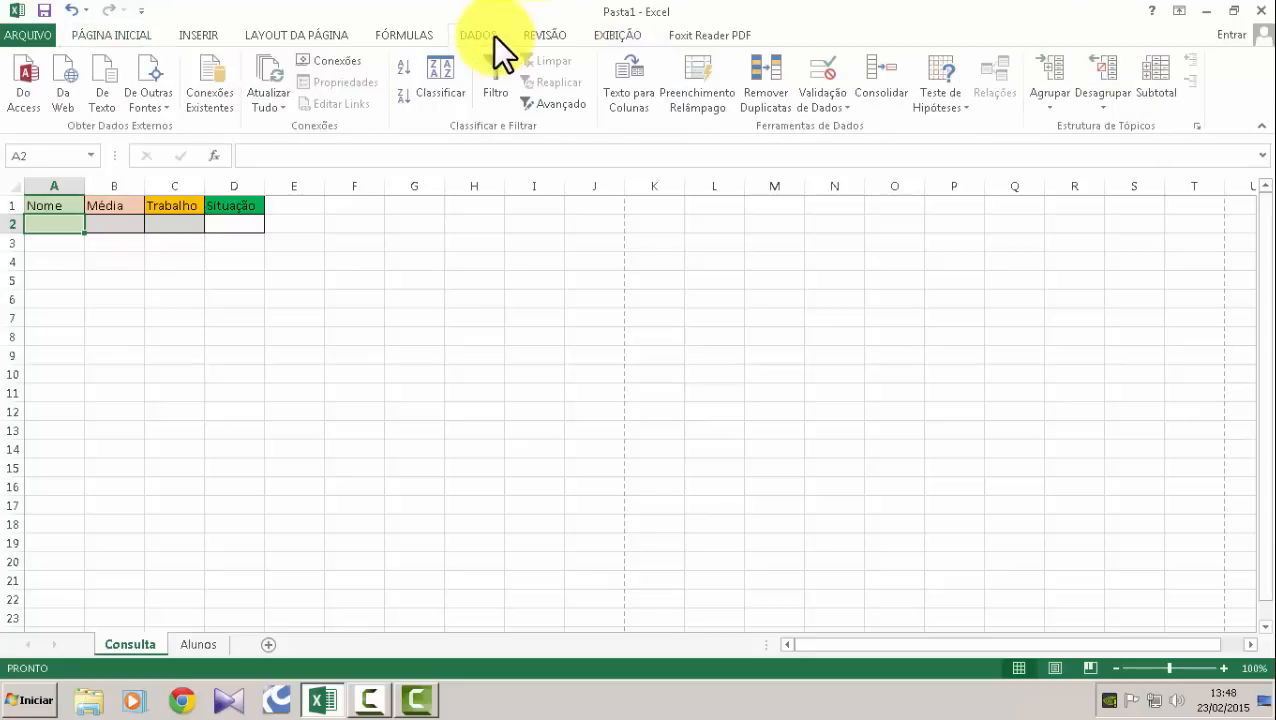
click(832, 99)
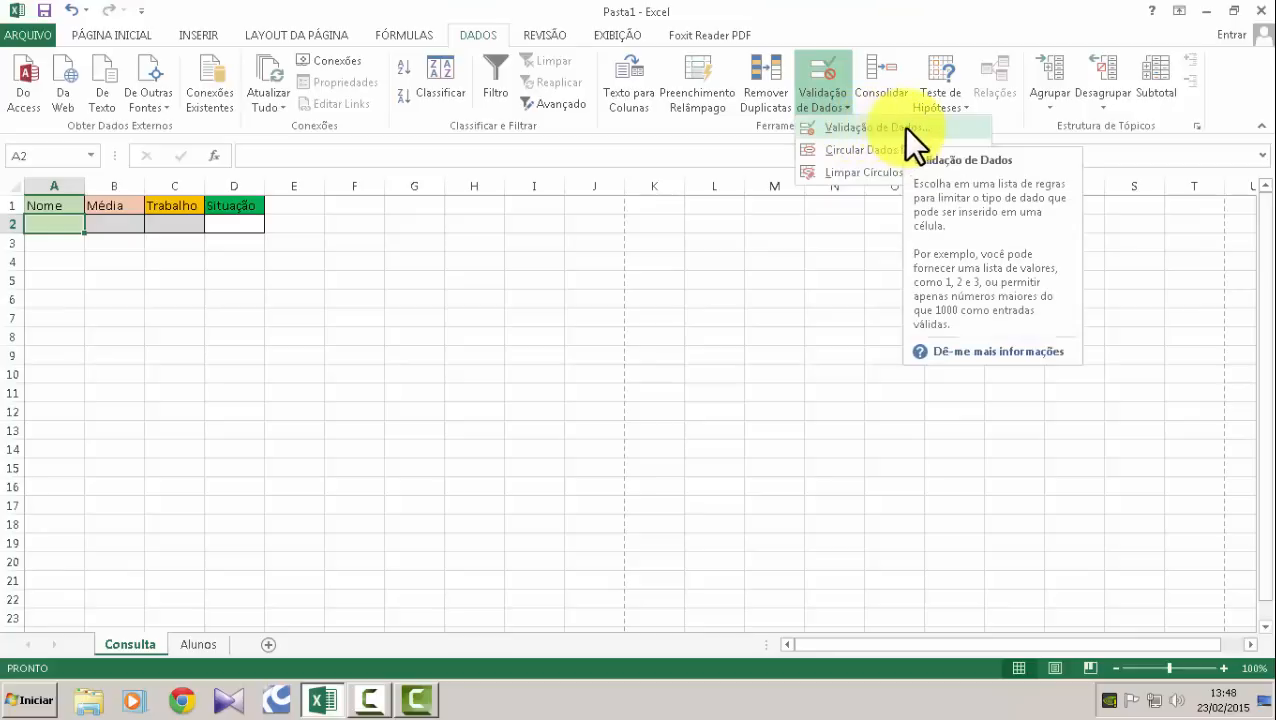
click(866, 130)
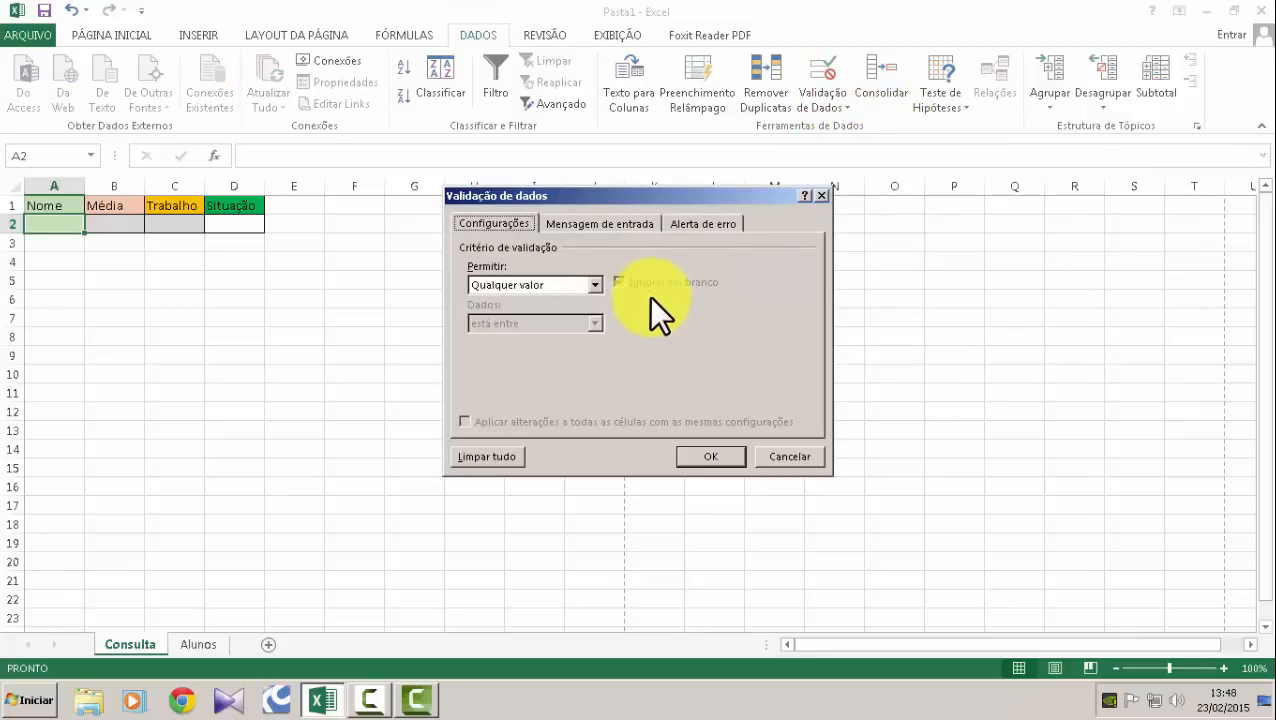
click(594, 290)
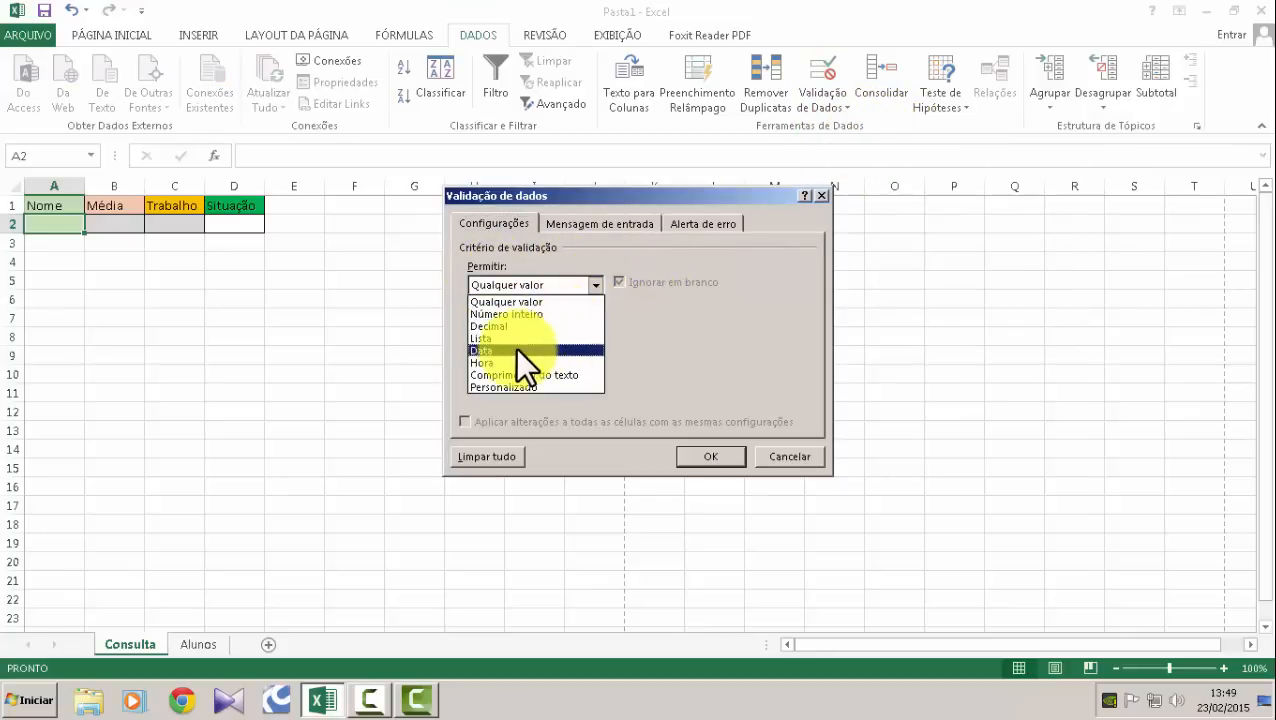
click(493, 338)
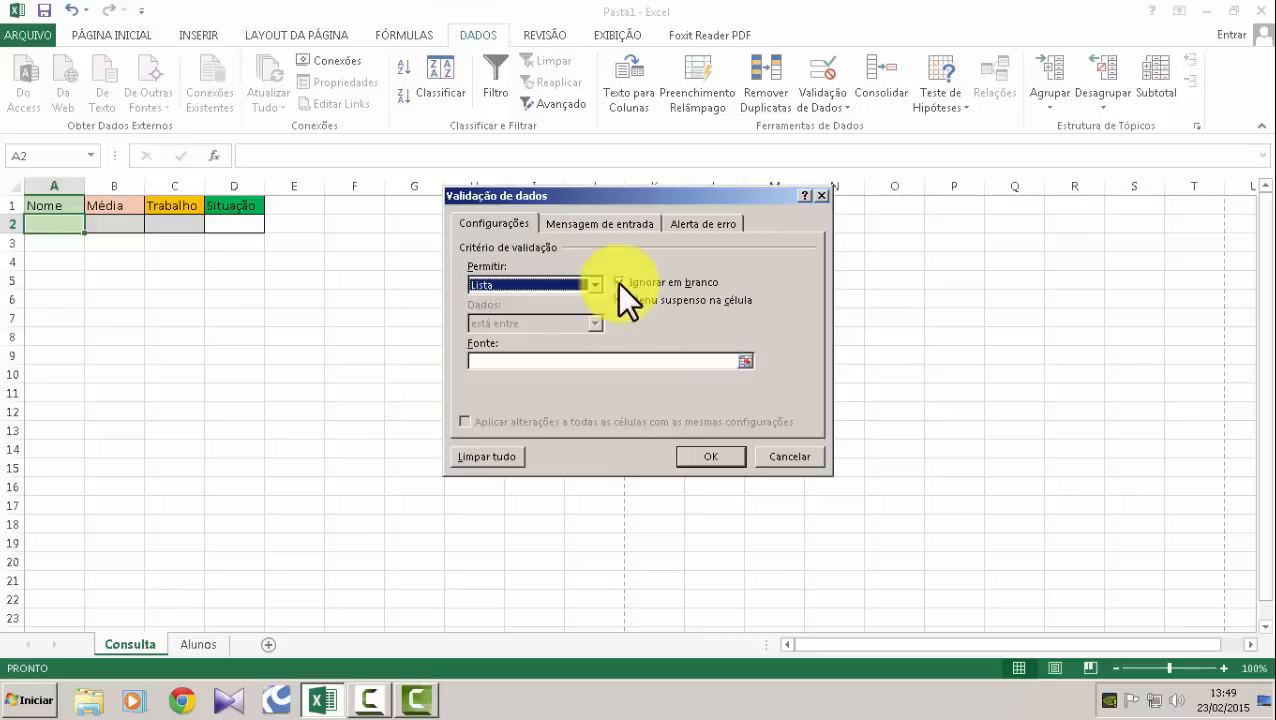
click(745, 360)
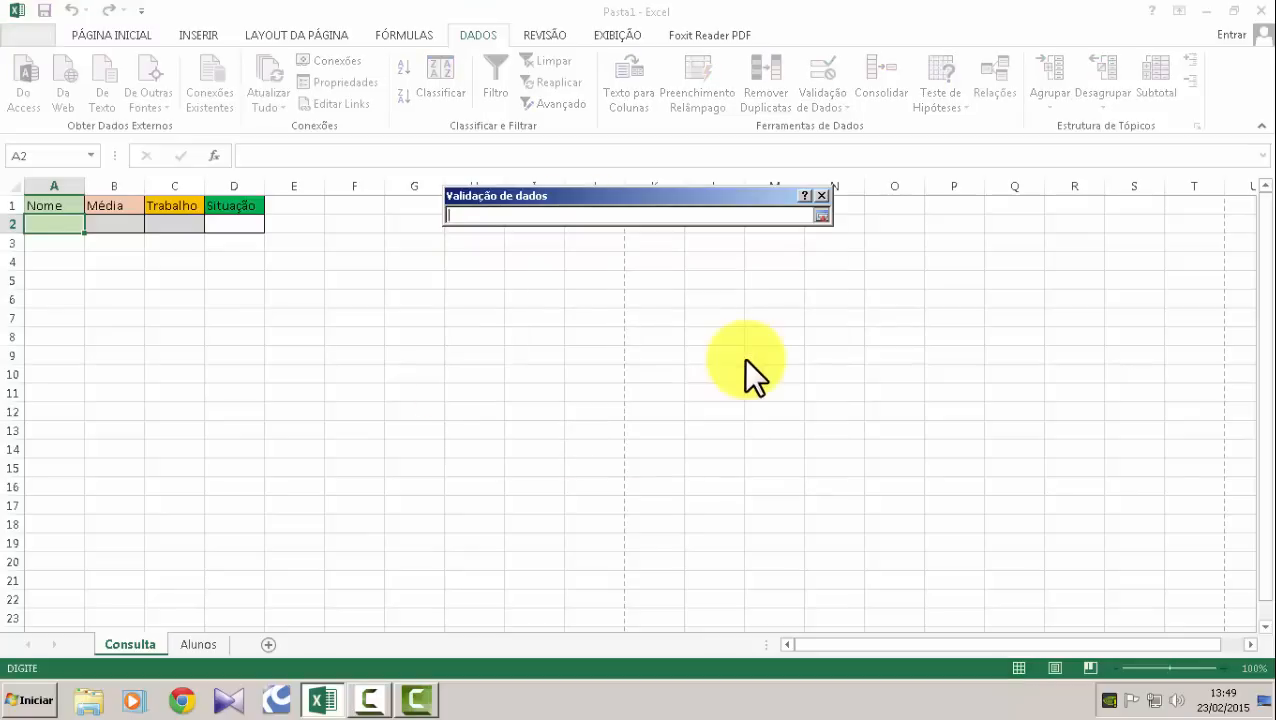
click(202, 645)
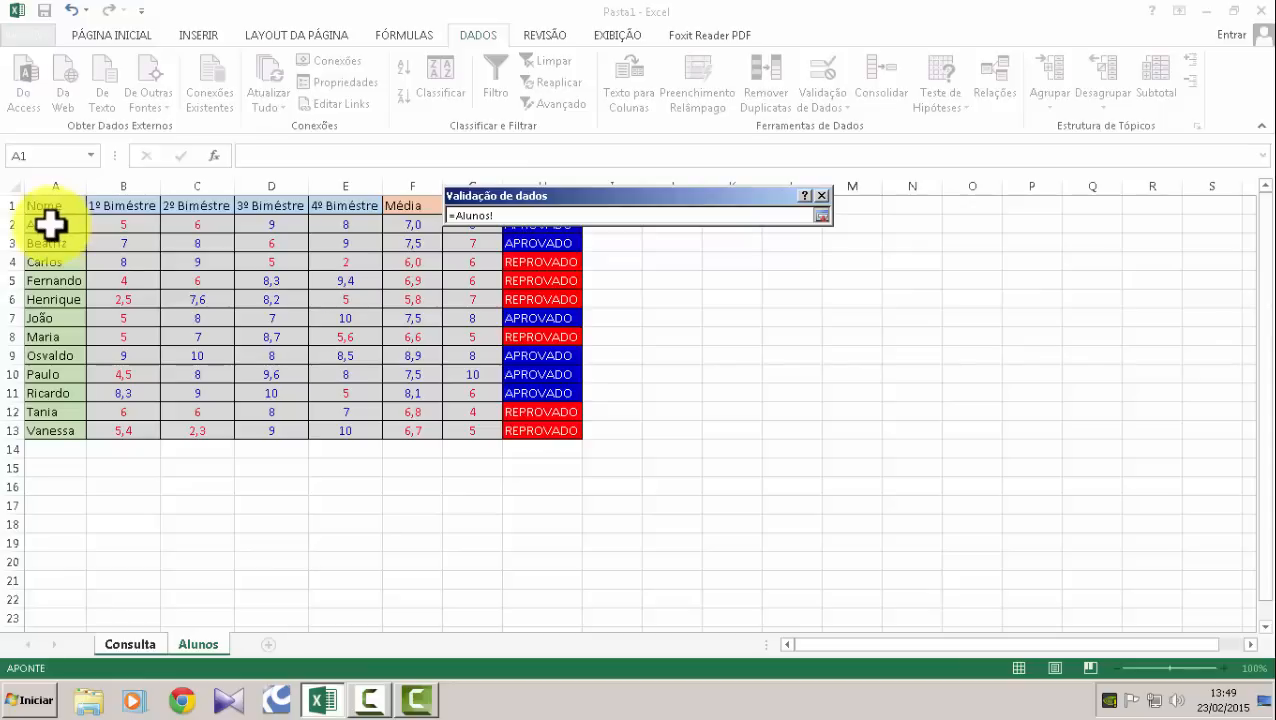
drag(52, 224, 43, 430)
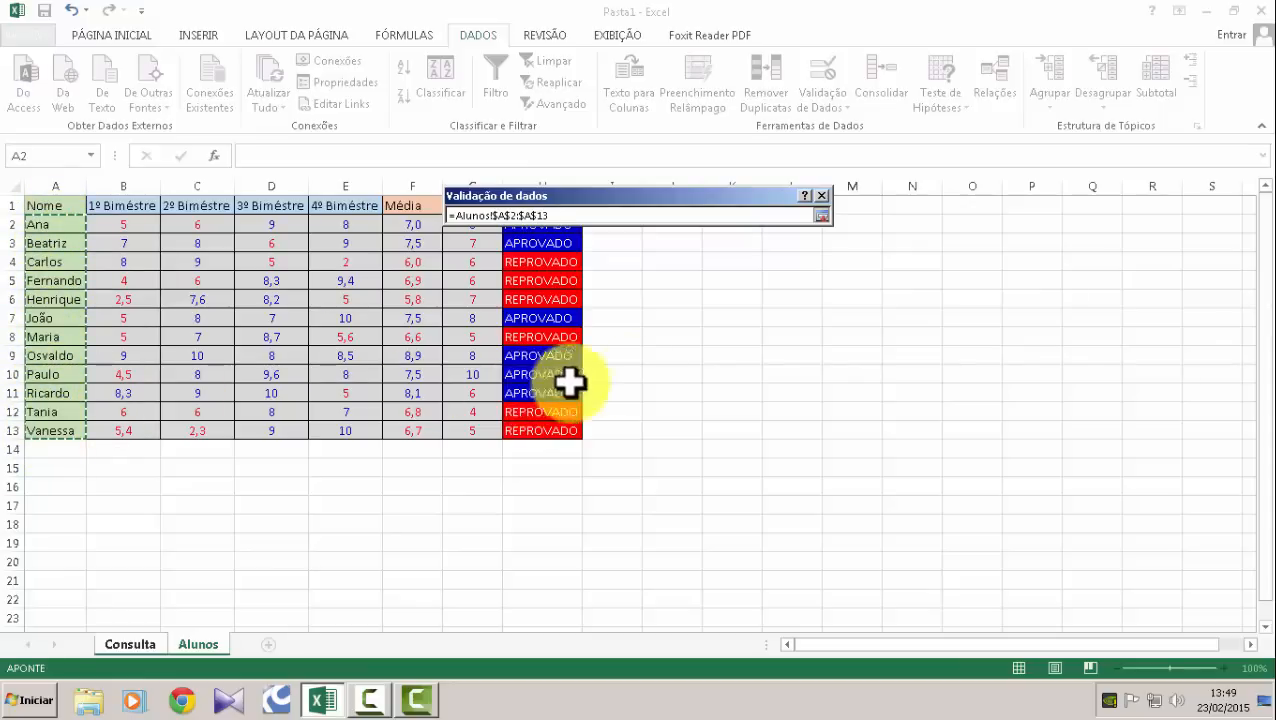
click(818, 217)
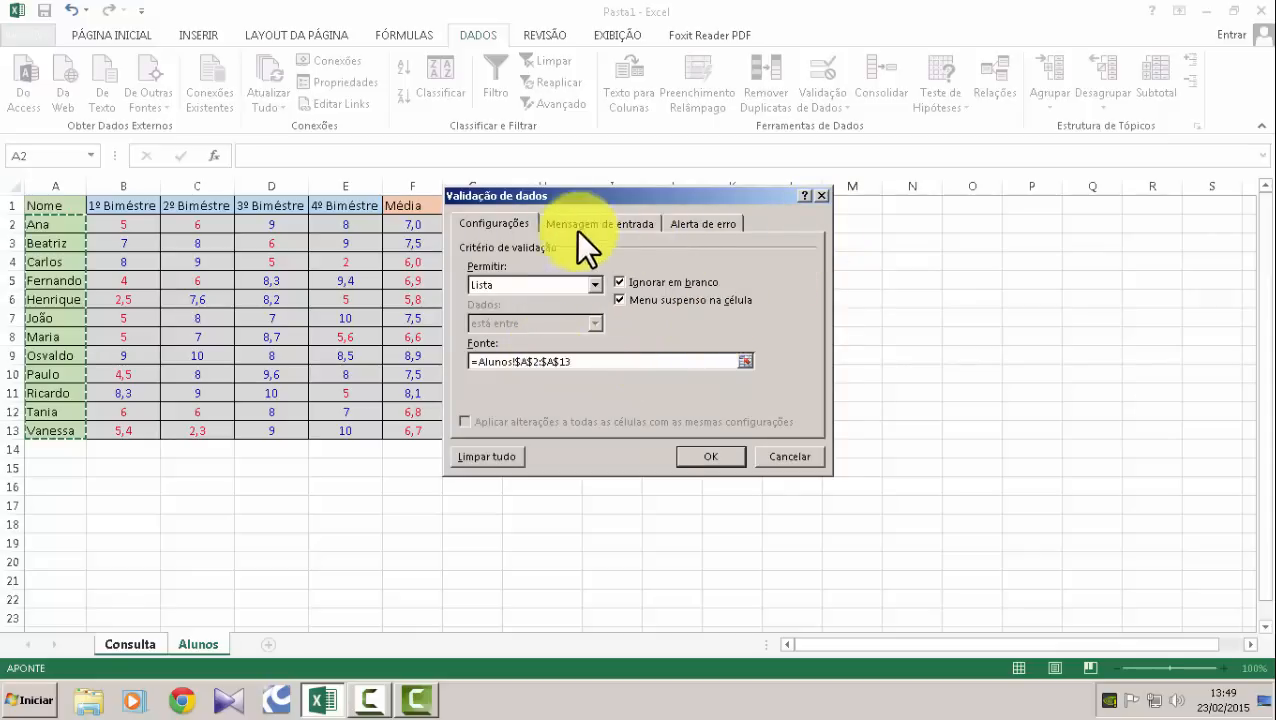
Give the validation an error alert titled "Incorreto" with the message "Aluno inexistente!" and apply the validation to A2.
click(712, 223)
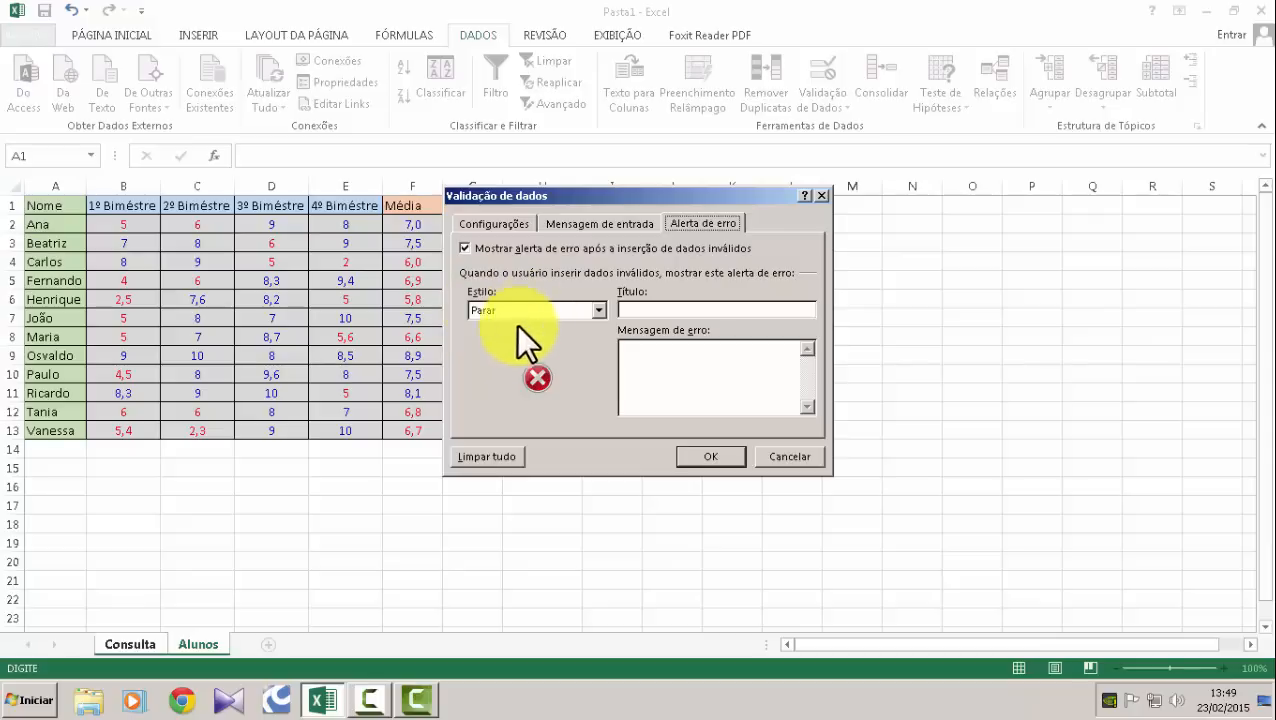
click(655, 311)
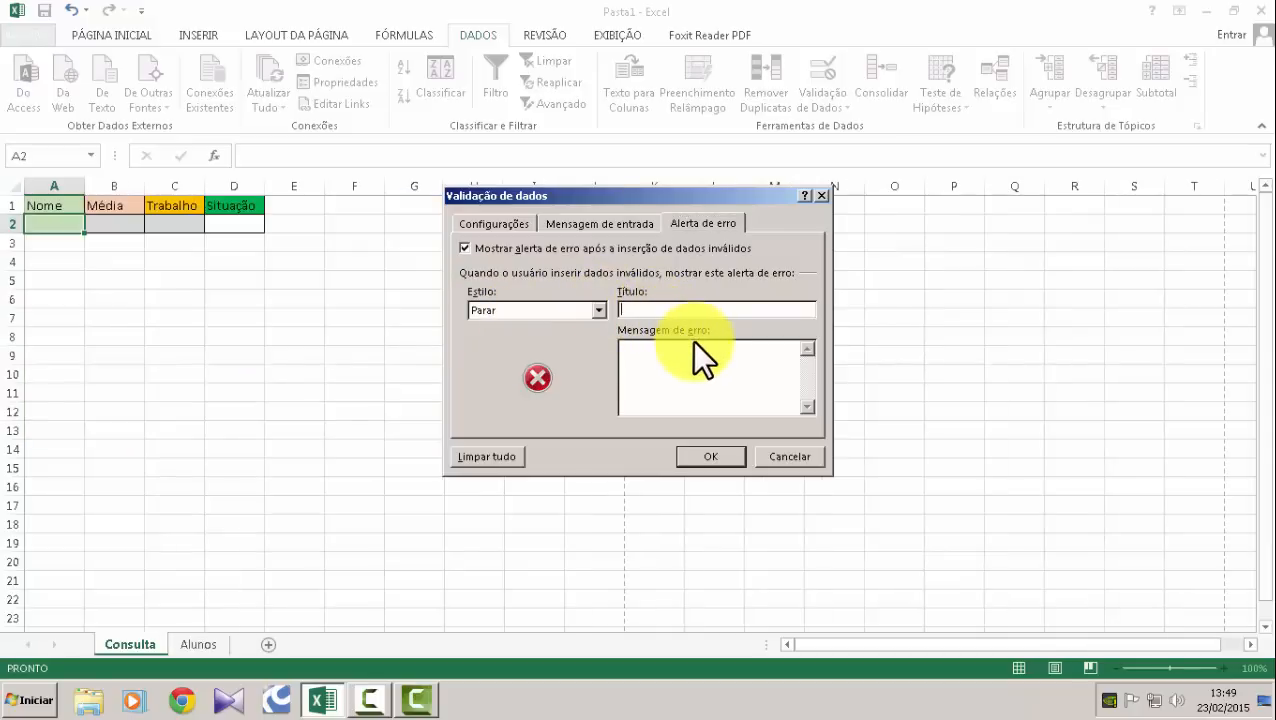
text(Incorreto)
click(698, 352)
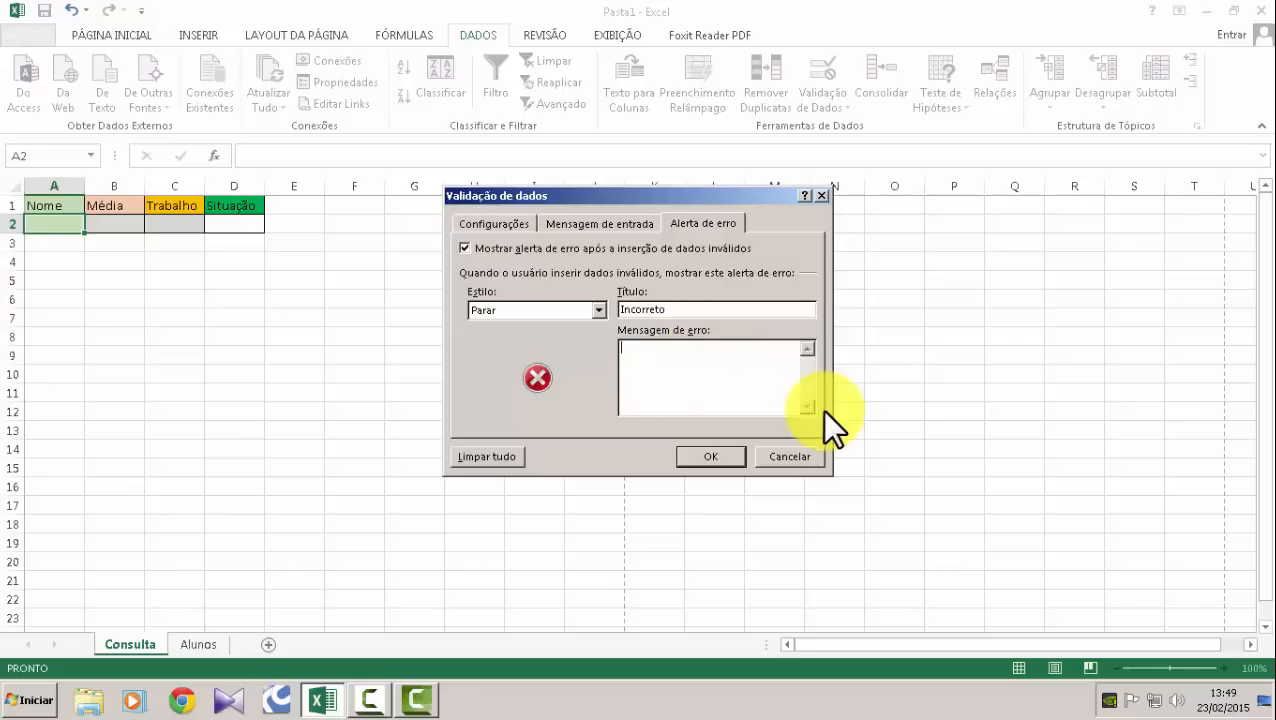
text(Aluno inexistente!)
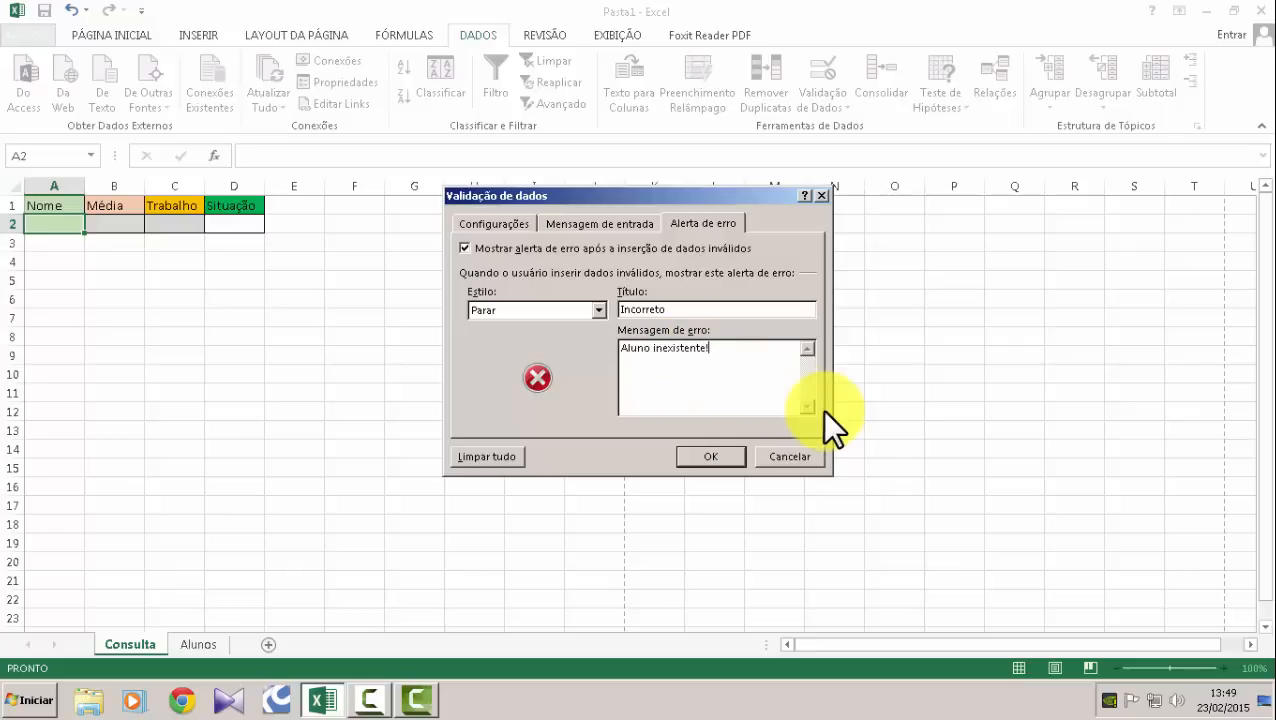
click(712, 456)
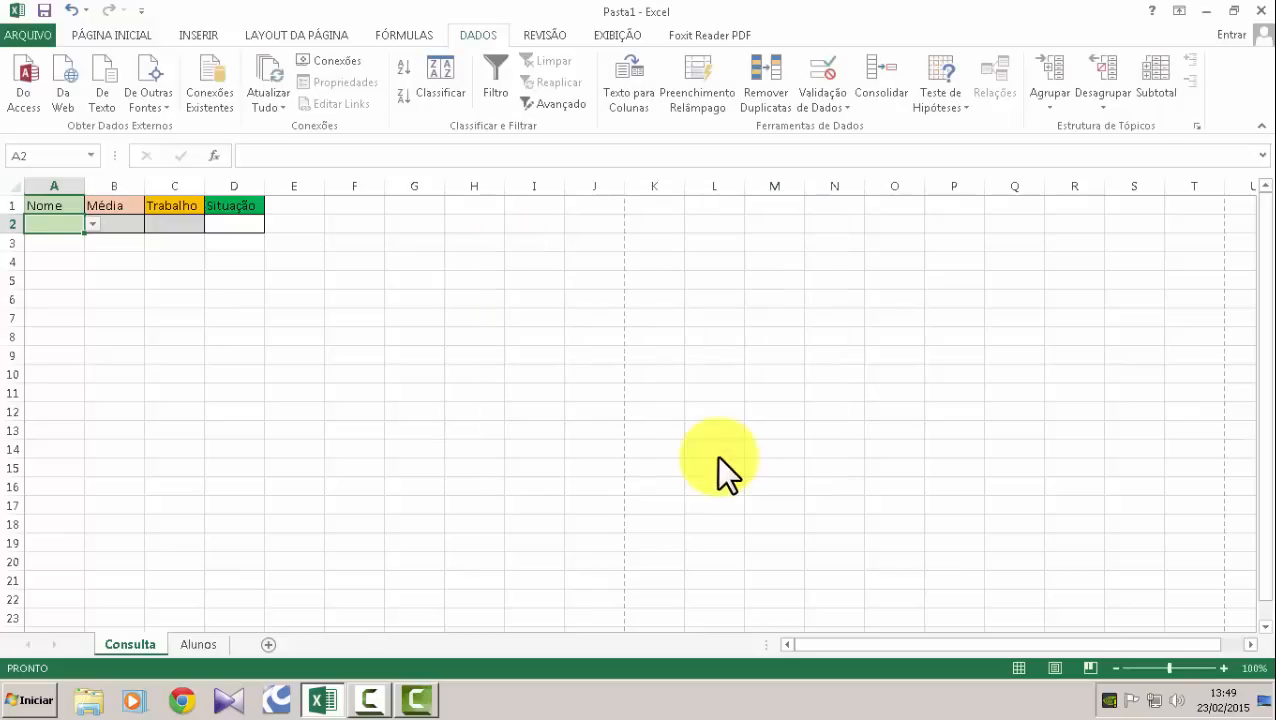
Check the list of student names offered by the dropdown in Nome cell A2 on the Consulta sheet.
click(93, 224)
drag(91, 254, 88, 214)
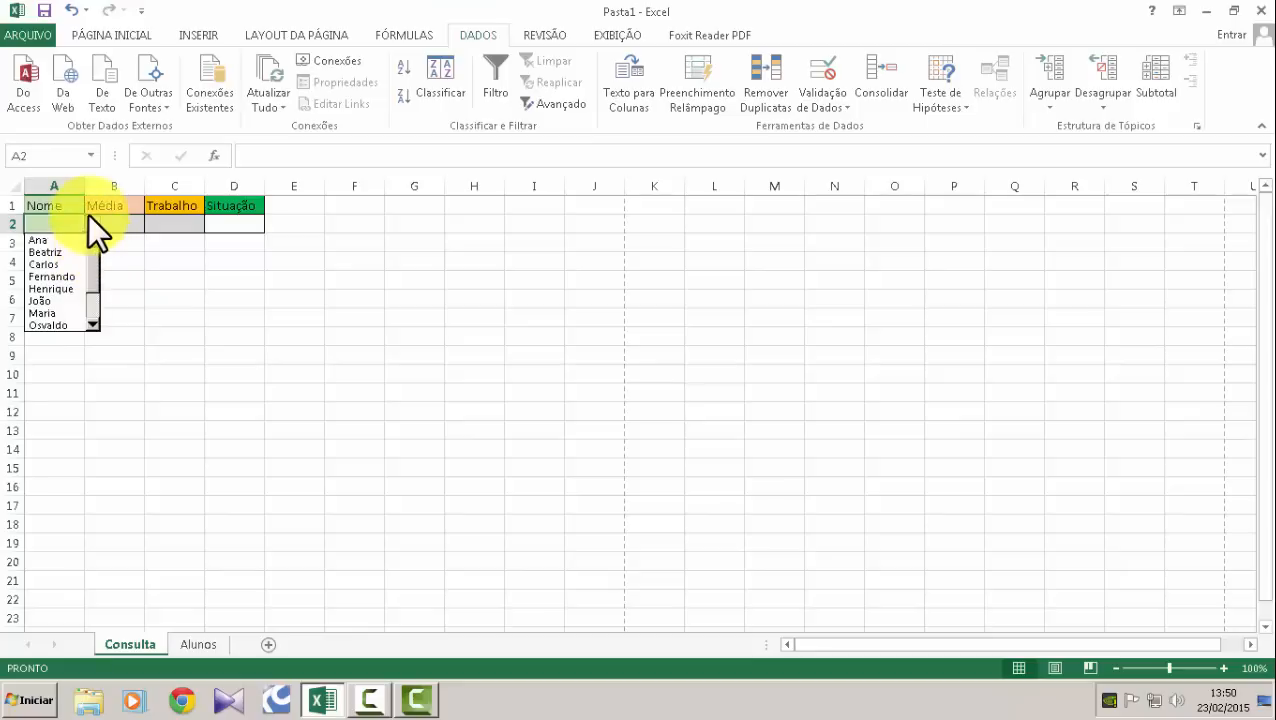
click(94, 223)
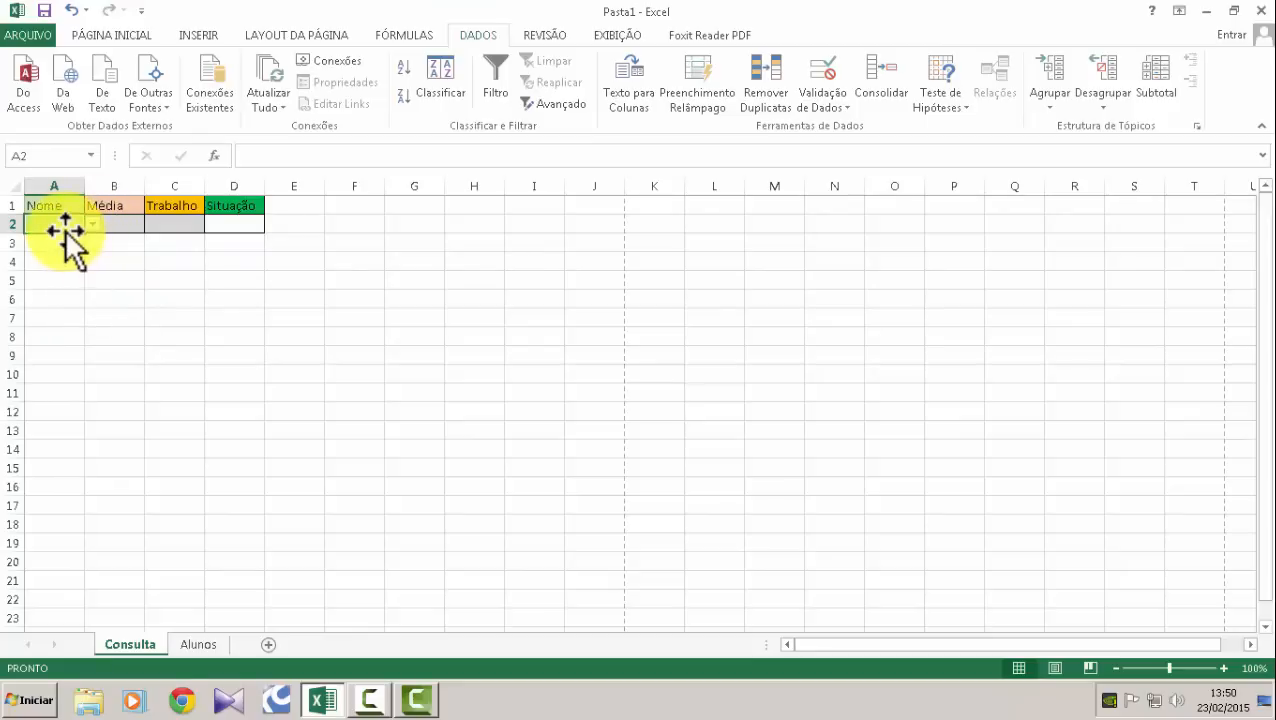
Test the validation of Nome cell A2 by trying to enter a student name missing from the list, retry once, and cancel the entry.
text(Gabriel)
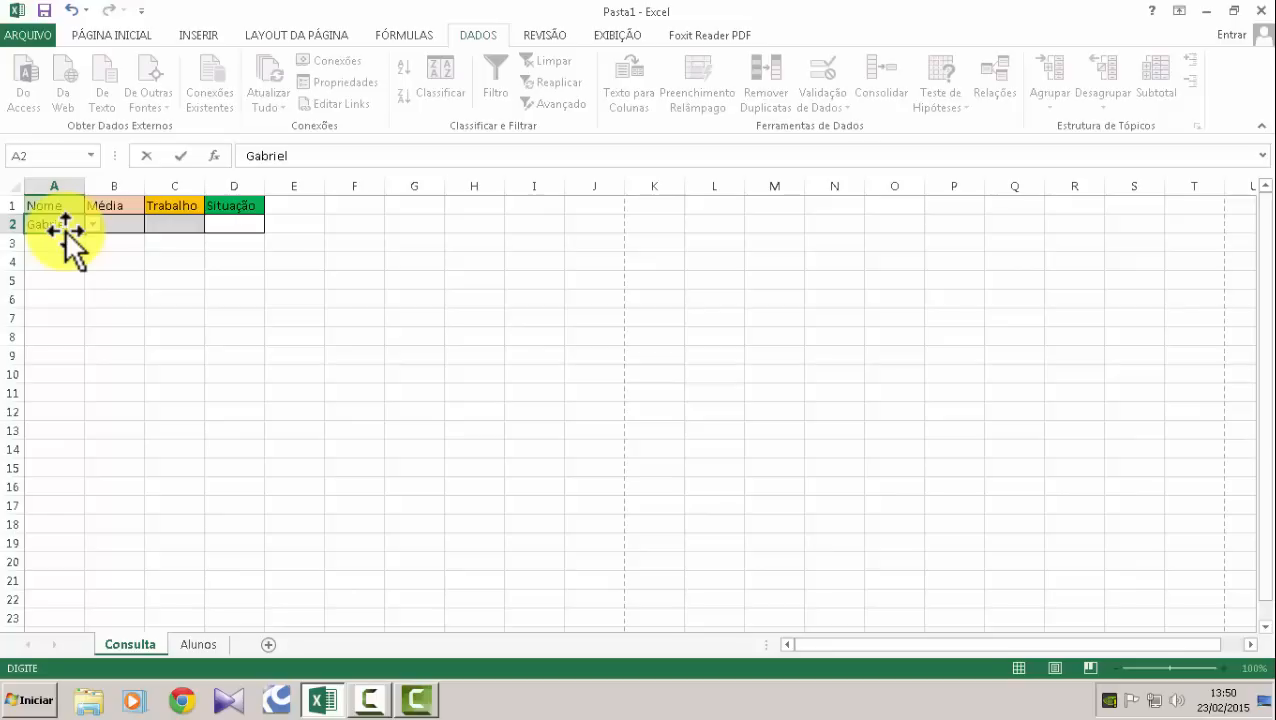
key(Return)
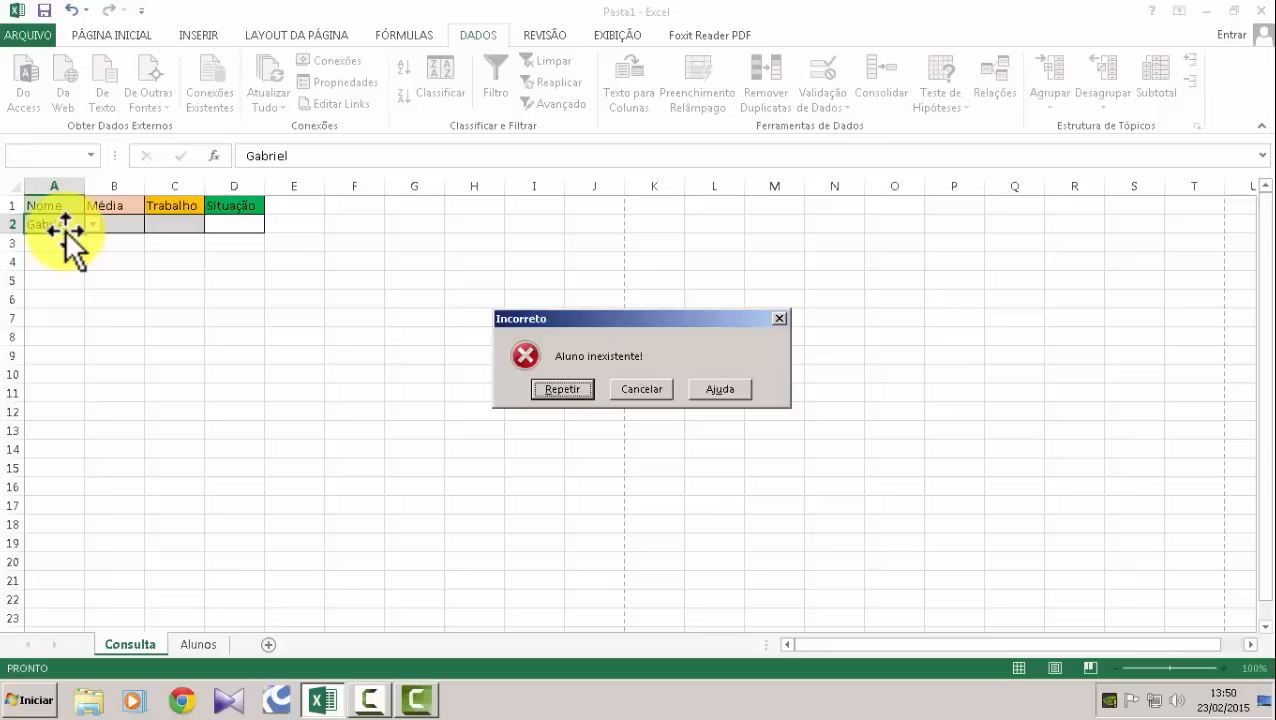
click(564, 391)
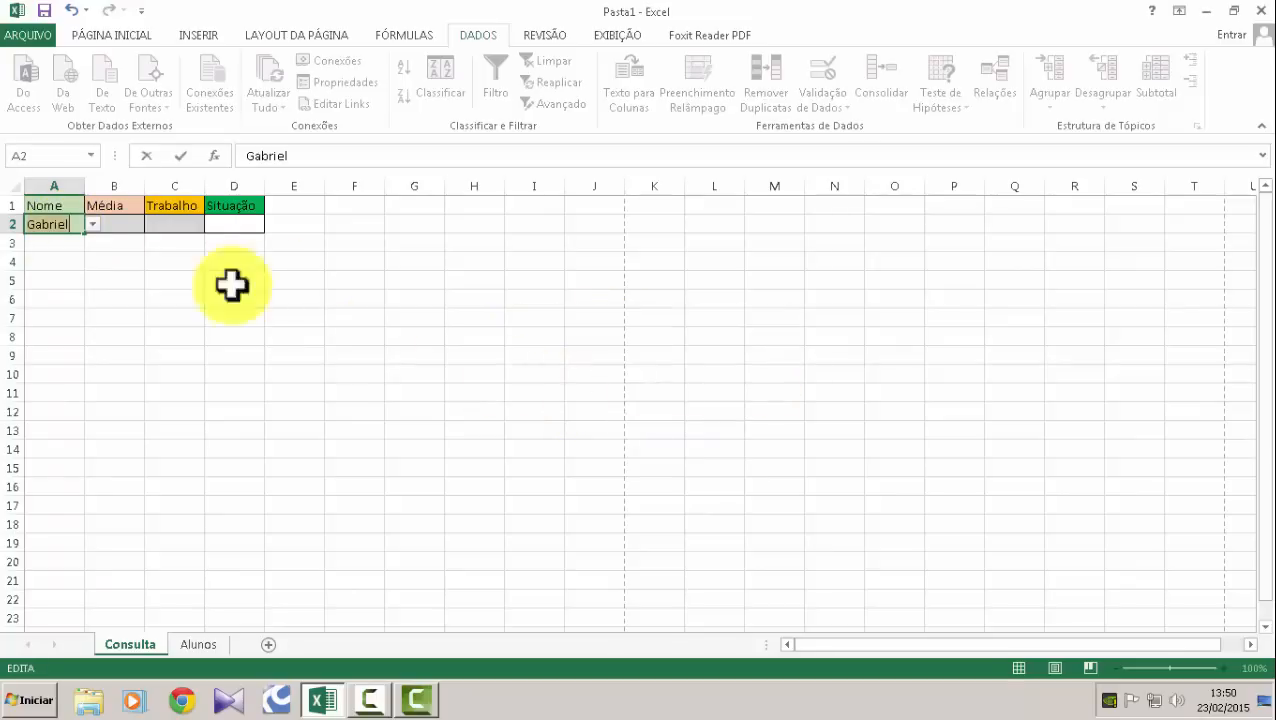
key(Return)
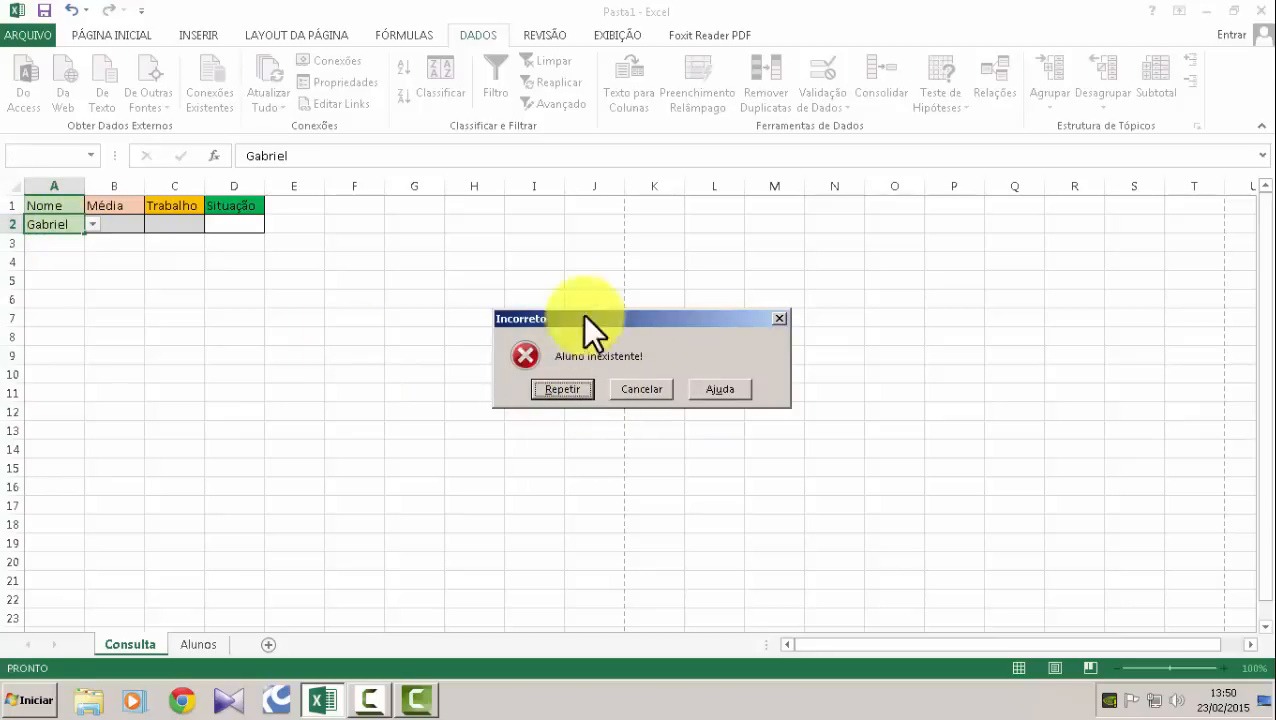
click(641, 387)
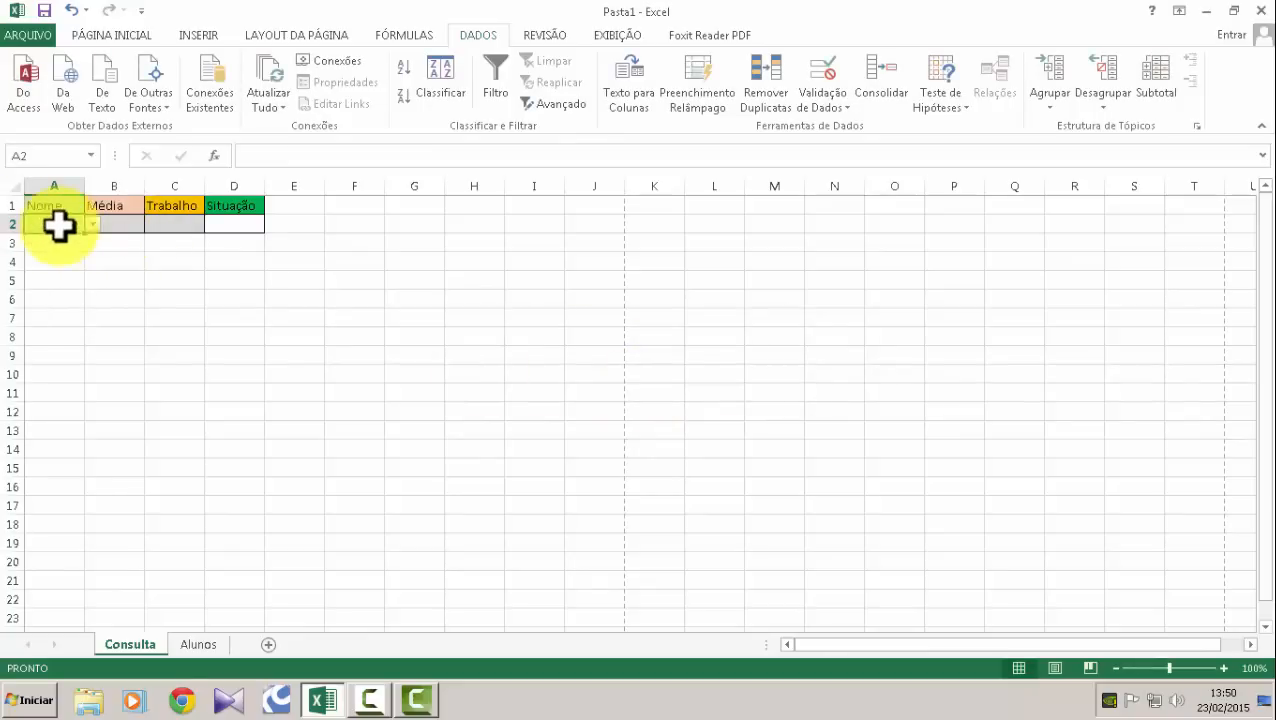
Compare the Nome dropdown and Média cell on the Consulta sheet with the student table on the Alunos sheet.
click(122, 222)
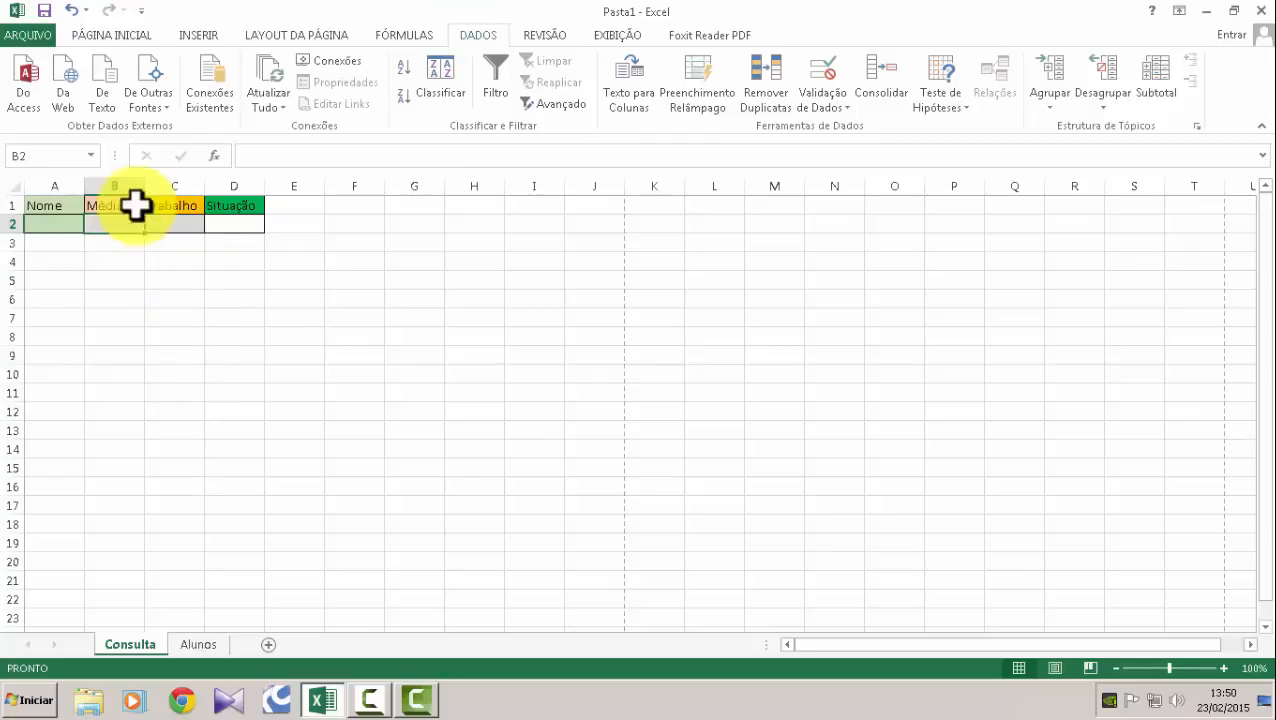
click(56, 224)
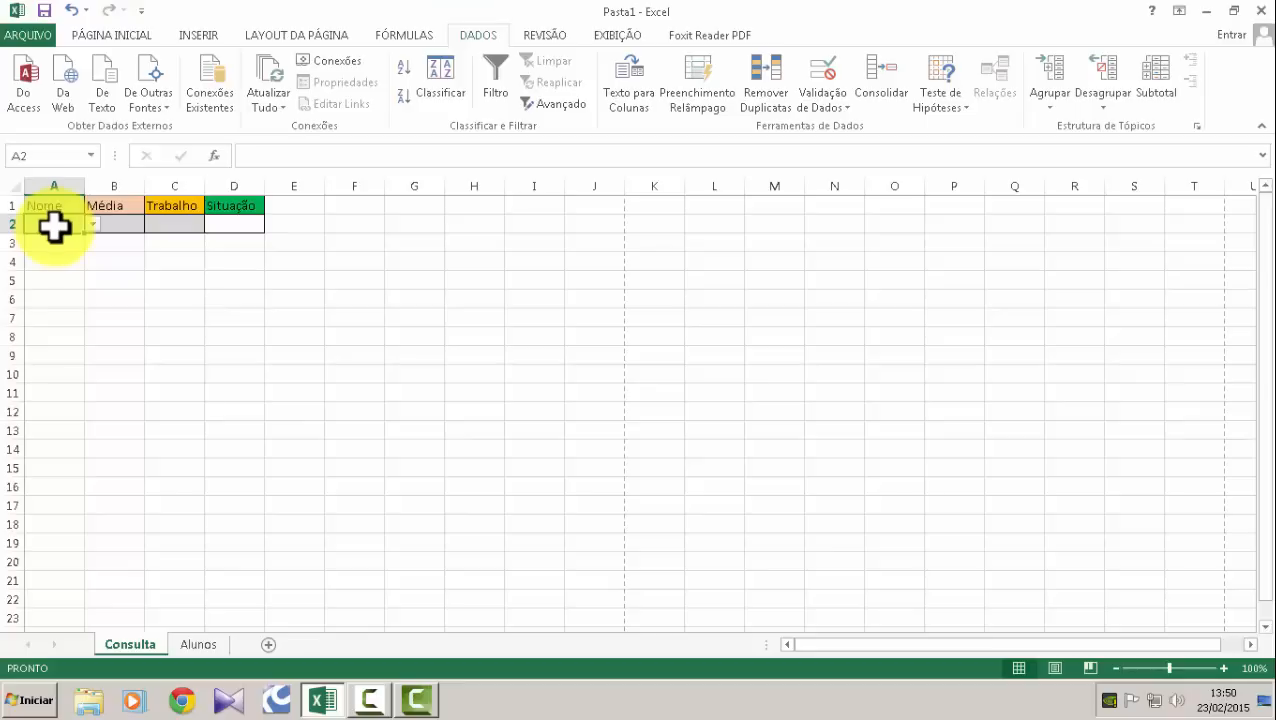
click(125, 226)
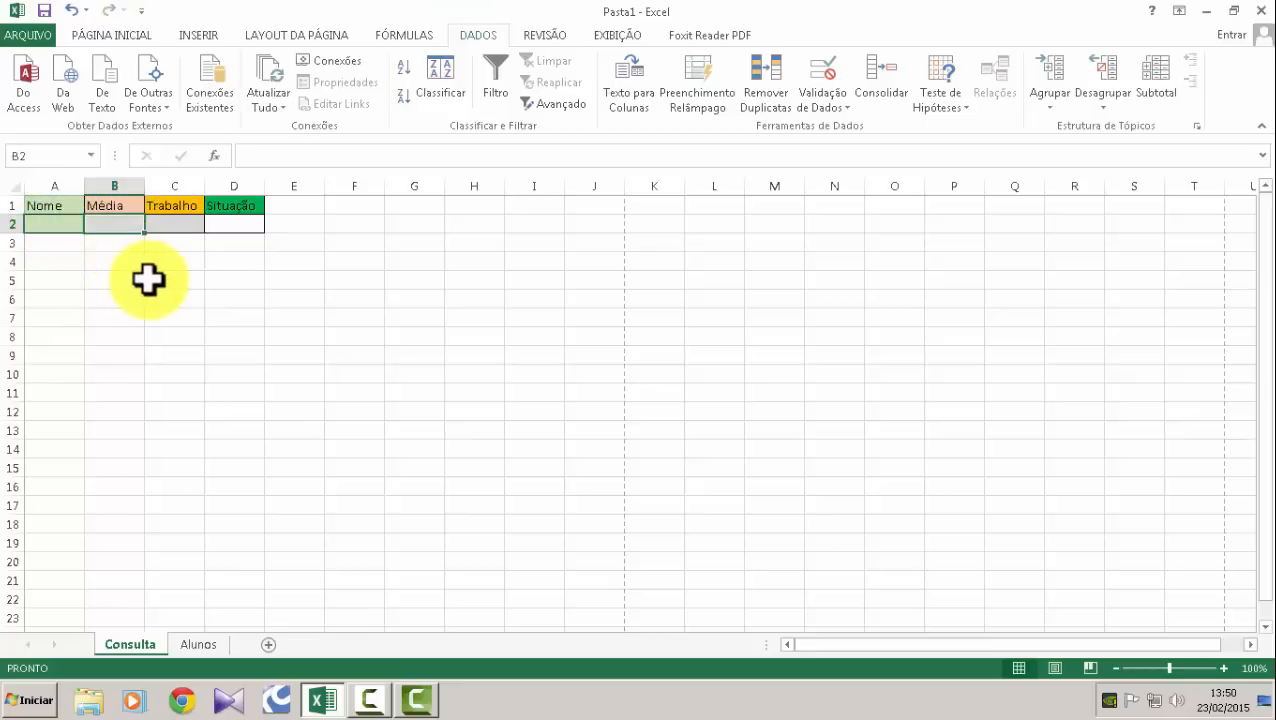
click(200, 648)
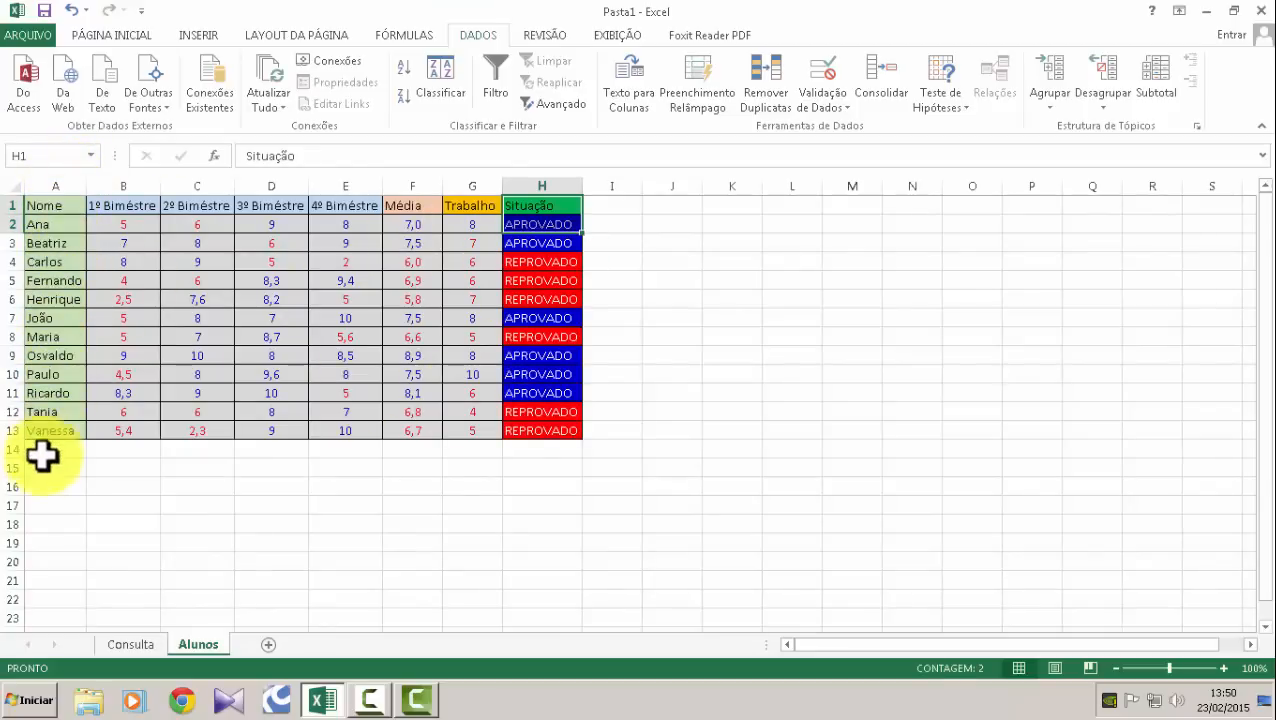
click(130, 644)
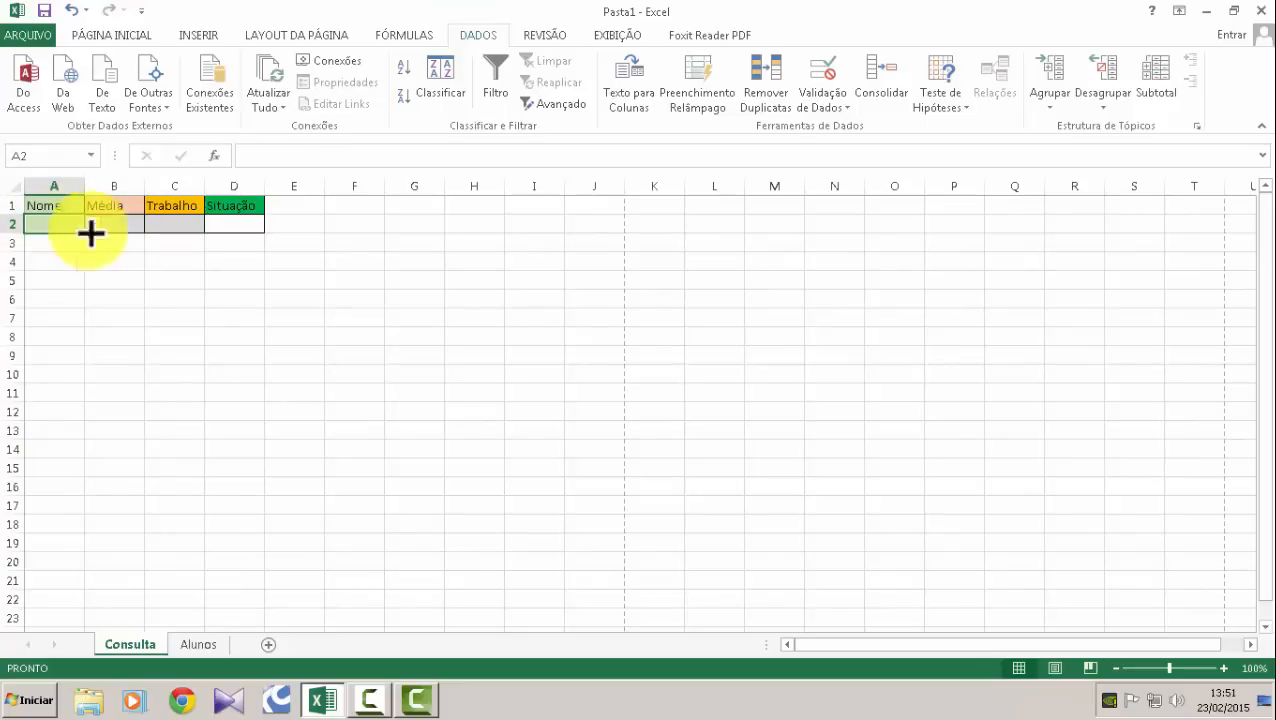
click(91, 224)
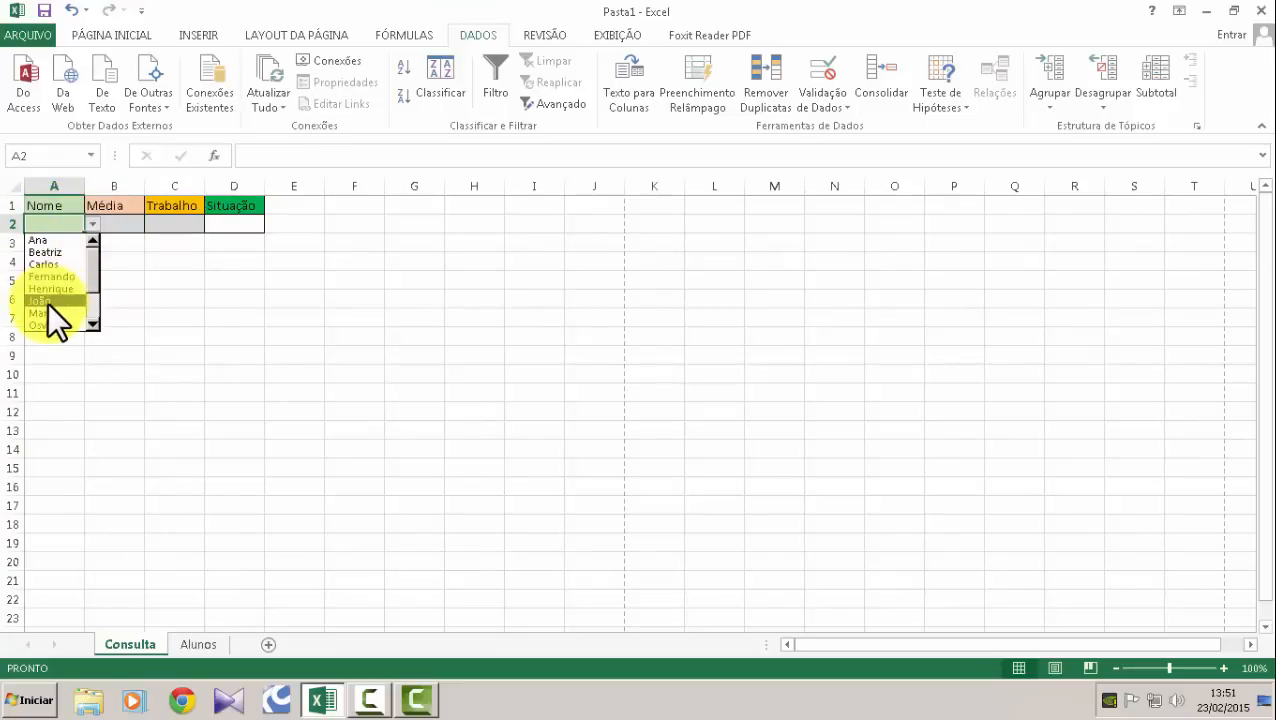
click(91, 223)
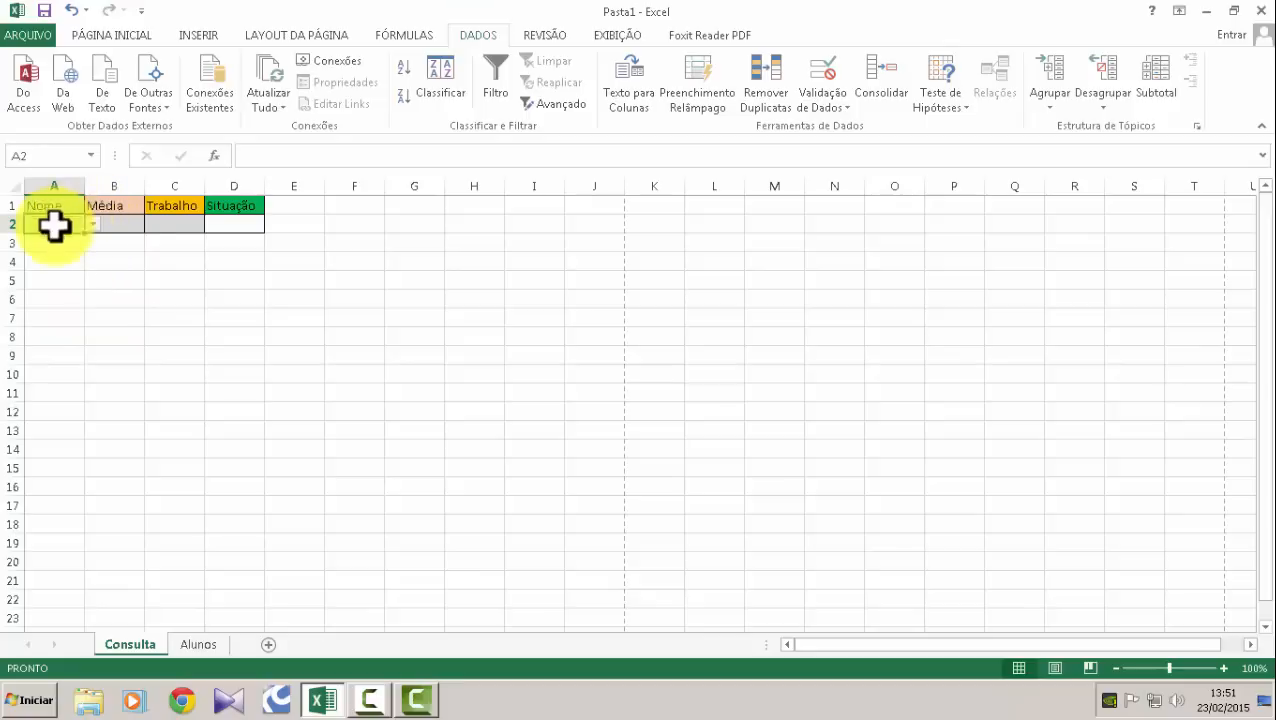
click(200, 641)
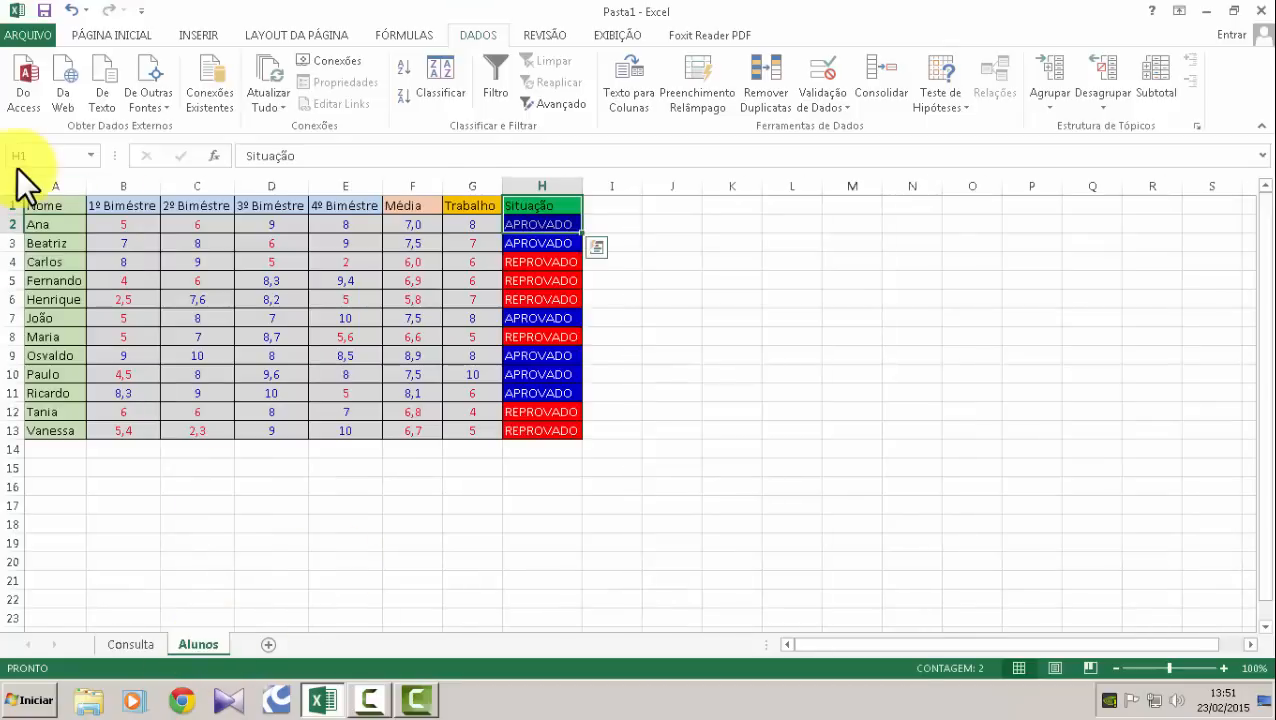
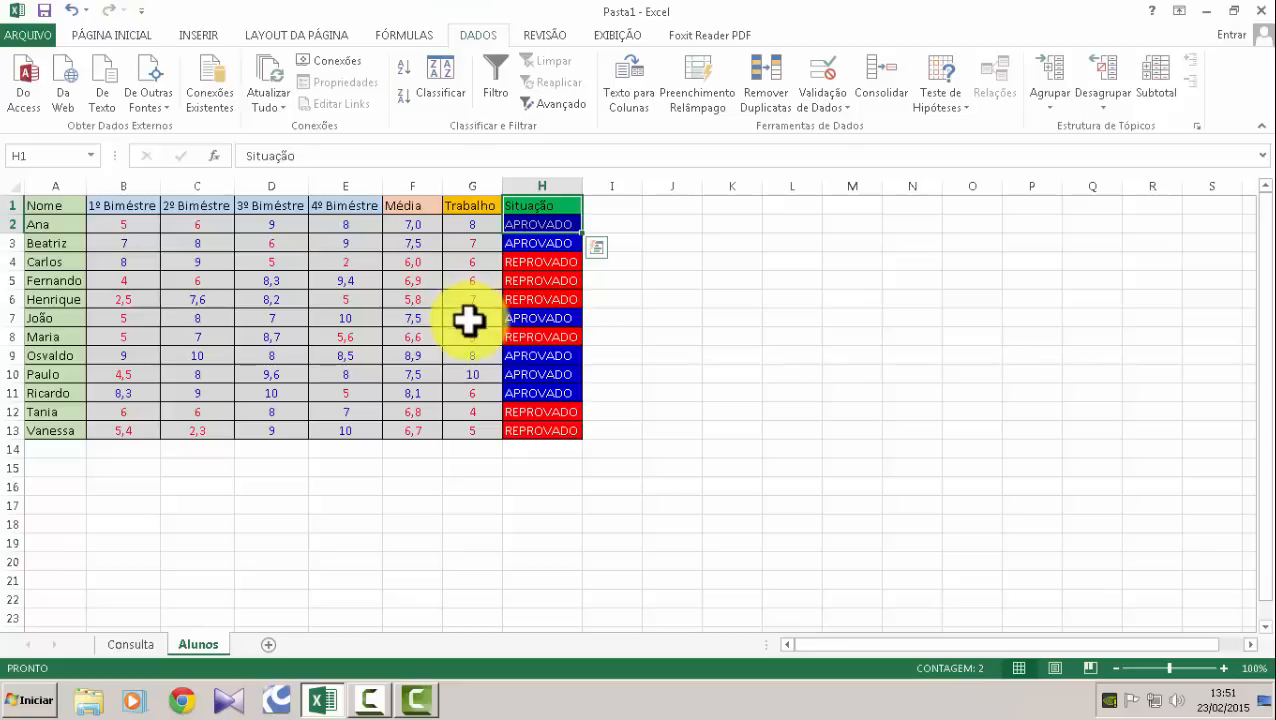
click(147, 637)
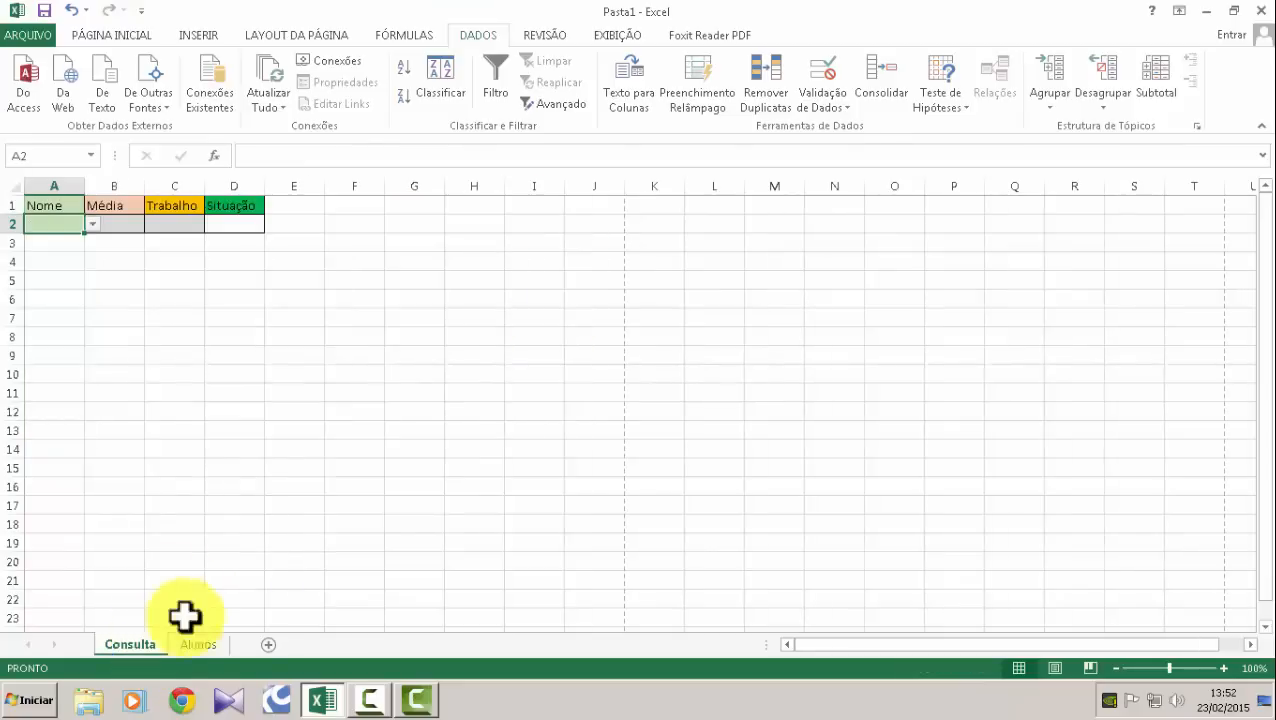
click(105, 226)
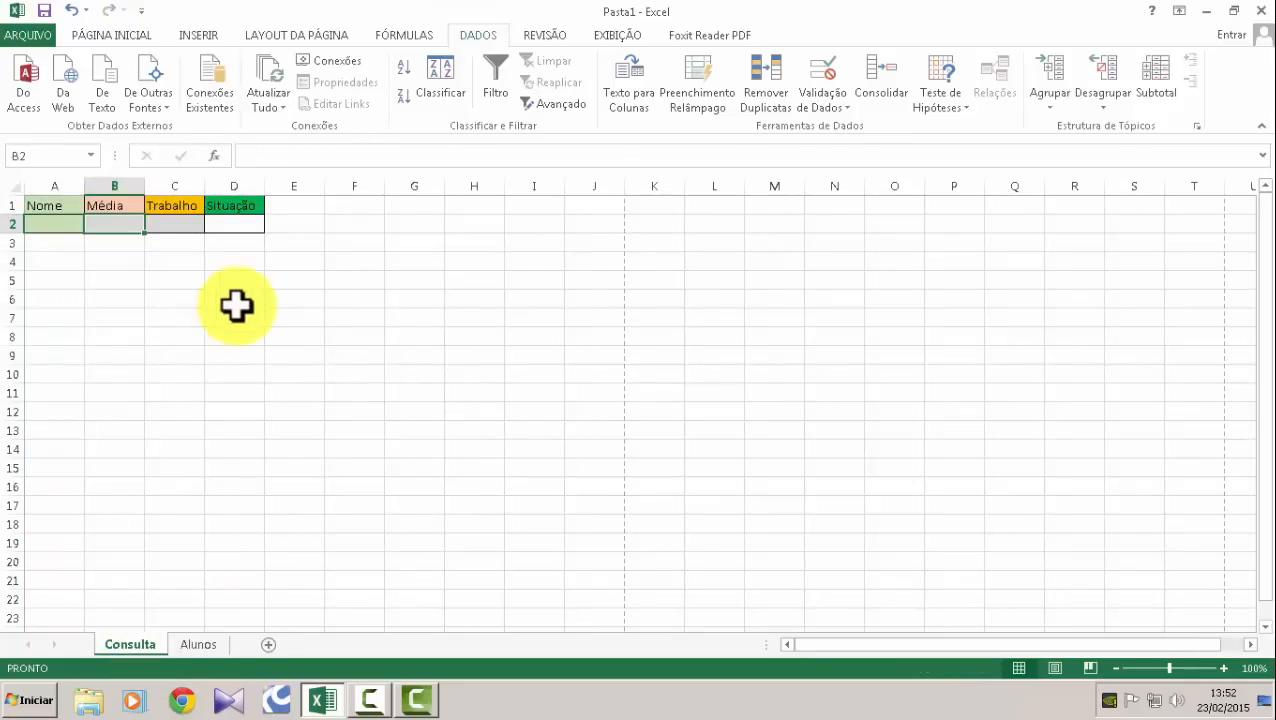
text(=pro)
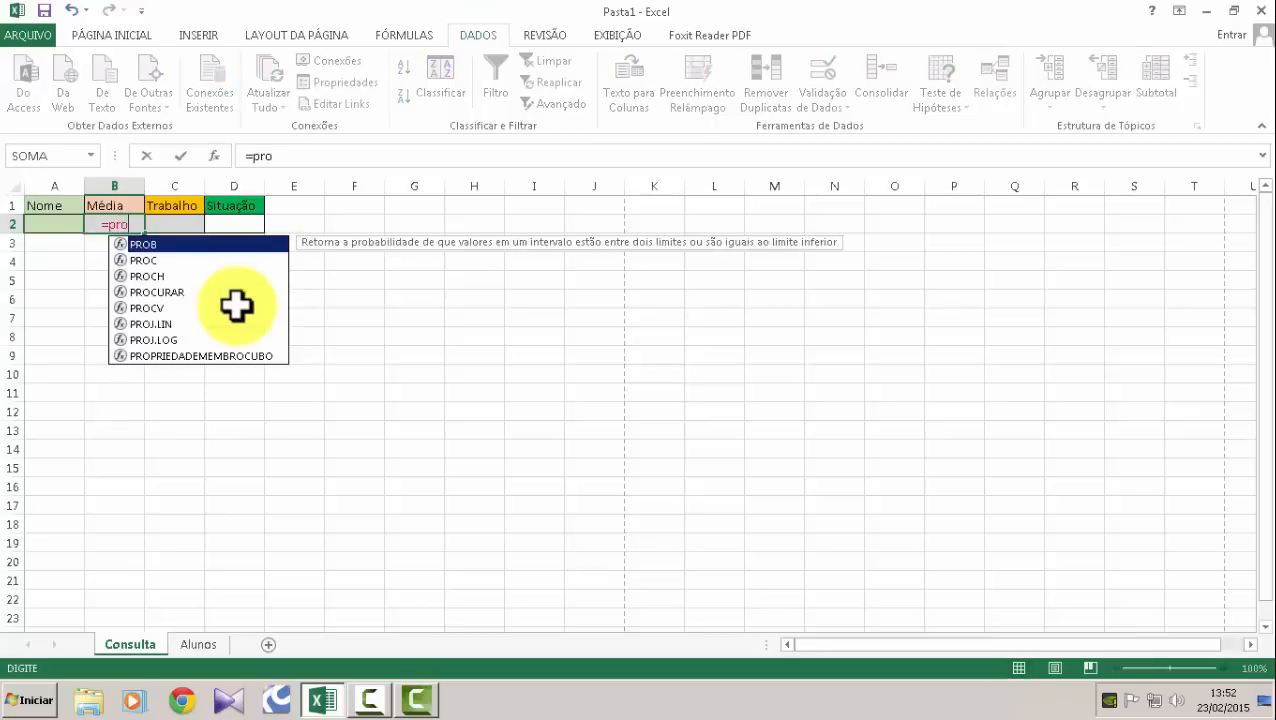
text(cv)
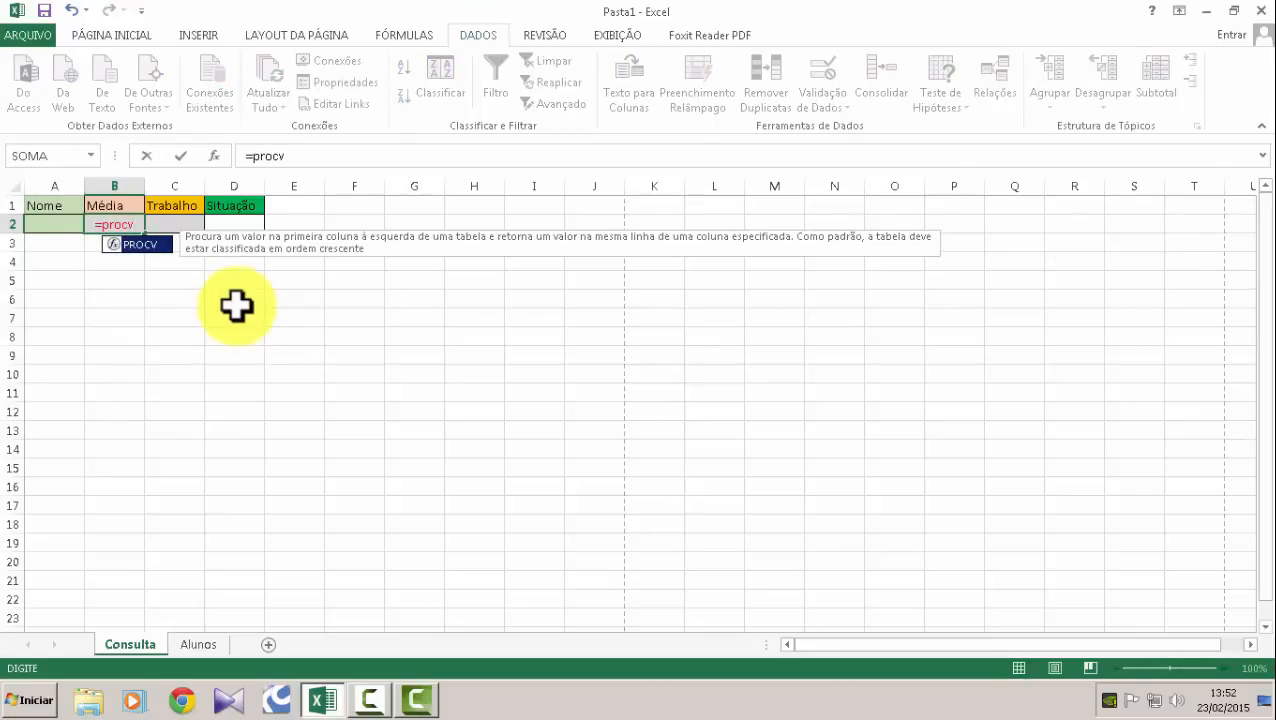
text(()
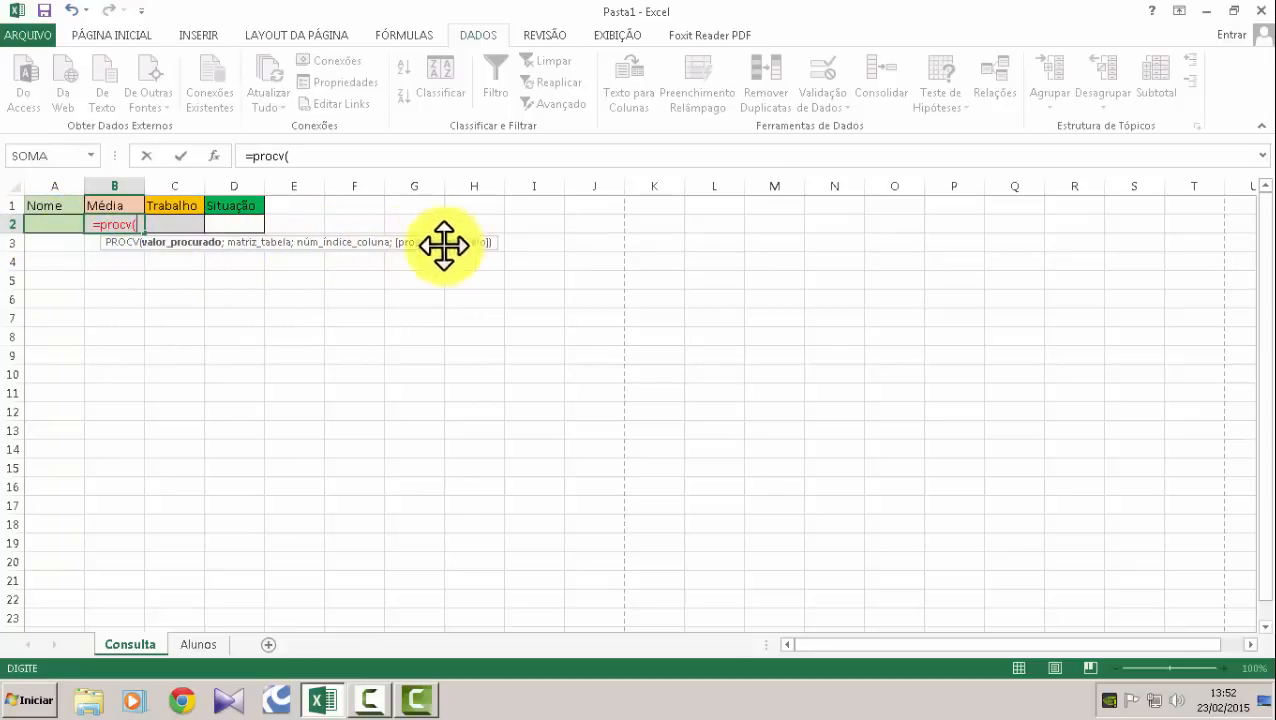
click(47, 226)
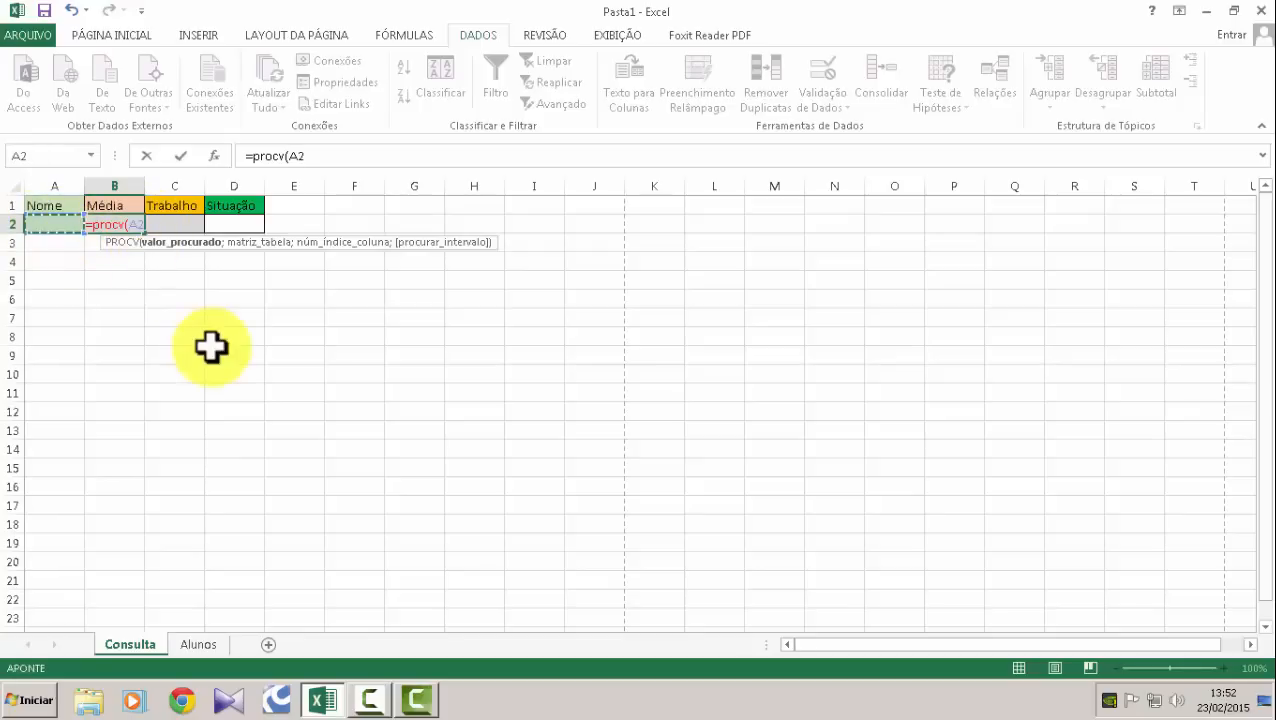
text(;)
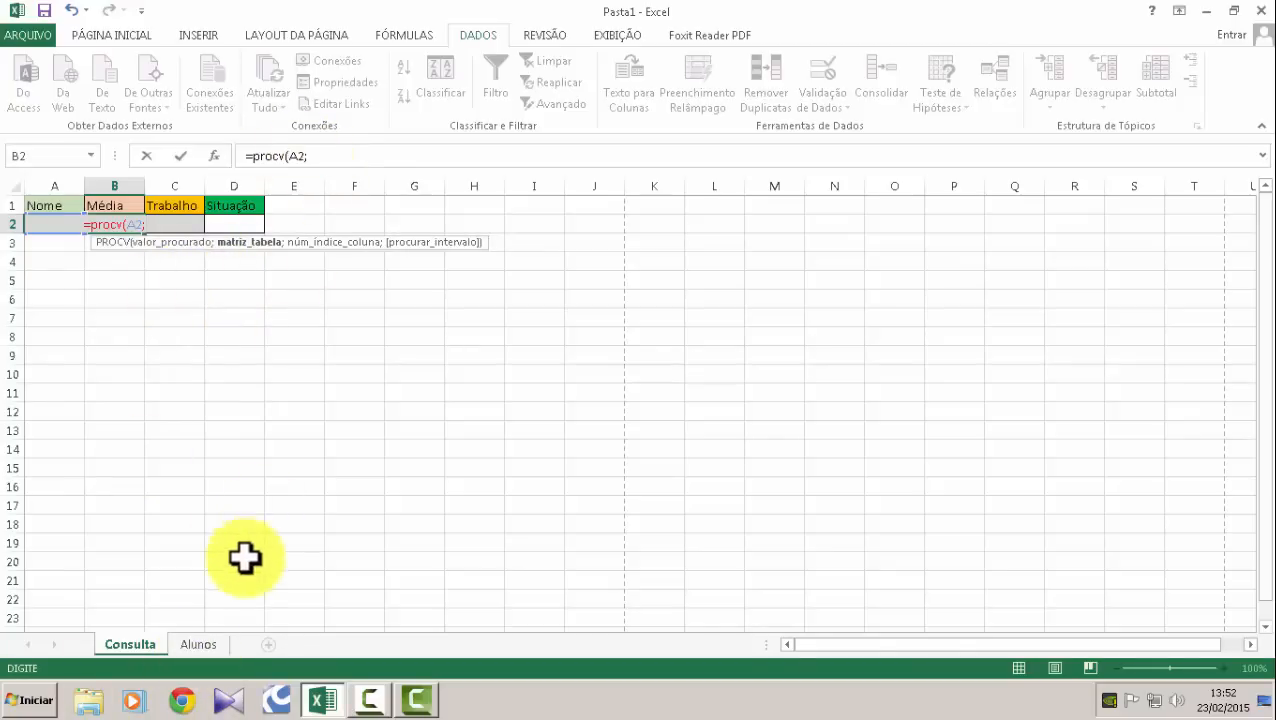
click(207, 643)
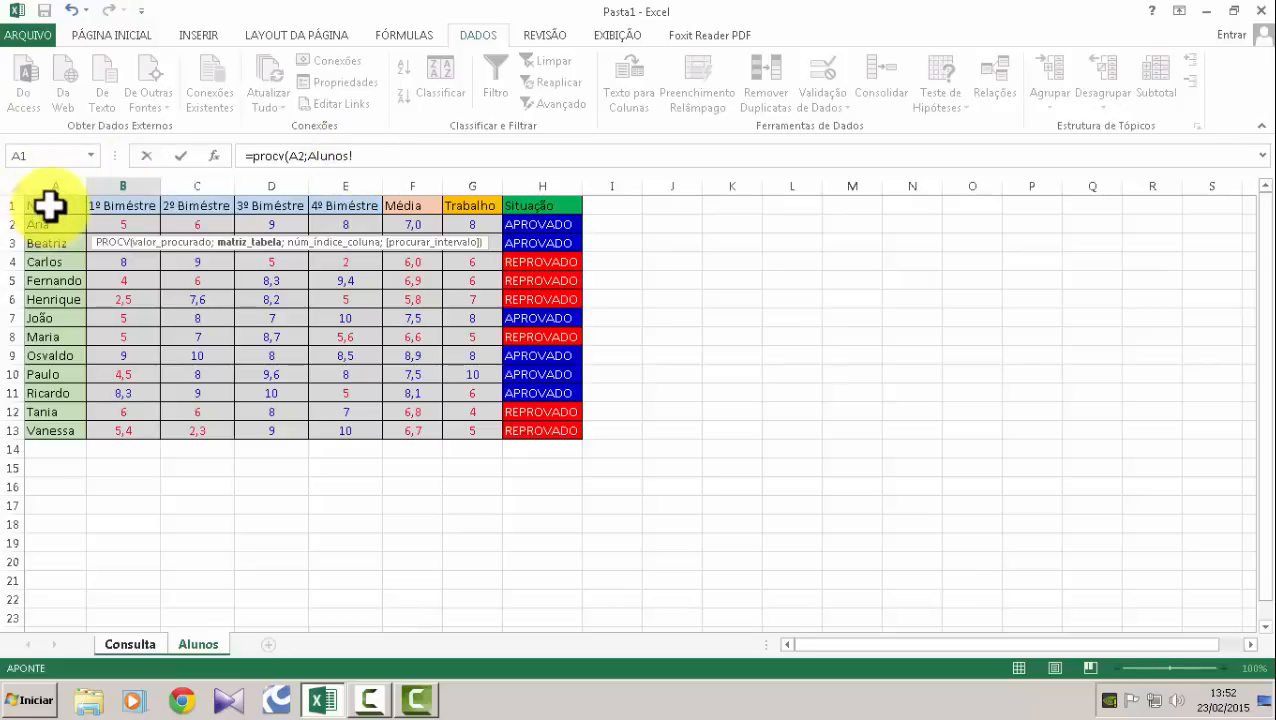
drag(50, 205, 553, 433)
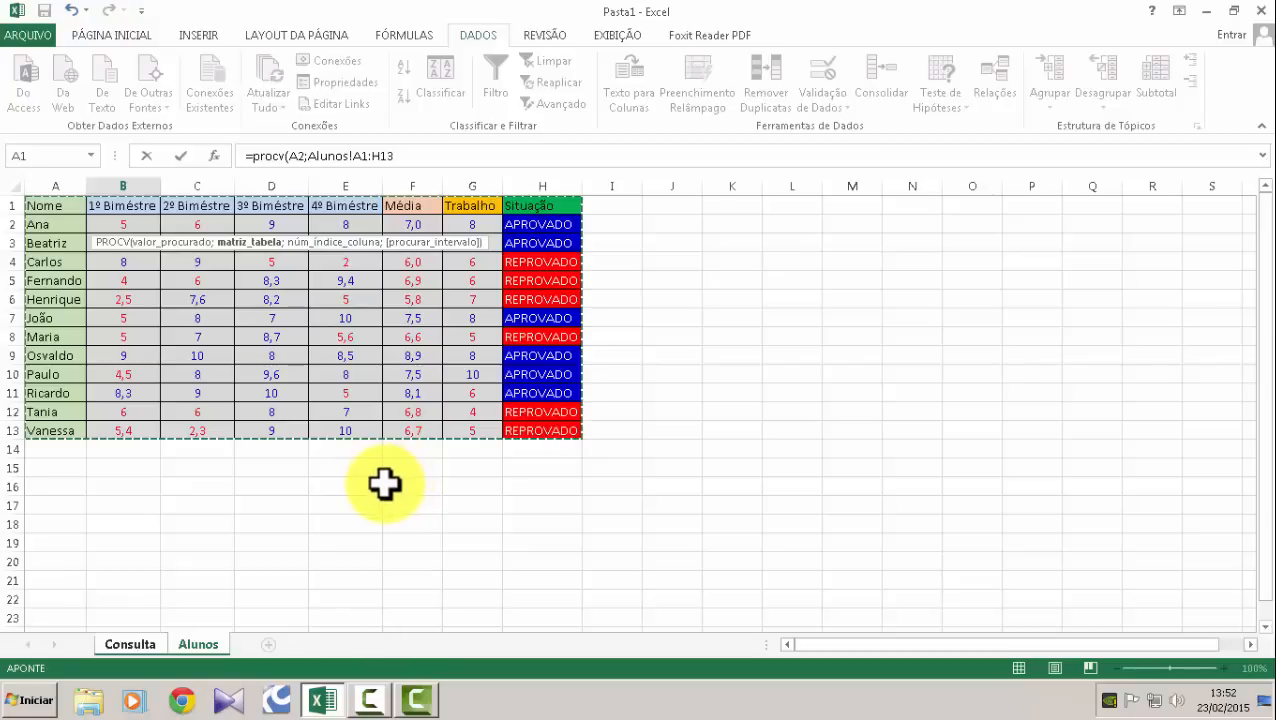
text(;)
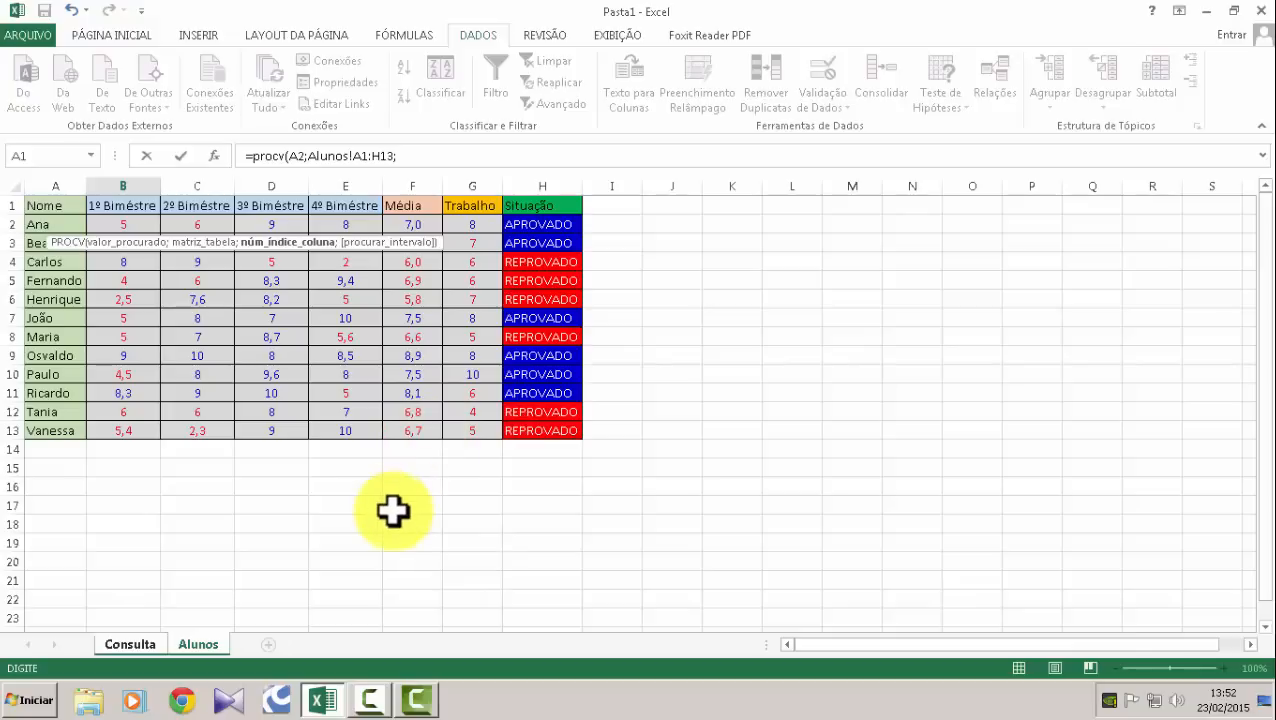
key(BackSpace)
key(BackSpace)
key(BackSpace)
key(BackSpace)
key(BackSpace)
key(BackSpace)
key(BackSpace)
key(BackSpace)
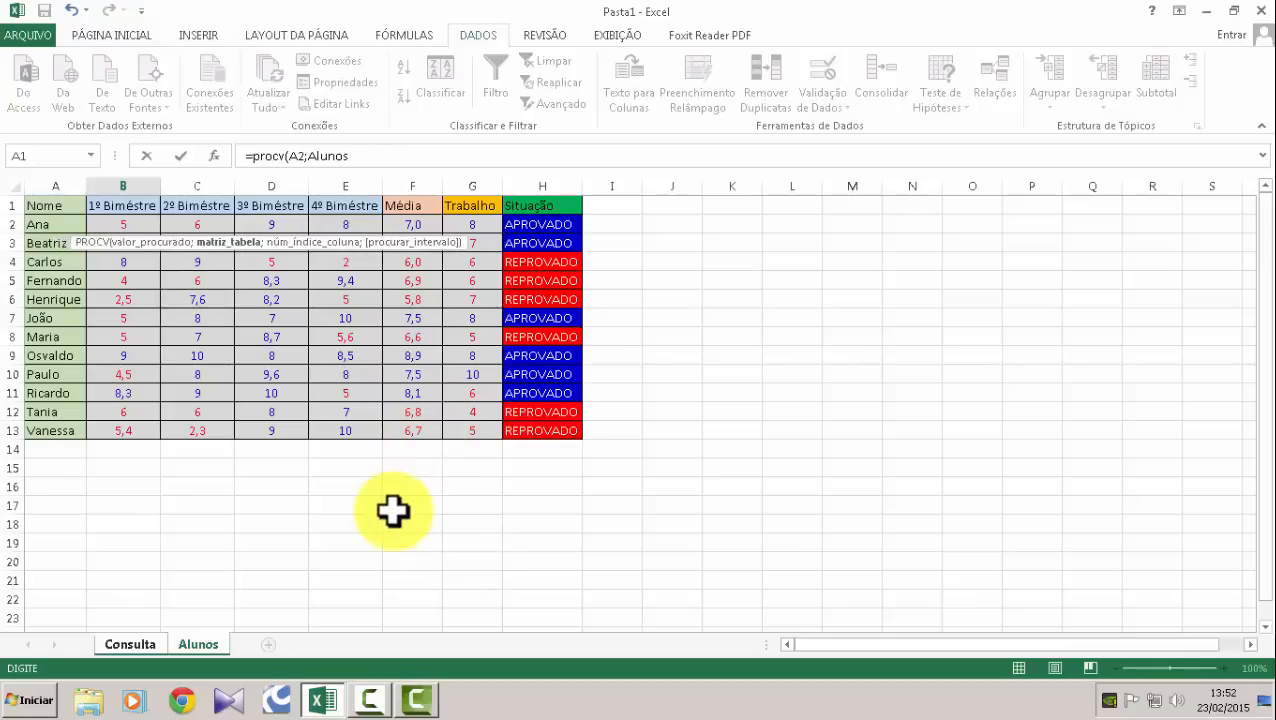
key(BackSpace)
key(BackSpace)
key(BackSpace)
key(BackSpace)
key(BackSpace)
key(BackSpace)
key(BackSpace)
key(BackSpace)
key(BackSpace)
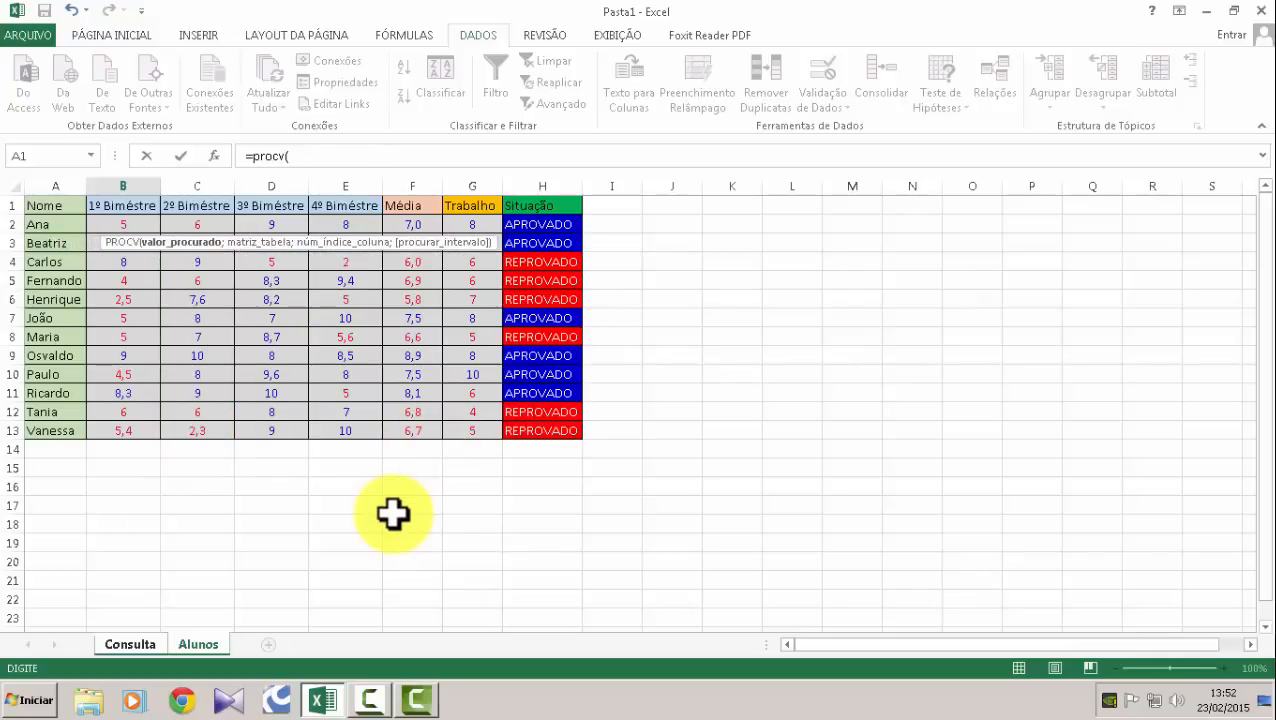
key(BackSpace)
key(BackSpace)
key(BackSpace)
key(BackSpace)
key(BackSpace)
key(Escape)
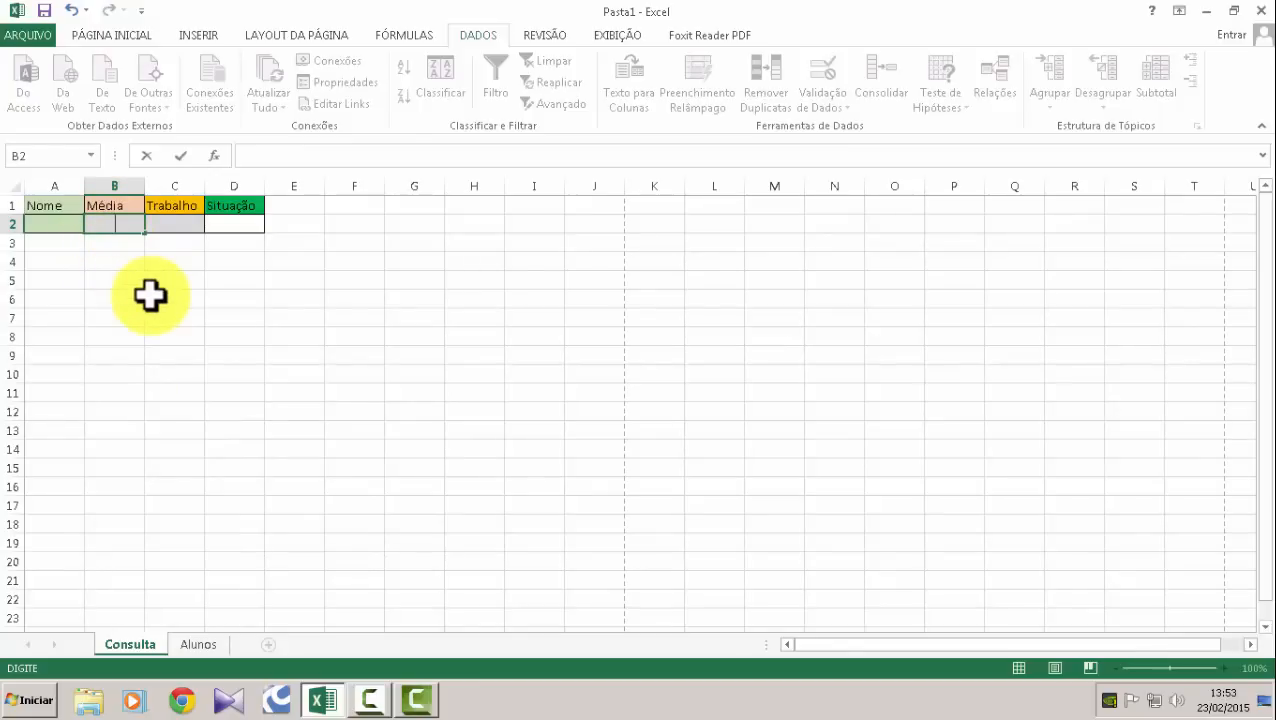
text(=procv)
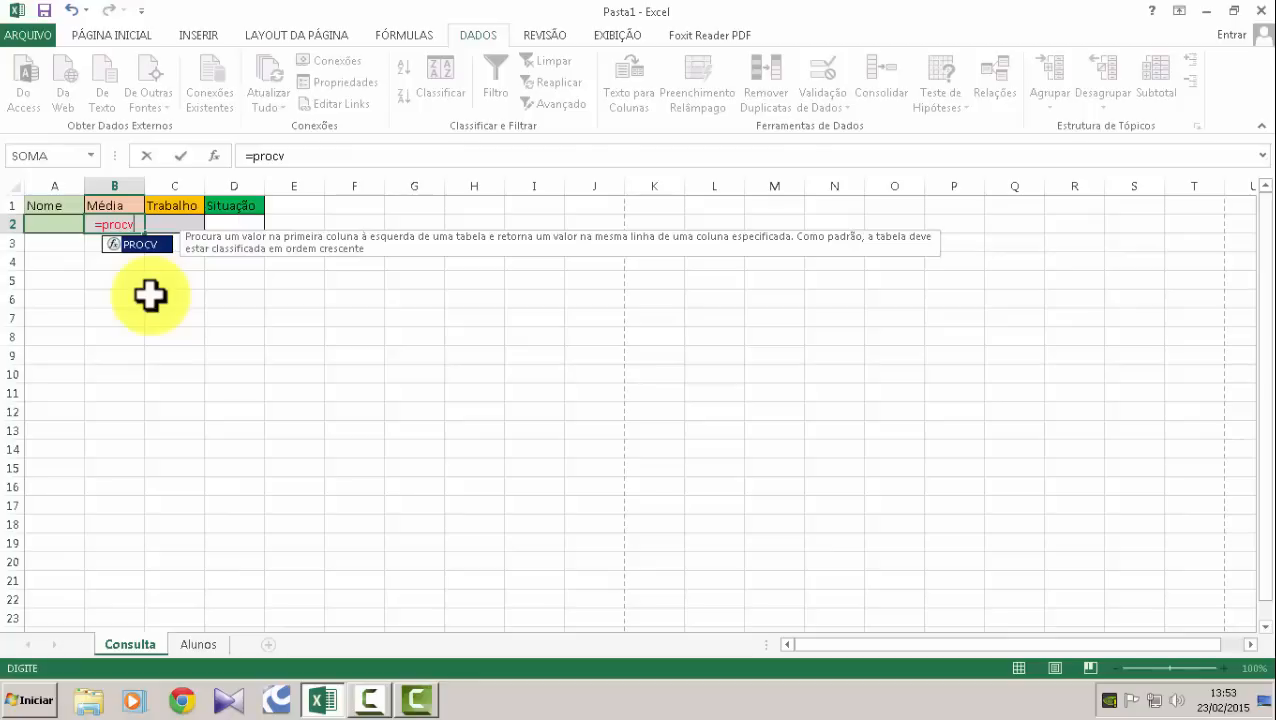
text((Consulta!A2)
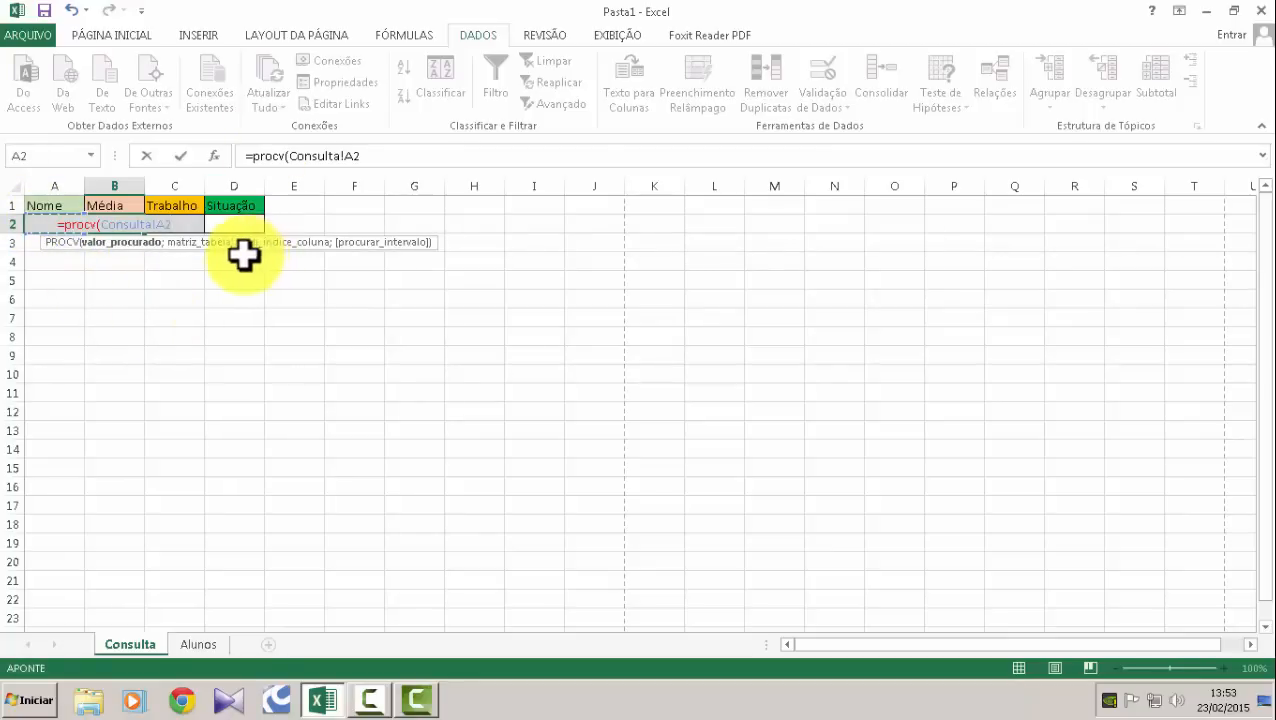
key(BackSpace)
key(BackSpace)
key(BackSpace)
key(BackSpace)
key(BackSpace)
key(BackSpace)
key(BackSpace)
key(BackSpace)
key(BackSpace)
key(BackSpace)
key(BackSpace)
key(BackSpace)
key(BackSpace)
key(BackSpace)
key(BackSpace)
key(BackSpace)
key(BackSpace)
key(BackSpace)
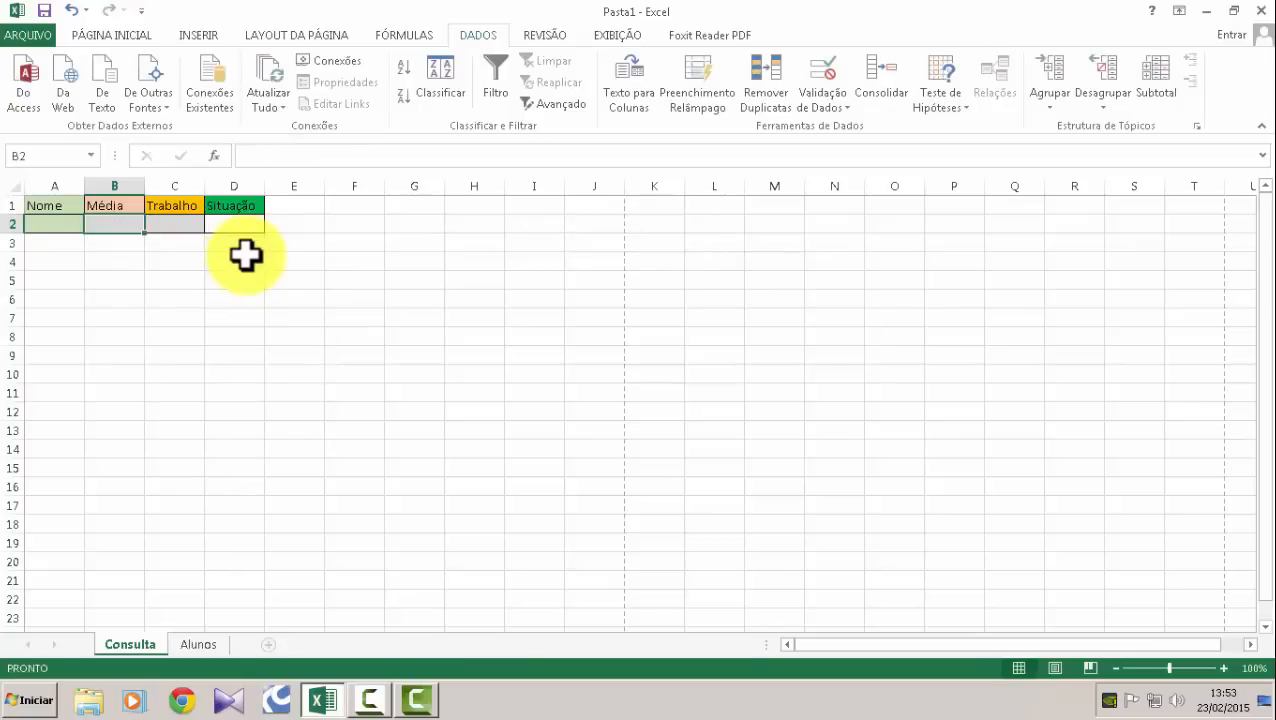
click(365, 430)
click(147, 504)
click(130, 318)
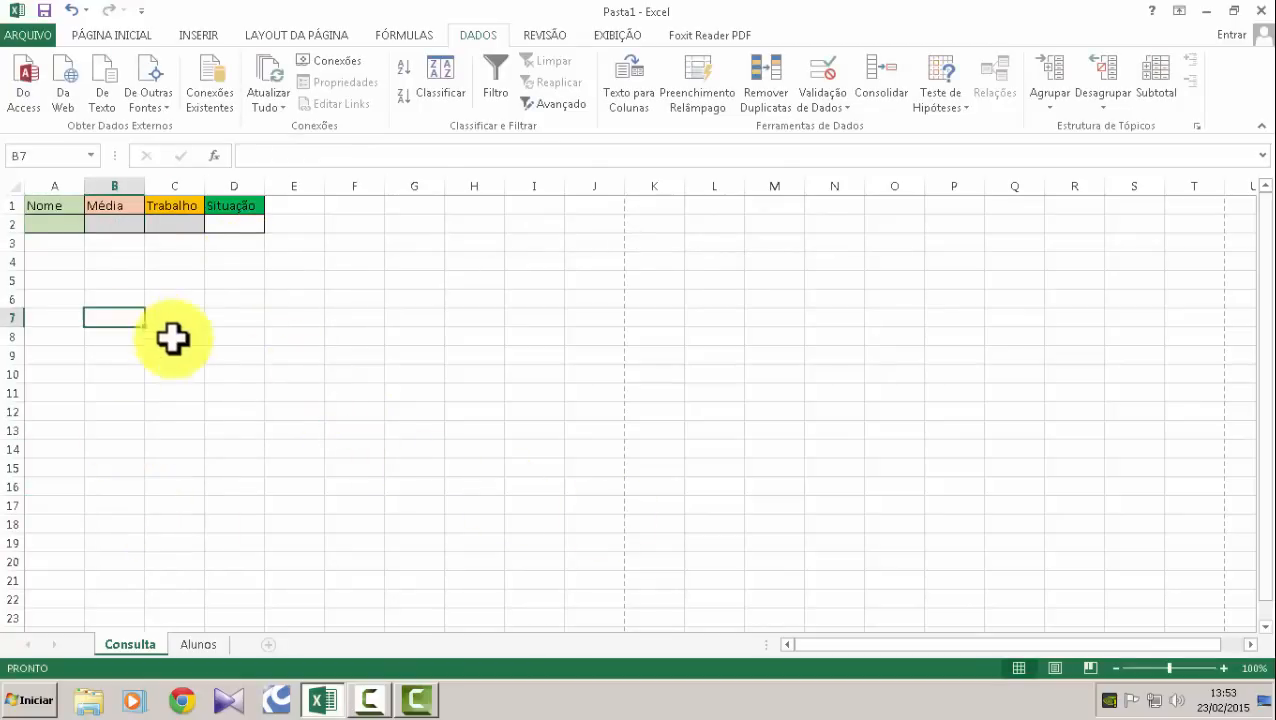
click(340, 356)
click(416, 521)
click(59, 222)
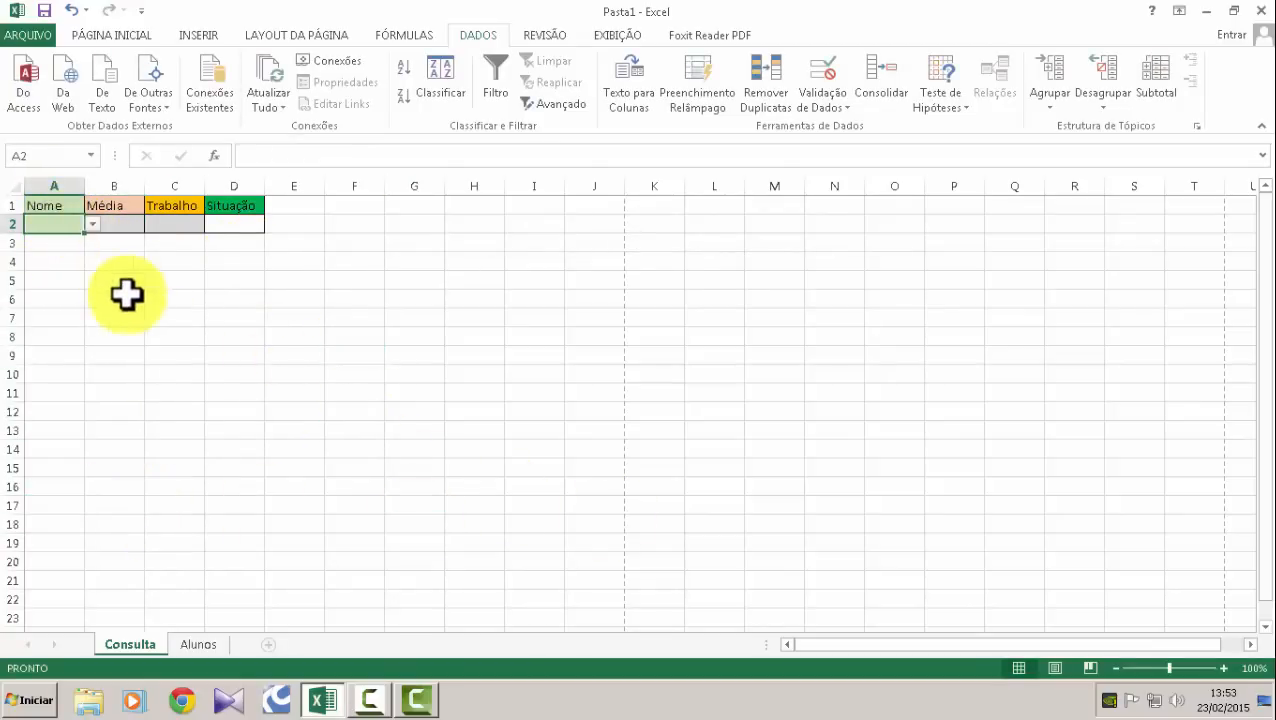
drag(138, 335, 166, 341)
click(449, 400)
click(254, 357)
click(174, 337)
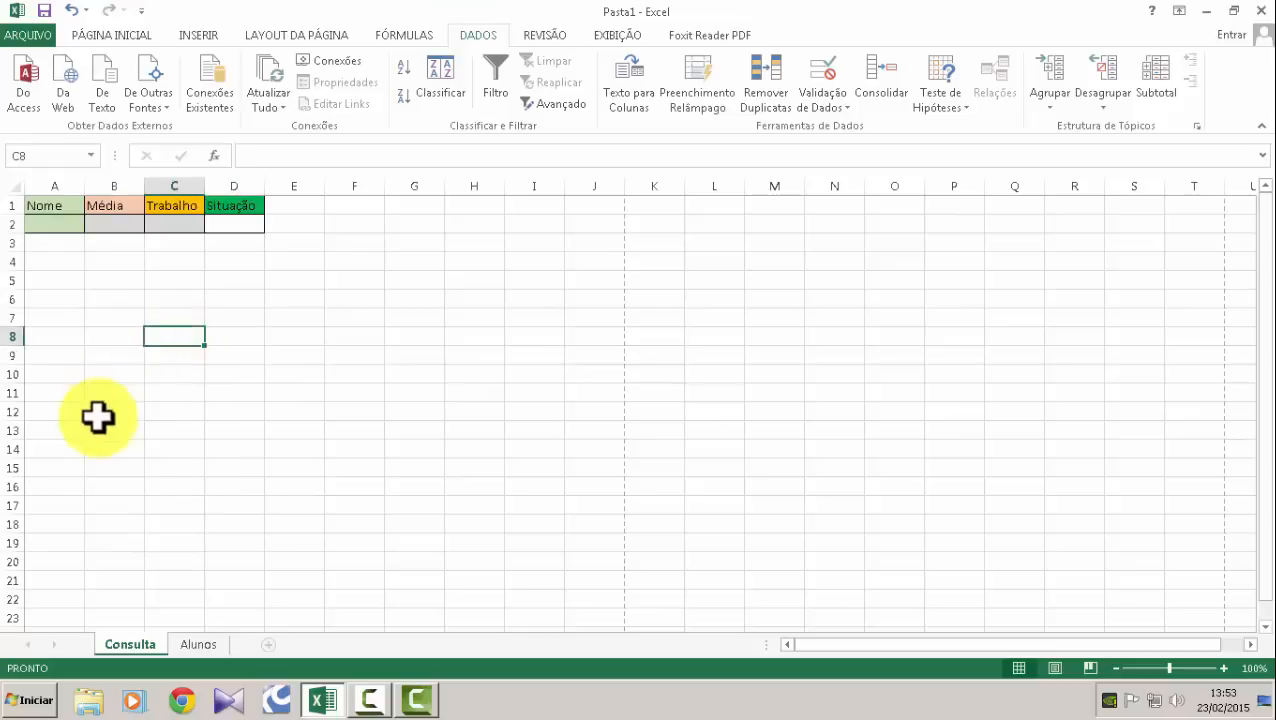
click(114, 447)
click(340, 412)
click(197, 644)
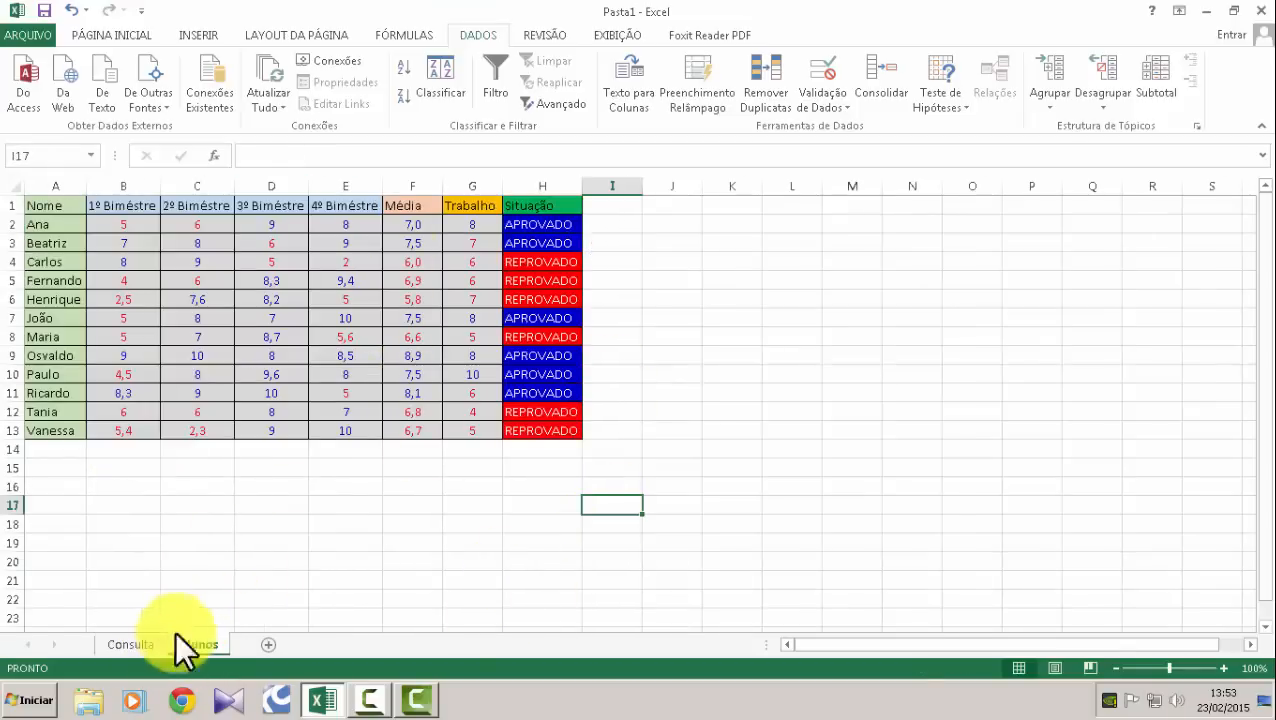
click(151, 648)
Begin a PROCV formula in Média cell B2 of the Consulta sheet with the absolute reference $A$2 as lookup value.
click(112, 226)
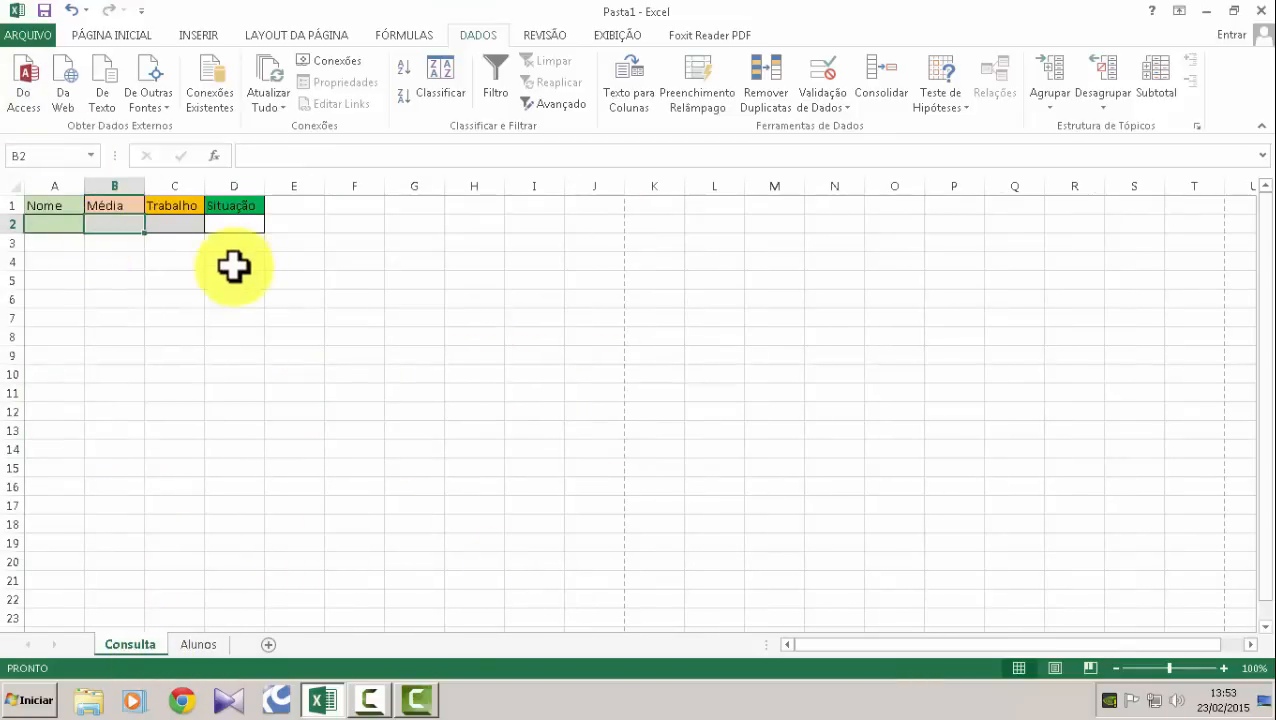
text(=procv)
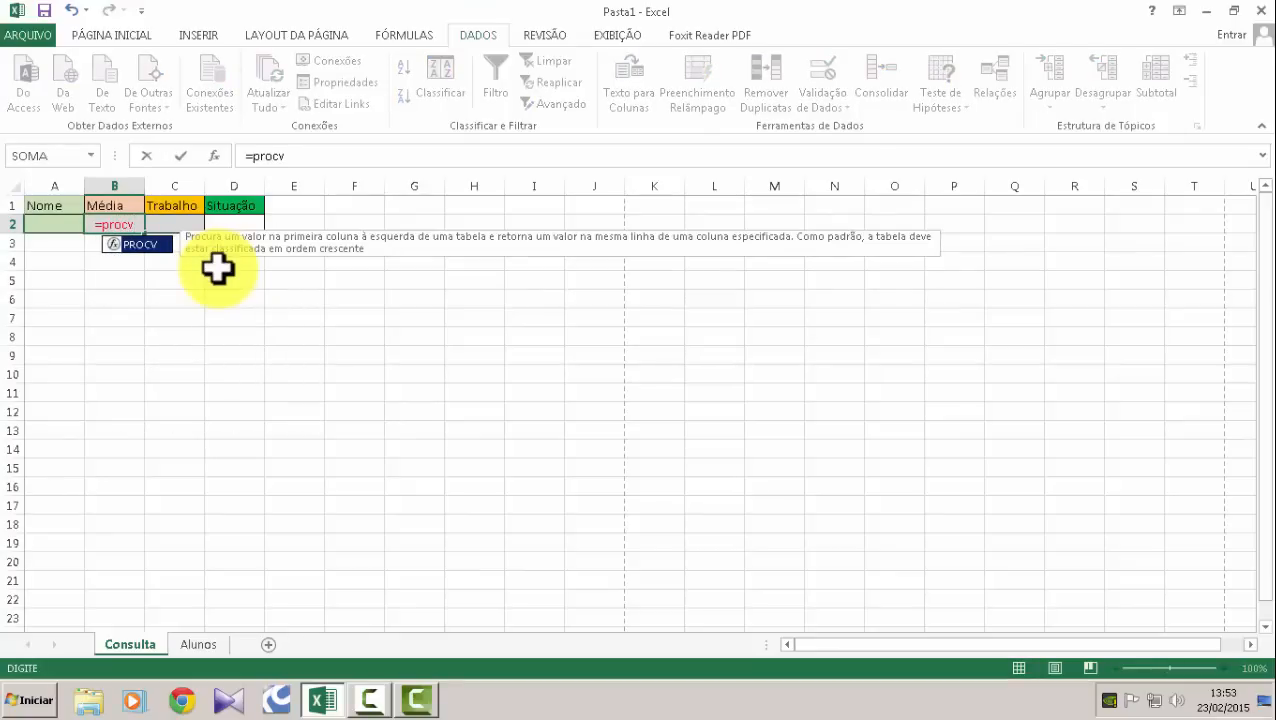
text(()
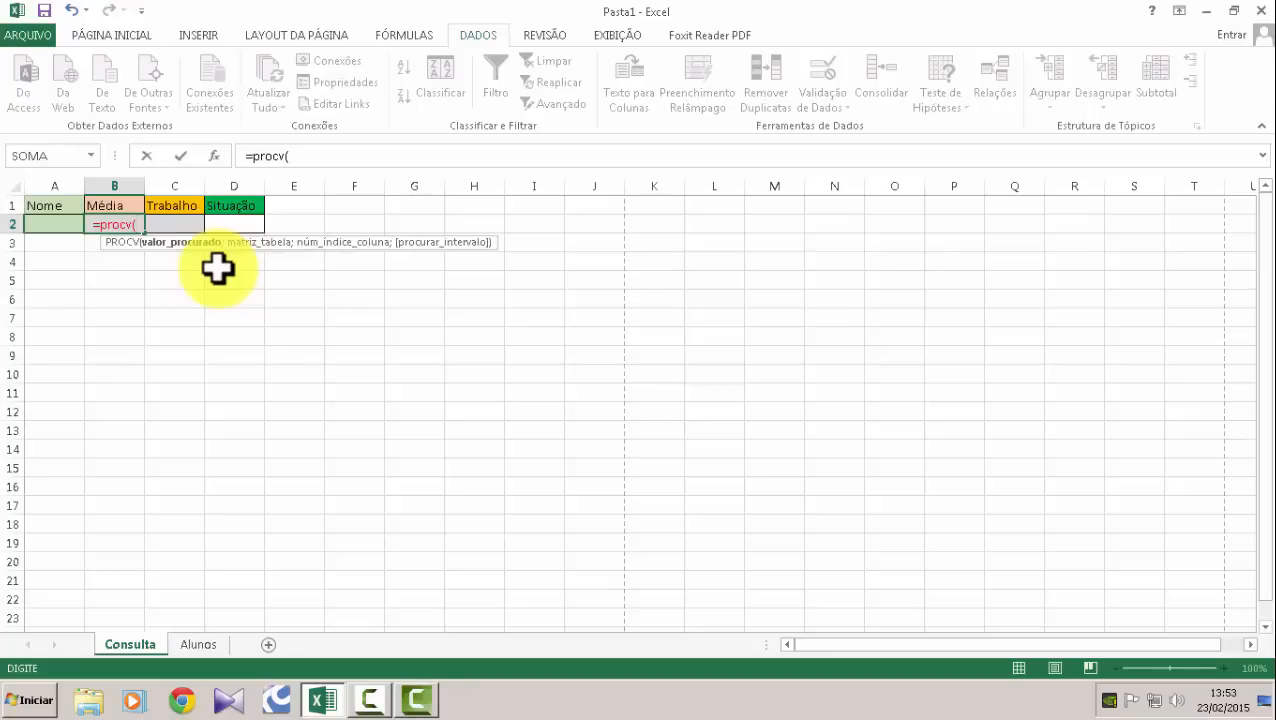
click(52, 226)
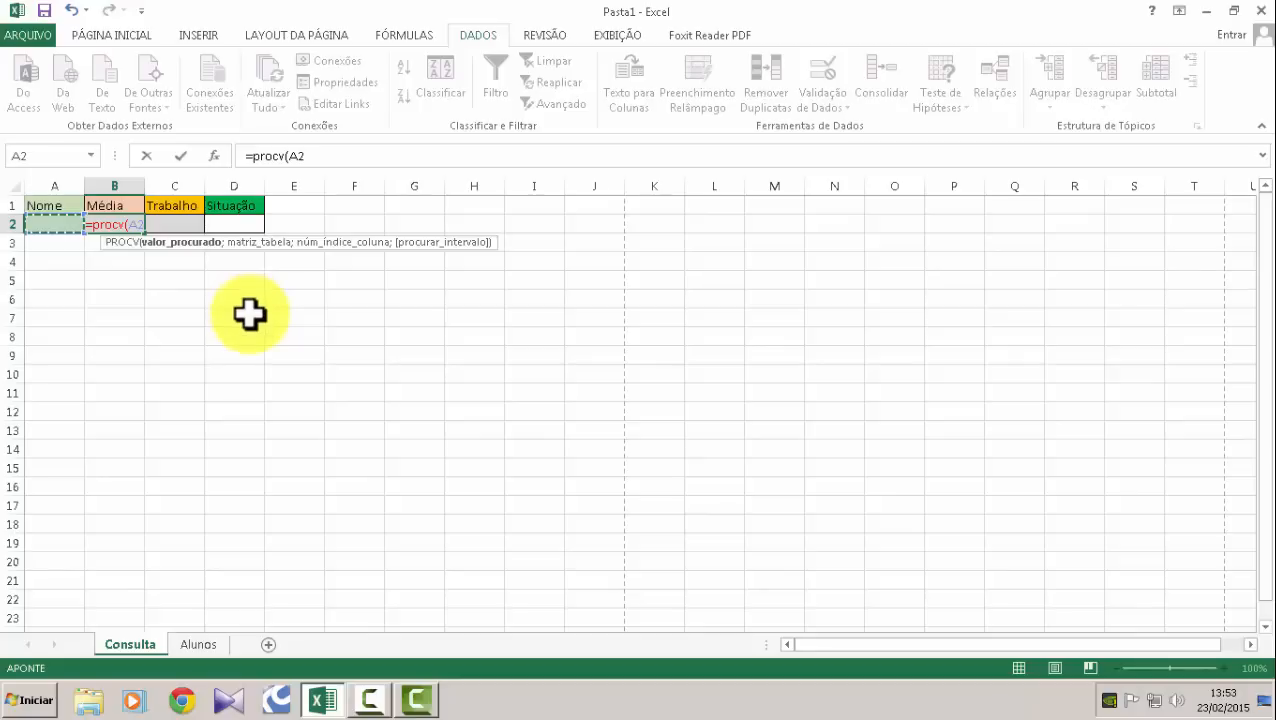
key(F4)
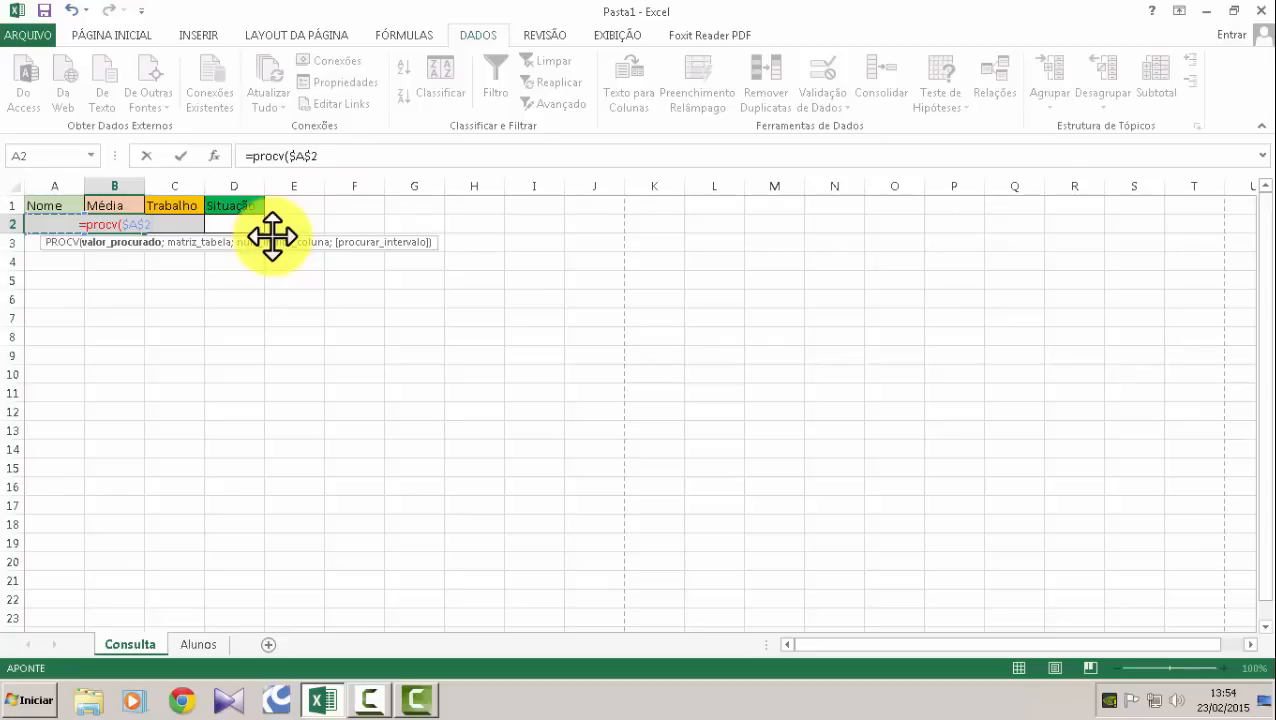
text(;)
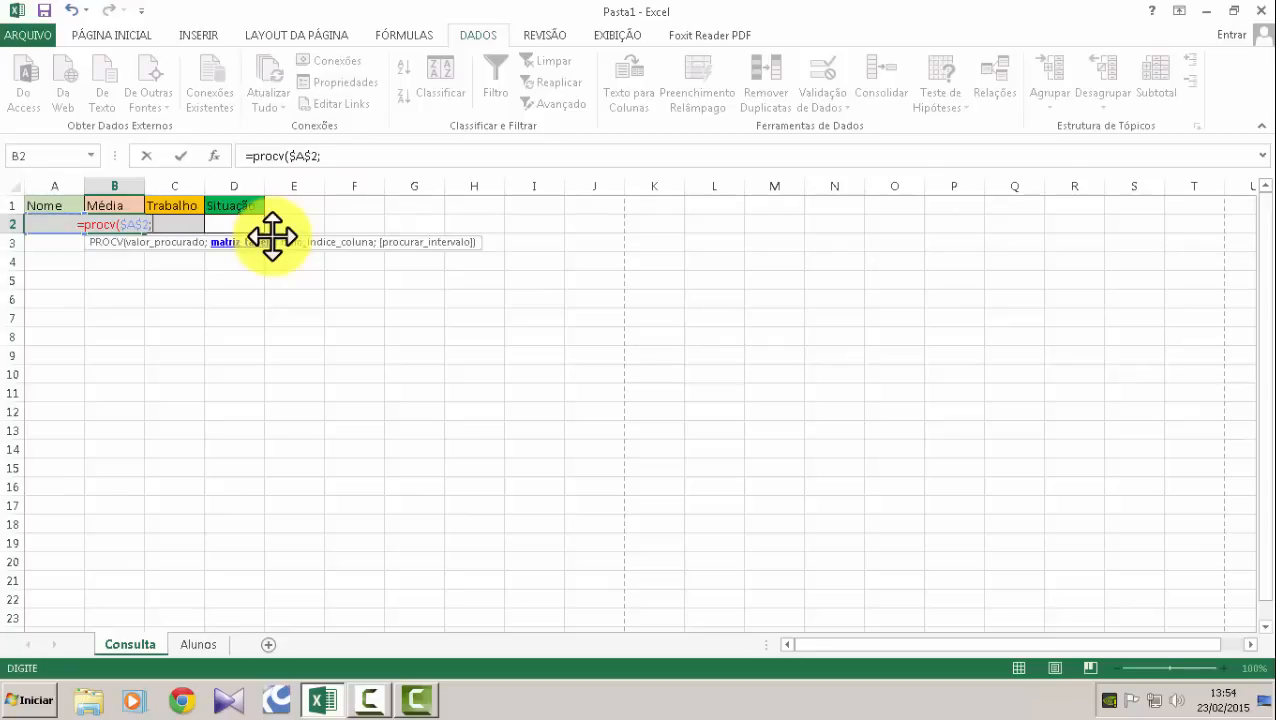
Use the whole student table on the Alunos sheet as the PROCV lookup table, with the absolute range $A$1:$H$13.
click(203, 646)
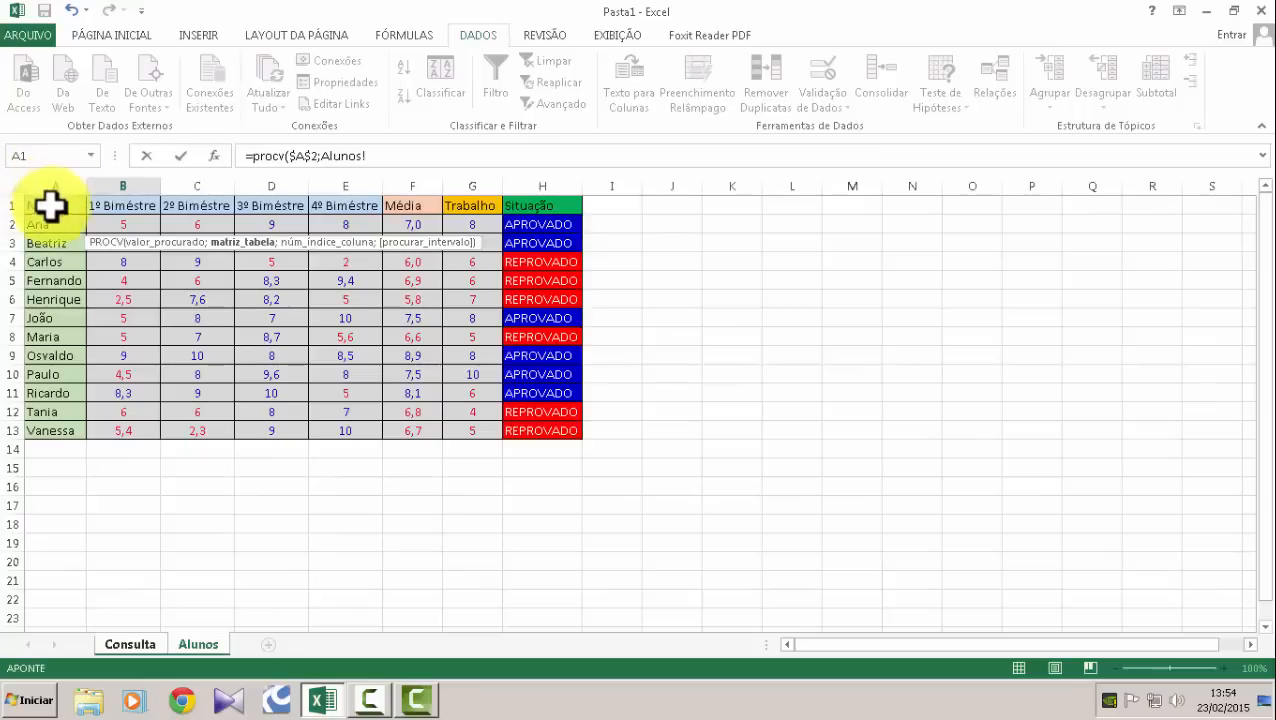
click(52, 209)
drag(52, 209, 540, 432)
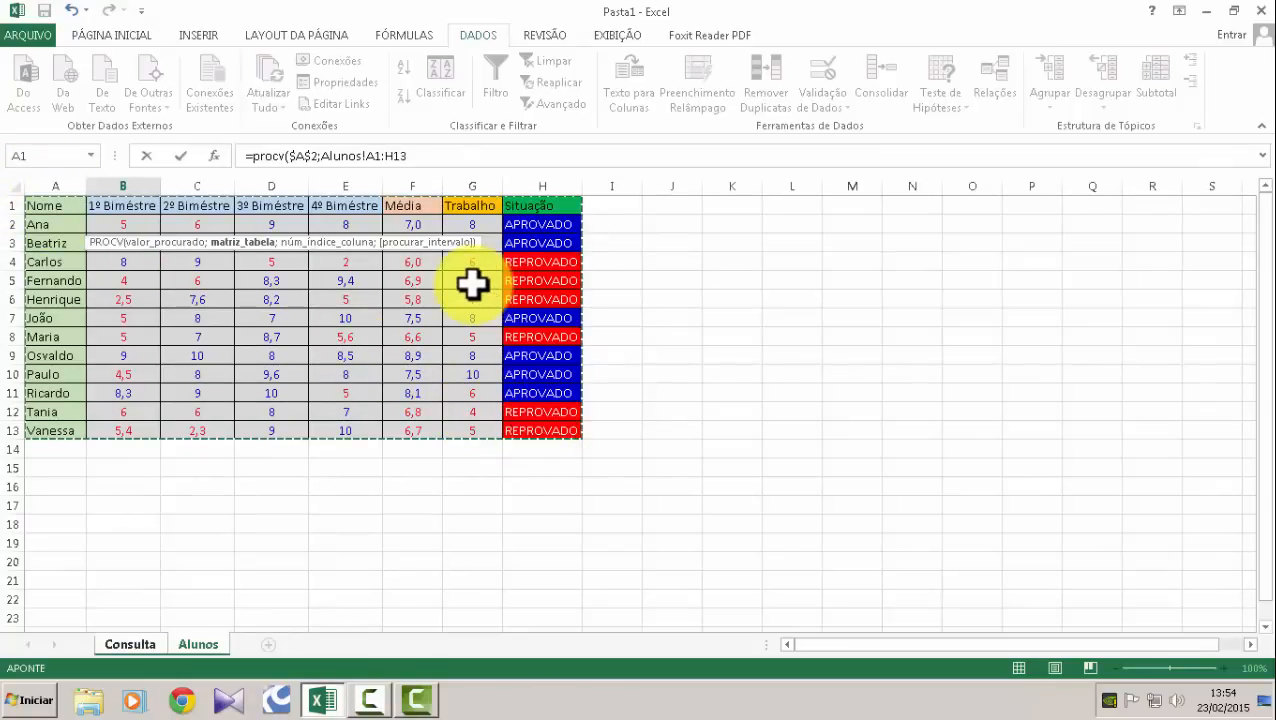
key(F4)
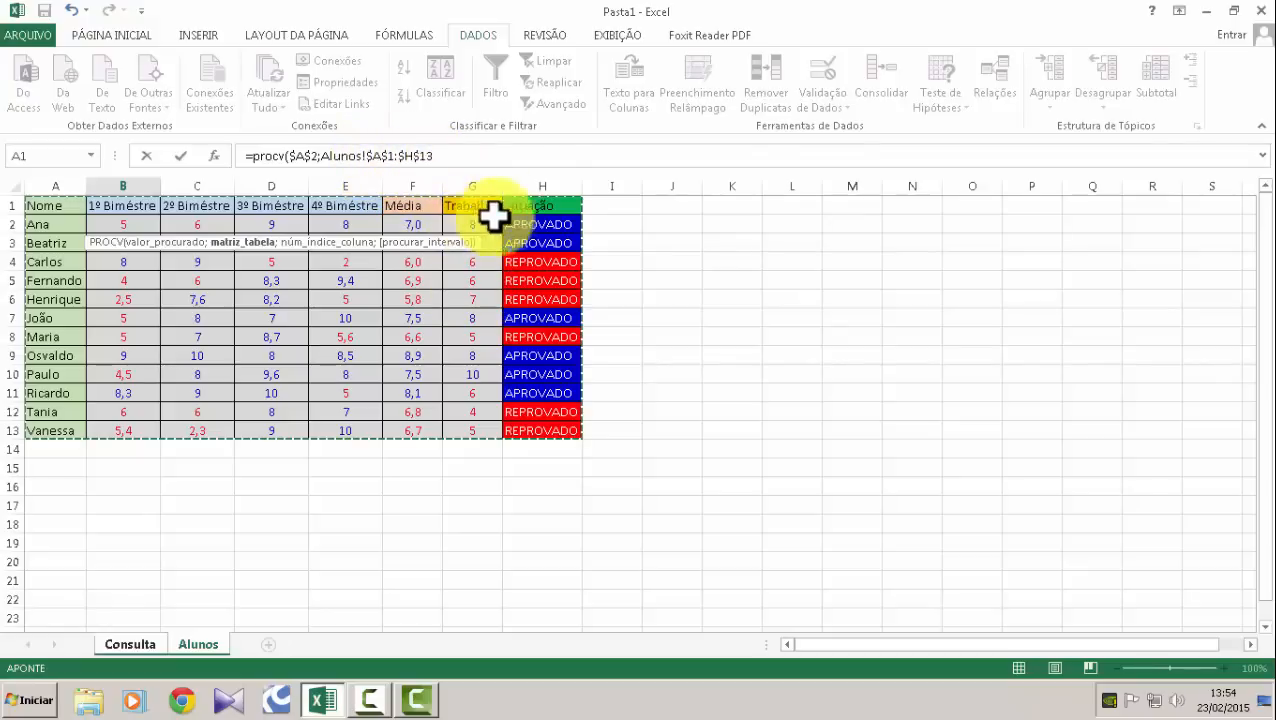
Complete the PROCV formula with column index 6 and exact match FALSO, and enter it in B2.
text(;6)
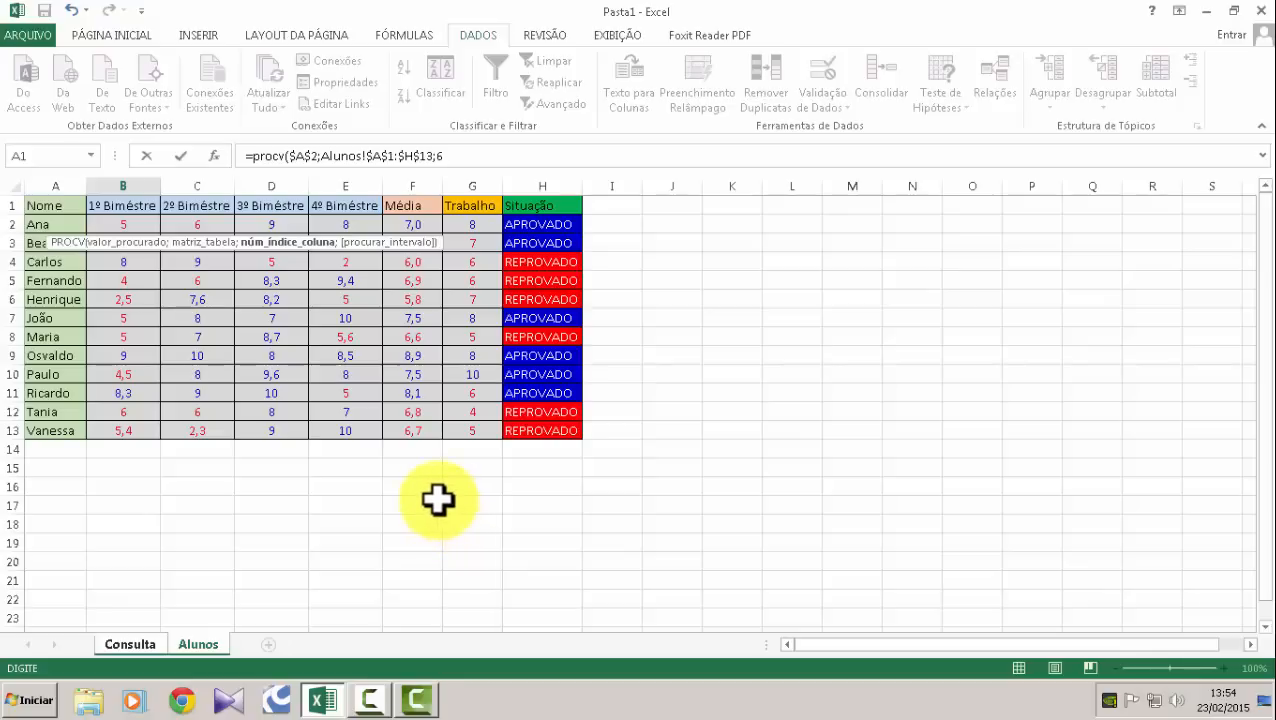
text(;)
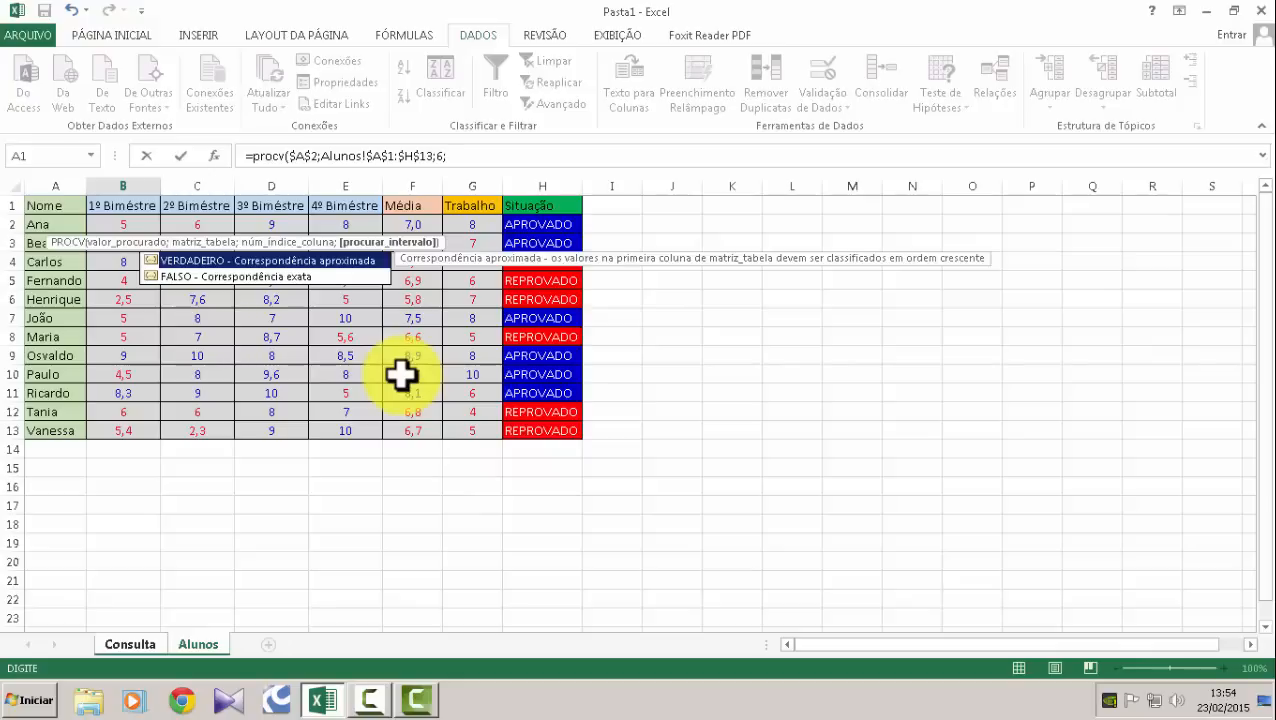
text(fal)
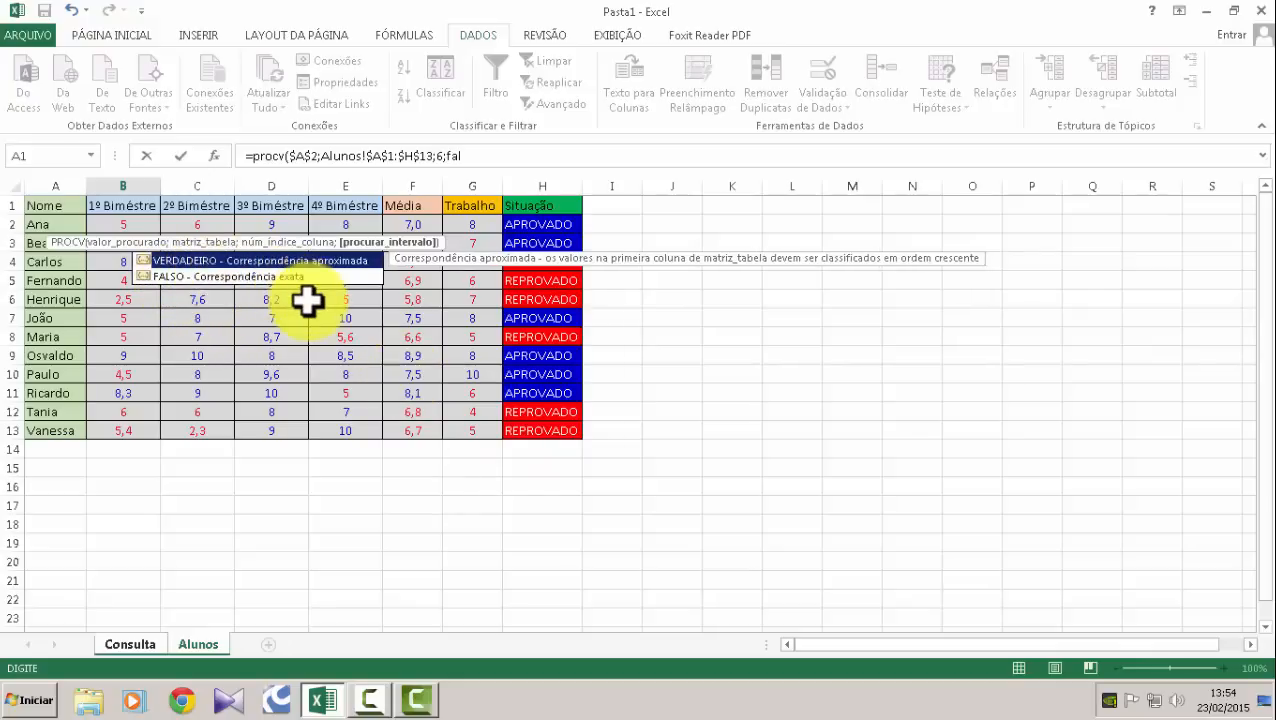
text(so)
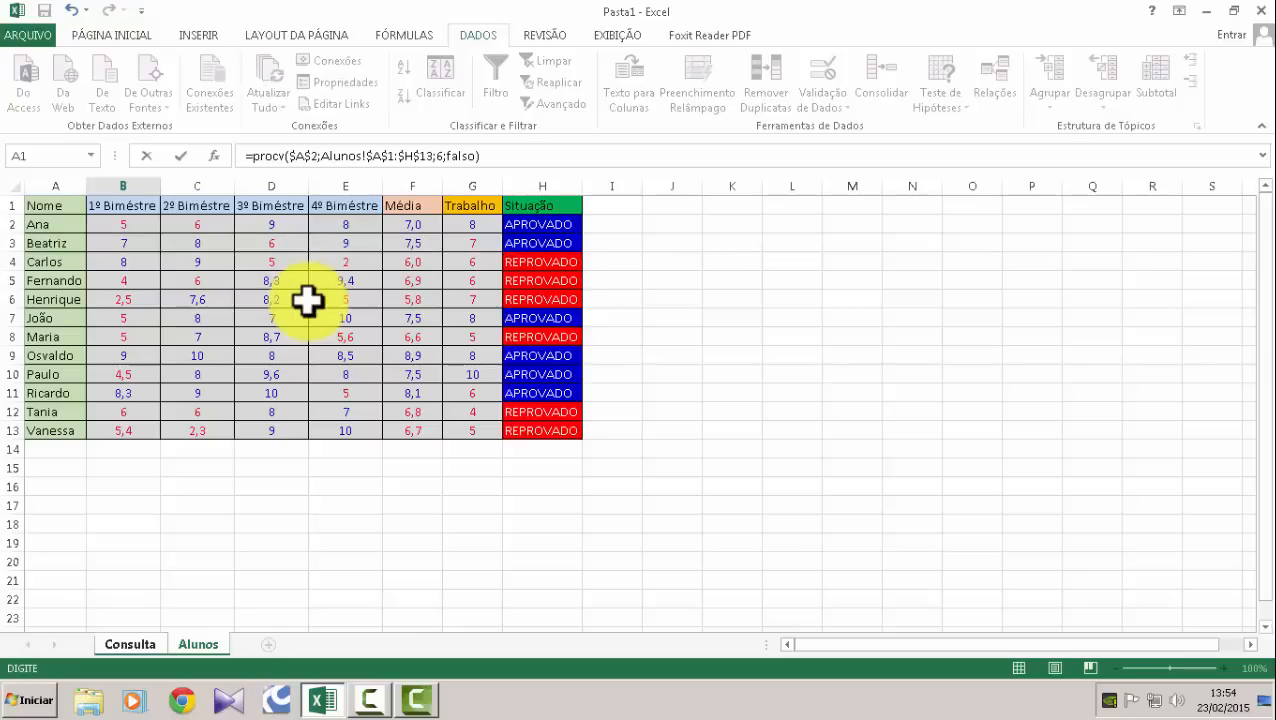
key(Return)
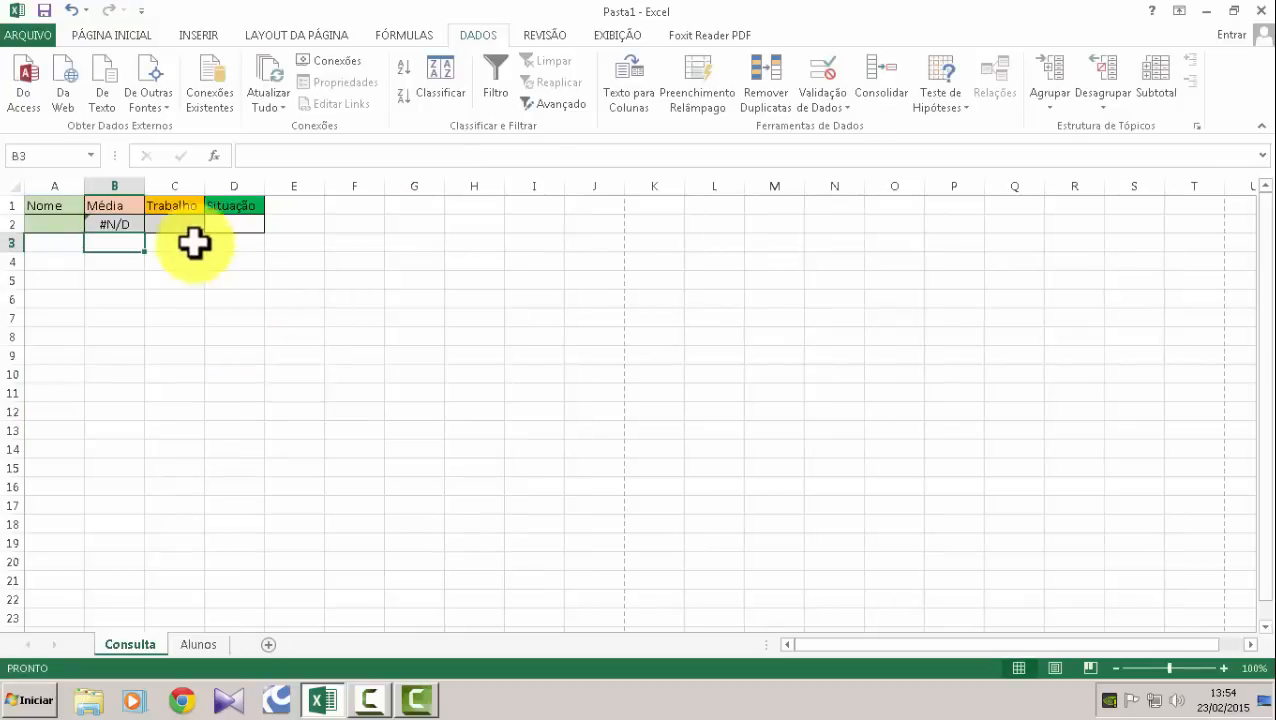
Review the PROCV formula in Média cell B2 together with the empty Nome cell A2 it refers to.
click(131, 222)
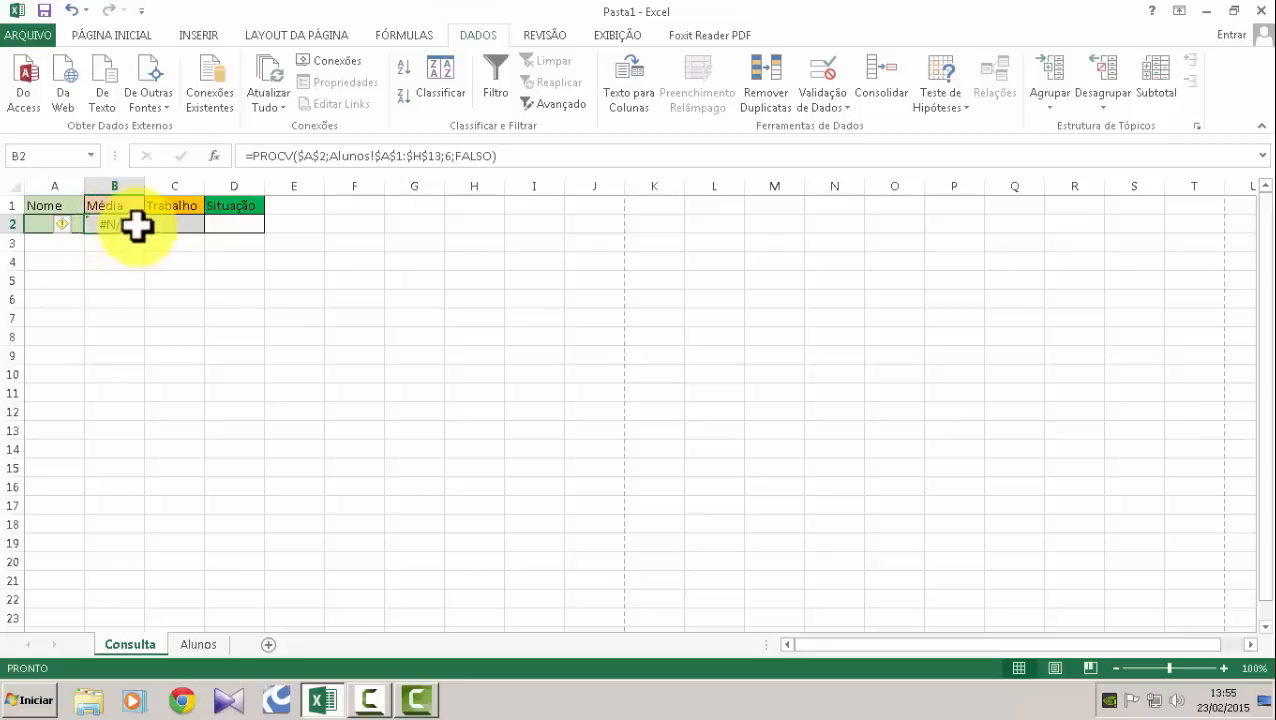
click(39, 225)
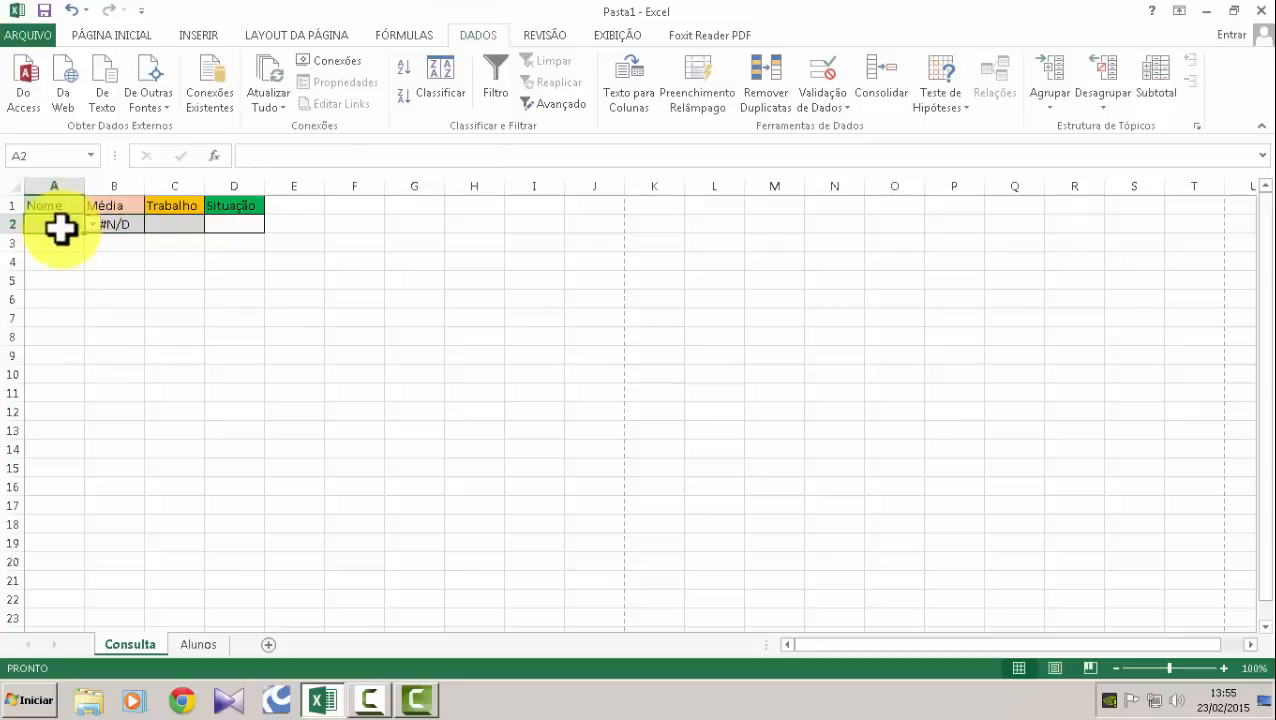
click(128, 227)
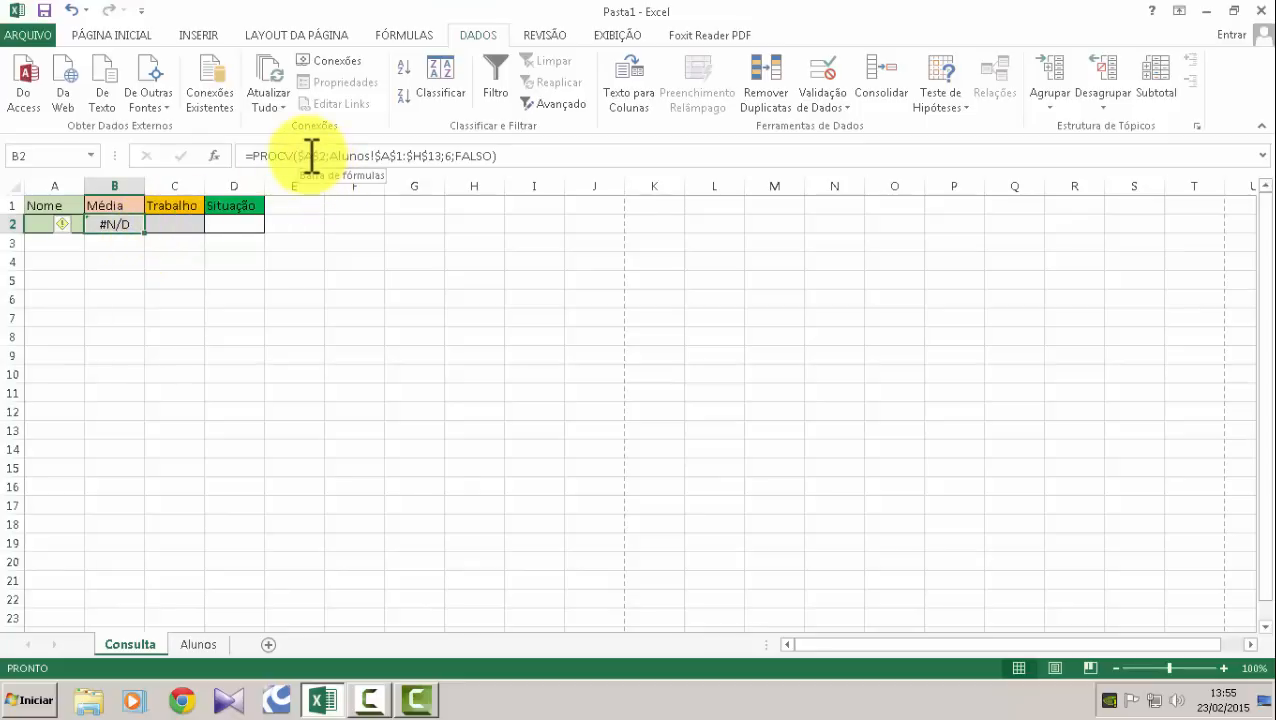
click(244, 432)
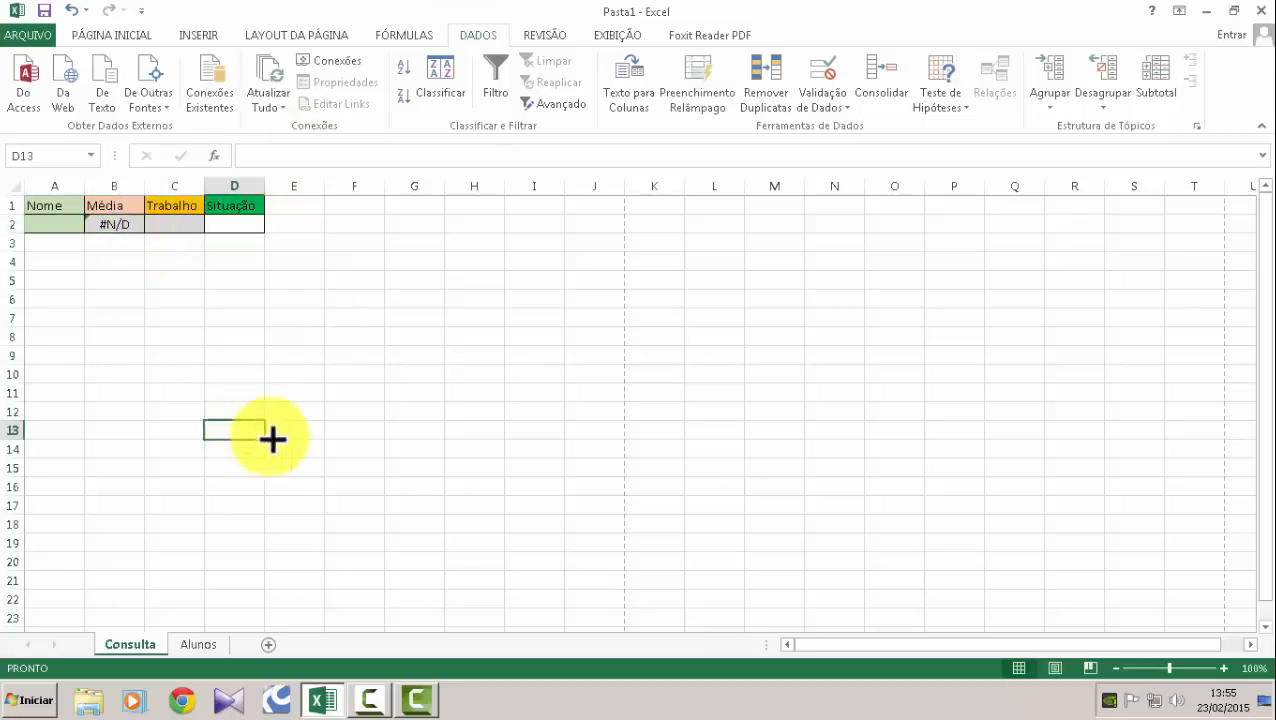
click(233, 353)
click(150, 395)
click(88, 375)
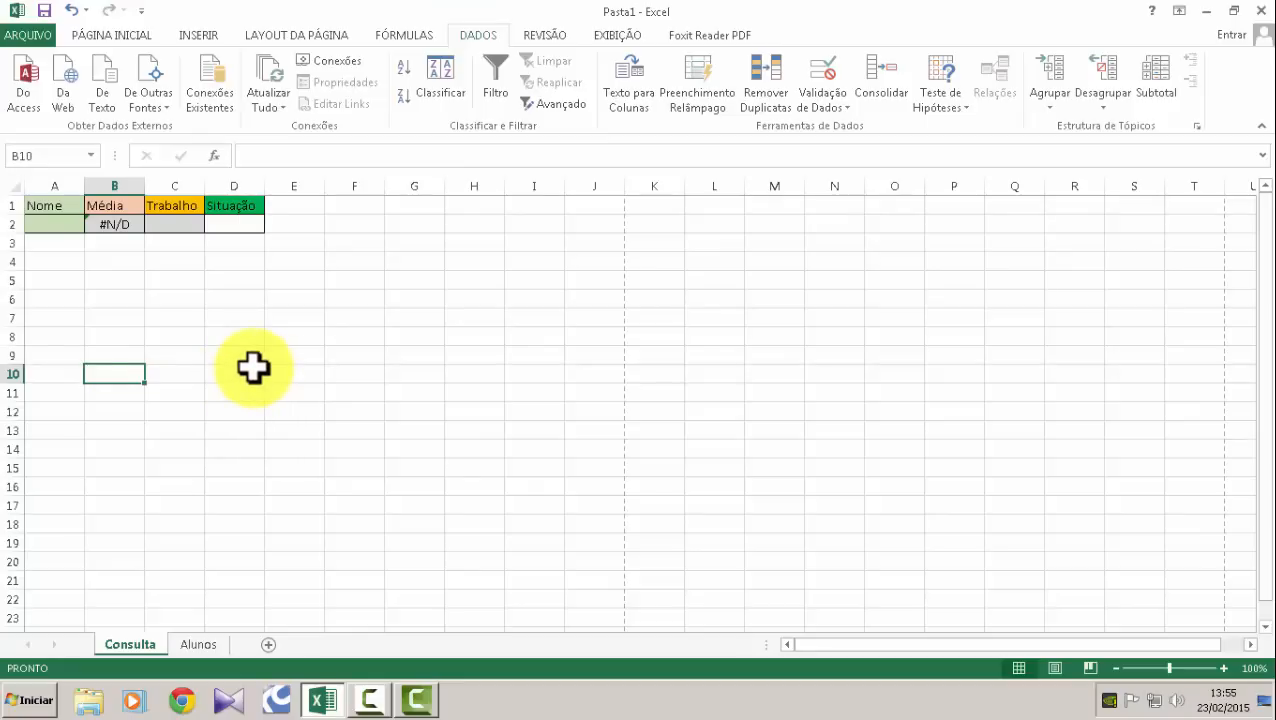
click(45, 376)
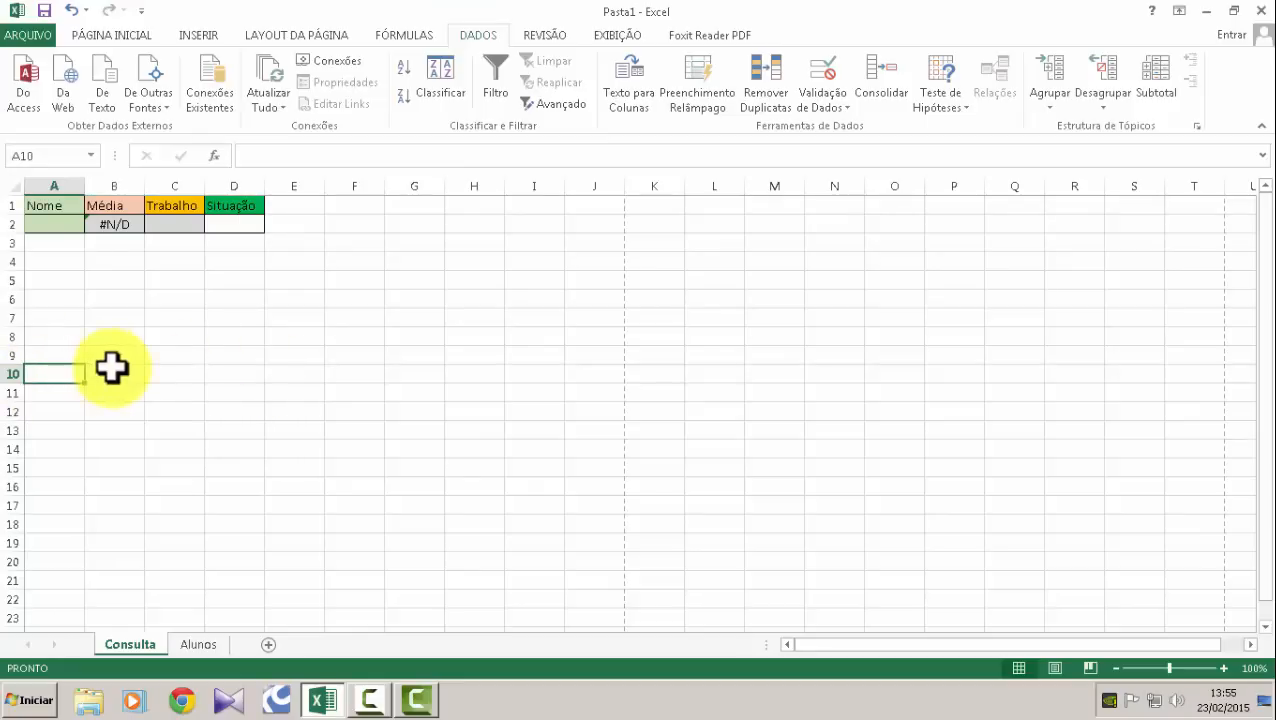
click(120, 372)
click(160, 378)
click(54, 373)
click(115, 374)
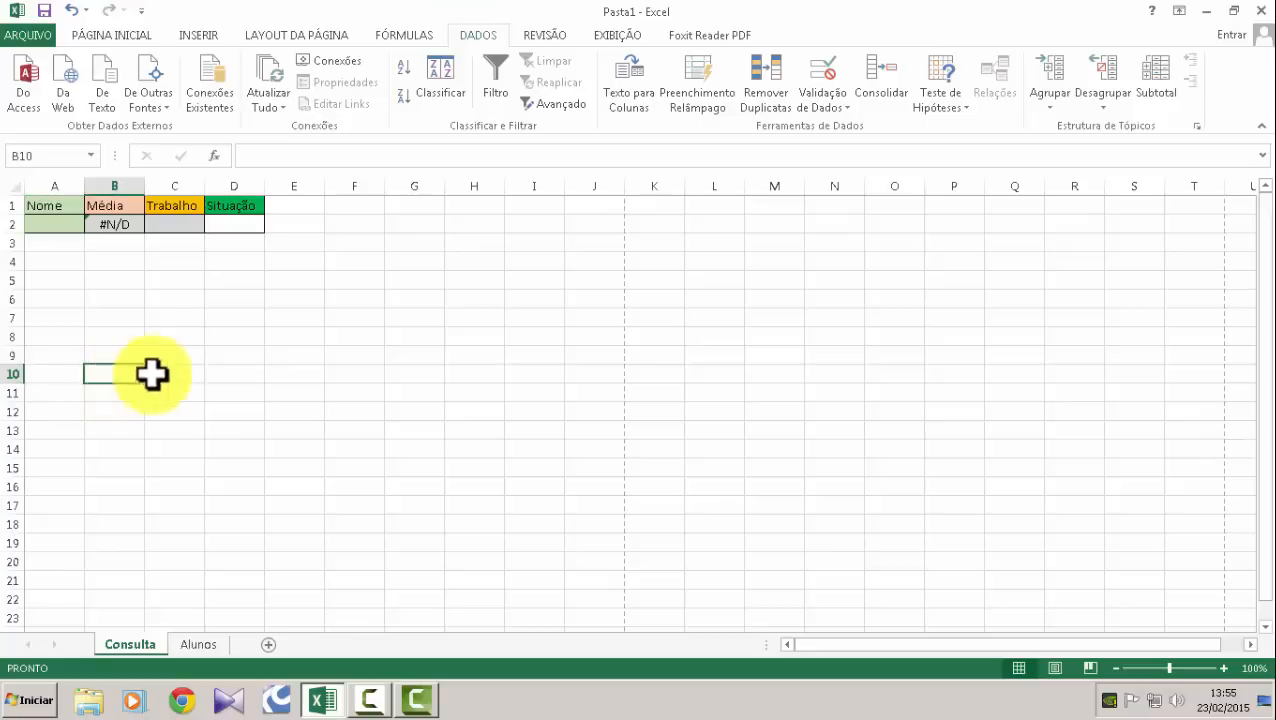
click(155, 374)
Enter the sample values 50 in A10 and 100 in B10 of the Consulta sheet.
click(68, 374)
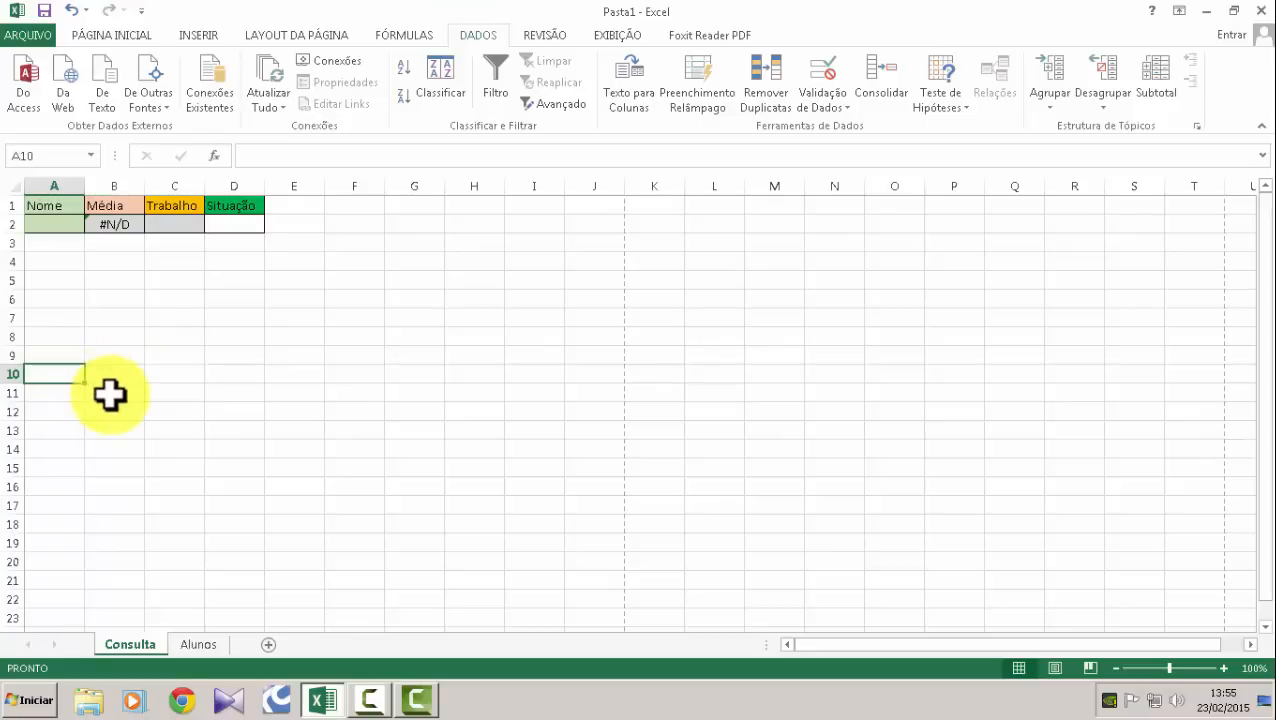
text(50)
key(Tab)
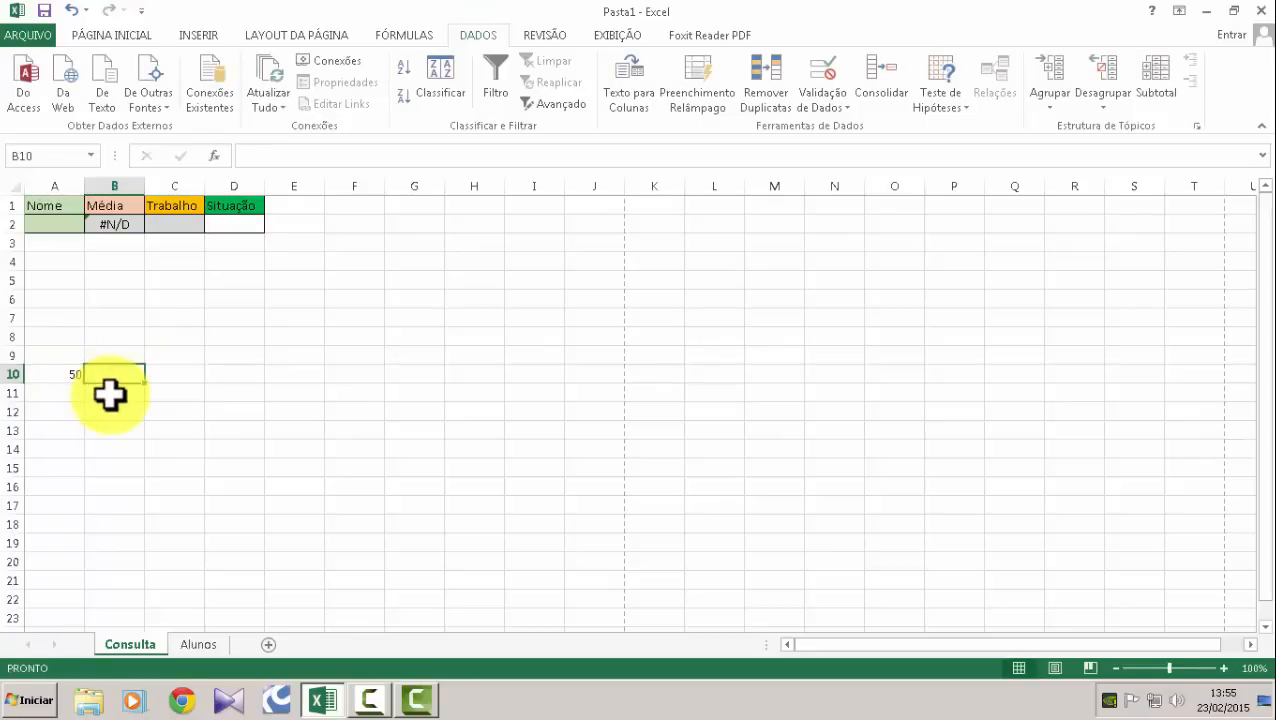
text(100)
key(Tab)
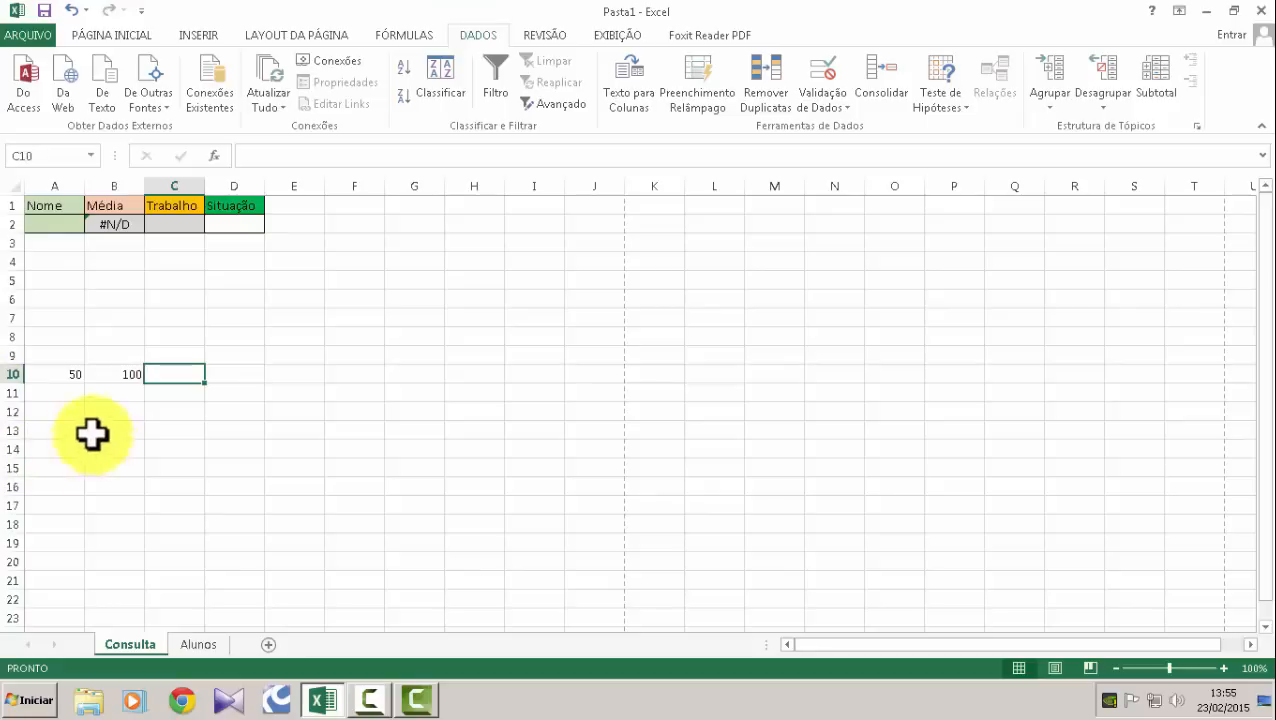
Add the two sample values in C10 with the formula =A10+B10.
click(125, 372)
click(57, 373)
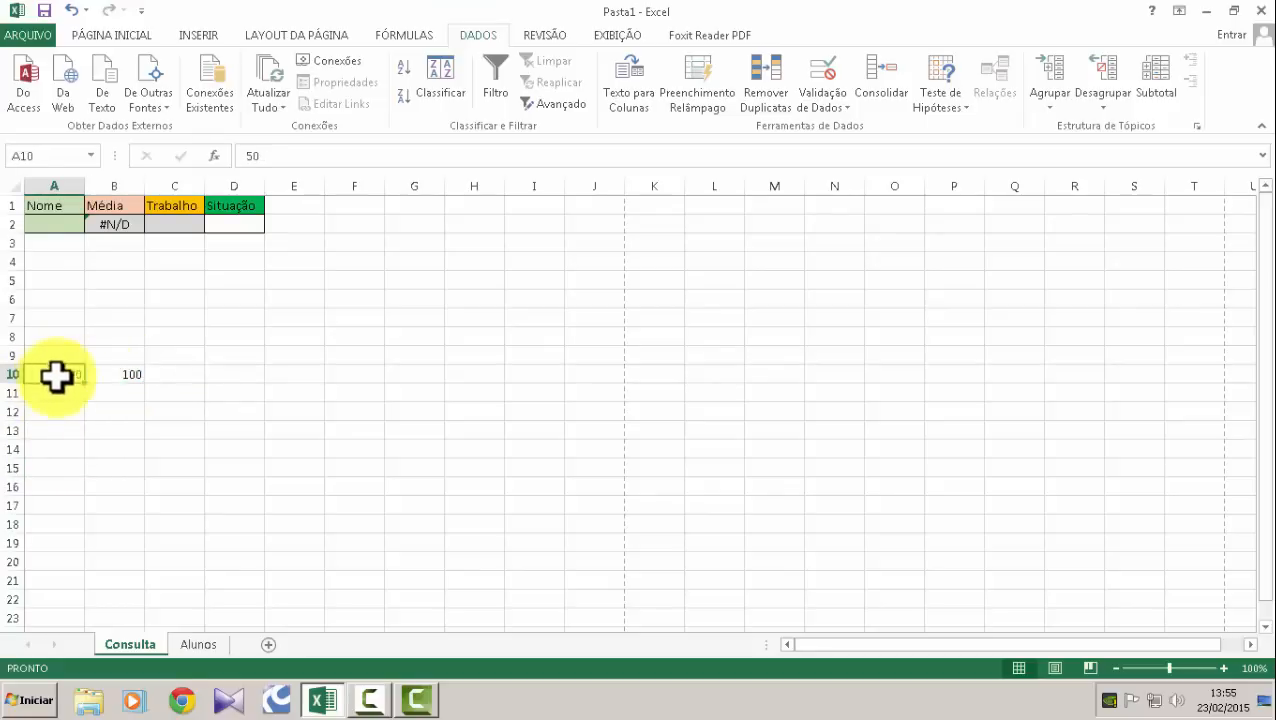
click(127, 373)
click(176, 376)
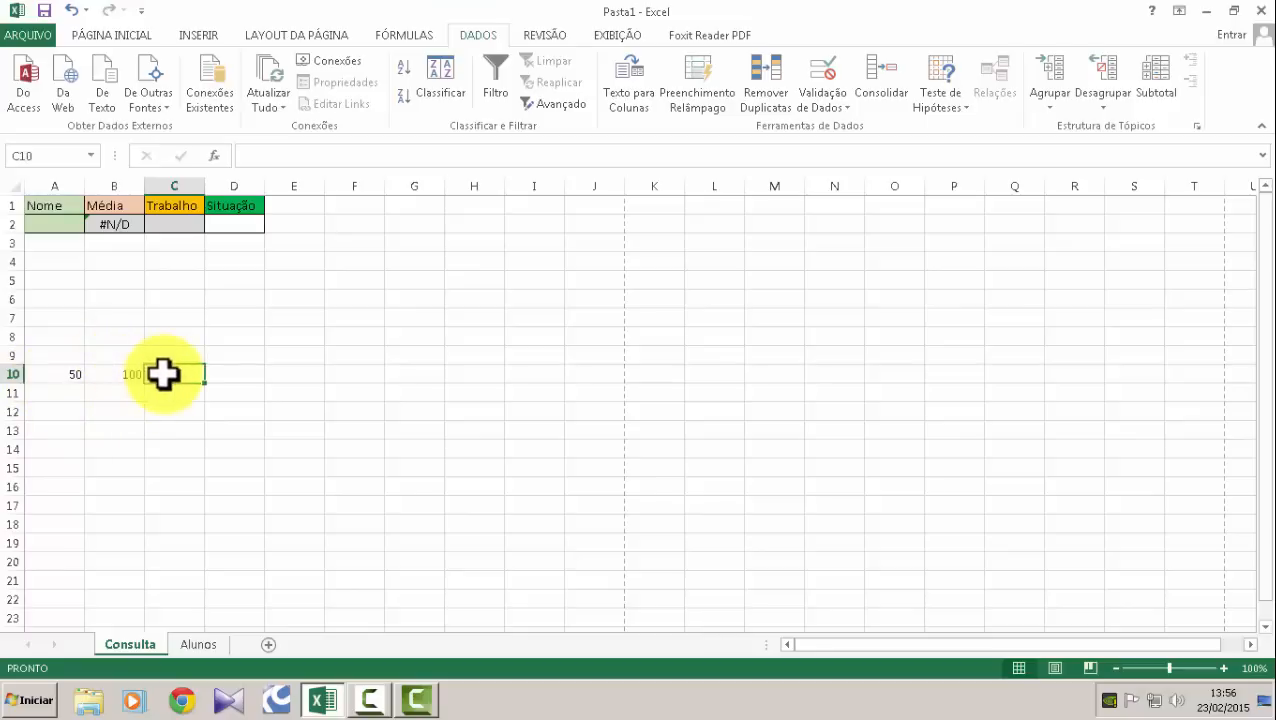
text(=)
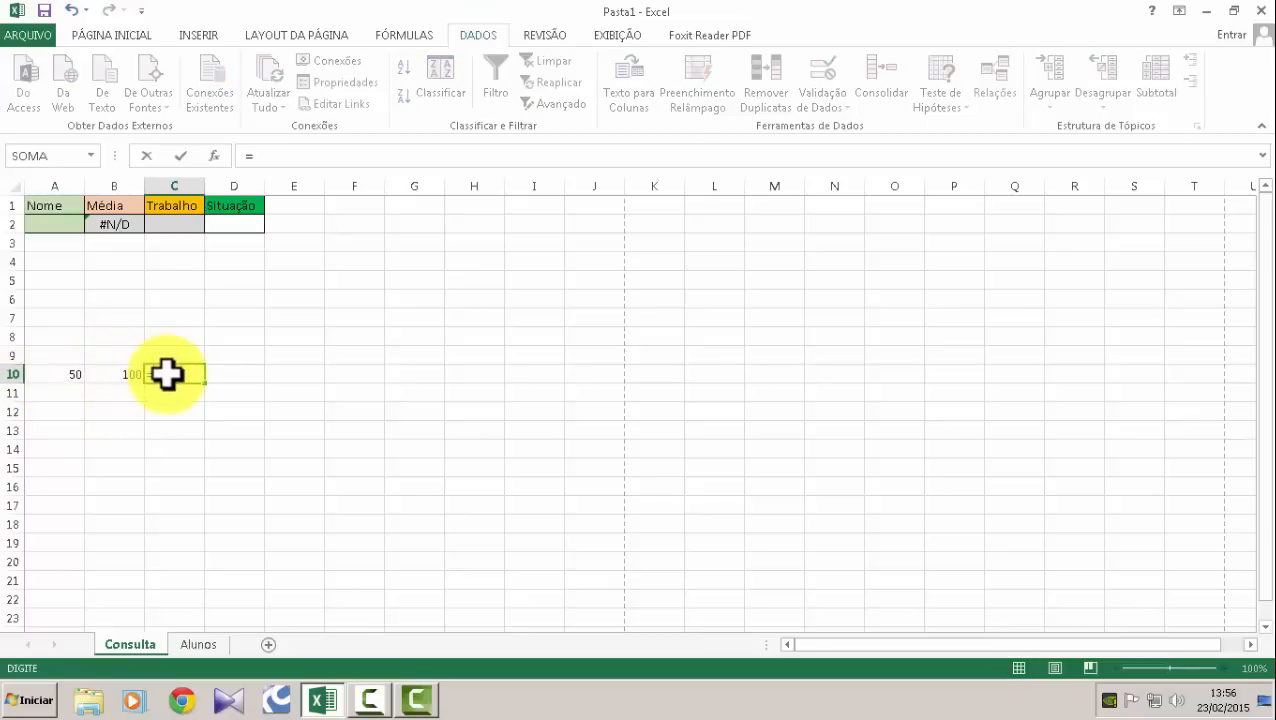
text(a10)
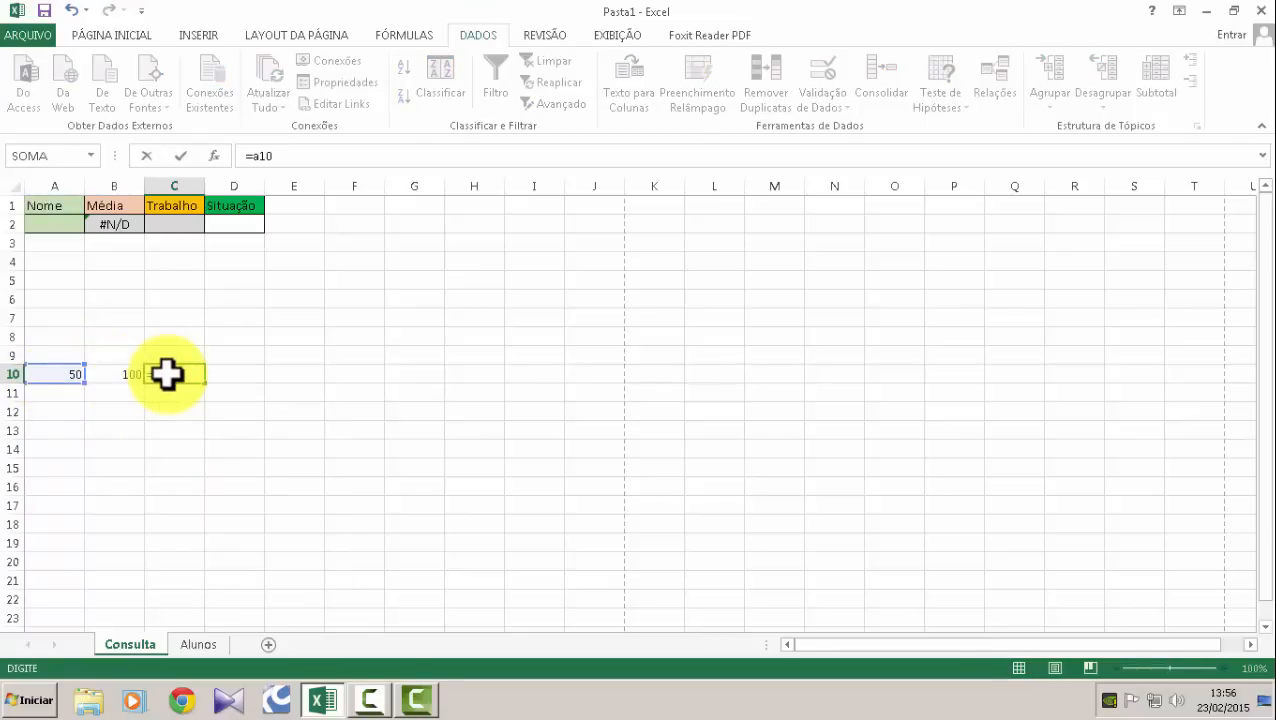
text(+b10)
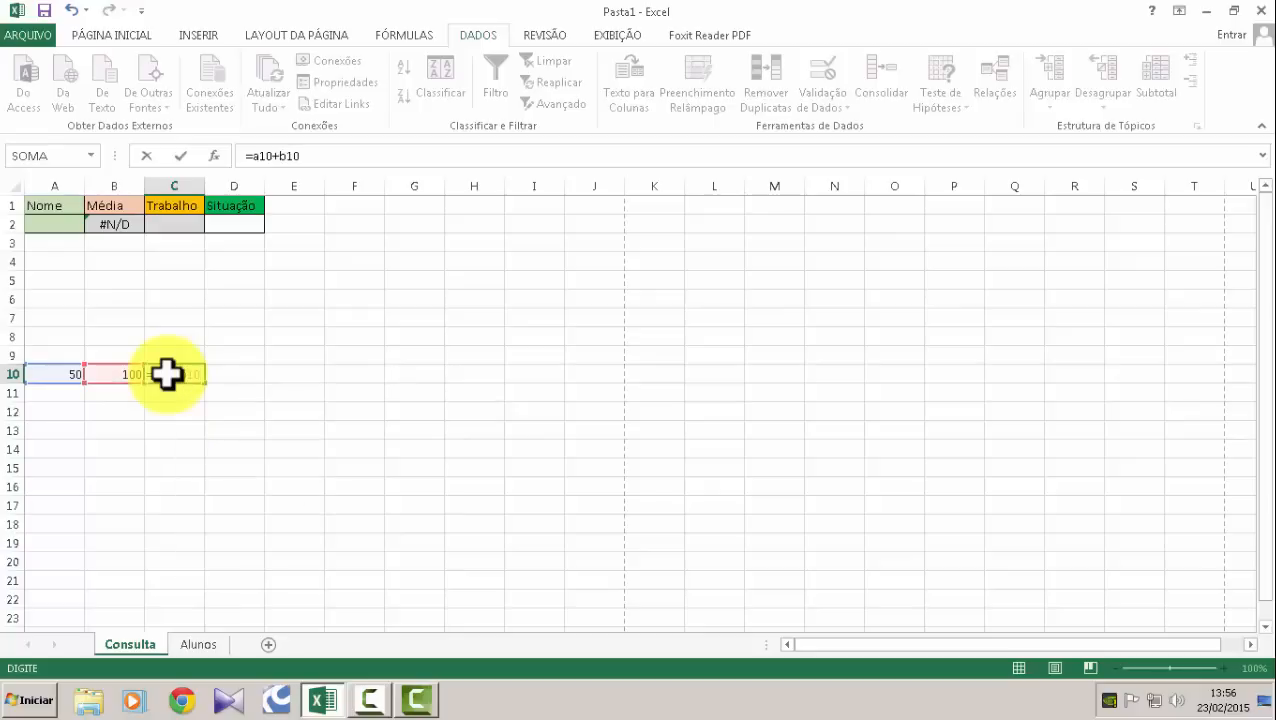
key(Return)
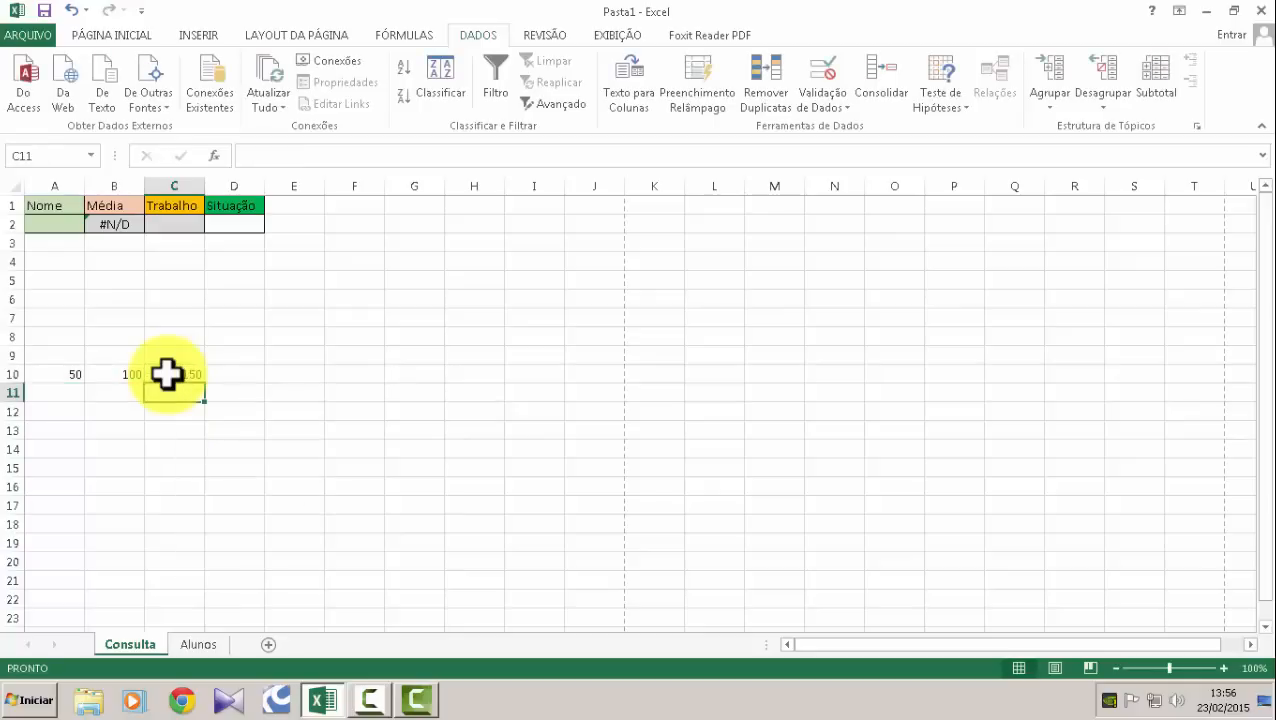
Fill the sum formula from C10 down to C11 and compare the relative references in both cells.
click(186, 377)
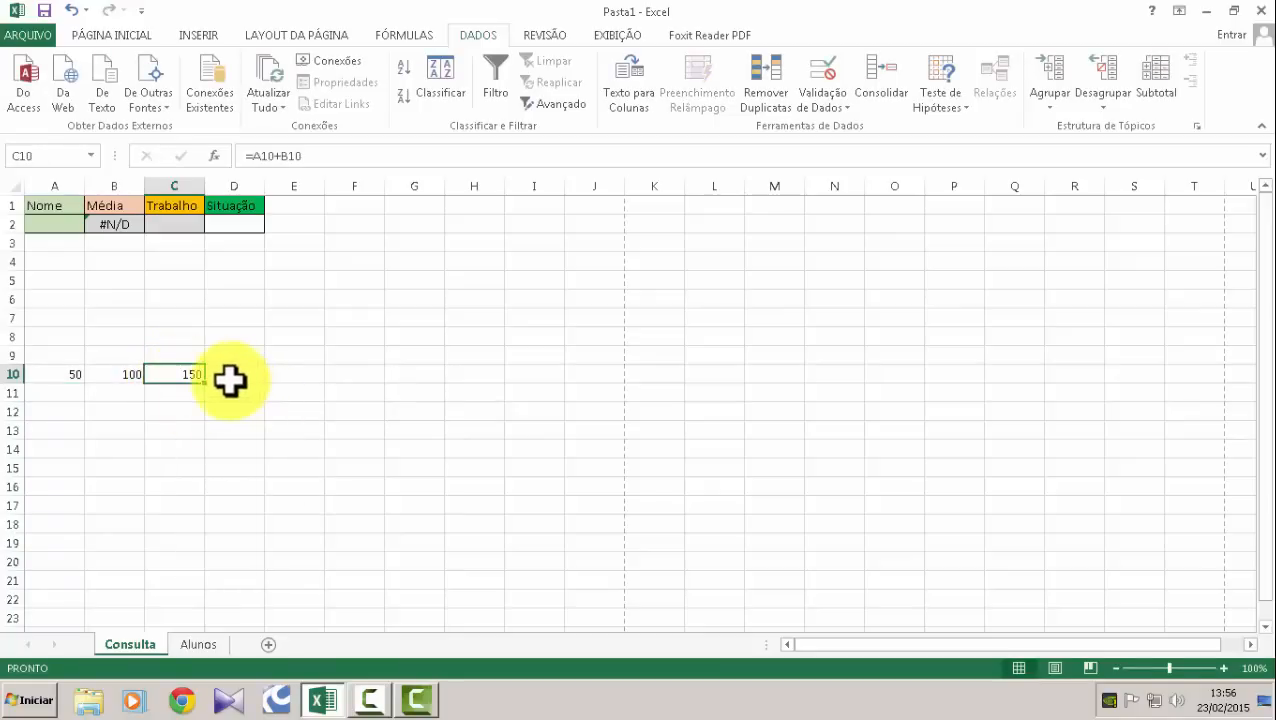
drag(208, 387, 209, 405)
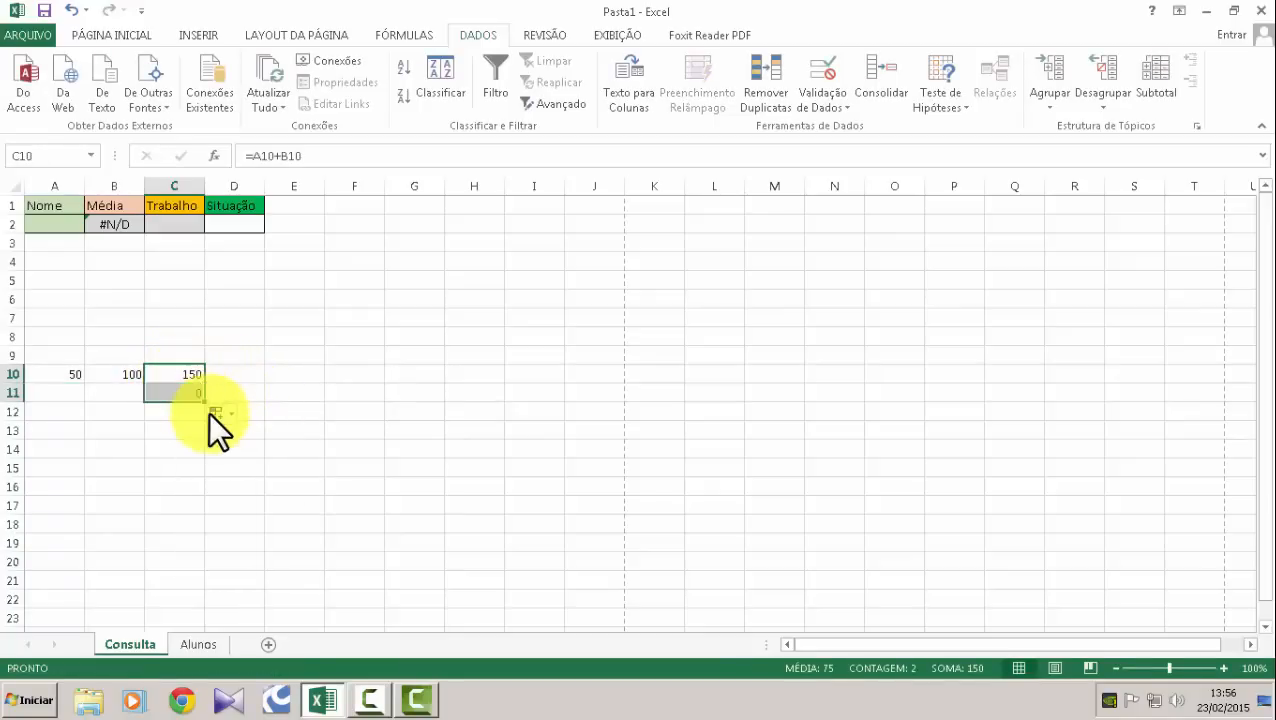
click(189, 395)
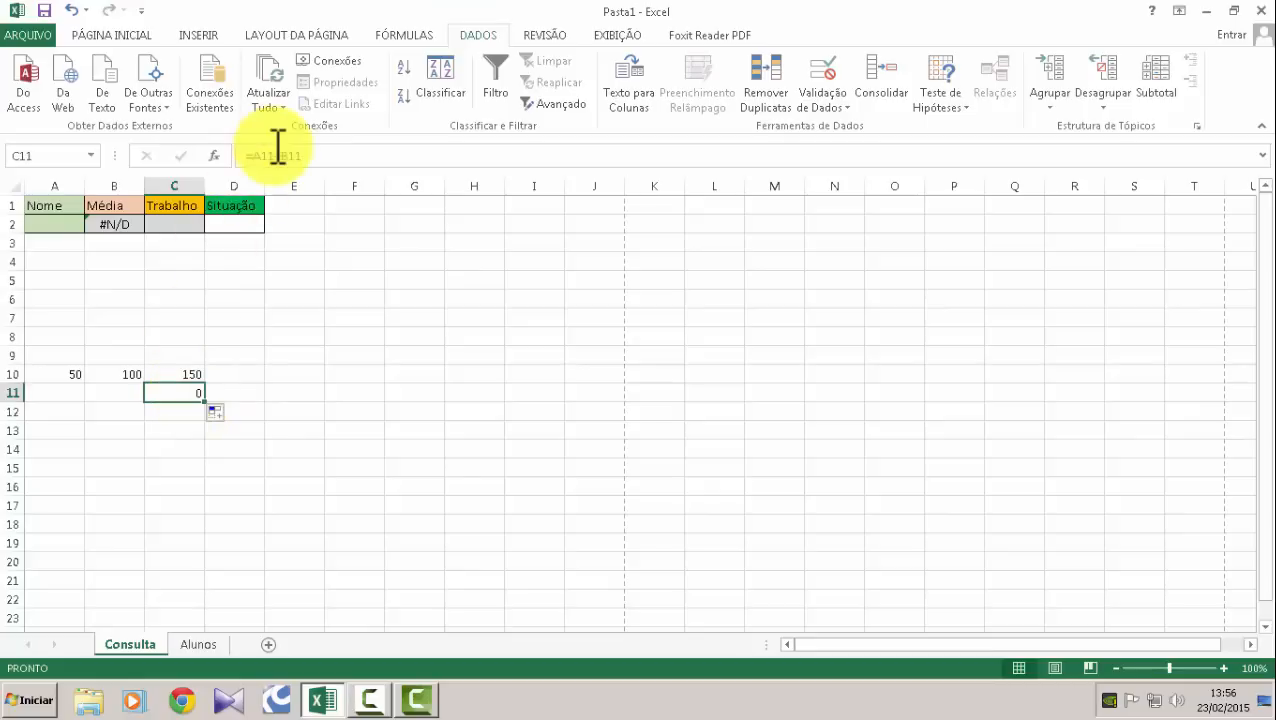
click(183, 376)
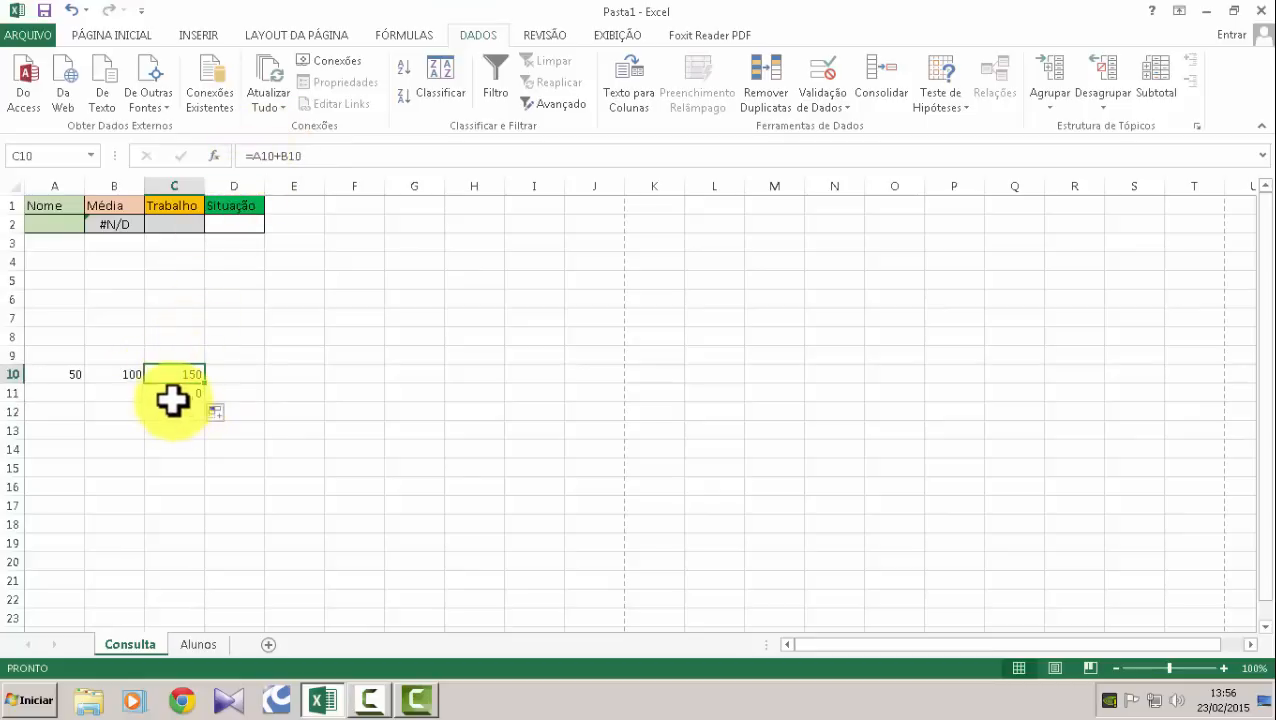
Check which row 11 cells the copied sum formula in C11 refers to, against the sample values in row 10.
click(57, 393)
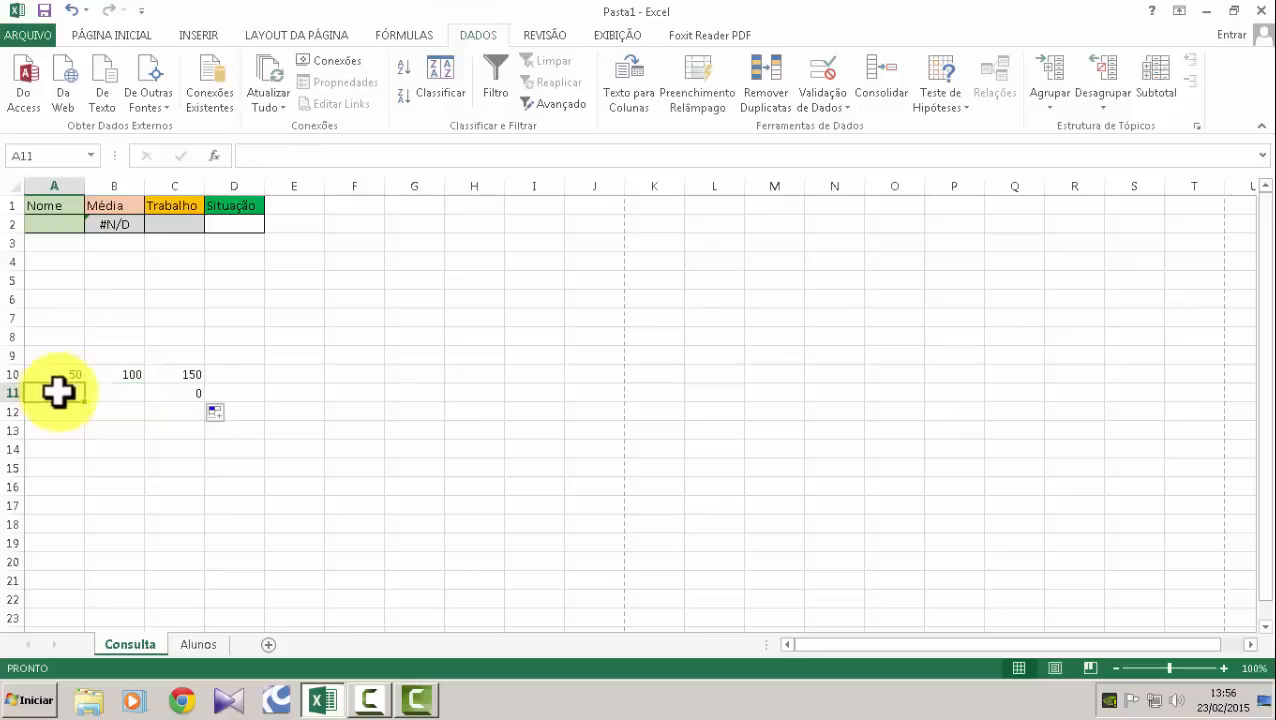
click(176, 394)
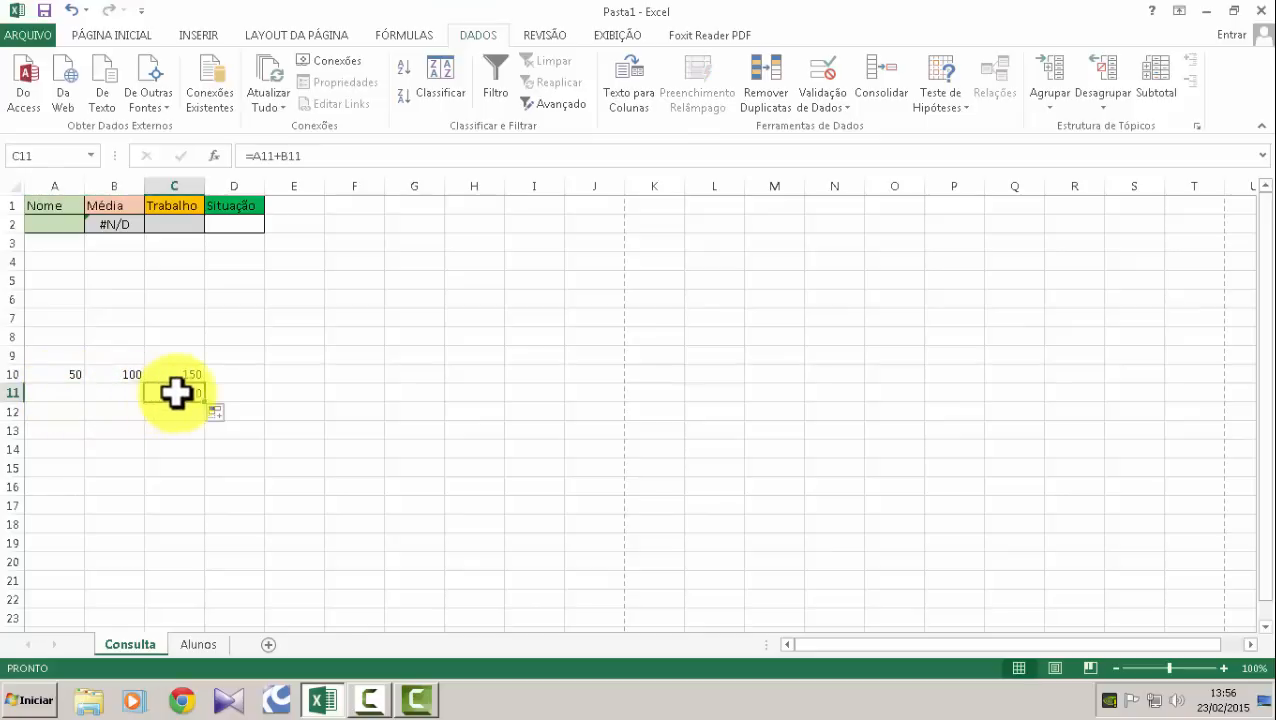
click(122, 374)
click(63, 377)
click(158, 367)
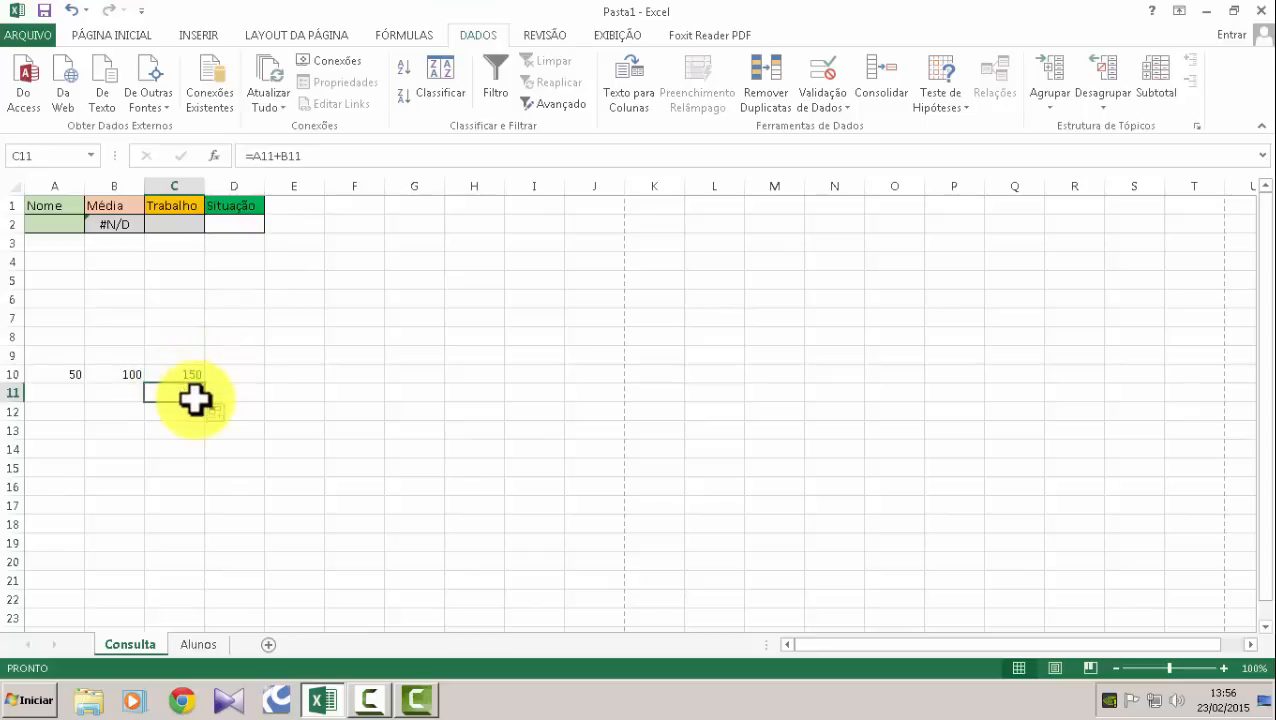
Fill the sum formula from C10 across to D10 and compare the relative references in both cells.
click(193, 377)
drag(205, 383, 249, 375)
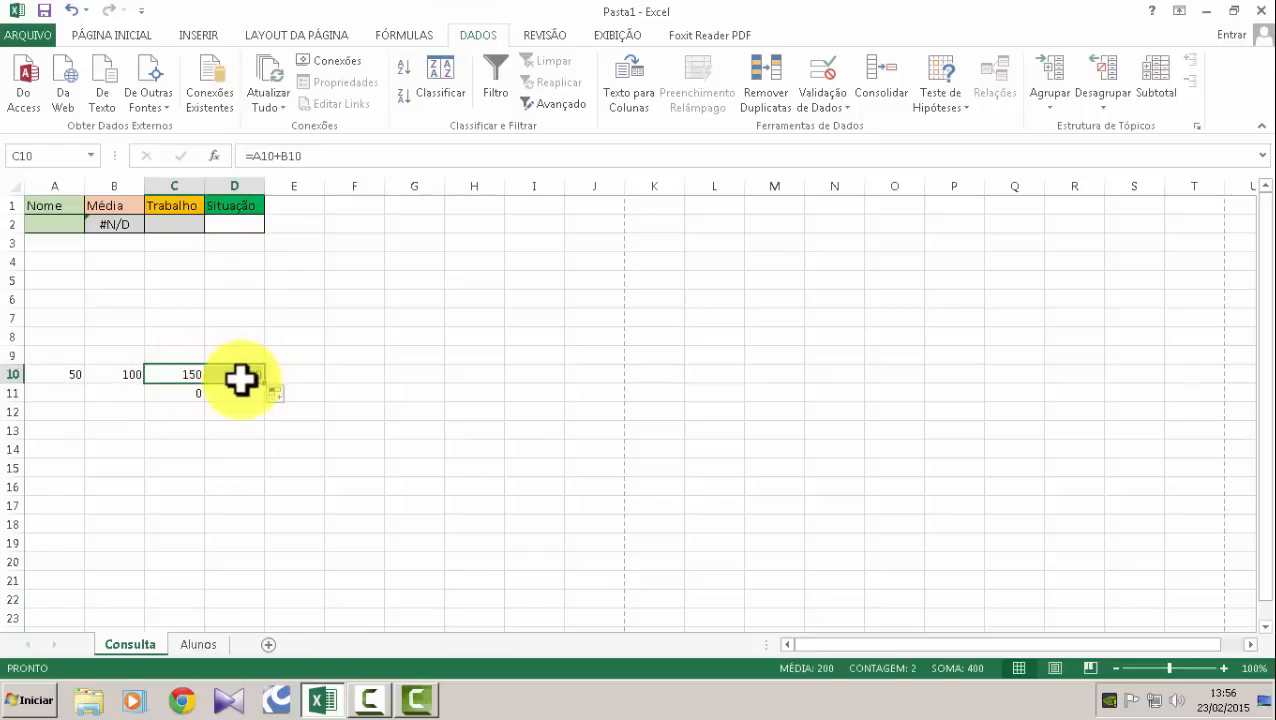
click(127, 372)
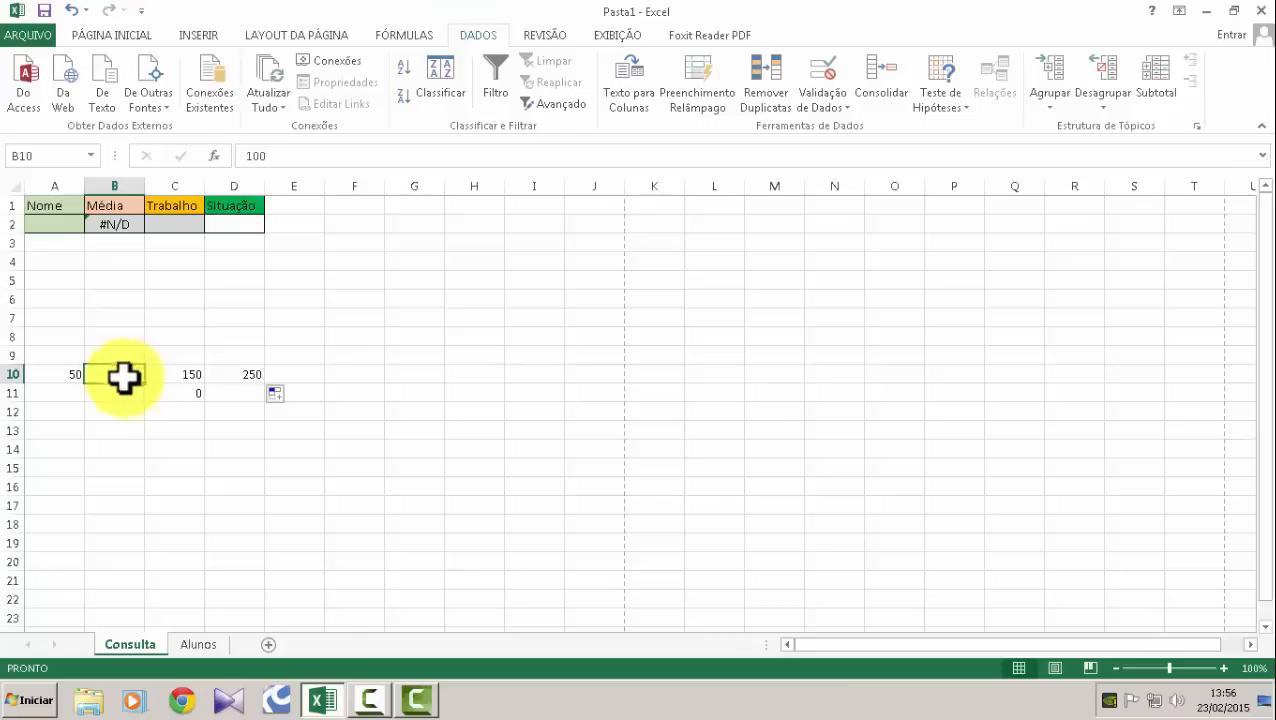
click(177, 378)
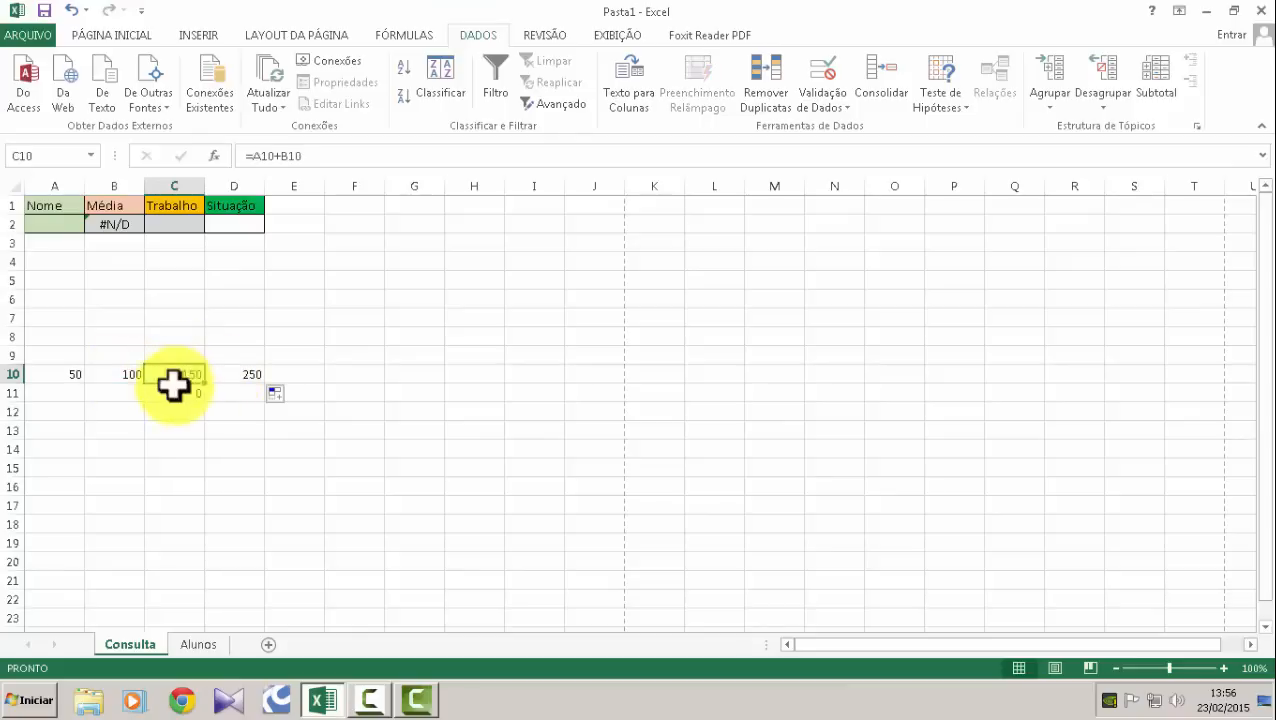
click(237, 378)
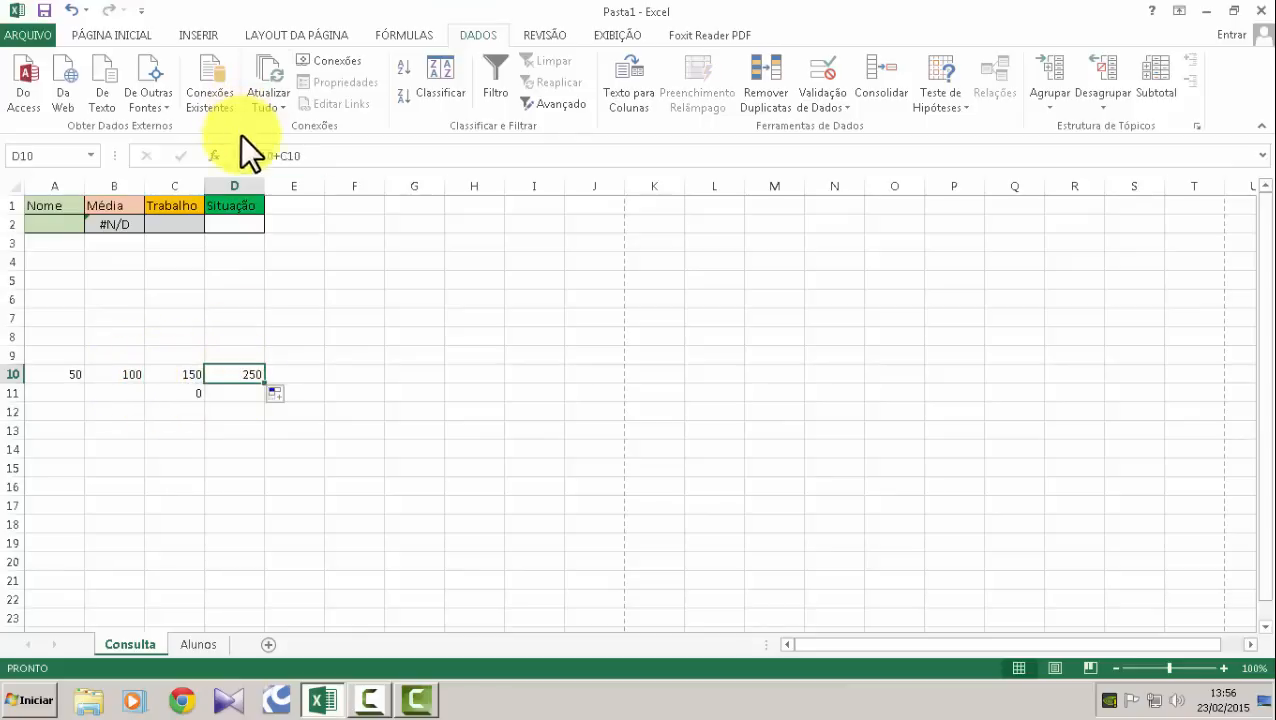
Examine the row 10 cells that feed the sums in C10 and D10 to trace how the column references shift.
click(105, 374)
drag(62, 373, 184, 372)
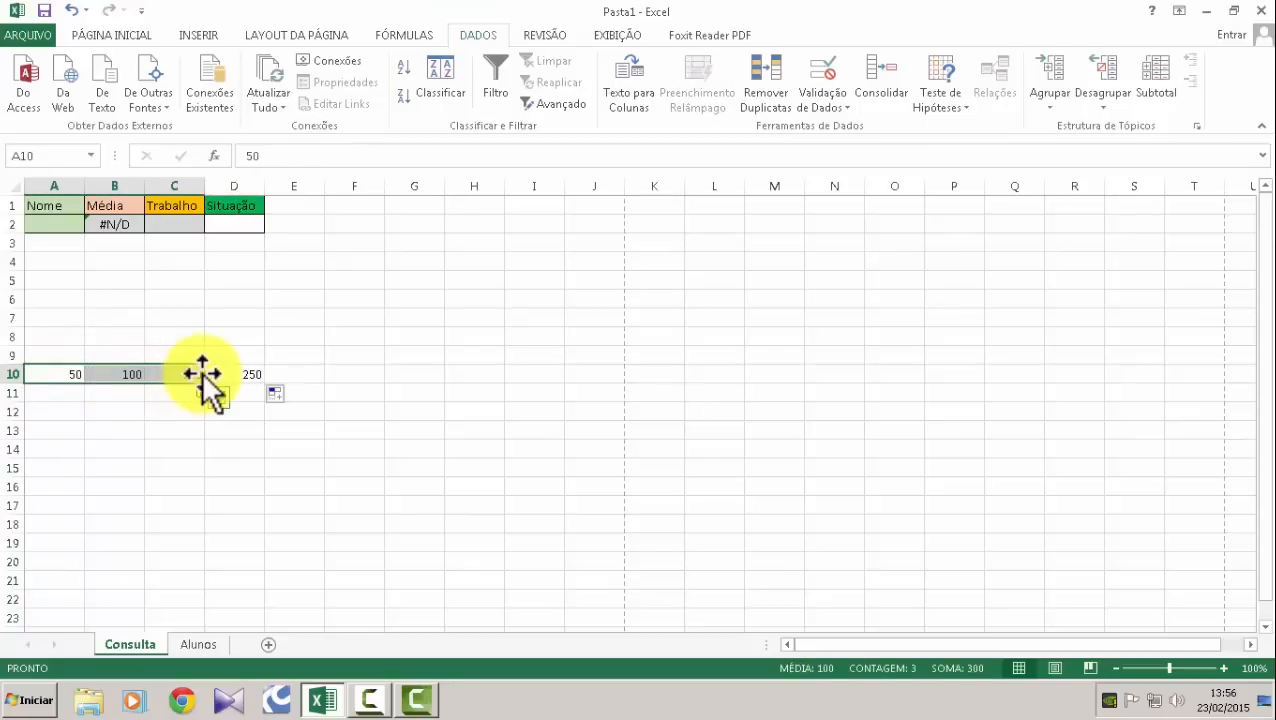
drag(239, 371, 109, 373)
click(142, 427)
click(132, 372)
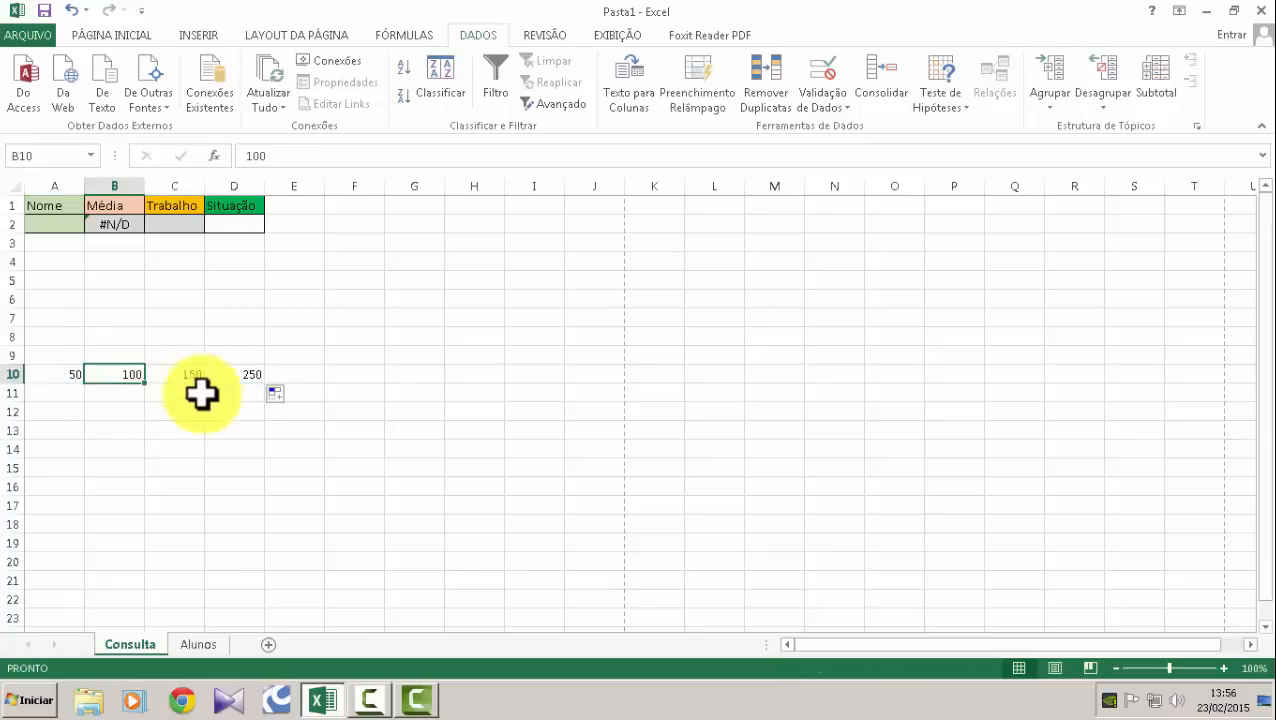
click(180, 372)
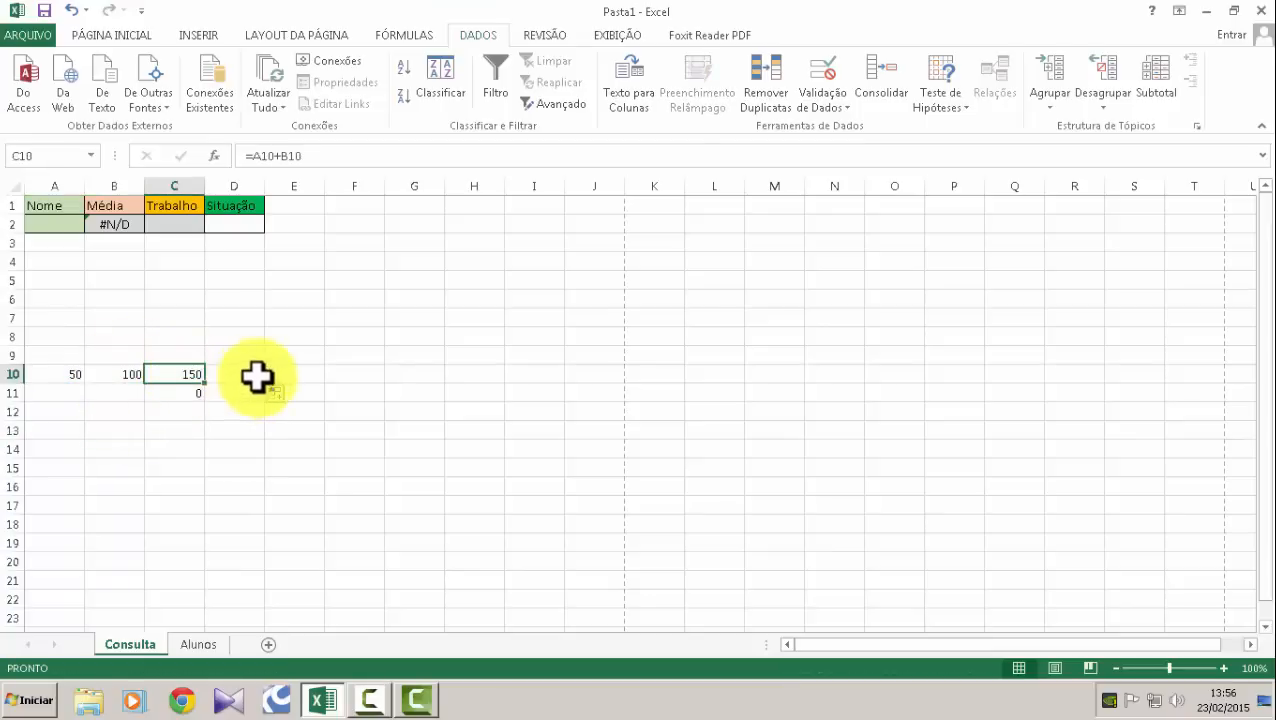
click(252, 374)
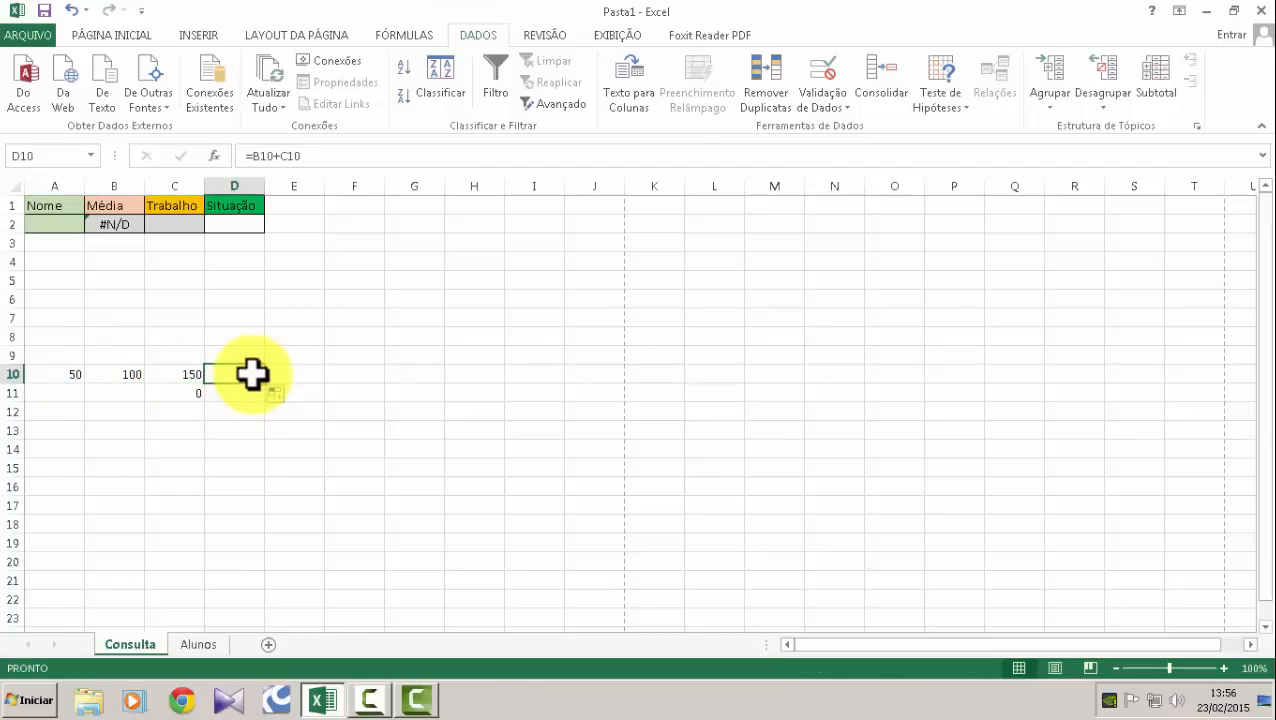
Delete the copied sum formulas from D10 and C11.
key(Delete)
click(186, 395)
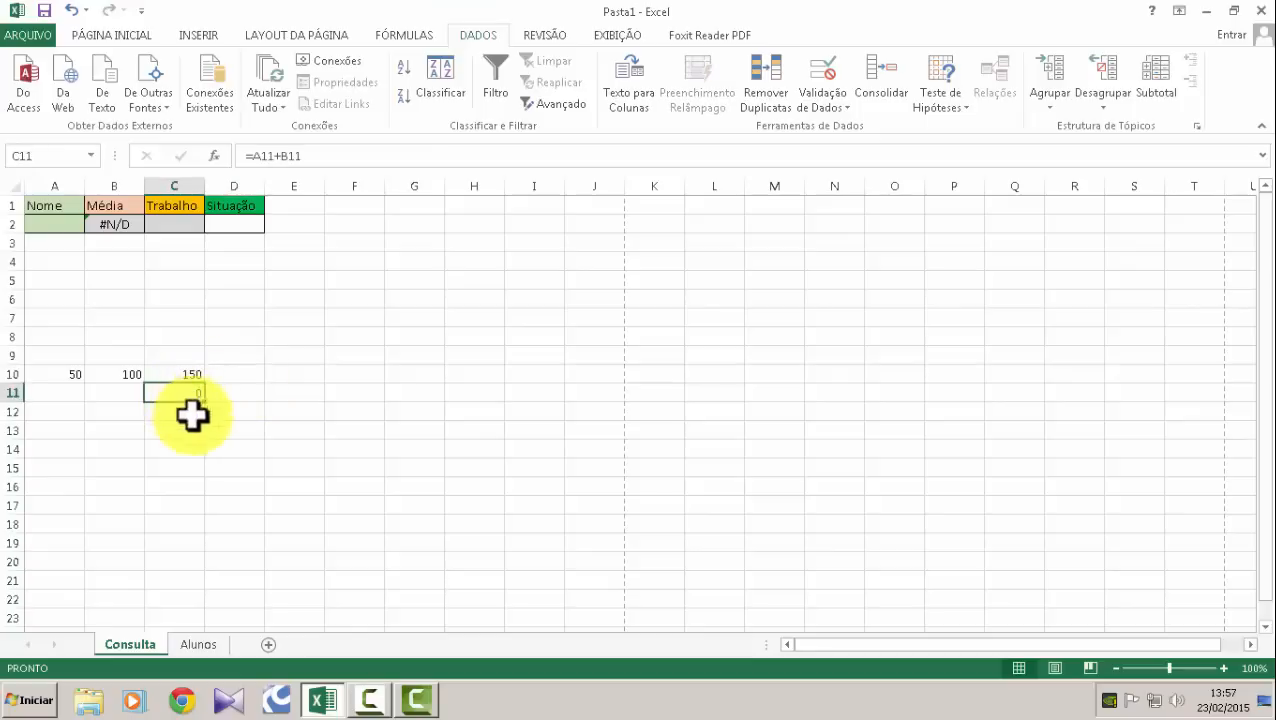
key(Delete)
click(182, 374)
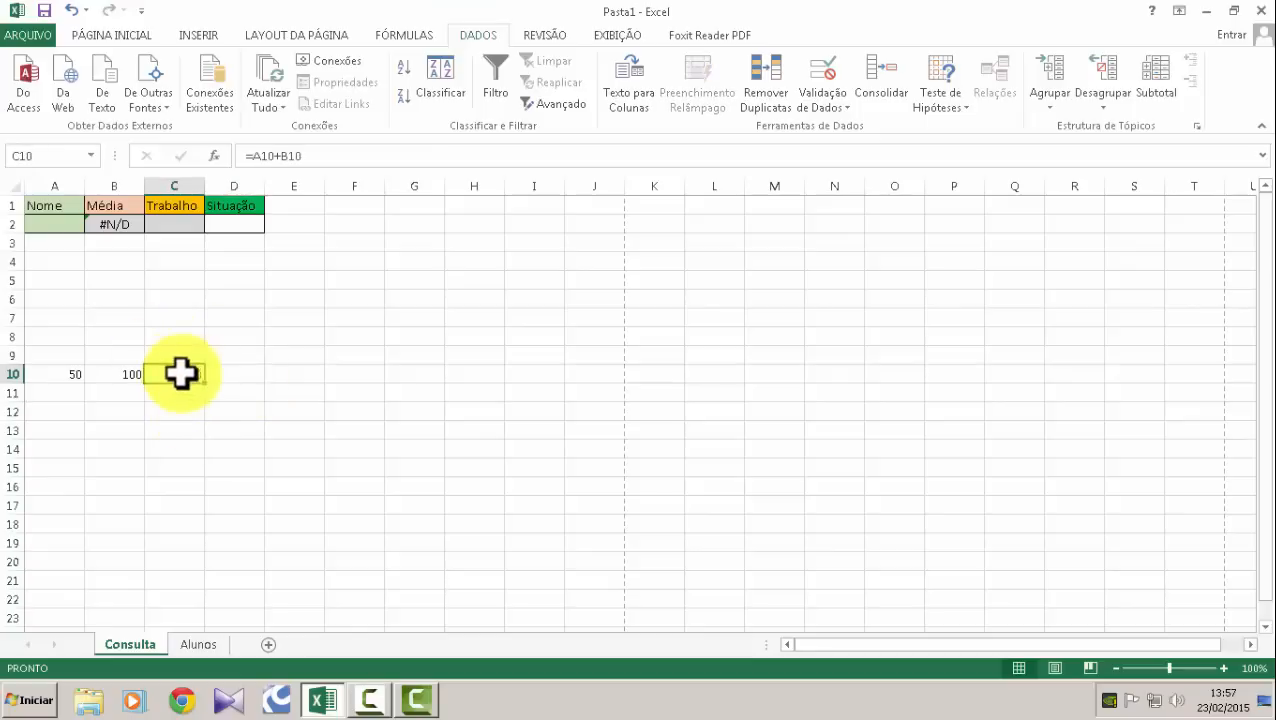
click(272, 156)
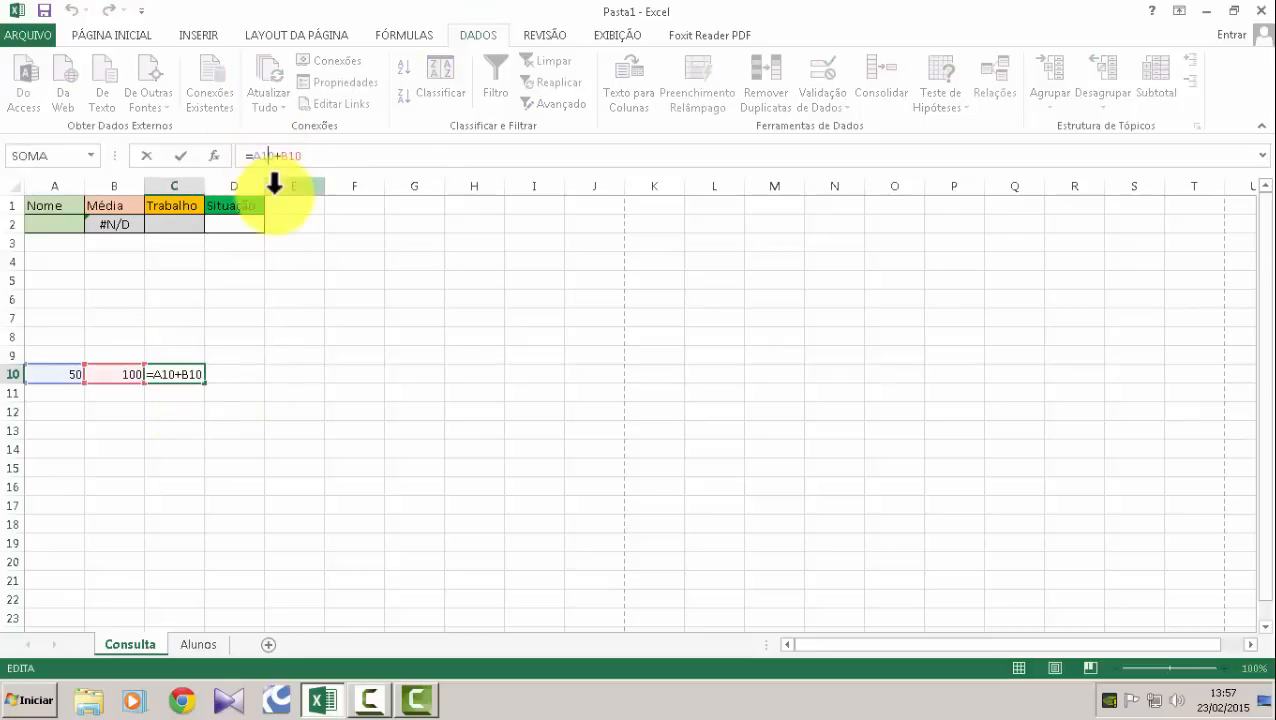
key(F4)
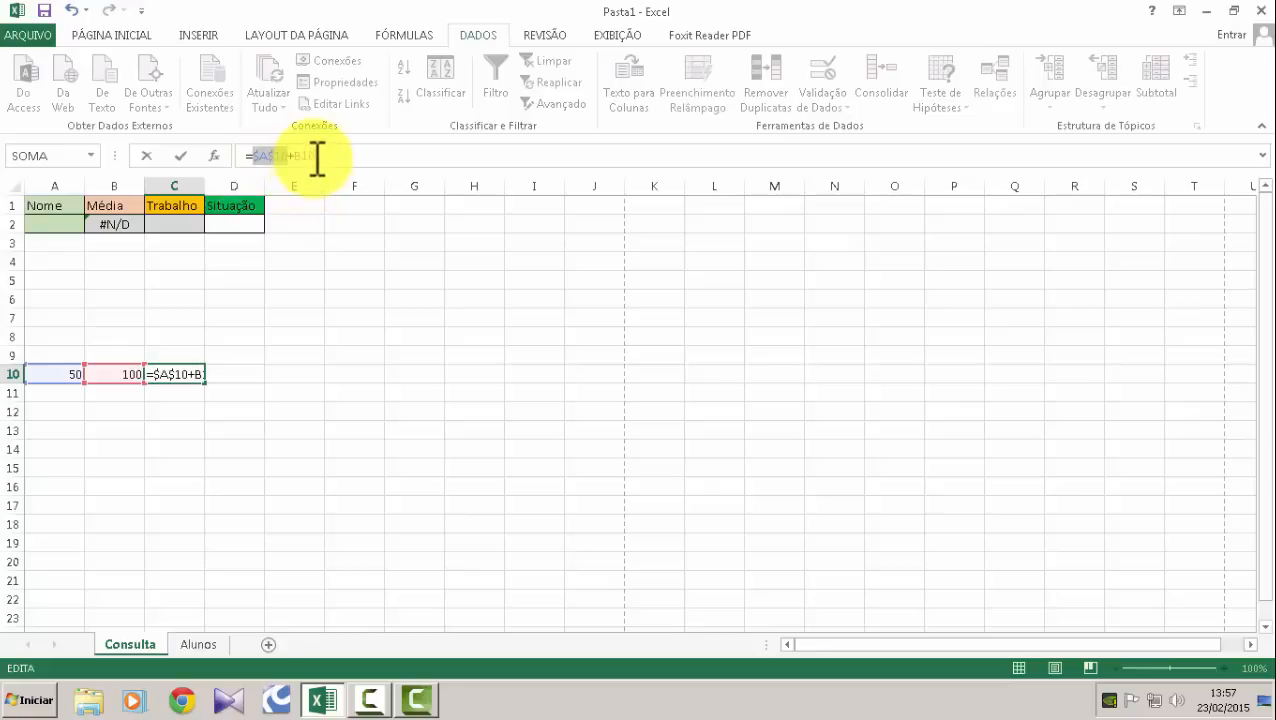
click(311, 156)
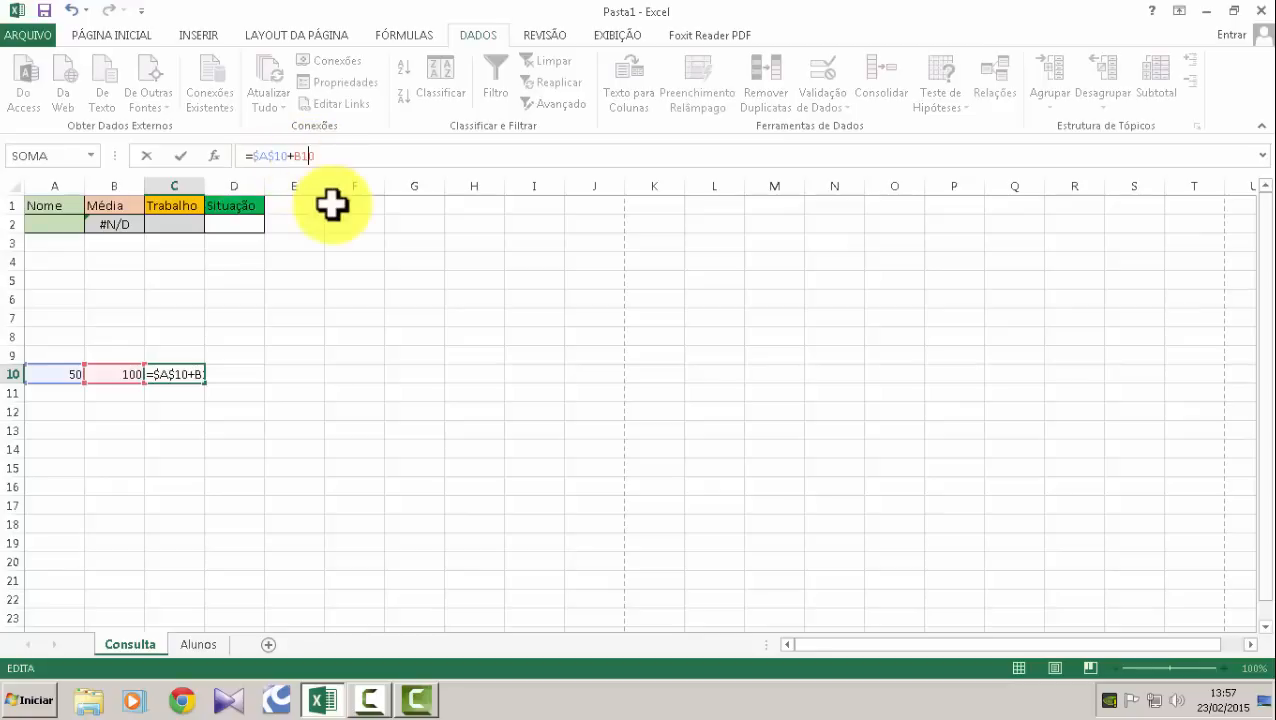
click(273, 392)
key(Escape)
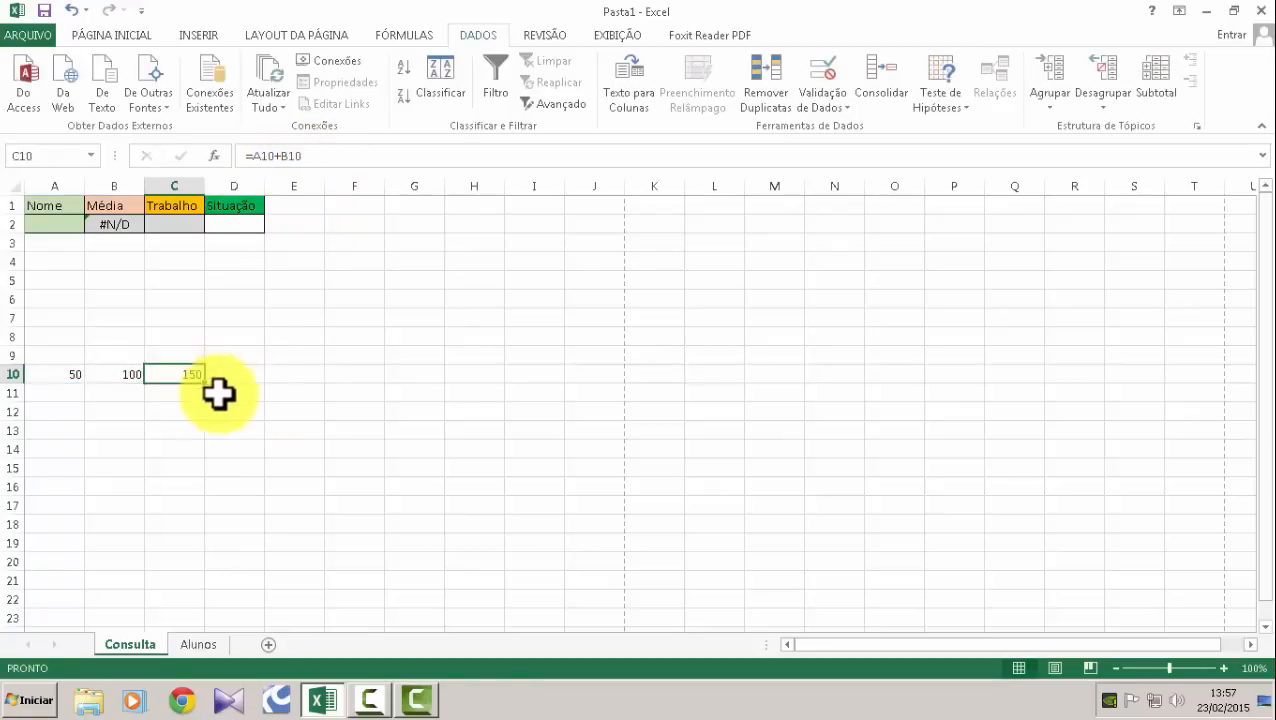
Make both references in the C10 sum formula absolute, giving =$A$10+$B$10.
click(255, 156)
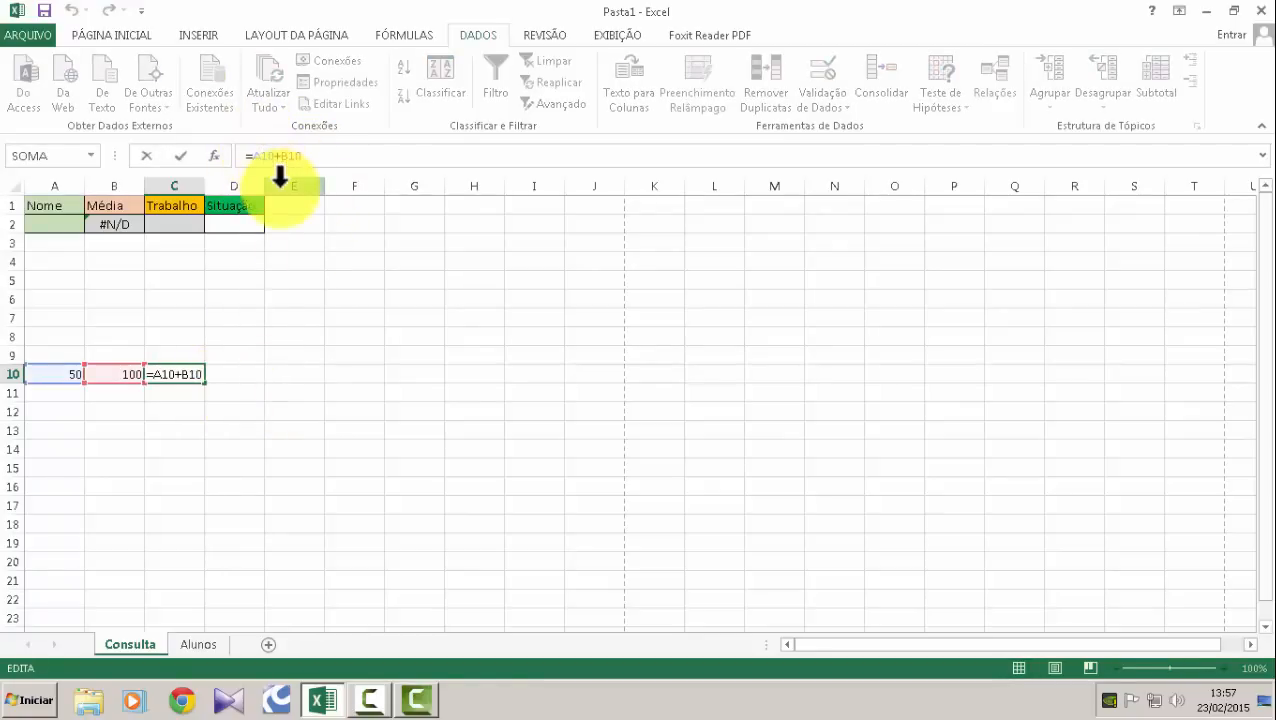
key(F4)
click(313, 160)
key(F4)
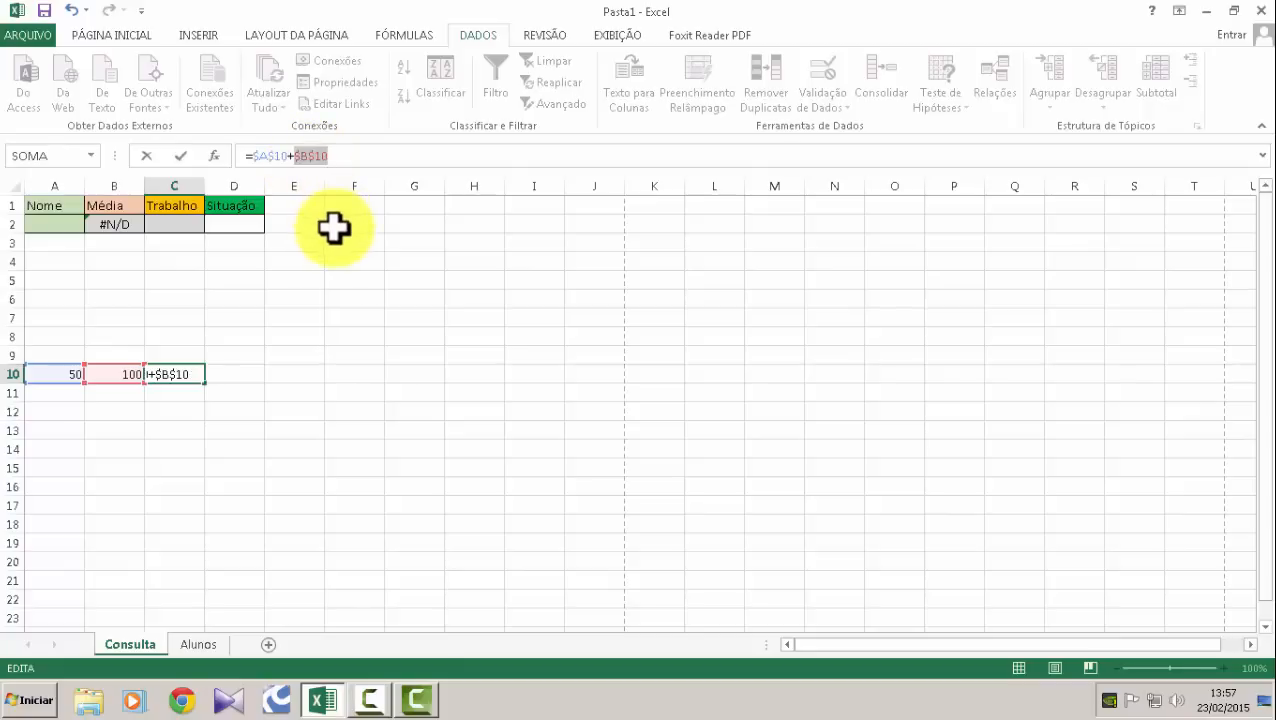
key(Return)
click(182, 372)
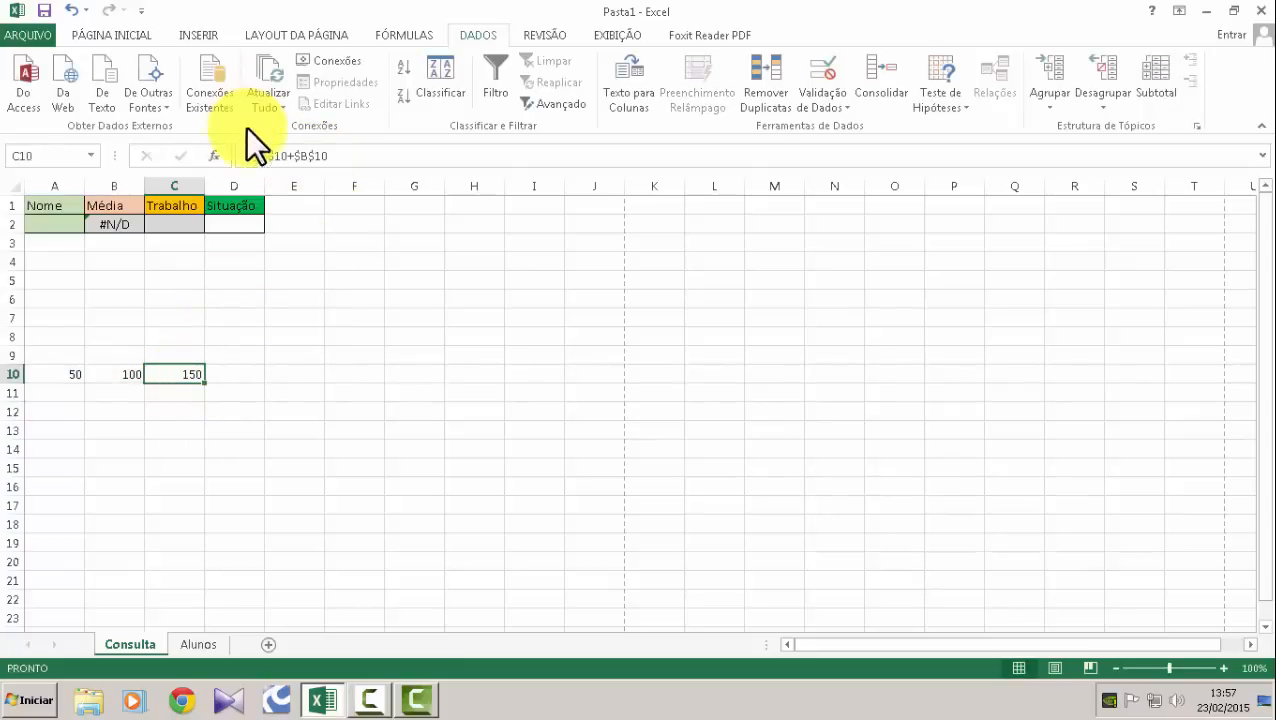
Test the absolute sum formula by filling it from C10 across C11:D14, and clear that range again.
drag(208, 386, 265, 465)
click(192, 395)
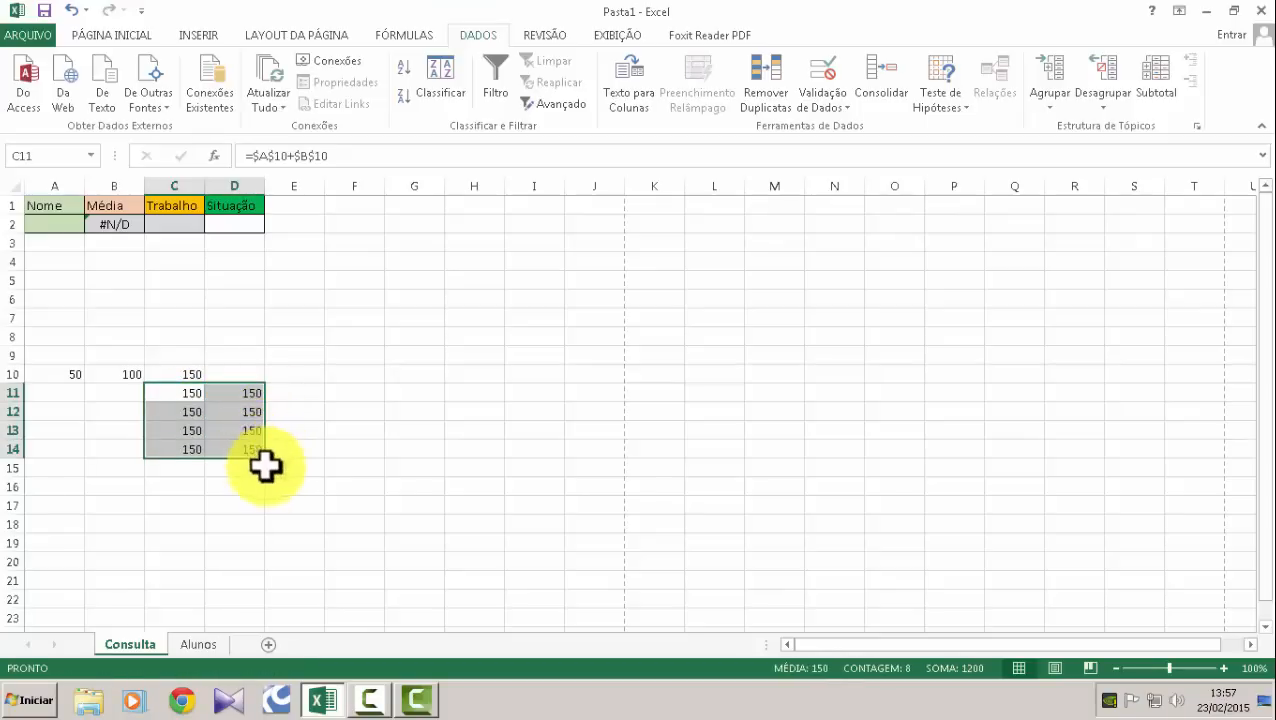
click(243, 446)
click(249, 432)
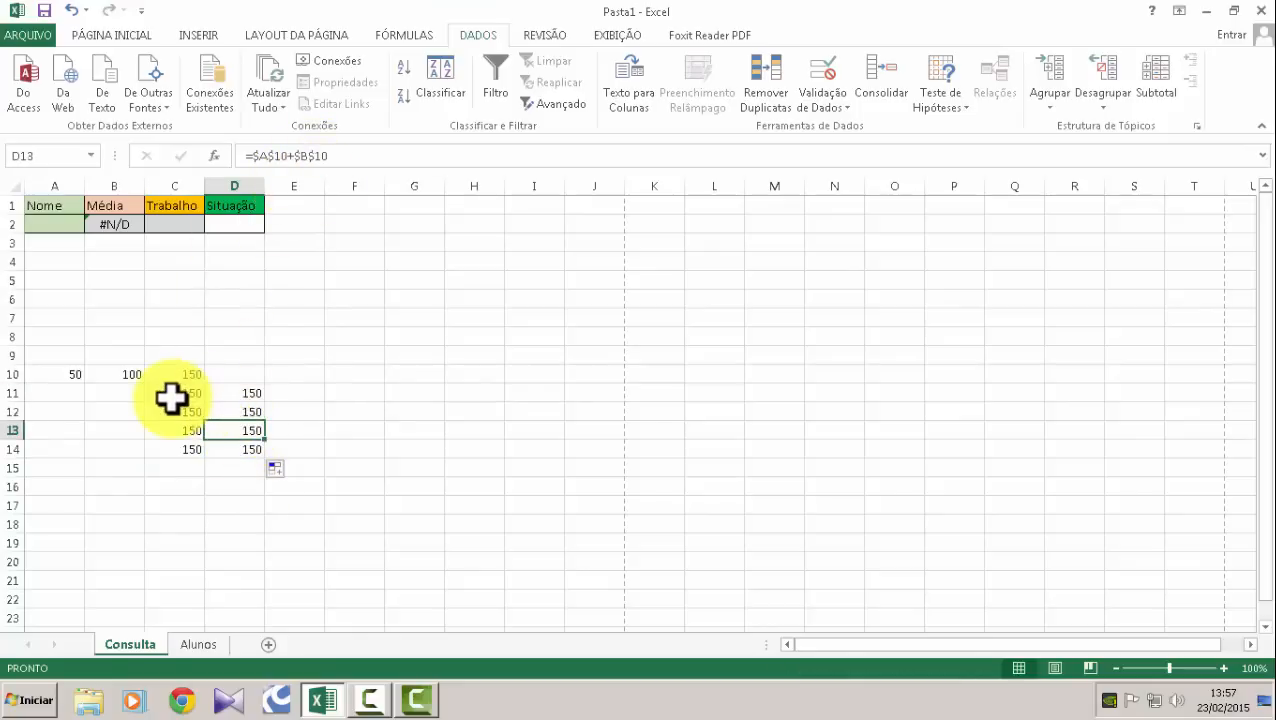
drag(173, 396, 245, 457)
key(Delete)
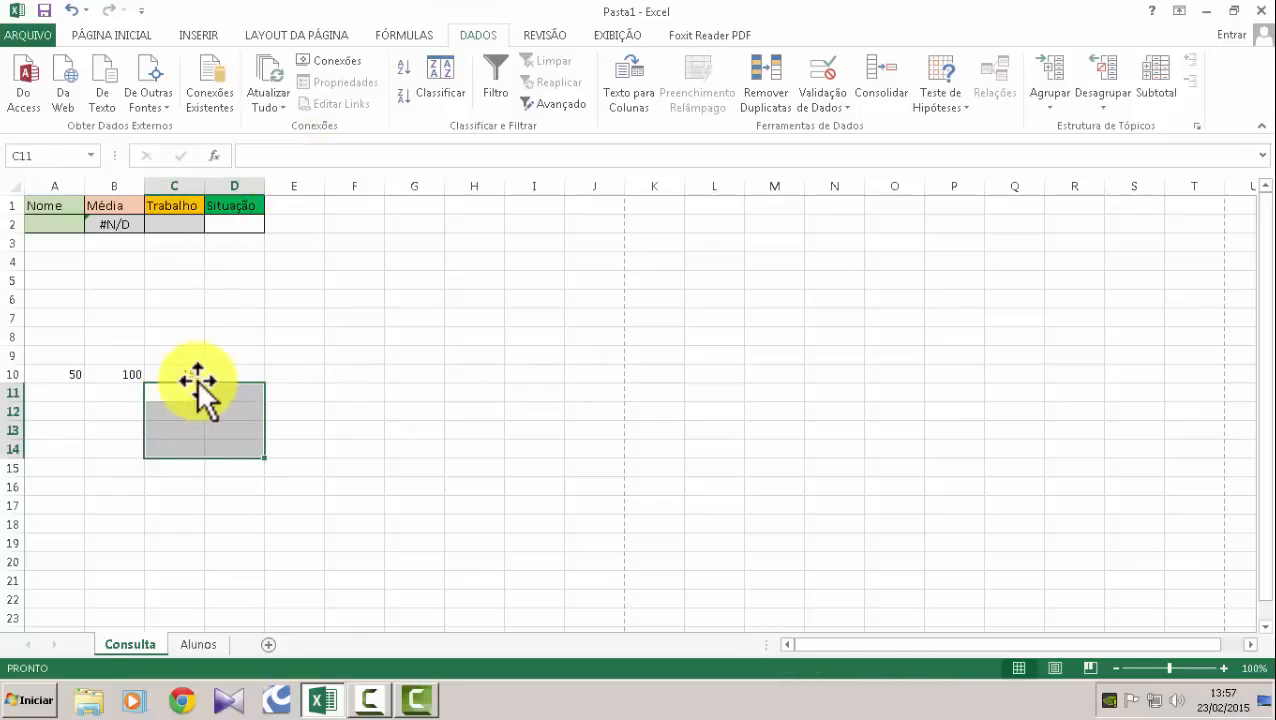
Cycle the first reference in the C10 formula through the mixed forms A$10 and $A10 back to $A$10.
click(192, 376)
click(279, 155)
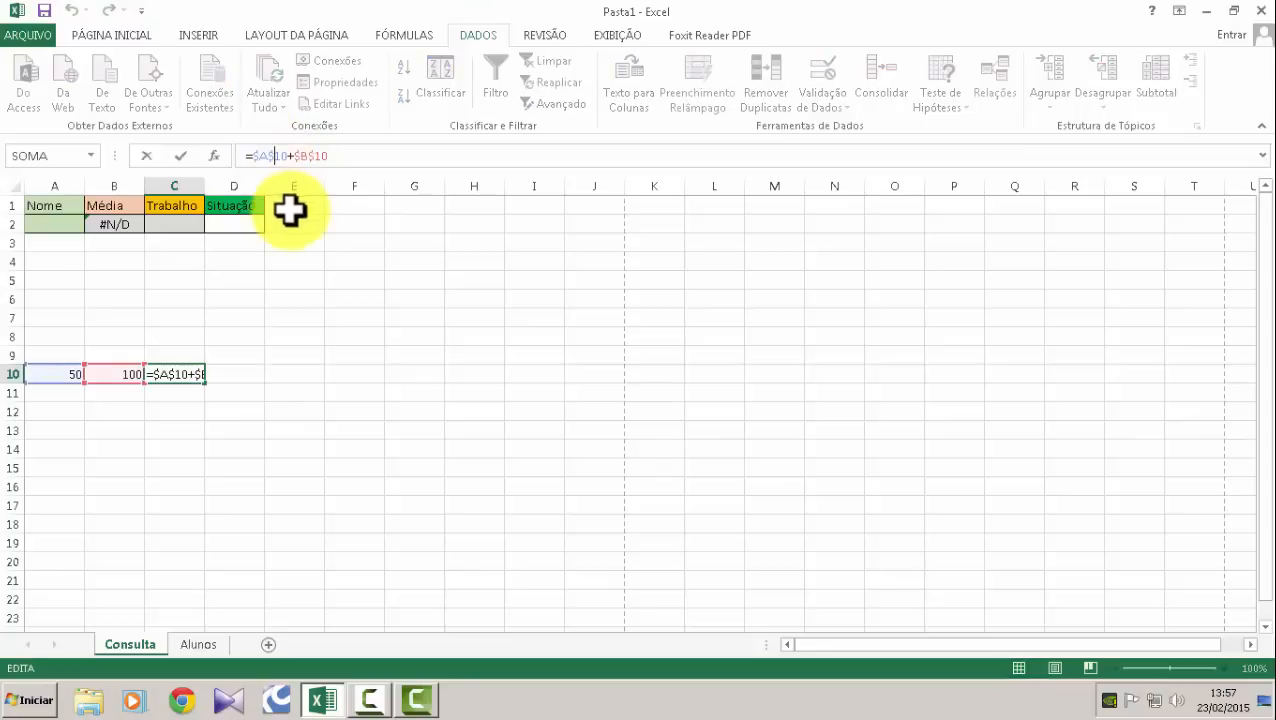
key(F4)
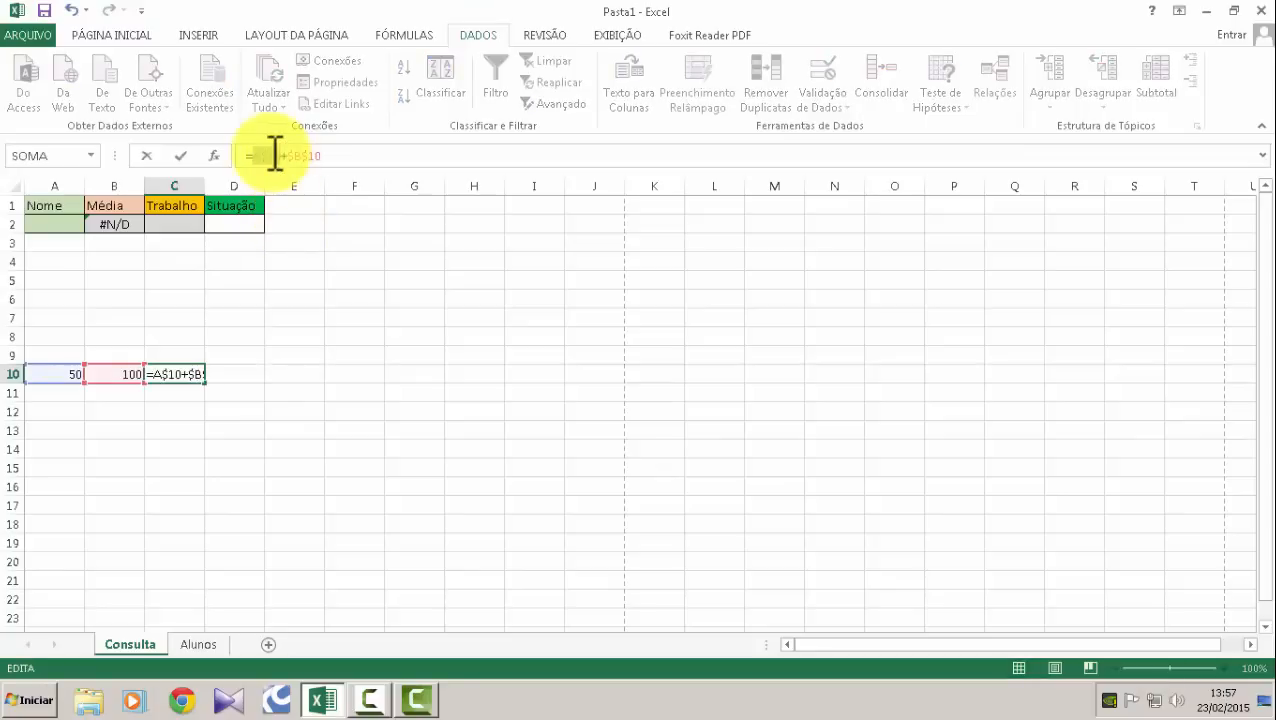
click(270, 156)
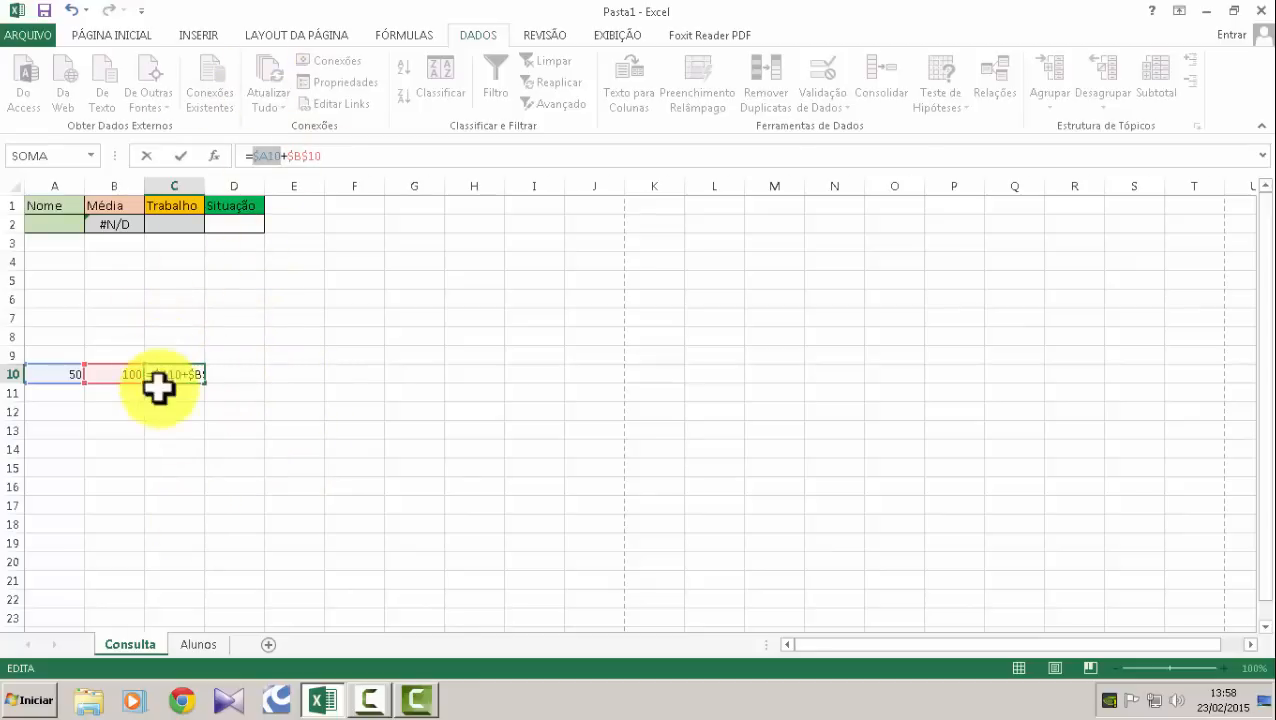
key(F4)
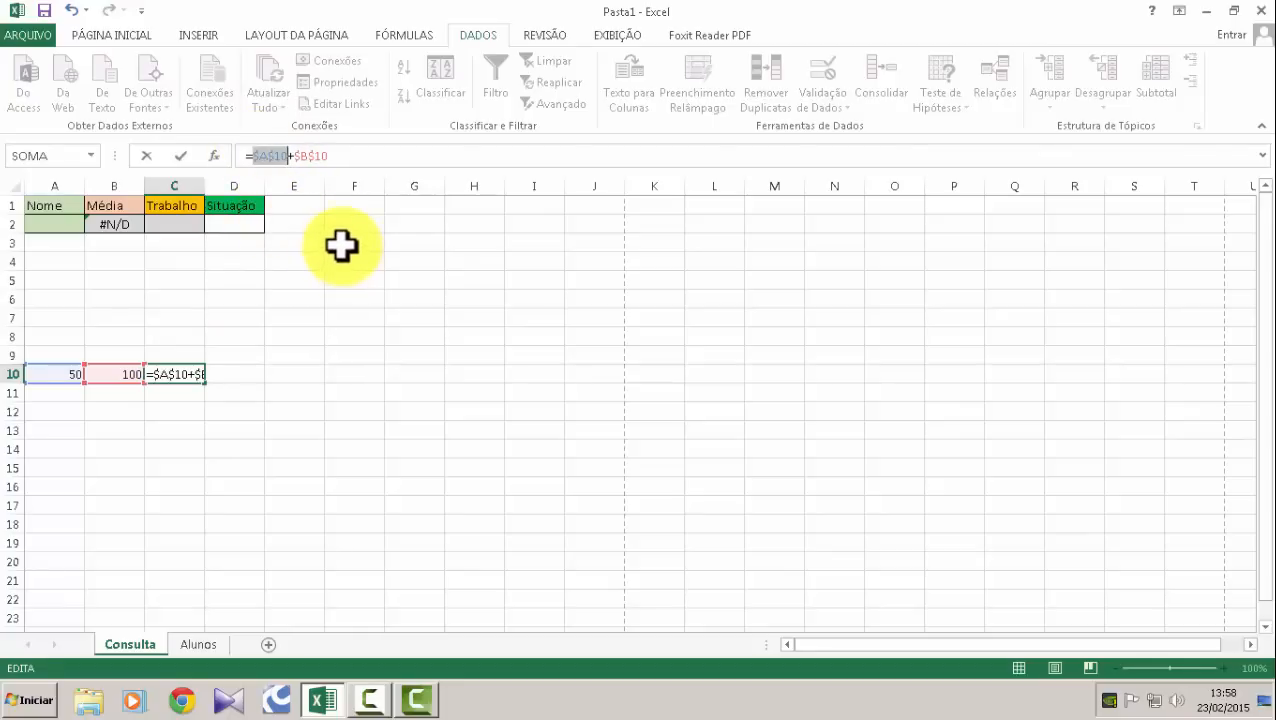
key(Return)
Clear the sample values and the sum formula from A10:C10.
click(191, 367)
drag(63, 376, 170, 380)
click(280, 322)
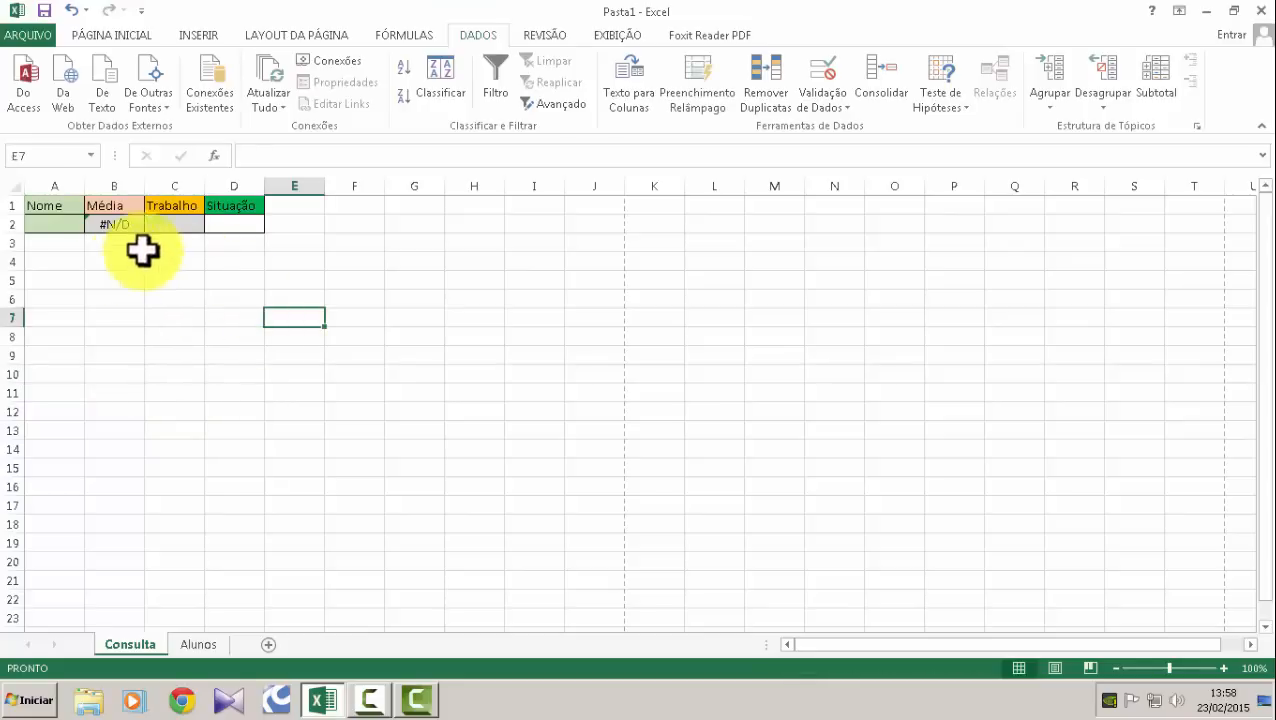
Review the absolute references and the column index argument of the PROCV formula in Média cell B2.
click(114, 222)
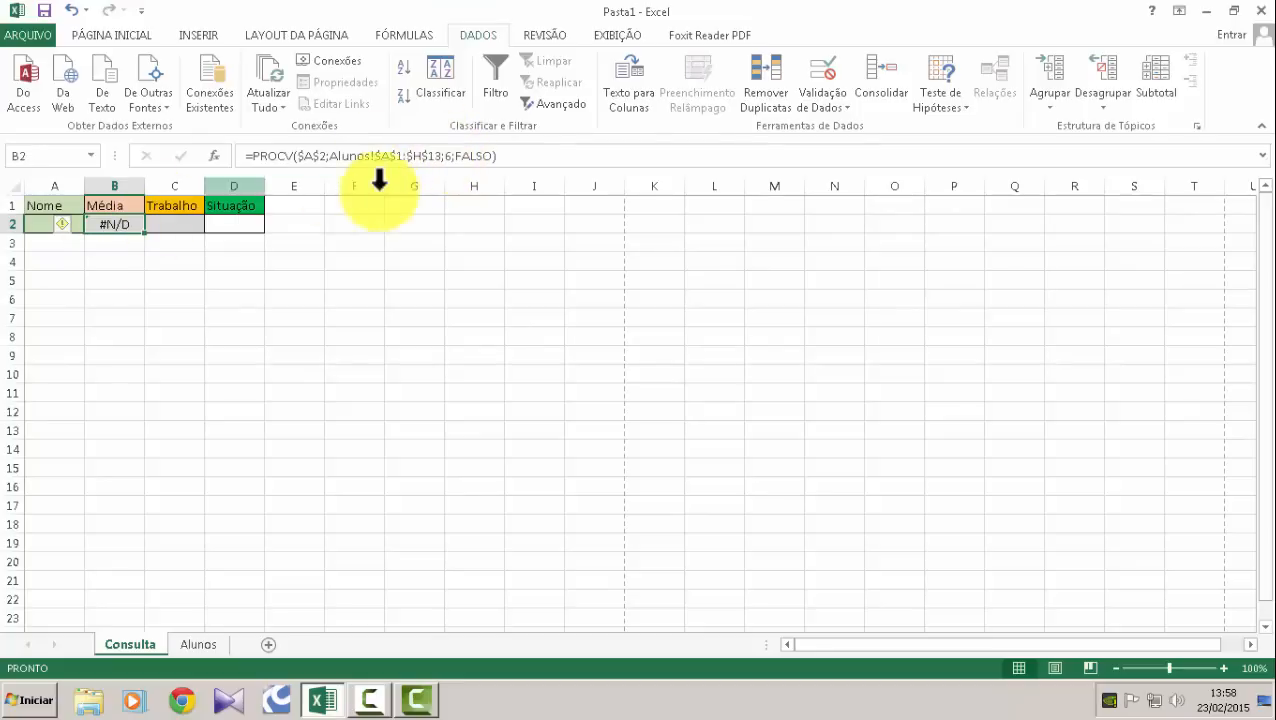
click(450, 156)
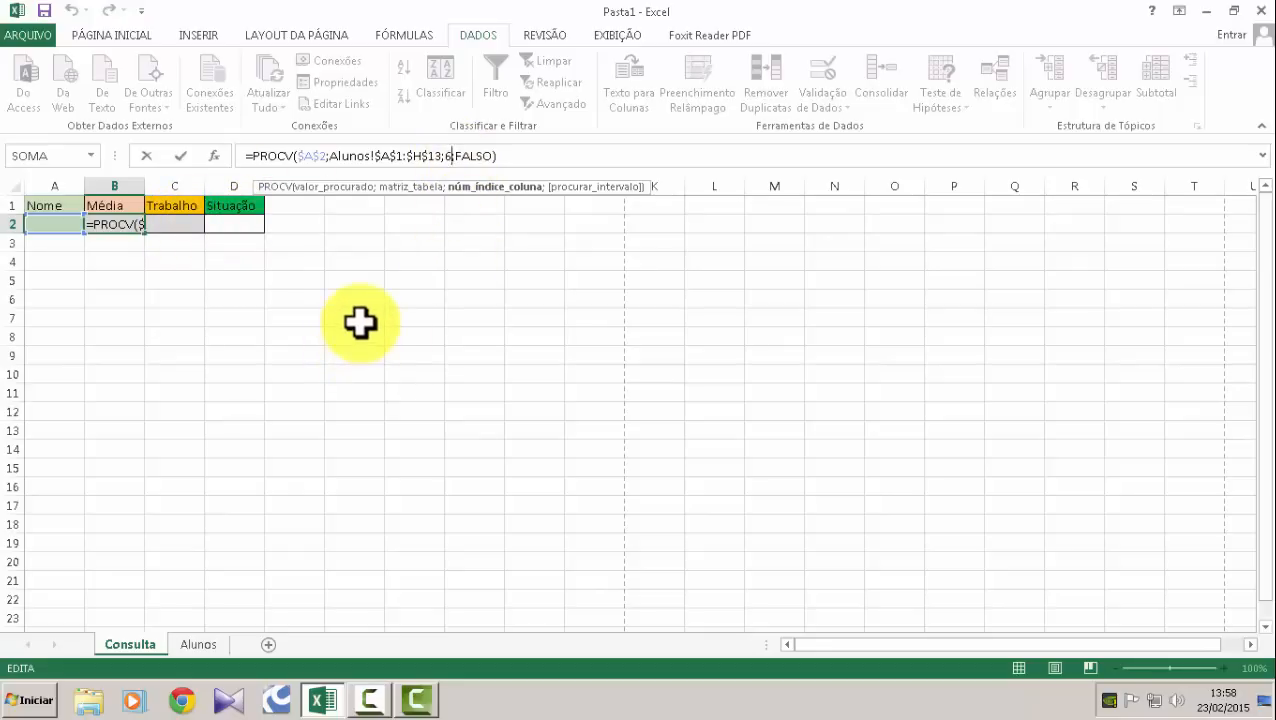
key(Return)
Fill the PROCV formula from Média cell B2 across to Trabalho cell C2 and Situação cell D2.
click(128, 228)
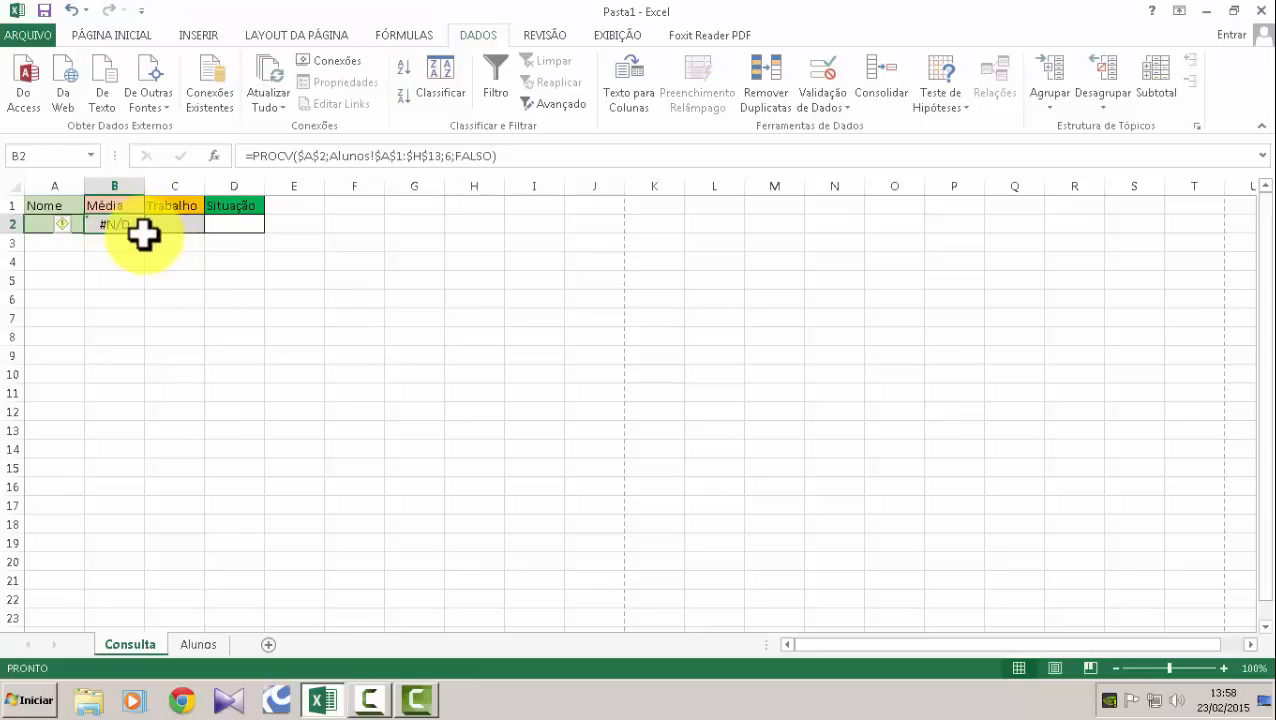
drag(143, 233, 256, 232)
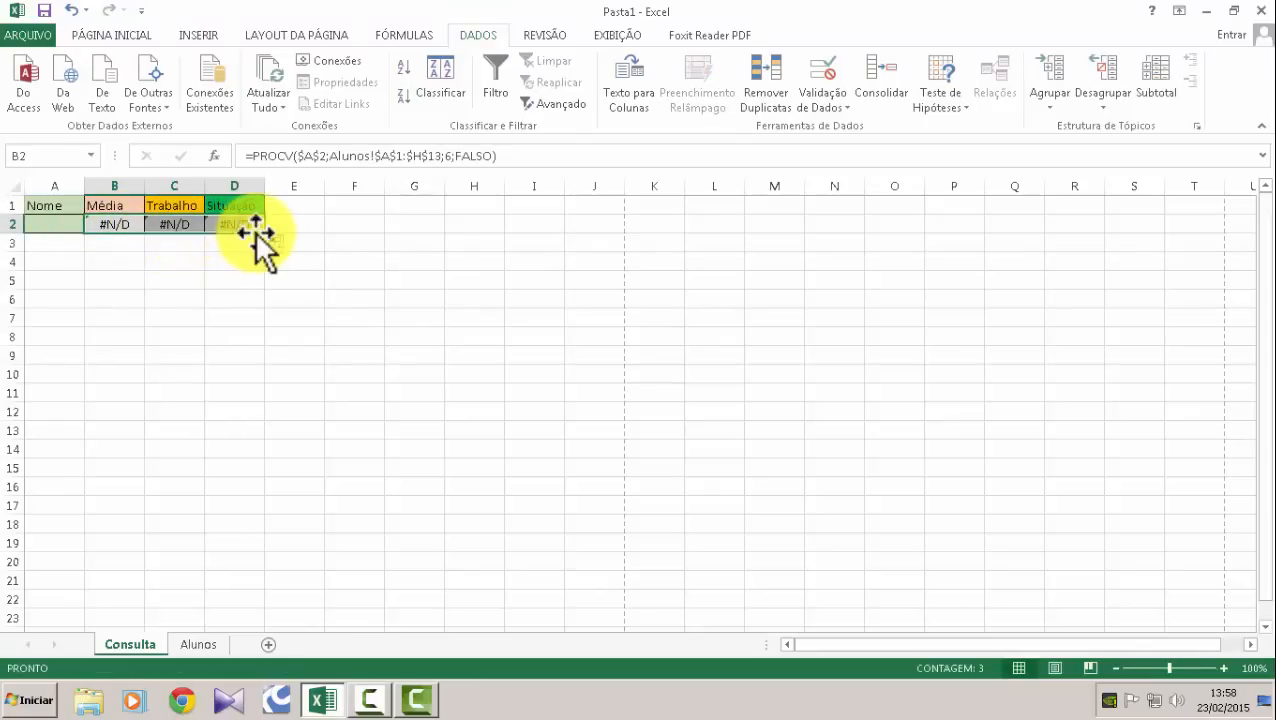
click(290, 294)
Set the PROCV column index to 7 in Trabalho cell C2 and to 8 in Situação cell D2.
click(185, 231)
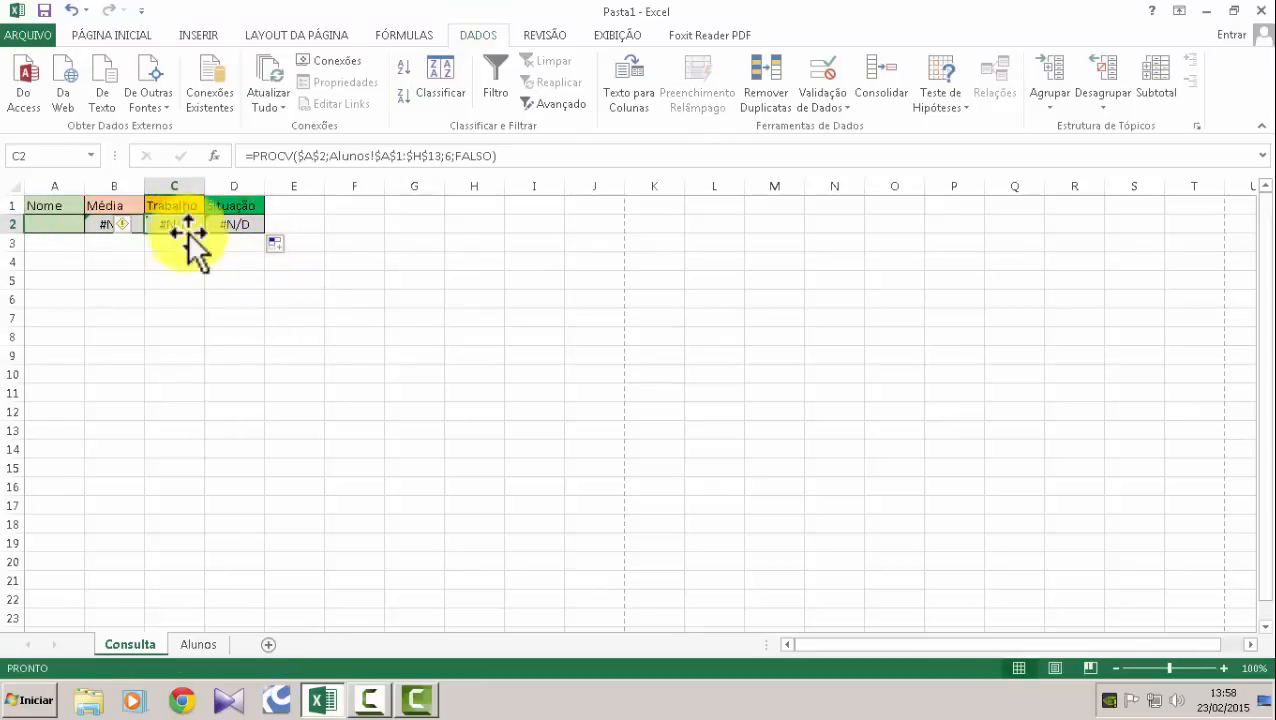
click(450, 155)
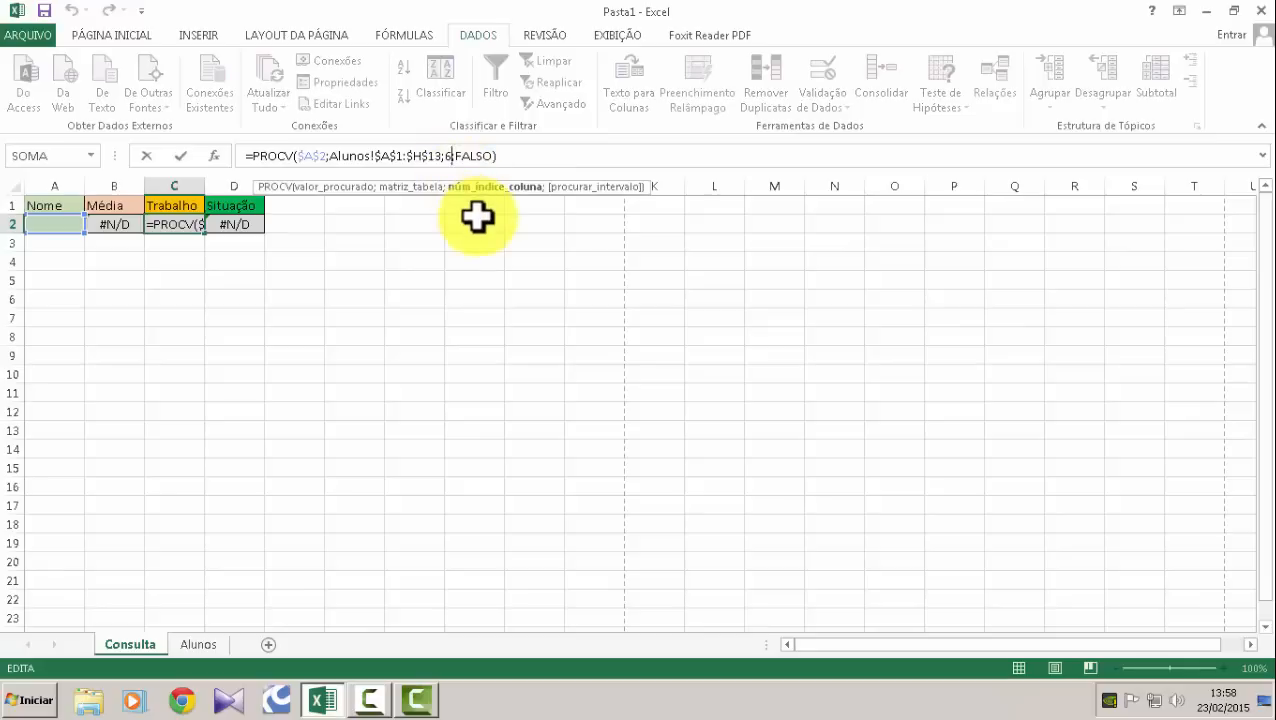
click(243, 228)
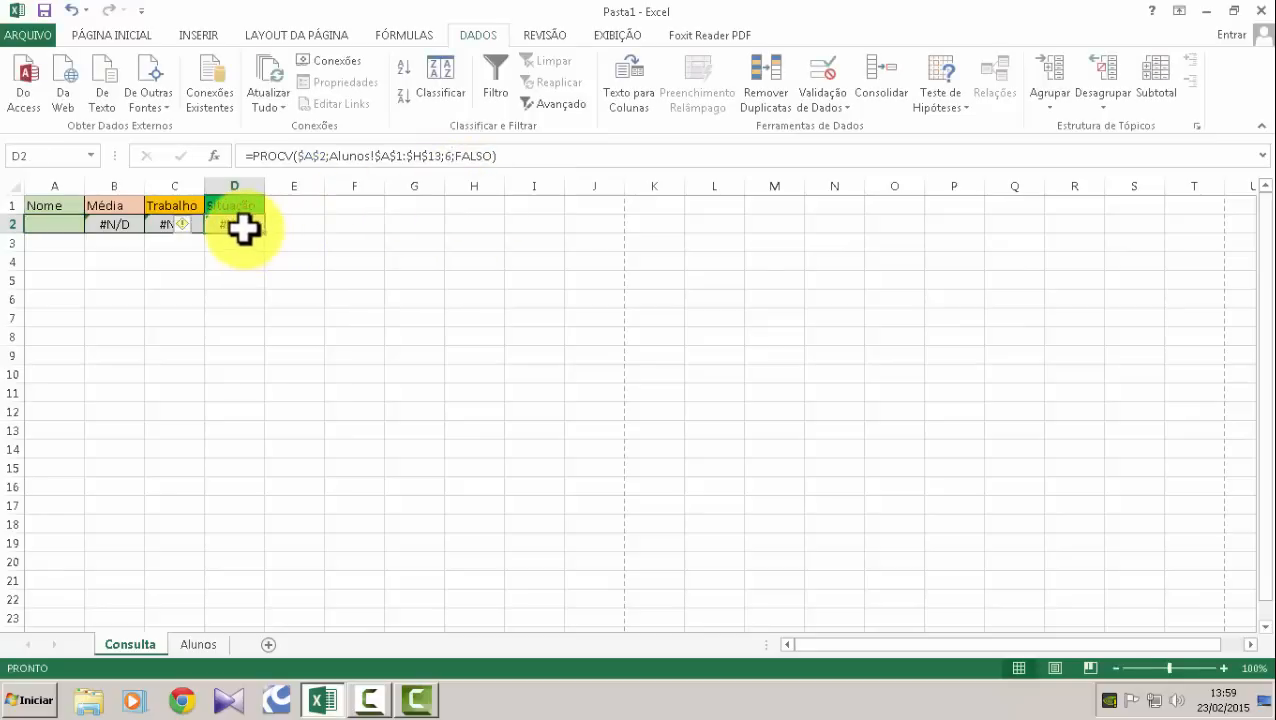
click(455, 155)
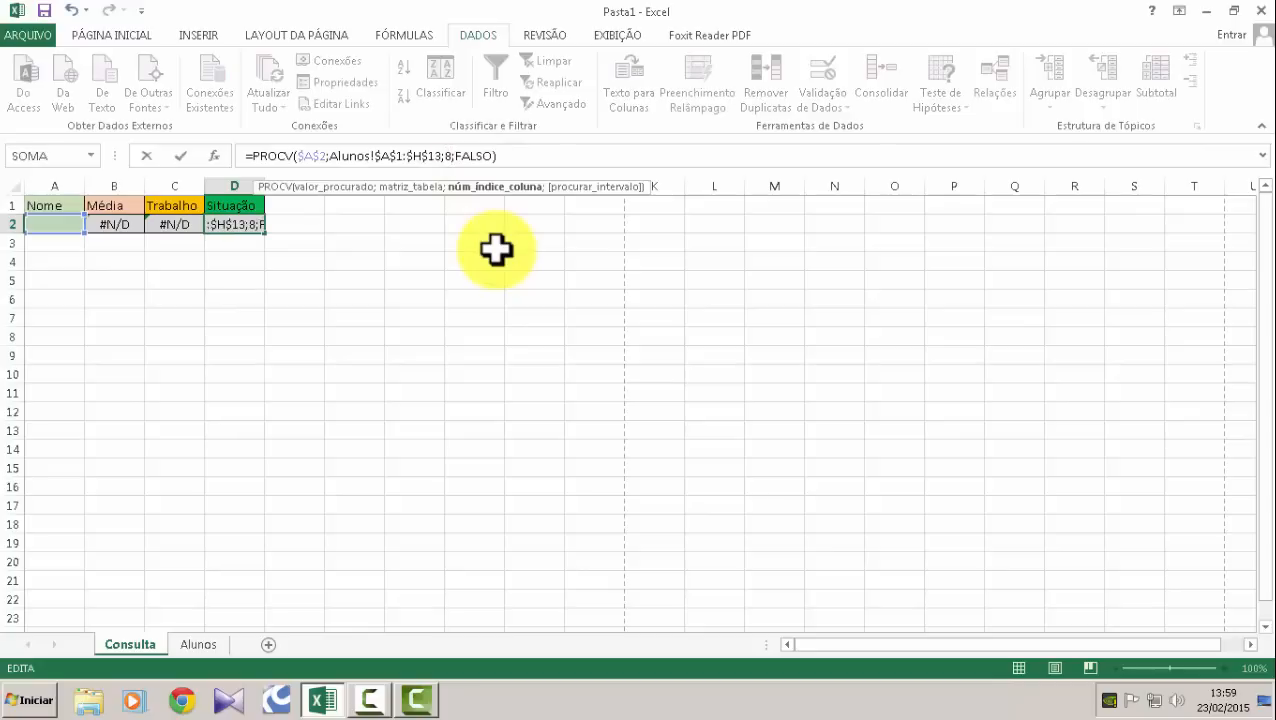
key(Return)
click(180, 228)
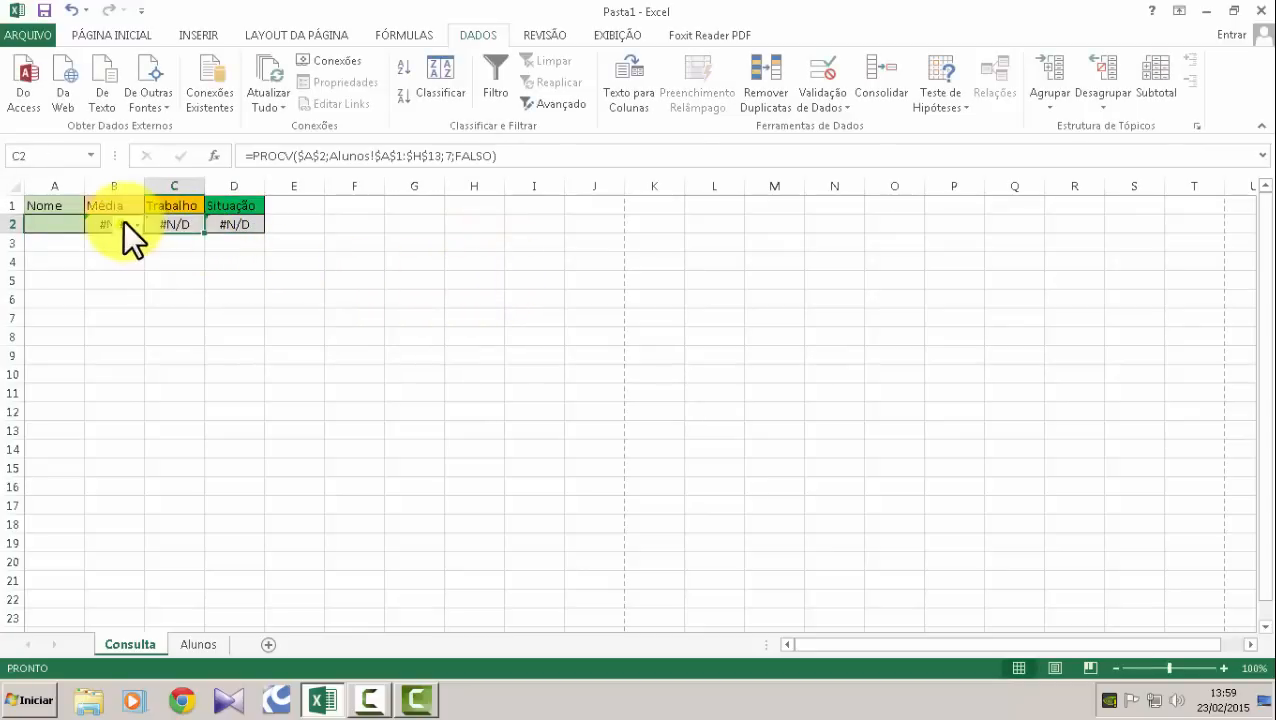
click(105, 224)
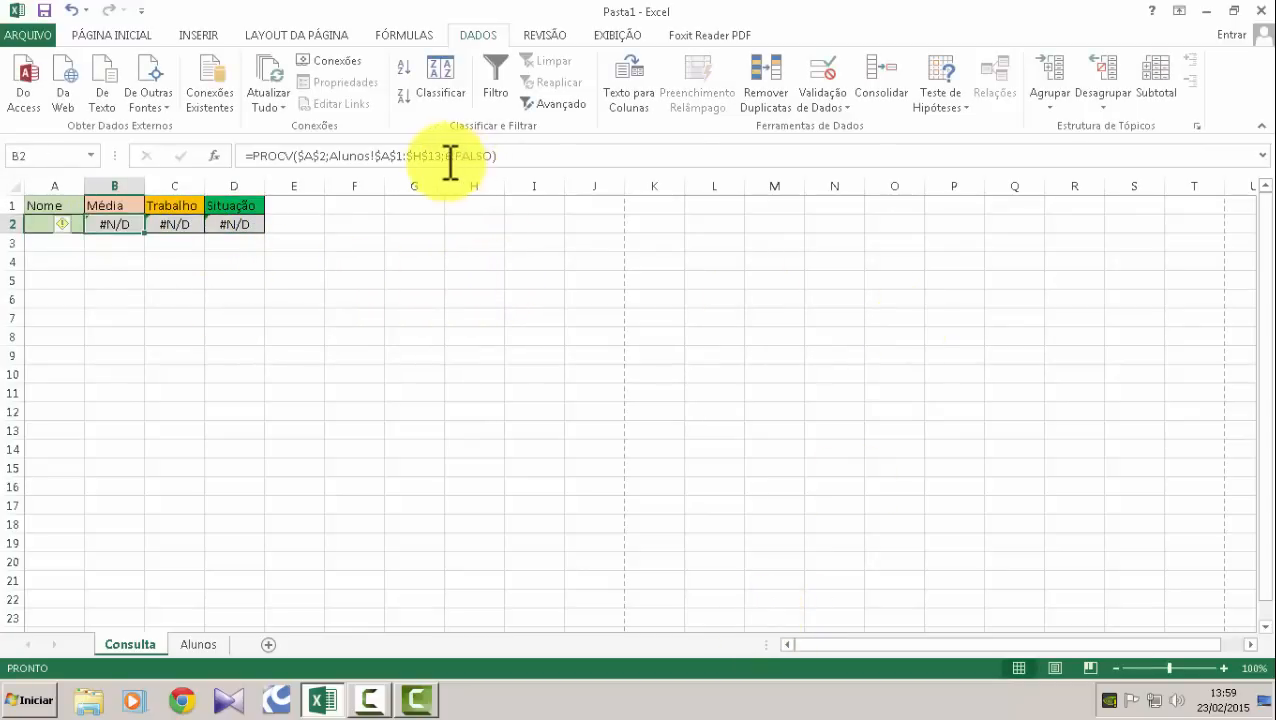
key(Right)
key(Right)
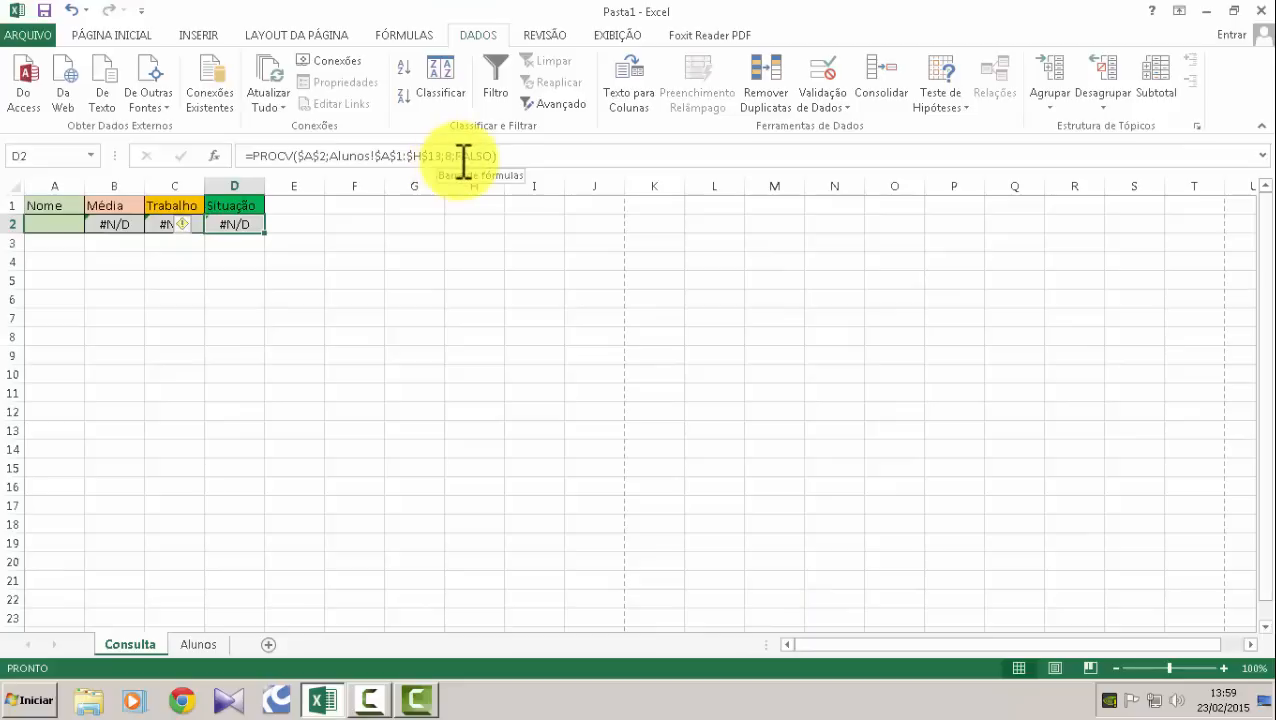
click(114, 259)
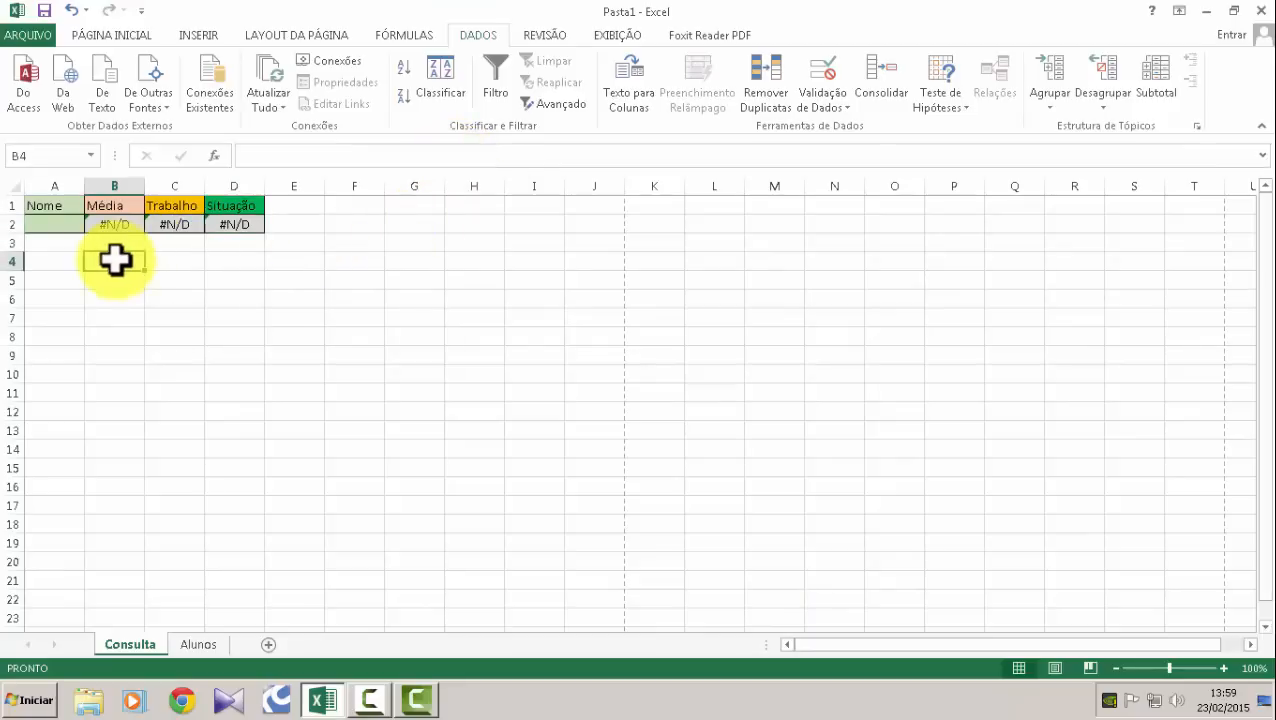
Choose the third student in the name dropdown of A2 and autofit the Situação column D to its contents.
click(74, 229)
click(90, 224)
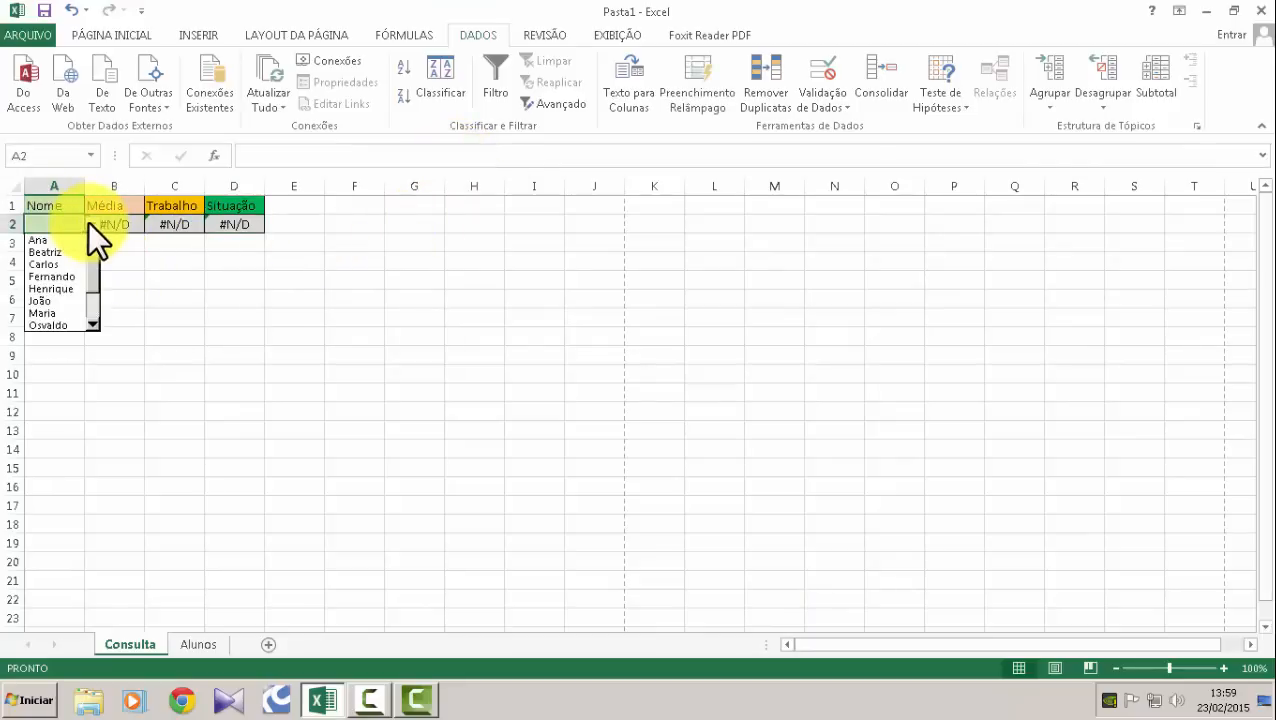
click(58, 260)
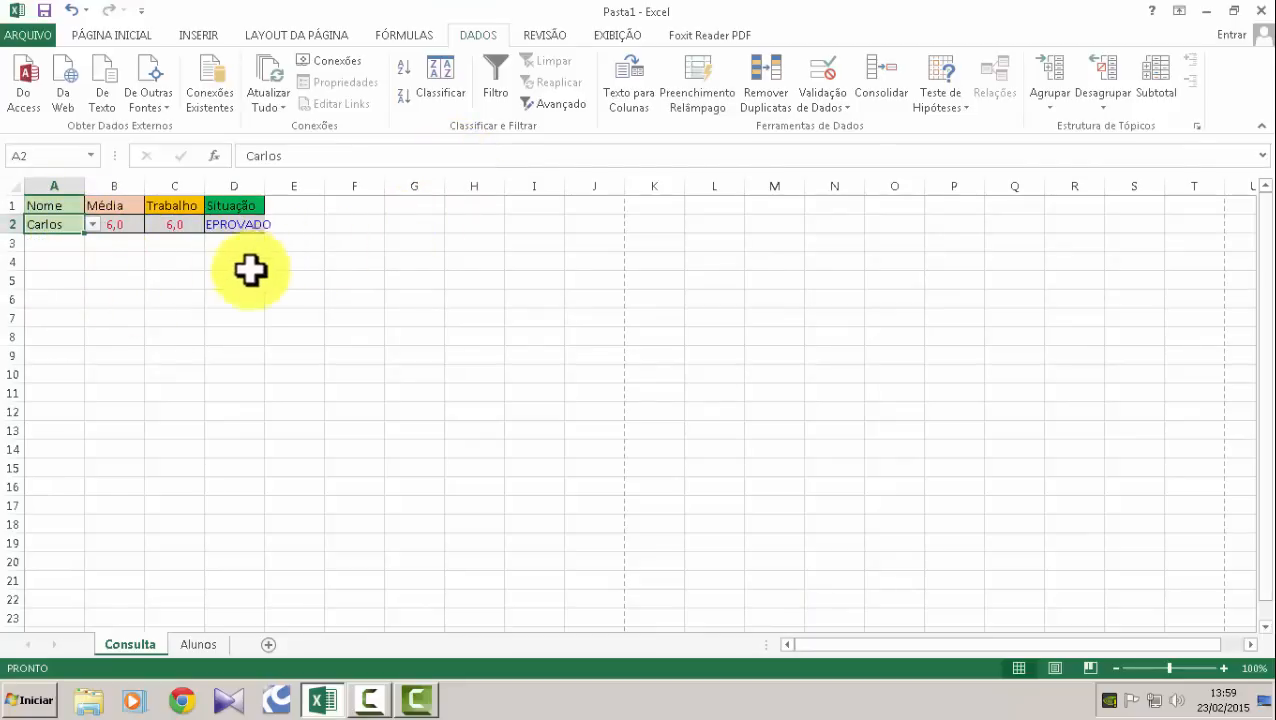
click(240, 262)
click(235, 223)
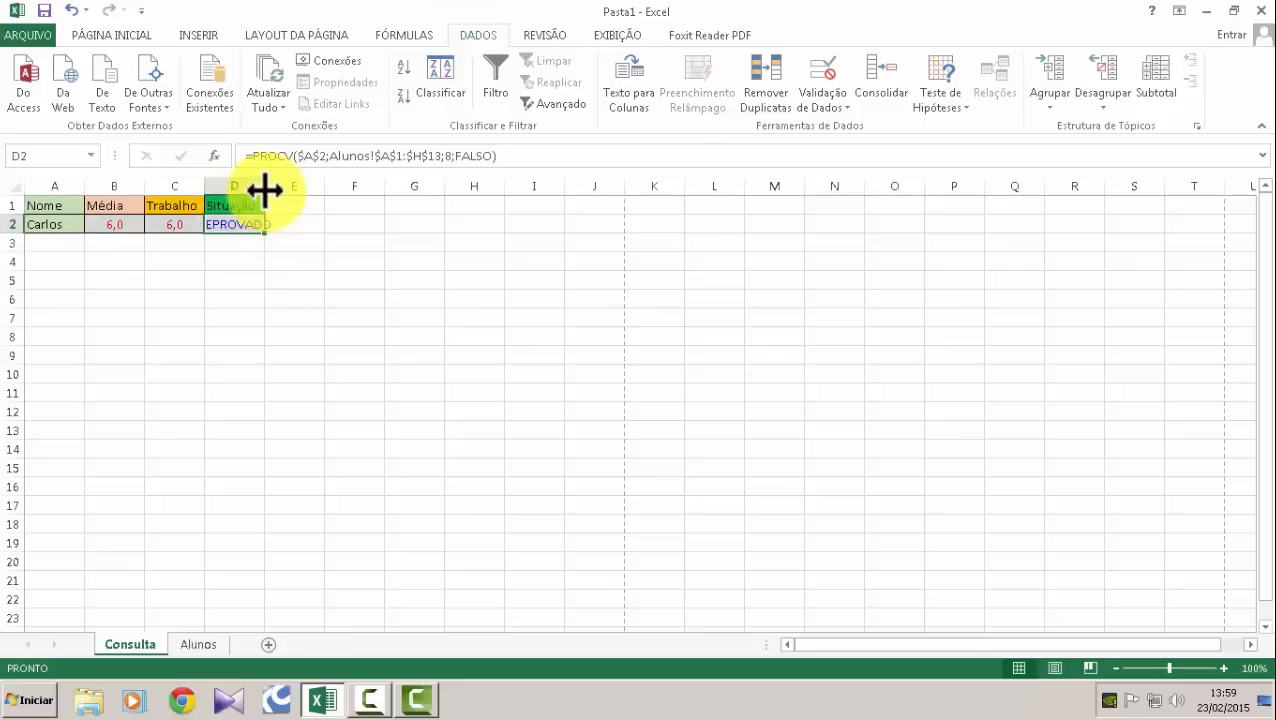
double_click(265, 188)
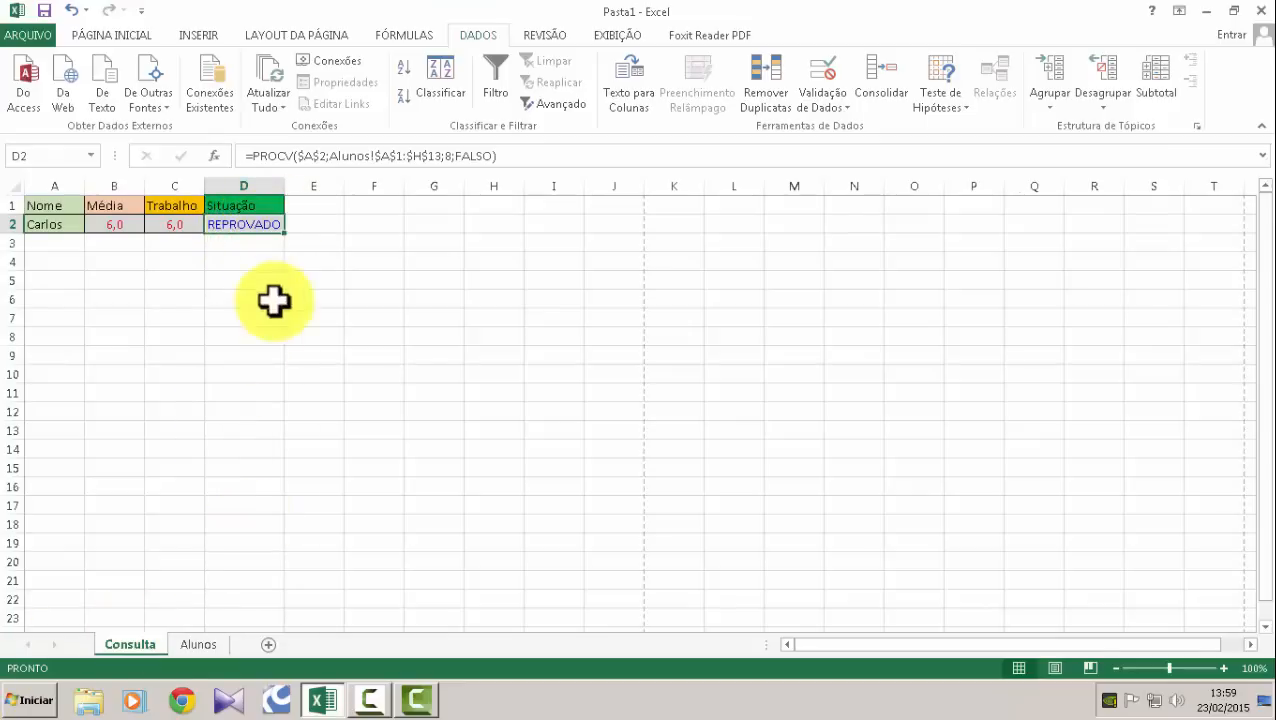
Copy the formatting of Situação cell H2 on the Alunos sheet onto cell D2 of the Consulta sheet with Format Painter.
click(190, 645)
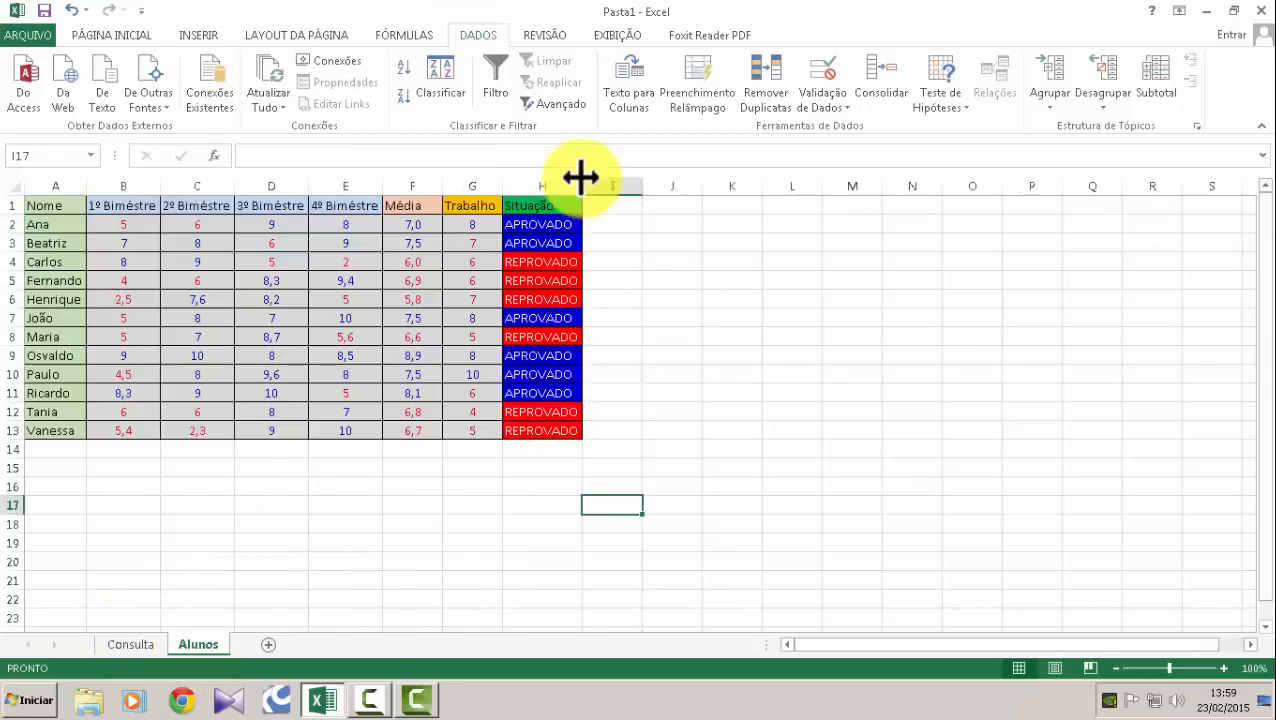
click(553, 231)
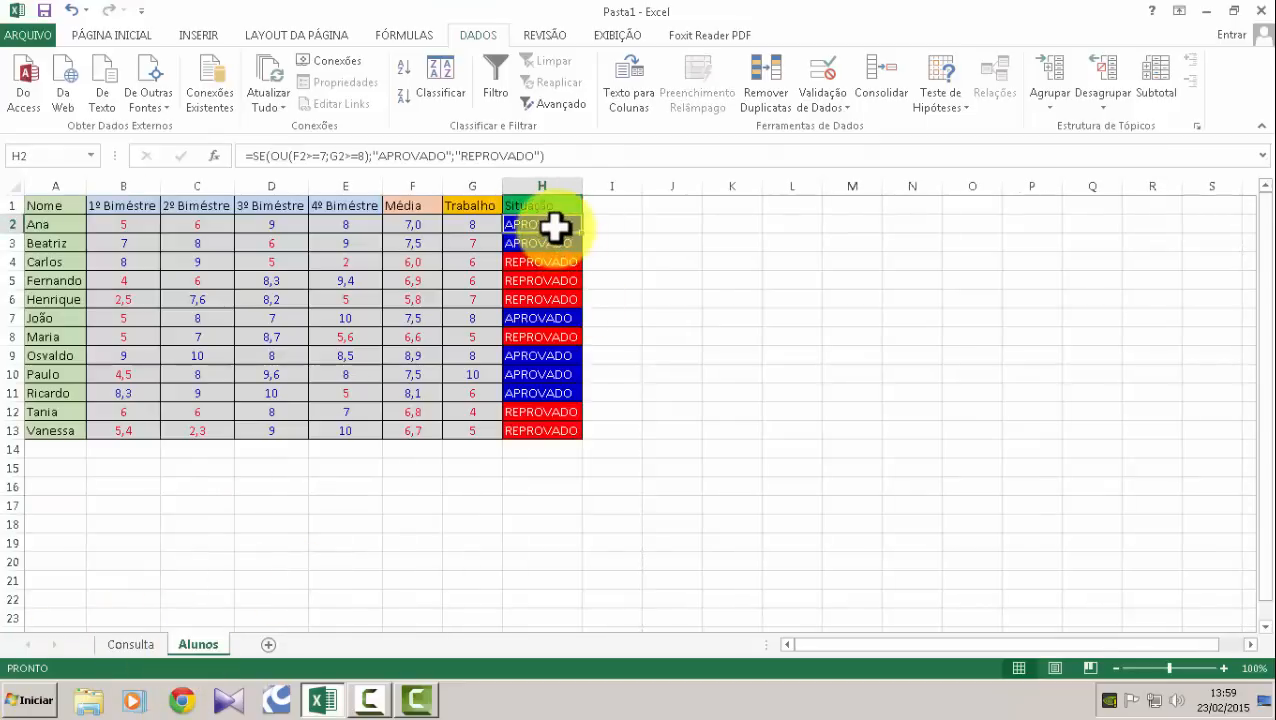
click(104, 36)
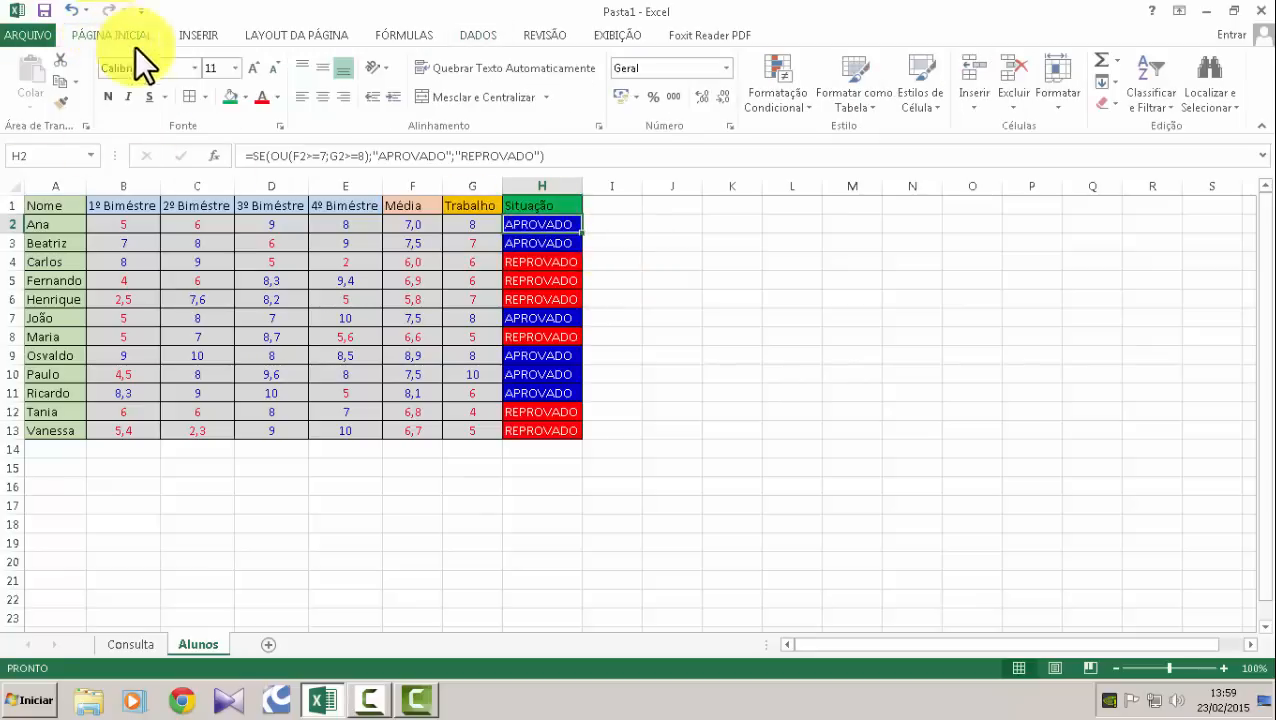
click(65, 106)
click(109, 646)
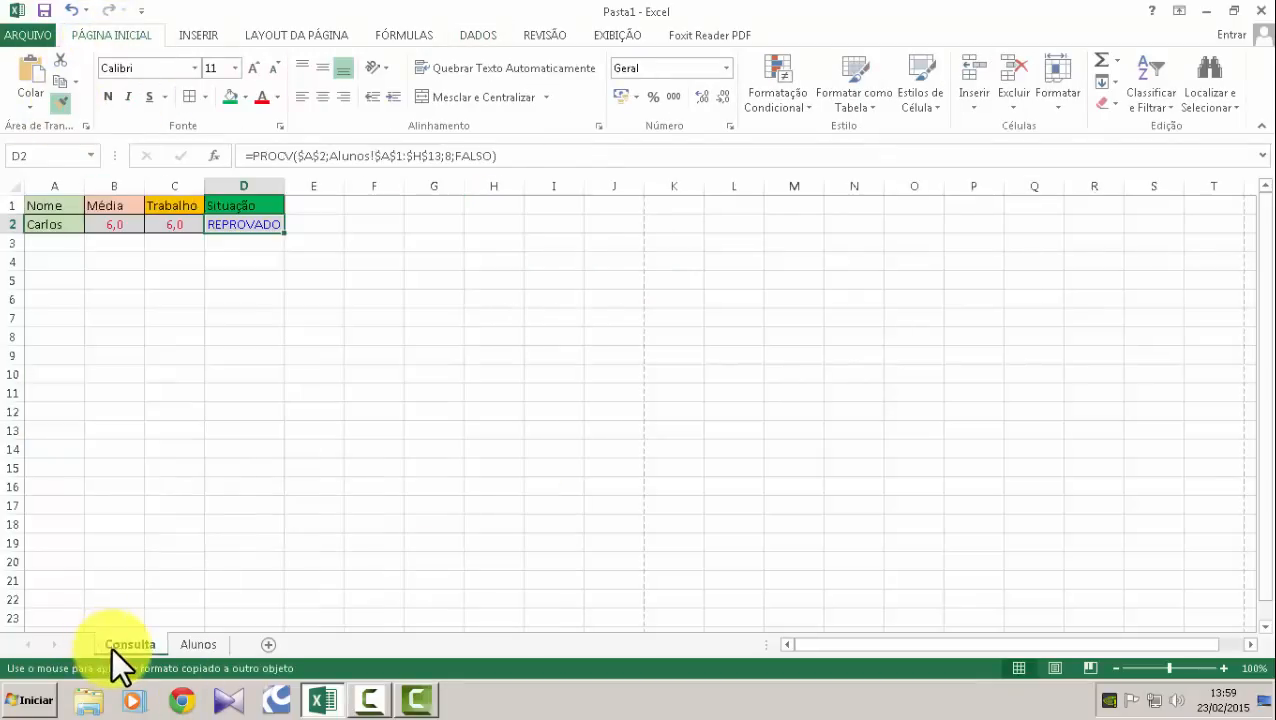
click(236, 226)
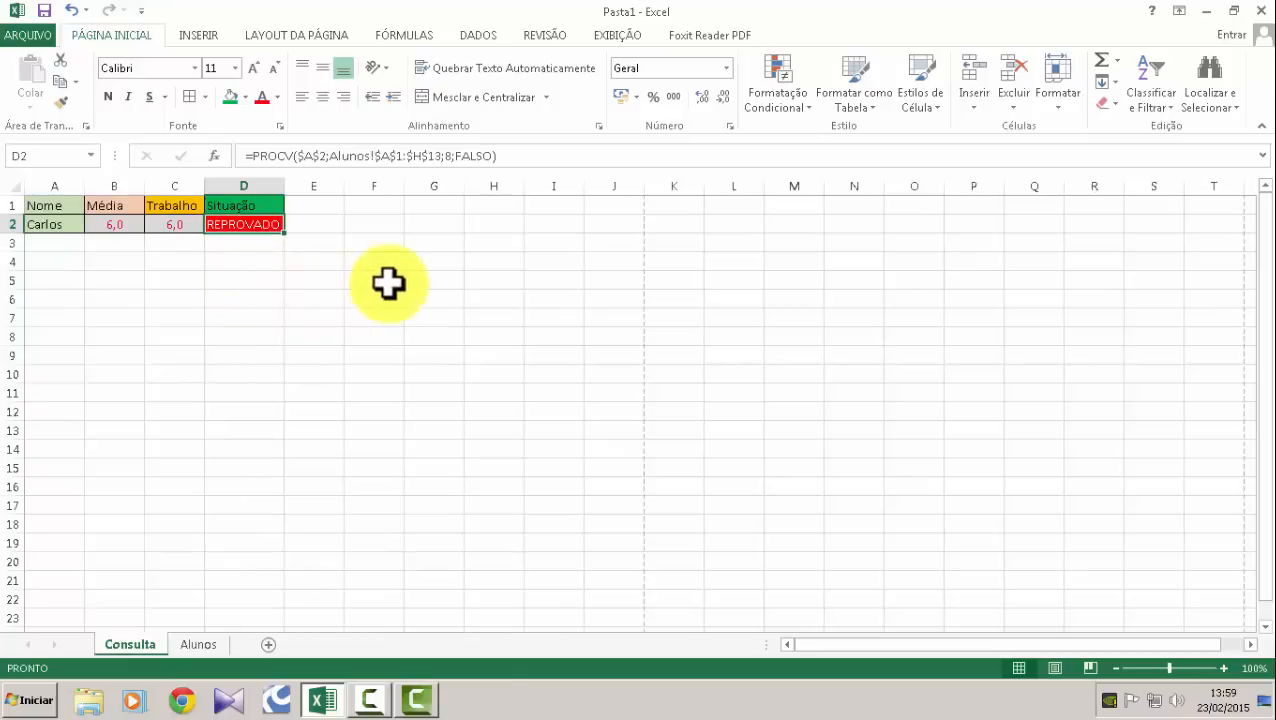
click(234, 230)
click(318, 261)
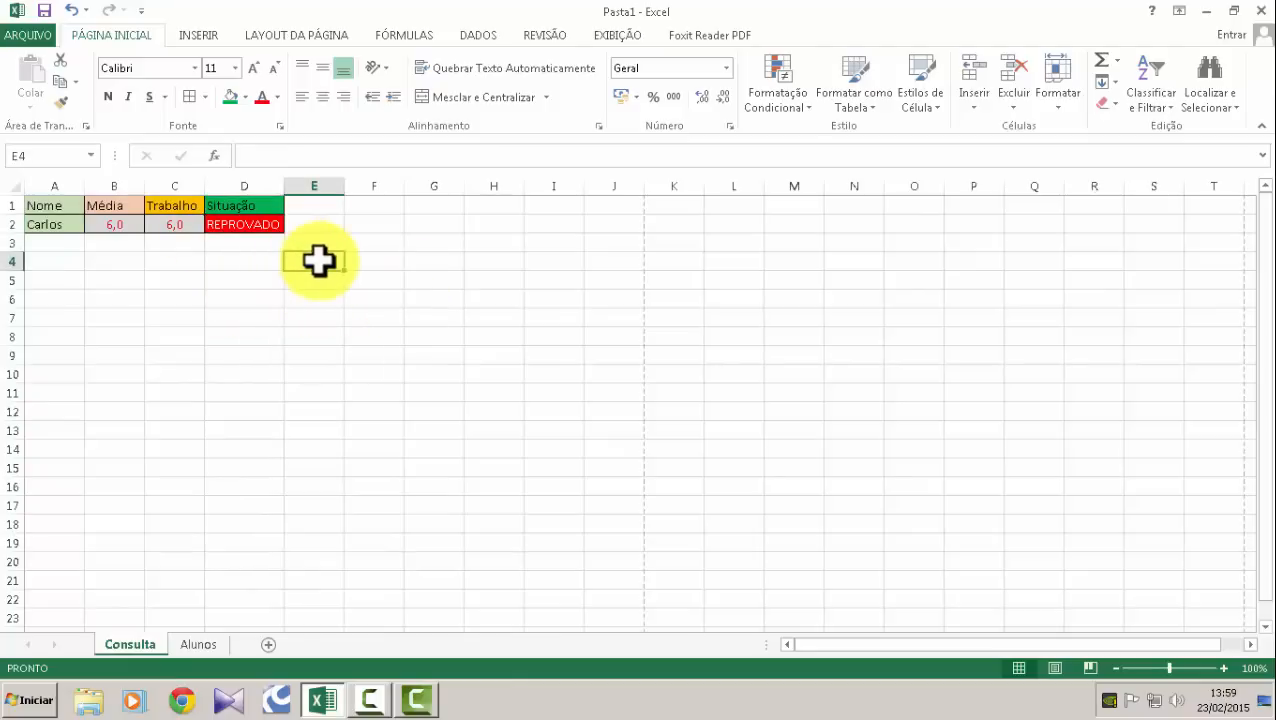
Review the PROCV formulas in the Média, Trabalho and Situação cells B2:D2.
click(242, 225)
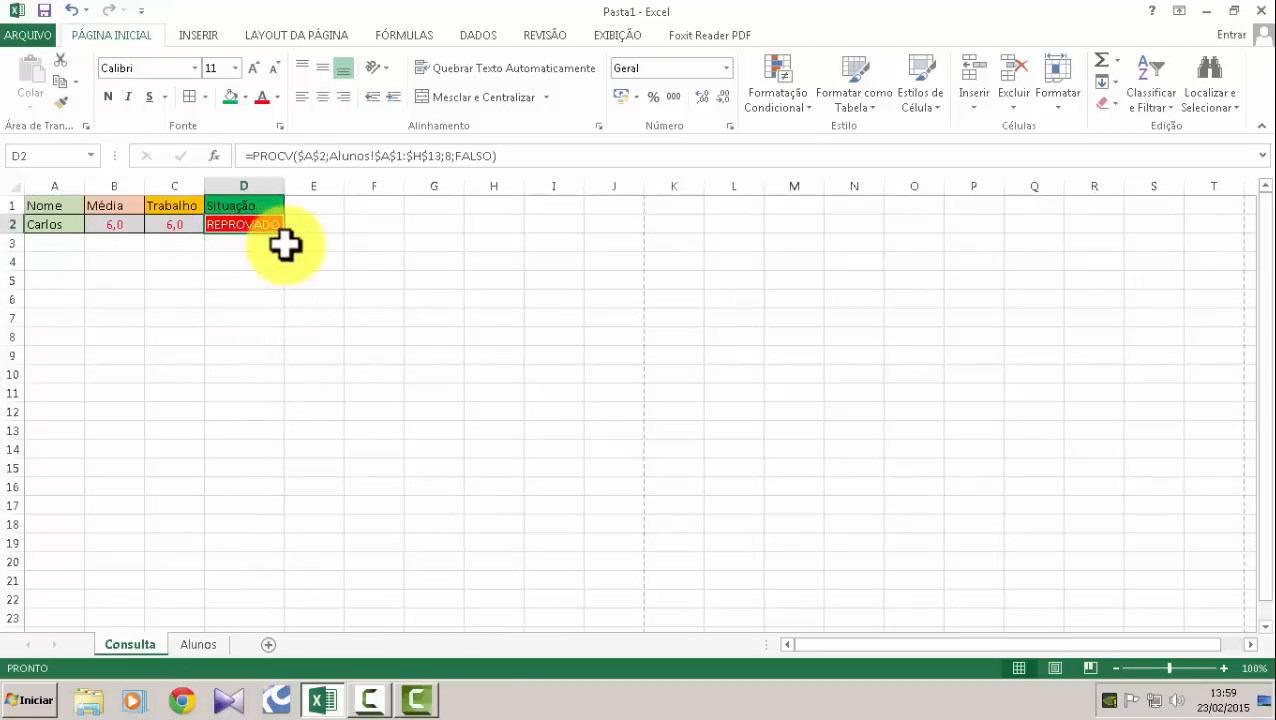
click(171, 222)
click(112, 228)
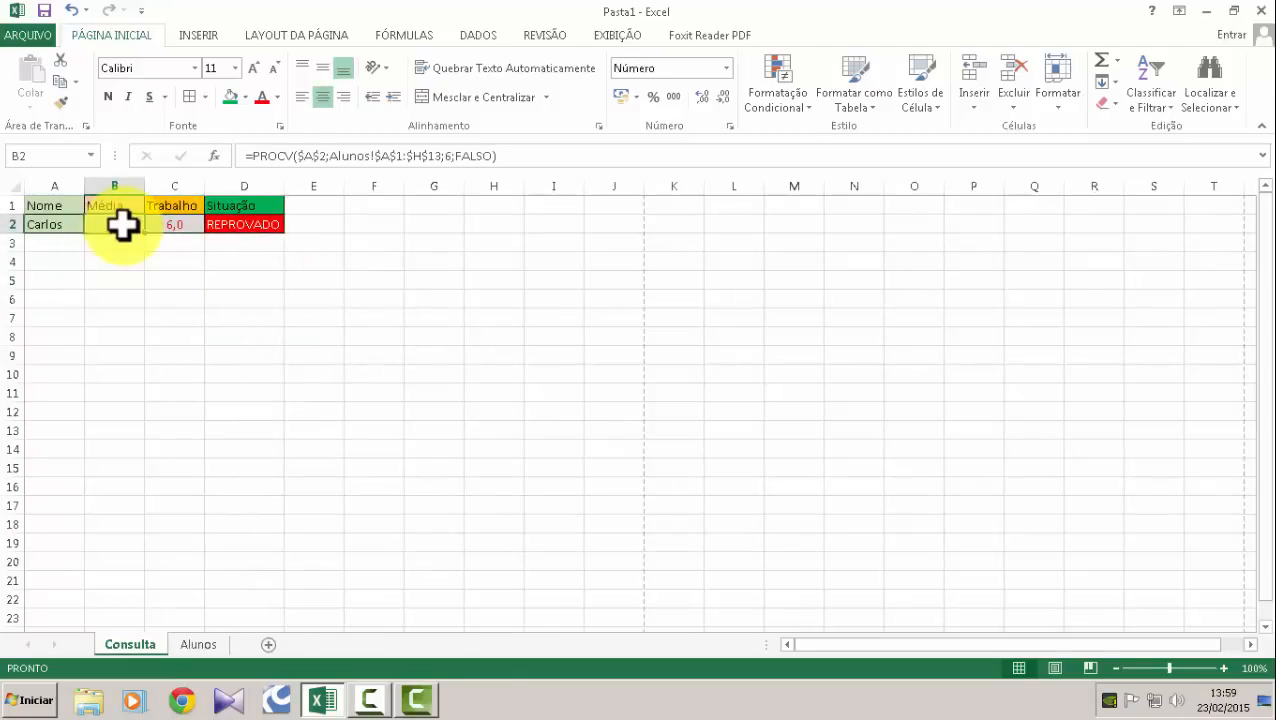
click(259, 227)
click(170, 226)
click(114, 228)
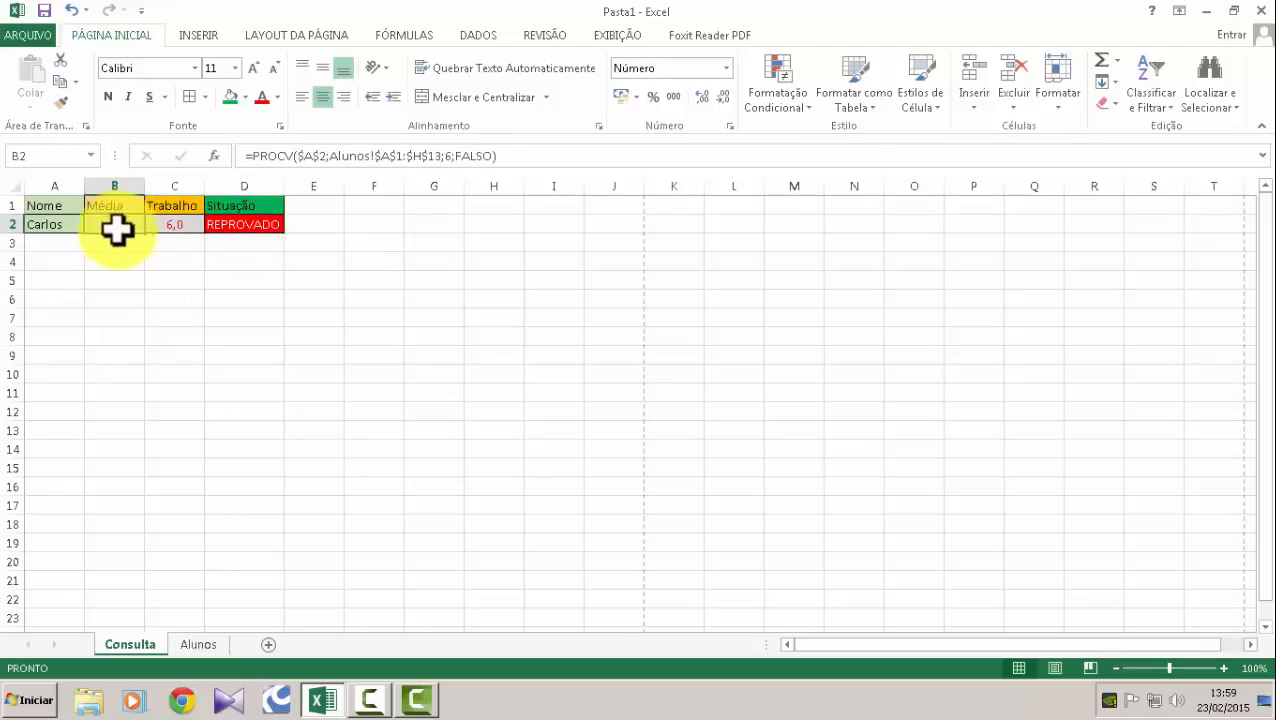
click(160, 224)
click(215, 222)
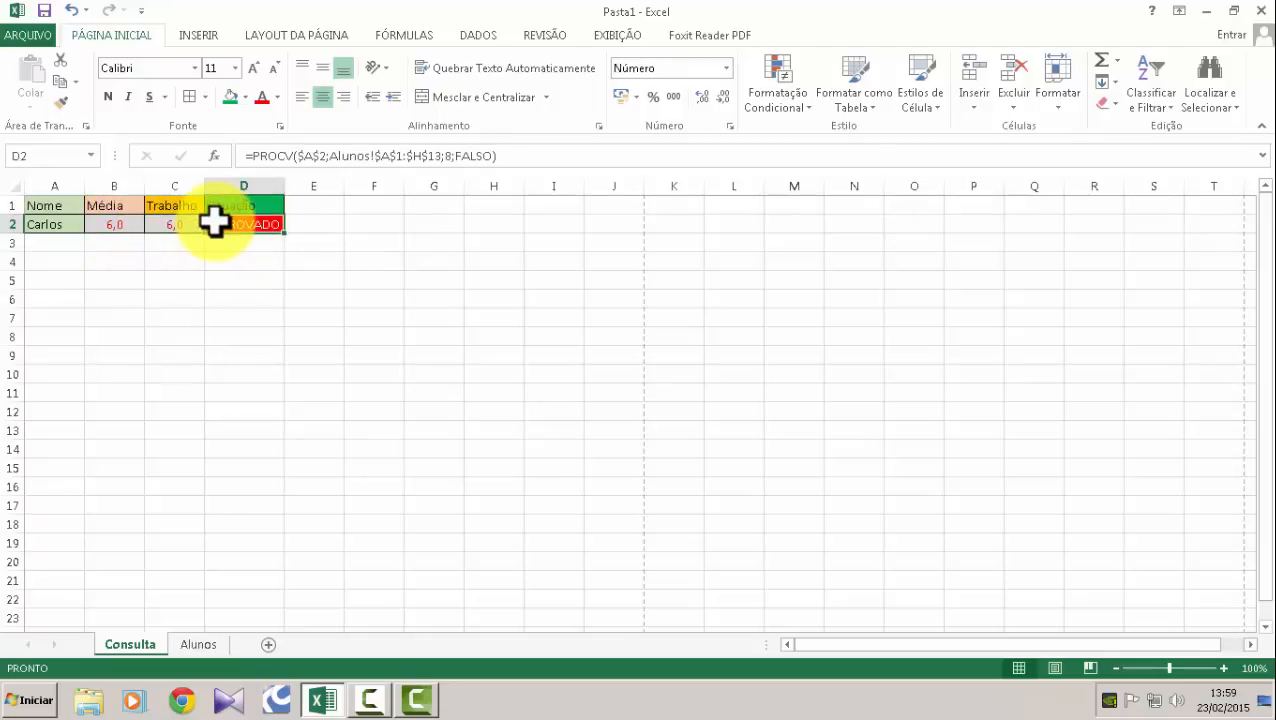
Test the lookup in A2 with the students from Alunos rows 8 and 13, and compare against the Alunos sheet.
click(45, 224)
click(93, 224)
click(45, 288)
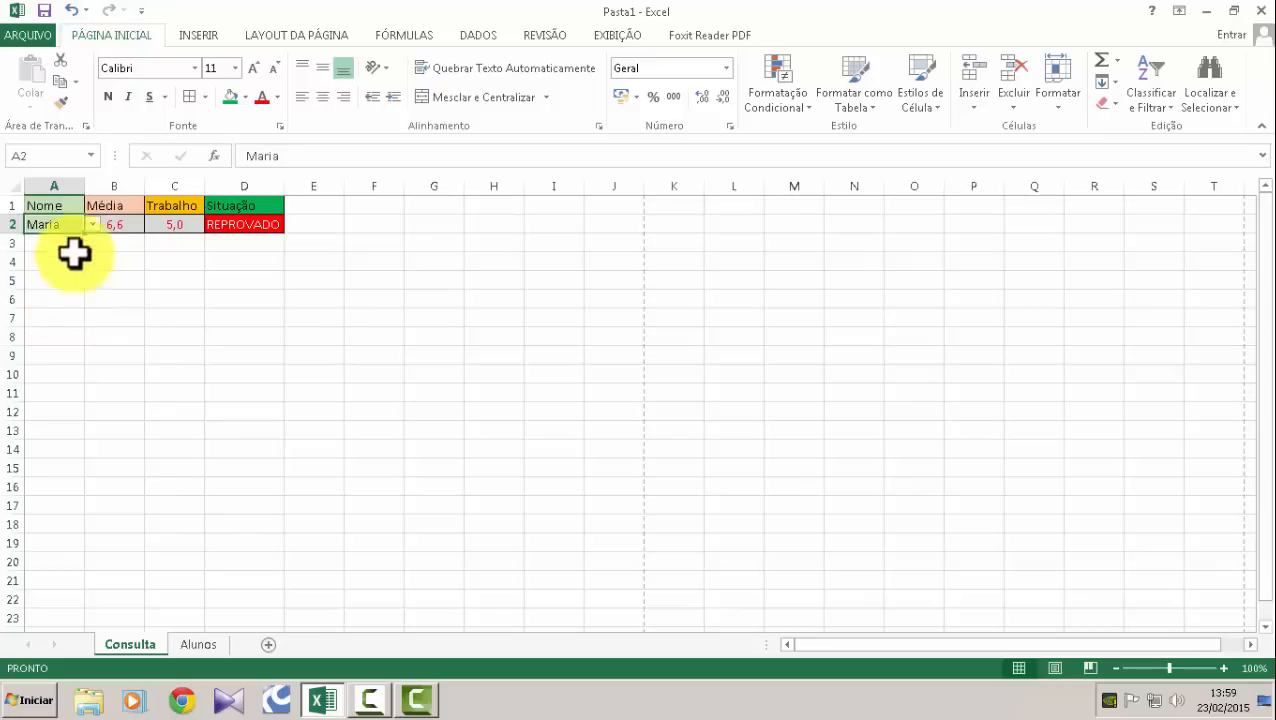
click(60, 326)
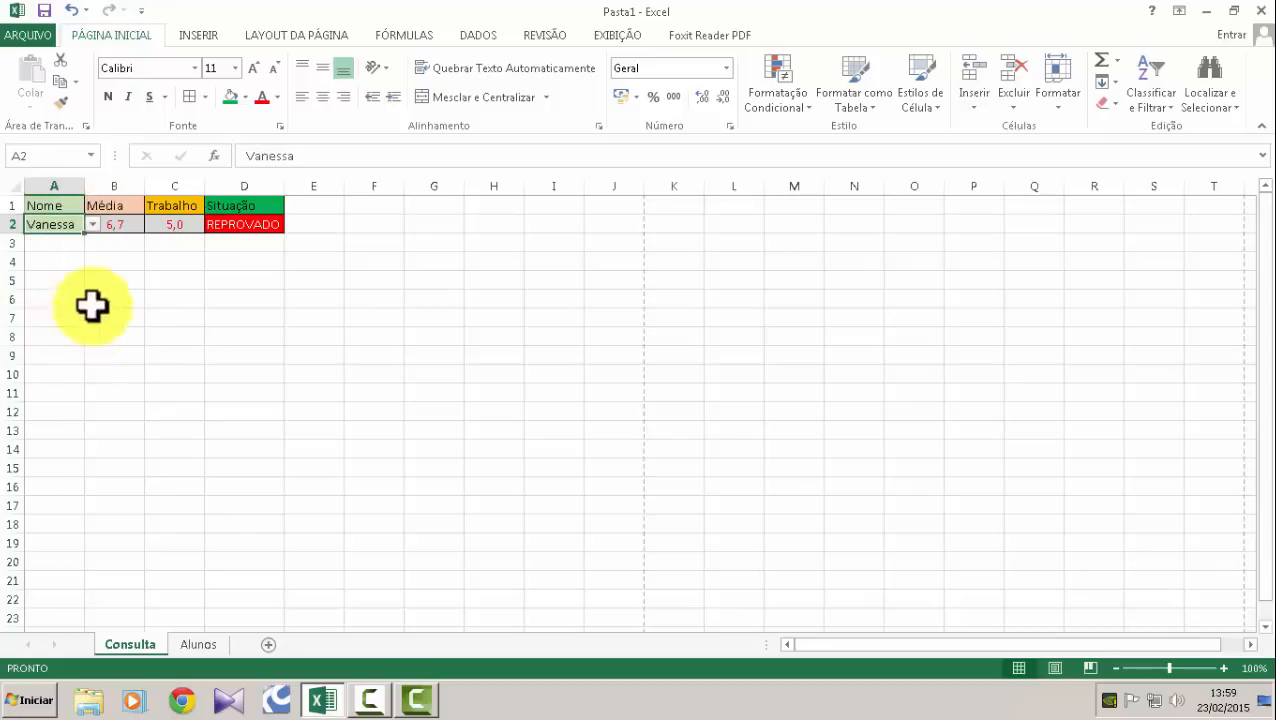
click(195, 645)
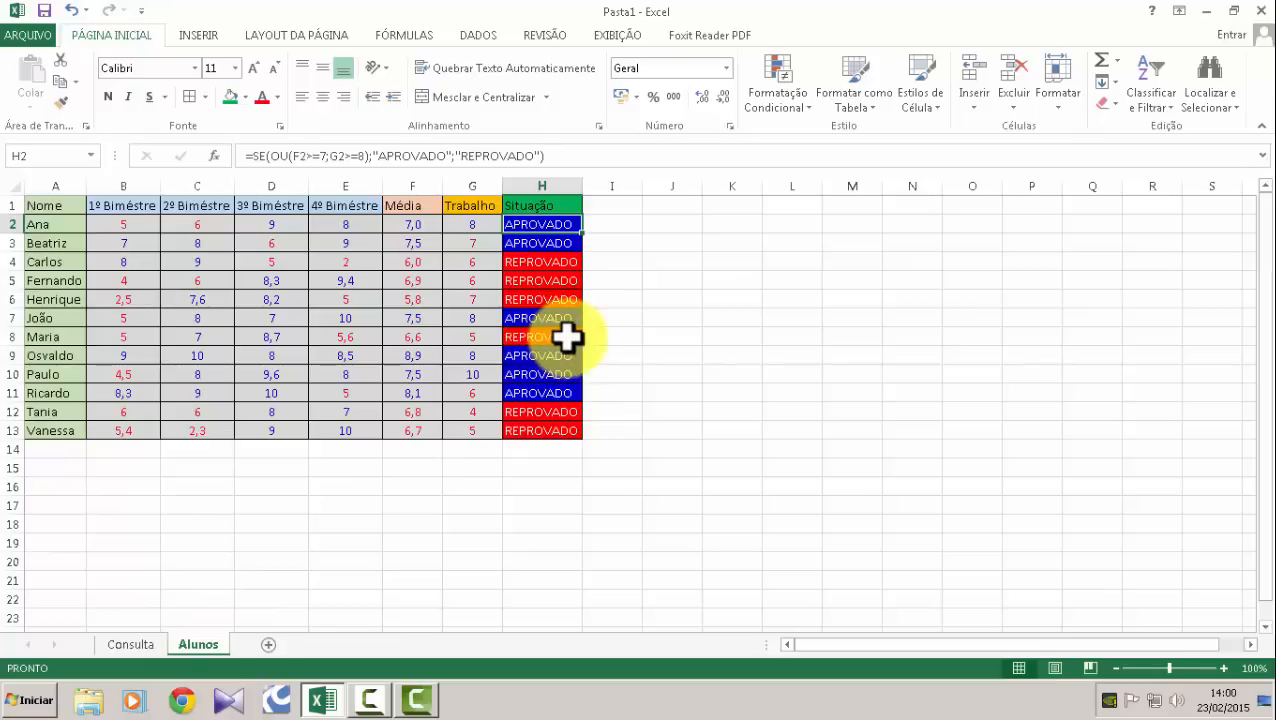
click(128, 645)
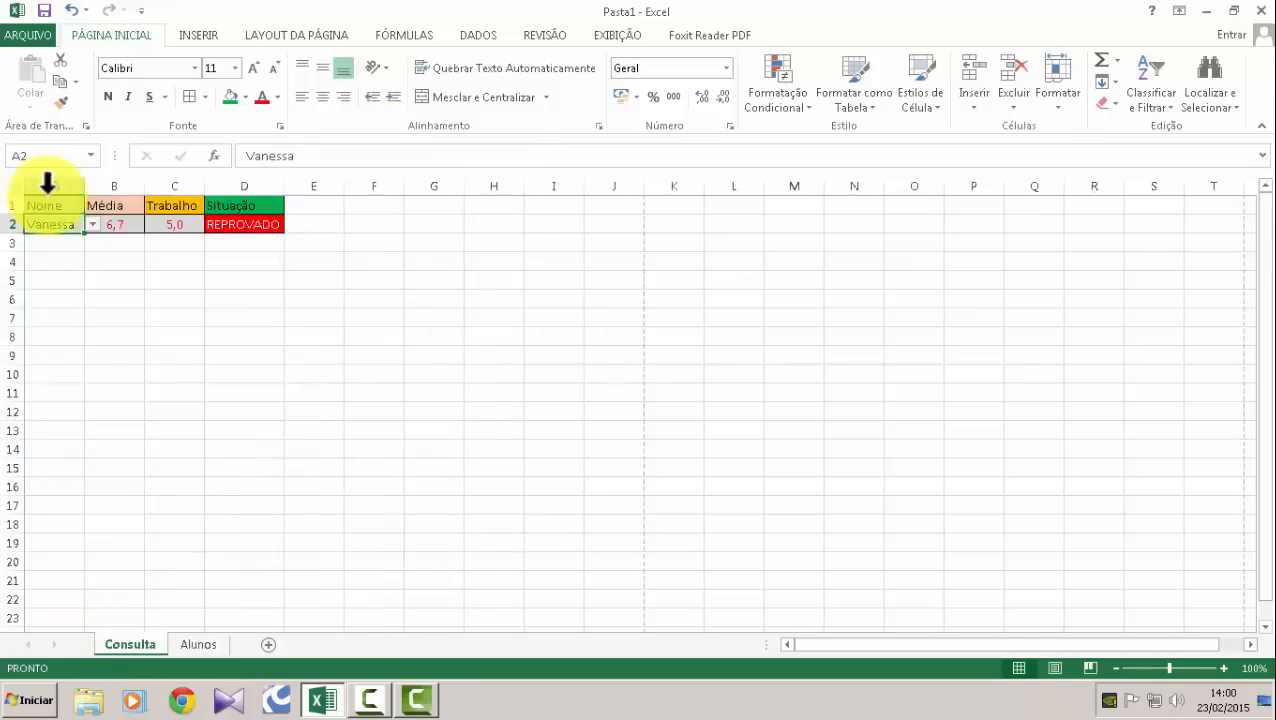
Choose the student from Alunos row 7 and then the one from row 6 in A2, and check the Média and Trabalho cells.
click(93, 225)
click(72, 253)
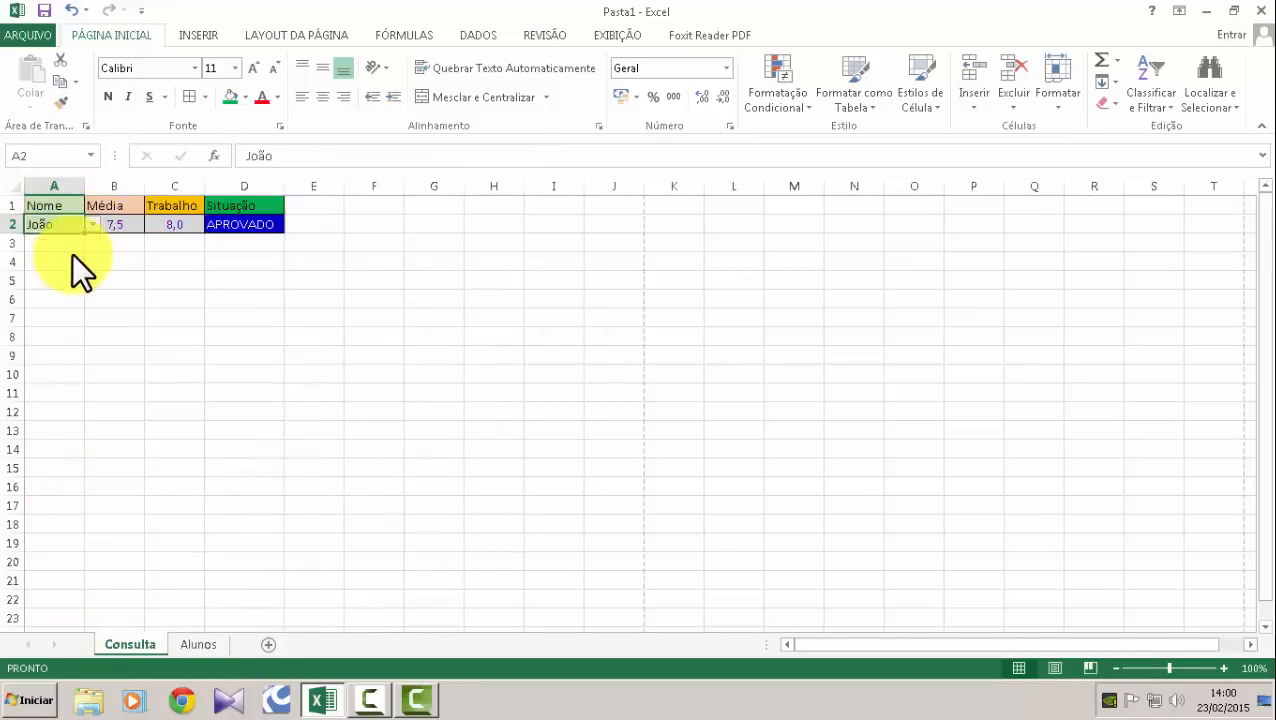
click(93, 224)
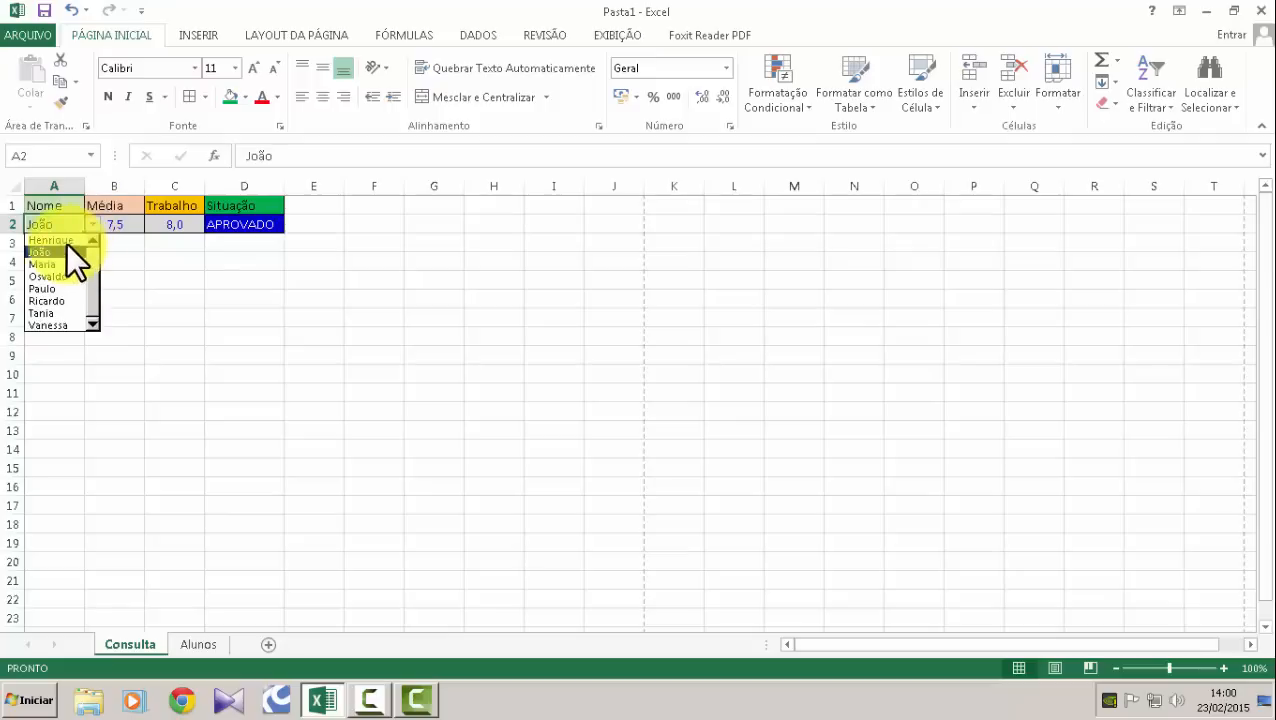
click(66, 242)
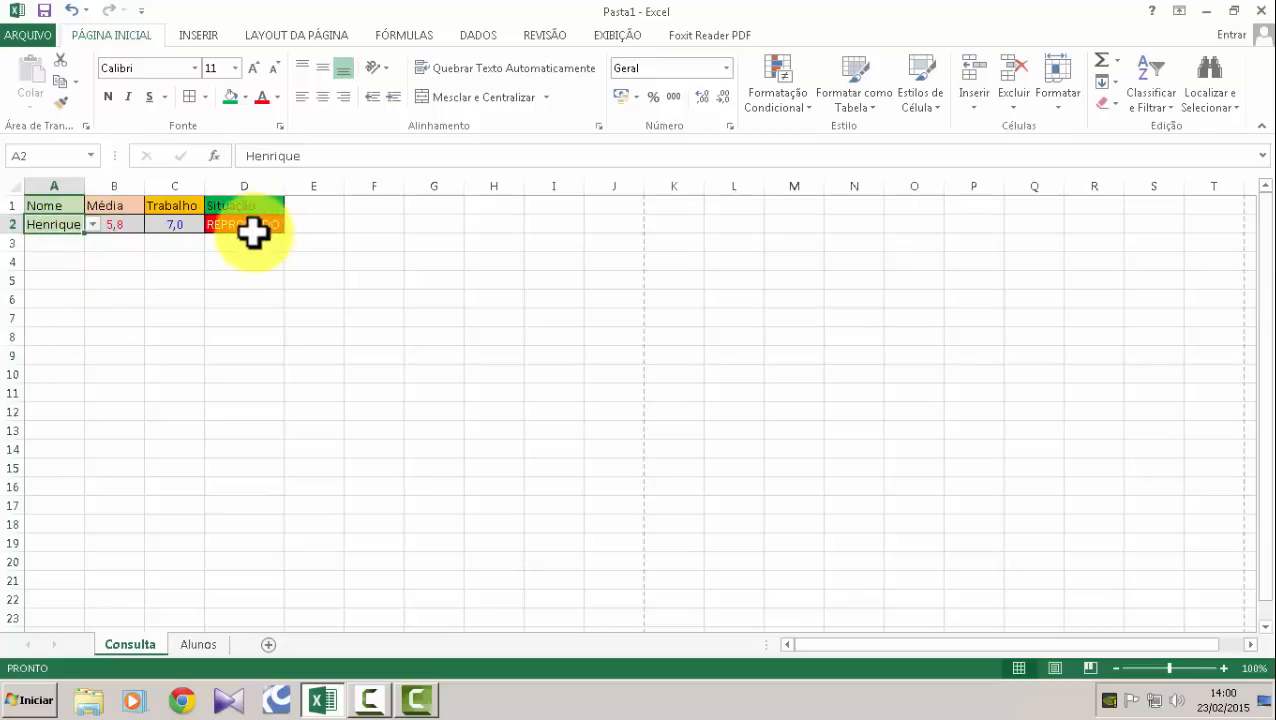
click(174, 224)
click(114, 225)
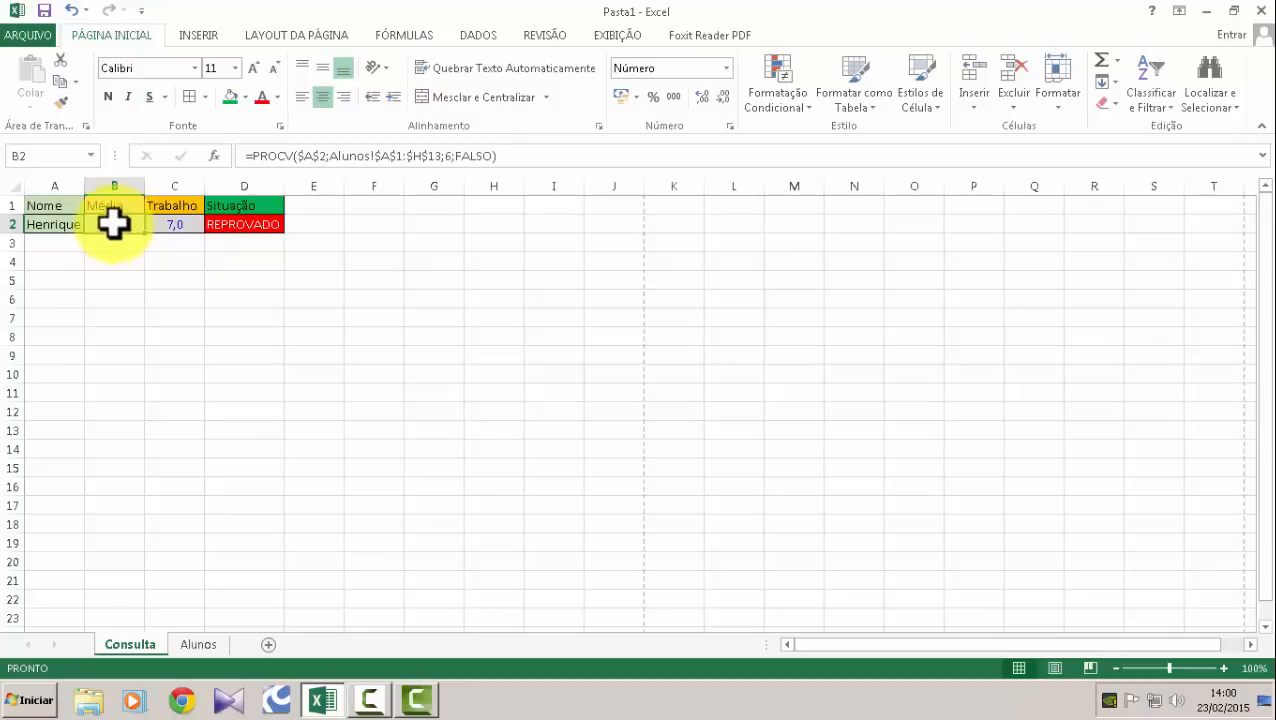
Copy the formatting of Trabalho cell G2 on the Alunos sheet onto cell C2 of the Consulta sheet with Format Painter.
click(173, 228)
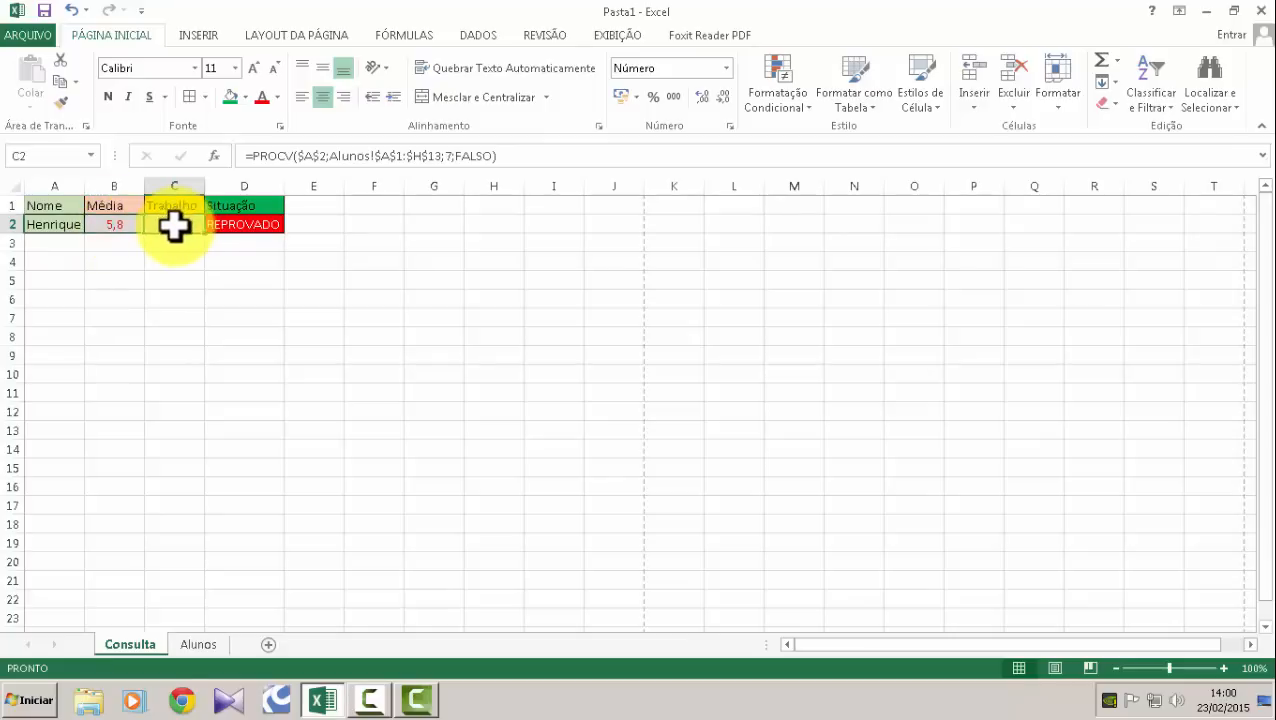
click(197, 645)
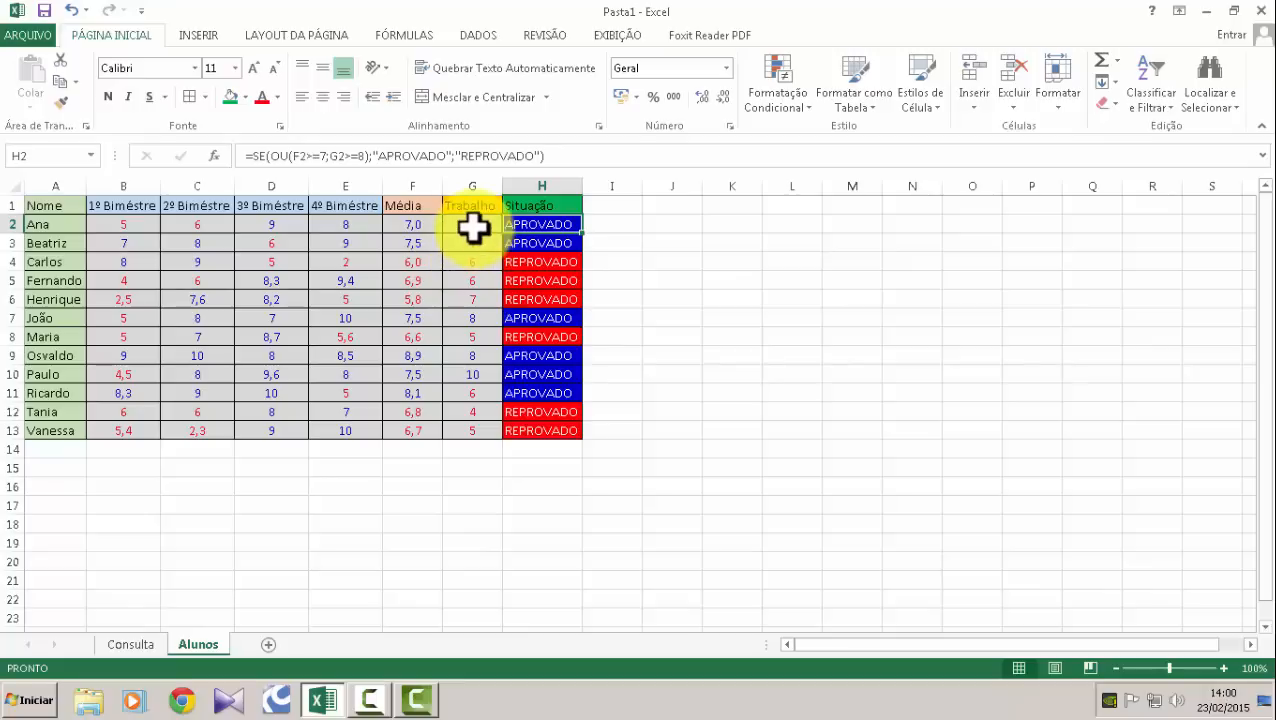
click(473, 226)
click(61, 101)
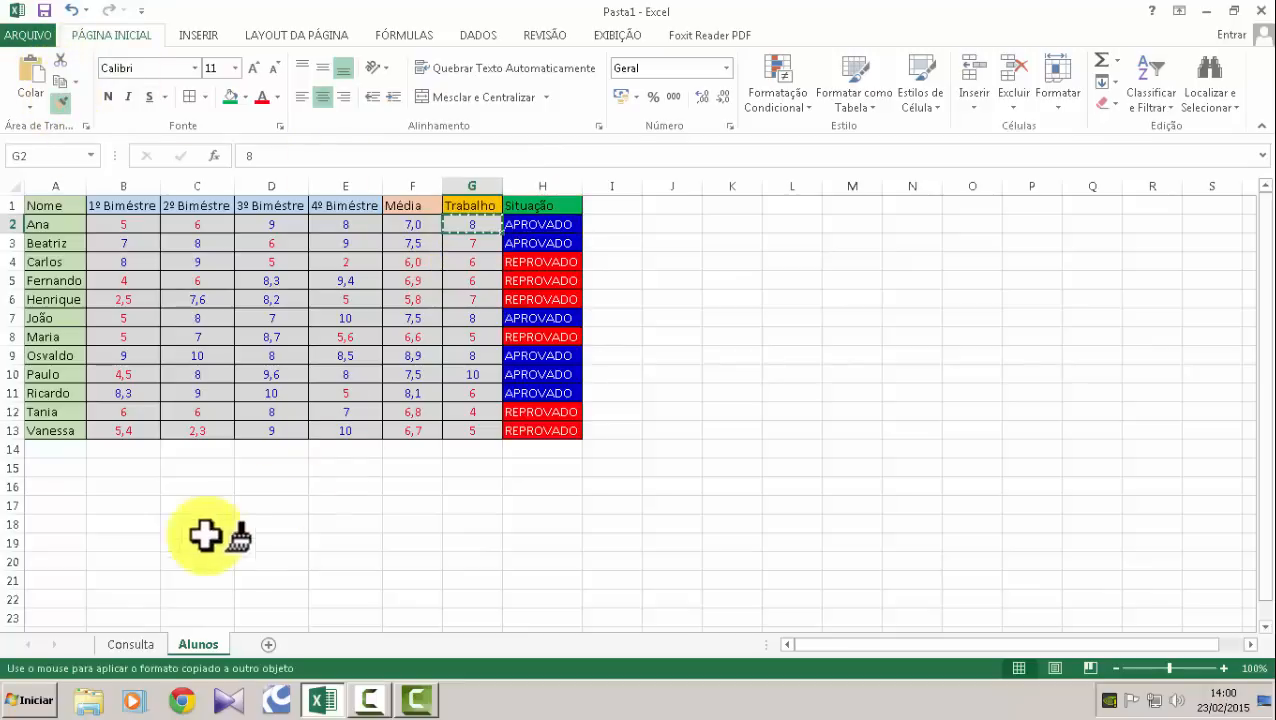
click(136, 646)
click(168, 226)
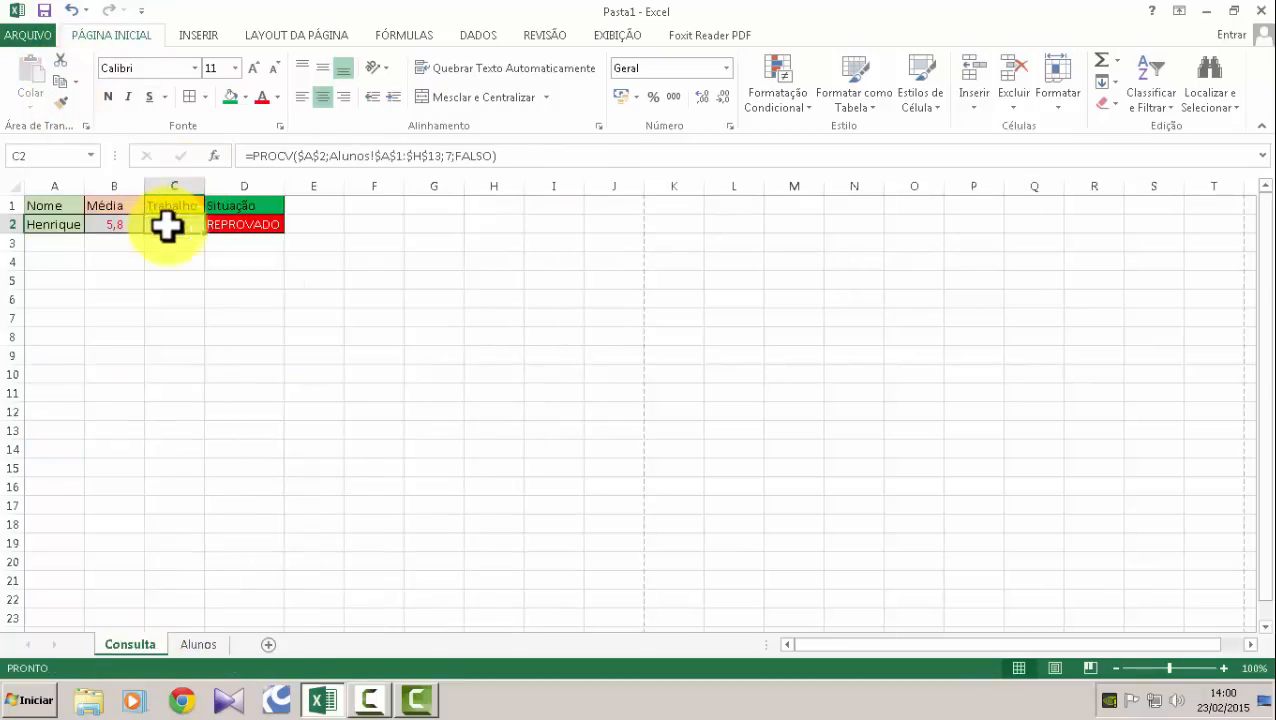
Test the lookup in A2 with the student from Alunos row 3 and the one from row 4.
click(50, 225)
click(93, 225)
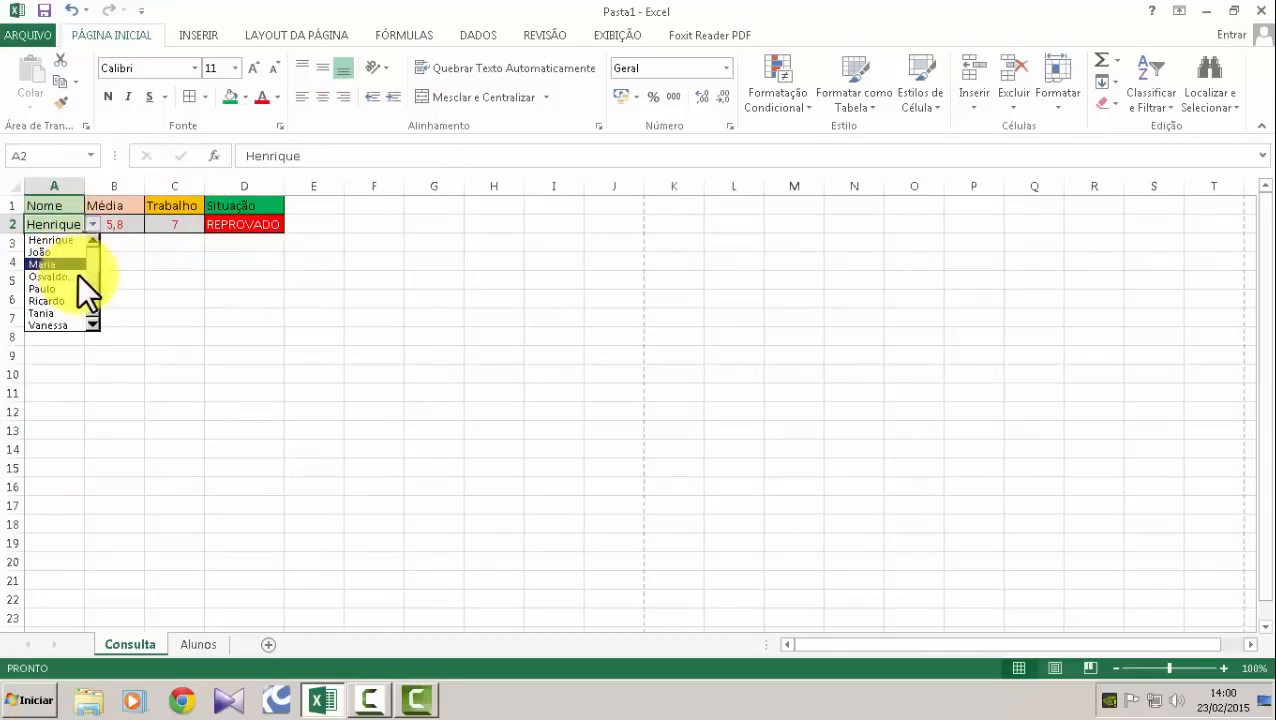
scroll(60, 270, up, 2)
click(54, 250)
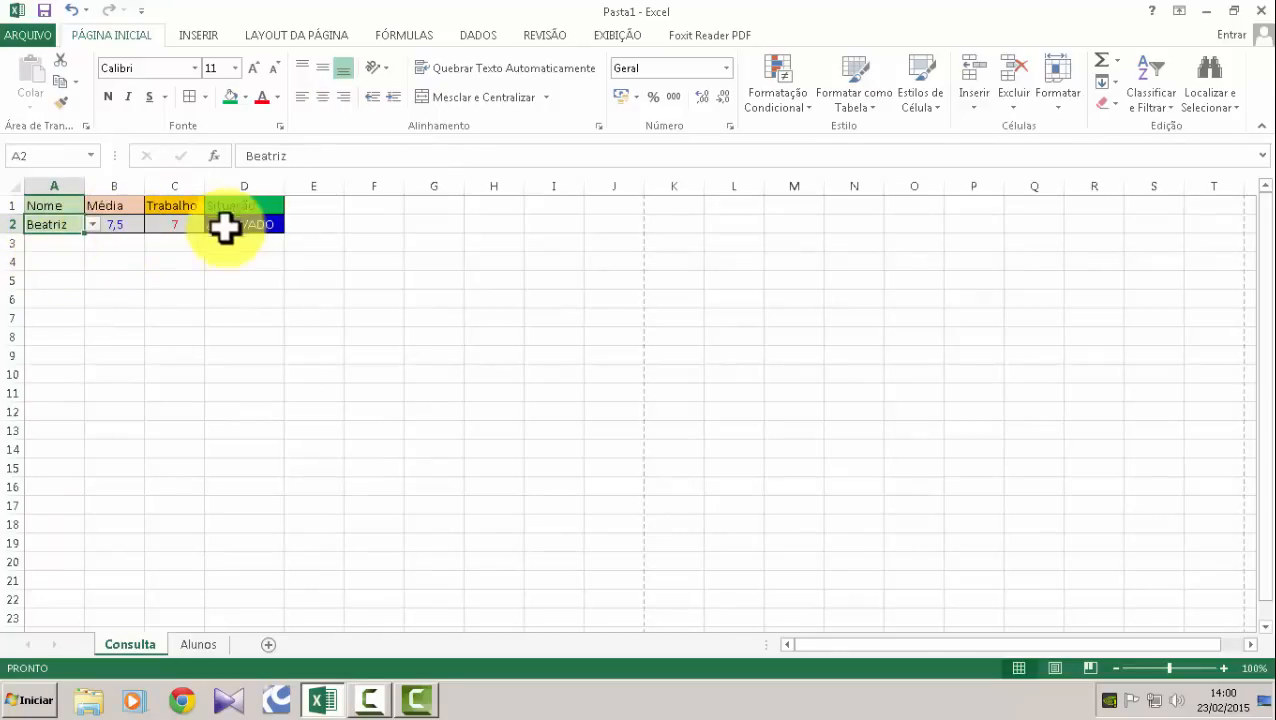
click(91, 225)
click(51, 251)
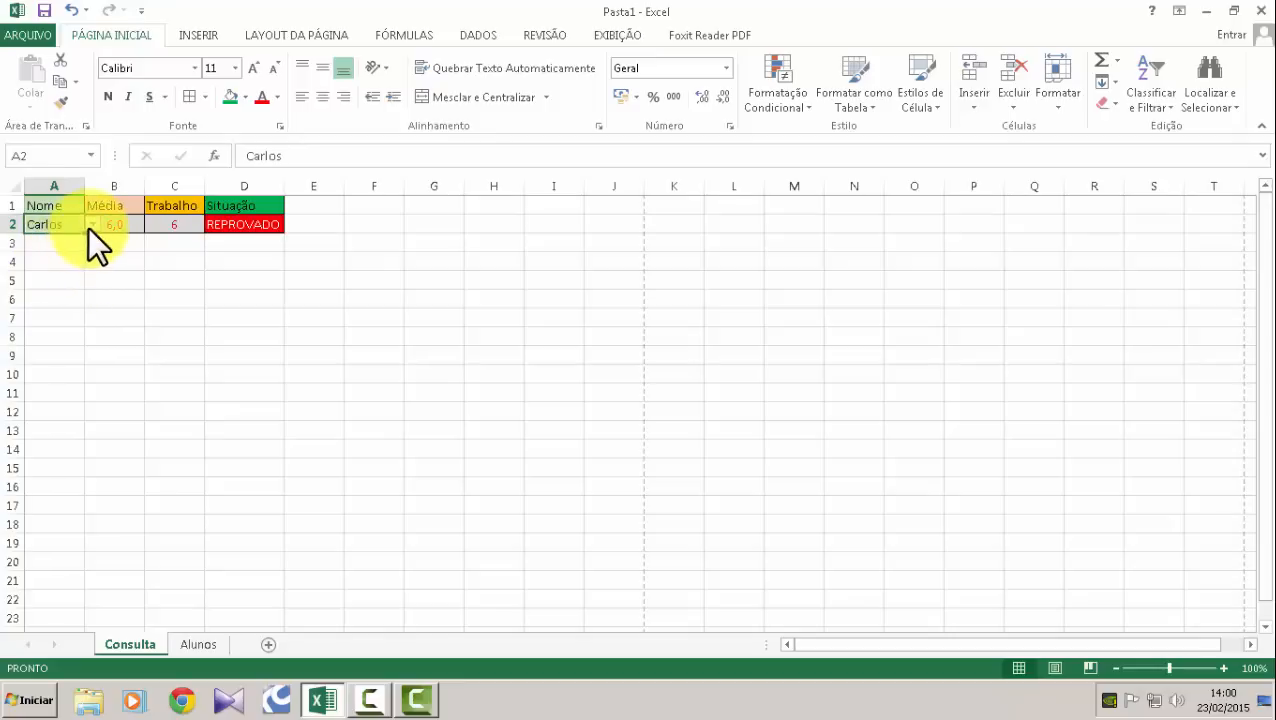
Continue testing the name list in A2, choosing the student from Alunos row 6 and finally the one from row 9.
click(91, 225)
click(54, 265)
click(91, 225)
click(60, 256)
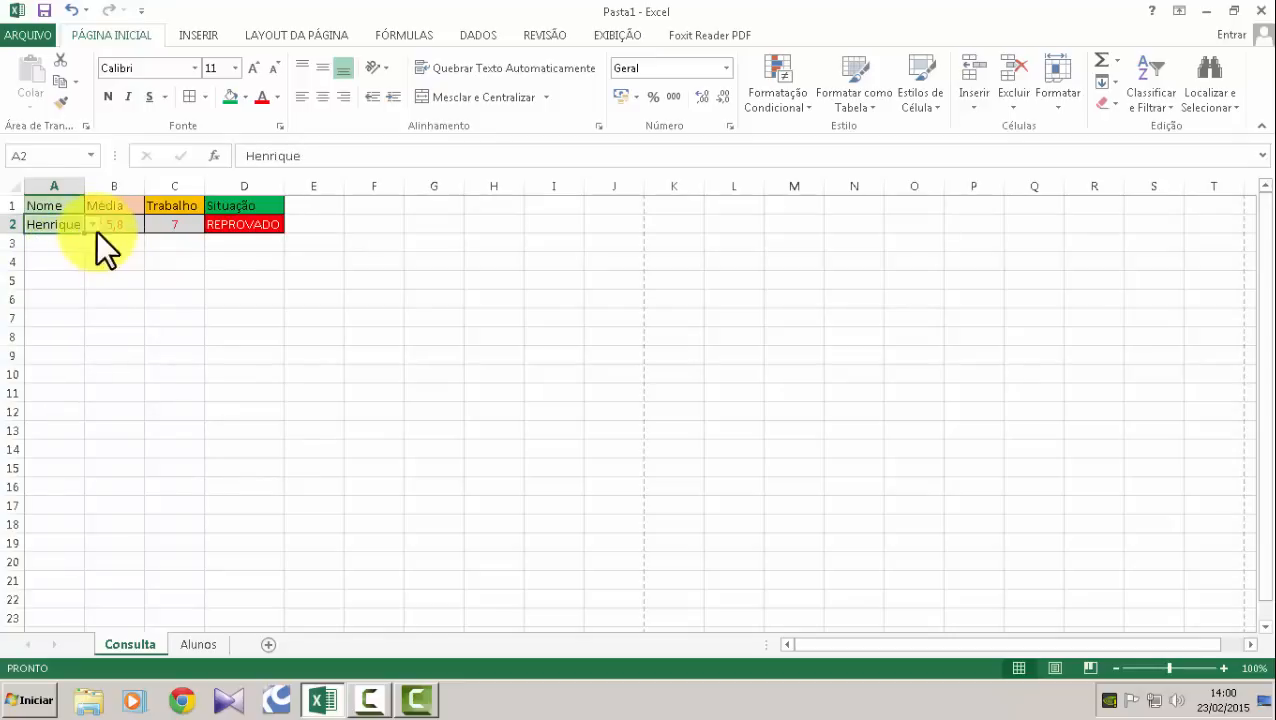
click(92, 225)
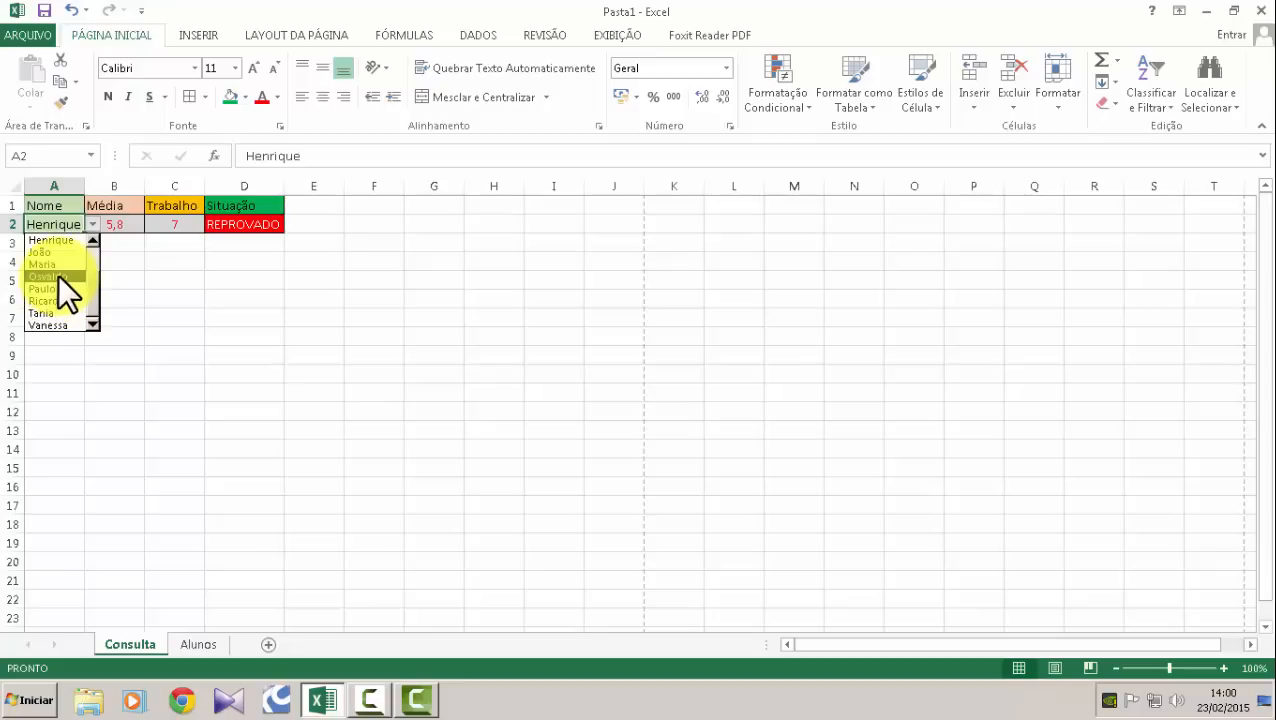
click(57, 277)
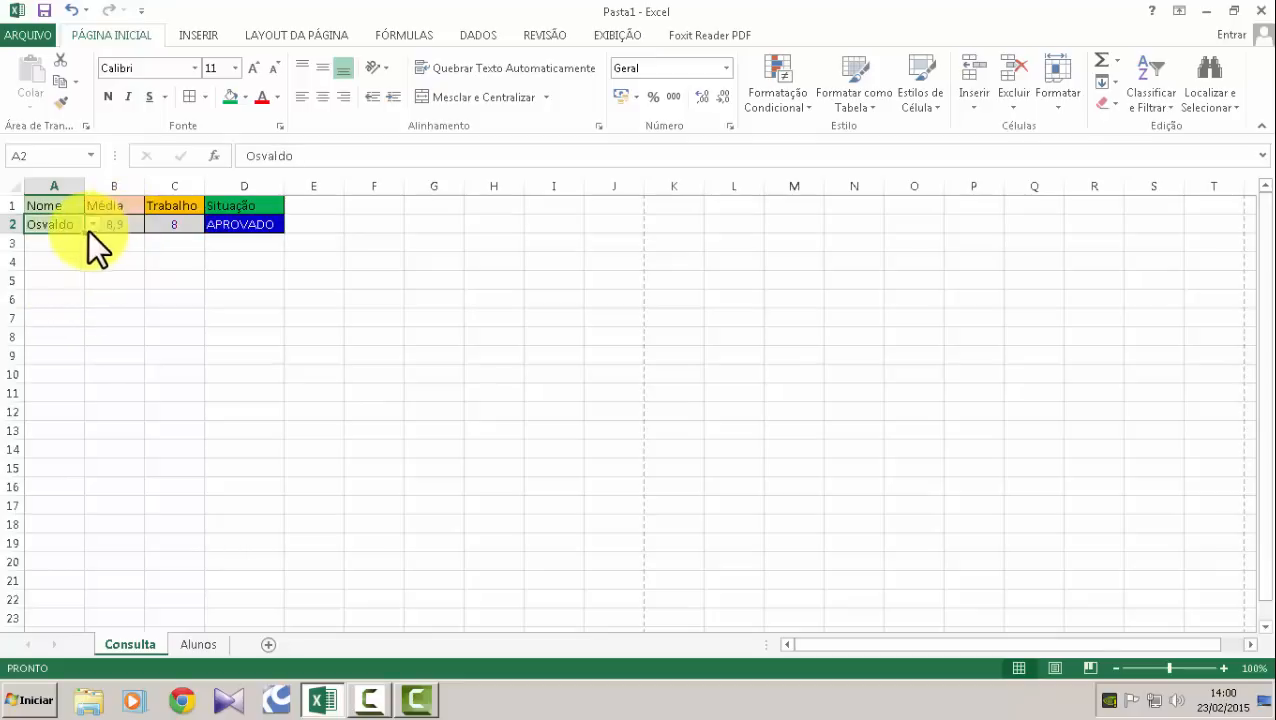
Review the Média, Trabalho and Situação lookup cells B2:D2 against the chosen name in A2.
click(221, 224)
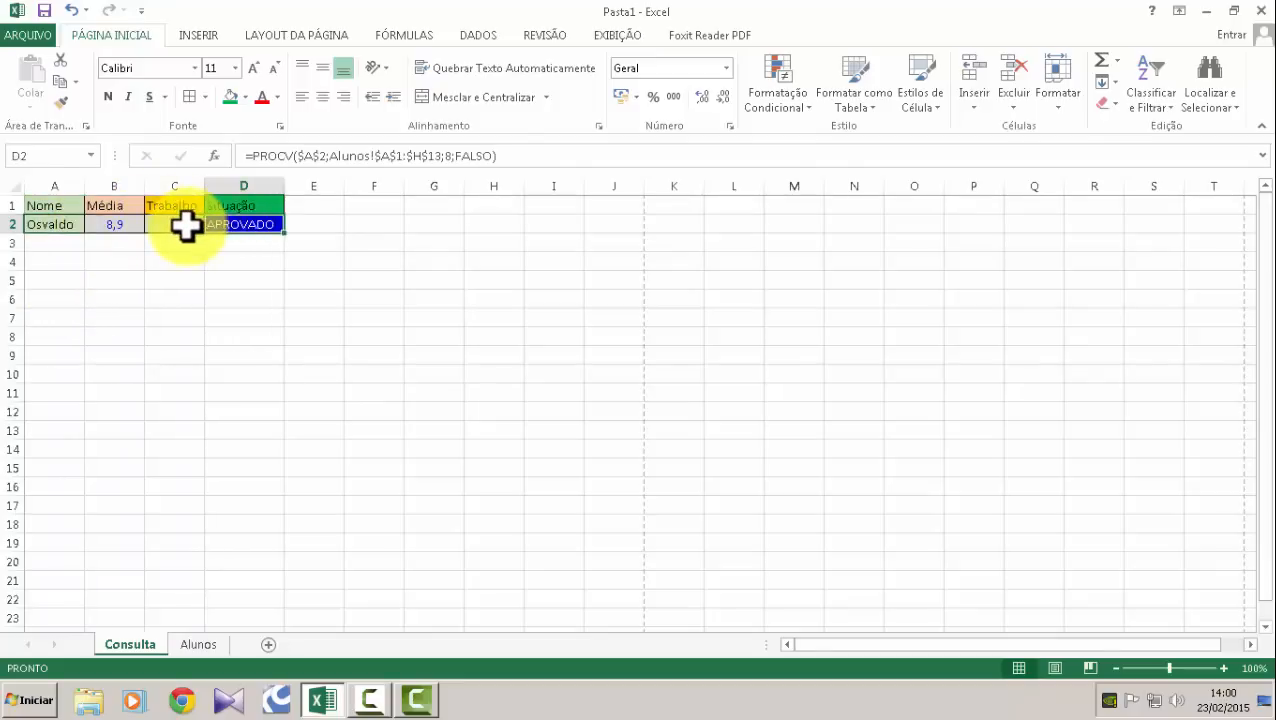
click(185, 227)
click(114, 227)
click(63, 225)
click(130, 225)
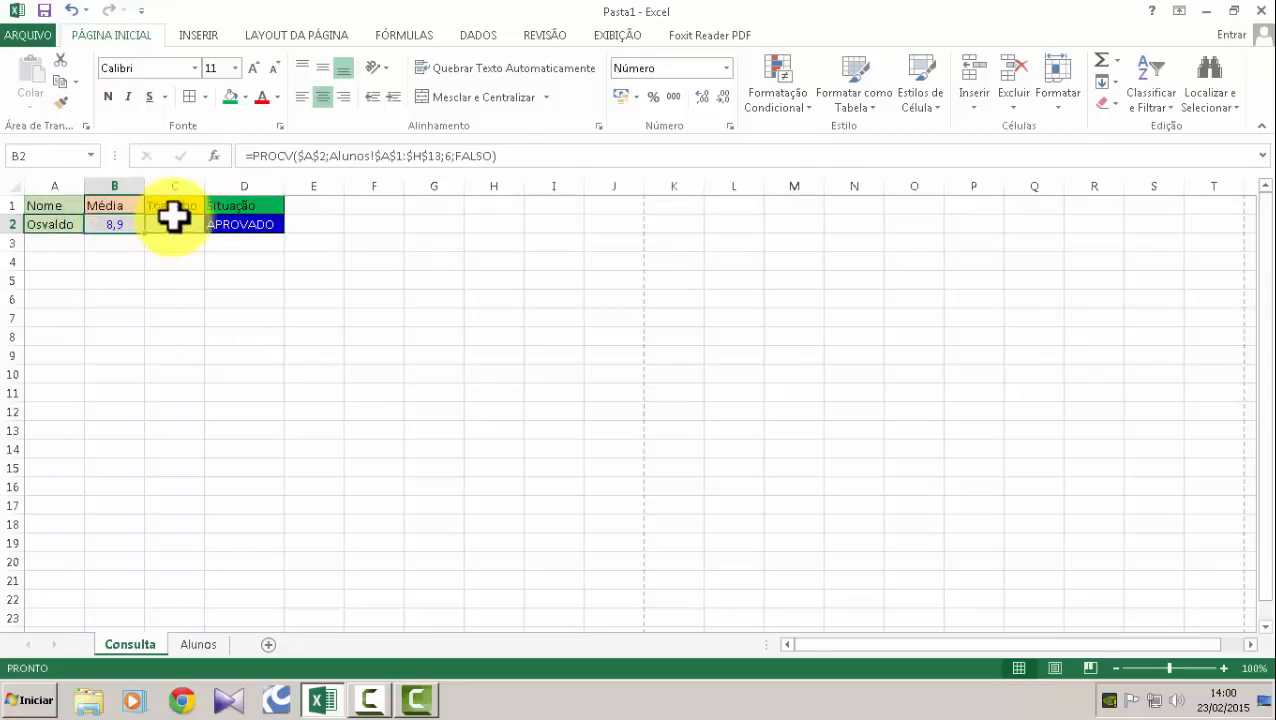
click(185, 222)
click(222, 222)
click(105, 224)
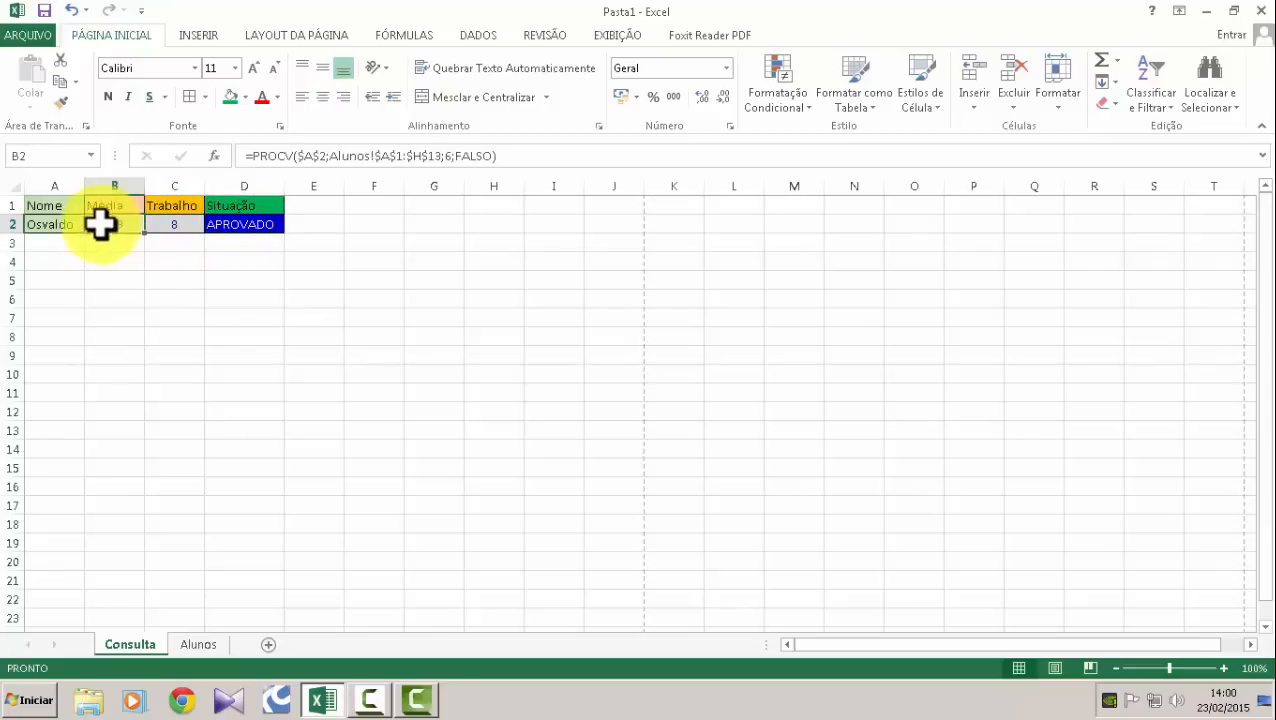
click(50, 222)
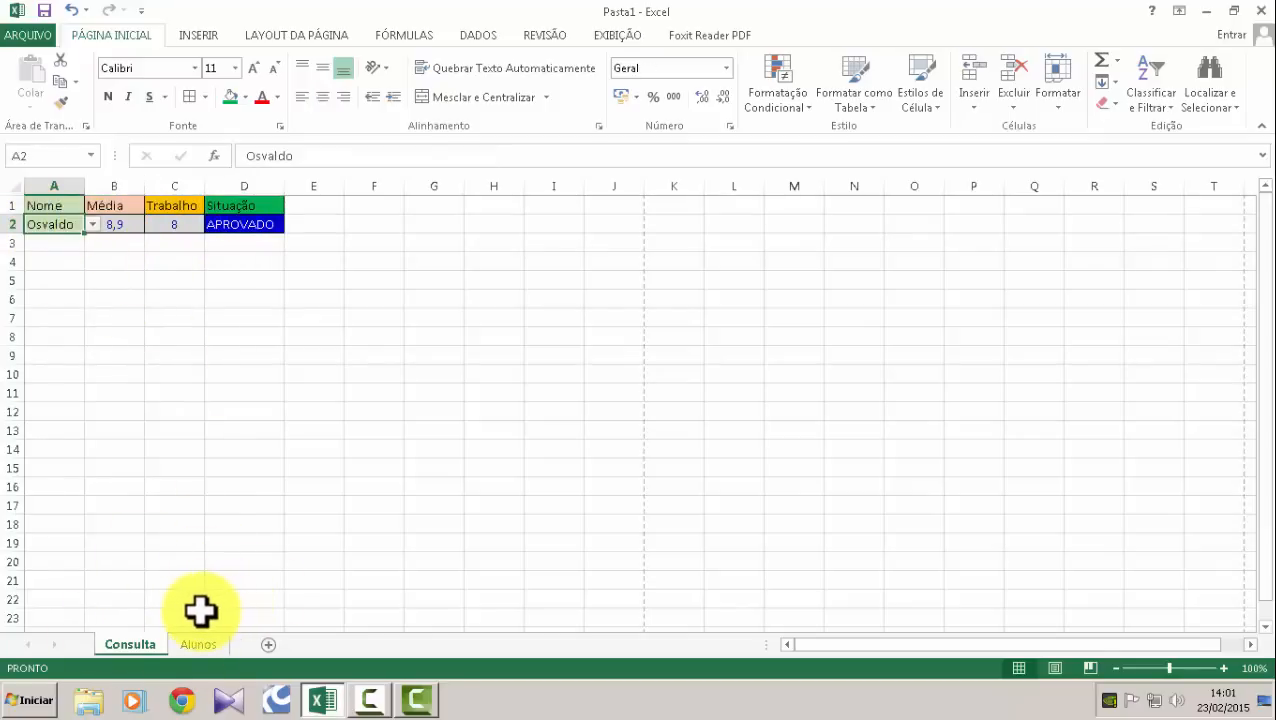
Examine the bimester grades, Média and Trabalho values in the student table on the Alunos sheet.
click(194, 642)
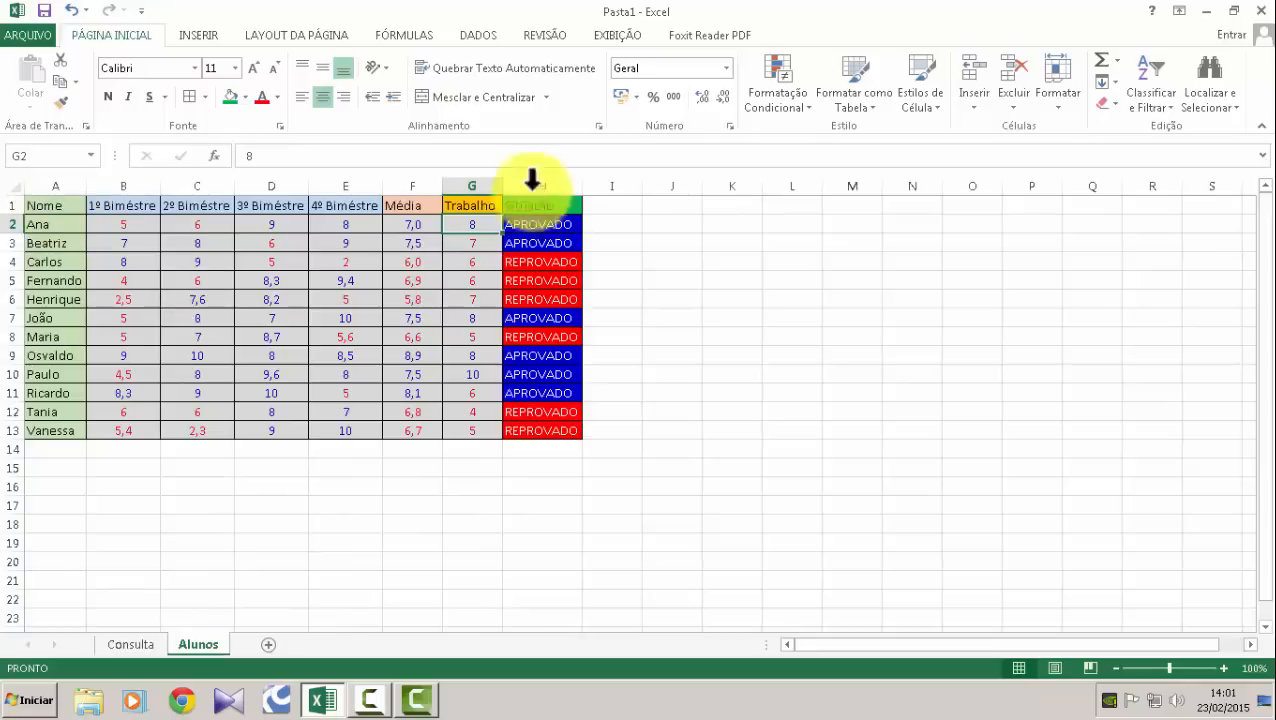
click(262, 281)
click(420, 283)
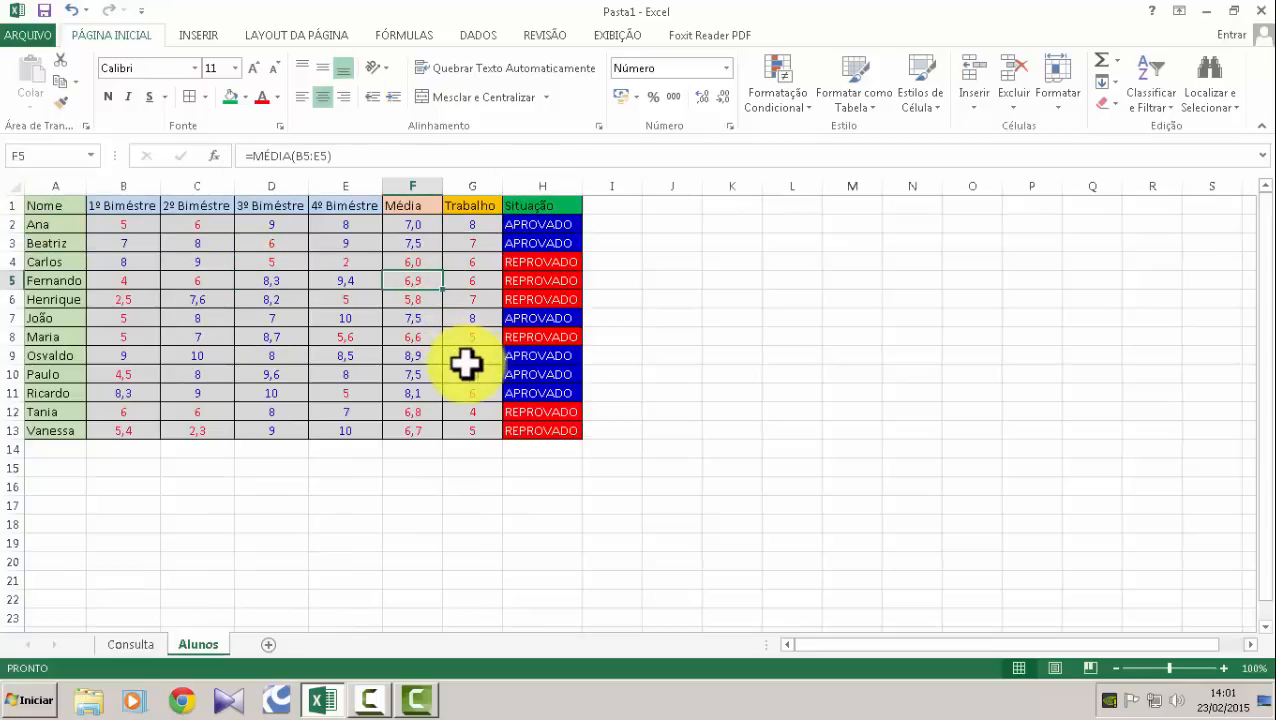
click(466, 362)
click(260, 393)
click(150, 357)
click(227, 245)
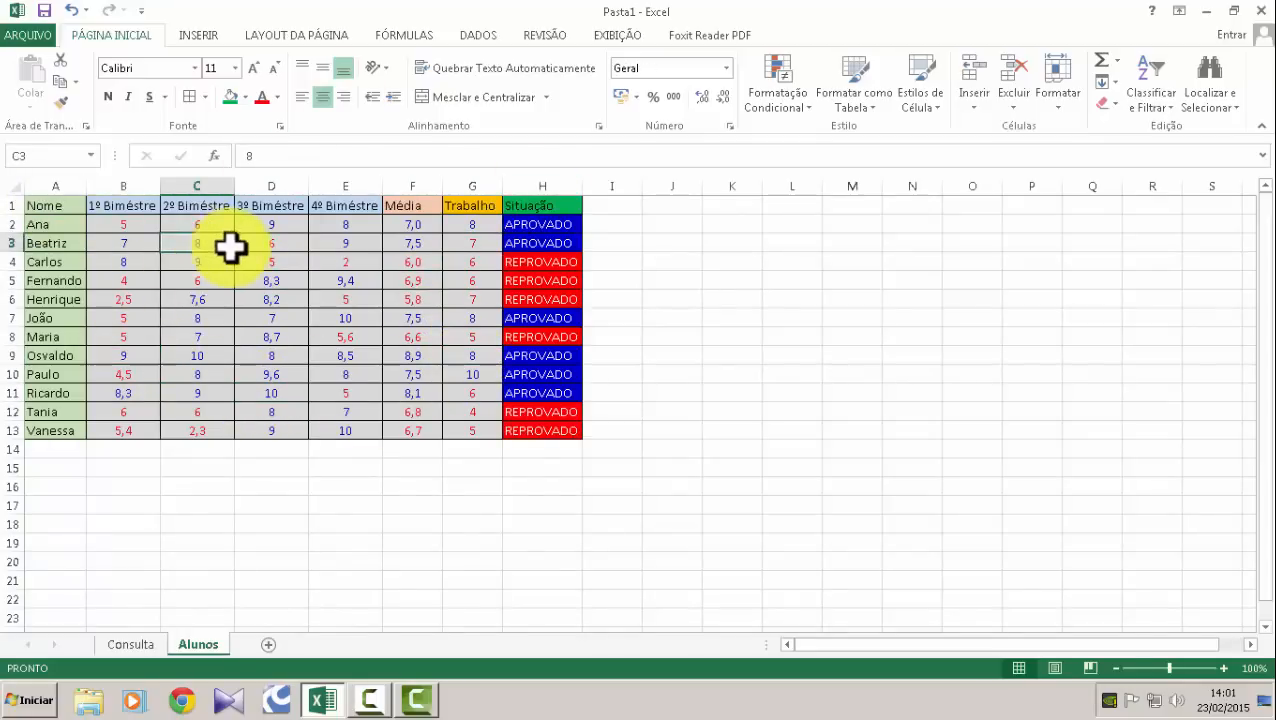
click(410, 276)
click(196, 356)
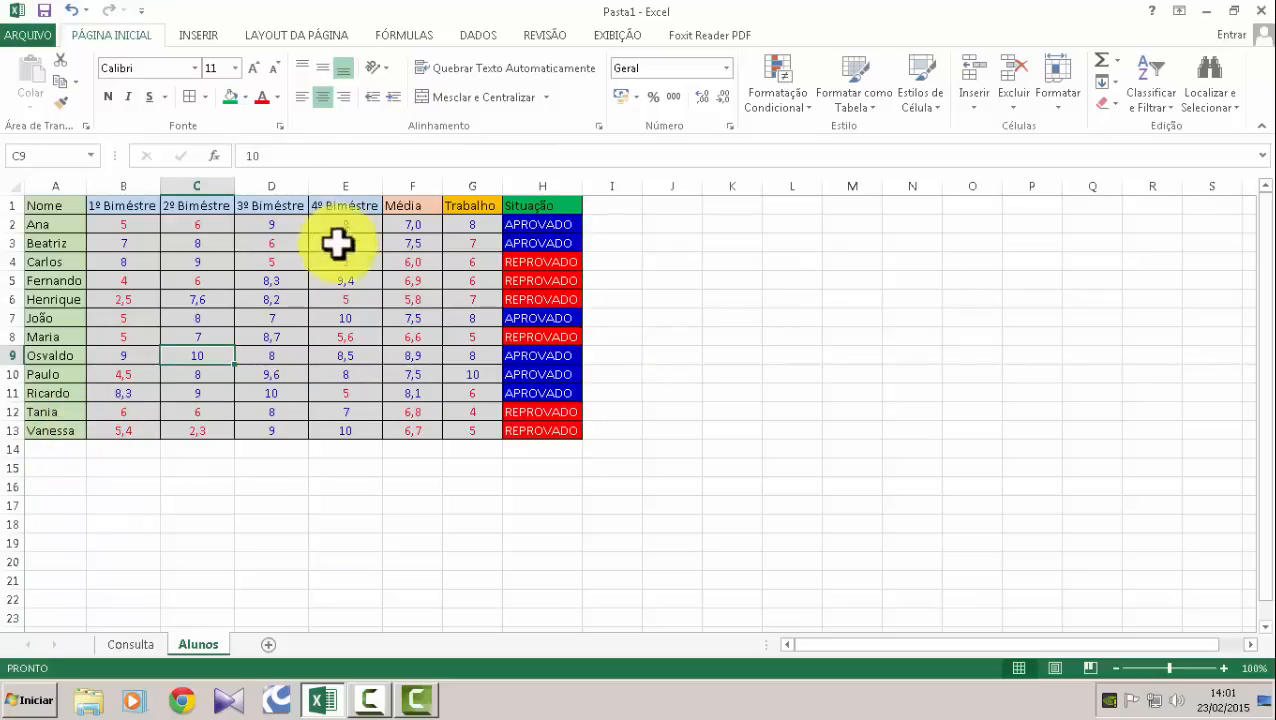
click(166, 260)
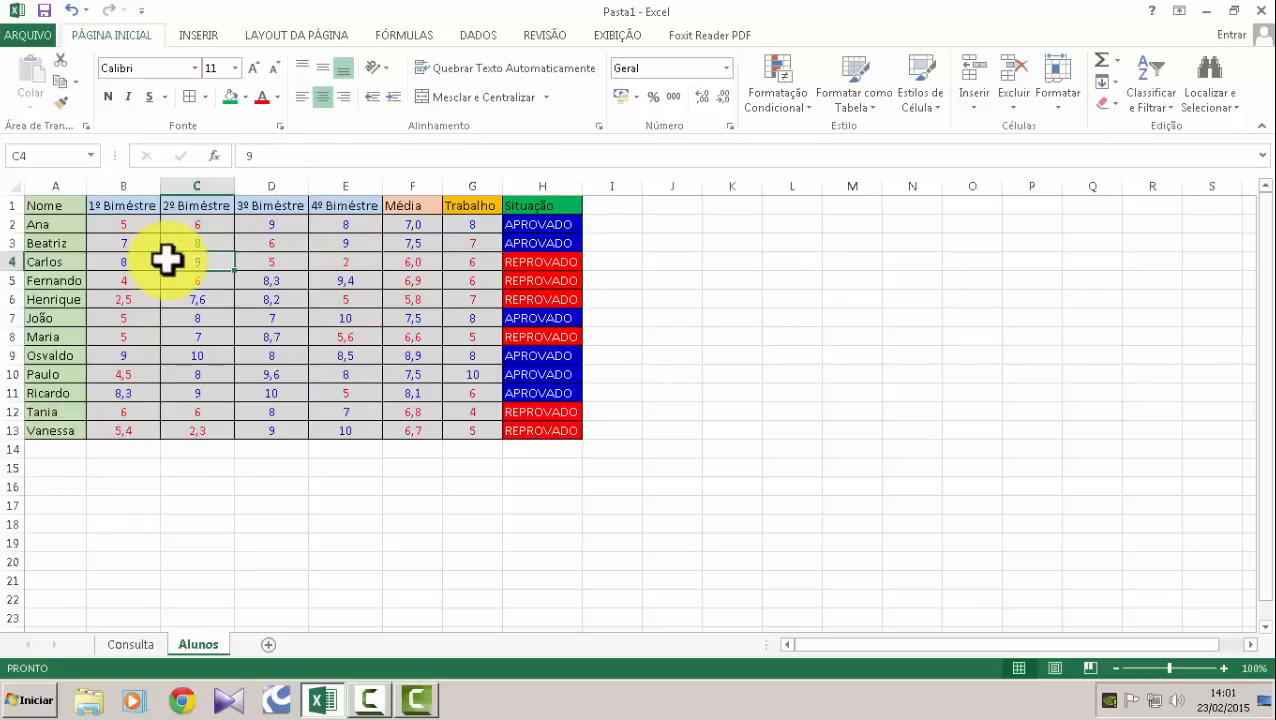
click(318, 299)
click(369, 367)
click(205, 403)
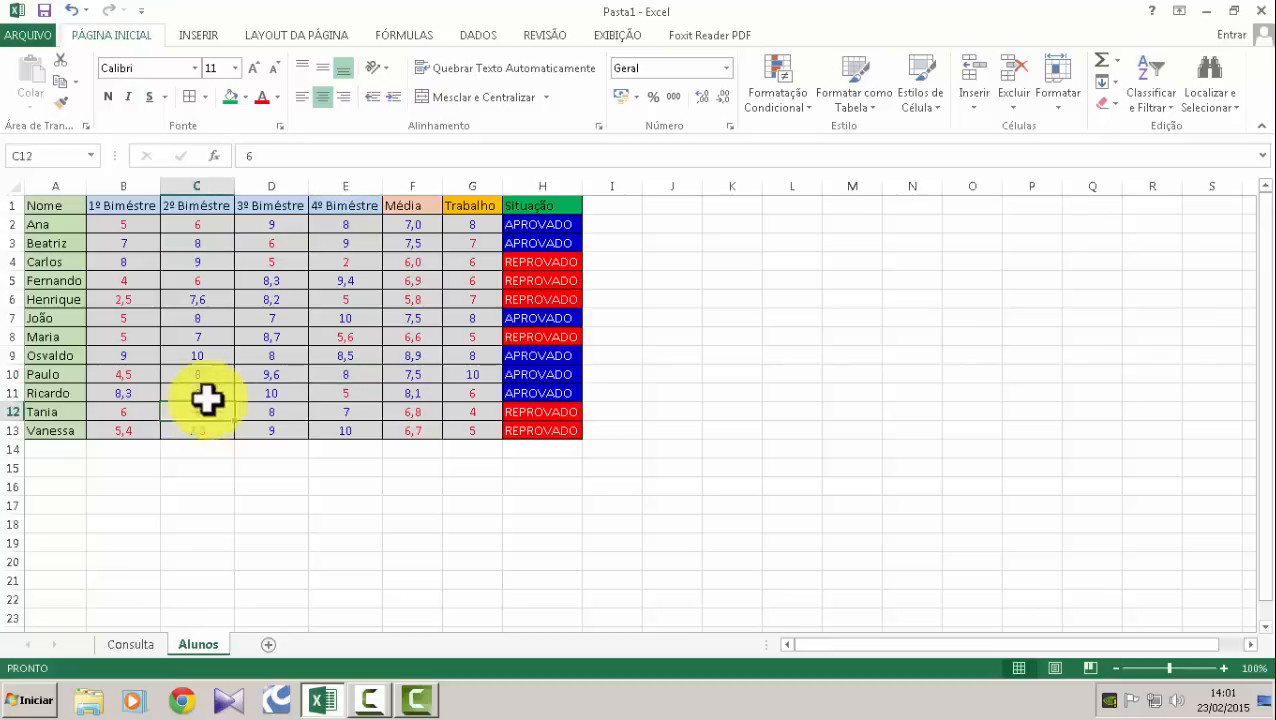
click(376, 304)
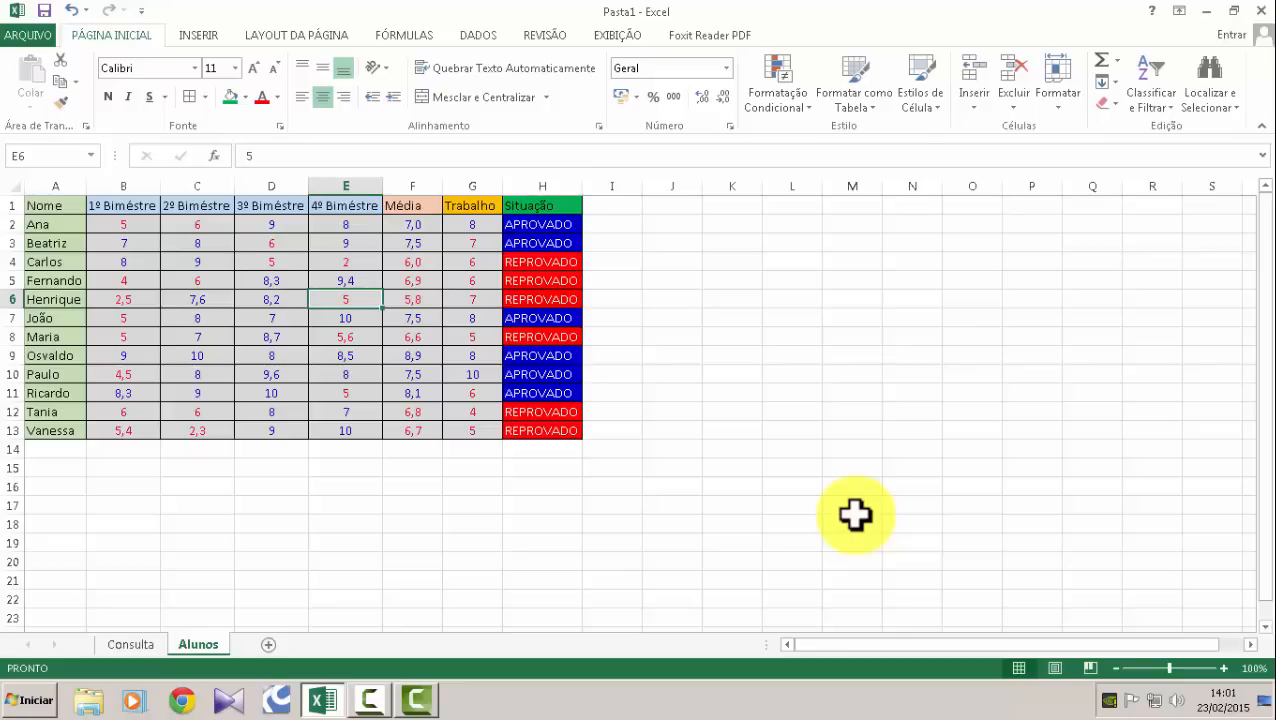
Return to the Consulta sheet and choose the students from Alunos rows 12, 11 and 10 in turn in A2.
click(124, 646)
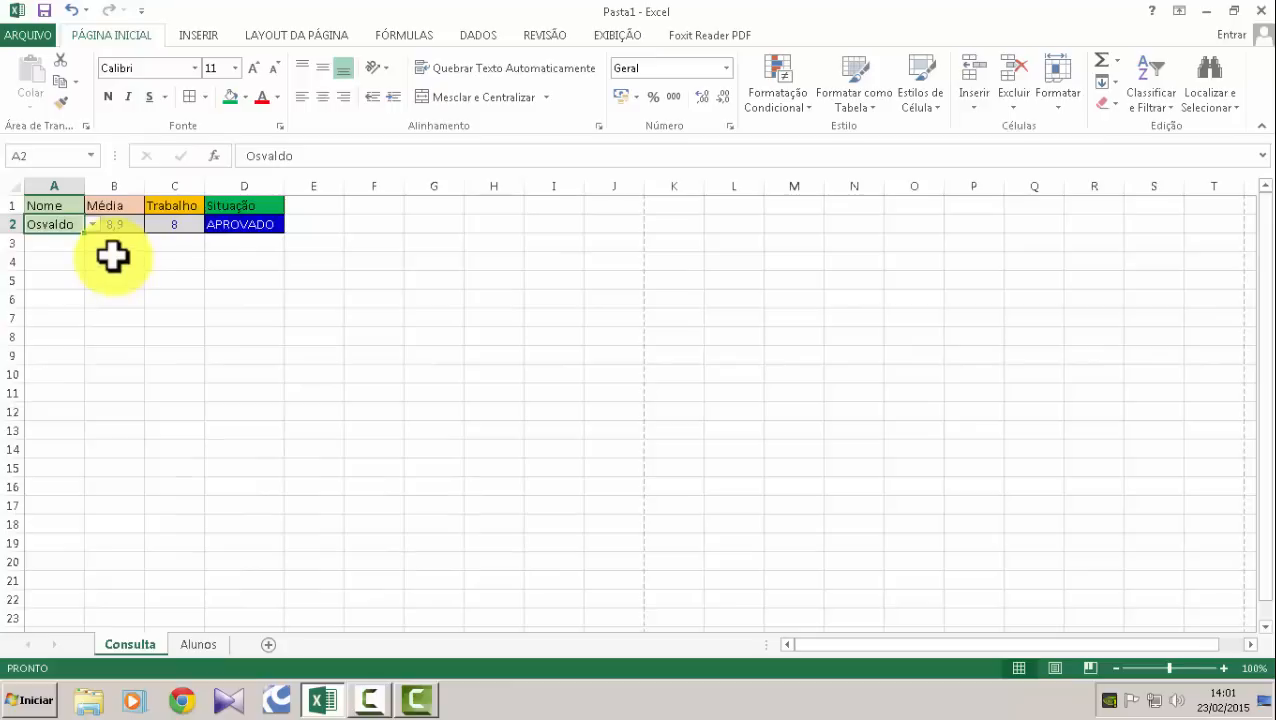
click(91, 221)
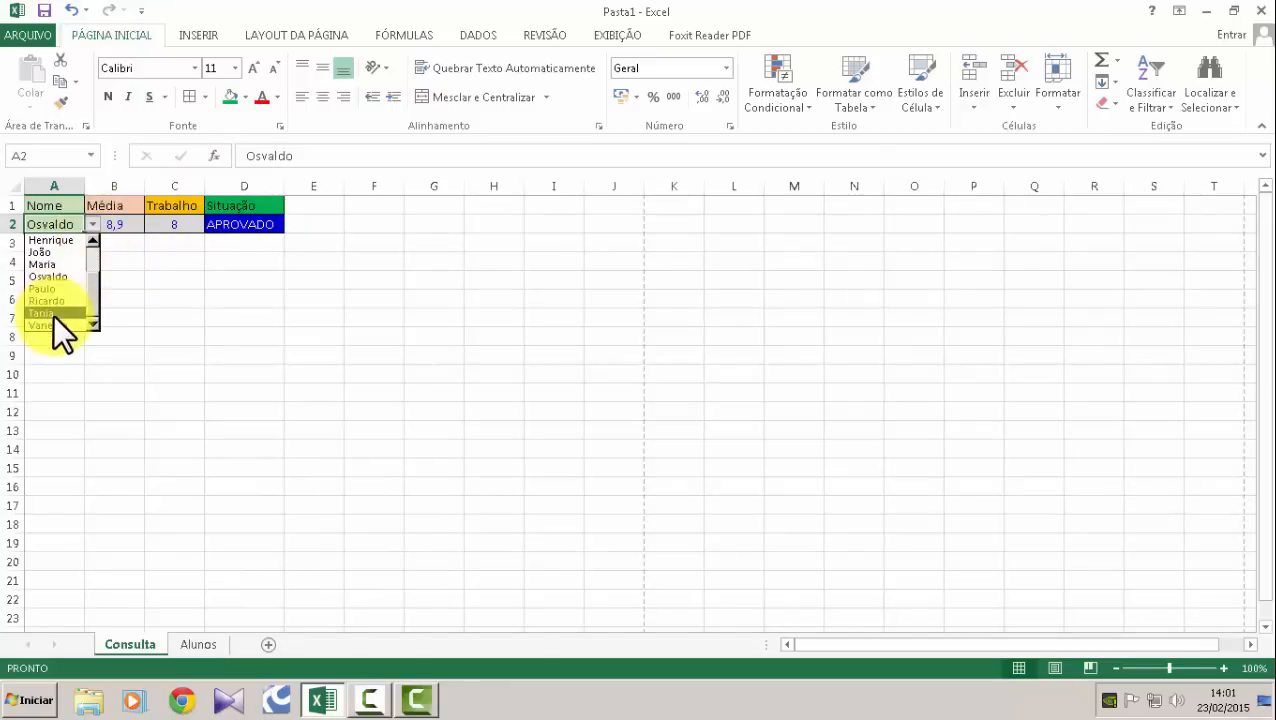
click(54, 311)
click(95, 224)
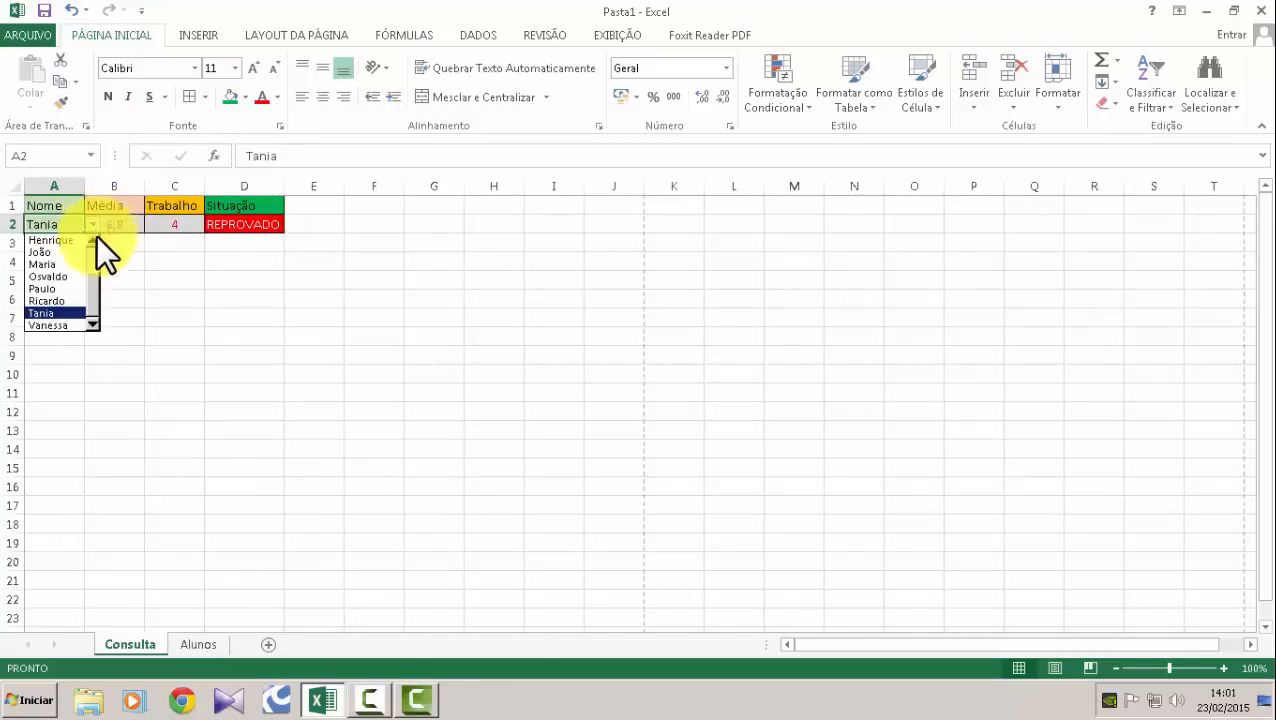
click(59, 303)
click(95, 224)
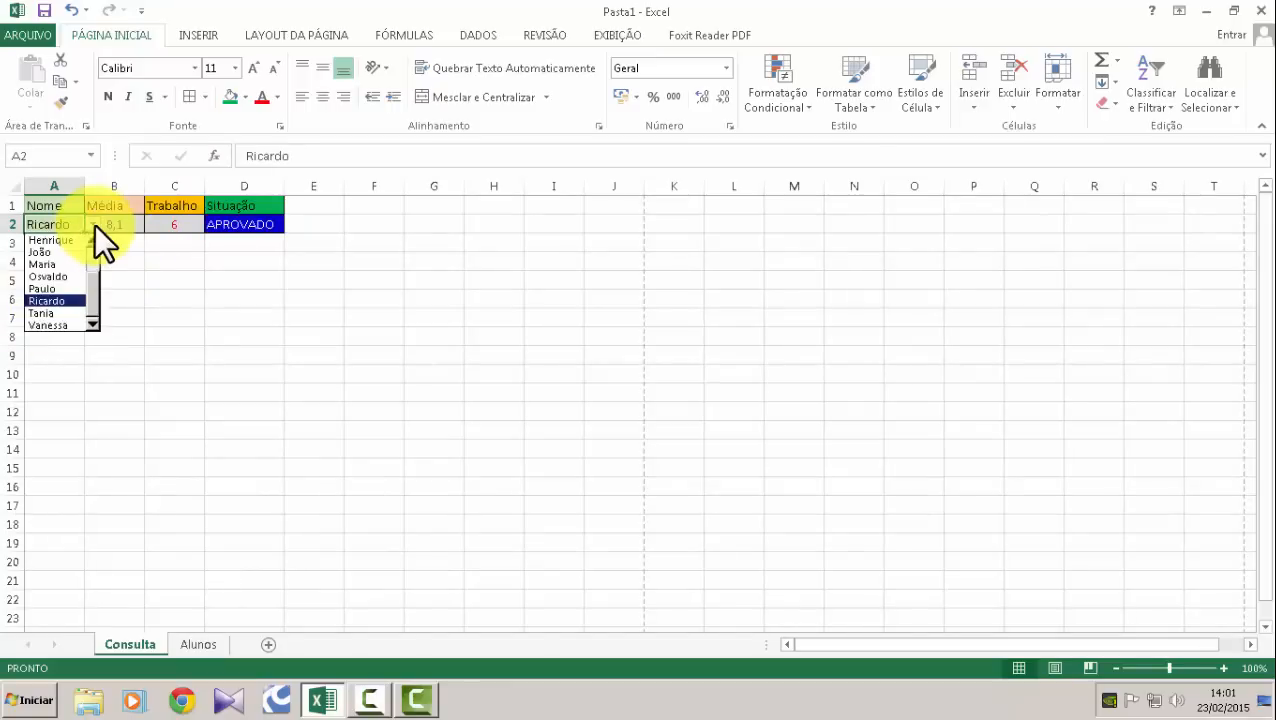
click(57, 289)
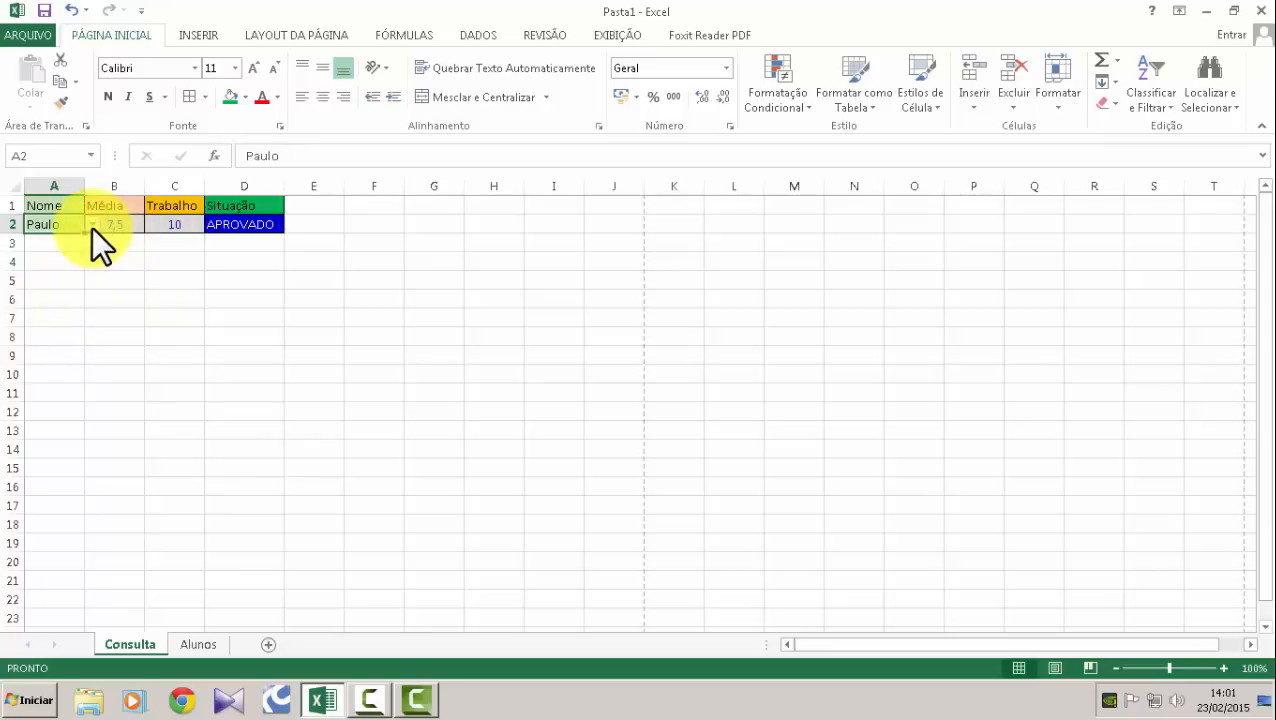